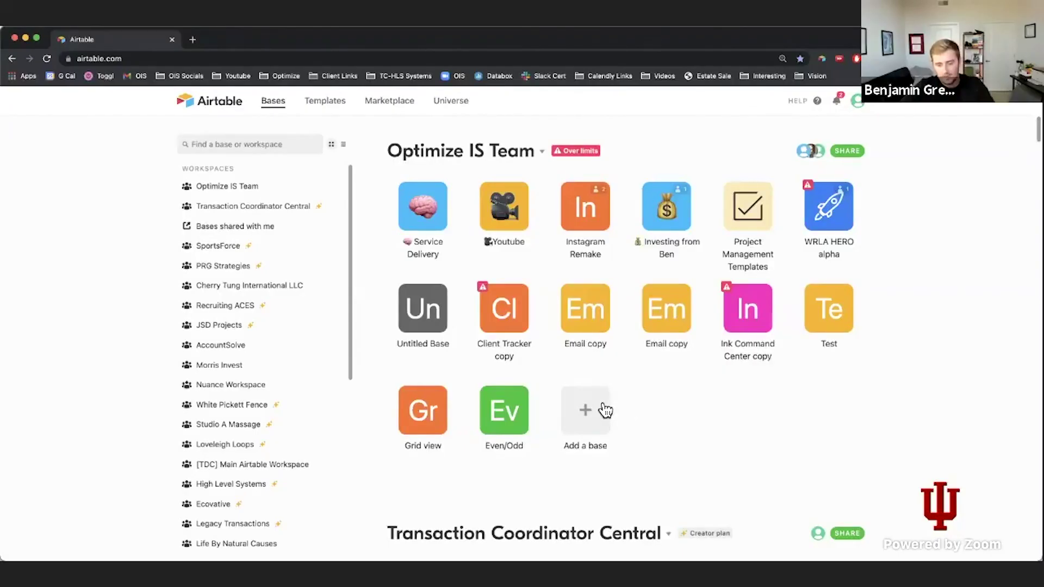
Start adding a template-based base to the Optimize IS Team workspace and browse the featured, content production, creative and event planning templates.
left_click(585, 411)
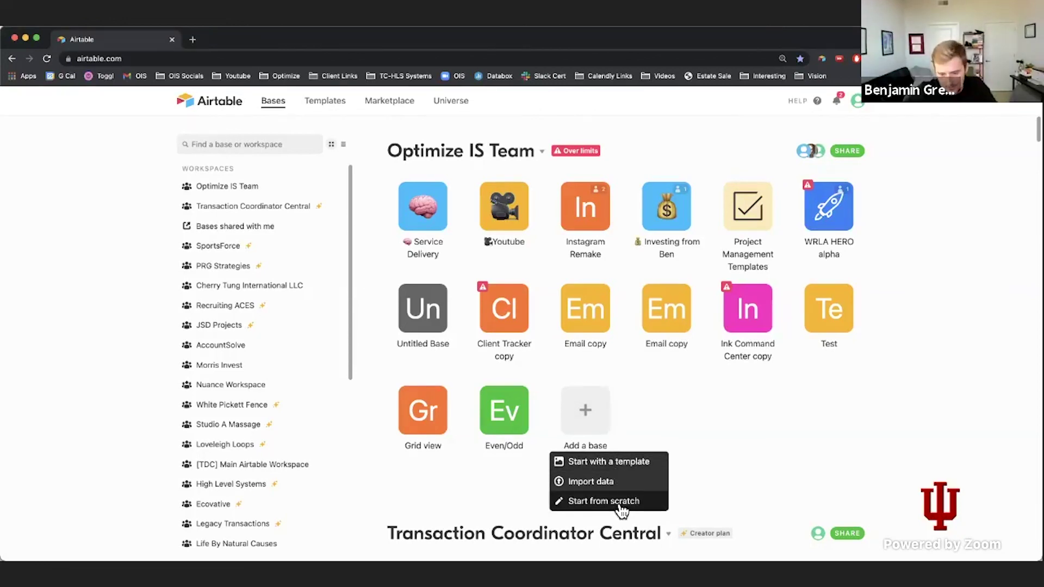
left_click(609, 462)
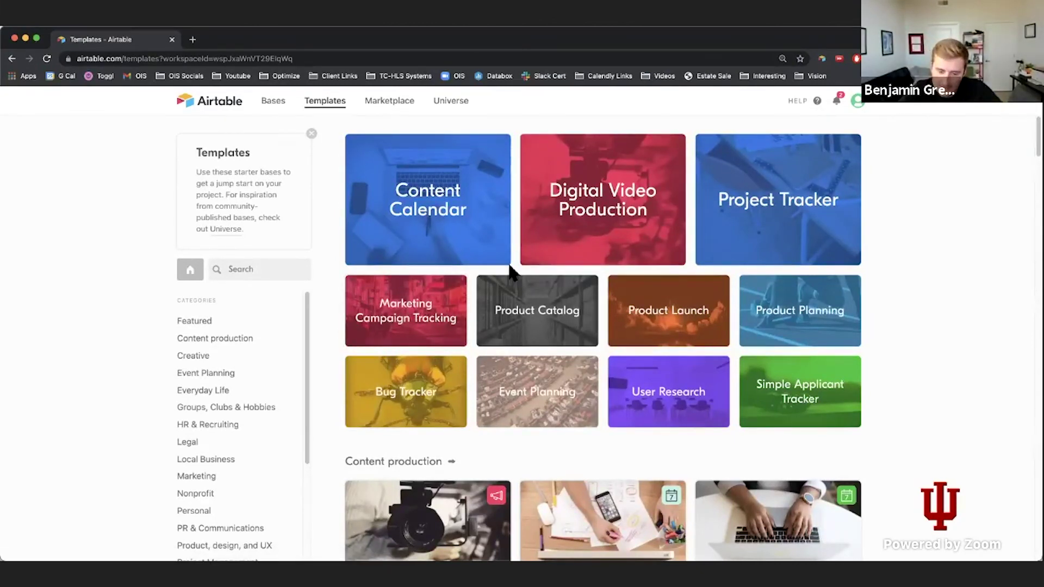
scroll(511, 272, "down", 2)
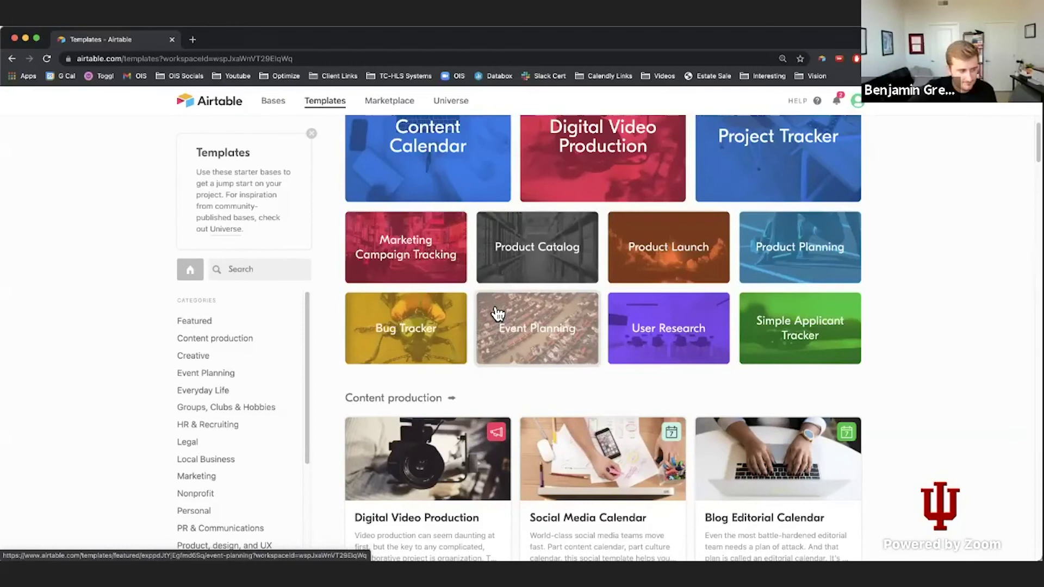
scroll(499, 314, "down", 5)
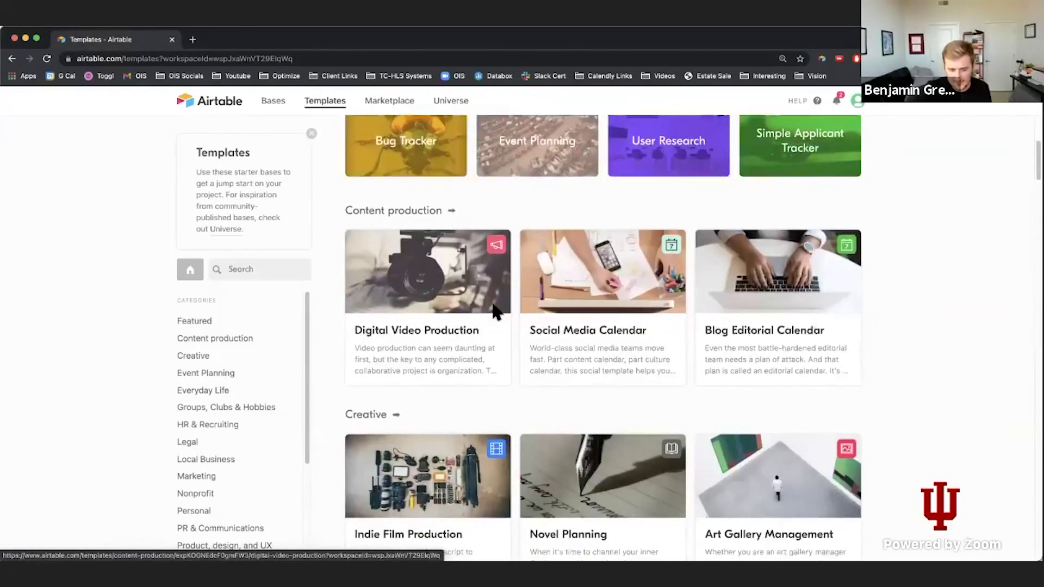
scroll(494, 312, "down", 2)
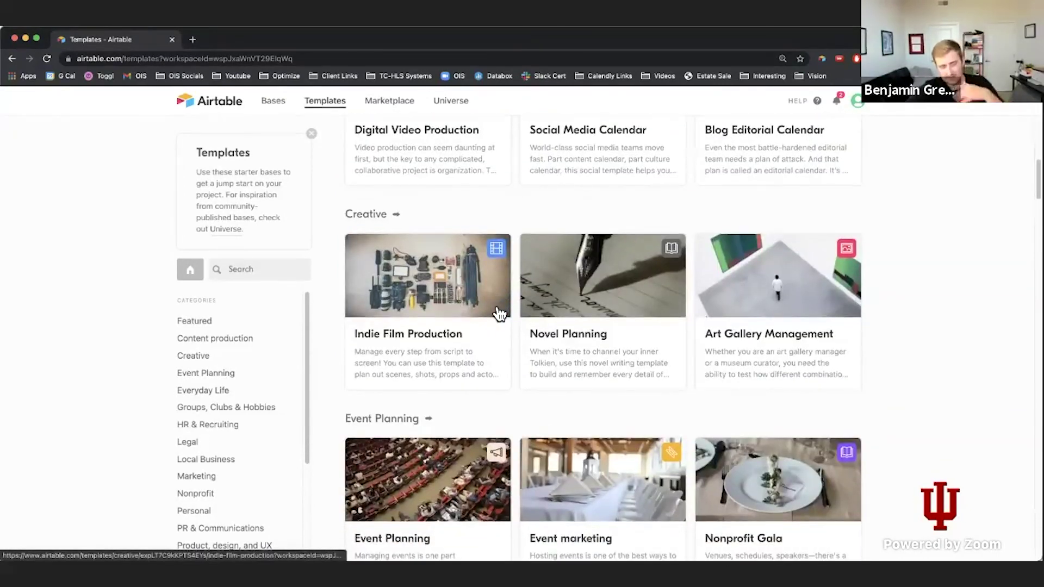
scroll(499, 313, "down", 3)
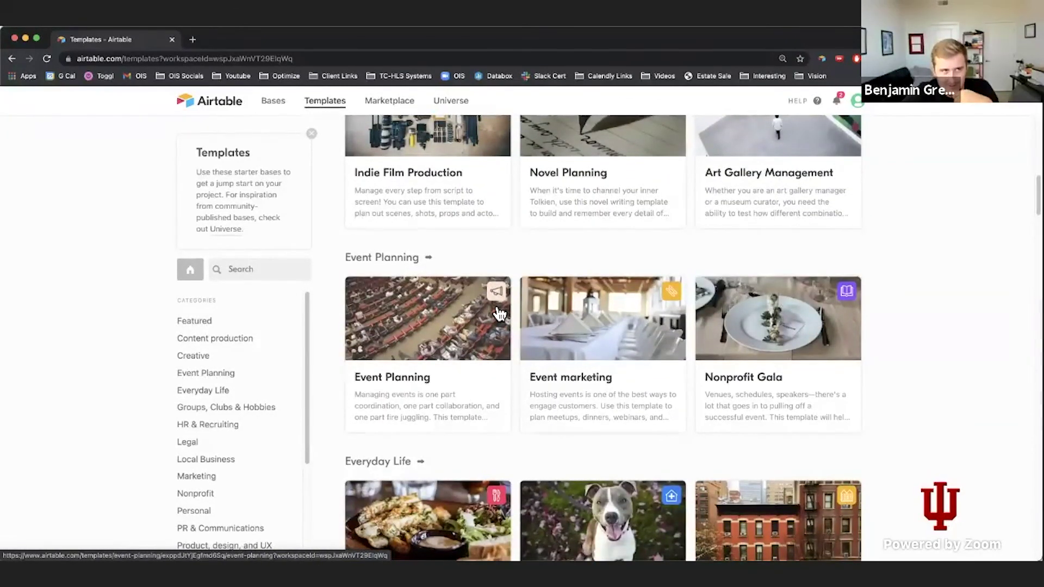
scroll(499, 313, "down", 4)
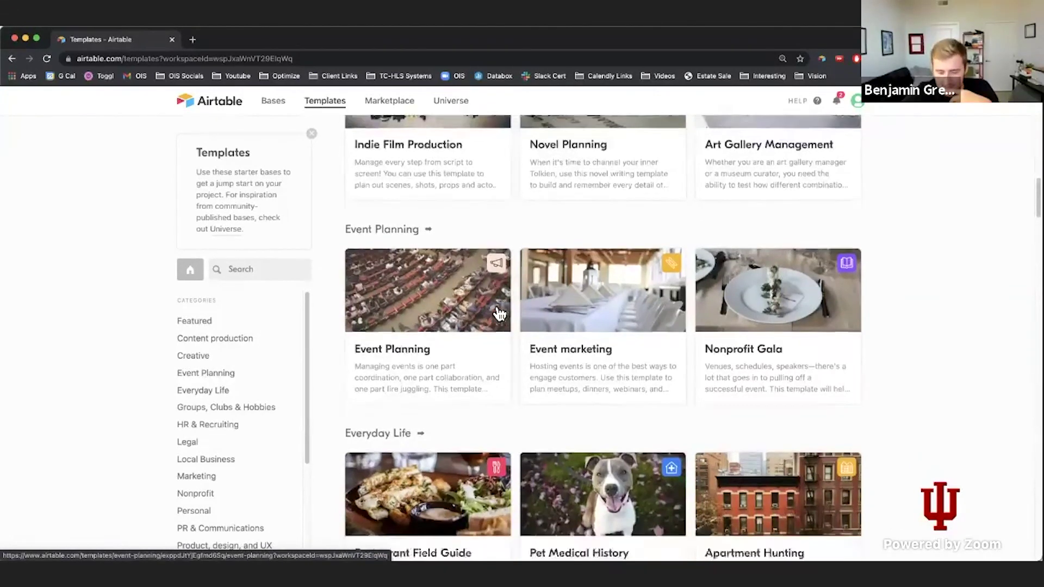
scroll(499, 313, "up", 15)
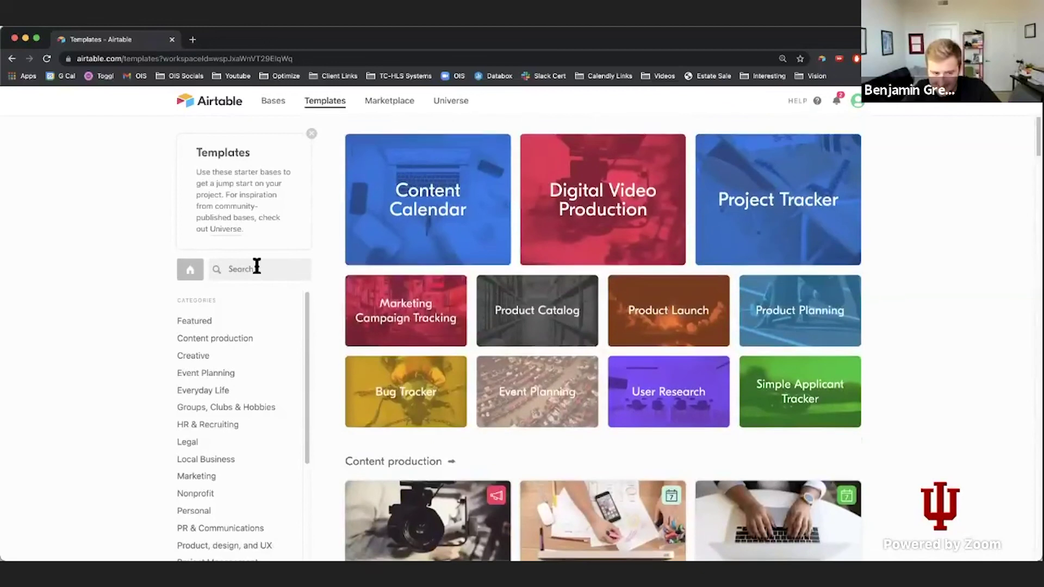
Search the templates for "crm" and open the Sales CRM template in a separate browser tab.
left_click(257, 266)
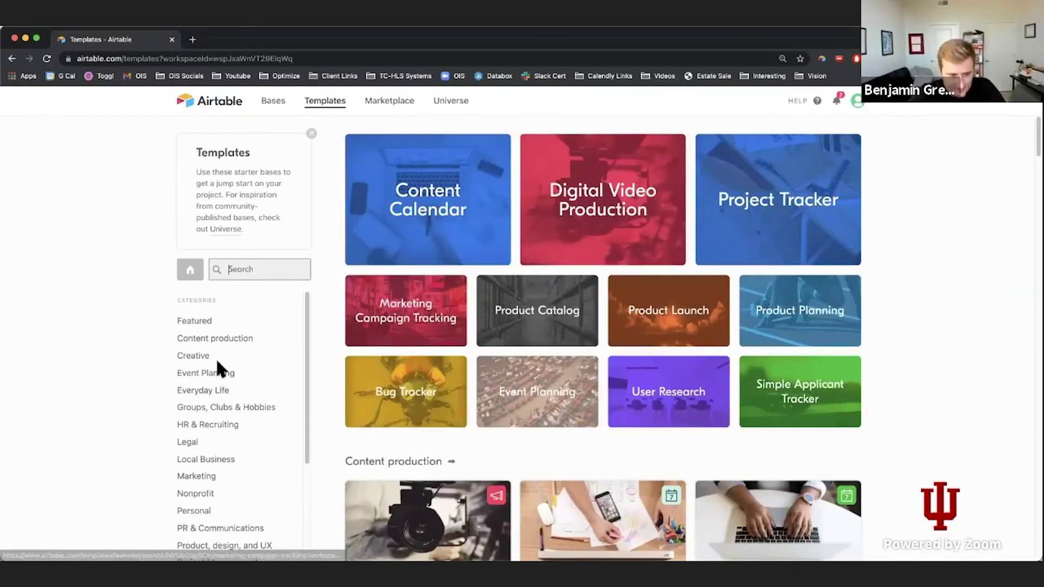
type("crm")
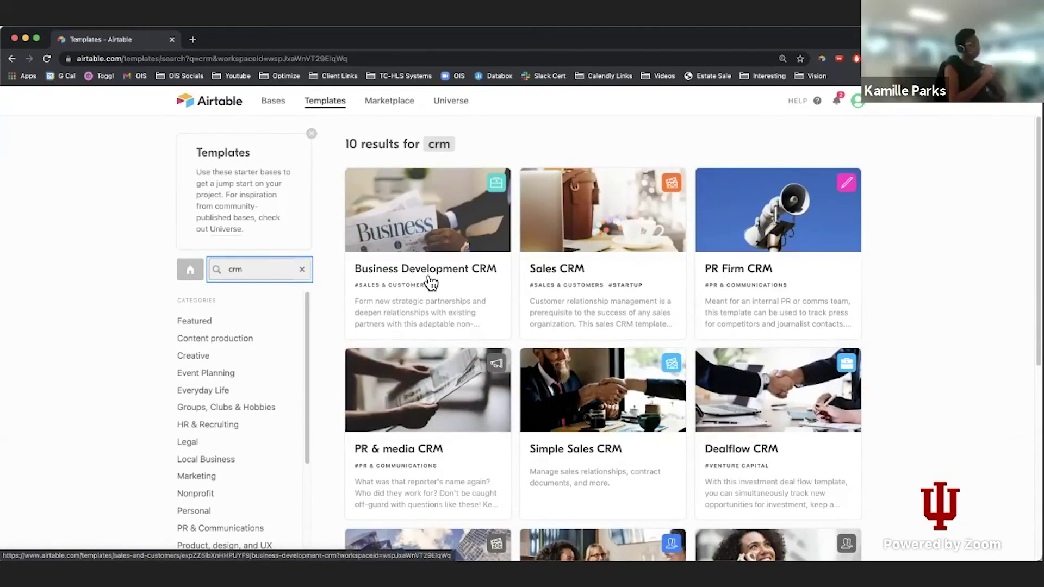
left_click(598, 280, "super")
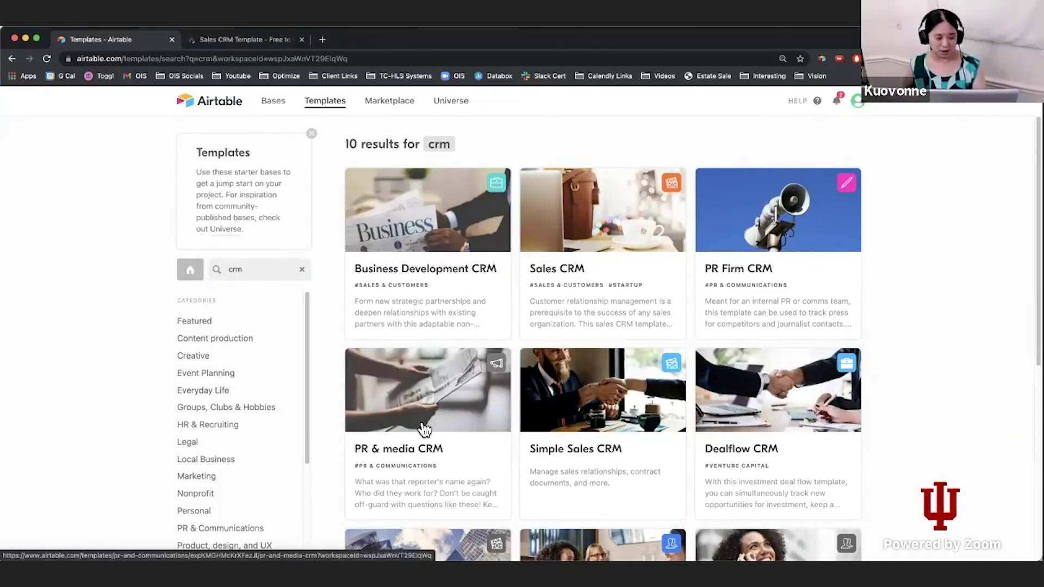
Browse the Groups, Clubs & Hobbies template category and open the My Art Collection template.
scroll(424, 430, "down", 3)
left_click(215, 407)
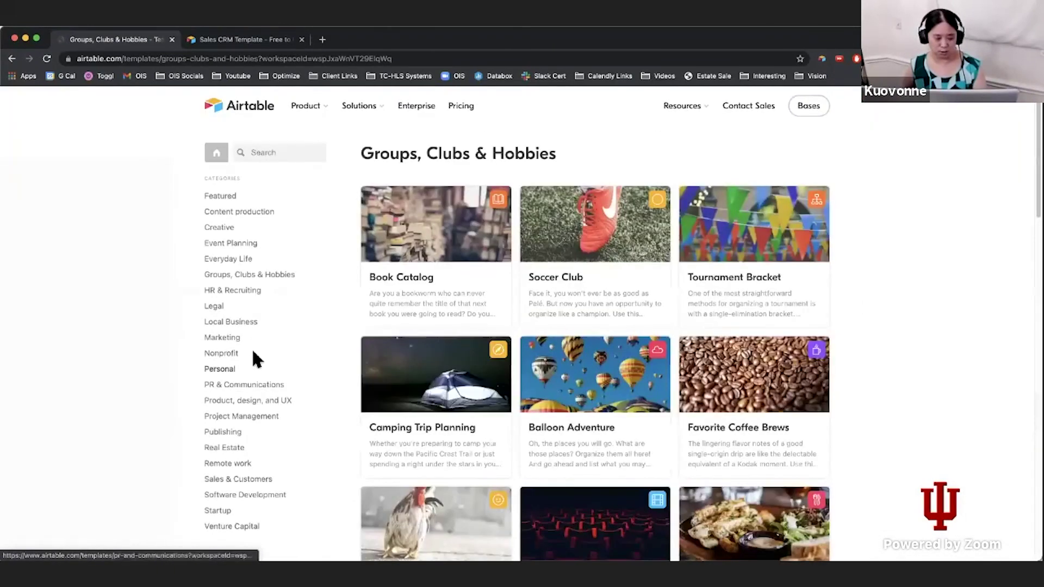
scroll(438, 284, "down", 2)
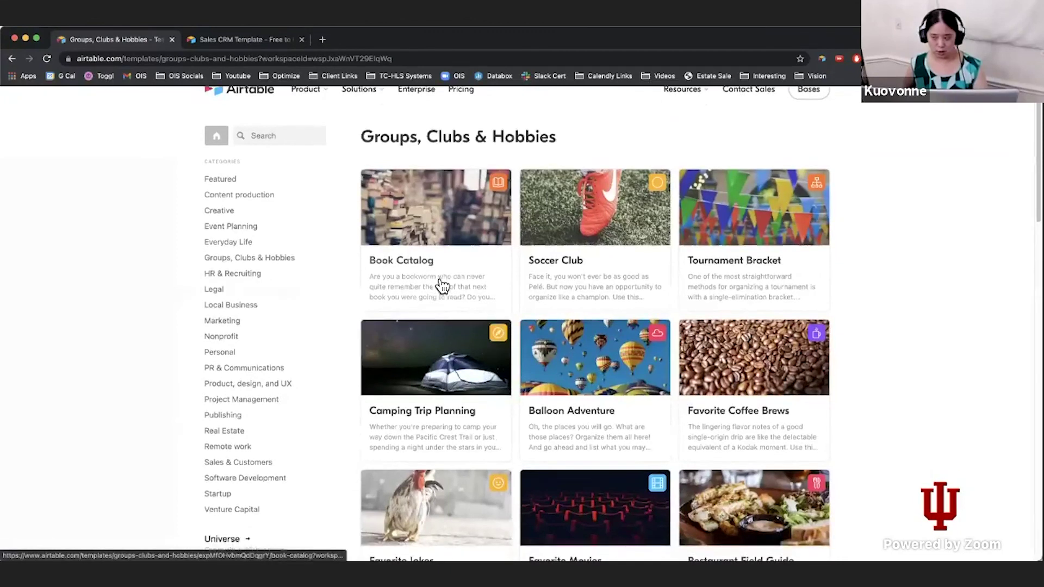
scroll(441, 285, "down", 6)
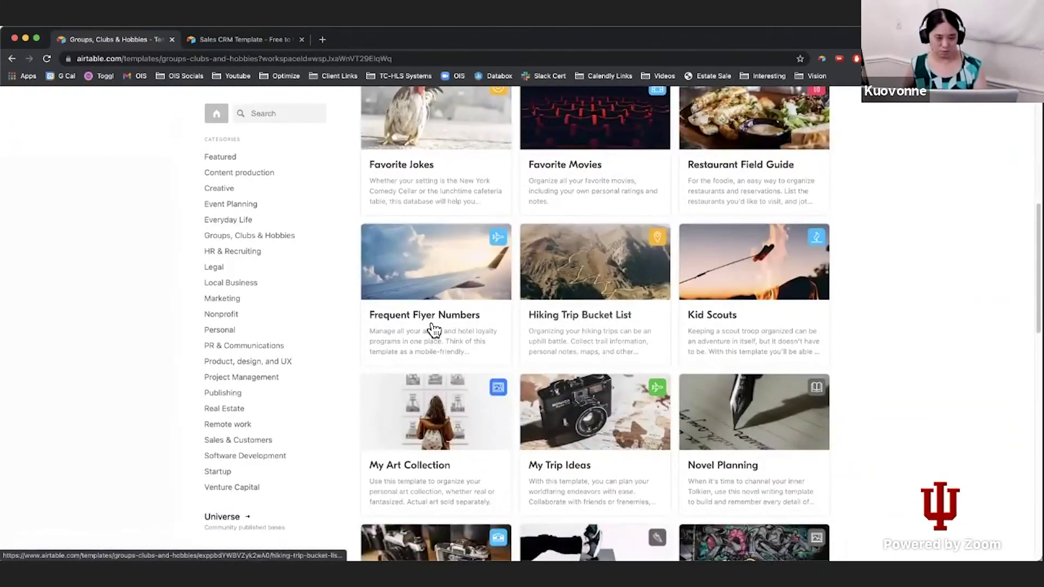
scroll(433, 329, "down", 2)
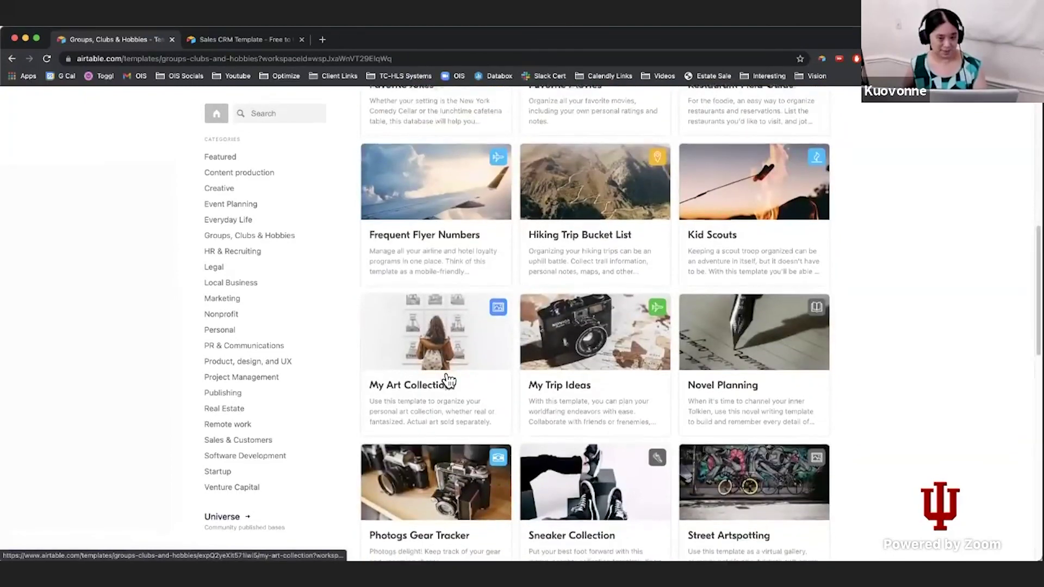
scroll(448, 381, "down", 1)
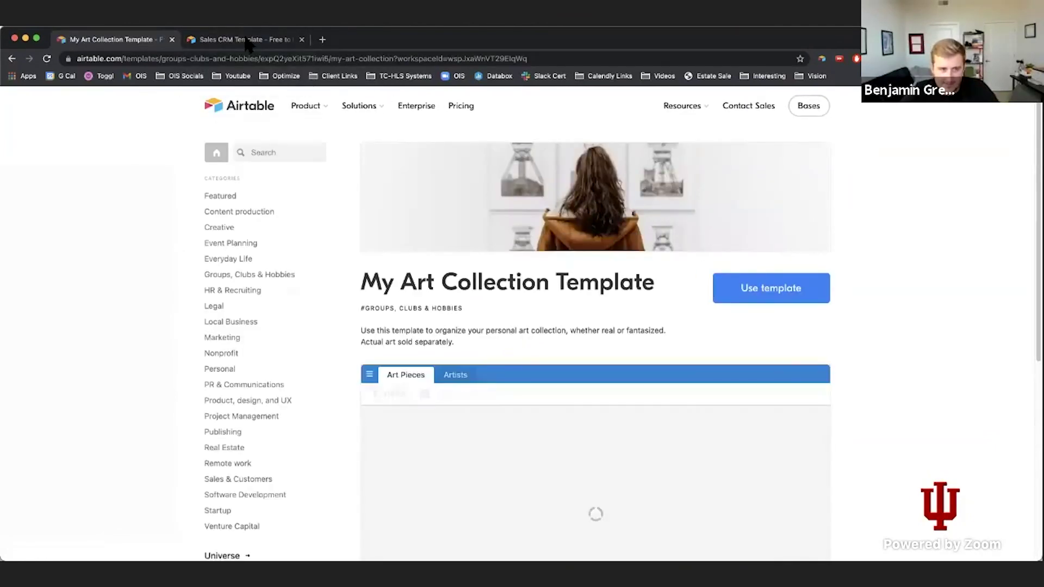
Create a base from the Sales CRM template in the other browser tab and dismiss its base description.
key("ctrl+Tab")
left_click(790, 286)
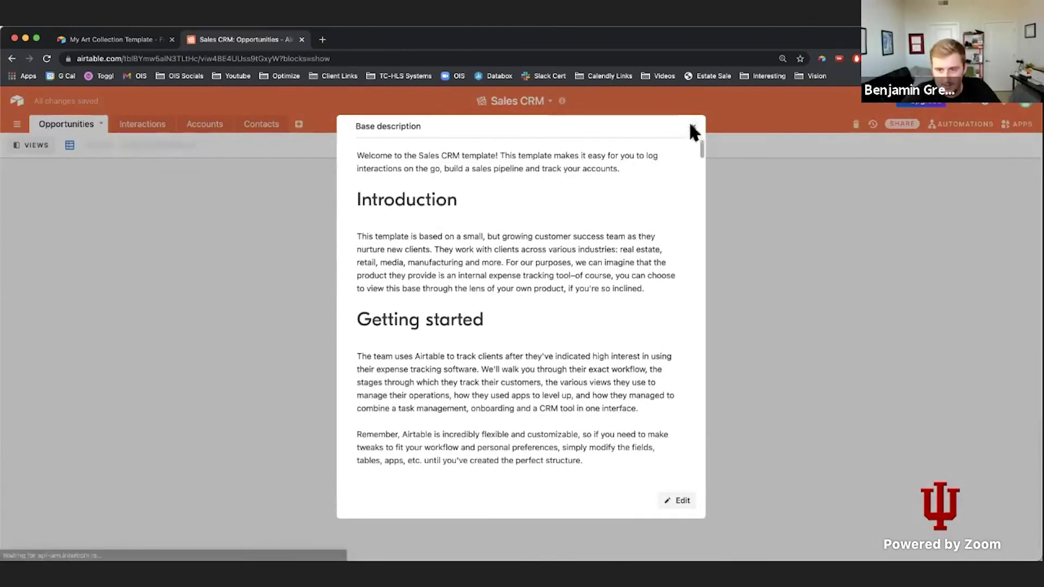
left_click(691, 125)
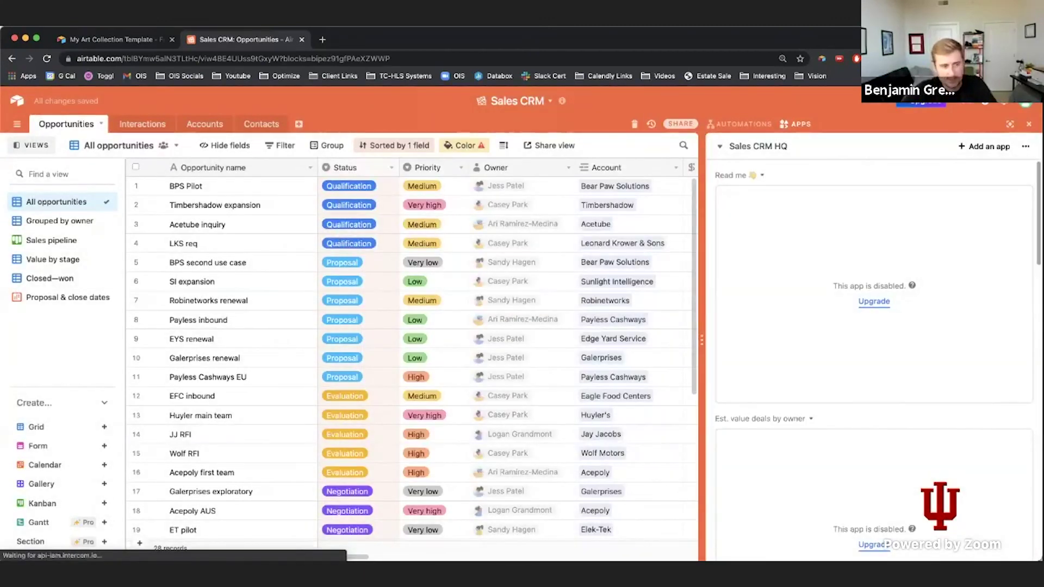
Look through the Interactions, Accounts and Contacts tables of the Sales CRM base.
left_click(136, 125)
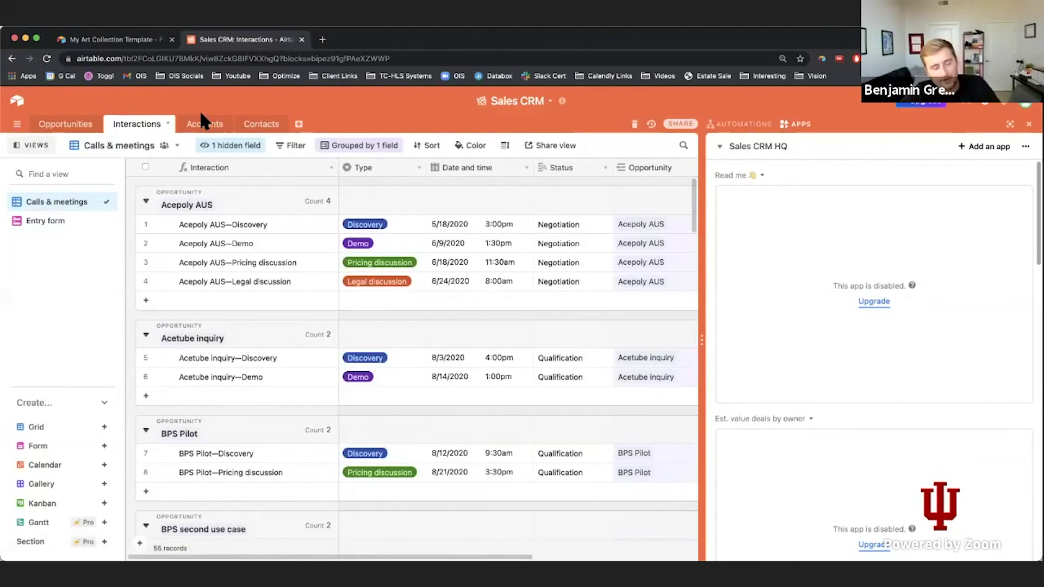
left_click(212, 130)
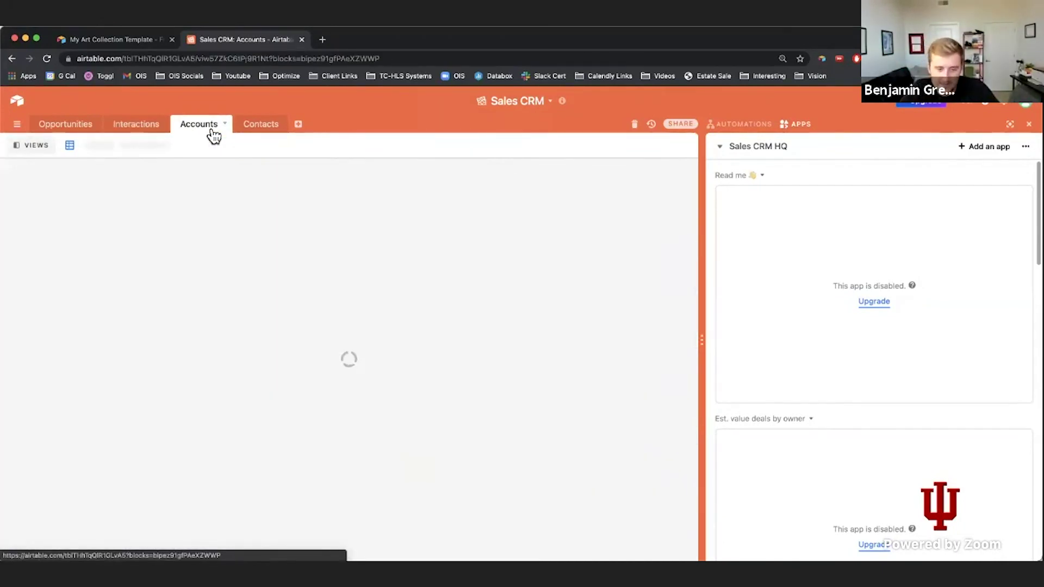
left_click(260, 126)
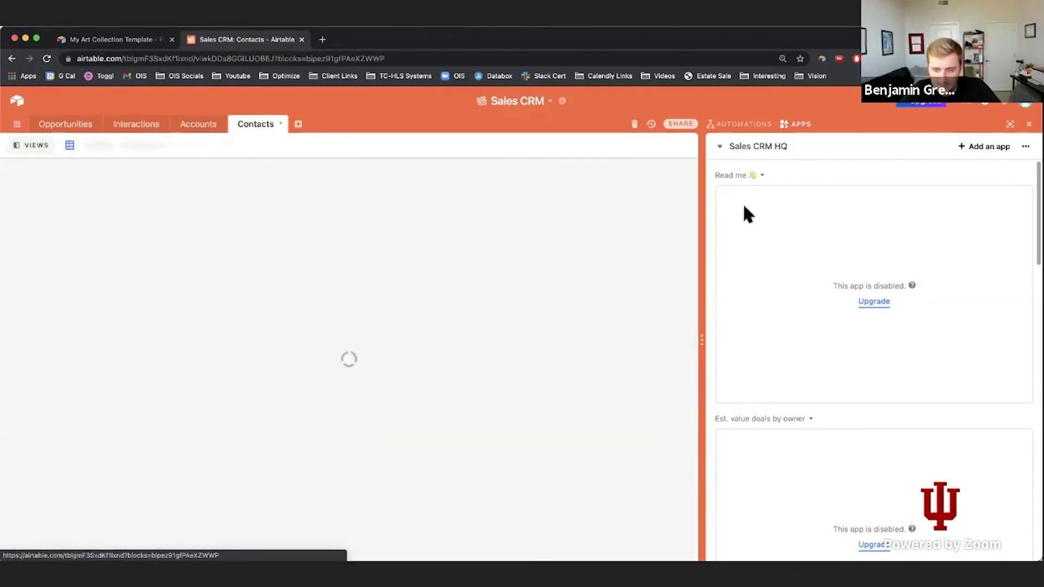
scroll(757, 224, "down", 5)
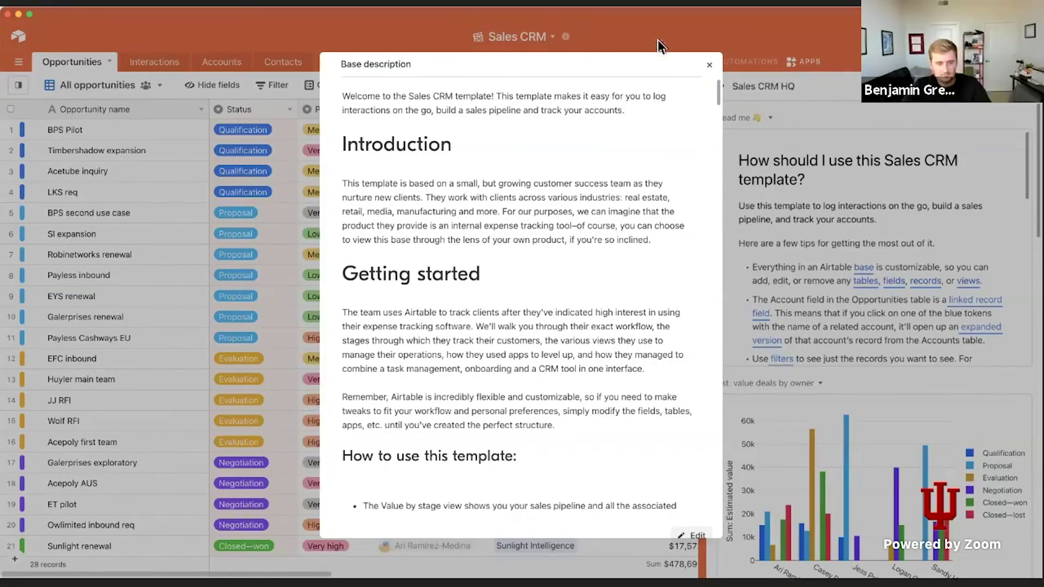
Dismiss the Sales CRM base description and examine the apps on the Sales CRM HQ dashboard.
left_click(713, 64)
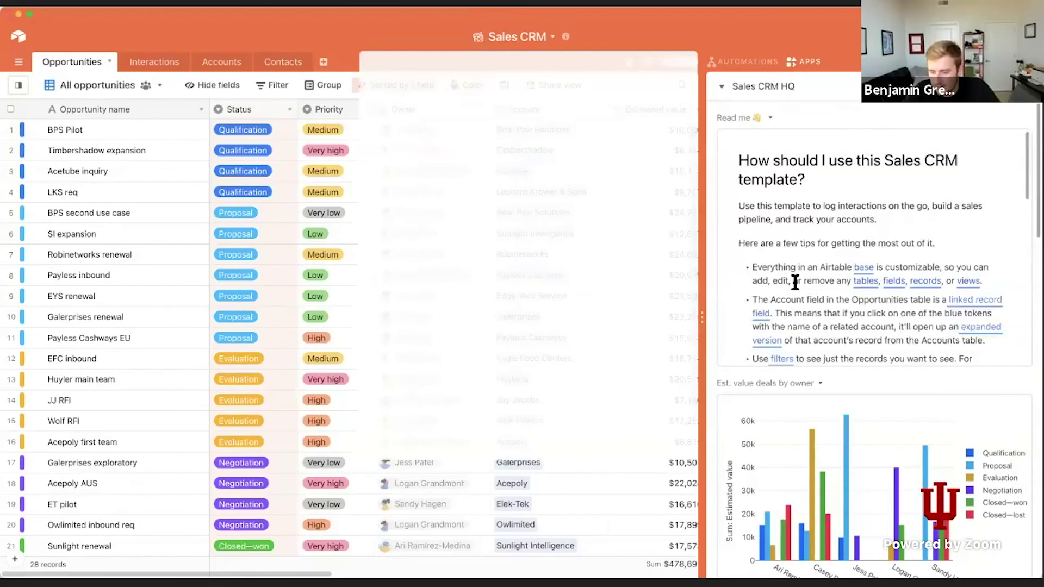
scroll(799, 288, "down", 8)
scroll(802, 395, "down", 15)
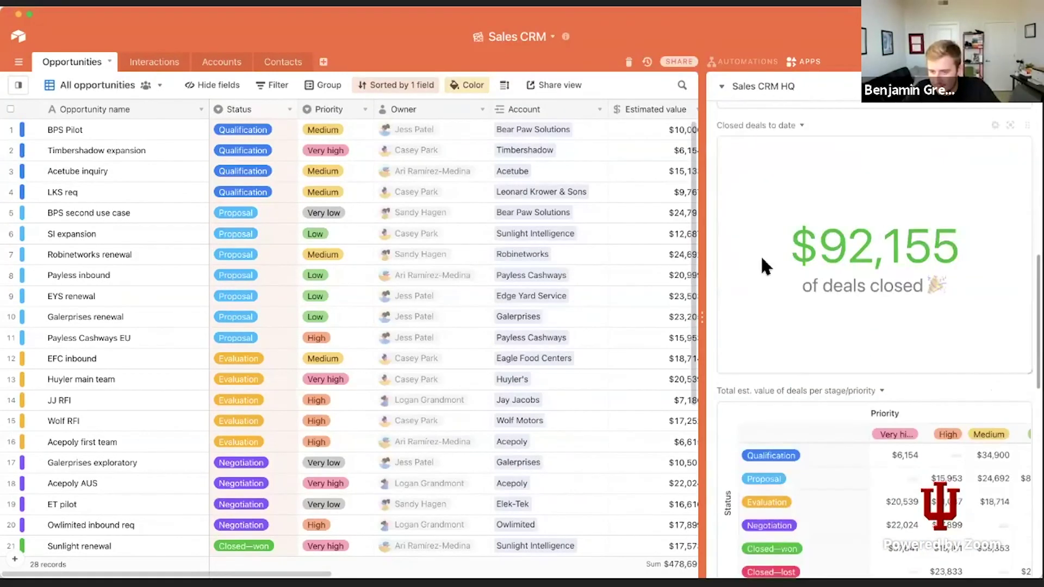
scroll(716, 240, "up", 10)
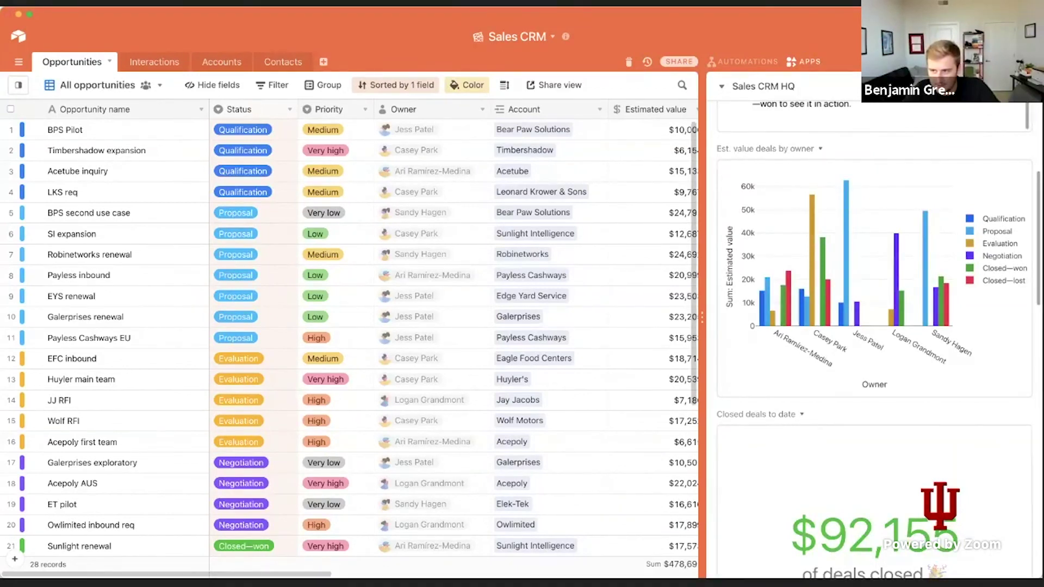
Hide and reshow the base's apps, and switch to the Account analysis dashboard to review its contents.
left_click(803, 62)
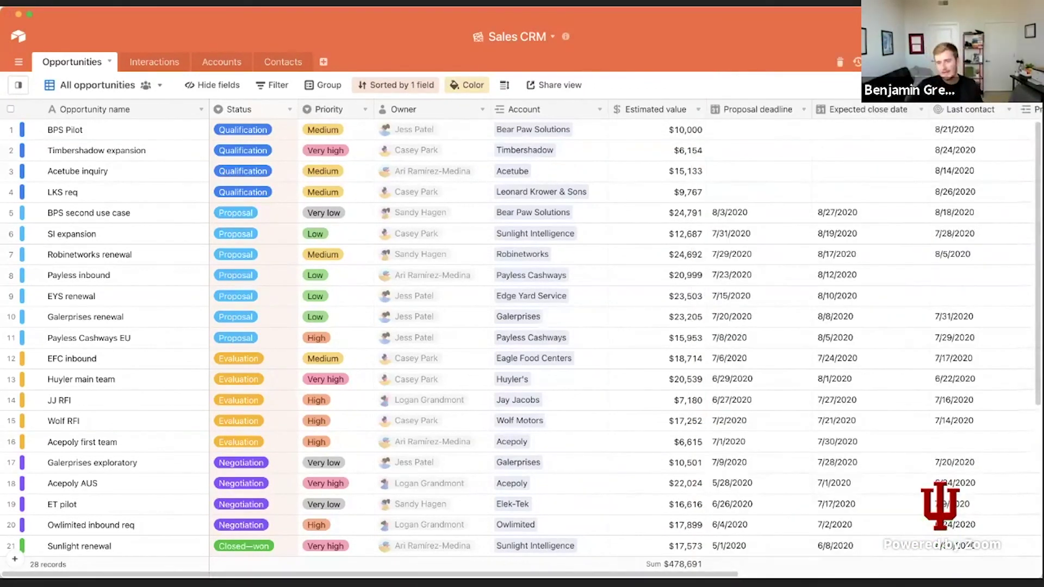
left_click(1014, 61)
left_click(786, 87)
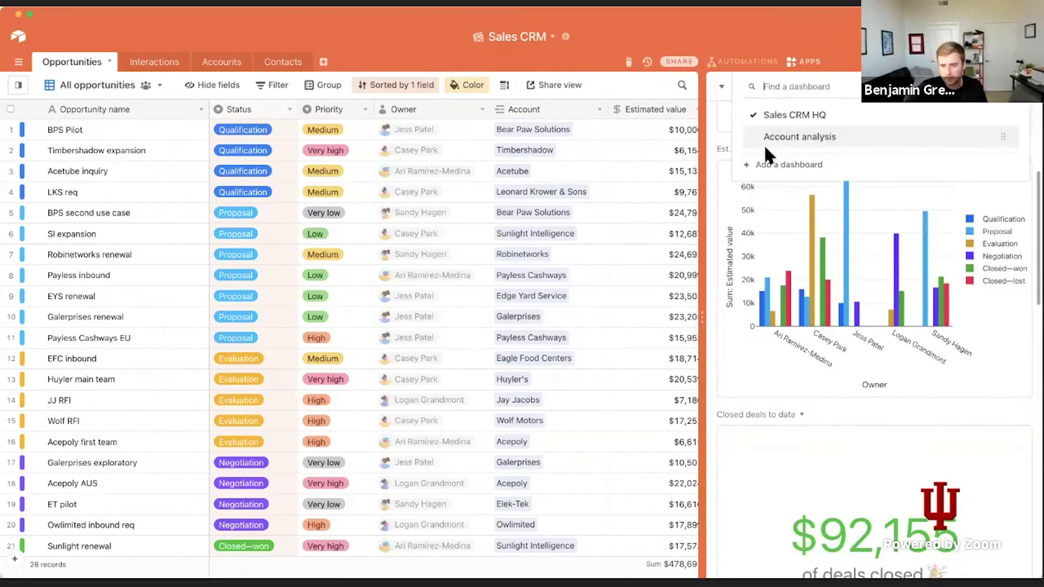
left_click(785, 138)
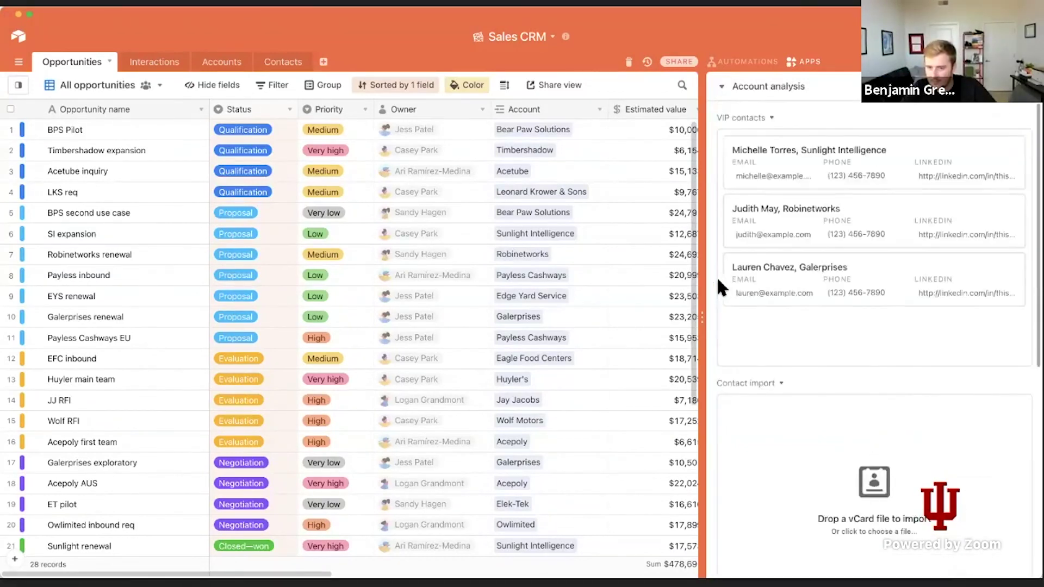
scroll(708, 305, "down", 5)
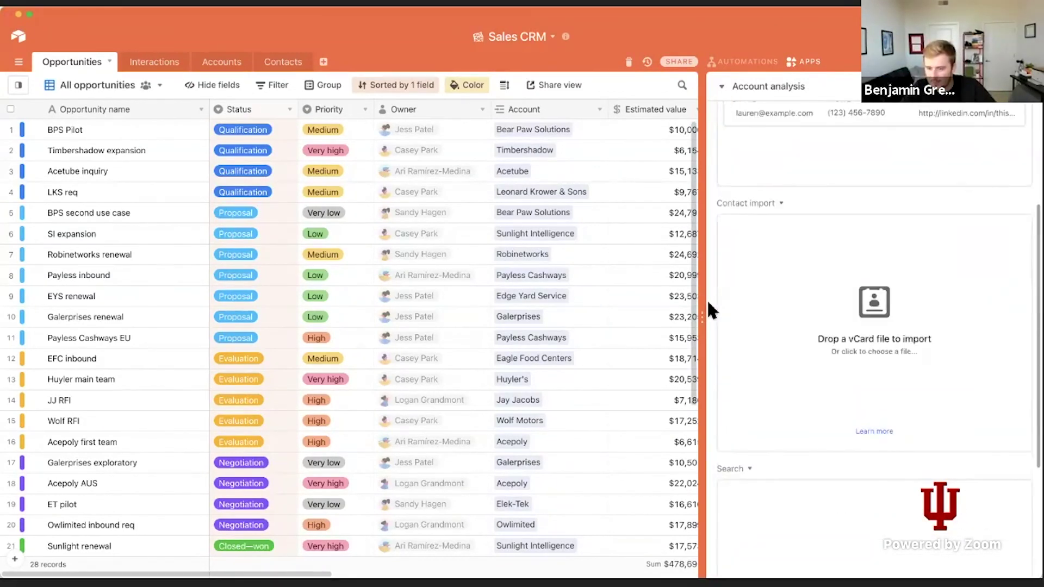
scroll(707, 307, "up", 5)
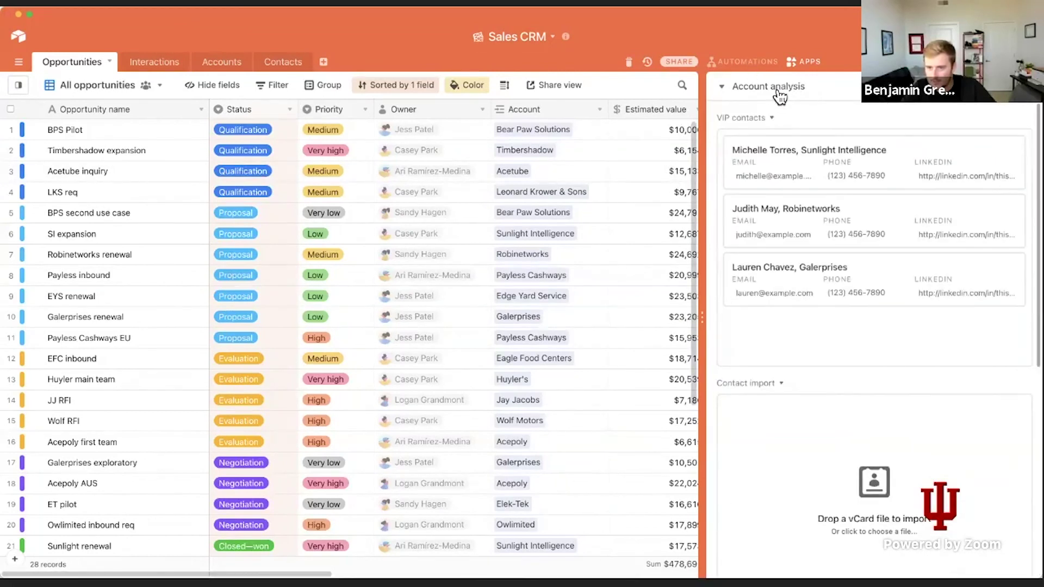
Add a new app dashboard named Page Designer to the Sales CRM base.
left_click(758, 87)
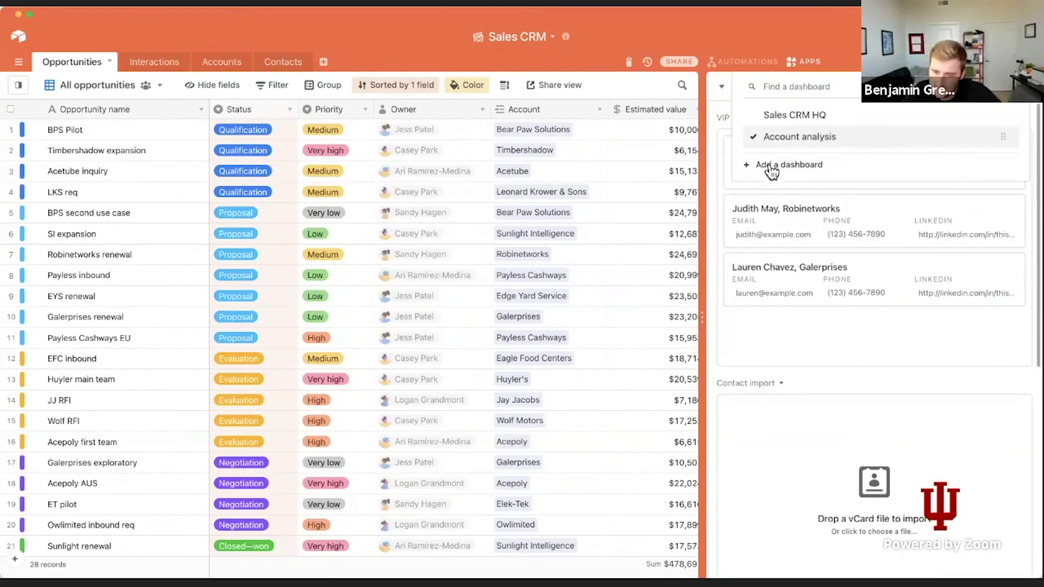
left_click(771, 166)
type("Page Designer")
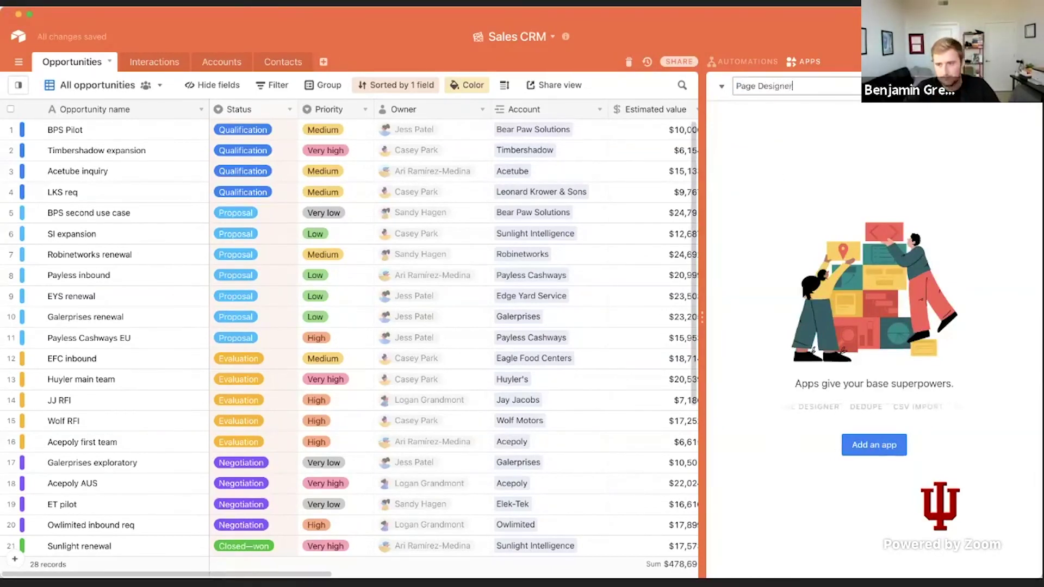
key("Return")
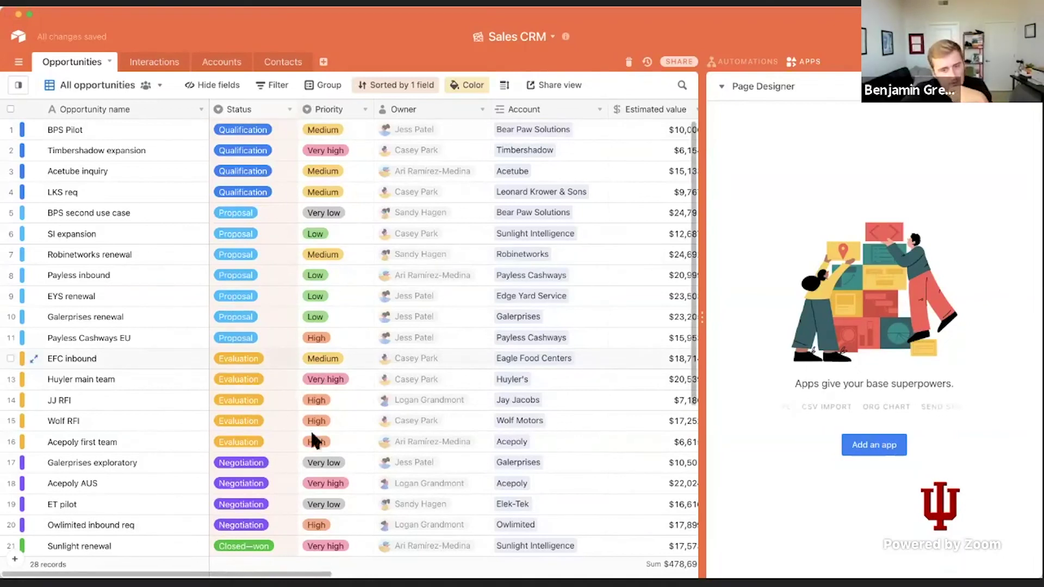
left_click_drag(306, 574, 503, 574)
left_click(485, 566)
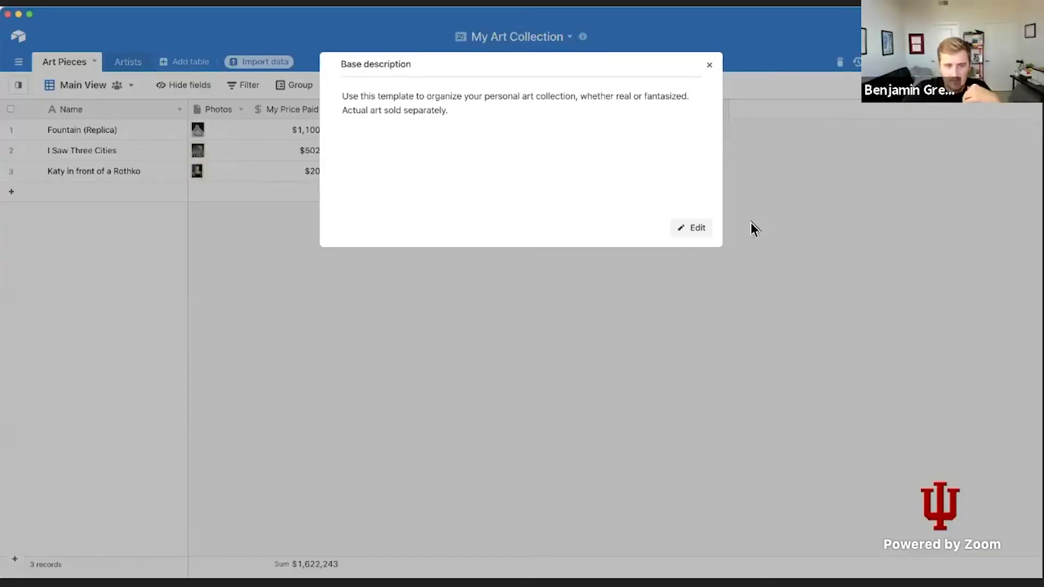
Dismiss the base description of the My Art Collection base.
left_click(709, 65)
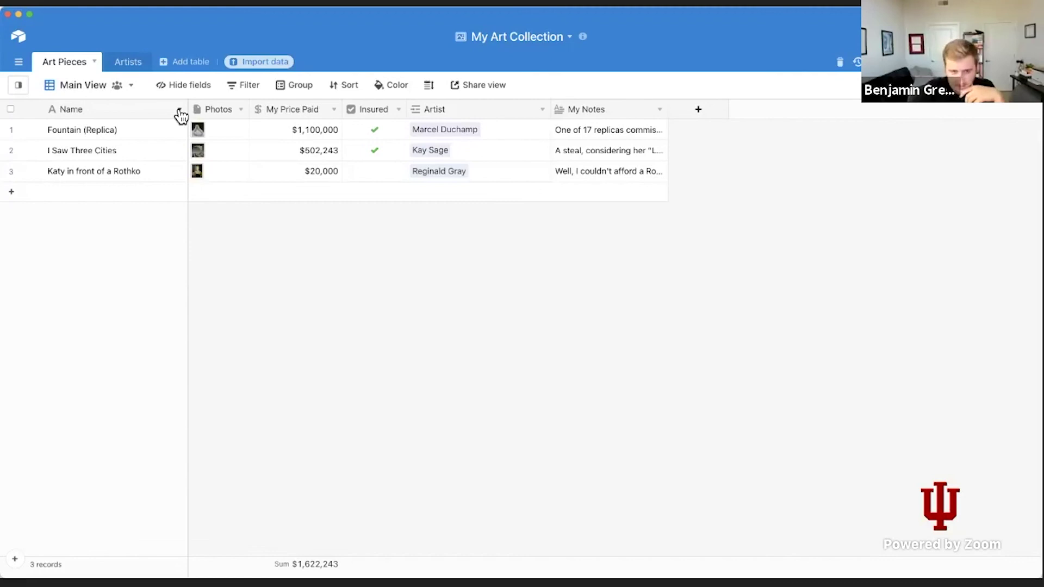
Enlarge the display of the base, and view the Artists table before returning to the Art Pieces table.
key("super+equal")
key("super+equal")
key("super+equal")
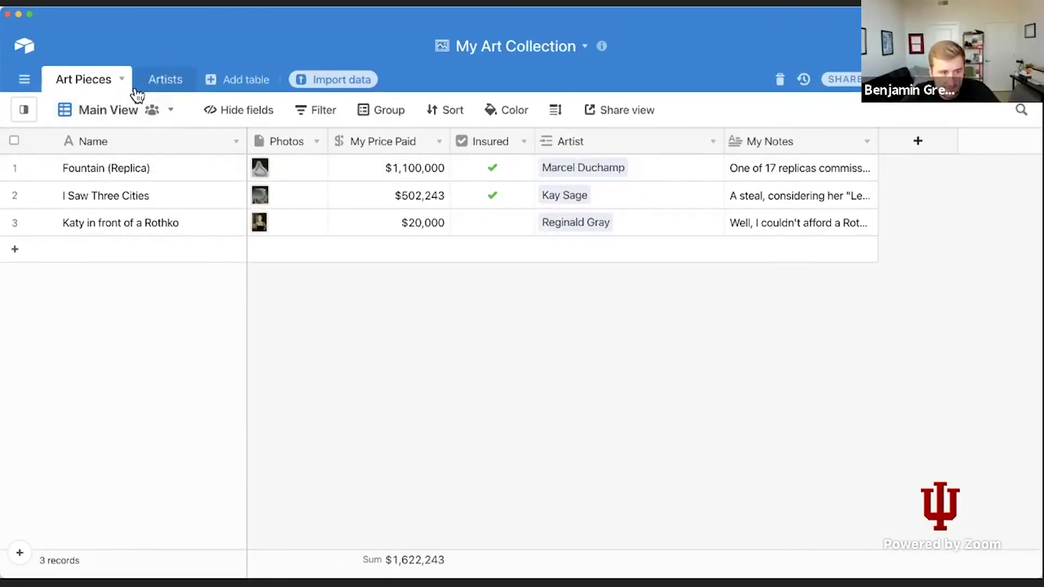
left_click(167, 92)
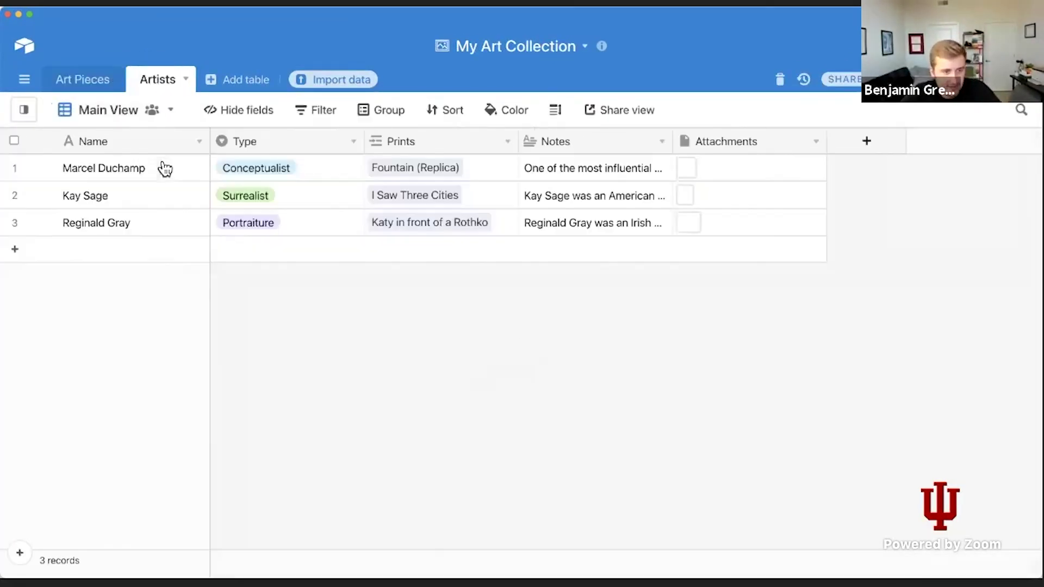
left_click(91, 82)
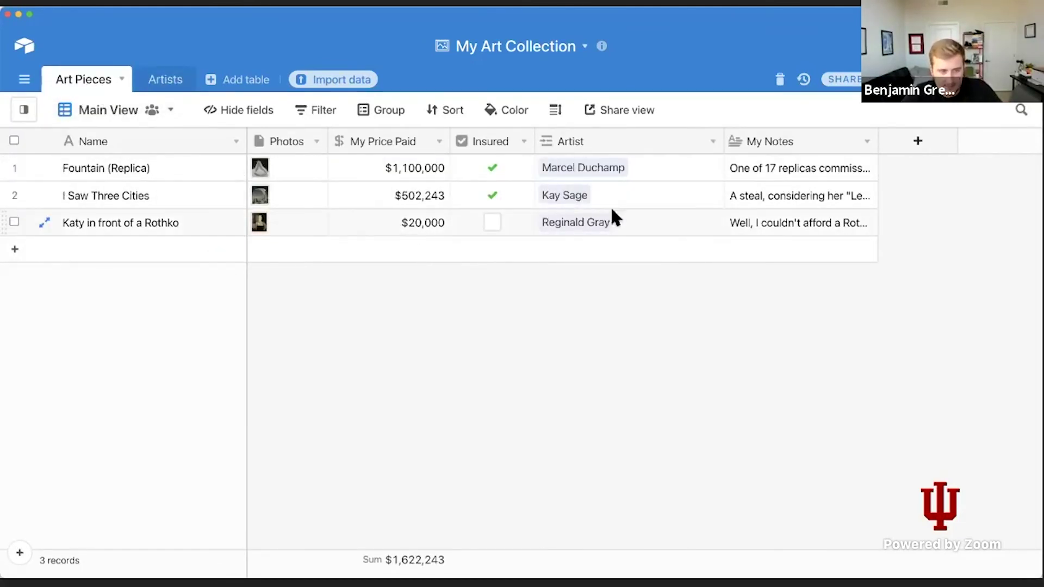
Highlight the Artist values of all three art pieces, and switch to the Artists table they link to.
left_click(587, 166)
key("shift+Down")
key("shift+Down")
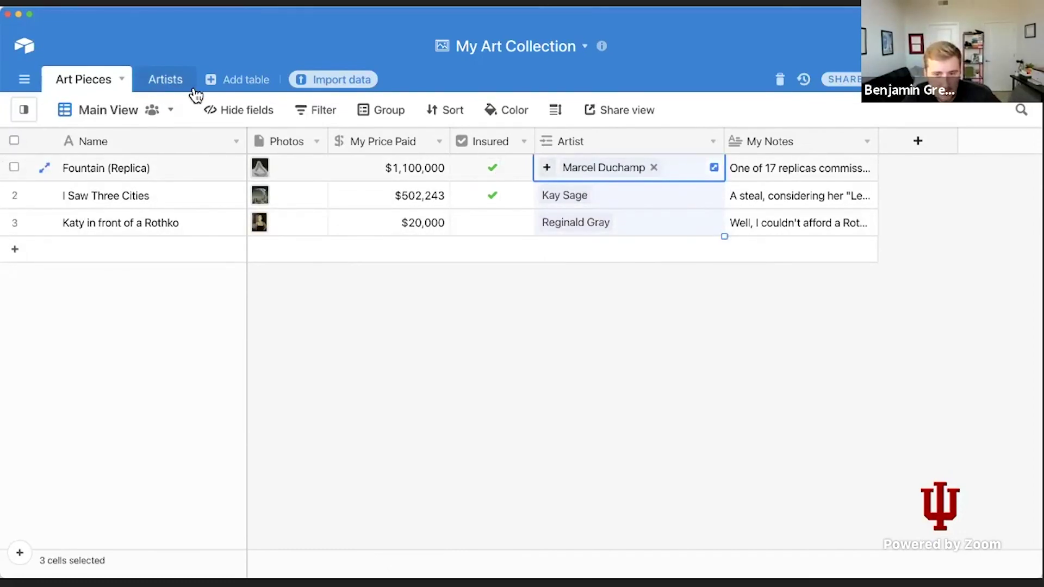
key("Escape")
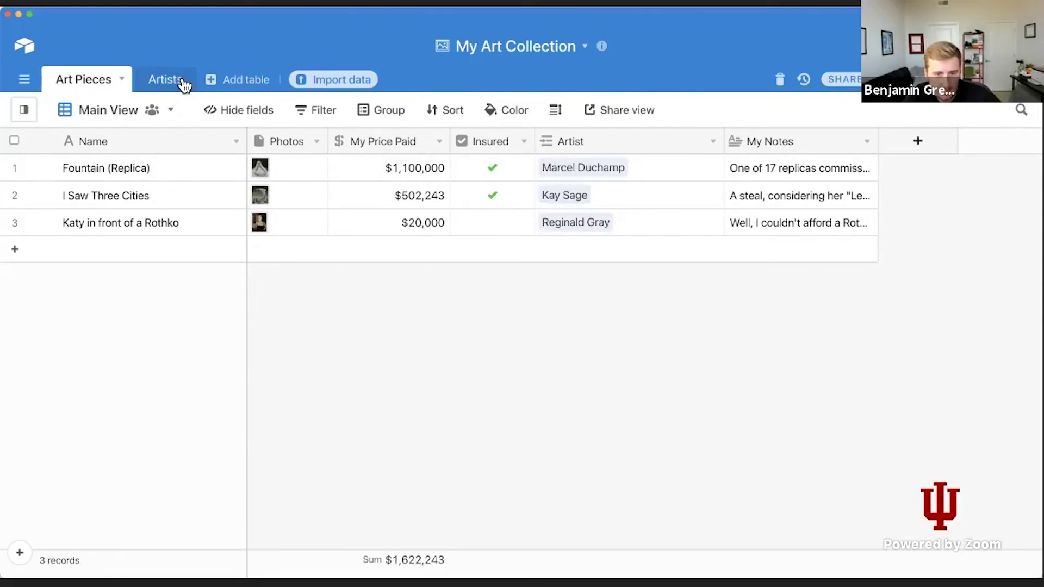
left_click(185, 85)
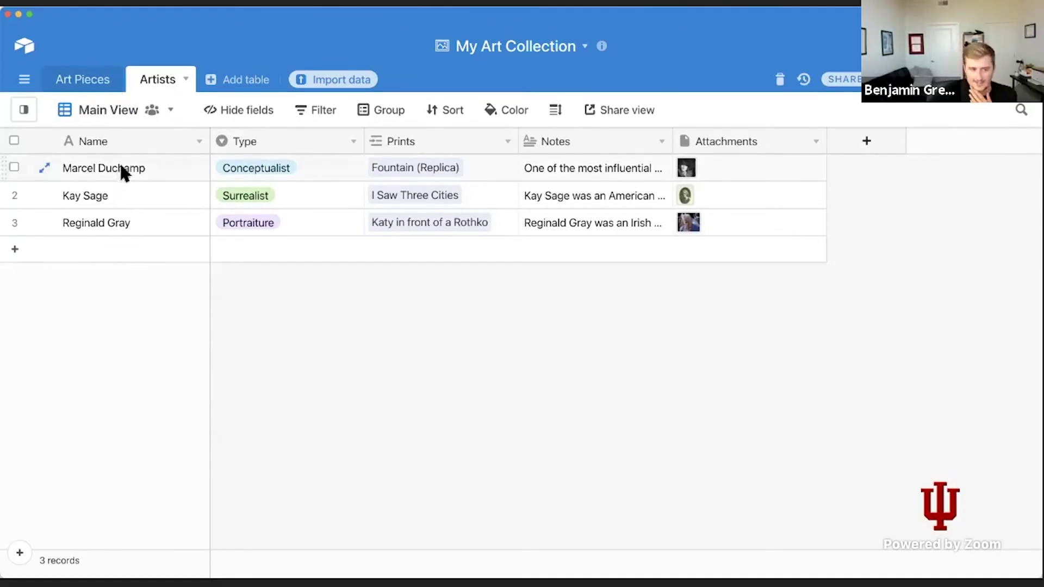
Highlight the first artist's full record, and compare the Art Pieces and Artists tables, ending on Artists.
left_click_drag(90, 163, 687, 174)
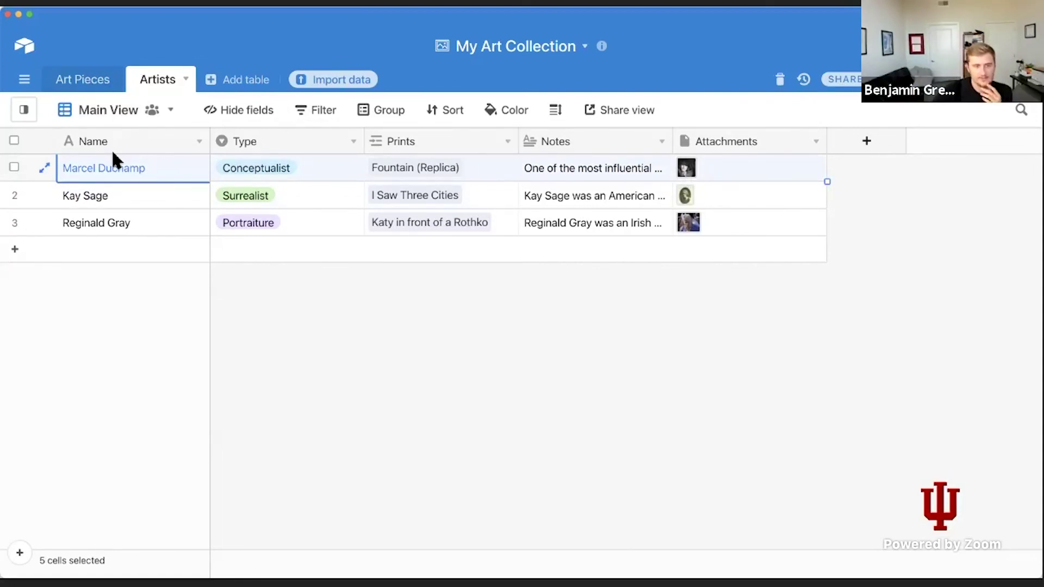
left_click(106, 76)
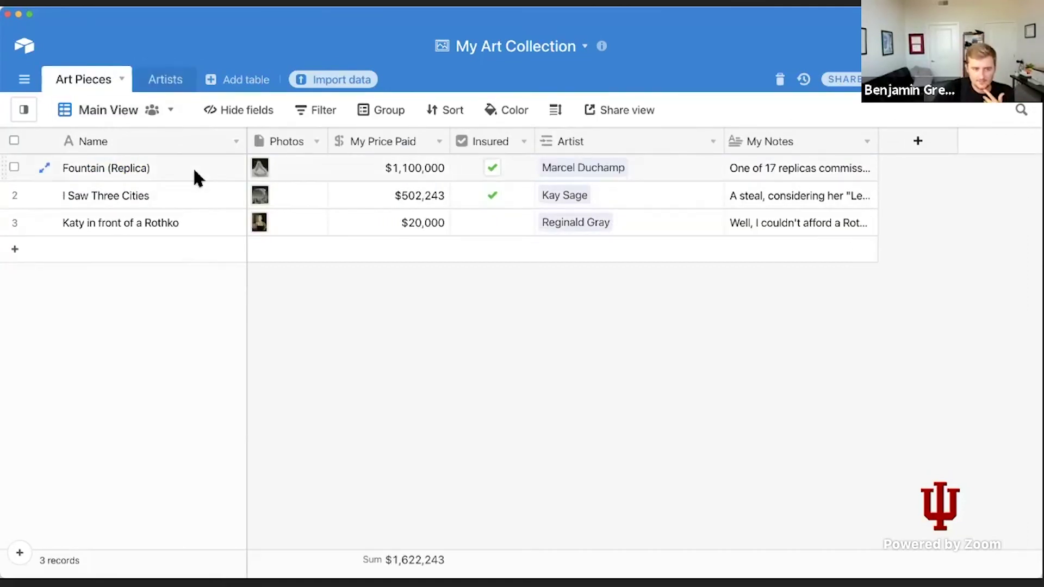
left_click(178, 84)
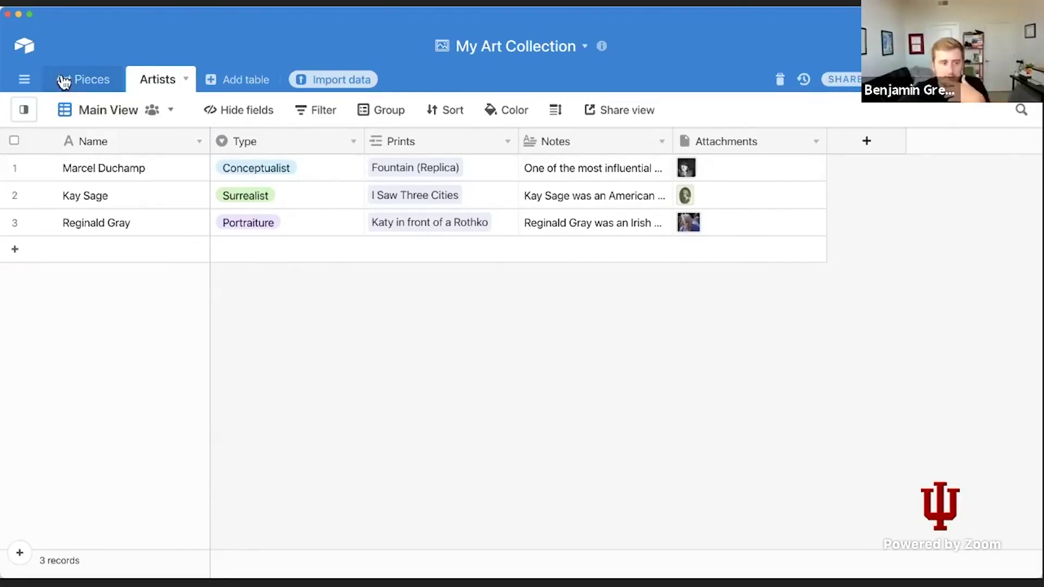
left_click(109, 82)
left_click(169, 81)
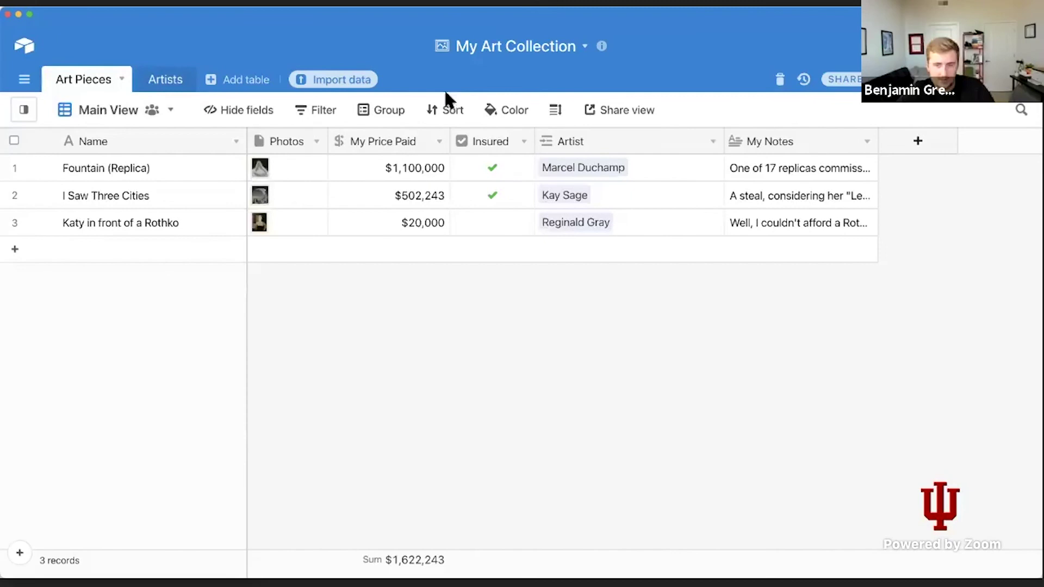
Add the Page designer app from the apps marketplace to the My Art Collection base.
left_click(997, 79)
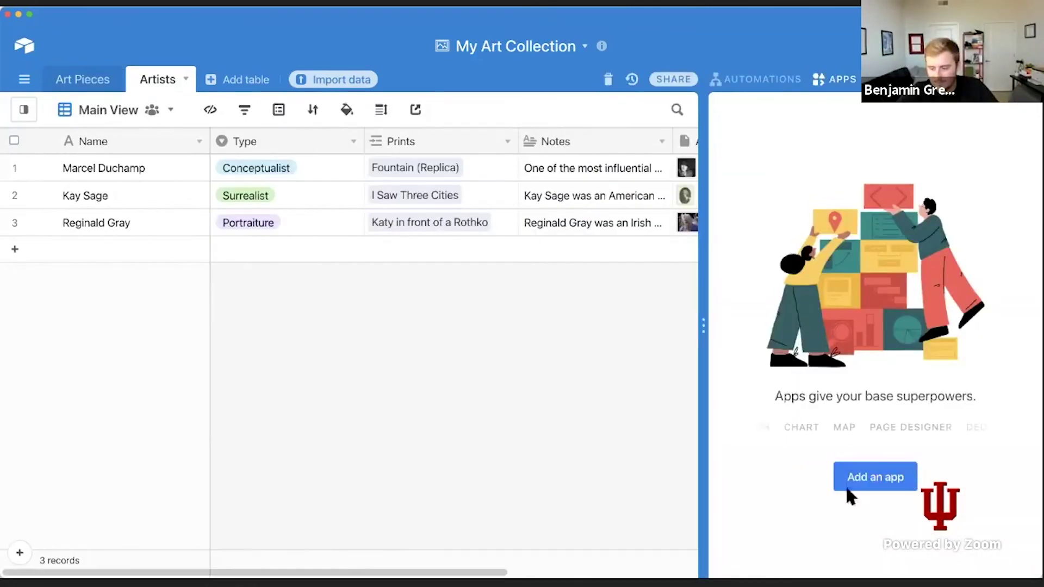
left_click(879, 479)
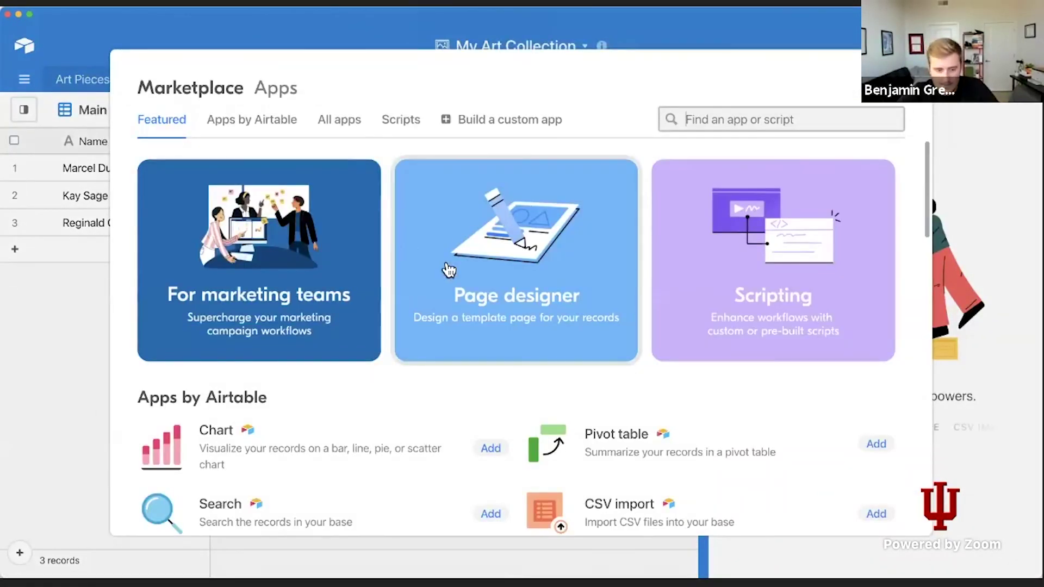
left_click(603, 273)
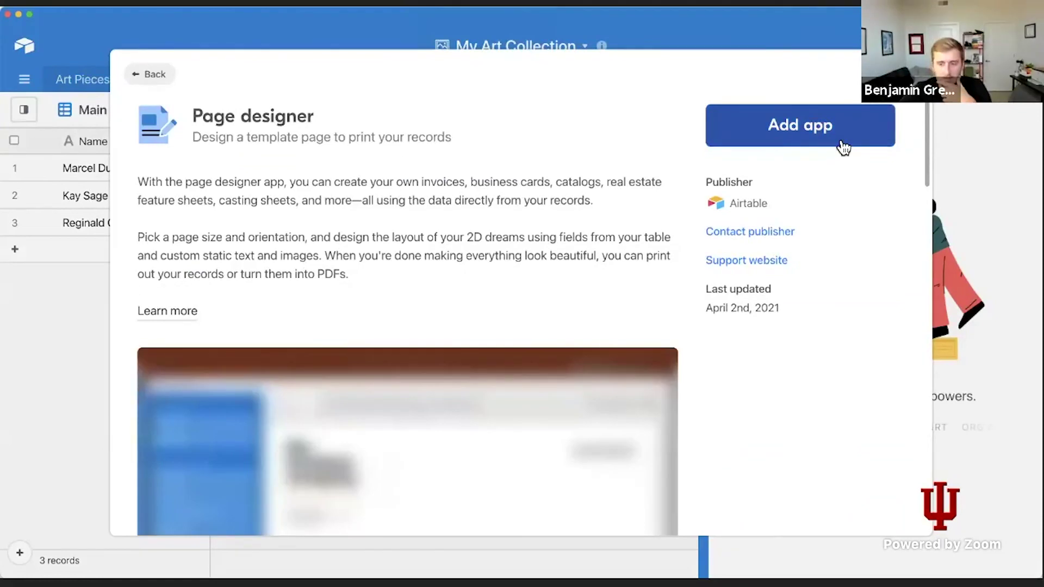
left_click(837, 136)
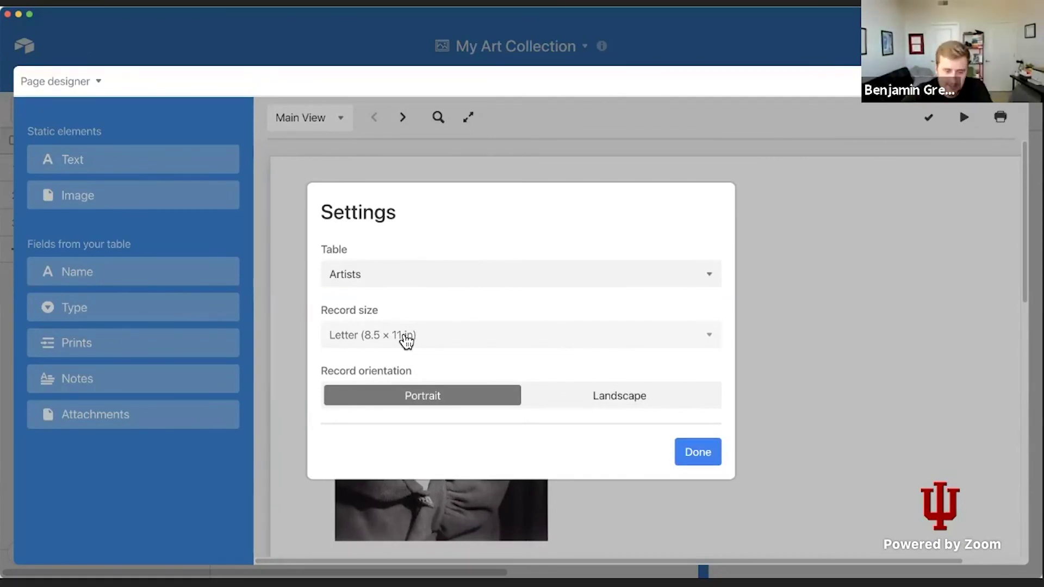
Try a Custom record size with a height of 2400 px in the Page designer settings.
left_click(405, 340)
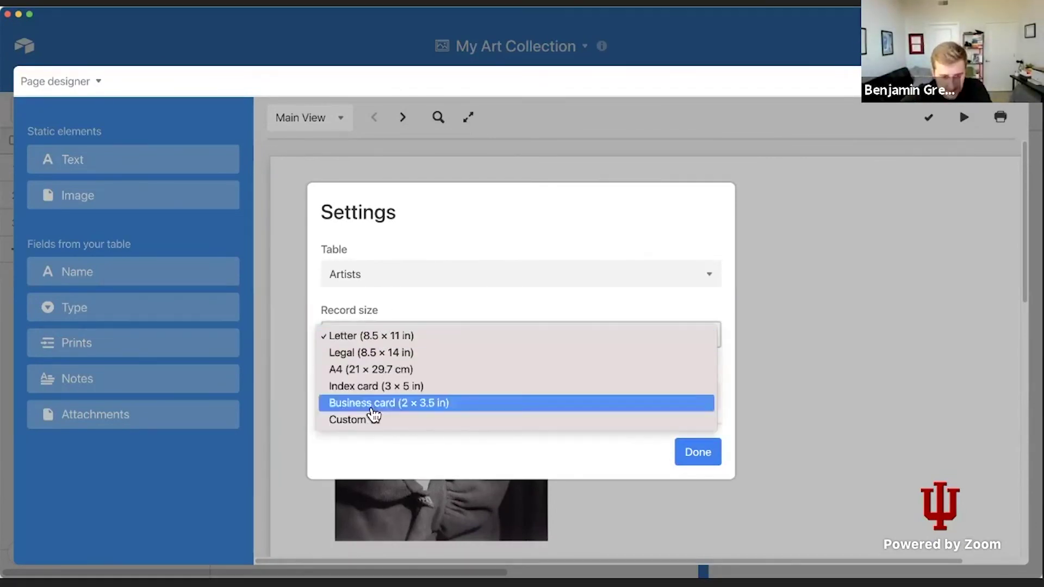
left_click(373, 421)
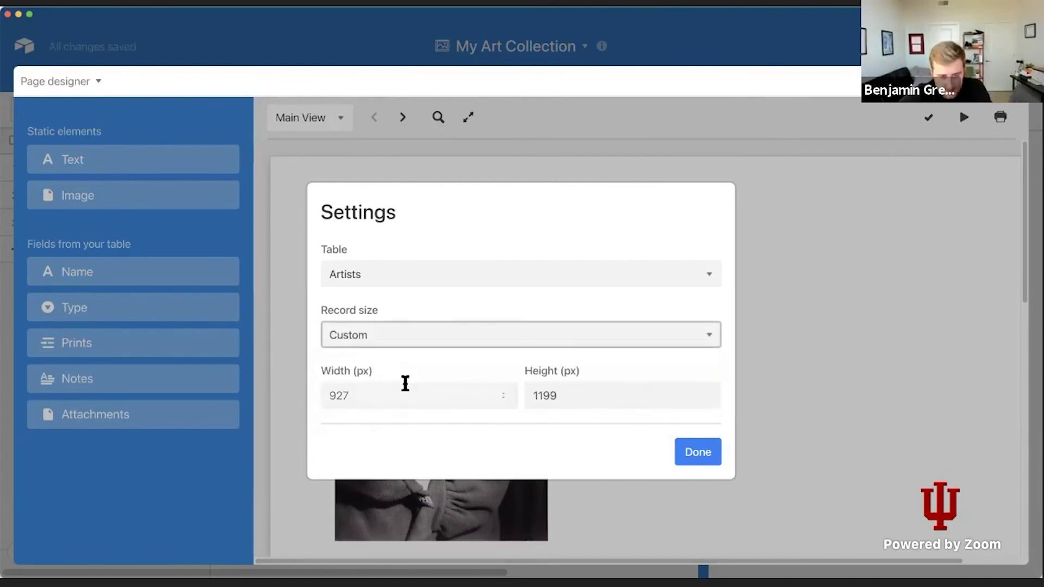
left_click(562, 392)
left_click_drag(567, 395, 510, 384)
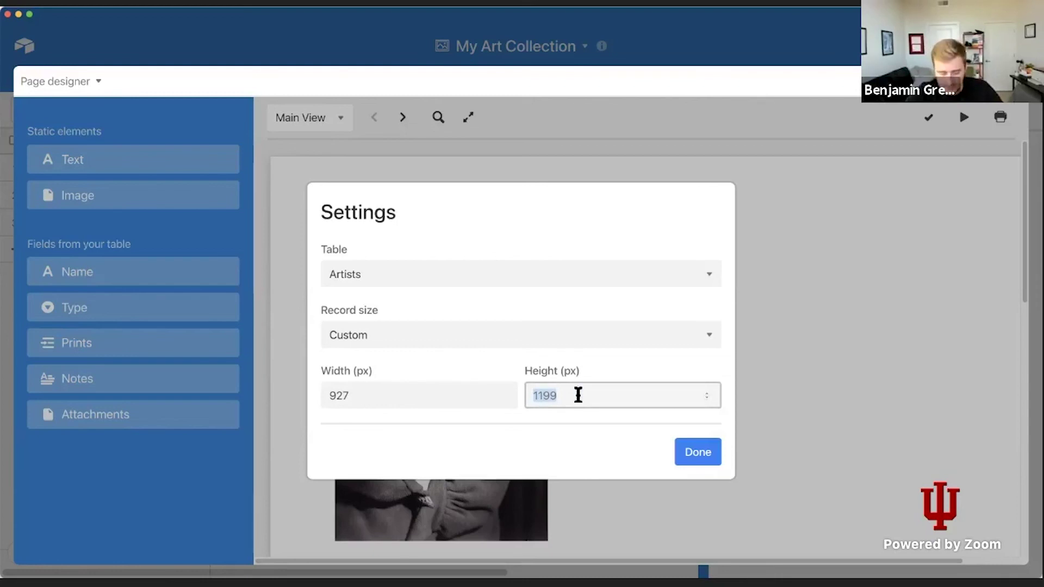
type("2400")
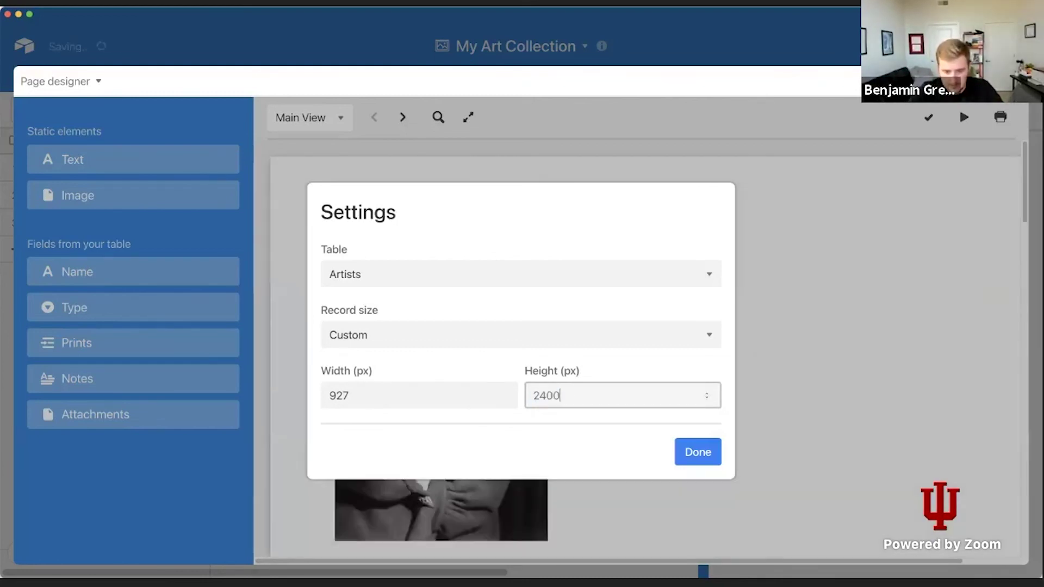
Try a custom record height of 3600 px.
key("BackSpace")
key("BackSpace")
key("BackSpace")
key("BackSpace")
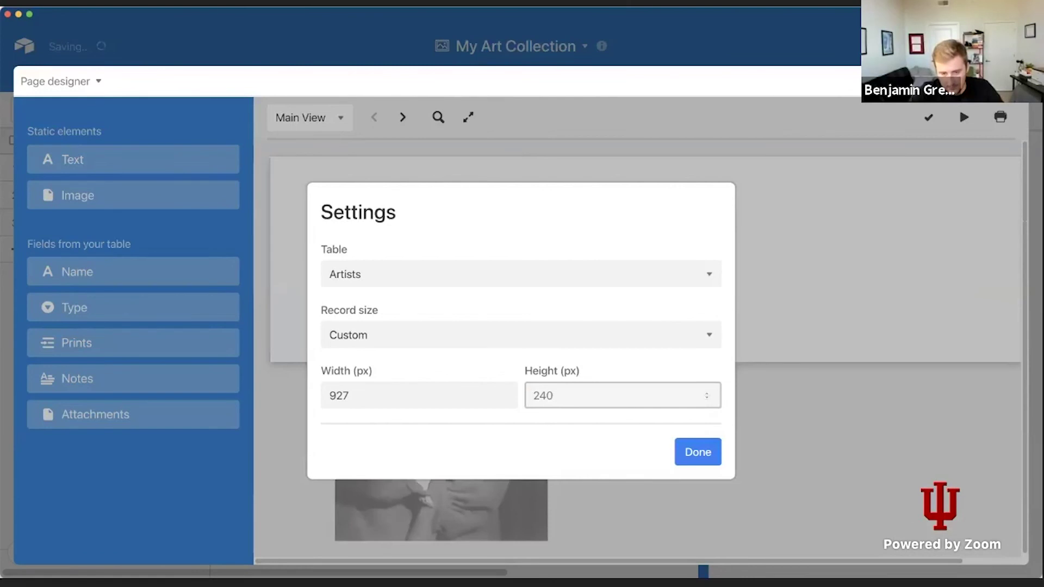
type("3600")
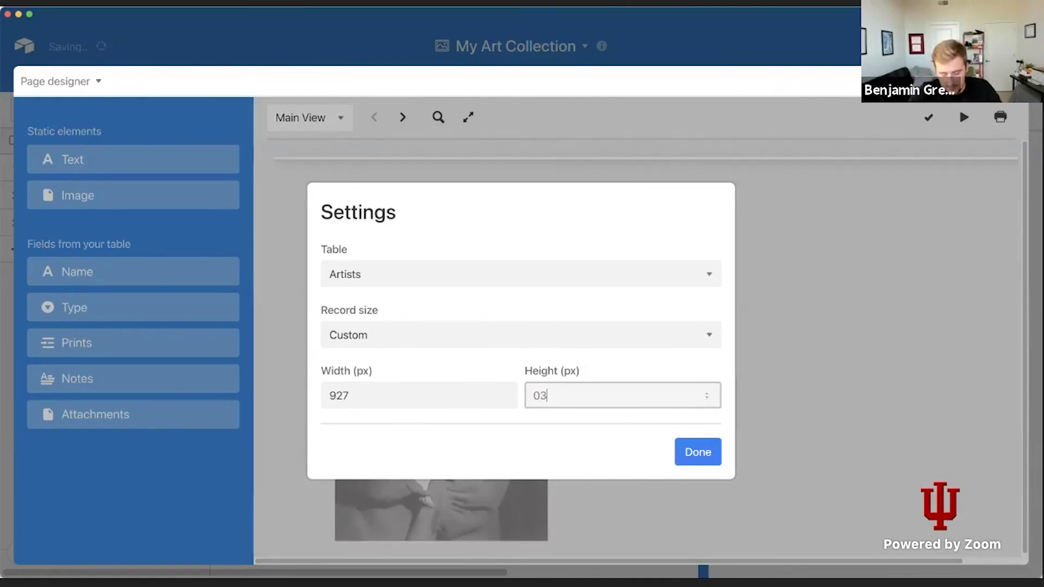
Reset the custom height to 1199 px, and switch the record size back to Letter (8.5 × 11 in).
key("BackSpace")
key("BackSpace")
key("BackSpace")
key("BackSpace")
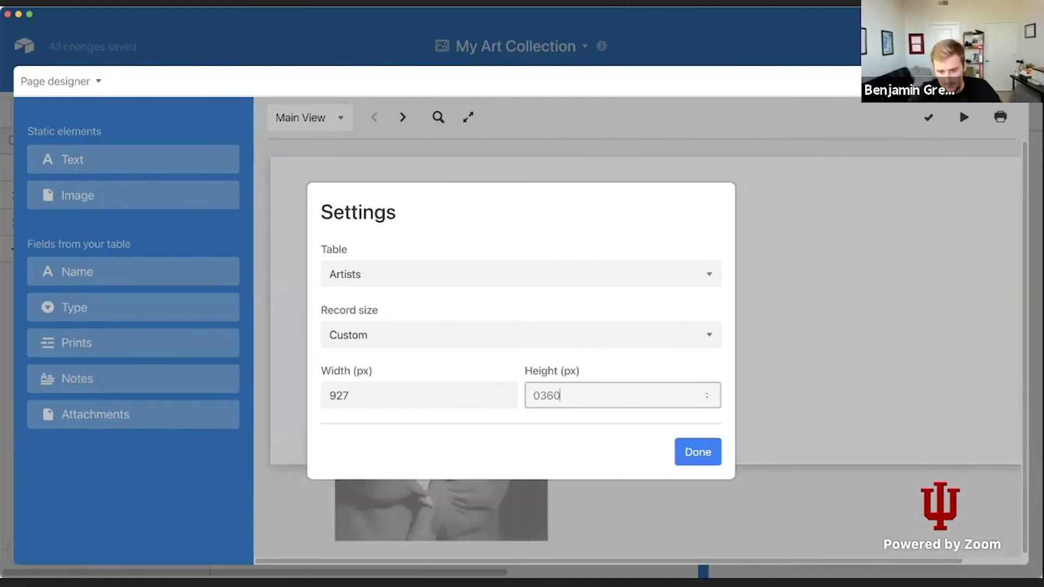
type("1999")
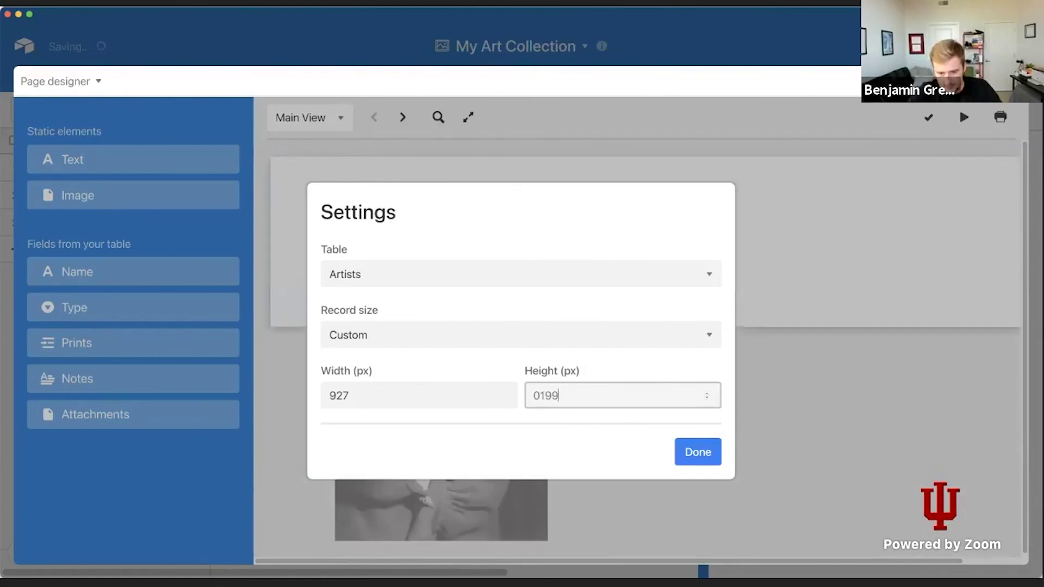
key("BackSpace")
key("BackSpace")
key("BackSpace")
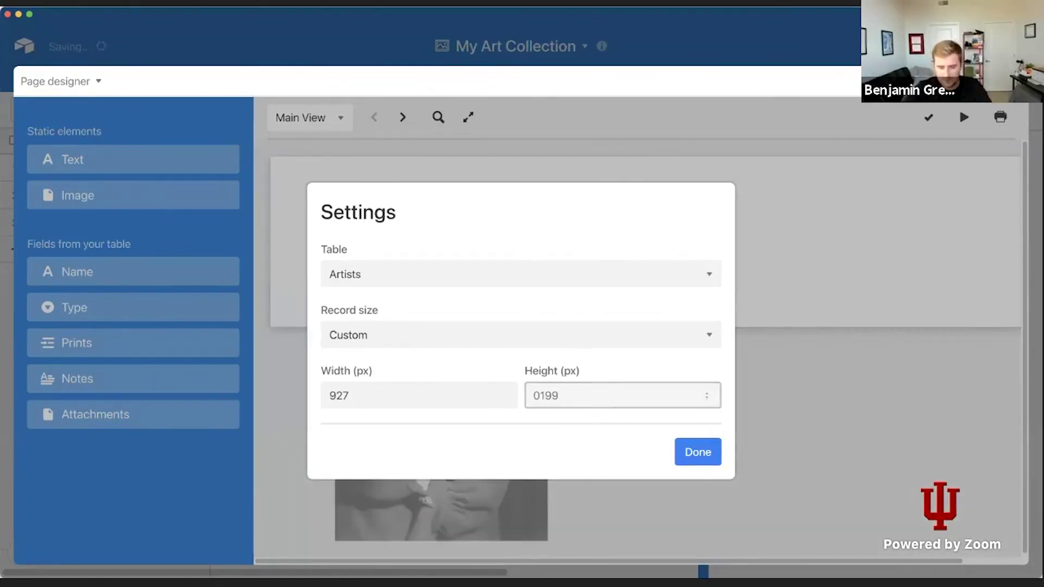
type("199")
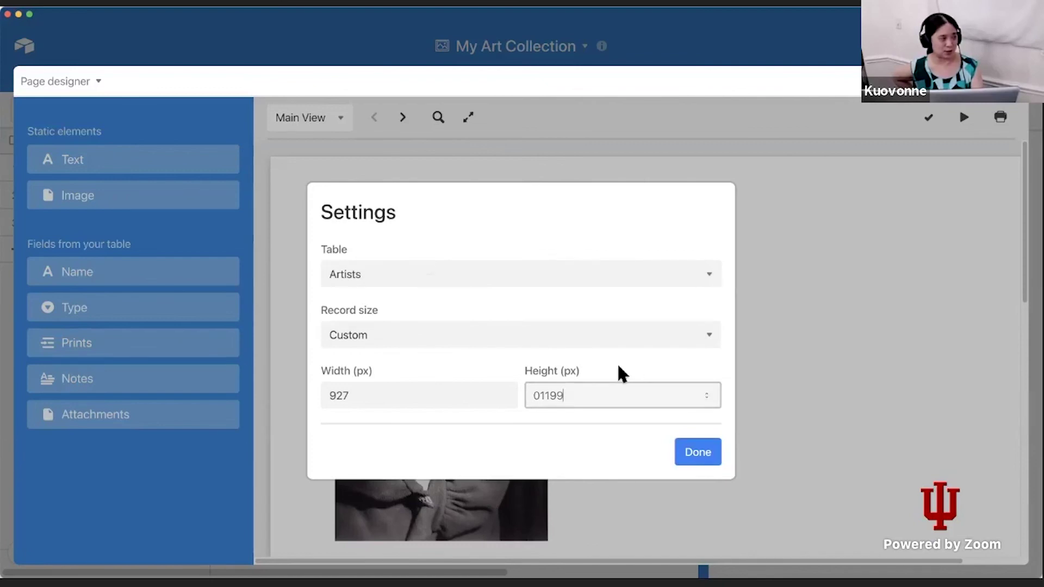
left_click(497, 337)
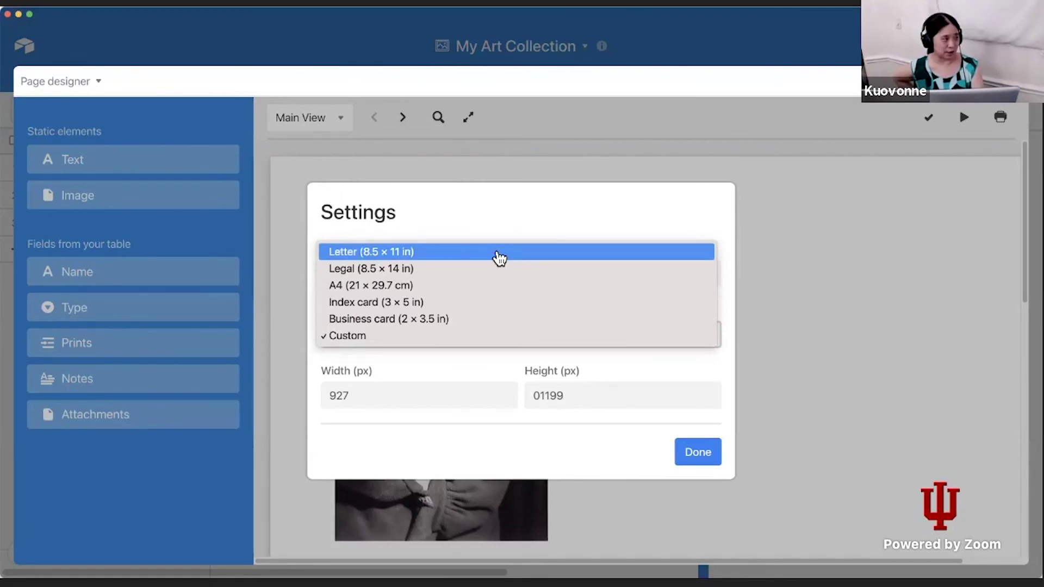
left_click(496, 260)
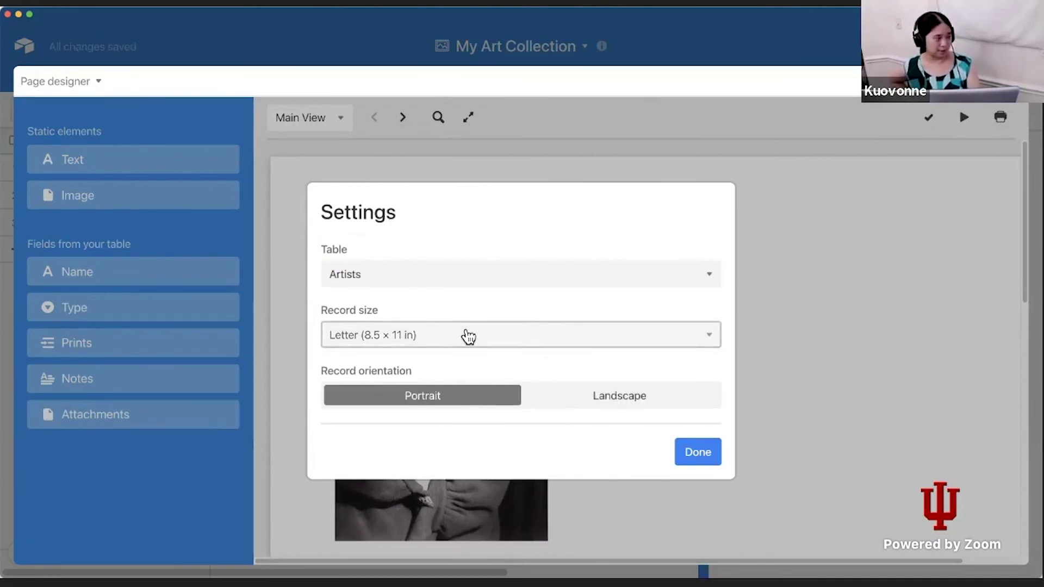
Set the Page designer record size to Custom.
left_click(465, 335)
left_click(464, 421)
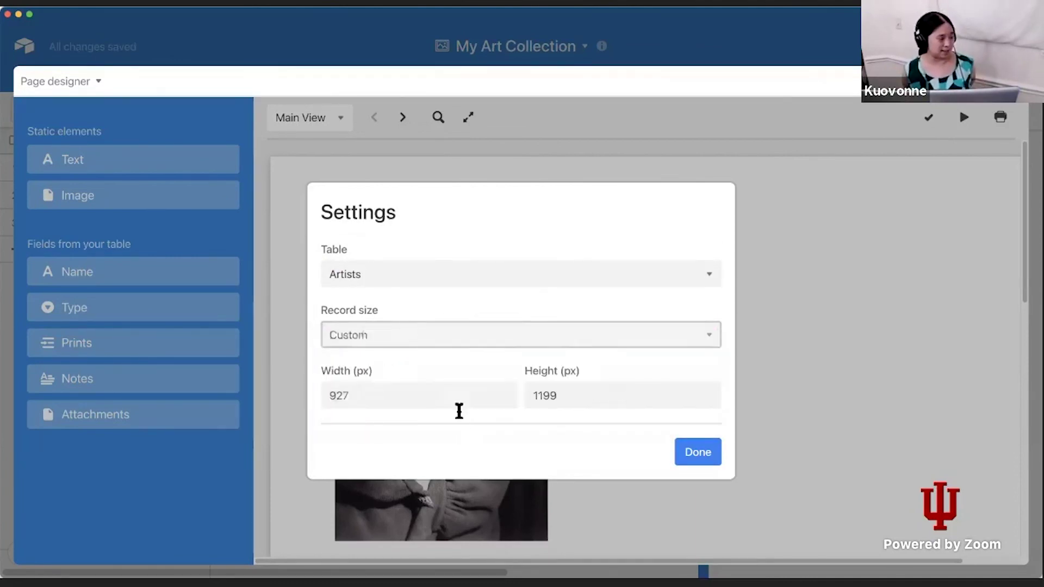
left_click(589, 393)
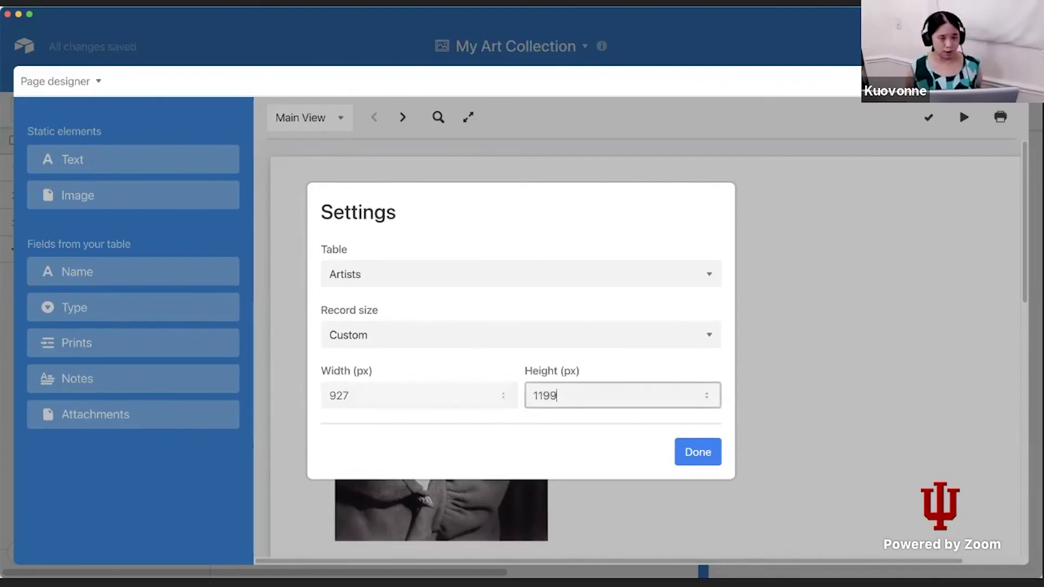
key("super+Tab")
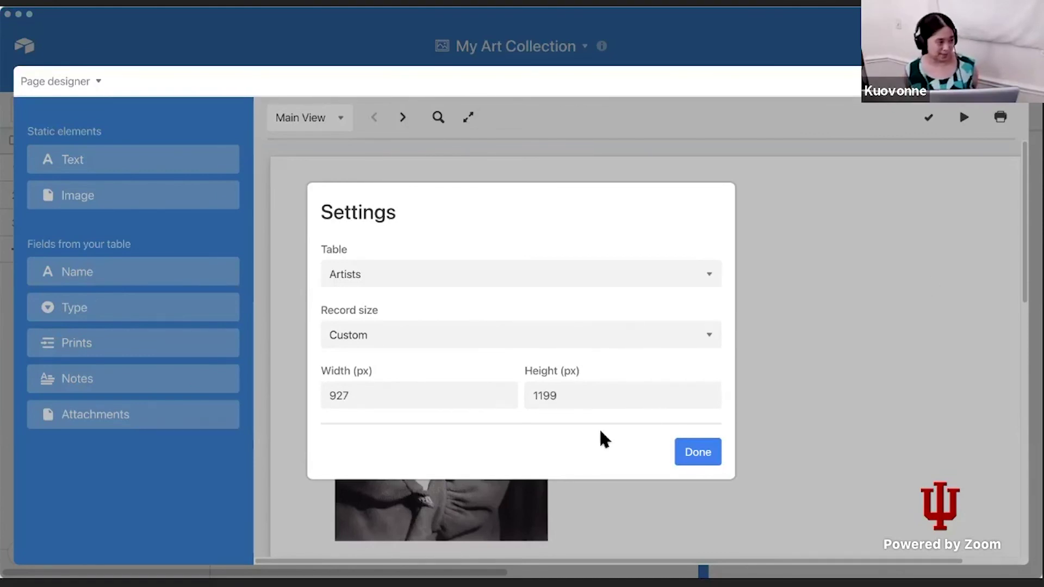
Raise the custom record height to 1213 px in single-pixel increments.
left_click(612, 400)
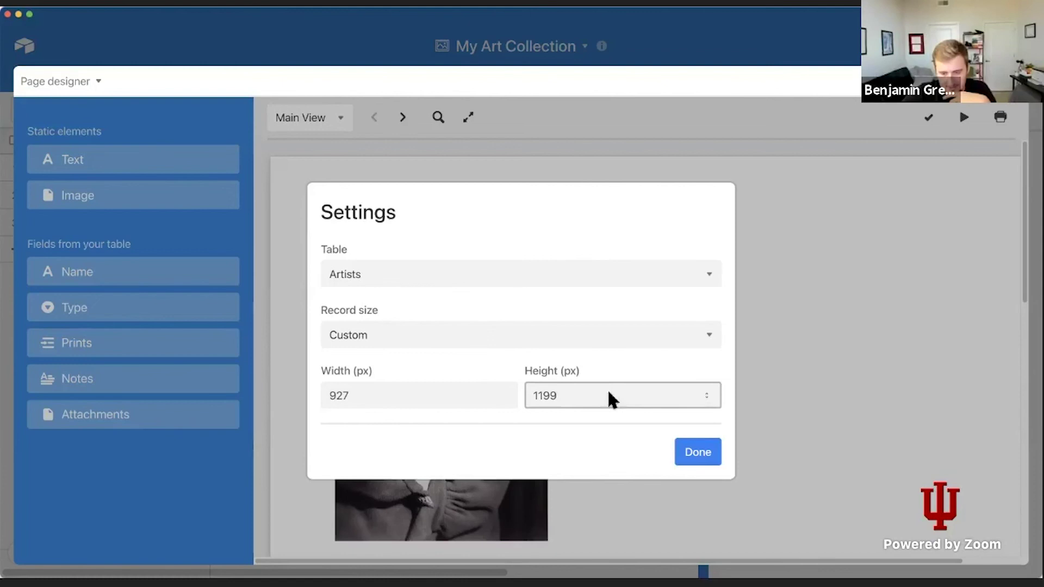
left_click(706, 393)
left_click(706, 393)
left_click(706, 392)
left_click(706, 392)
left_click(706, 392)
left_click(706, 393)
left_click(706, 392)
left_click(706, 393)
left_click(706, 392)
left_click(706, 393)
left_click(706, 393)
left_click(706, 393)
left_click(706, 393)
left_click(706, 393)
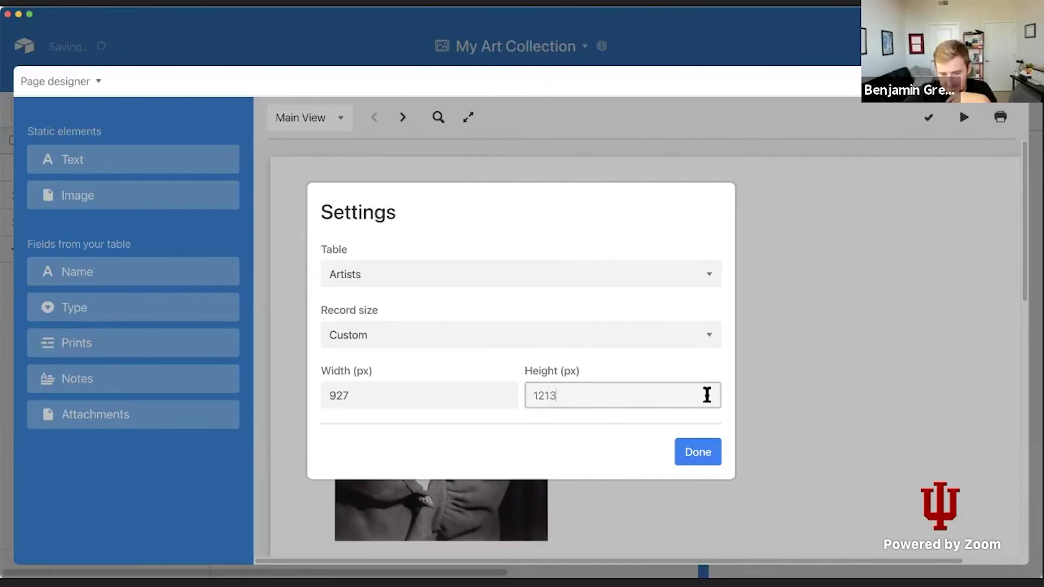
Set the custom record height to 1199 px, close the settings, and look over the page layout.
double_click(638, 395)
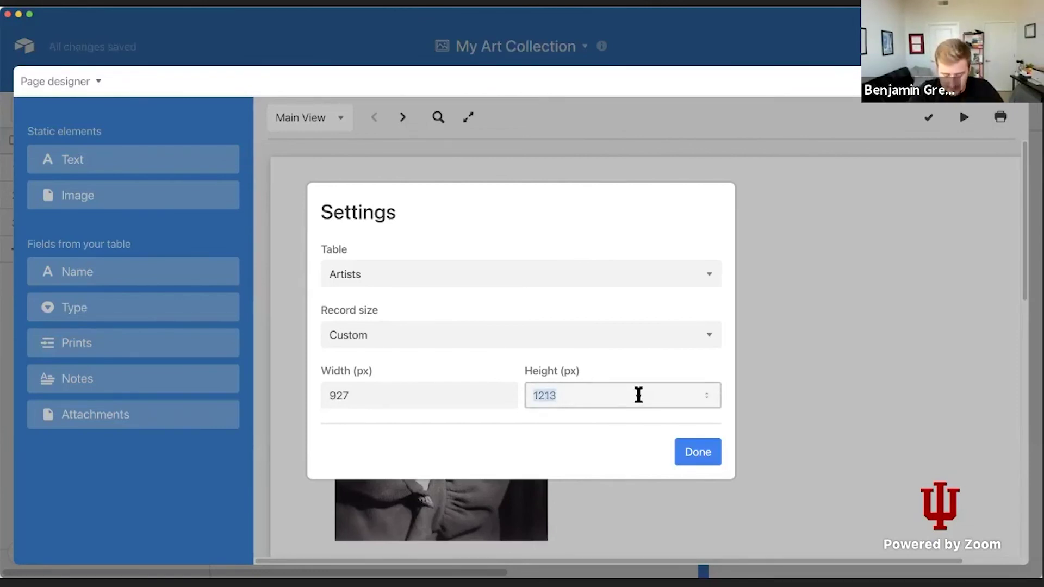
type("1199")
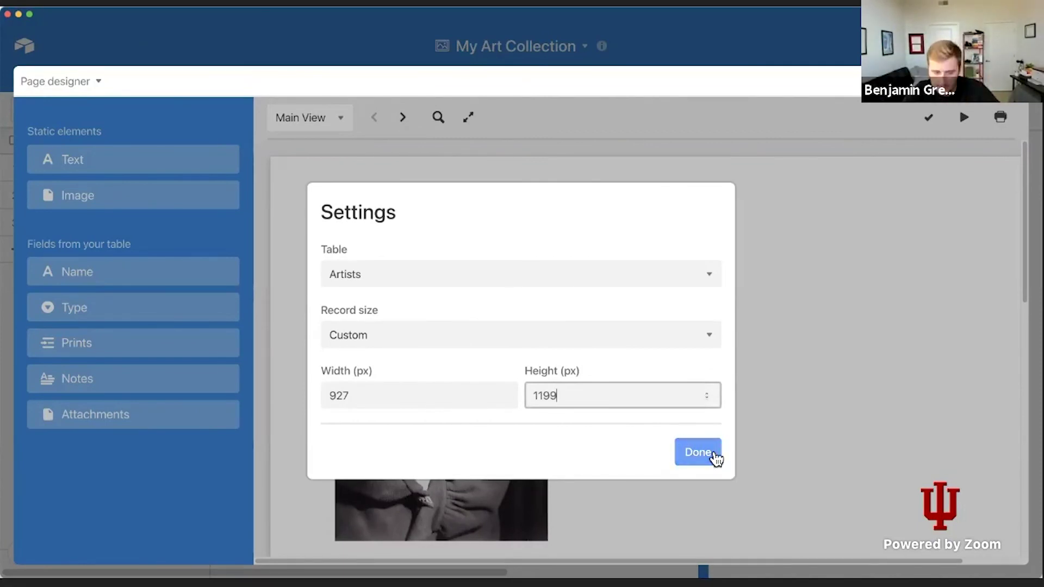
left_click(712, 455)
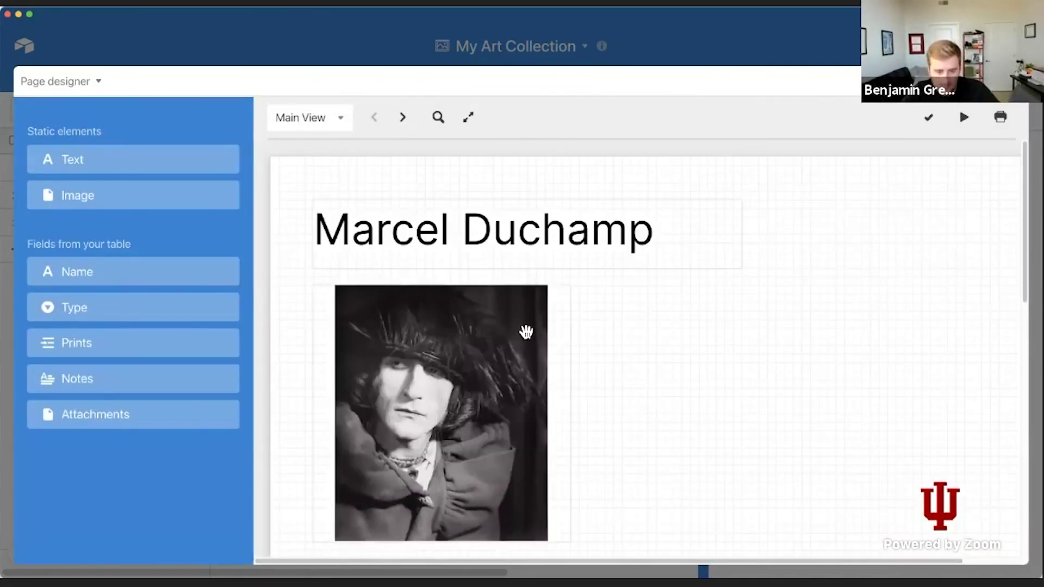
scroll(524, 333, "down", 5)
scroll(524, 334, "up", 2)
scroll(525, 329, "up", 3)
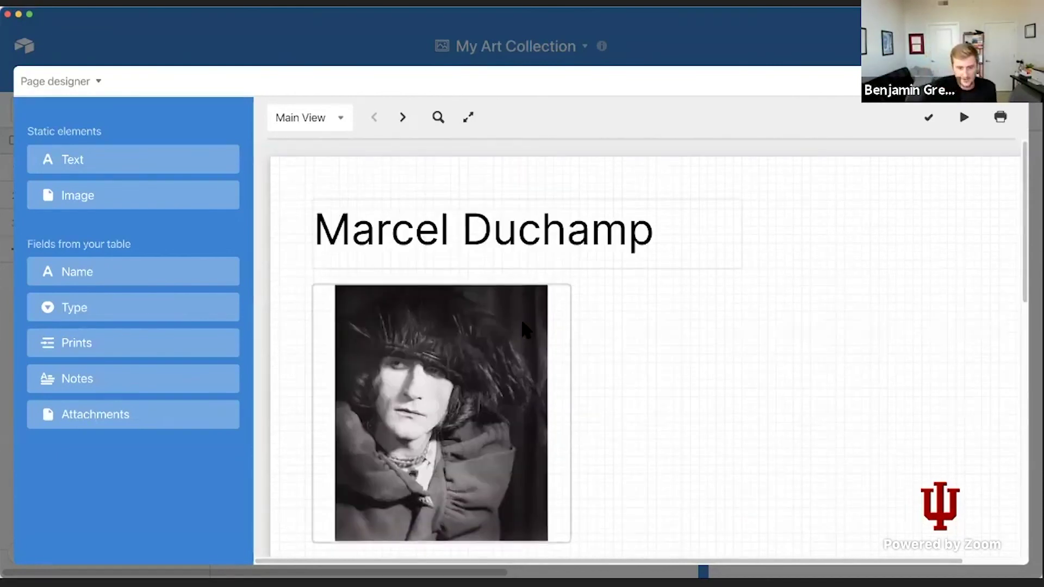
Resize the Name element to a width of 800 and a height of 70 so it spans most of the page.
left_click(480, 253)
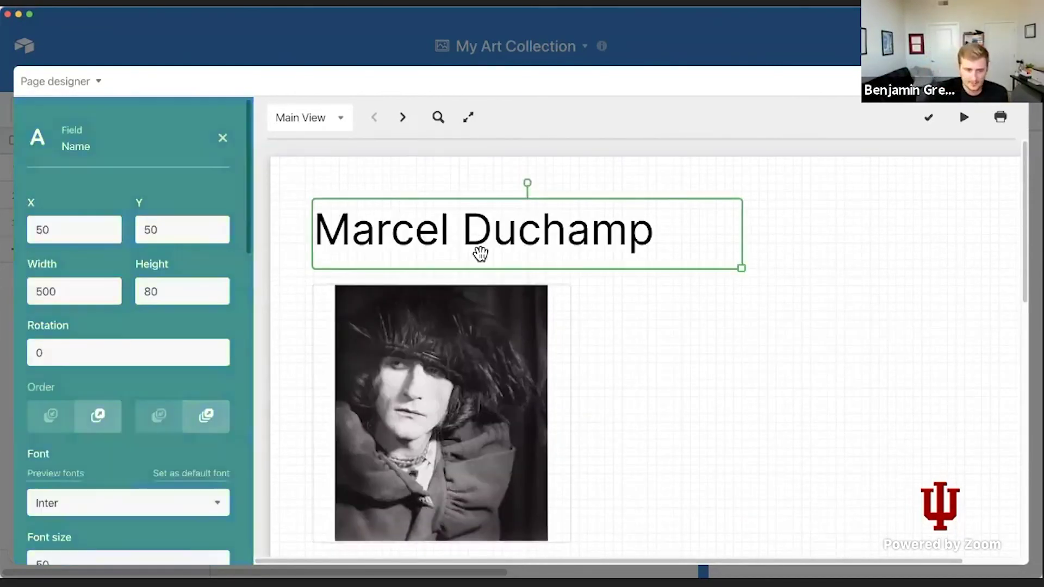
left_click(466, 407)
left_click(725, 371)
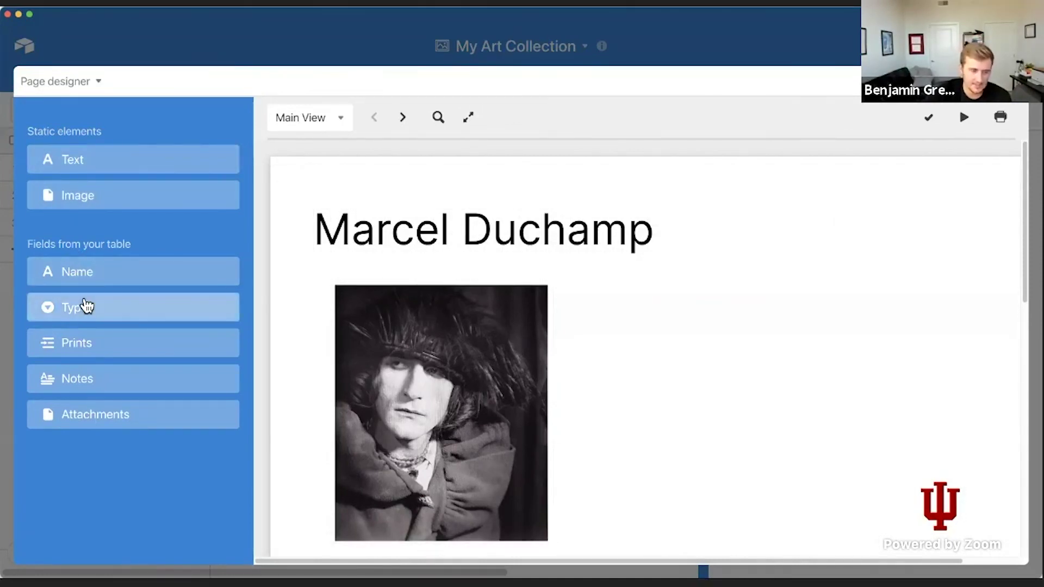
left_click(455, 239)
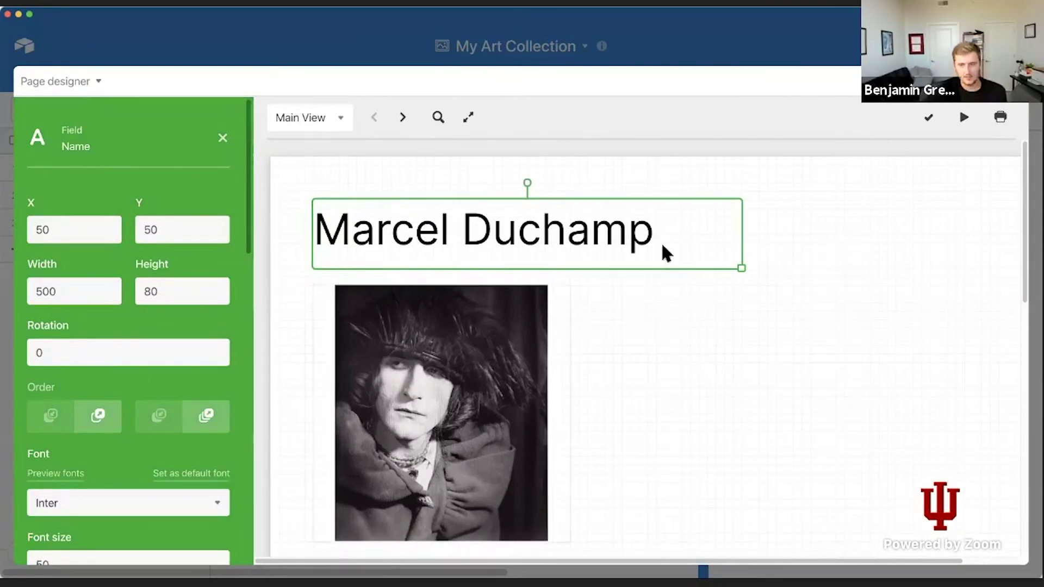
left_click_drag(746, 270, 622, 268)
left_click_drag(664, 266, 767, 268)
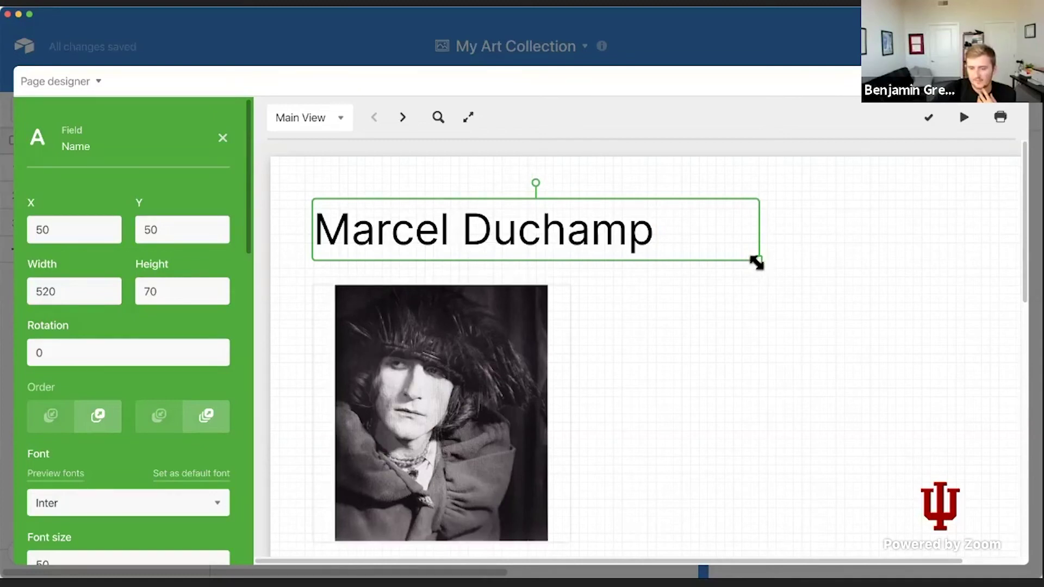
left_click_drag(766, 264, 1010, 267)
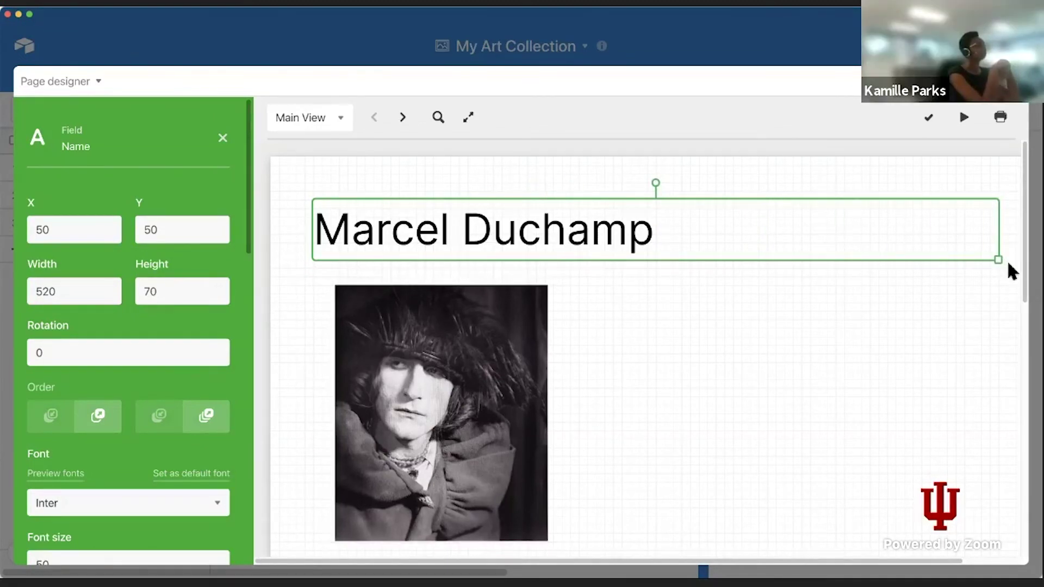
scroll(638, 265, "right", 1)
scroll(569, 342, "down", 1)
scroll(568, 341, "up", 1)
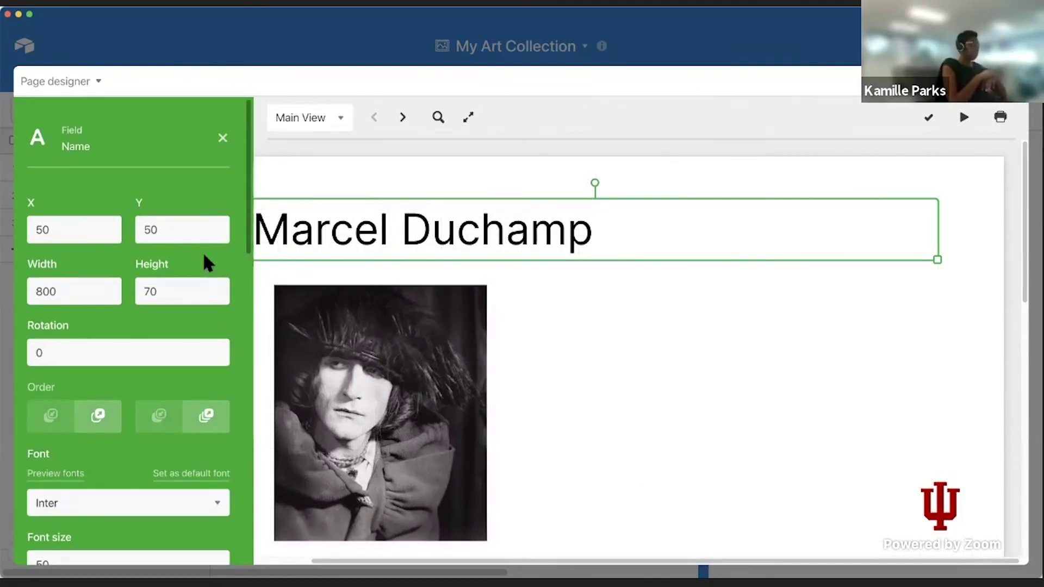
left_click(639, 283)
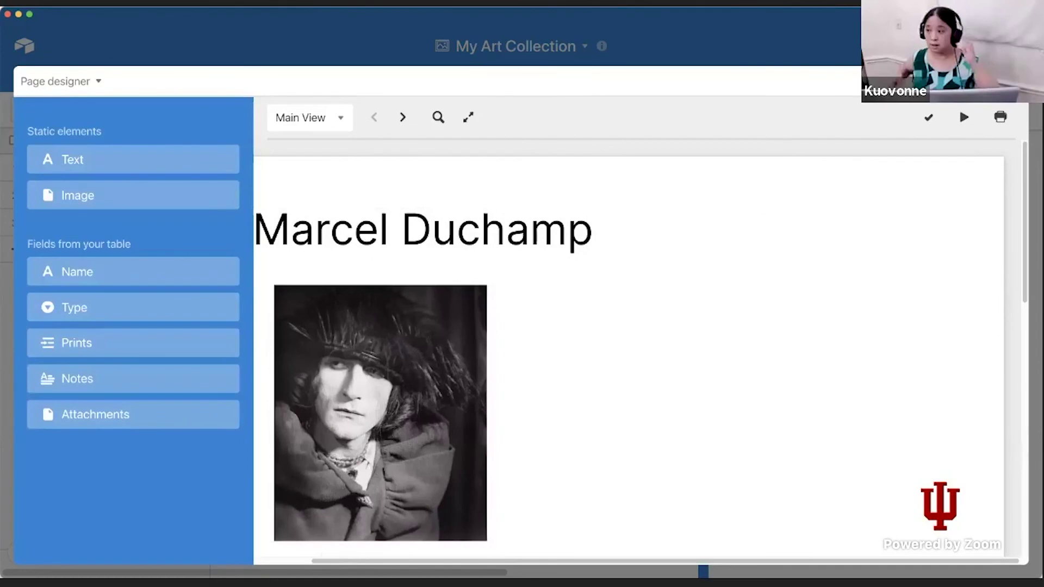
Inspect the Name and Attachments elements on the page by selecting each one, and clear the selection.
left_click(338, 314)
left_click(554, 279)
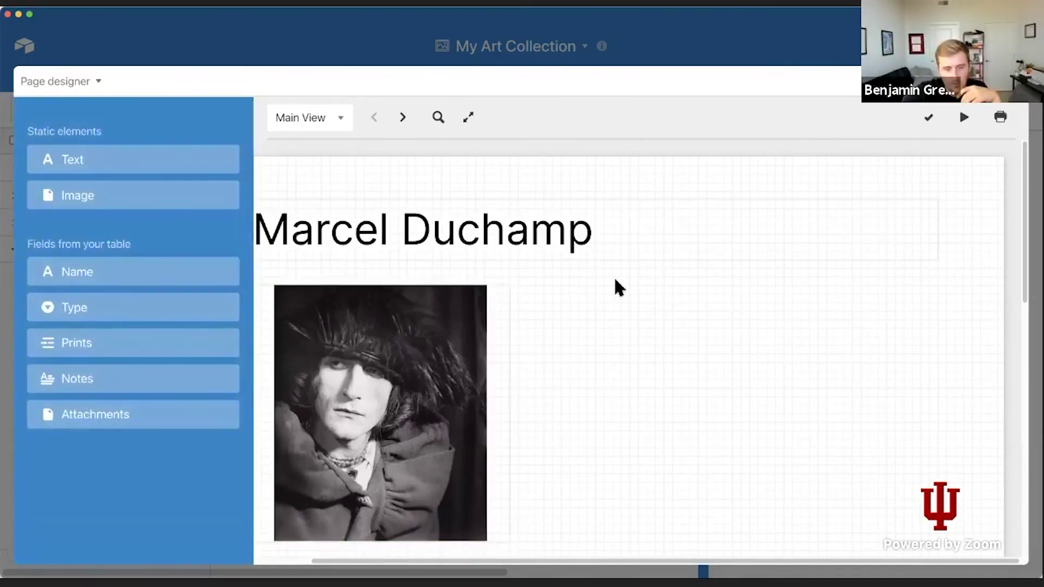
scroll(575, 282, "down", 1)
scroll(575, 283, "up", 1)
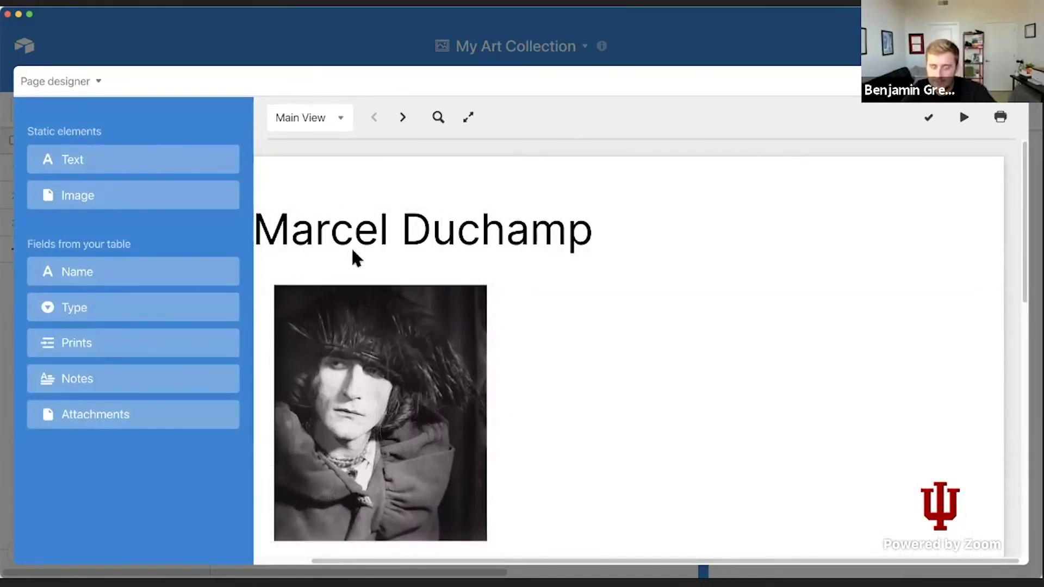
left_click(356, 231)
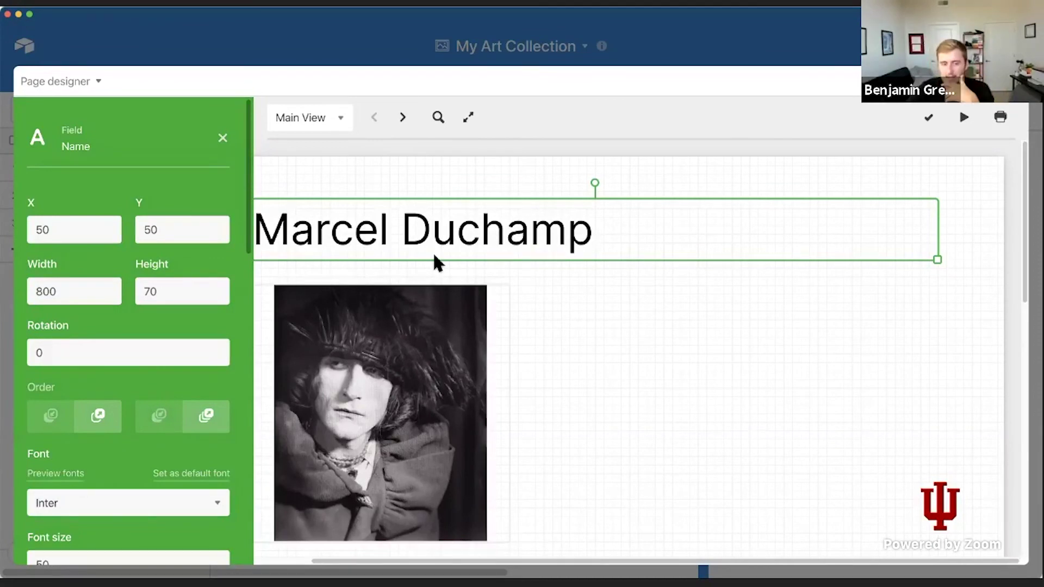
scroll(621, 285, "down", 3)
scroll(621, 284, "up", 3)
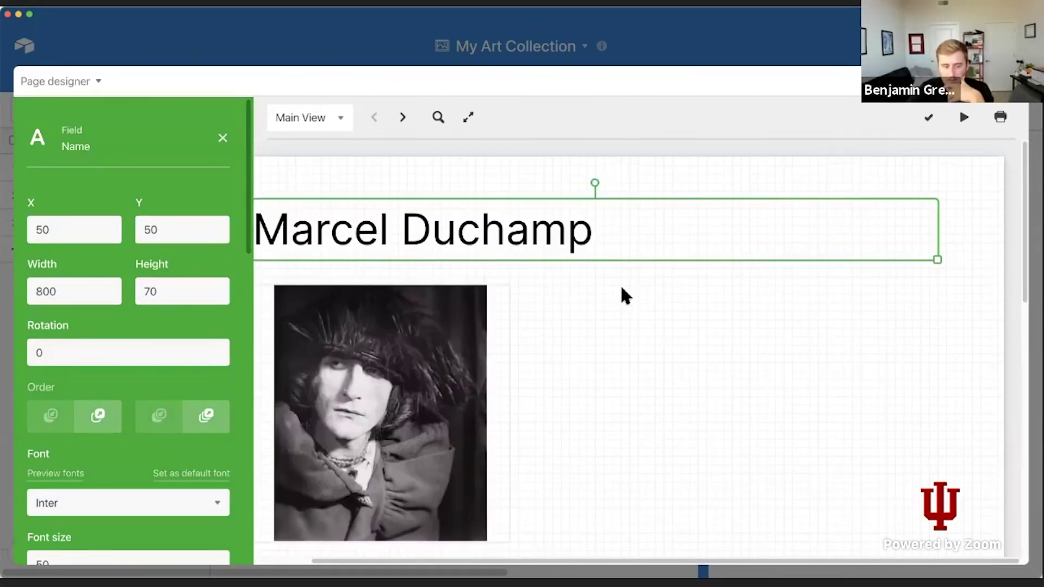
left_click(387, 351)
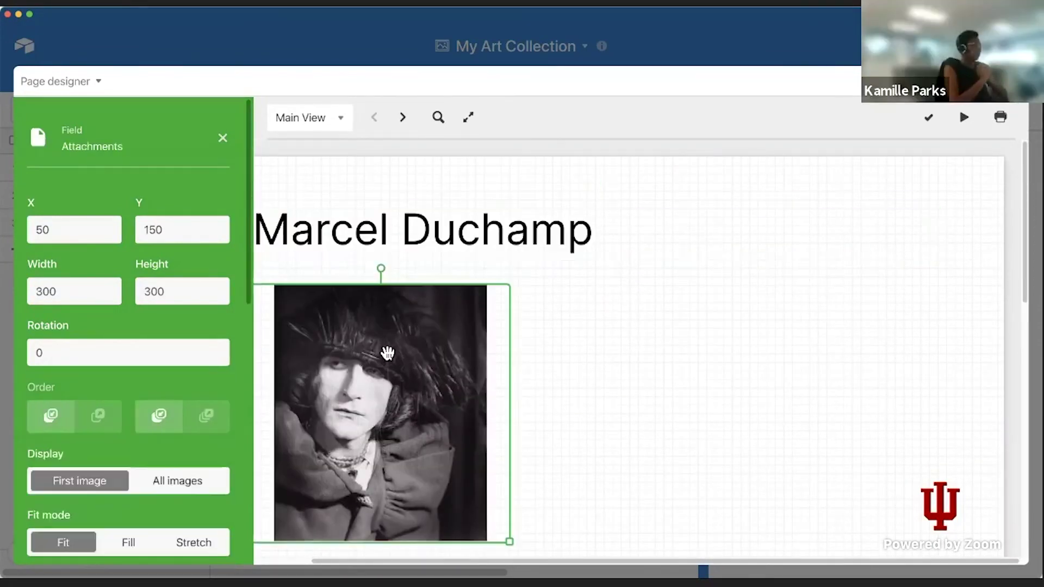
left_click(650, 328)
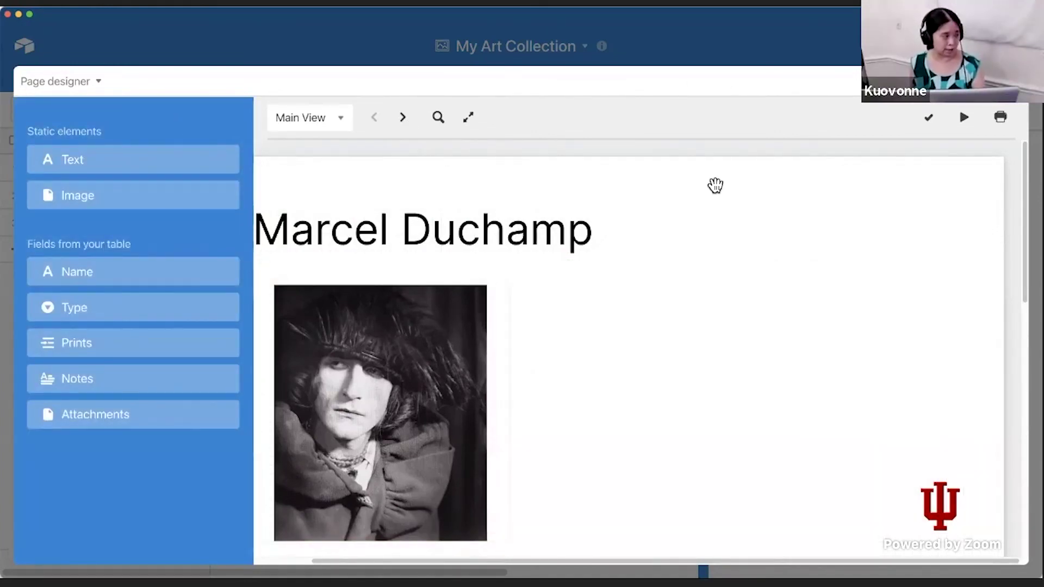
Preview the layout on other artist records, going forward to the last record, back one, and forward again.
key("super+minus")
left_click(472, 112)
left_click(465, 107)
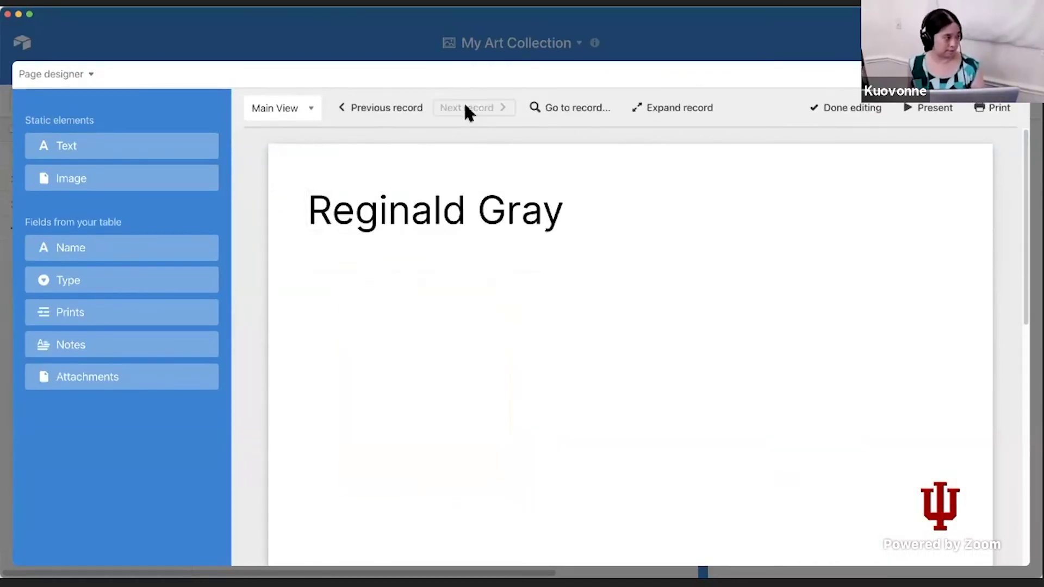
left_click(397, 110)
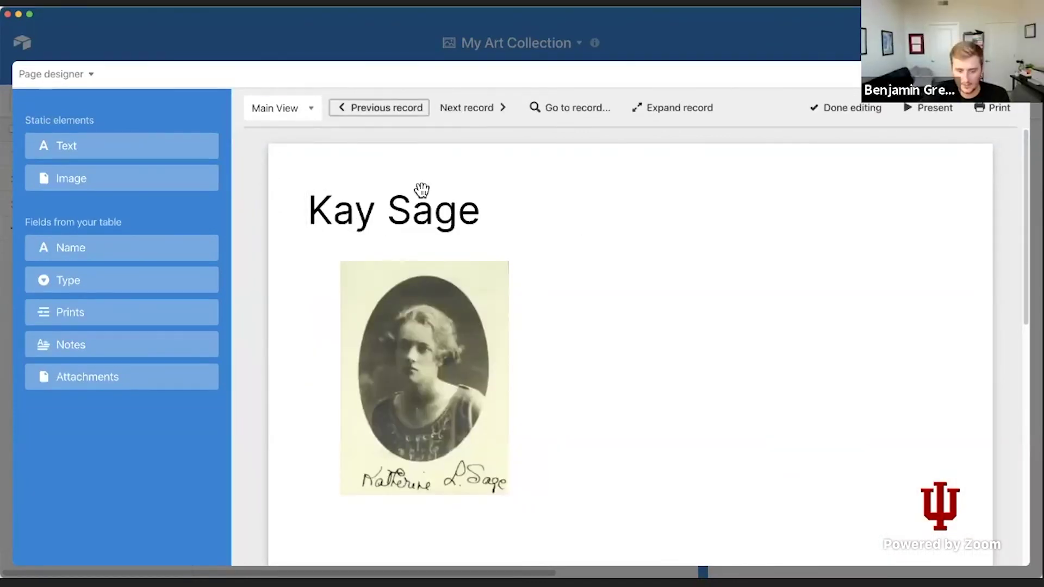
left_click(440, 359)
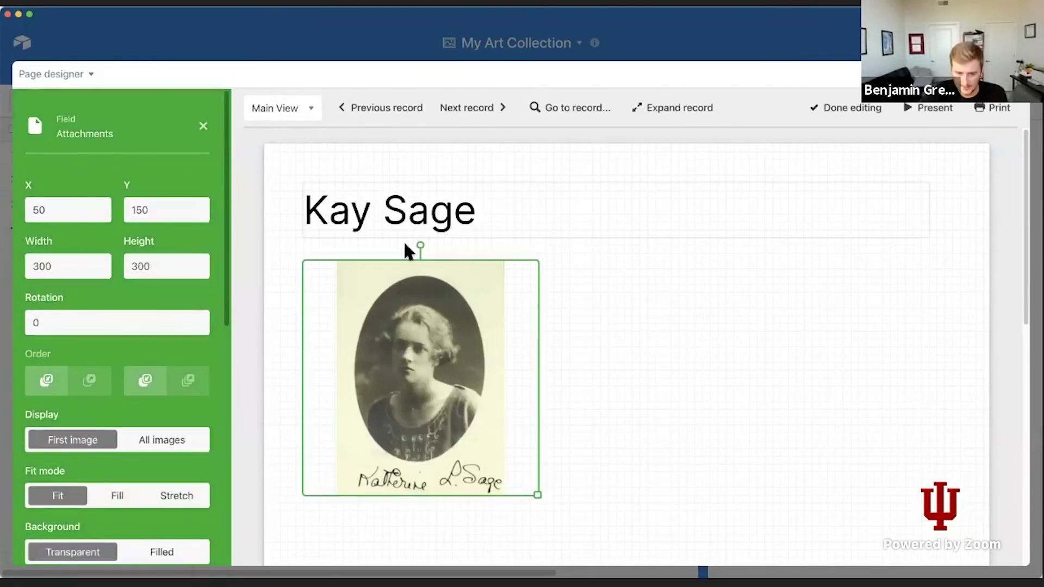
left_click(476, 109)
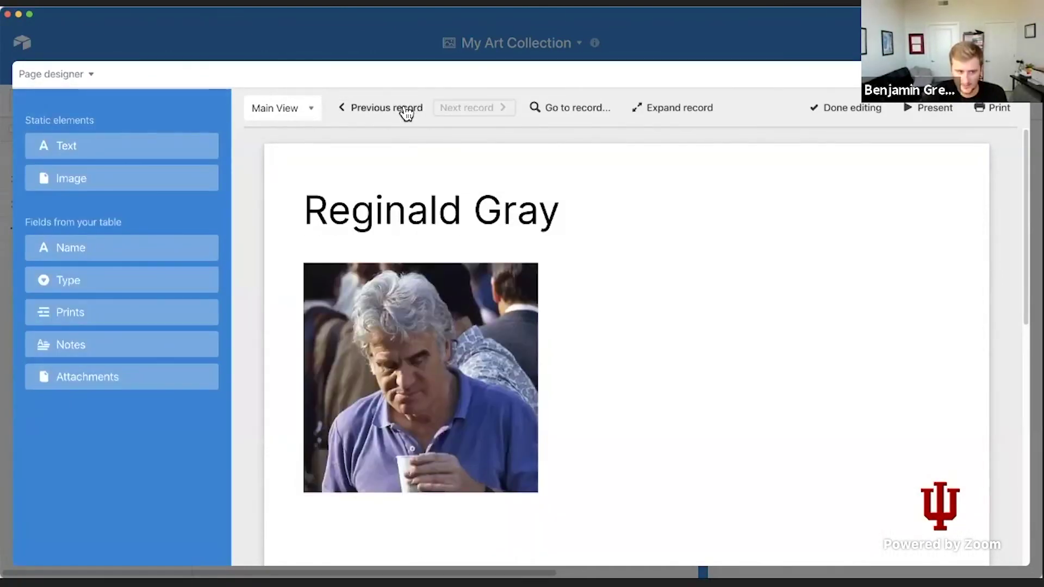
Reduce the Attachments element's width in small increments, and set it back to 300.
left_click(424, 400)
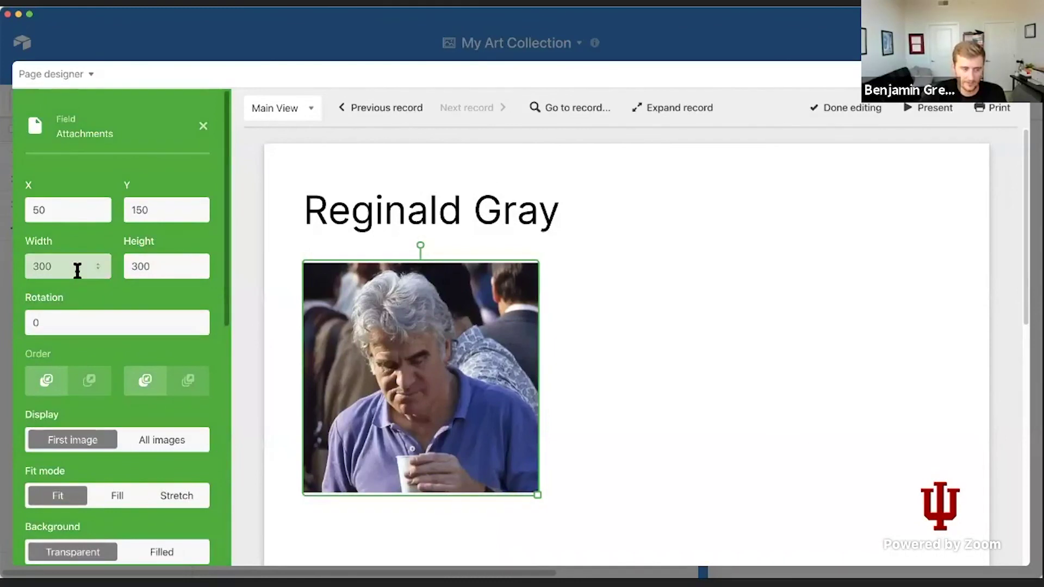
left_click(98, 266)
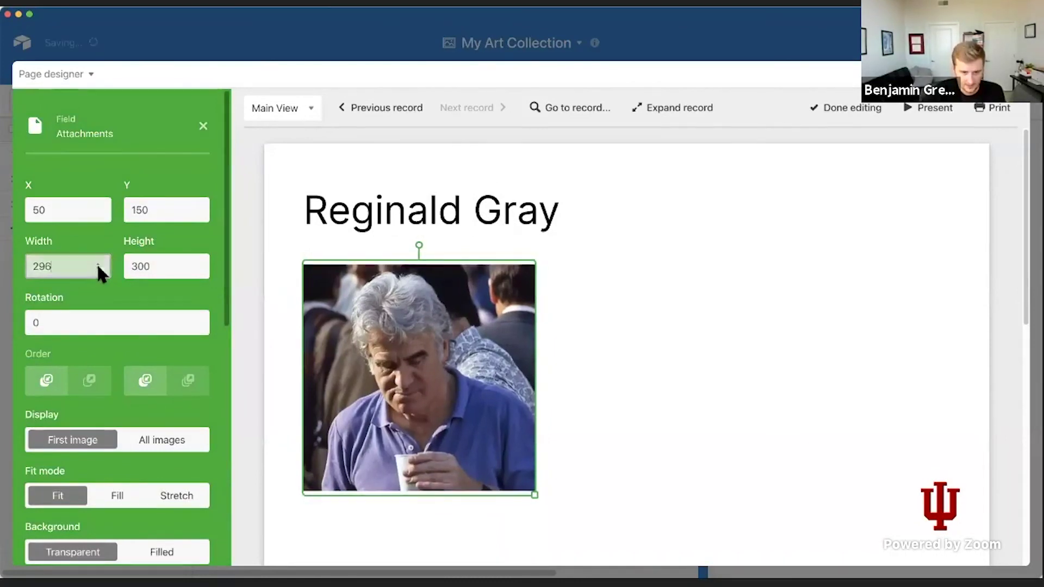
left_click(98, 262)
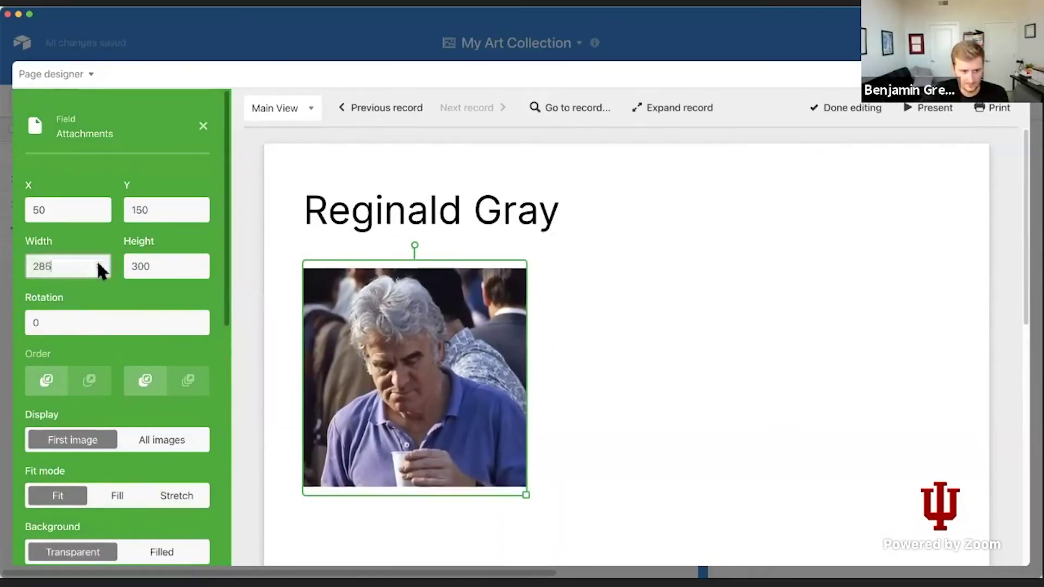
left_click(97, 262)
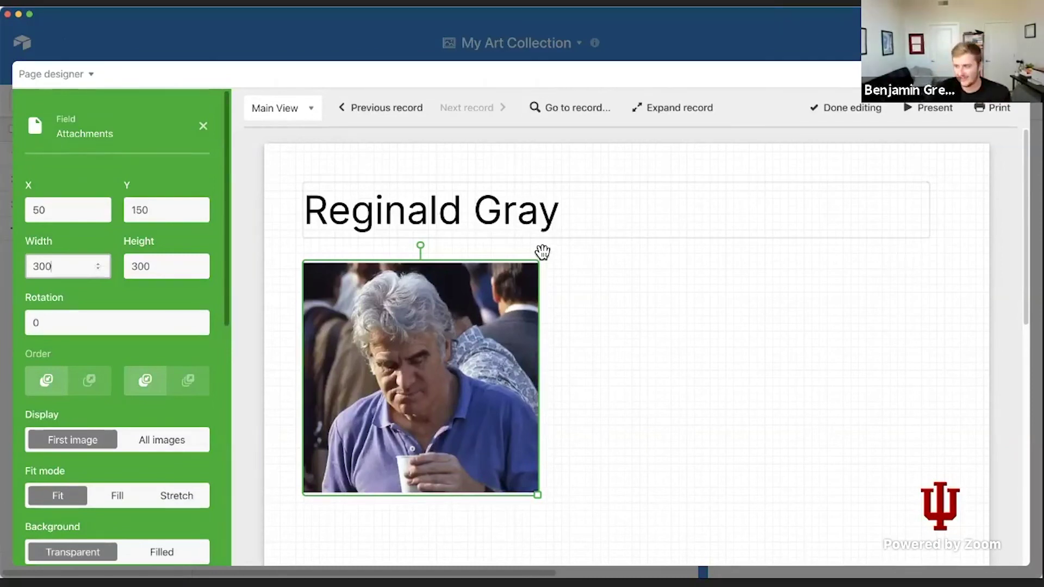
Look over the Attachments element's display, fit mode, background, padding and border settings, and close its settings.
scroll(94, 325, "down", 3)
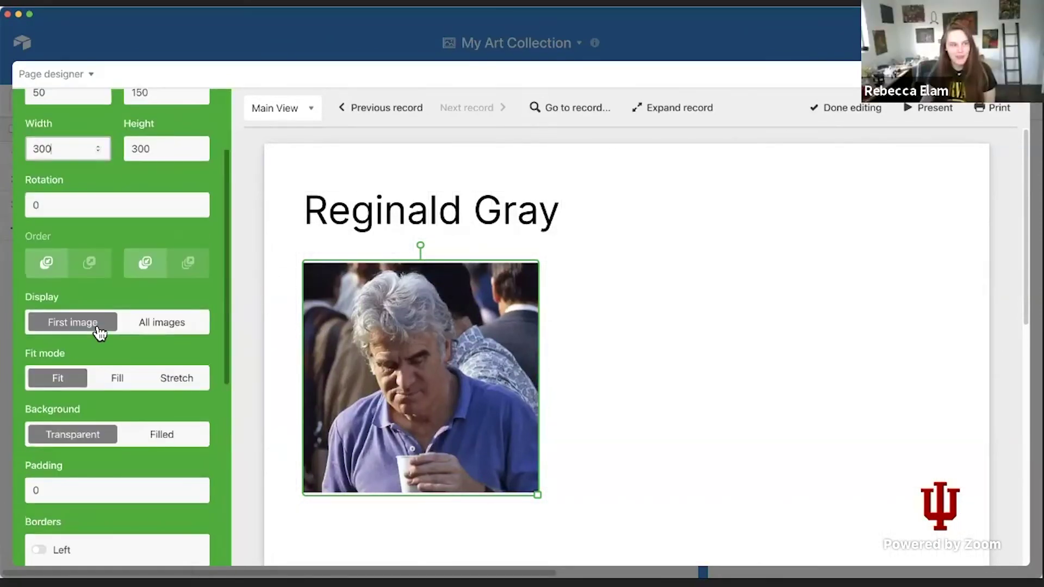
scroll(100, 332, "down", 2)
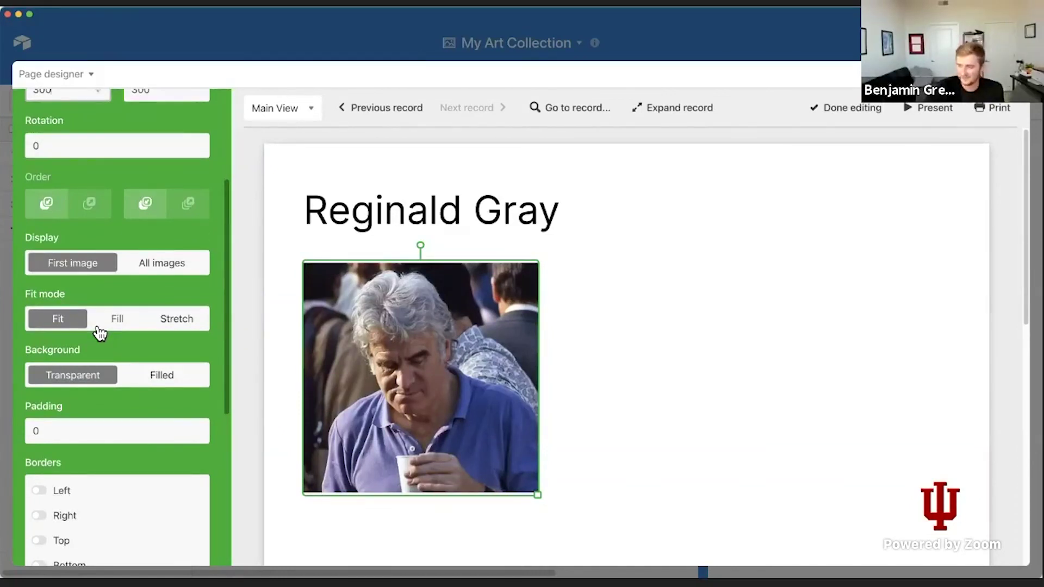
scroll(96, 326, "down", 2)
scroll(94, 325, "up", 3)
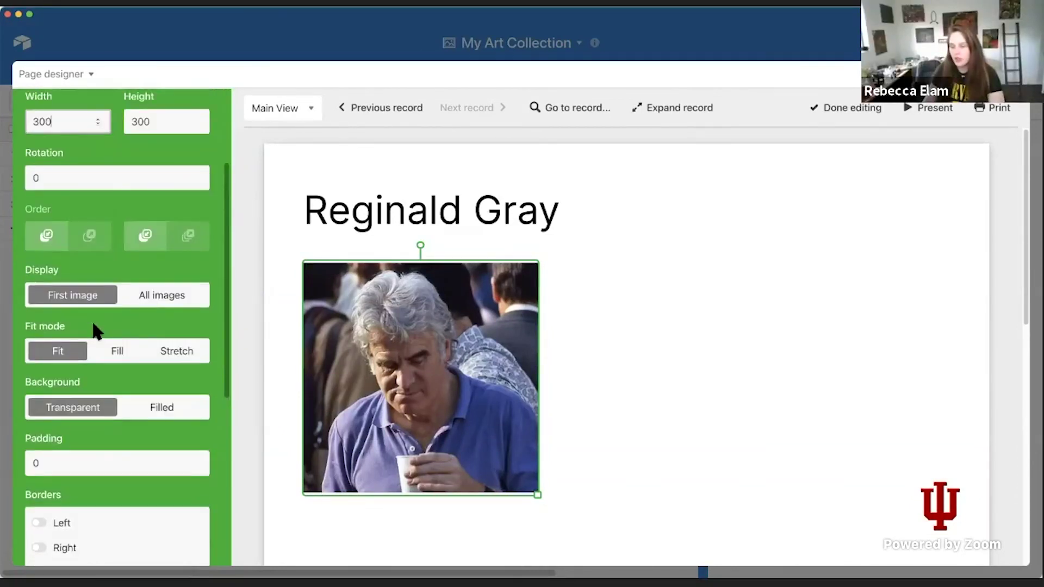
scroll(92, 329, "up", 4)
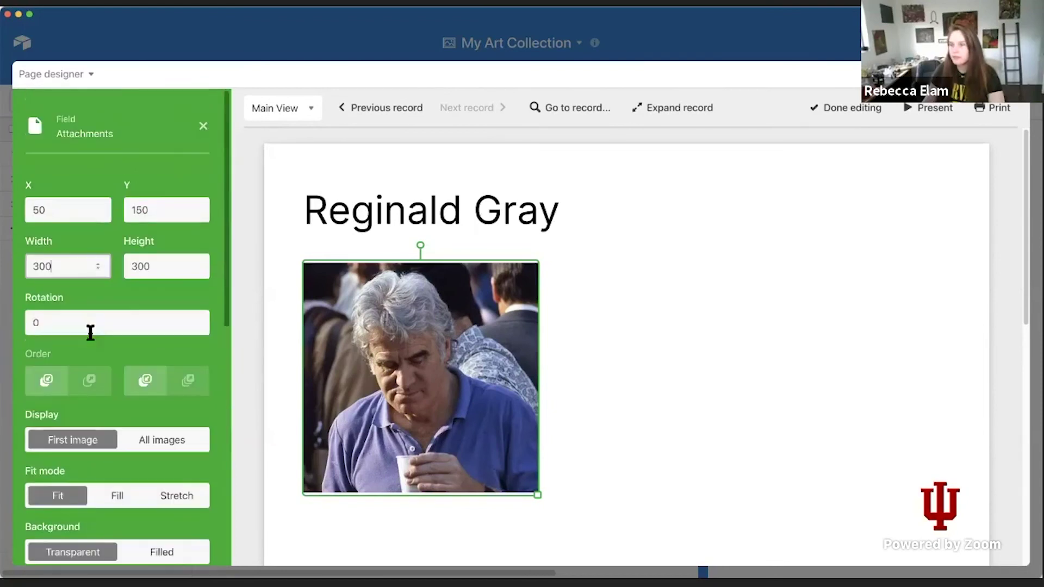
left_click(204, 126)
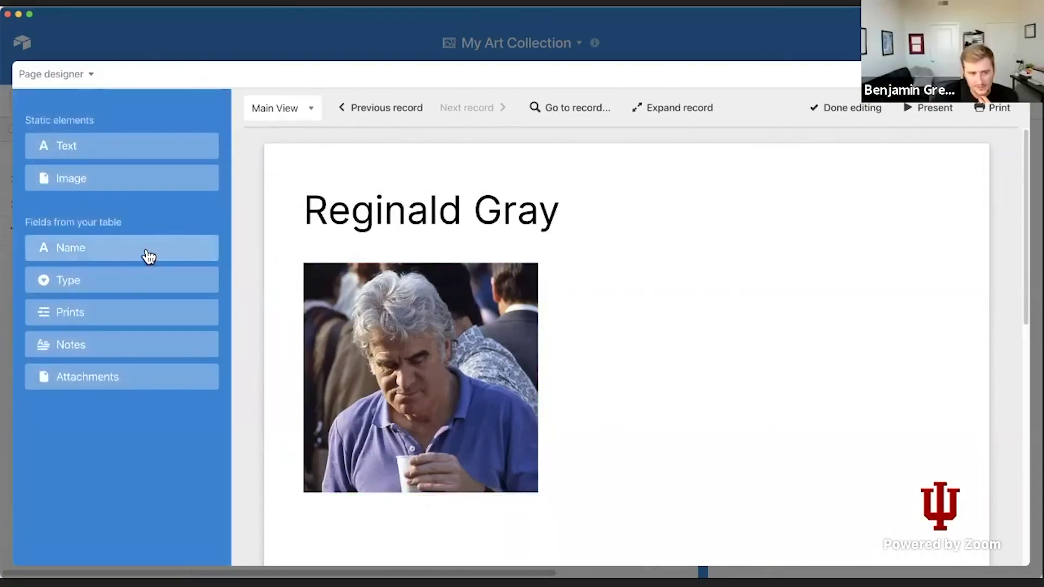
Add the Type field to the page and place it at X 480, Y 130 with a width of 110 and height of 30.
left_click(143, 279)
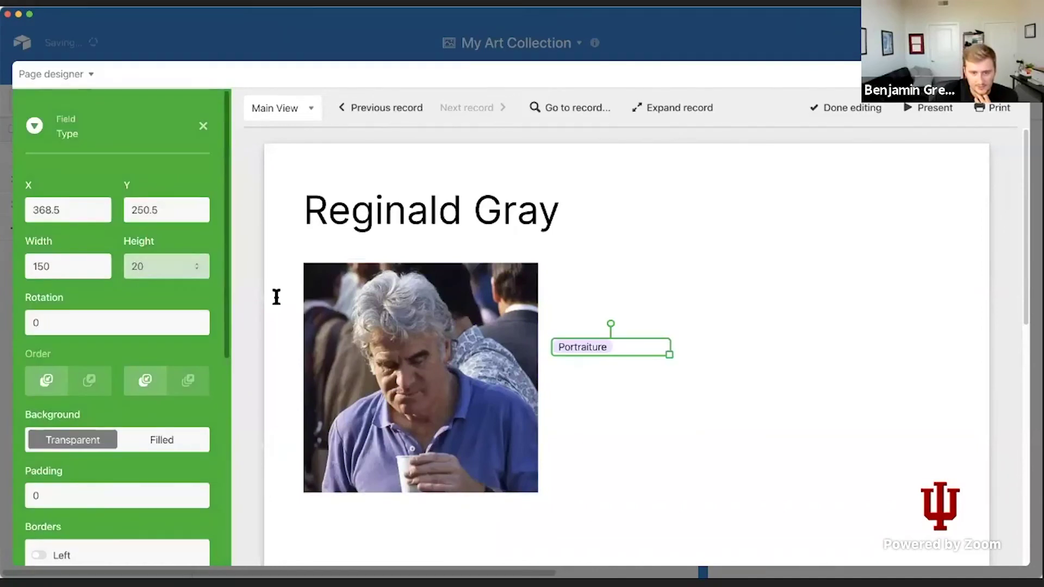
left_click_drag(641, 352, 756, 316)
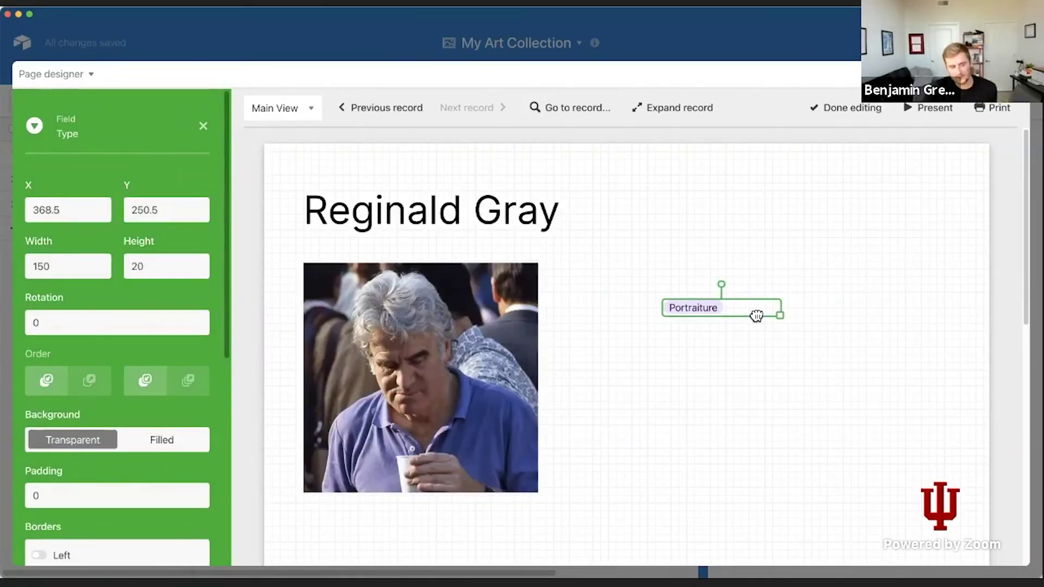
left_click_drag(756, 316, 736, 278)
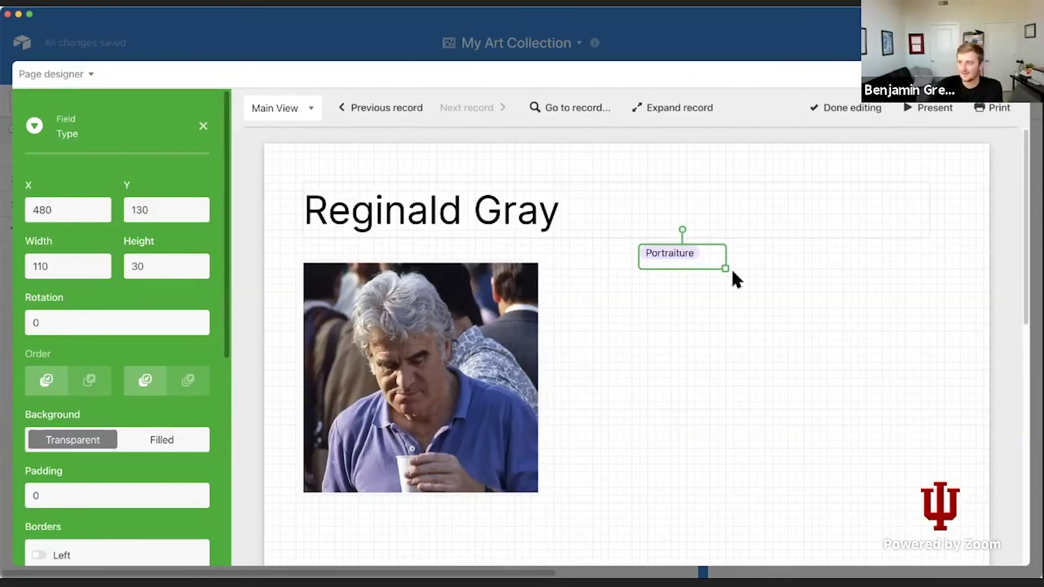
Try the Filled background on the Type element, switch it back to Transparent, and review its border settings.
scroll(131, 326, "down", 3)
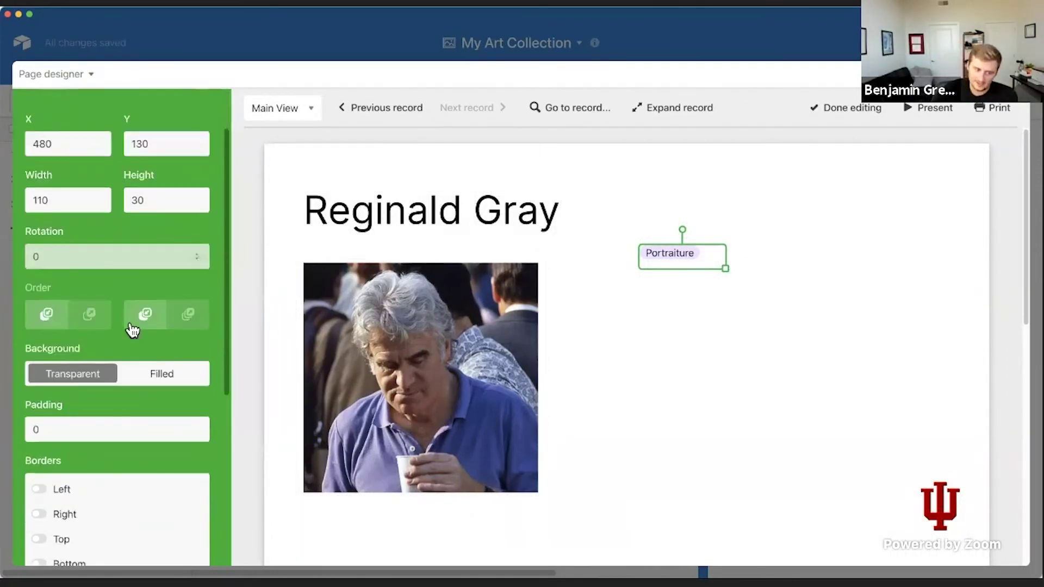
scroll(130, 348, "down", 5)
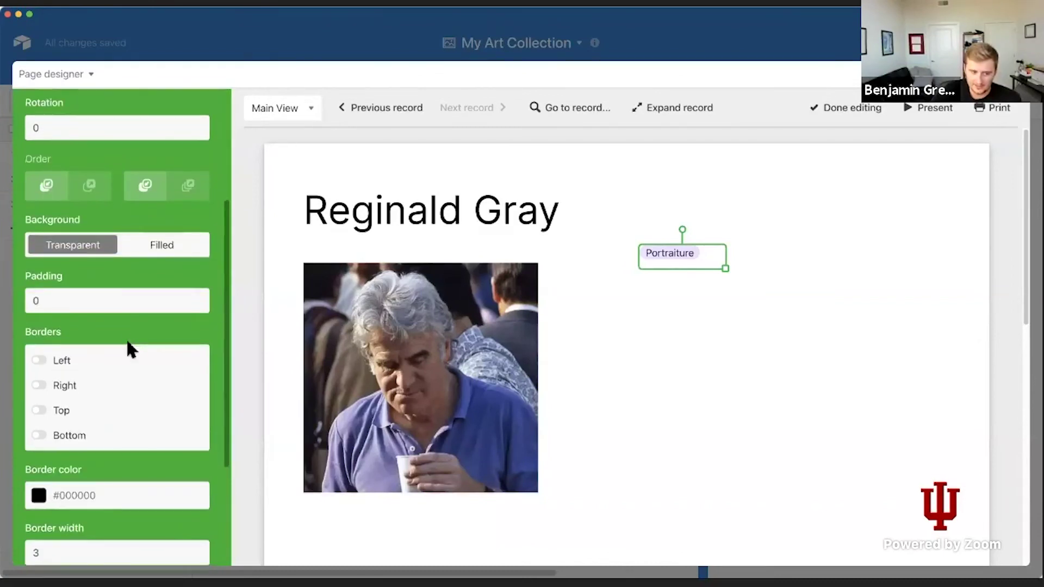
left_click(170, 244)
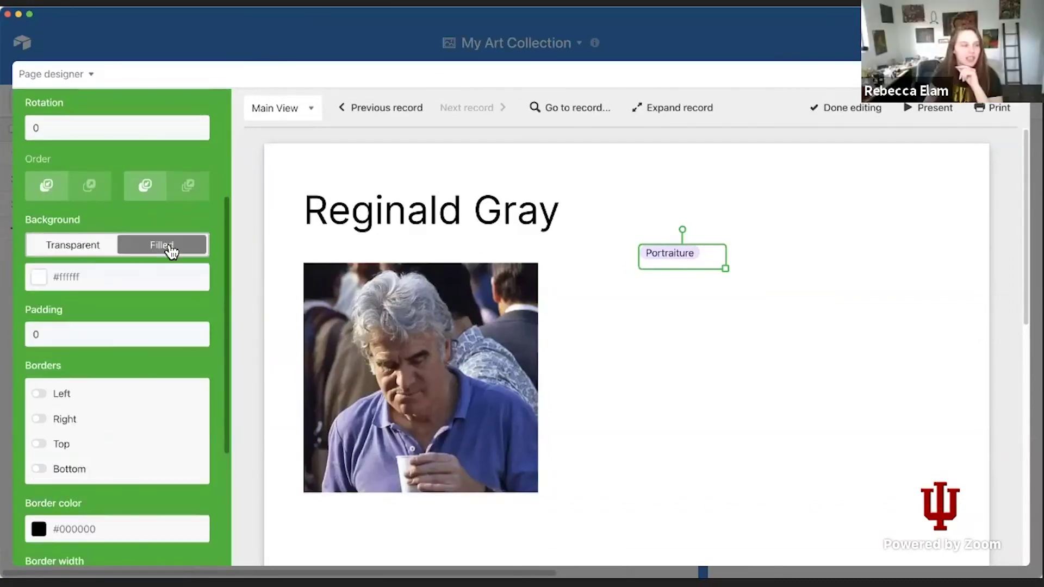
left_click(93, 245)
scroll(120, 282, "down", 6)
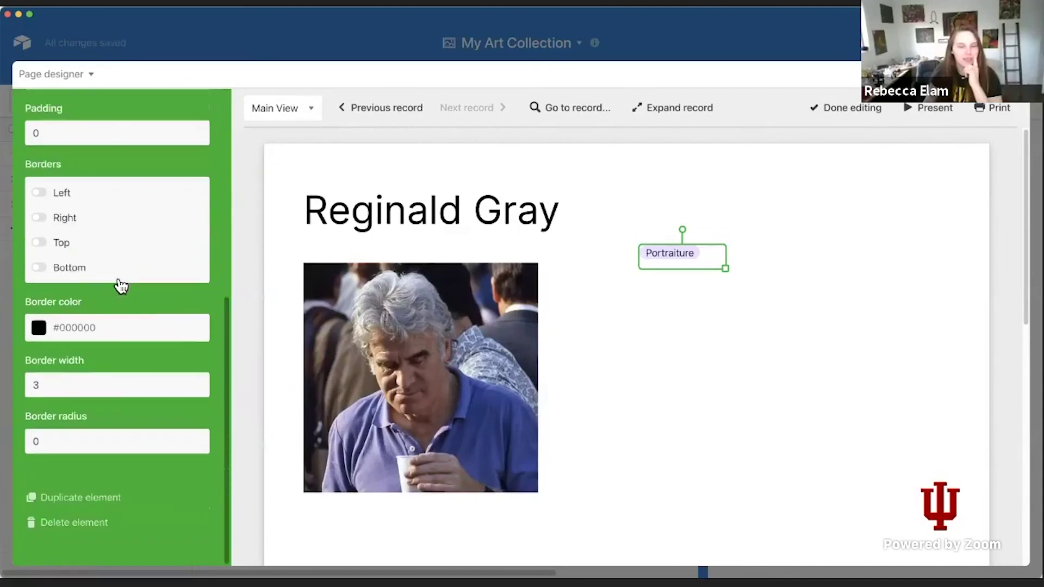
scroll(90, 472, "up", 1)
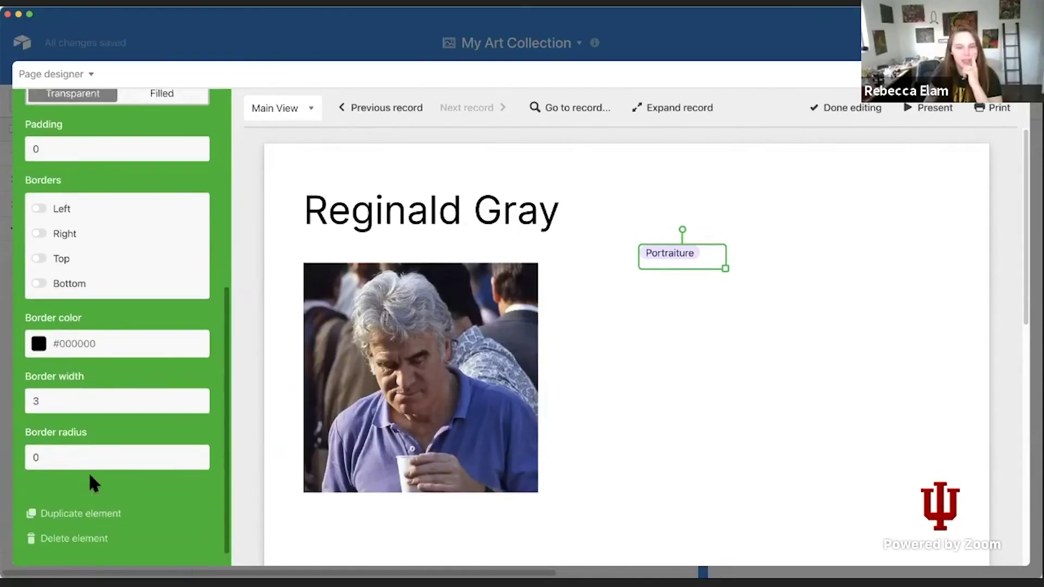
scroll(90, 445, "up", 10)
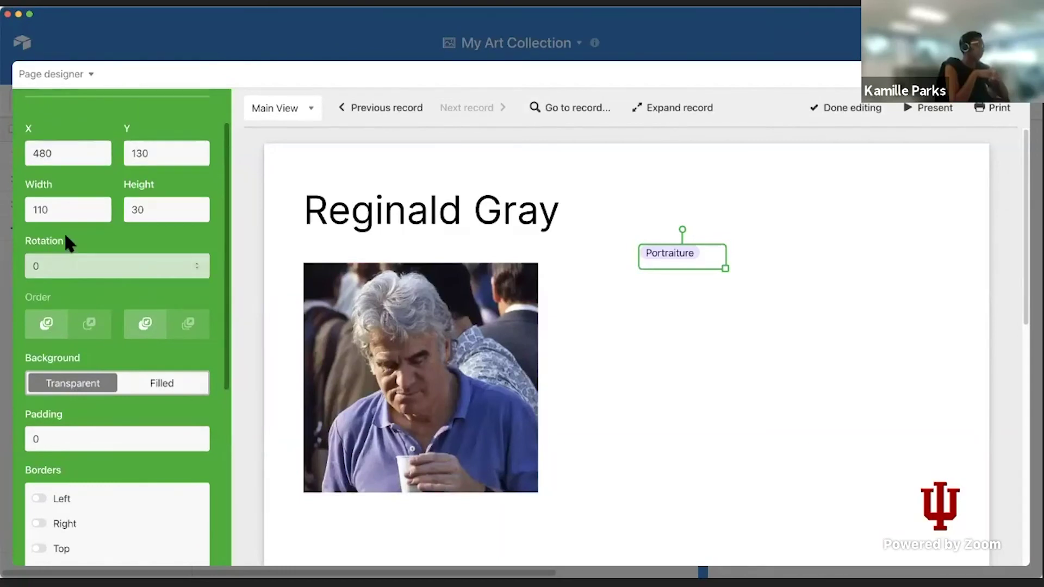
Close the Type element's settings and add a static text element below it at X 430, Y 200.
scroll(120, 205, "up", 2)
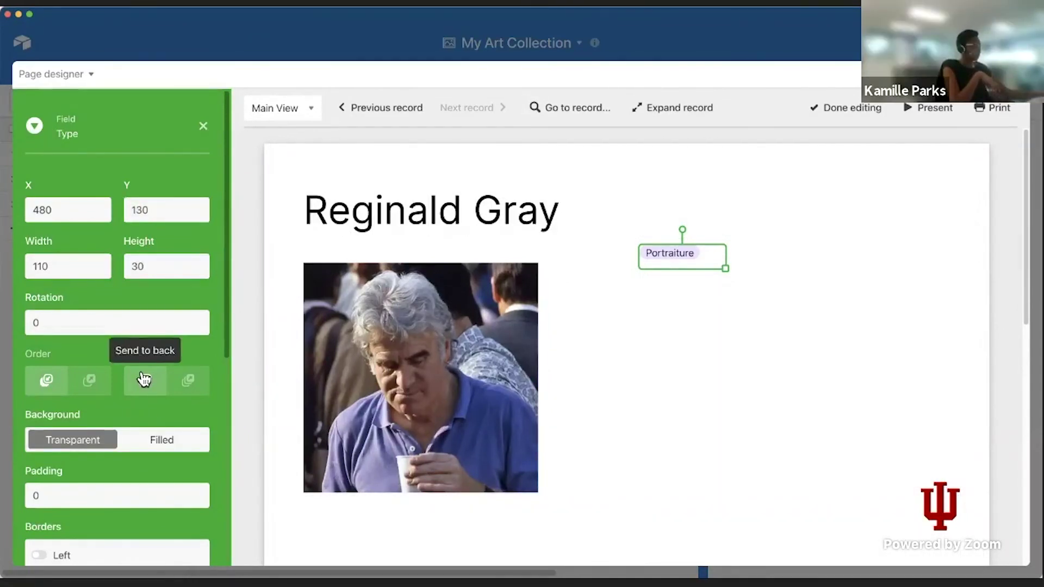
left_click(204, 130)
left_click(126, 146)
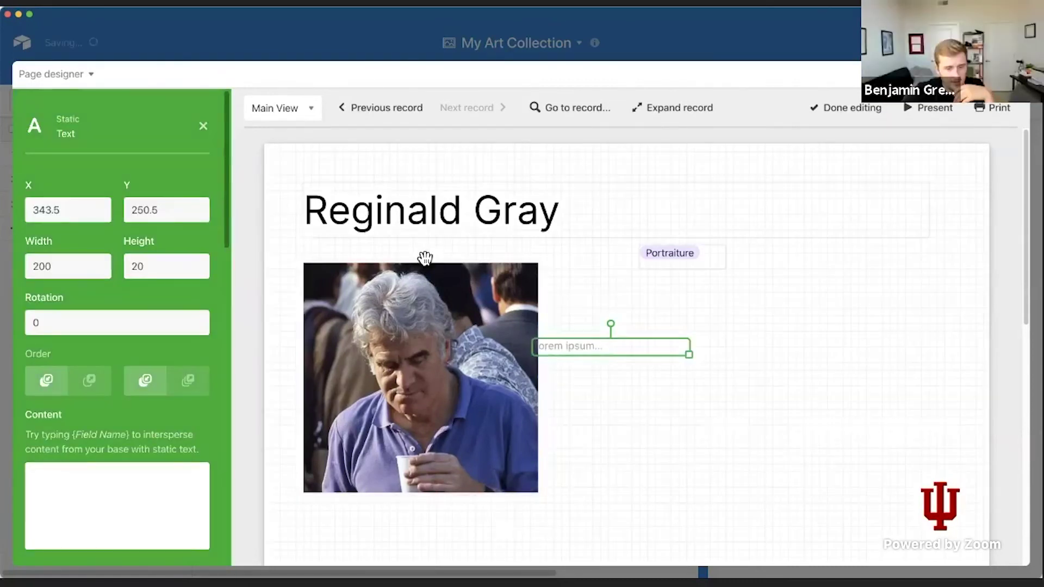
left_click_drag(610, 349, 676, 315)
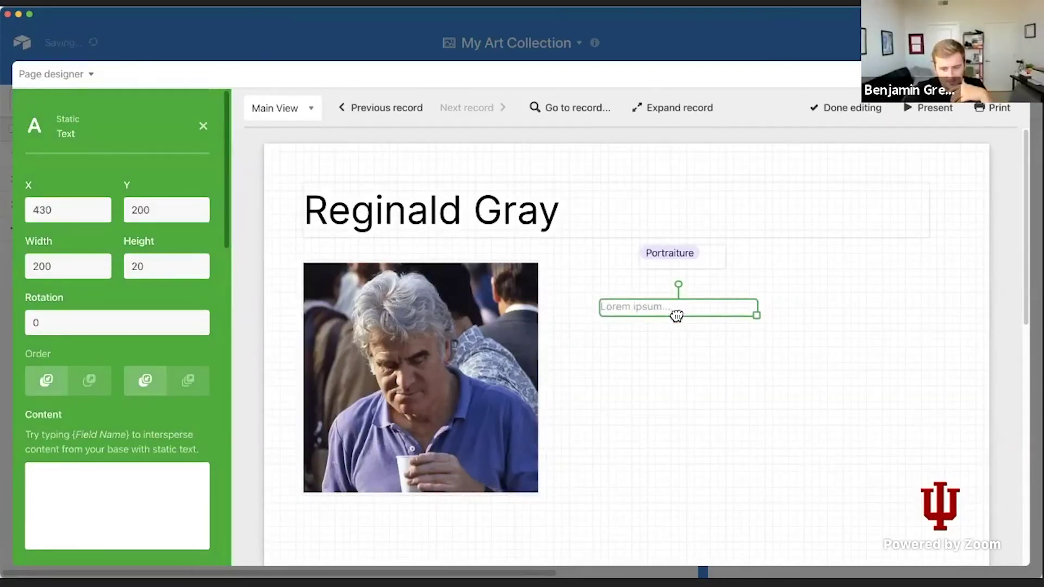
Set the static text element's content to {Type} so it pulls in the record's type.
left_click(100, 474)
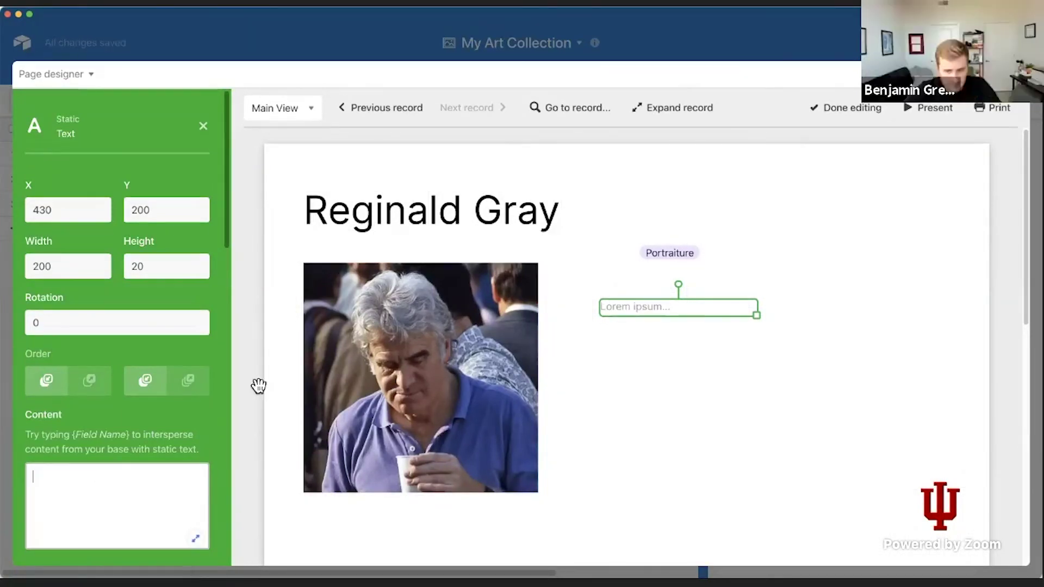
left_click(694, 260)
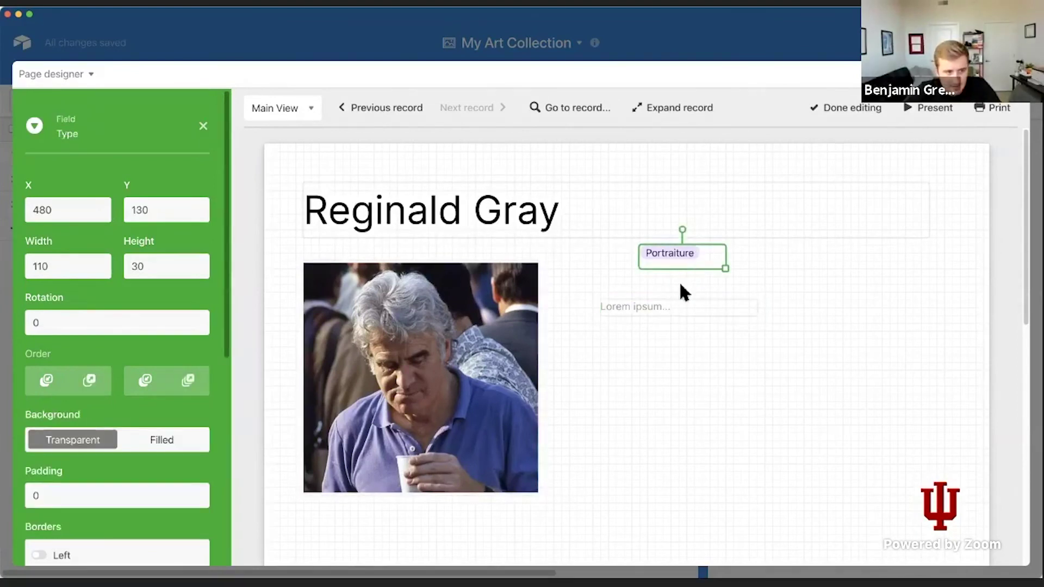
left_click(677, 307)
left_click(159, 491)
type("{Type}")
left_click(573, 416)
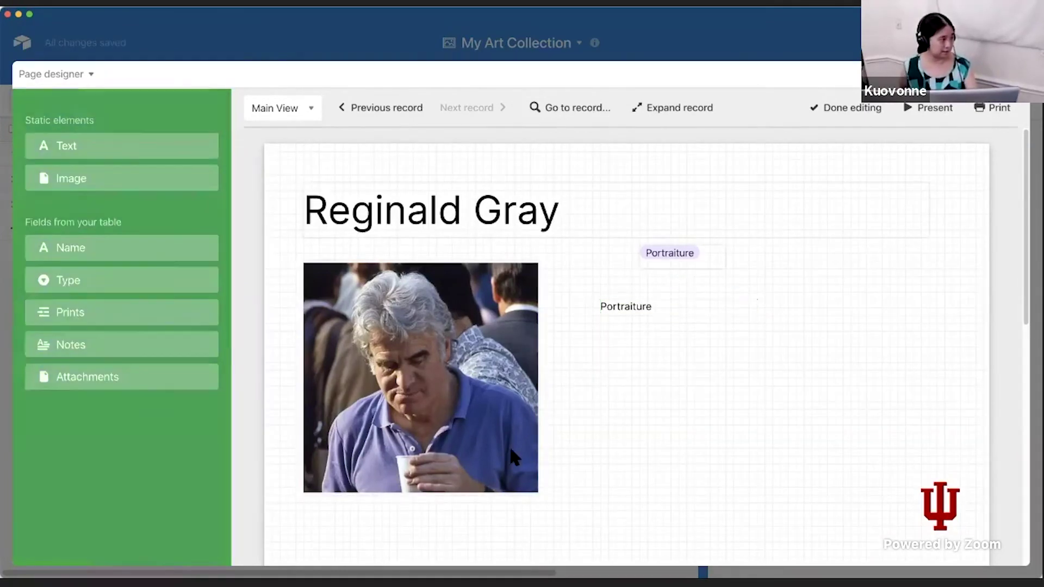
Set the {Type} text element's font size to 19 and resize its box to 190 wide by 70 high.
left_click(654, 305)
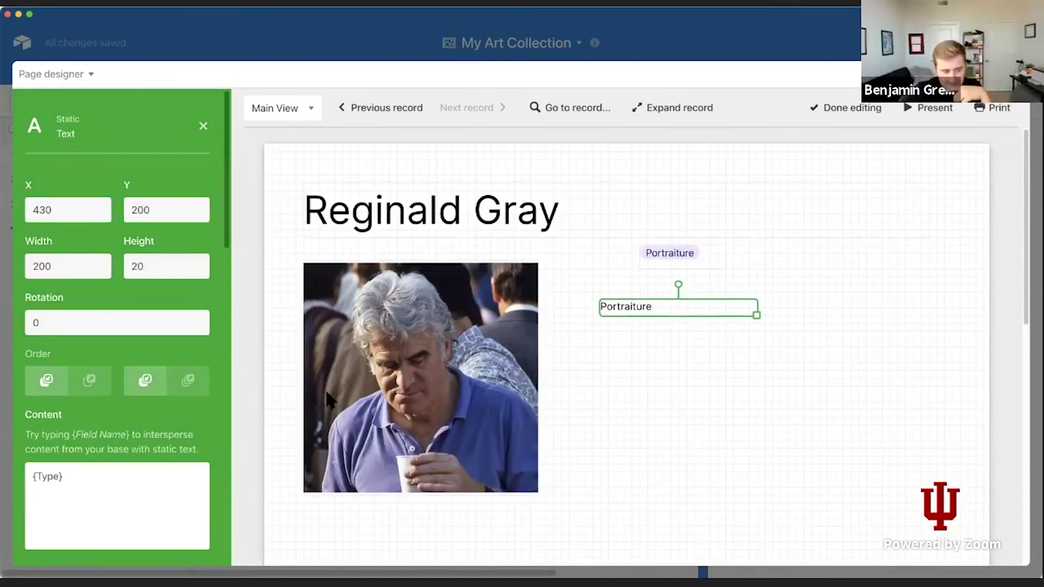
scroll(153, 442, "down", 2)
scroll(152, 442, "down", 3)
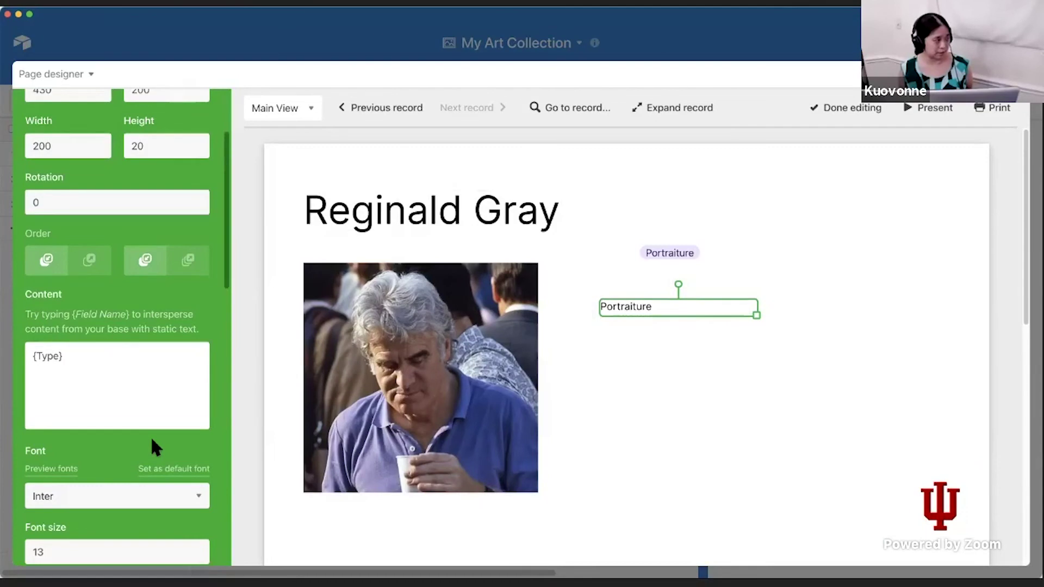
scroll(152, 441, "down", 3)
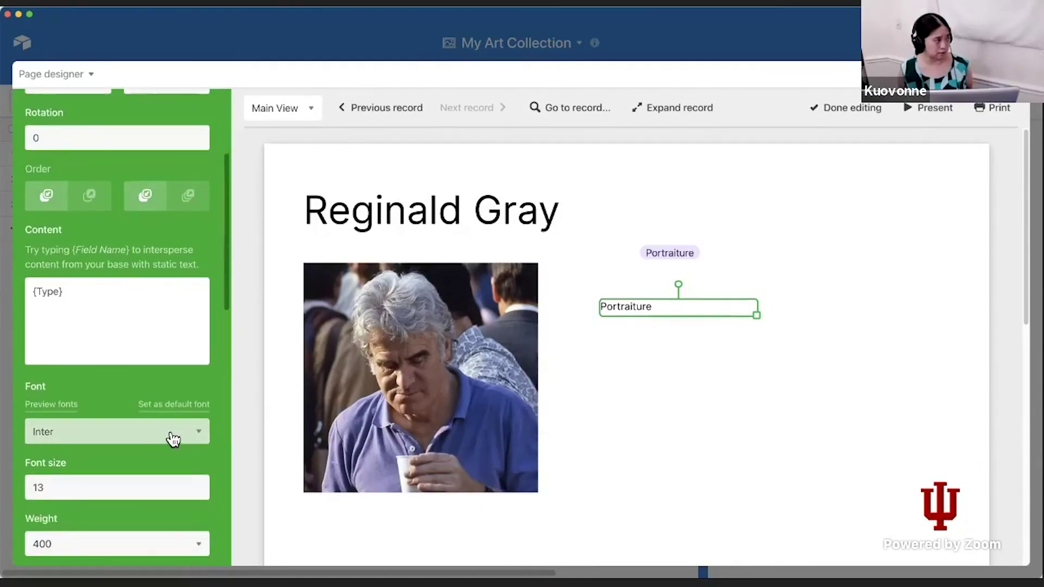
scroll(169, 434, "down", 13)
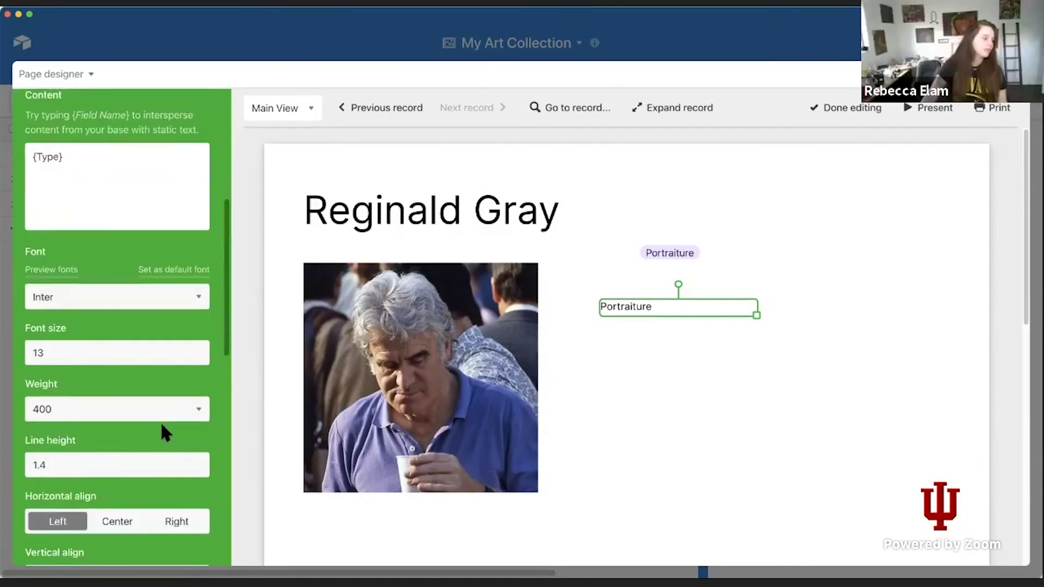
scroll(161, 427, "down", 1)
scroll(161, 427, "up", 4)
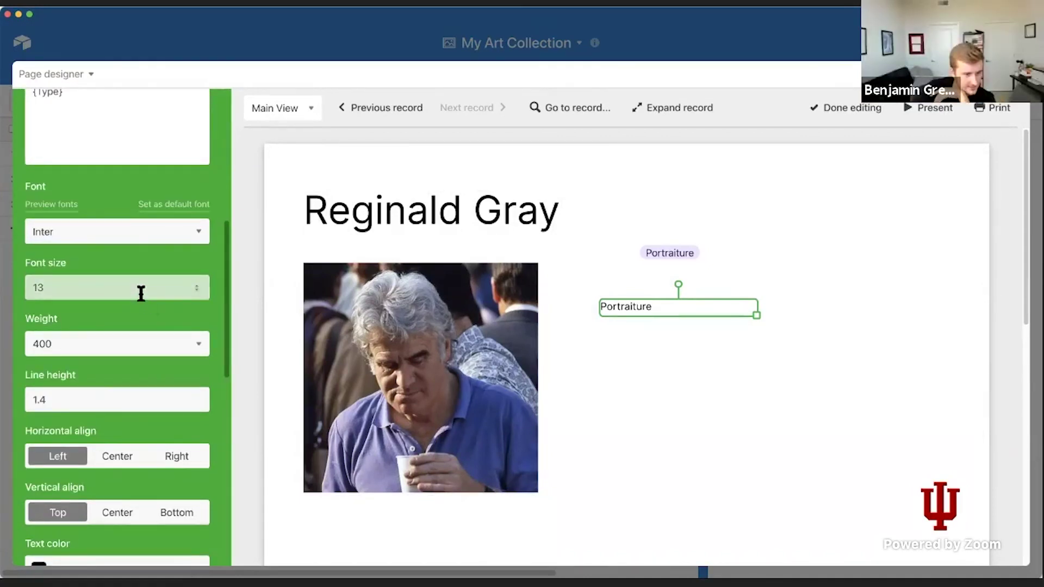
scroll(165, 292, "up", 1)
left_click(197, 287)
left_click(197, 288)
left_click(197, 287)
left_click(197, 287)
left_click(197, 287)
left_click(196, 288)
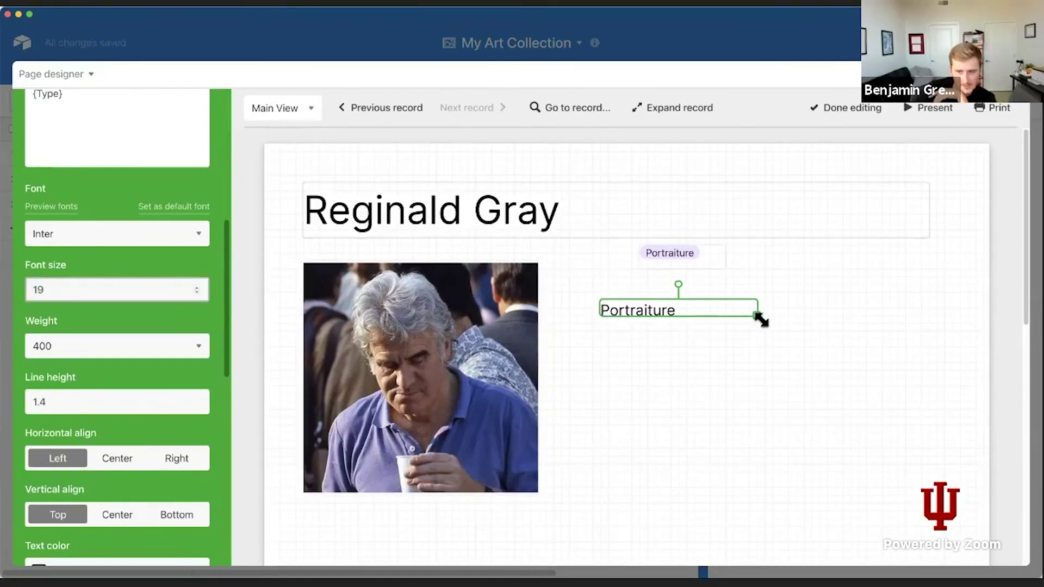
left_click_drag(757, 315, 761, 359)
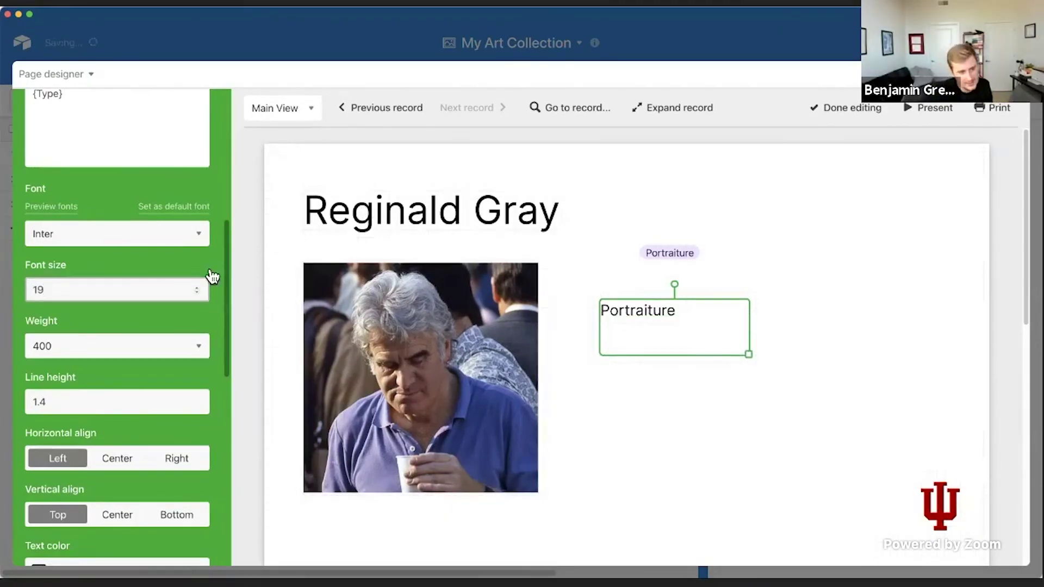
Try adding an ampersand after {Type} in the text element's content, and remove it again.
scroll(163, 239, "up", 3)
left_click(117, 205)
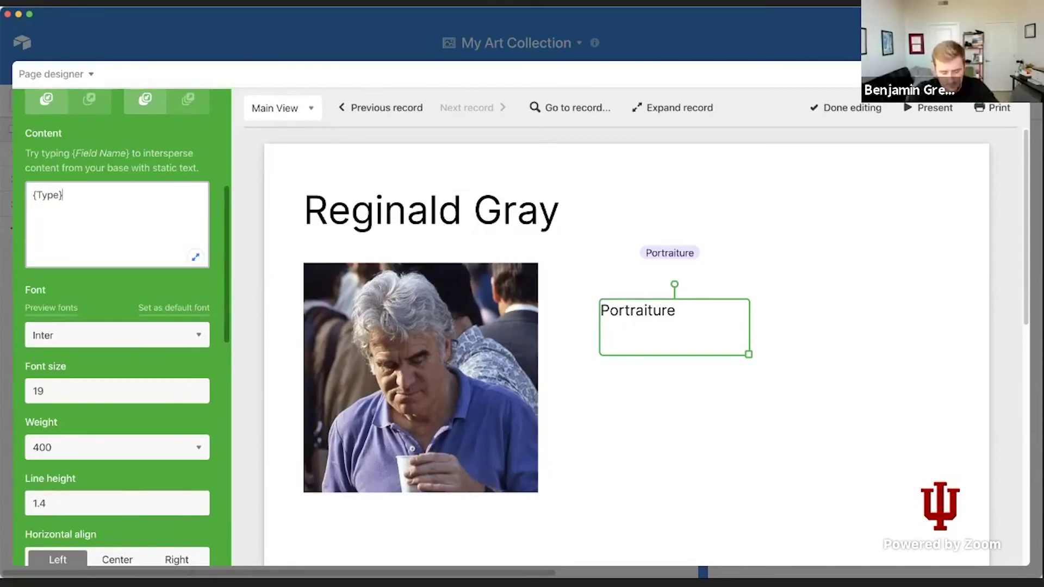
type("&")
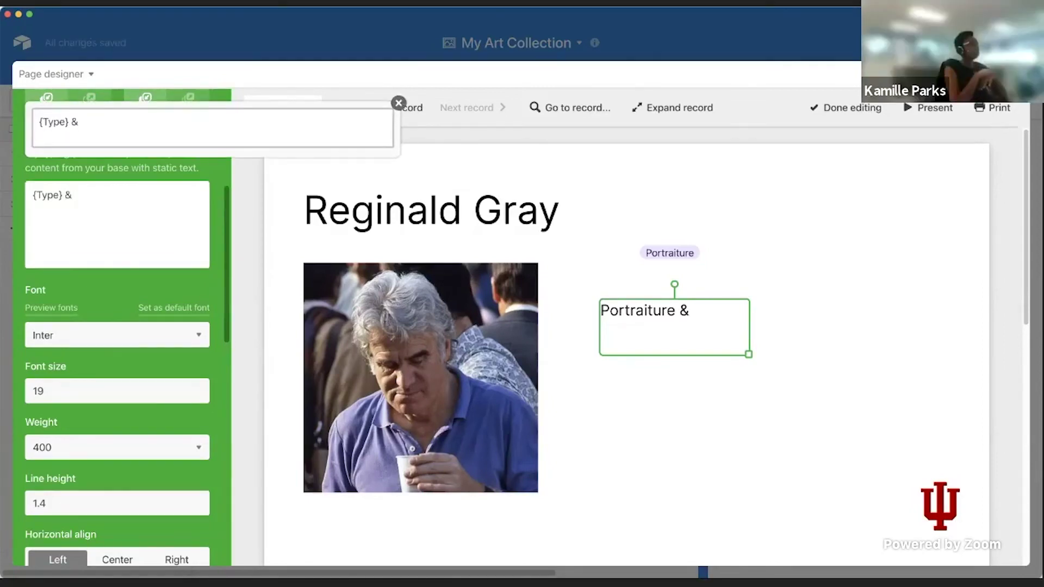
key("BackSpace")
key("BackSpace")
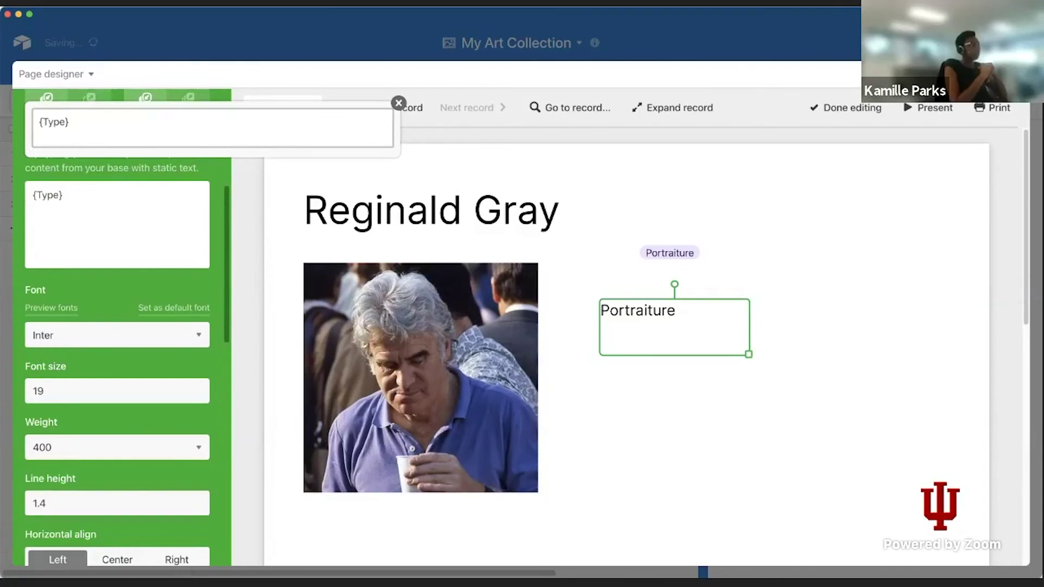
left_click(399, 104)
Look over the text element's font, alignment, color, padding and border settings, and close its settings.
scroll(84, 308, "down", 4)
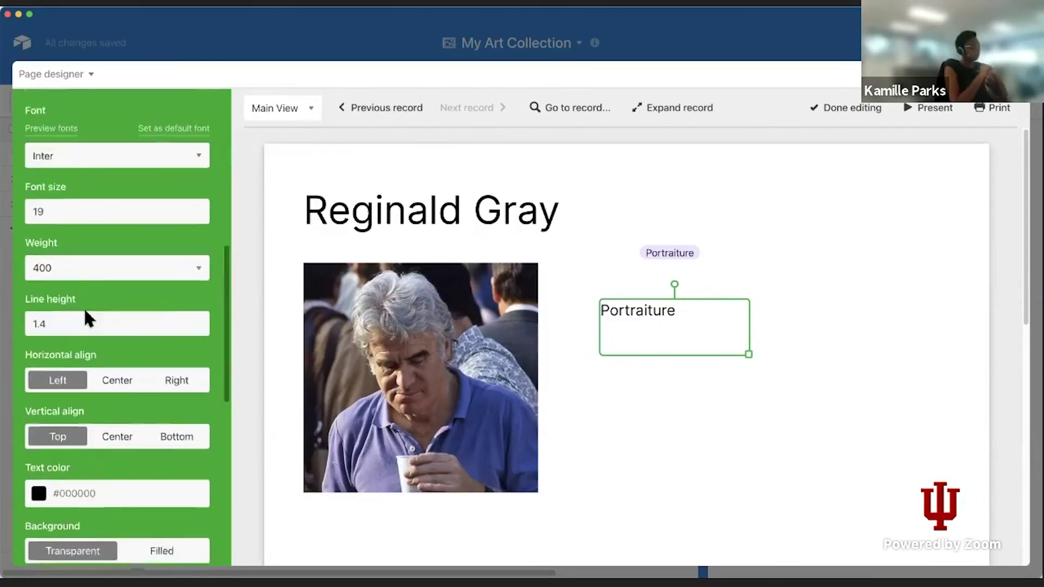
scroll(86, 313, "down", 5)
scroll(71, 348, "down", 3)
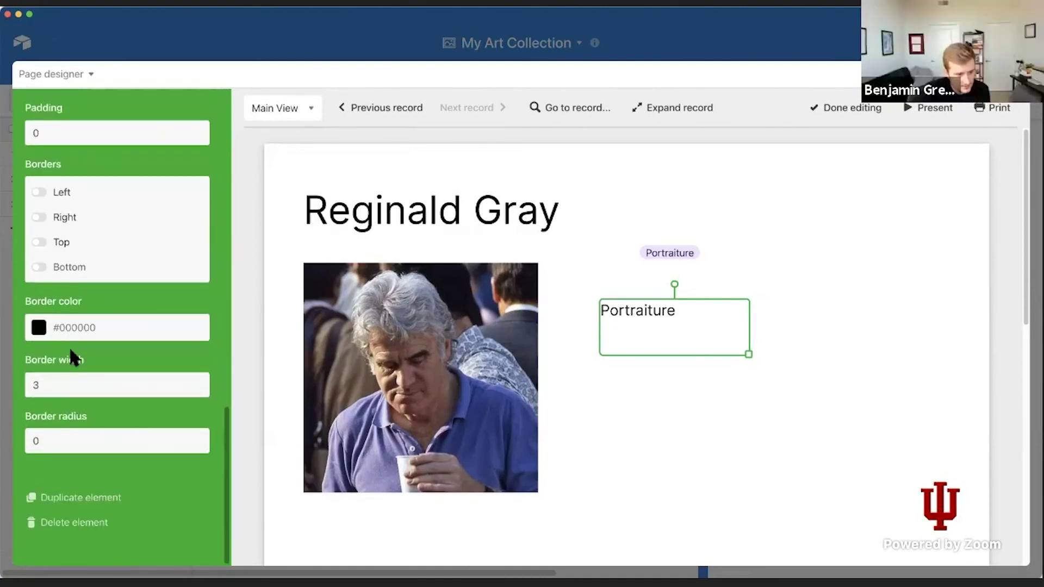
scroll(70, 347, "up", 10)
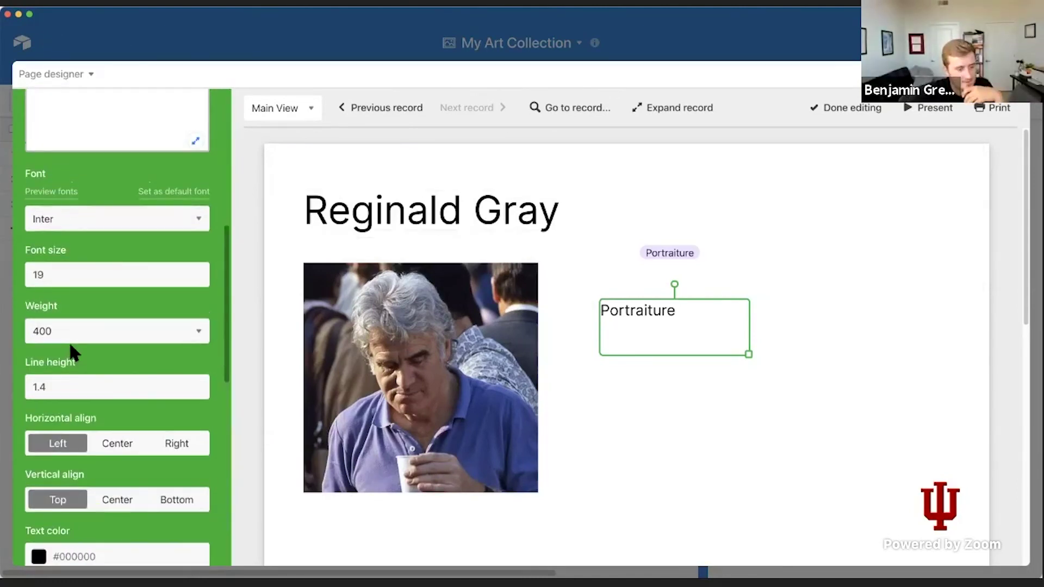
scroll(71, 348, "up", 5)
scroll(73, 353, "up", 10)
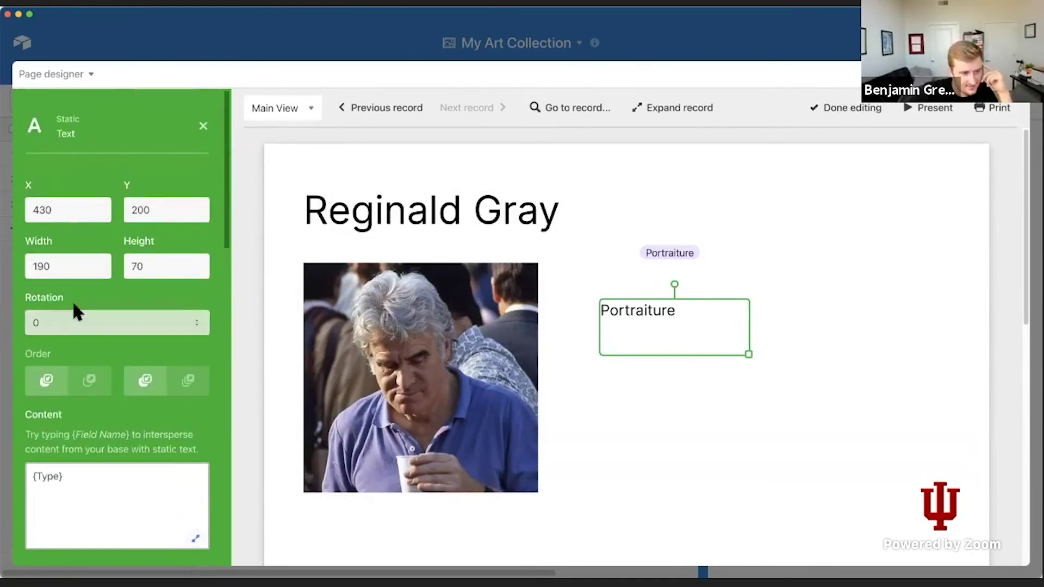
left_click(205, 128)
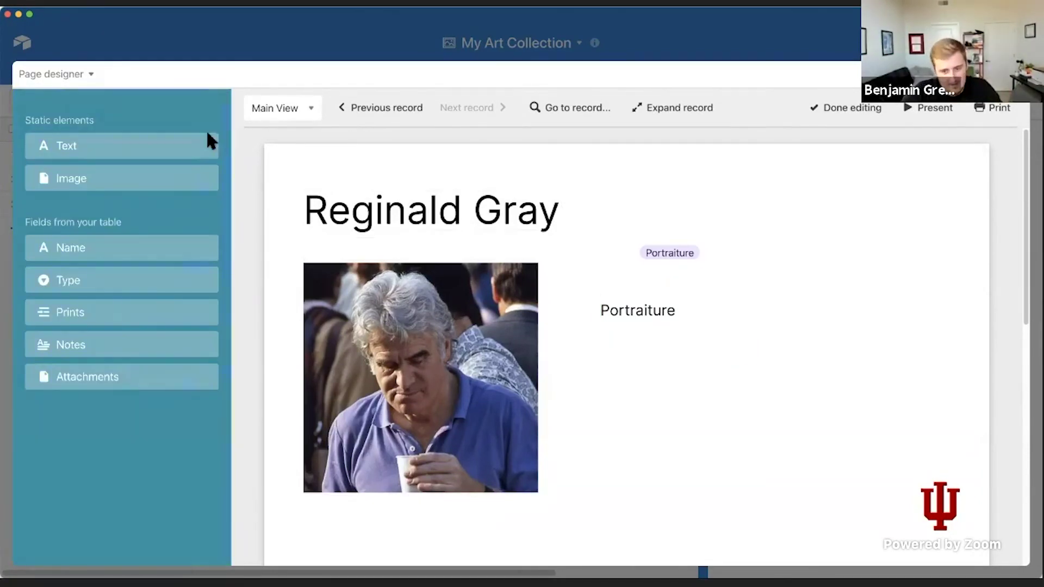
Delete the Type field element above the {Type} text from the page.
left_click_drag(672, 254, 639, 279)
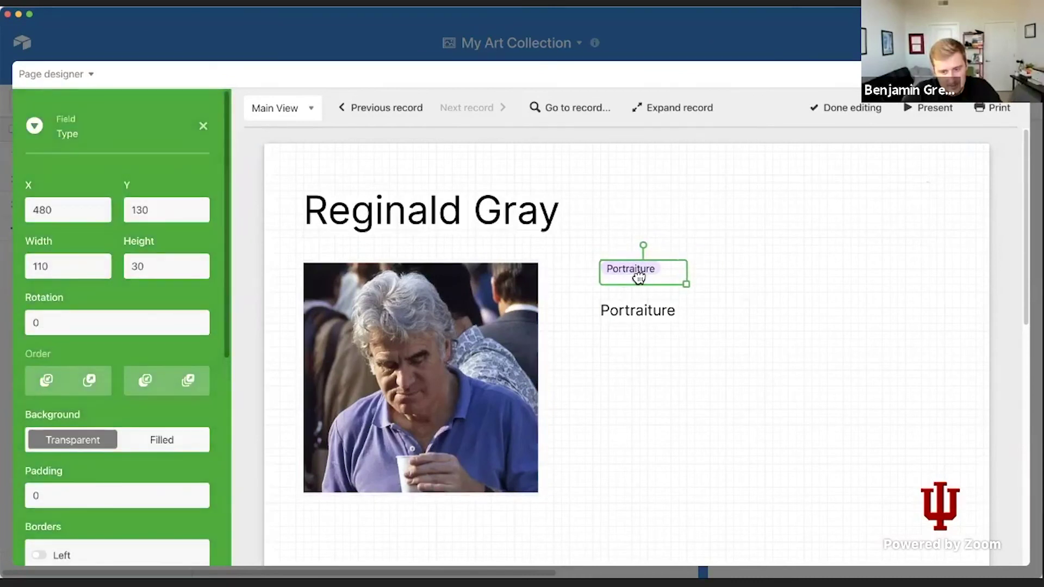
key("BackSpace")
left_click(727, 347)
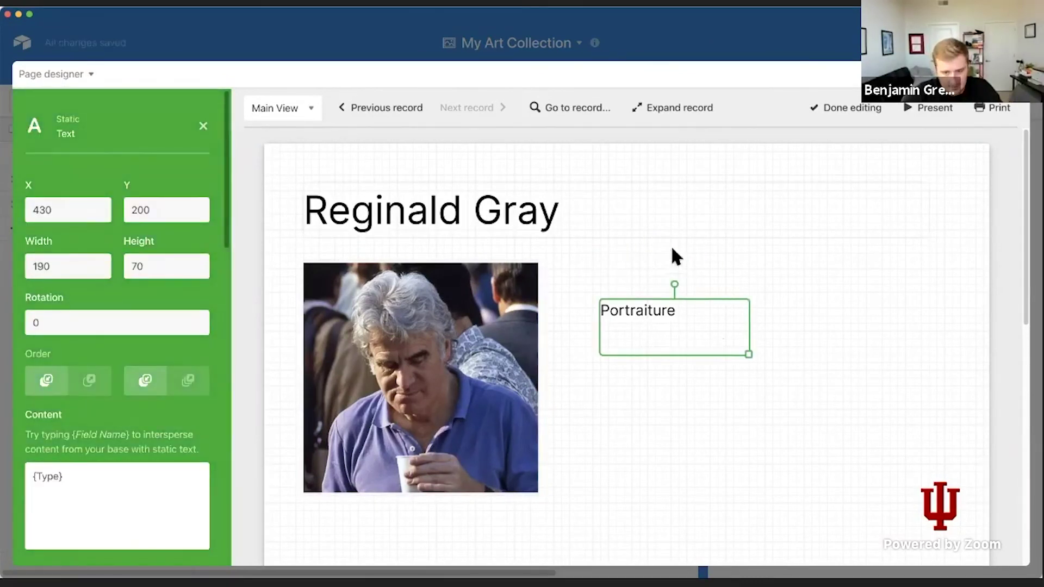
left_click(676, 267)
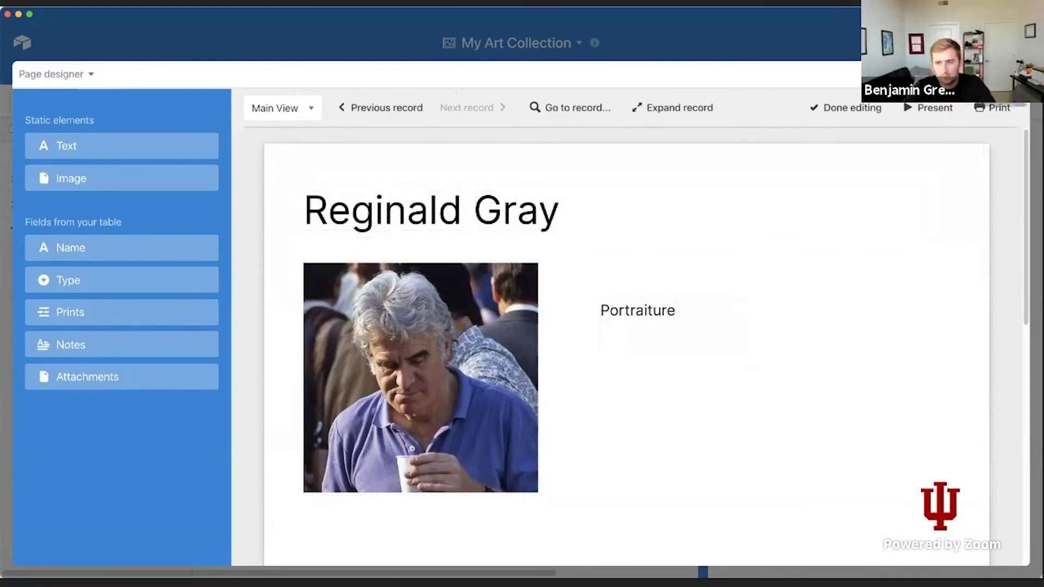
Return to the Artists table and change the Type field to Multiple select.
key("Escape")
double_click(275, 128)
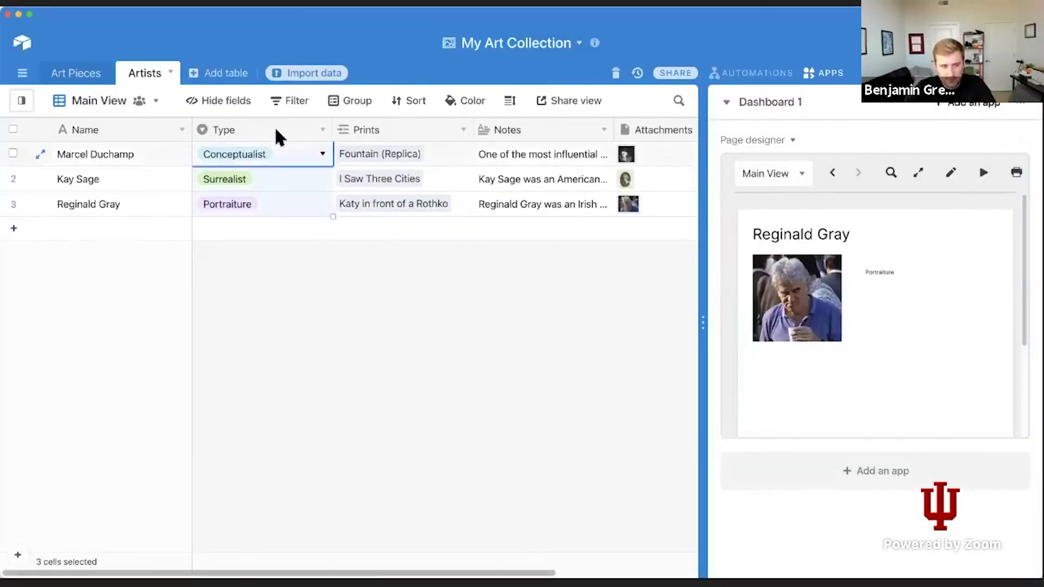
left_click(279, 208)
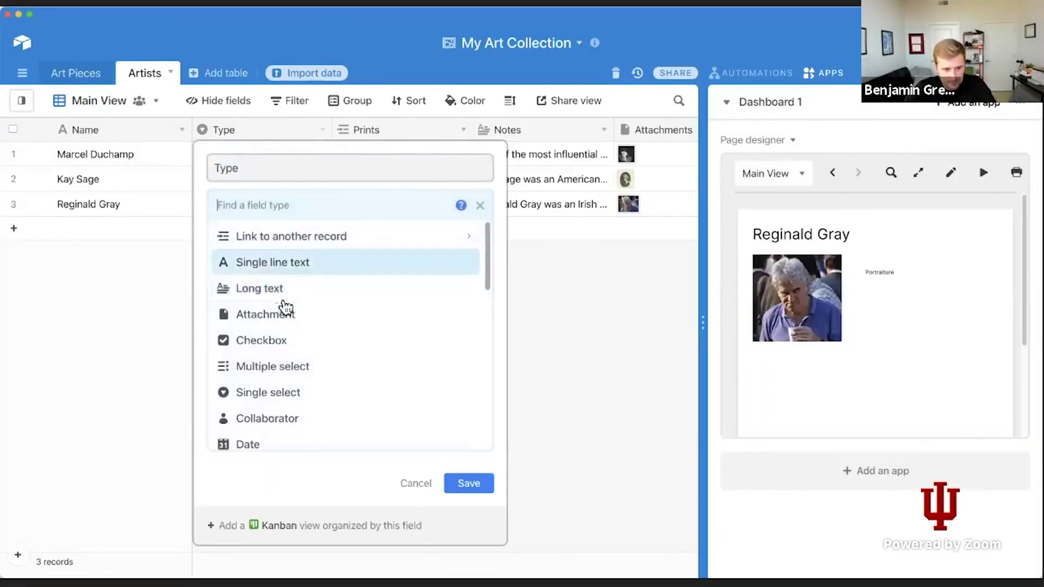
left_click(276, 367)
left_click(471, 535)
Add Abstract Expressionist as a second type for Marcel Duchamp.
left_click(281, 151)
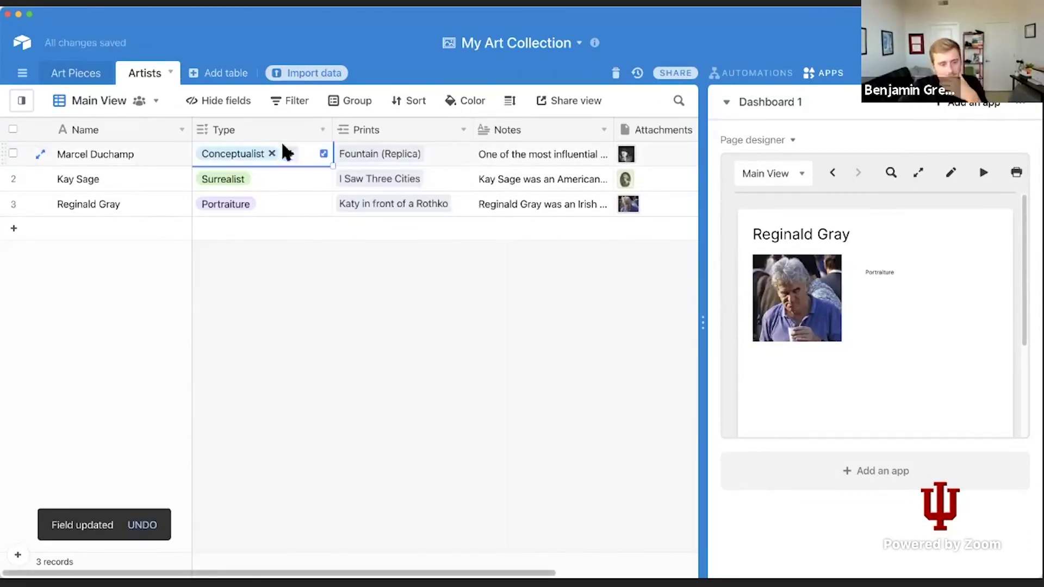
left_click(290, 154)
left_click(314, 244)
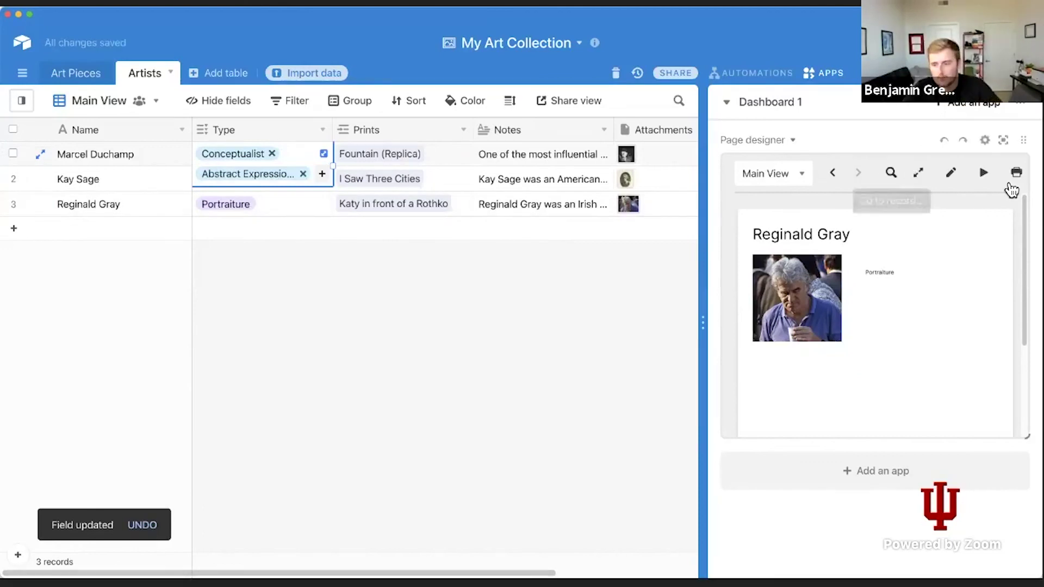
Go back through the records in the Page designer preview to Marcel Duchamp's page.
left_click(832, 173)
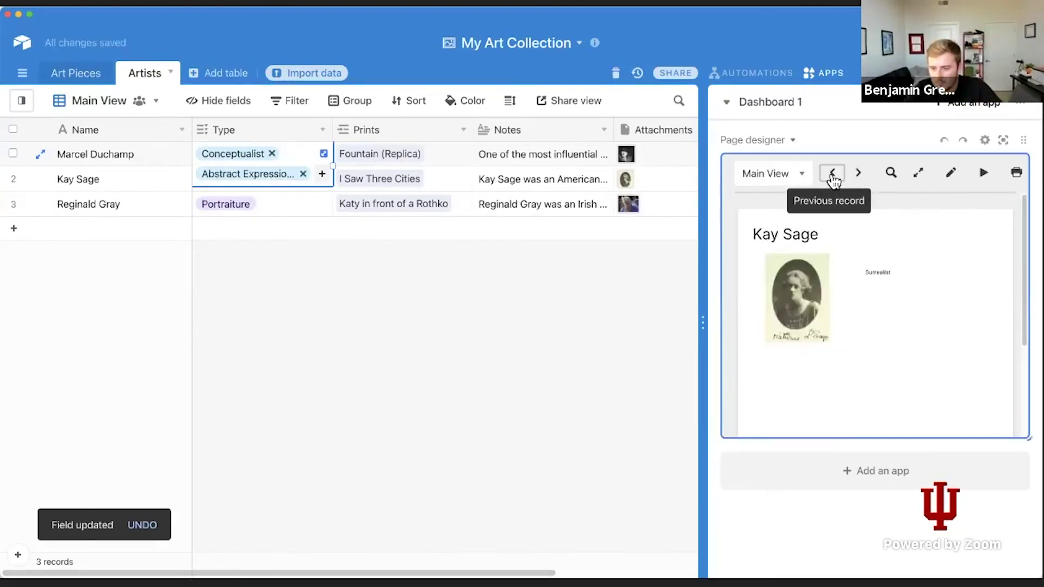
left_click(832, 173)
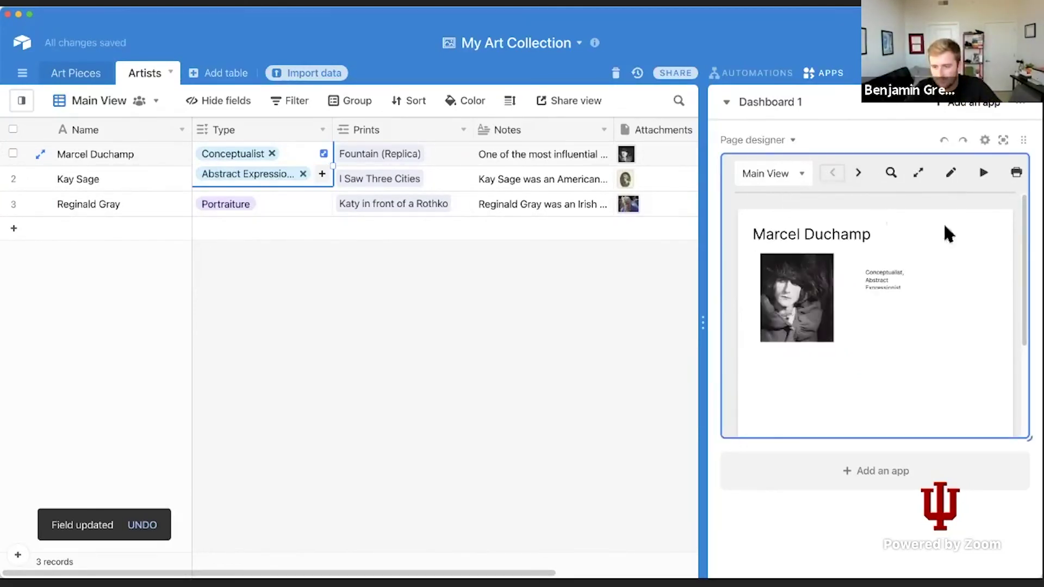
left_click(923, 176)
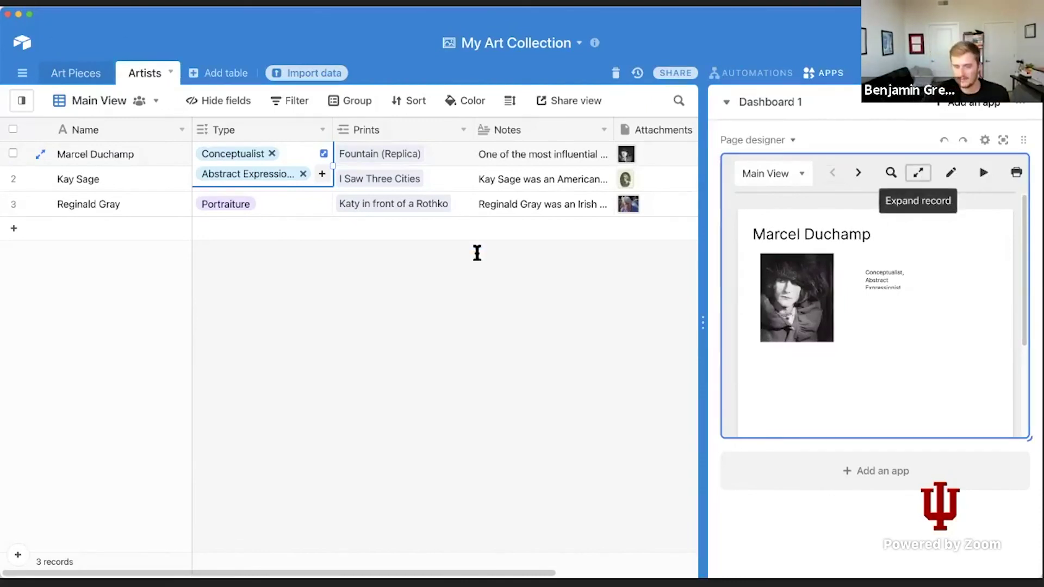
left_click(901, 312)
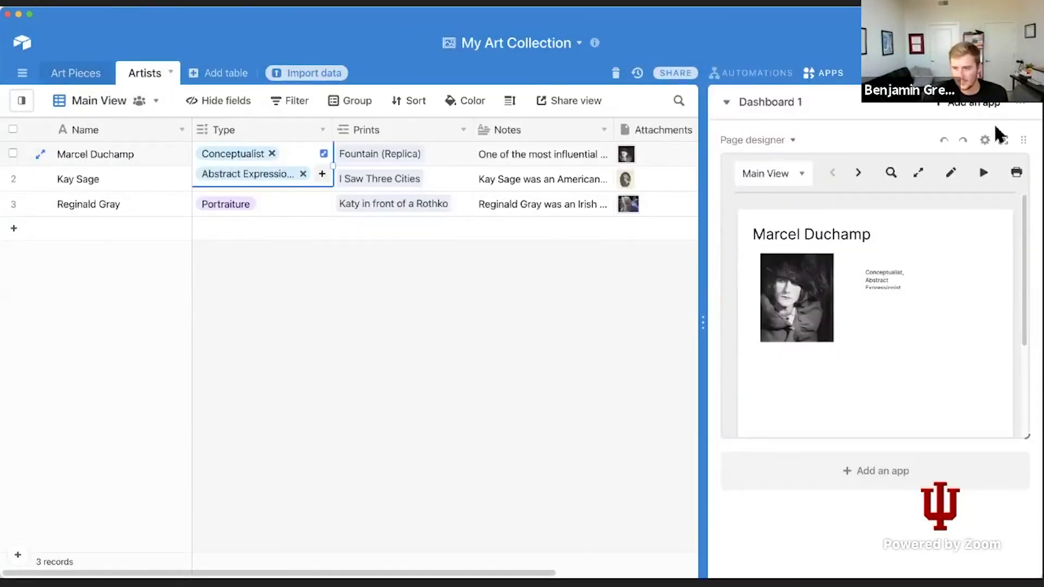
Expand the Page designer app to full size and open its layout for editing.
left_click(1002, 139)
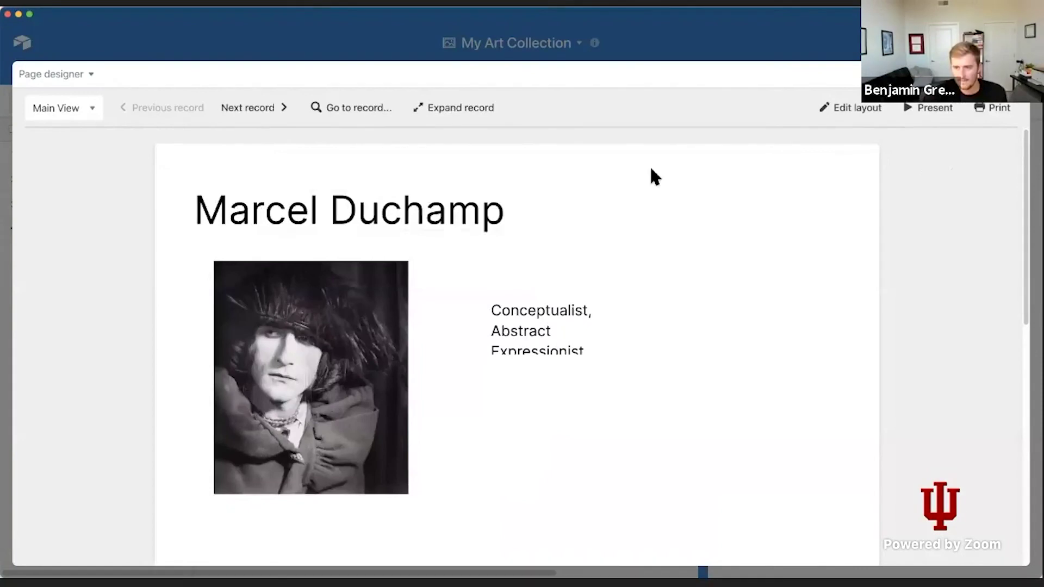
left_click(851, 108)
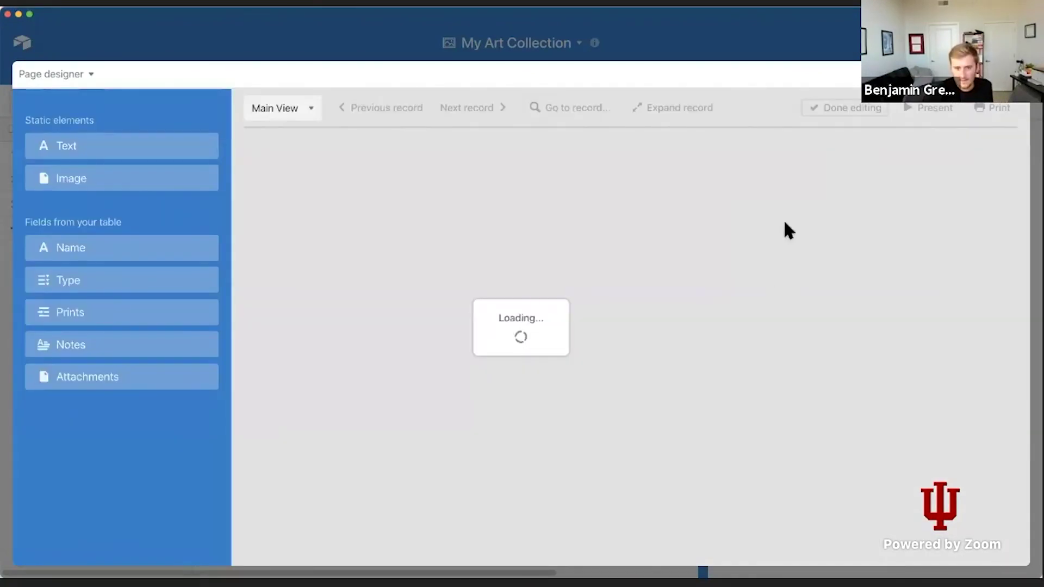
mouse_move(139, 337)
left_mouse_down()
mouse_move(680, 386)
mouse_move(313, 370)
mouse_move(123, 347)
left_mouse_up()
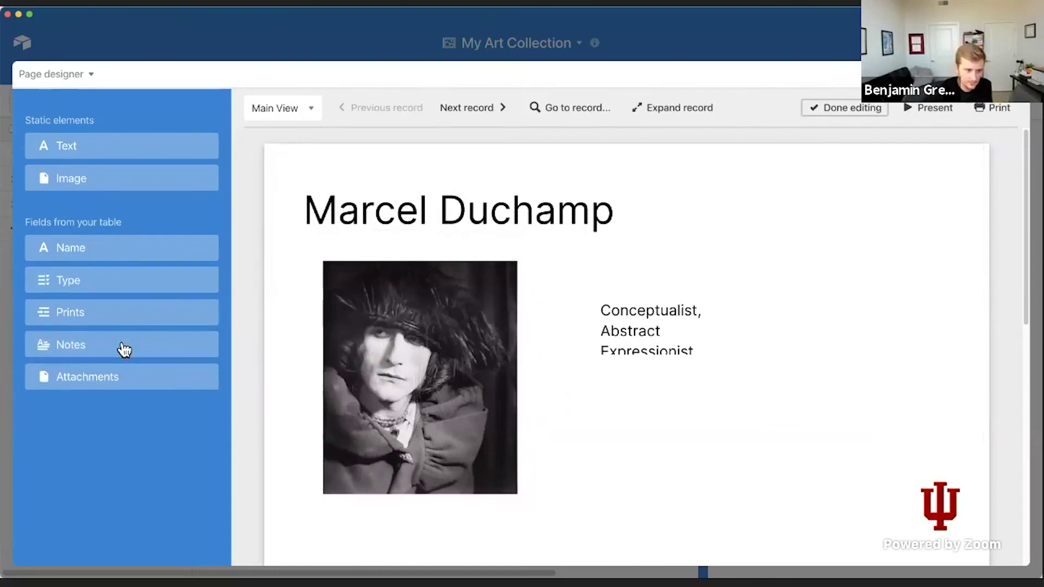
Add the Notes field to the page, then move the Type text to X 360, Y 150 and resize it to 460 by 80.
left_click(124, 348)
left_click_drag(580, 252, 595, 408)
left_click(649, 307)
left_click_drag(648, 282, 621, 302)
left_click_drag(697, 315, 906, 324)
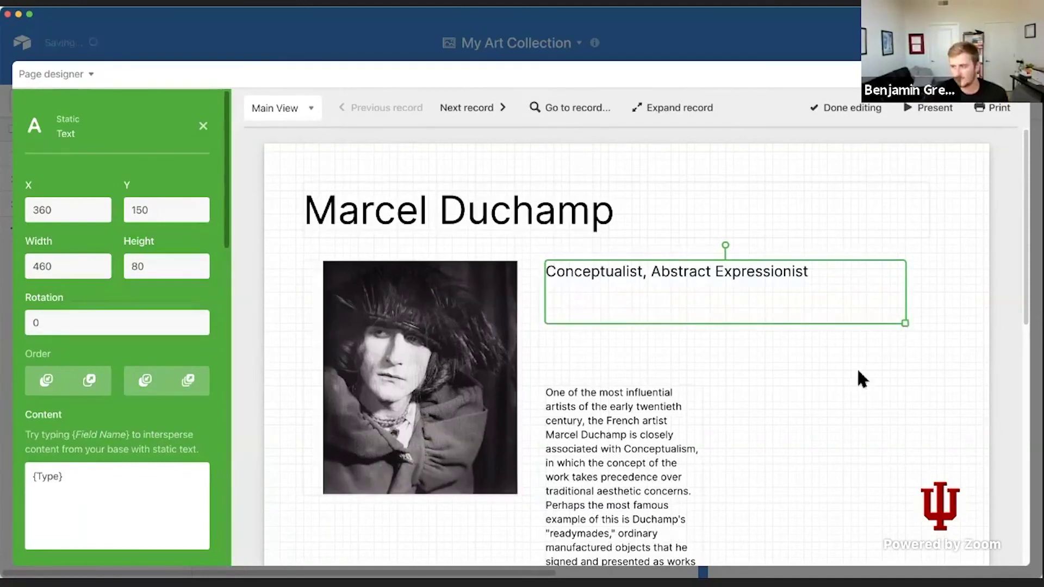
Move the Notes element up to X 360, Y 250 beneath the Type text and resize it to 470 by 290.
scroll(751, 350, "down", 3)
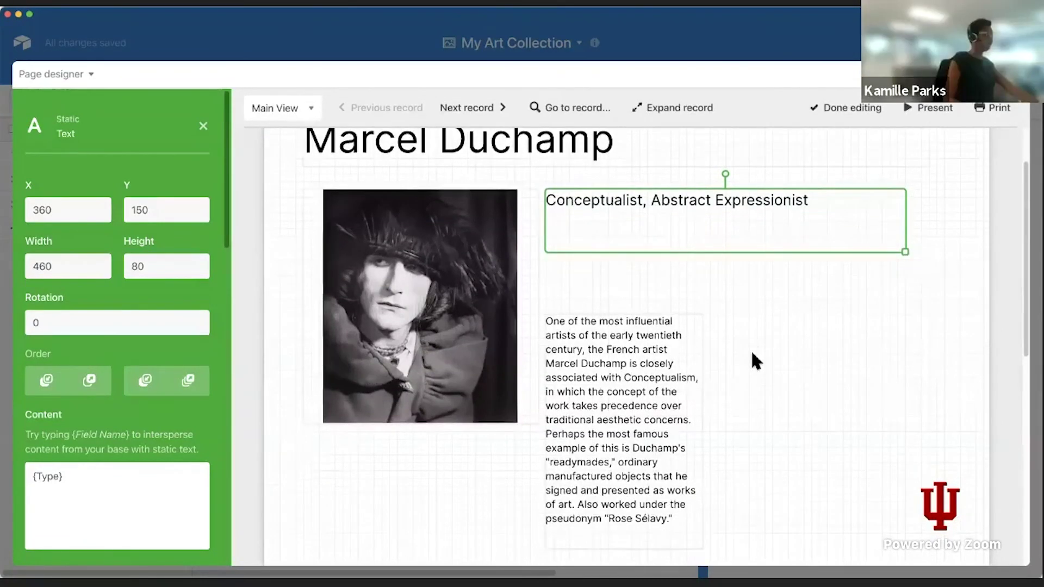
left_click_drag(646, 386, 650, 343)
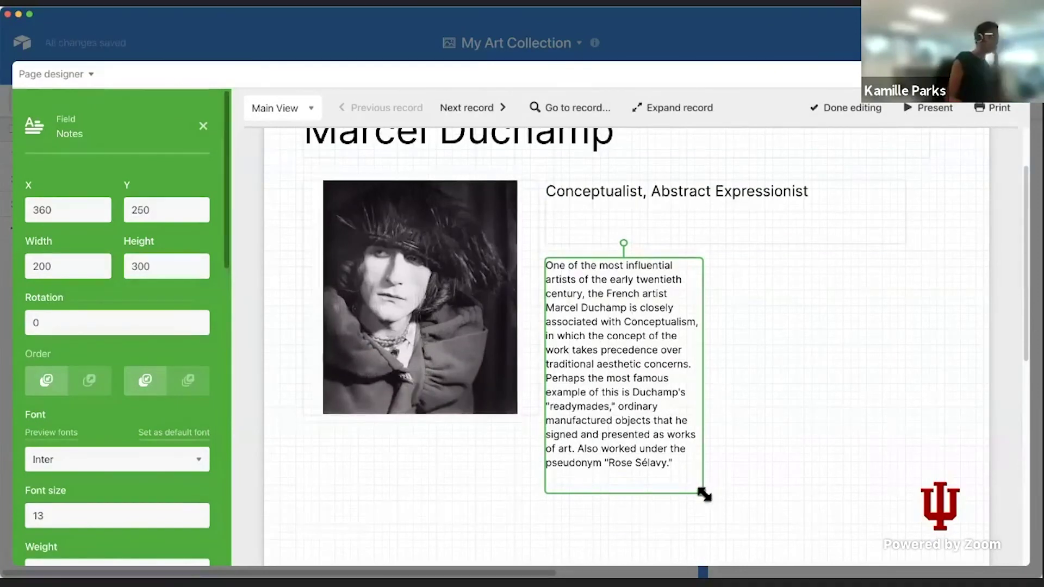
left_click_drag(702, 493, 916, 486)
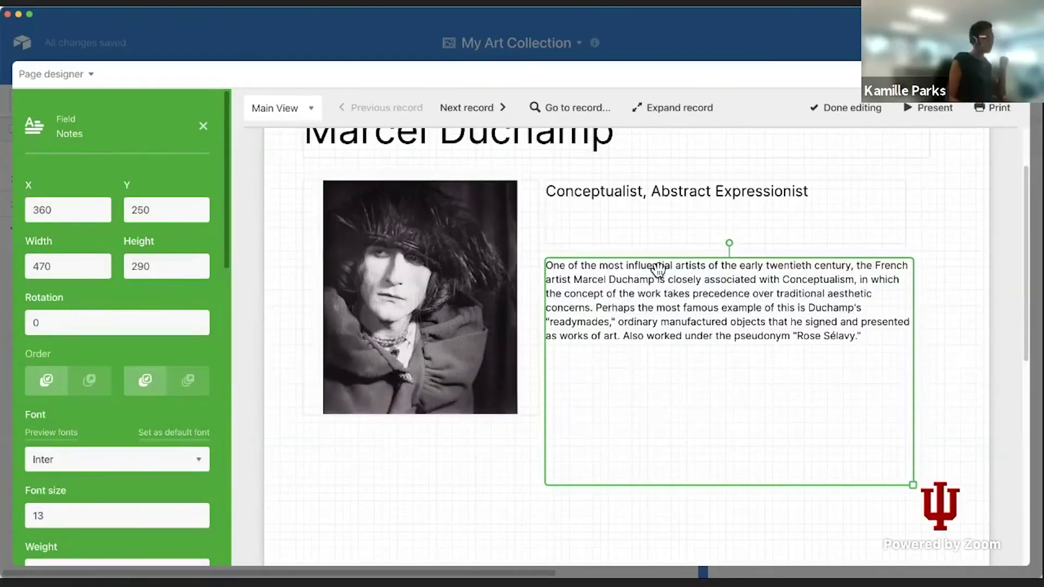
Compare the settings of the static {Type} text element with those of the Notes field element.
left_click(613, 227)
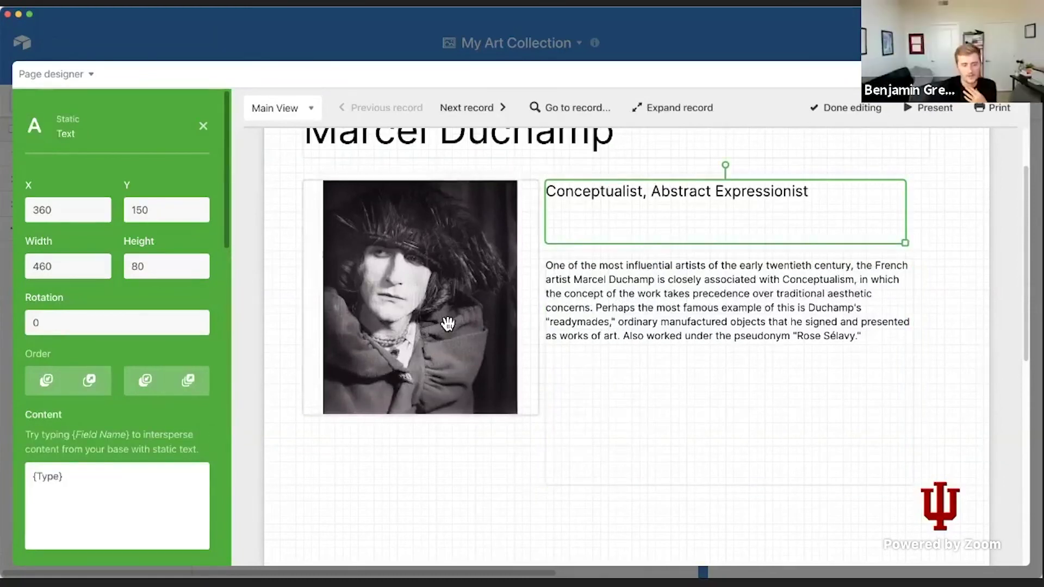
left_click(186, 473)
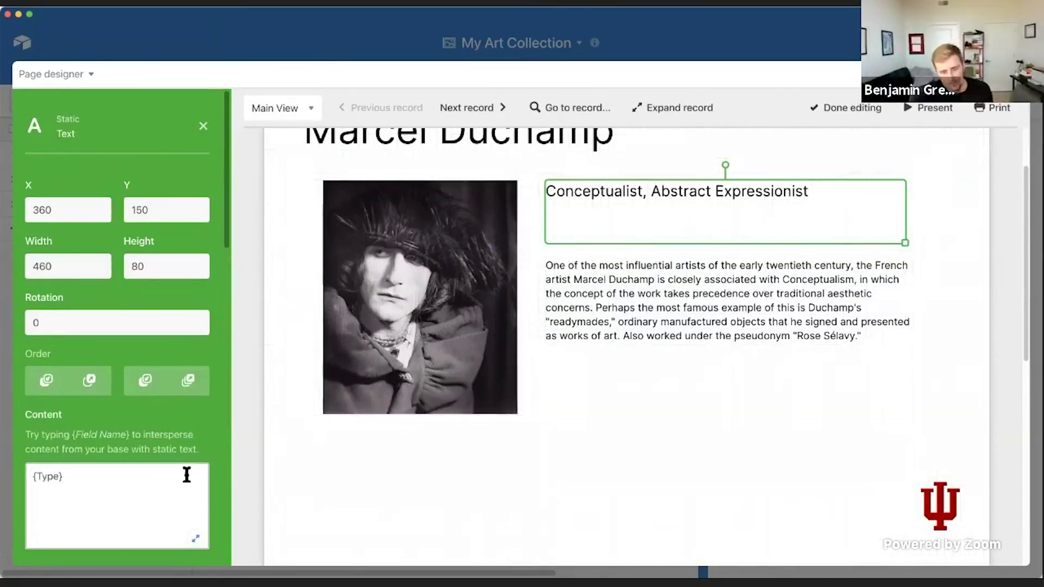
left_click(625, 288)
left_click(651, 211)
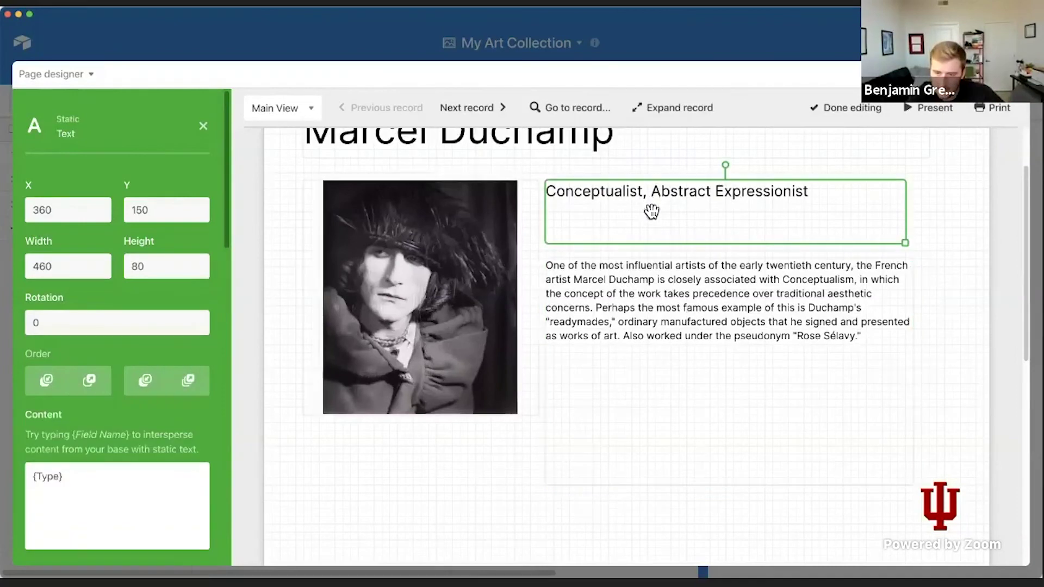
left_click(662, 314)
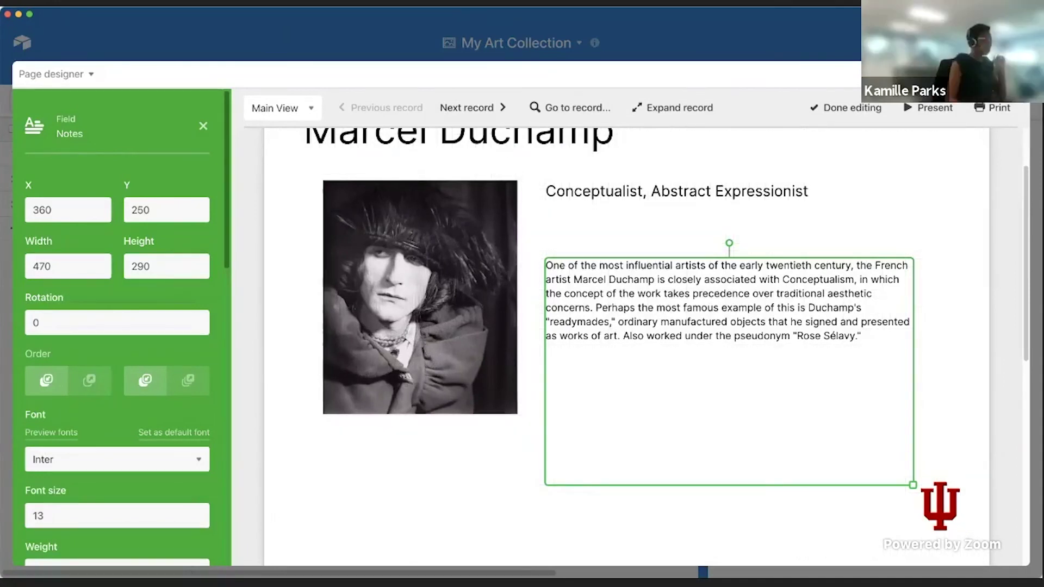
Return to the Artists table and enable rich text formatting for the Notes field.
key("Escape")
double_click(562, 127)
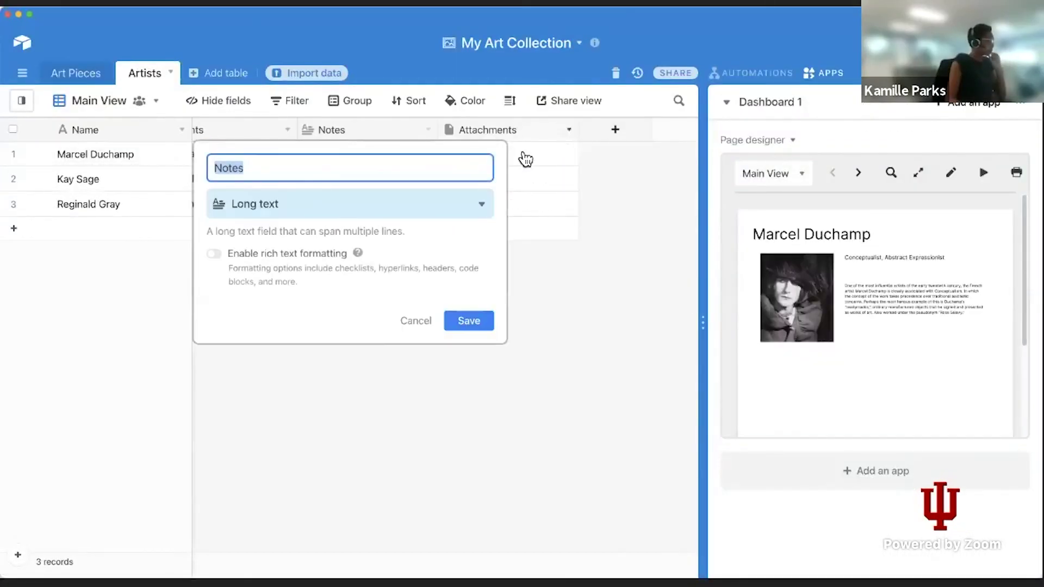
left_click(302, 260)
left_click(478, 321)
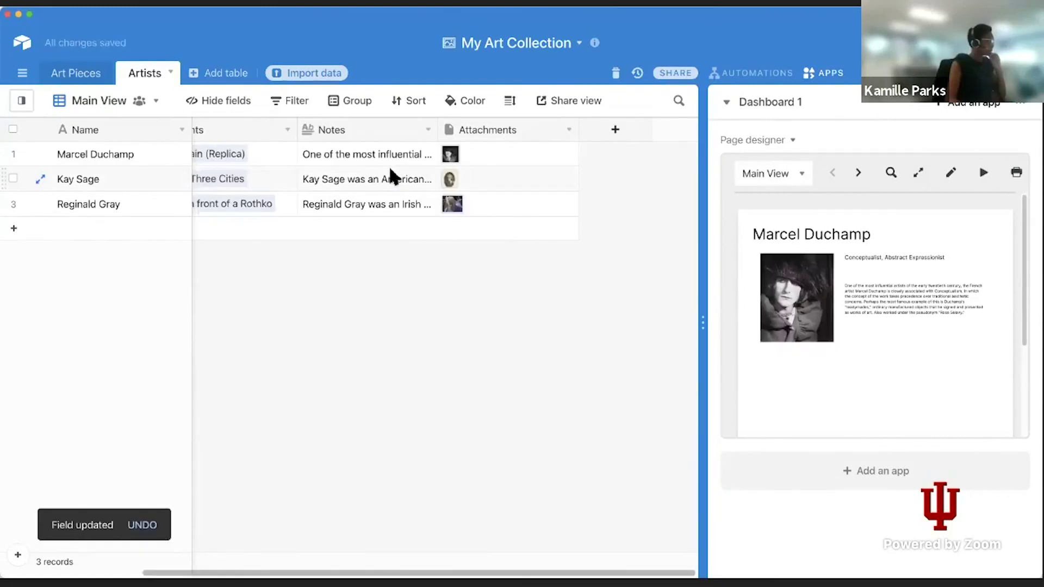
left_click(390, 173)
left_click(390, 173)
left_click_drag(337, 212, 375, 213)
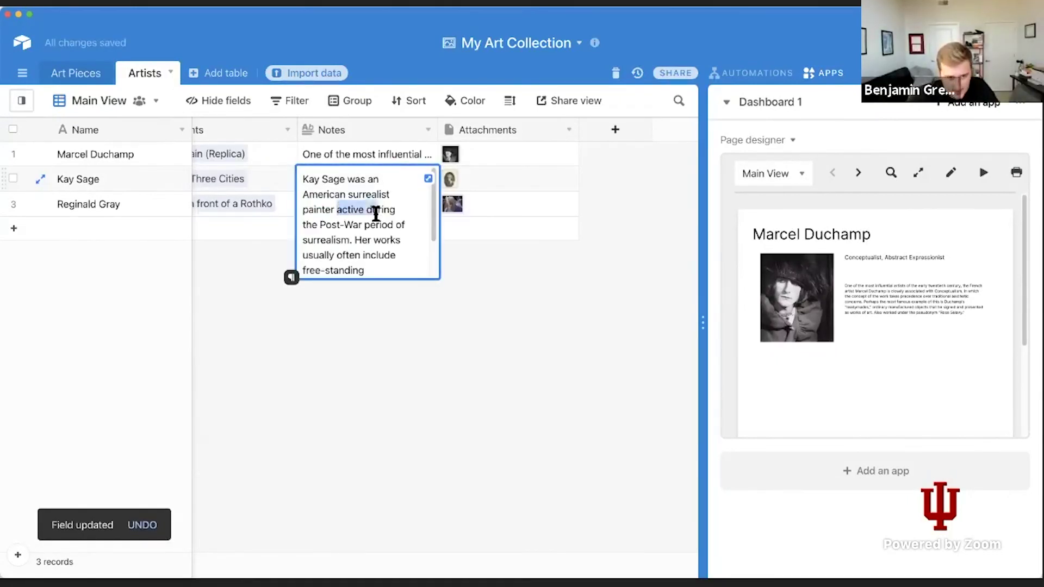
left_click(310, 190)
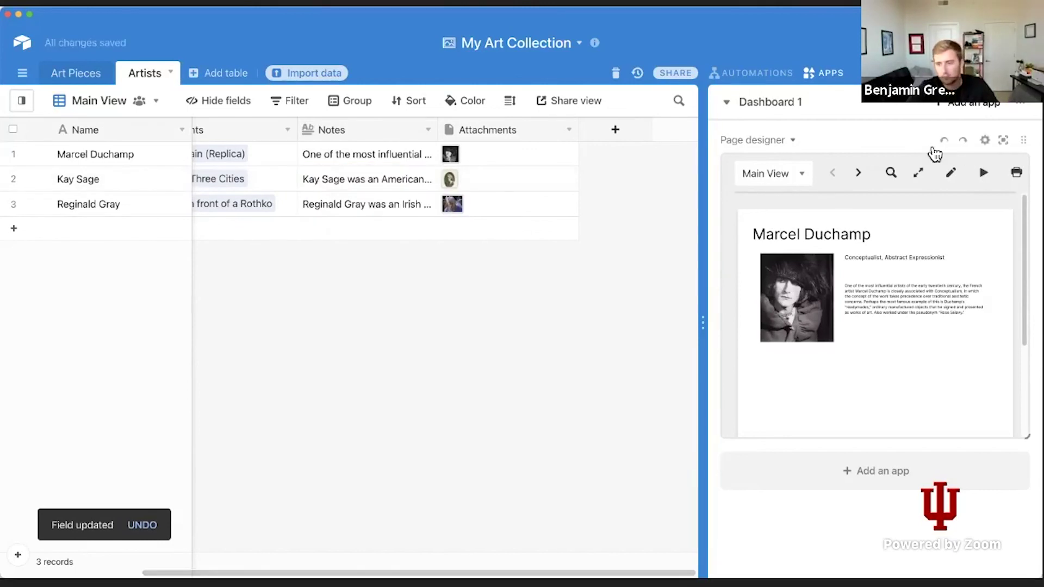
Reopen the page layout for editing on Kay Sage's record and check the static Type text and Notes elements.
left_click(951, 173)
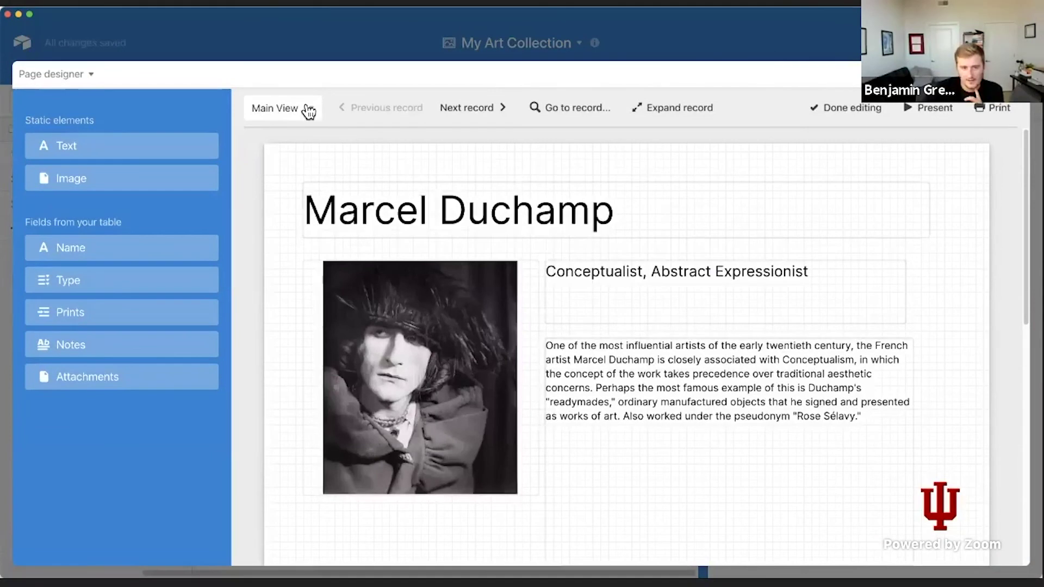
left_click(498, 110)
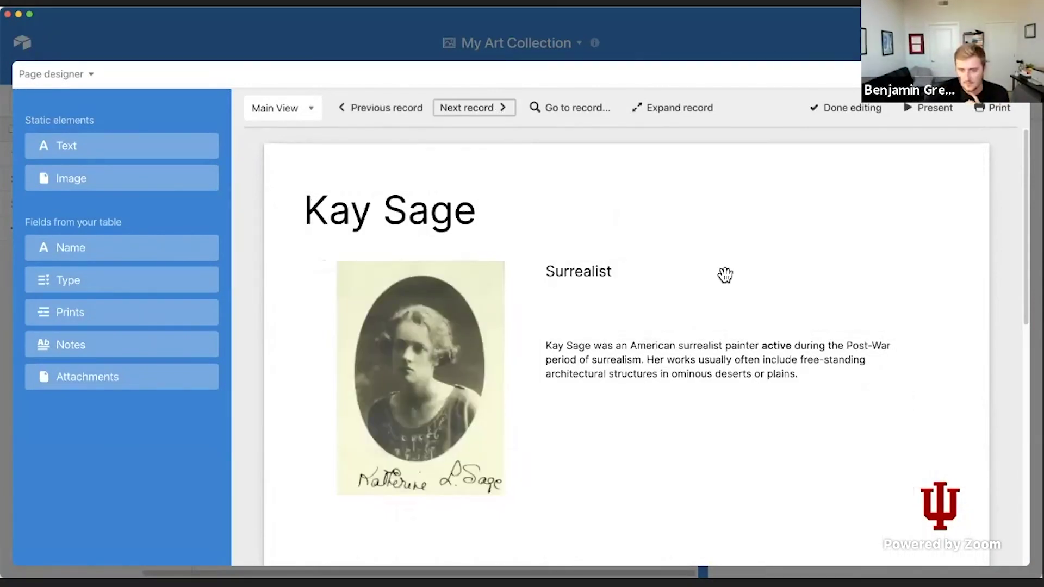
left_click(725, 275)
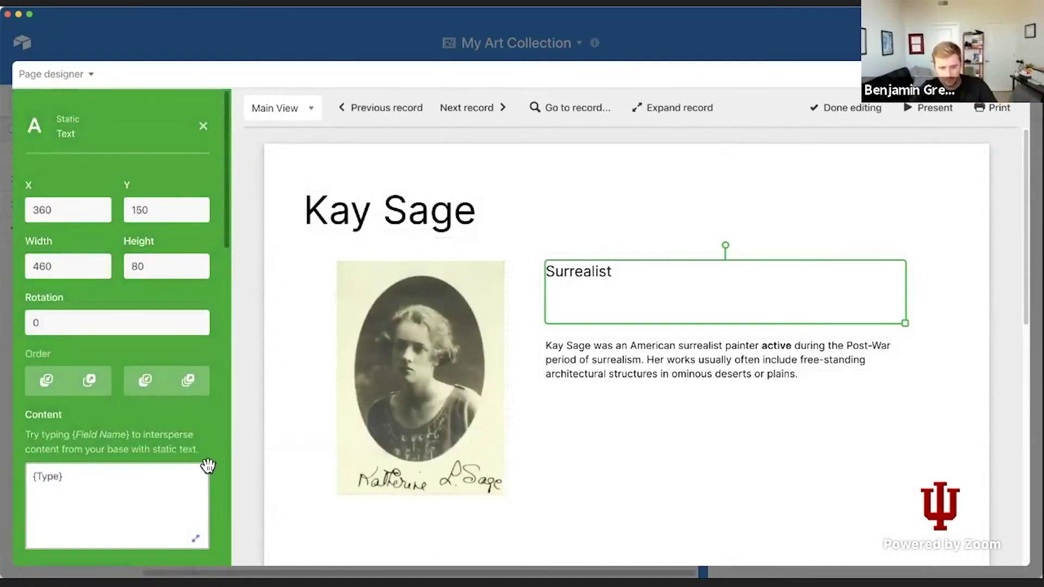
left_click(601, 356)
Extend the static text content to {Type} & {Notes}.
left_click(629, 282)
left_click(137, 488)
type("& {")
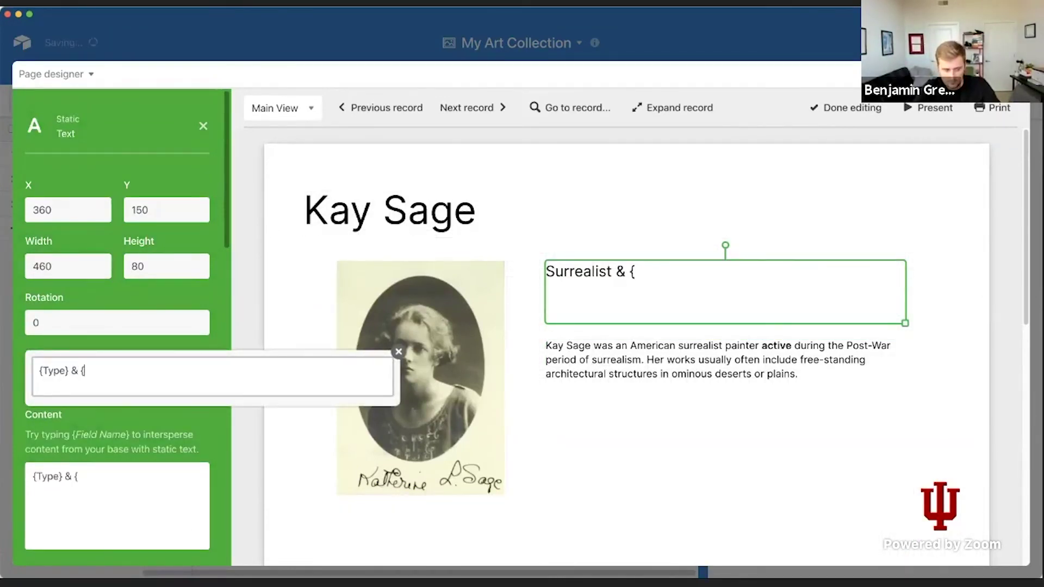
type("Notes}")
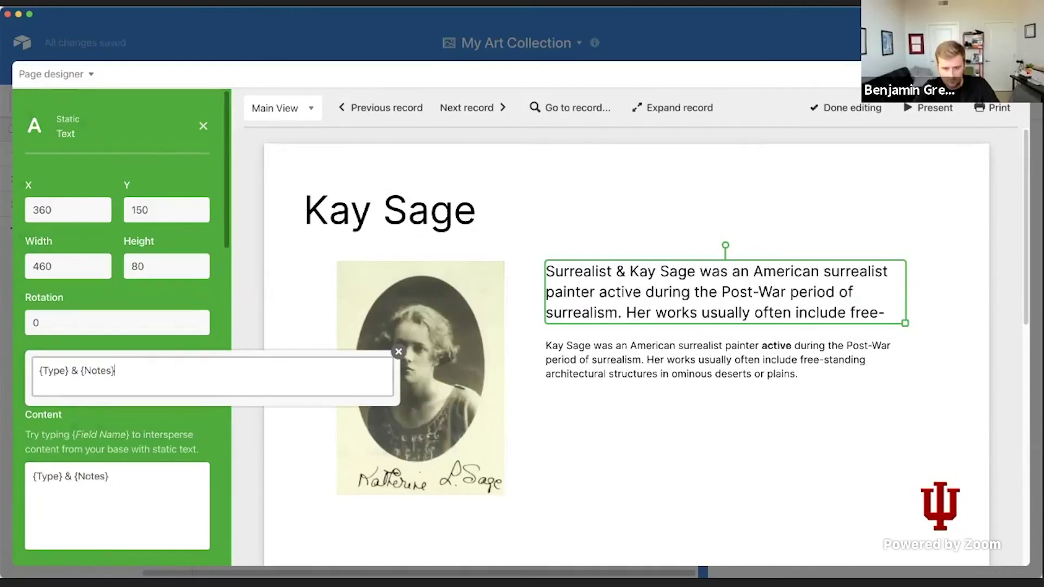
Enlarge the combined {Type} & {Notes} text element to 500 by 90 and compare it with the Notes field element.
left_click(833, 272)
left_click(880, 358)
left_click(894, 310)
left_click_drag(905, 323, 935, 341)
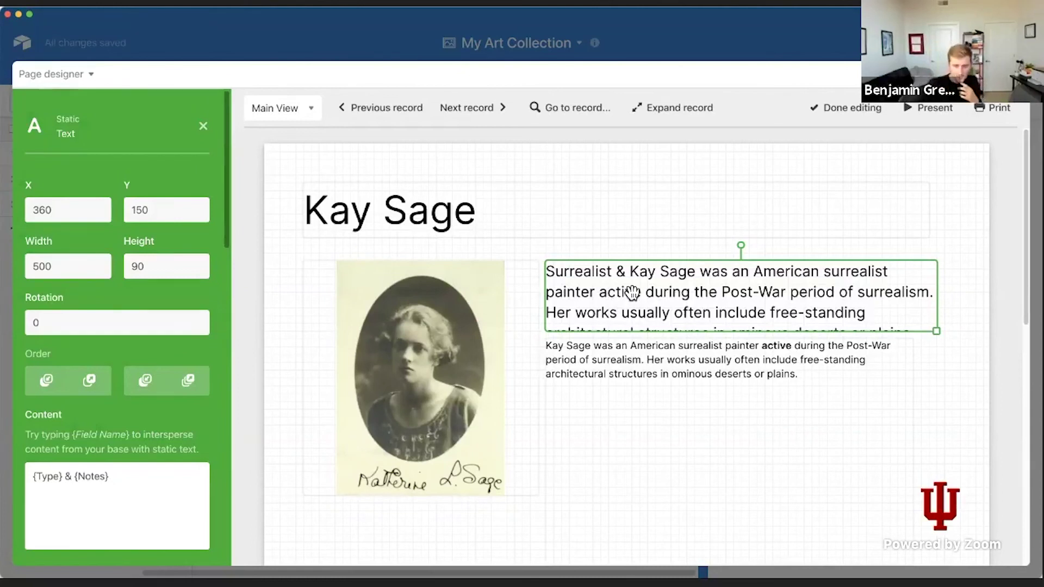
left_click(806, 375)
left_click(794, 291)
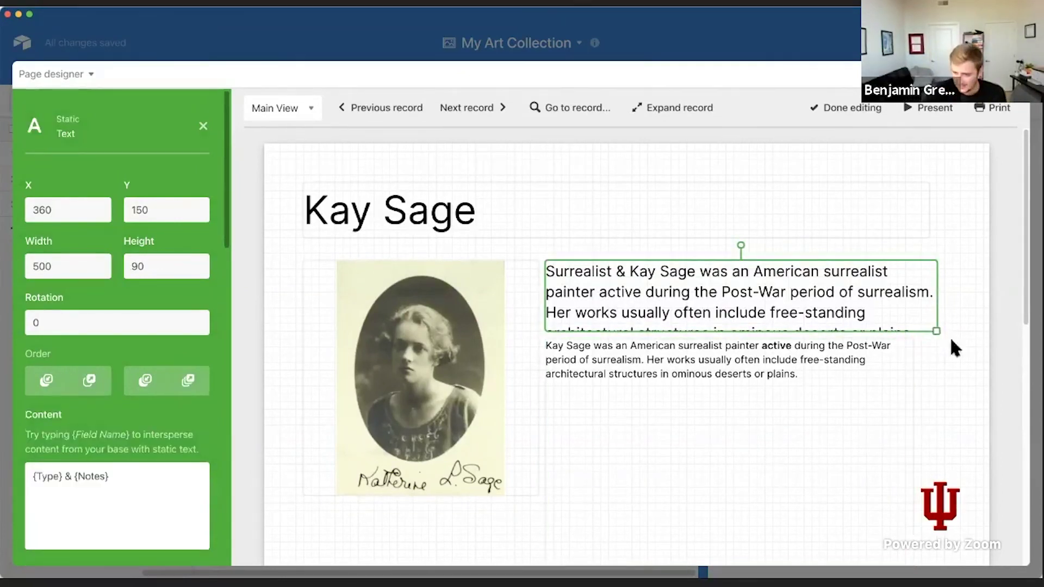
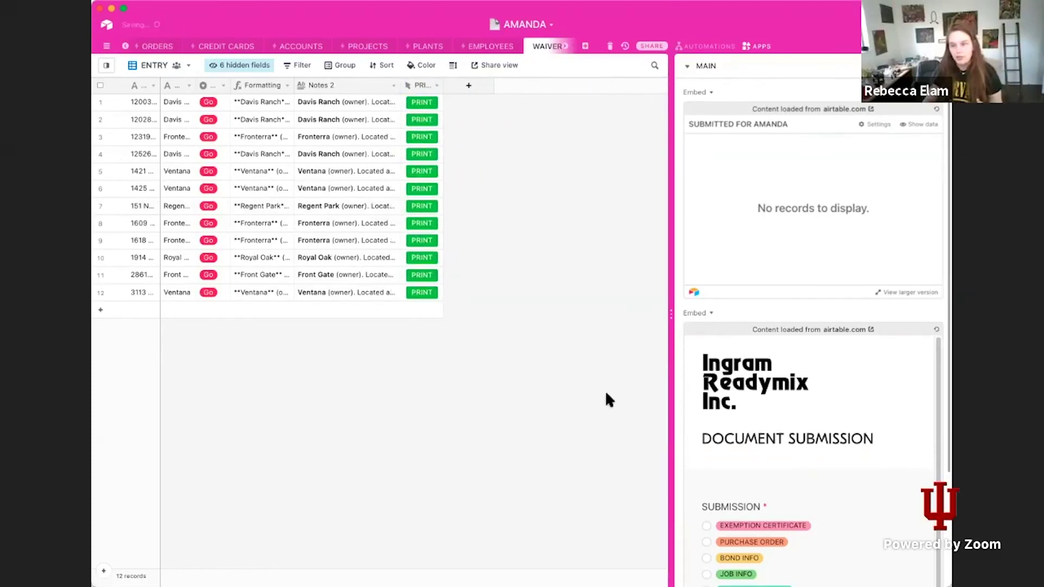
In the base with the WAIVERS table, show the apps and switch from the MAIN dashboard to Dashboard 5.
left_click(714, 47)
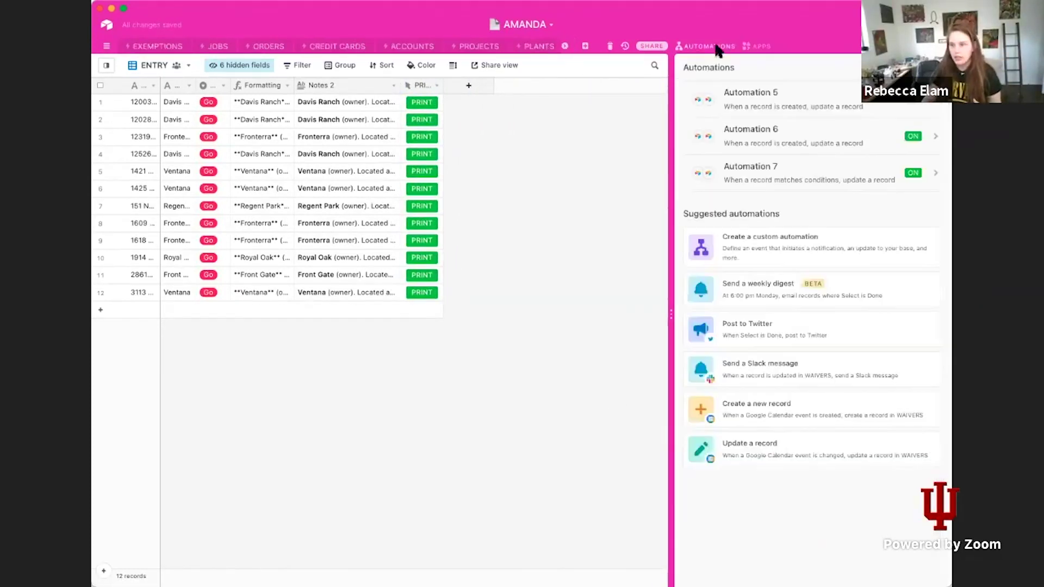
left_click(760, 46)
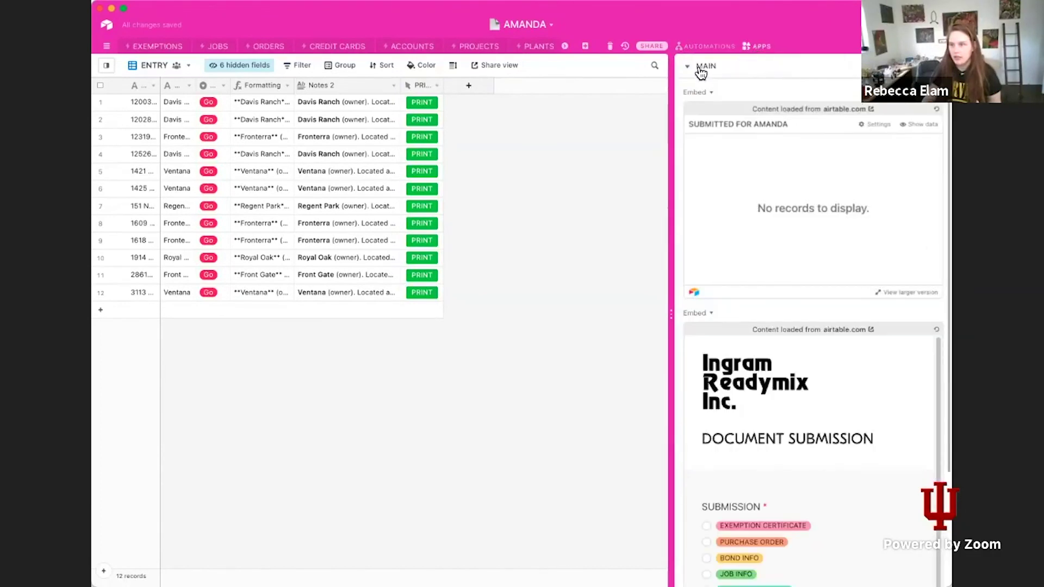
left_click(701, 69)
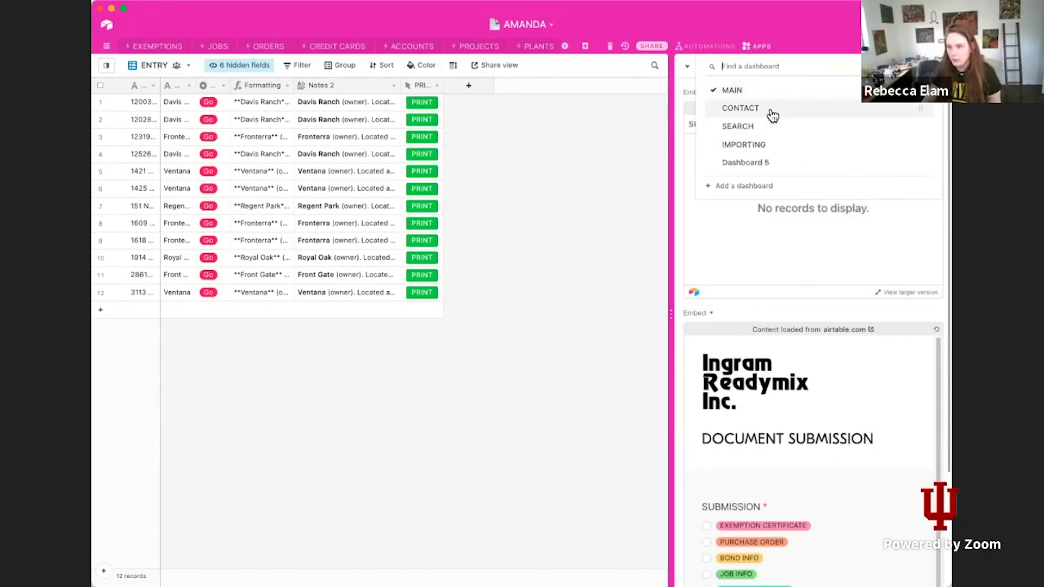
left_click(757, 162)
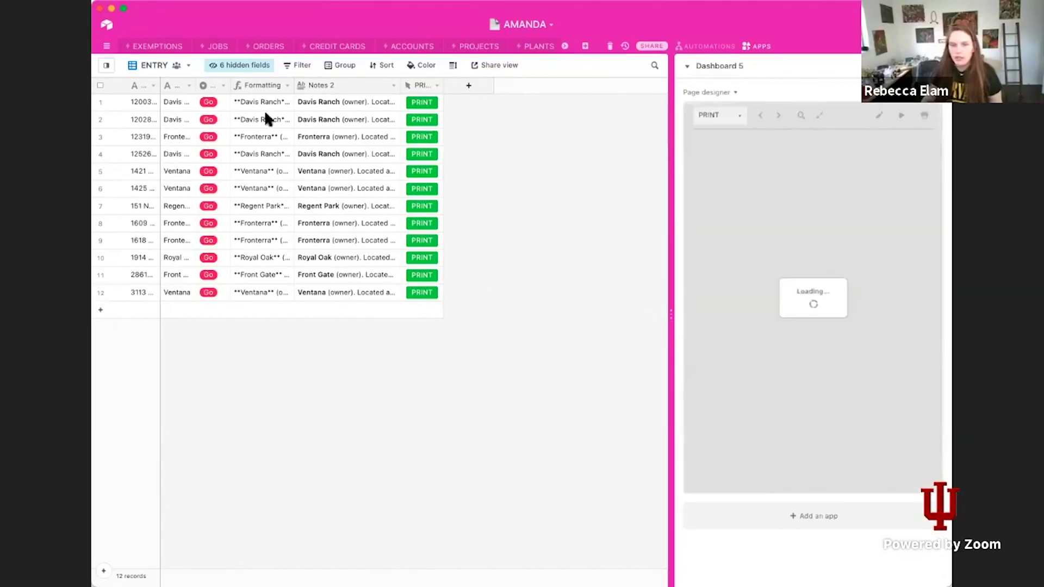
Review the formula of the Formatting field and save the field as it is.
double_click(258, 87)
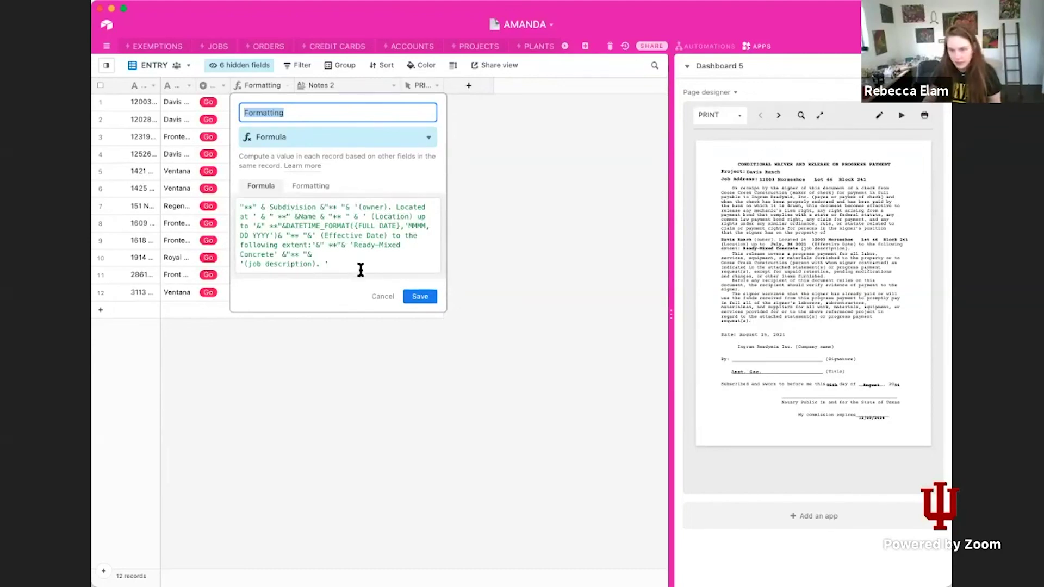
left_click(419, 297)
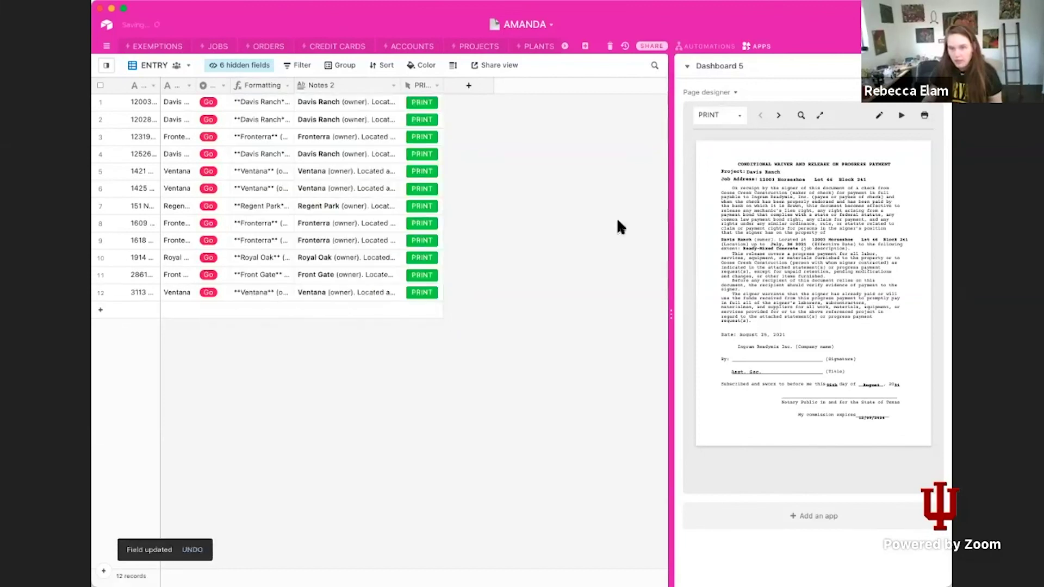
Examine Automation 7's record-matching trigger and its Update record action, then return to the apps dashboard.
left_click(722, 46)
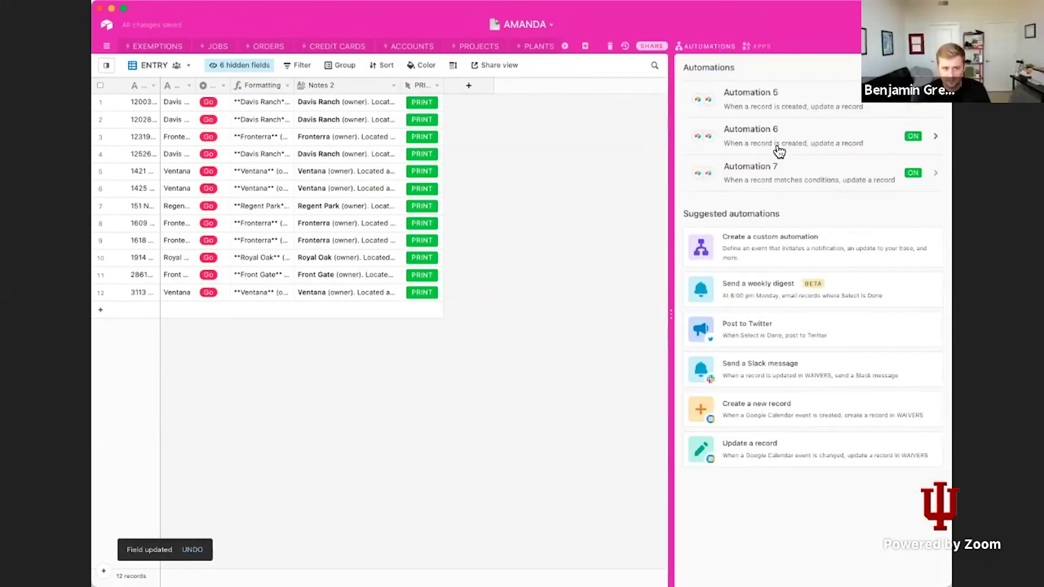
left_click(818, 180)
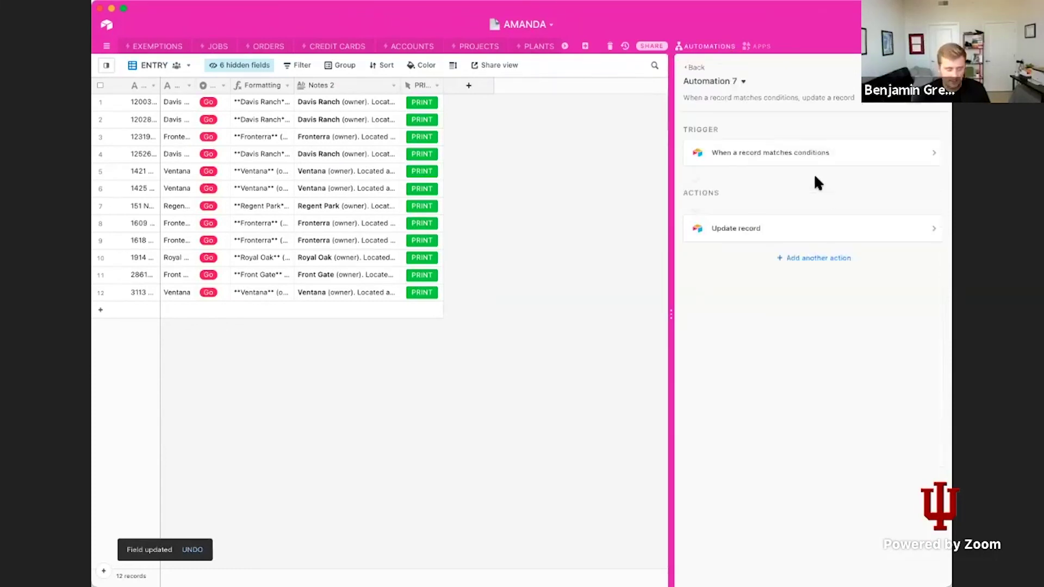
left_click(826, 156)
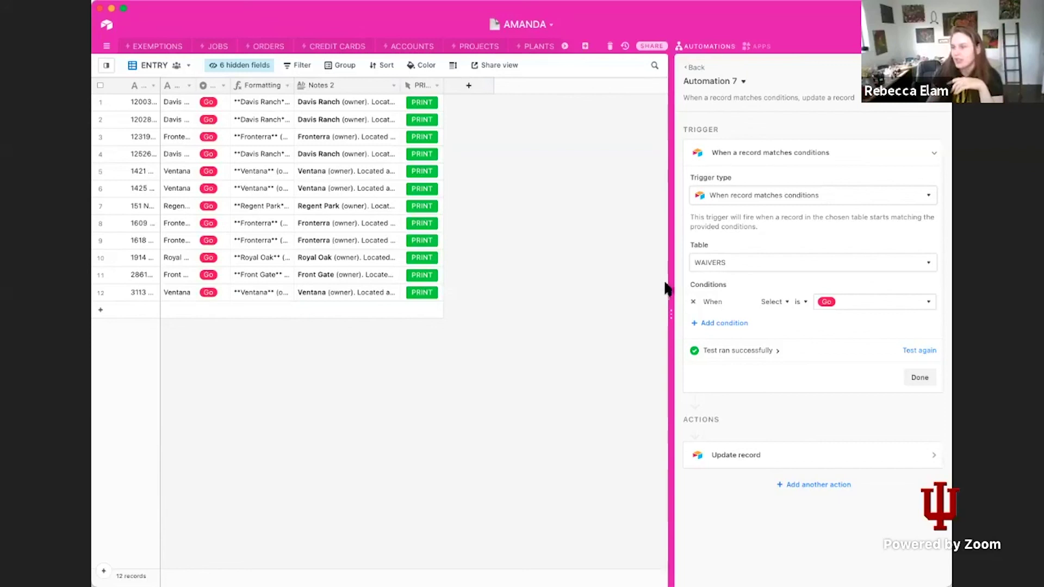
left_click(771, 455)
scroll(796, 370, "down", 1)
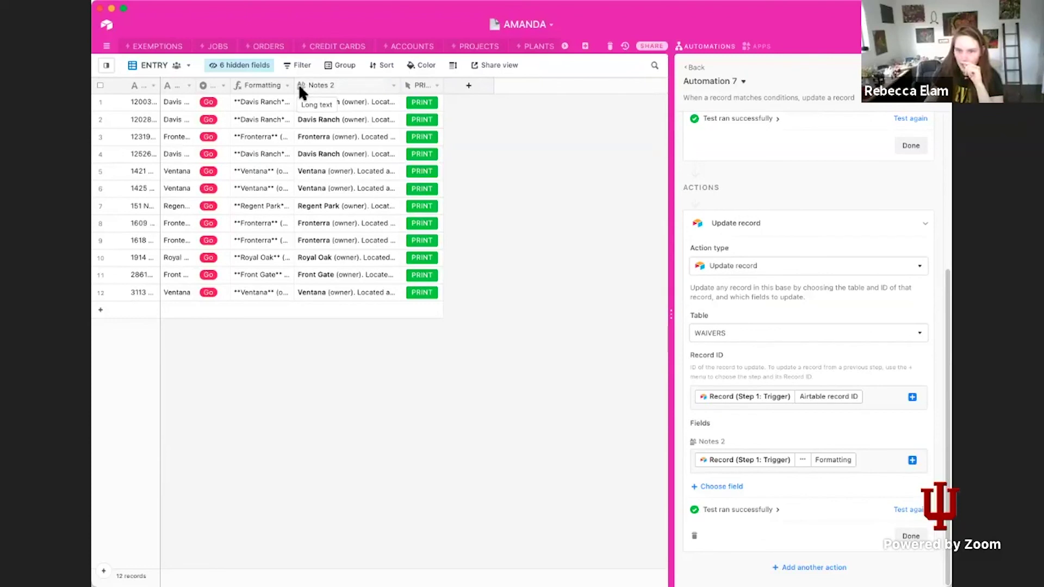
left_click(758, 52)
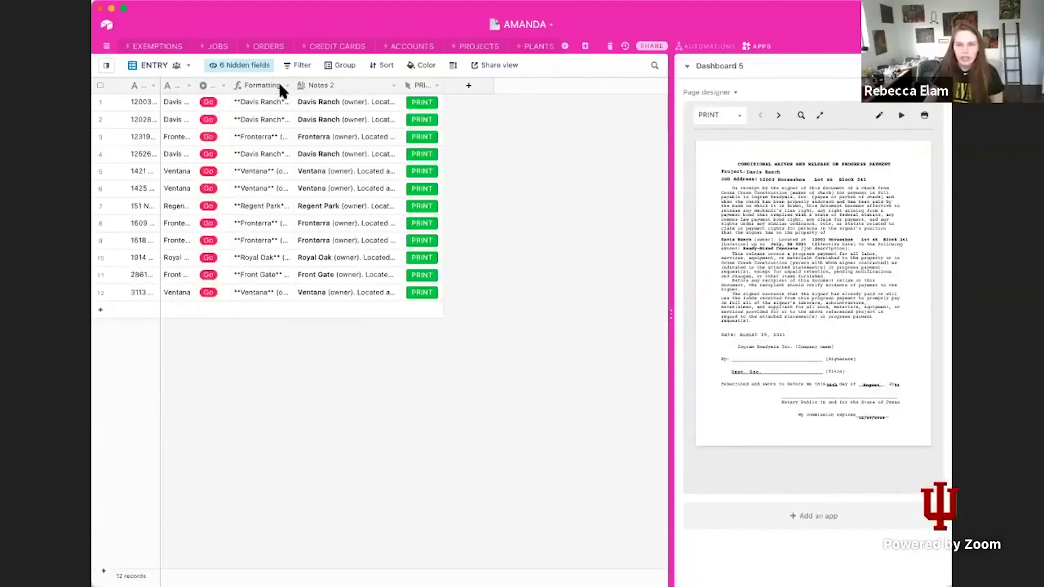
Widen the Formatting column and look over its formula again.
left_click_drag(292, 86, 408, 106)
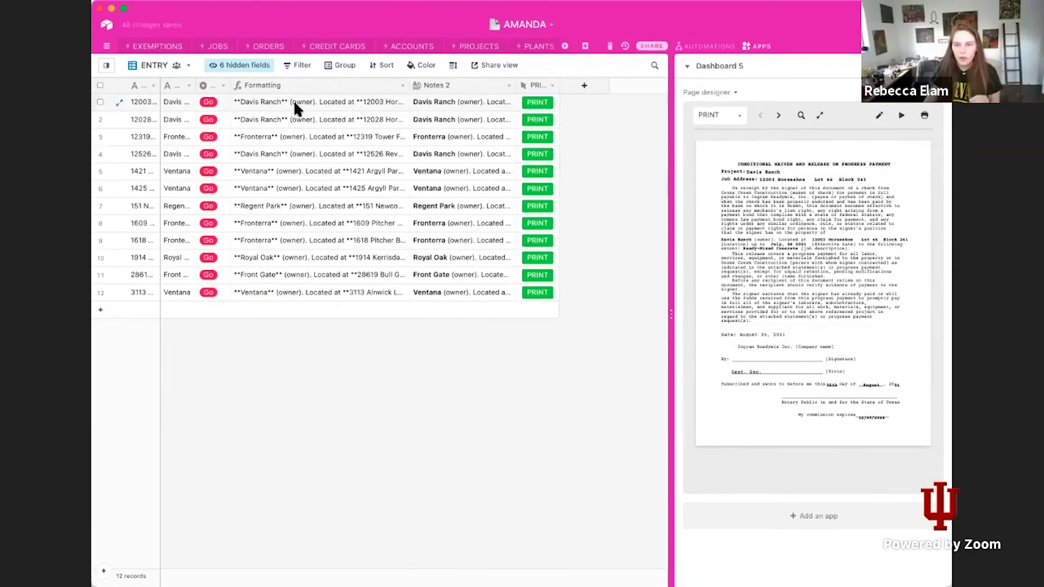
double_click(320, 86)
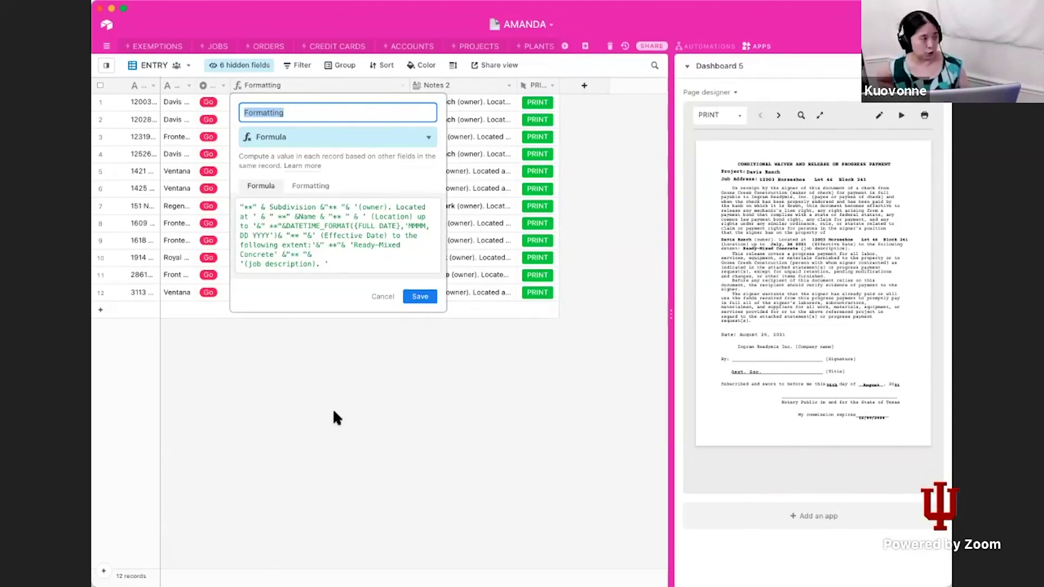
key("Return")
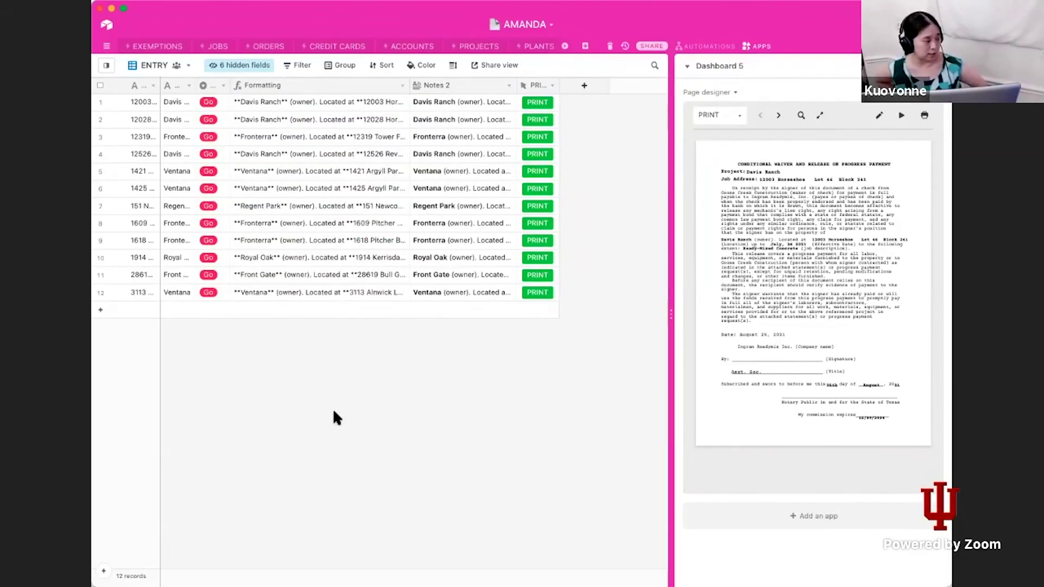
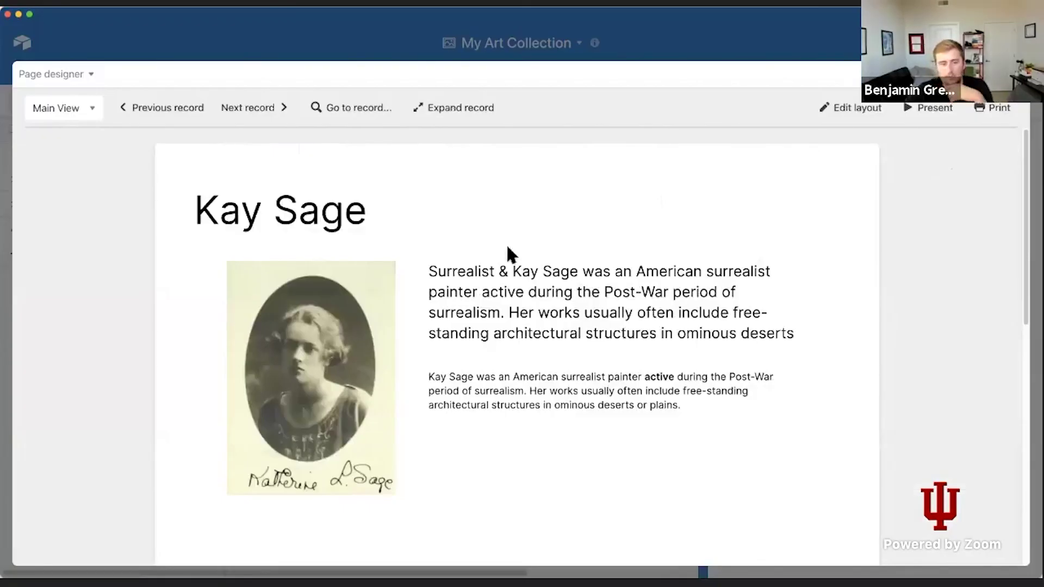
Edit the page layout, add the Prints field as a table under the notes text, and go to the previous record, Marcel Duchamp.
left_click(855, 109)
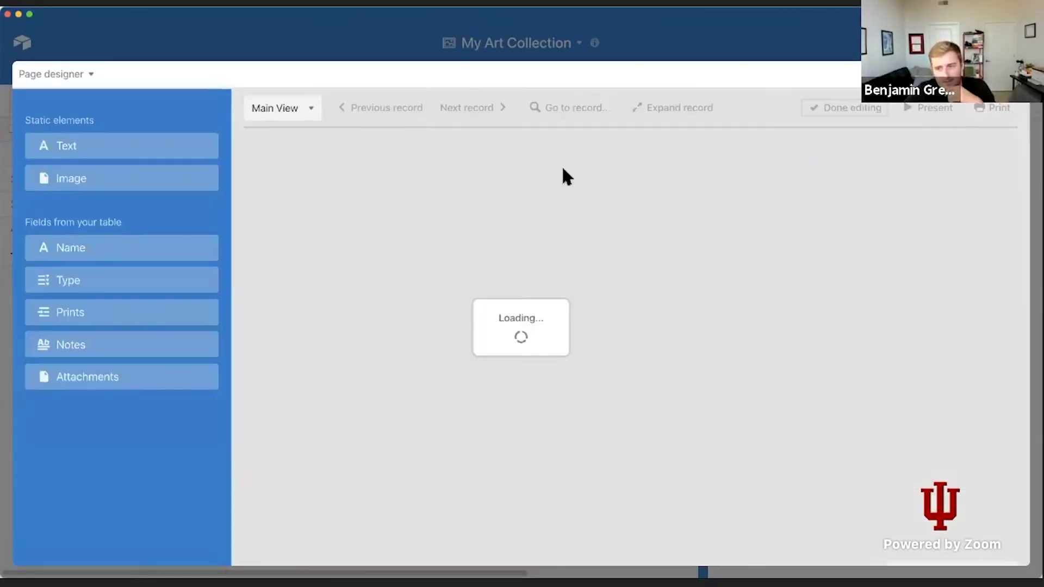
scroll(338, 246, "down", 2)
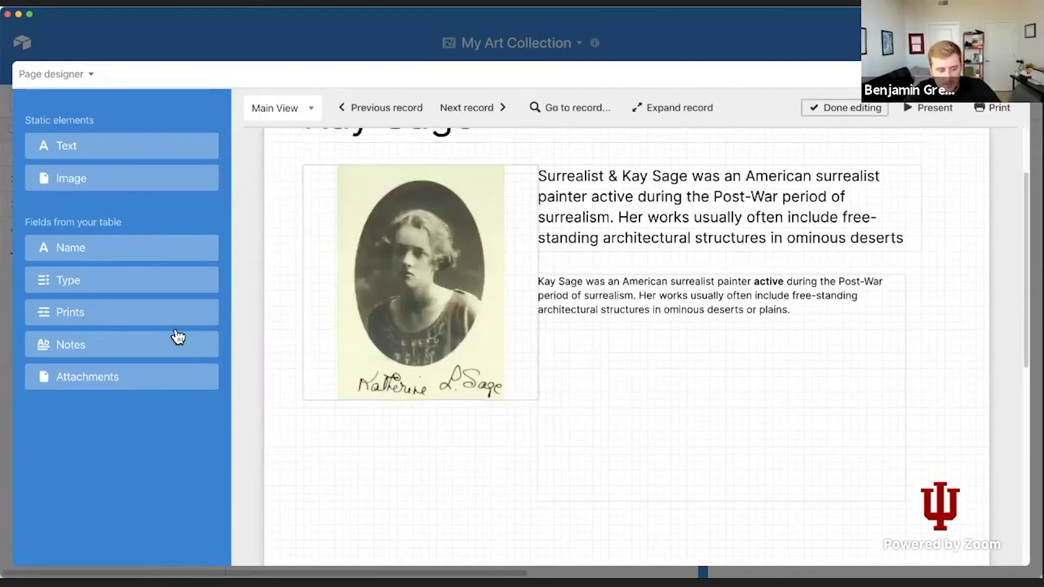
left_click_drag(126, 324, 613, 487)
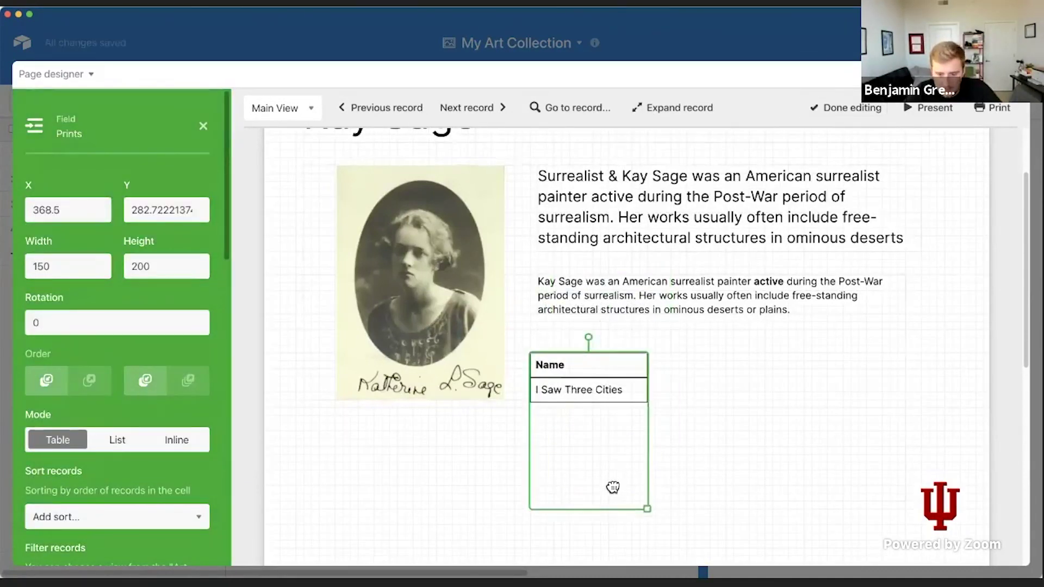
left_click(404, 108)
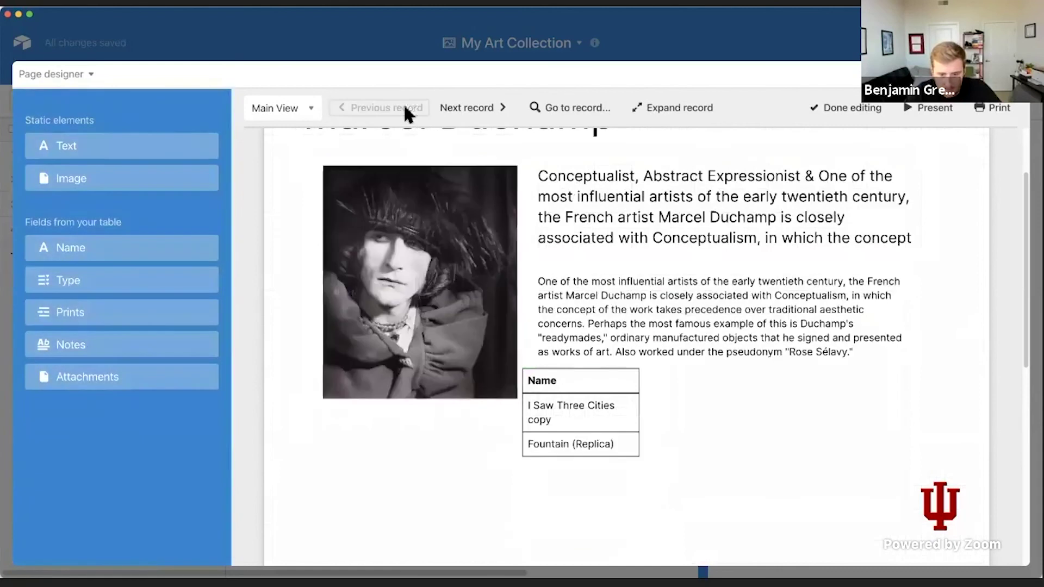
Move the Prints table below the artist's portrait, lining it up with the portrait's left edge.
left_click(559, 419)
left_click_drag(559, 420, 478, 454)
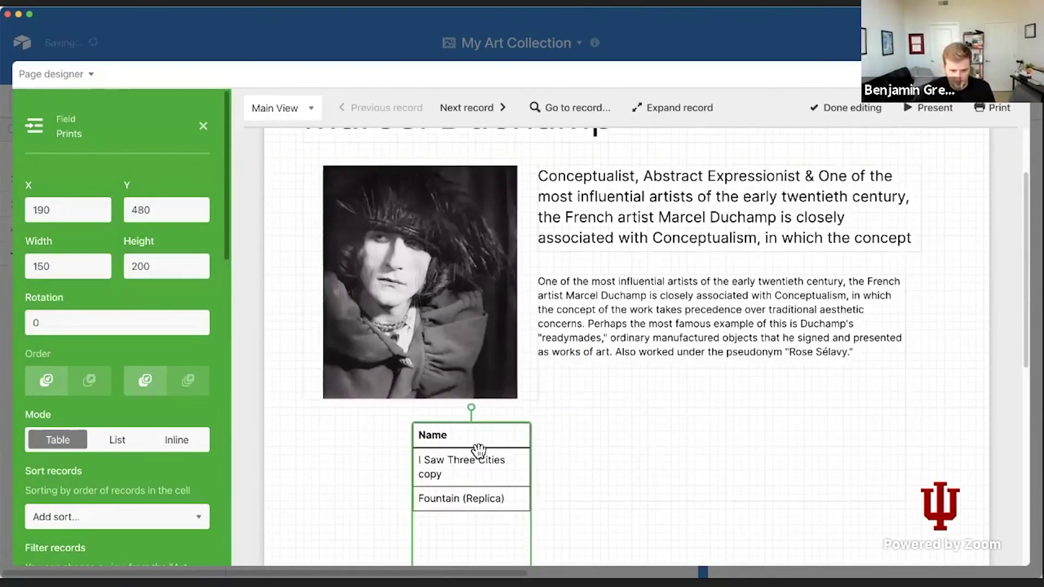
scroll(529, 472, "down", 3)
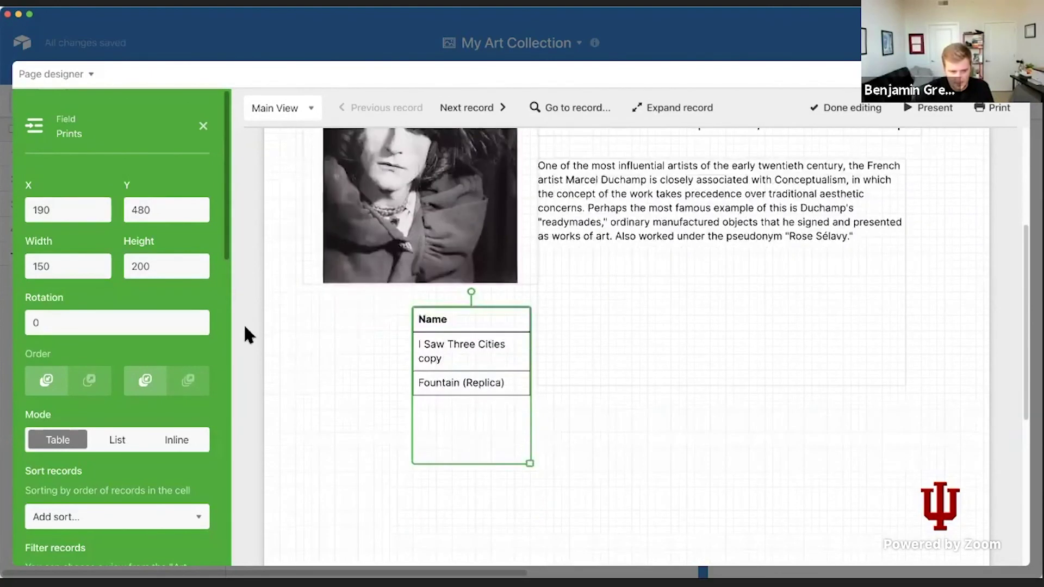
scroll(125, 364, "down", 3)
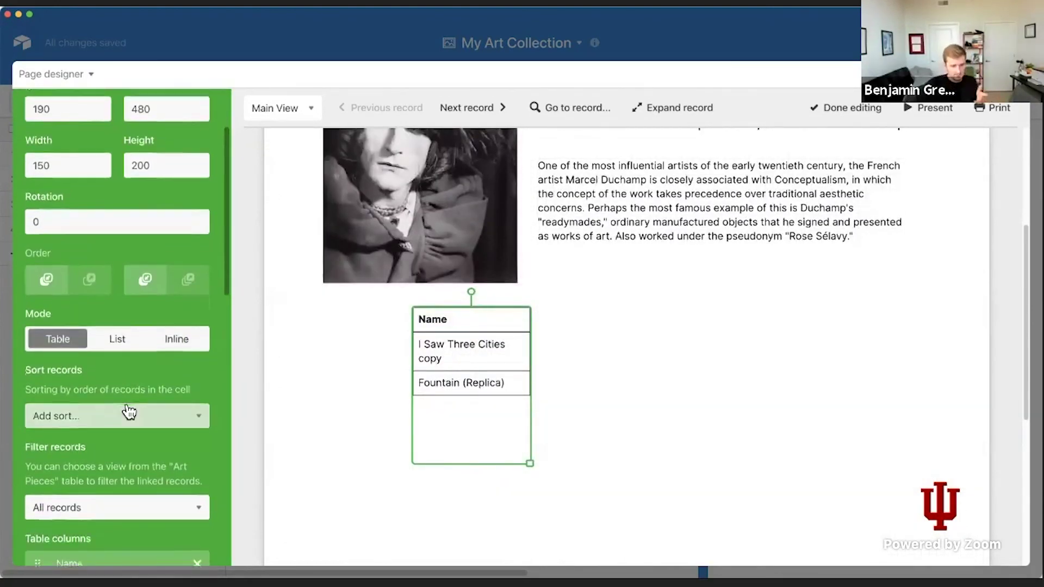
scroll(125, 418, "down", 4)
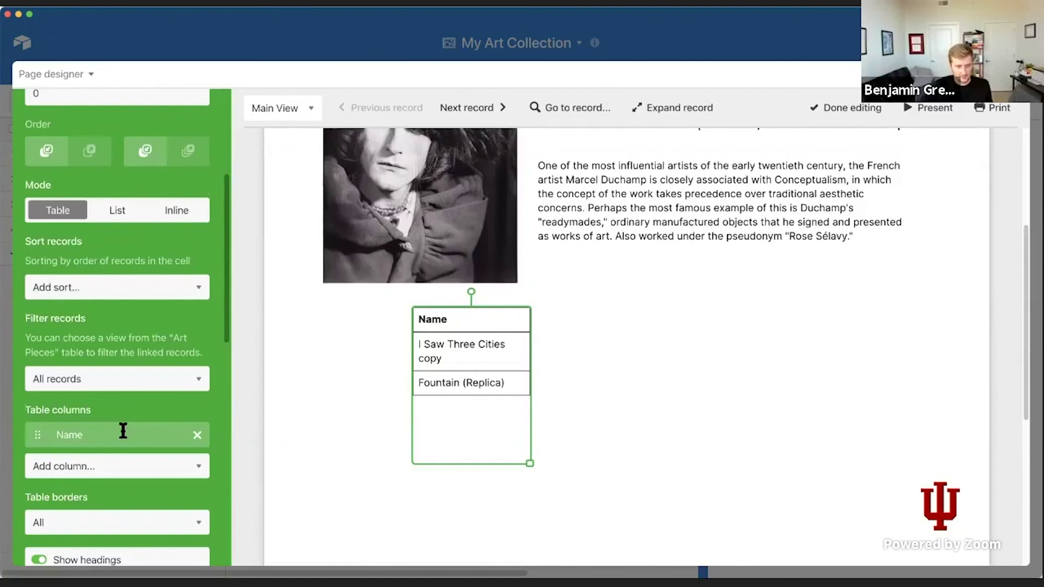
left_click_drag(459, 338, 383, 357)
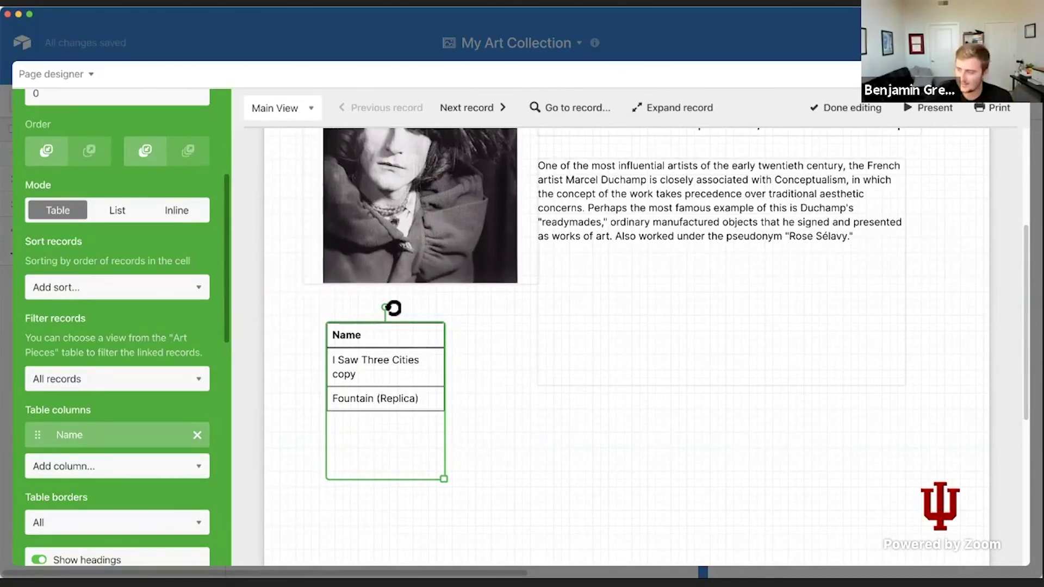
Add the Artist and Insured columns to the Prints table and widen the table across the page.
scroll(170, 376, "down", 3)
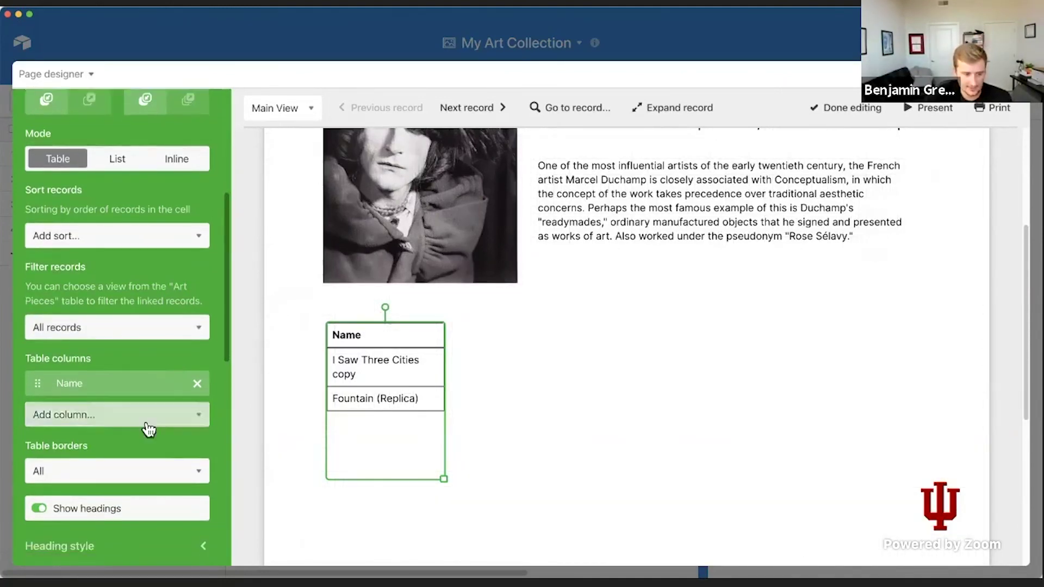
left_click(148, 428)
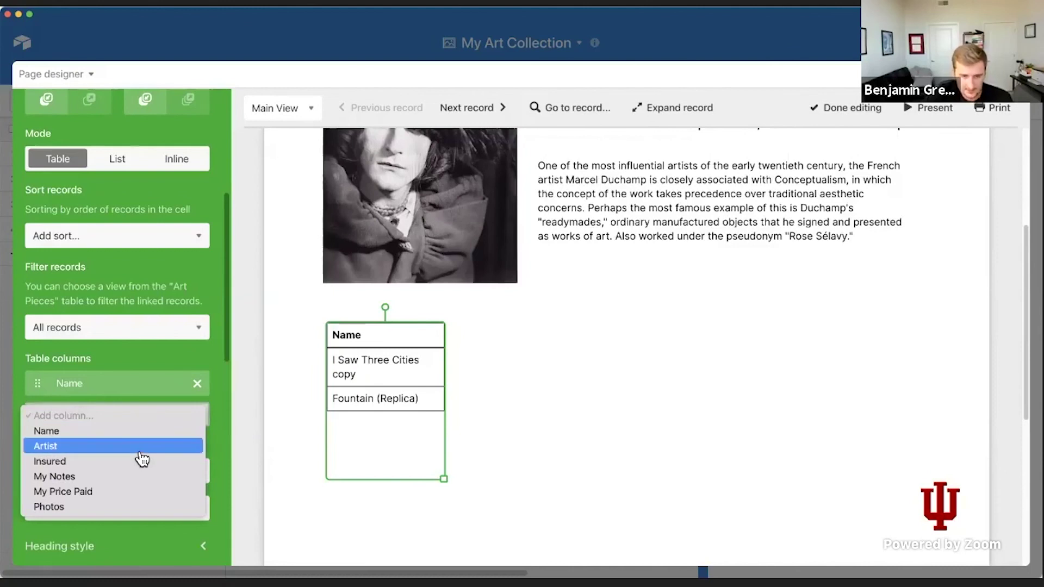
left_click(141, 450)
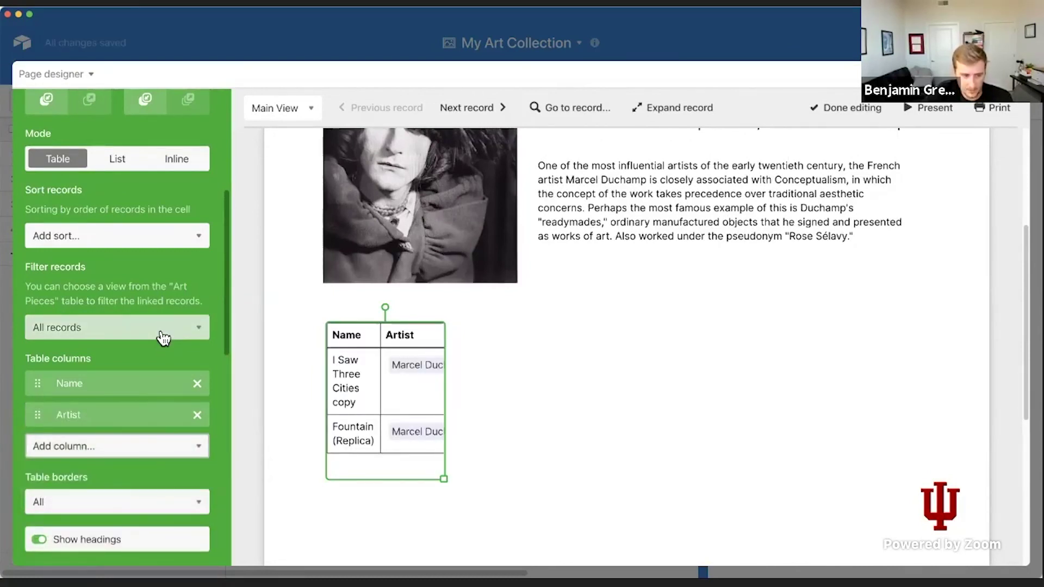
left_click(146, 455)
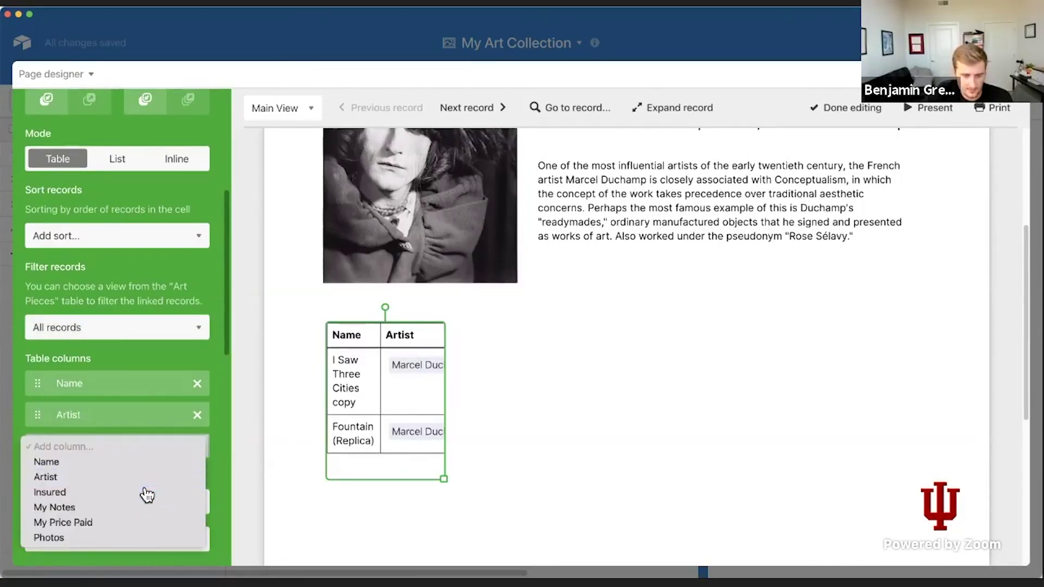
left_click(145, 480)
left_click(196, 446)
left_click(136, 456)
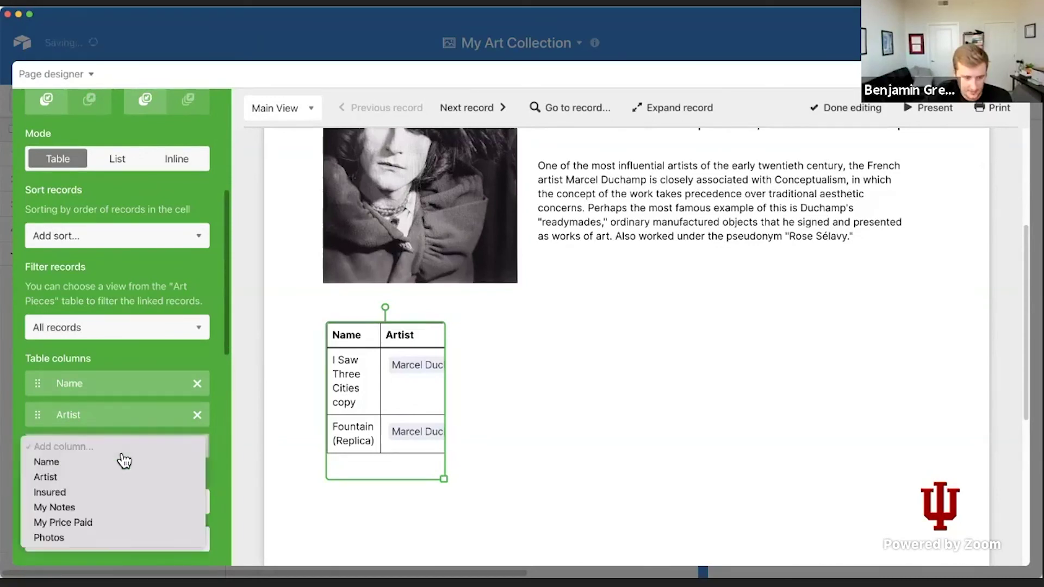
left_click(95, 497)
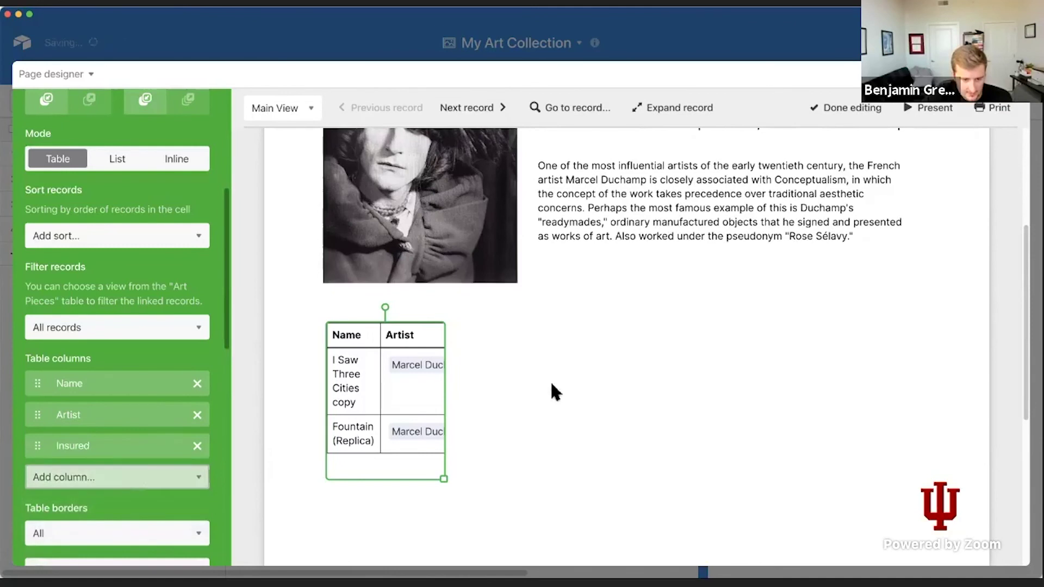
left_click_drag(452, 480, 948, 468)
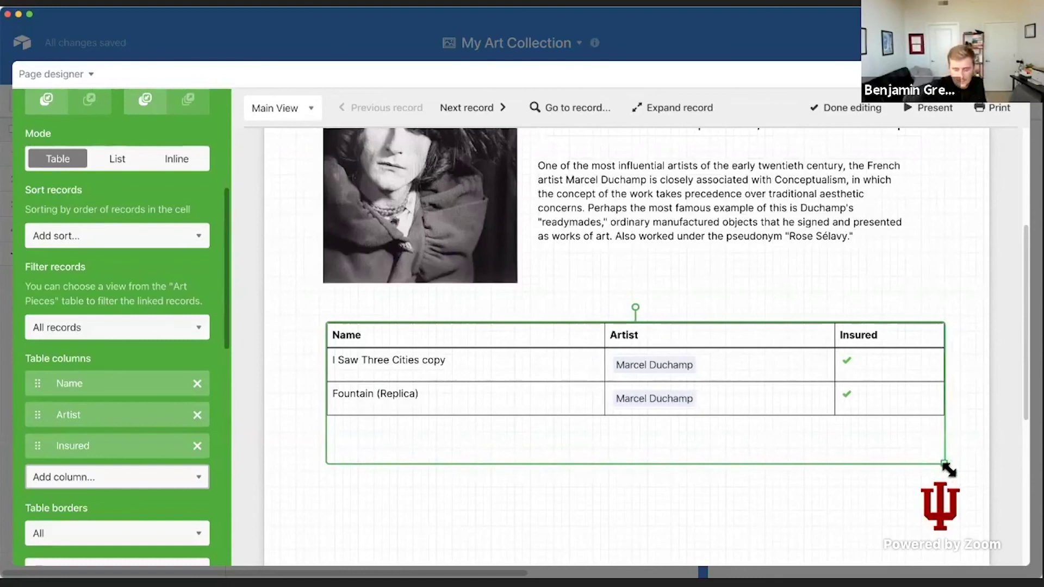
Add My Price Paid and My Notes columns to the Prints table, with My Notes ordered before My Price Paid.
left_click(109, 474)
left_click(108, 555)
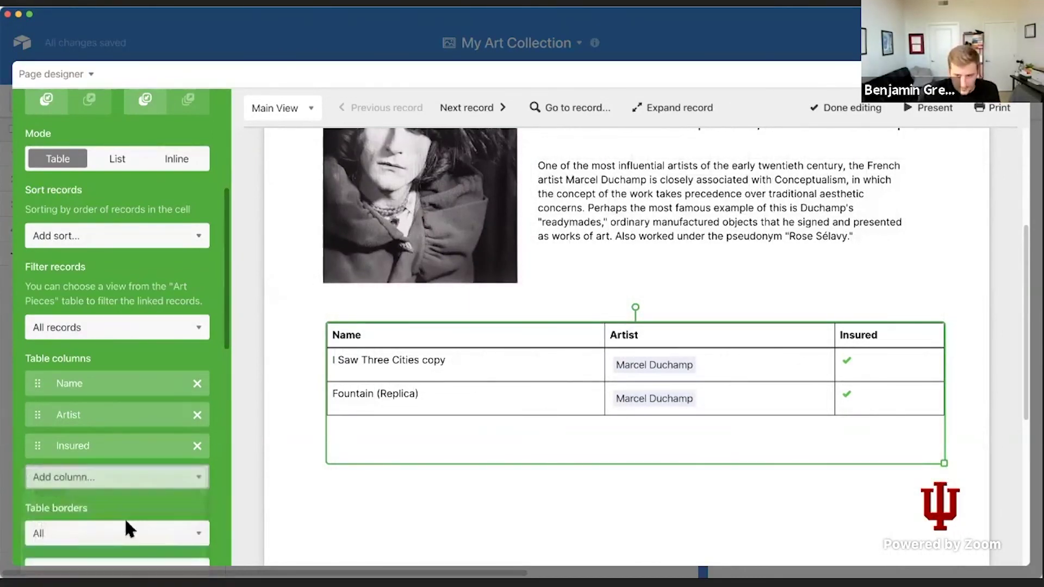
left_click(116, 518)
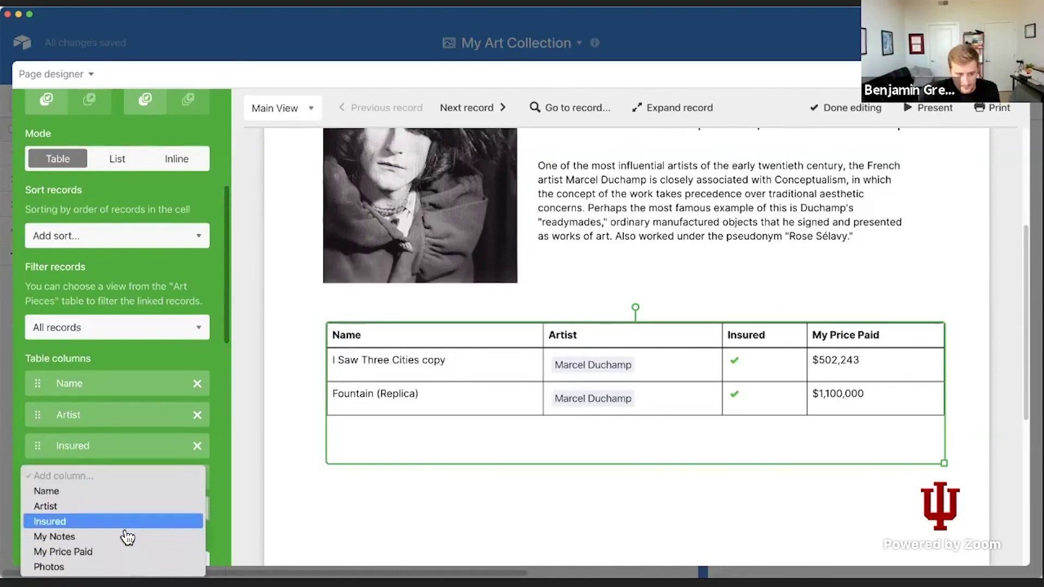
left_click(124, 539)
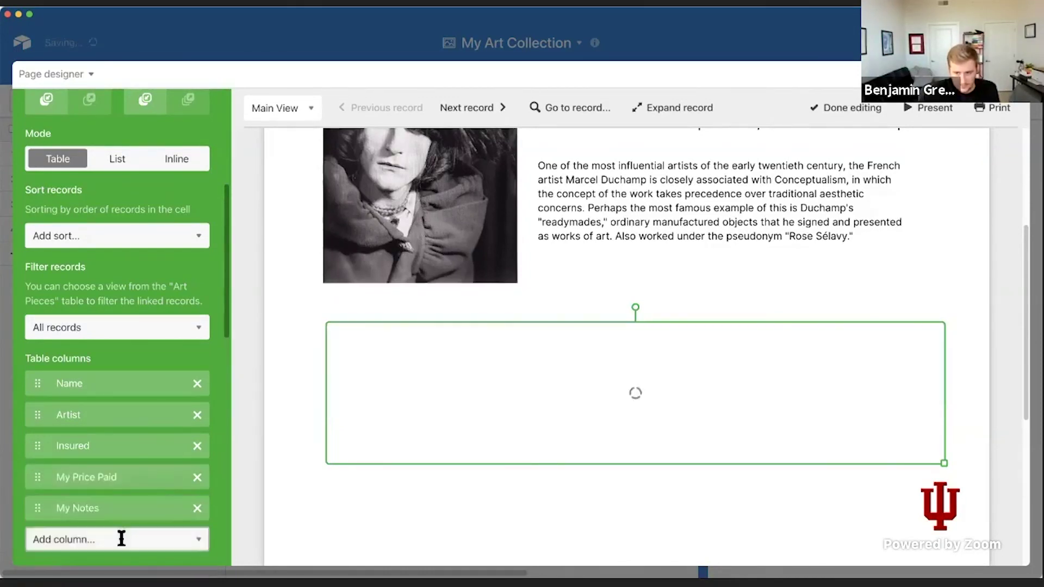
left_click_drag(37, 508, 38, 477)
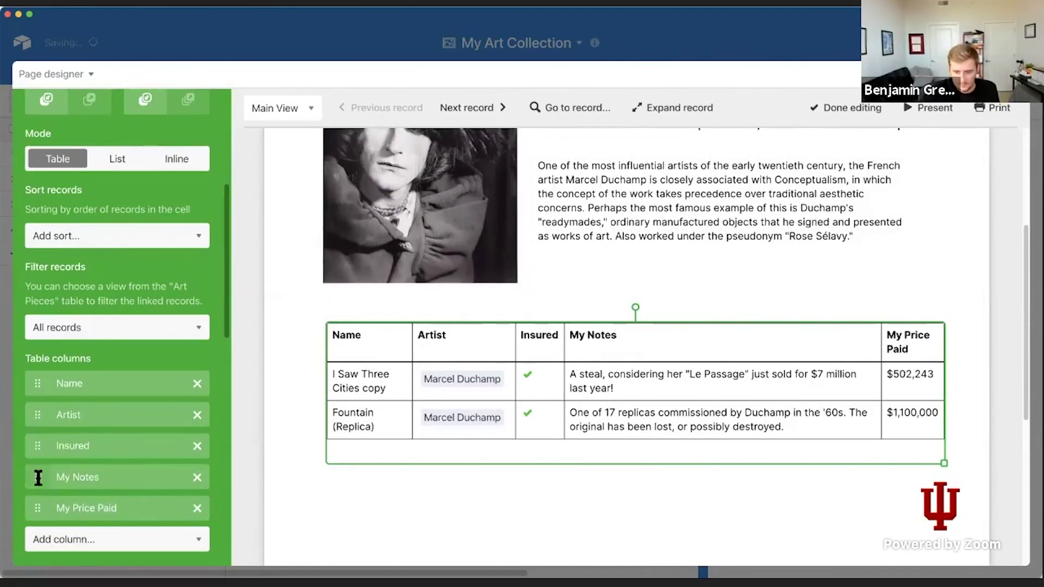
left_click(768, 508)
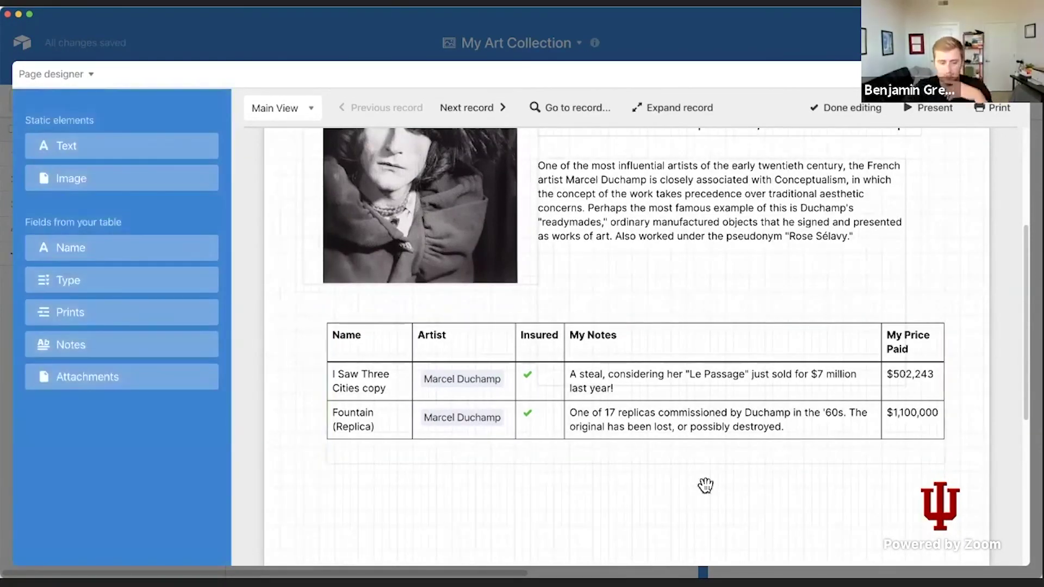
Finish editing the page layout and return to the base's Artists table.
scroll(611, 443, "down", 2)
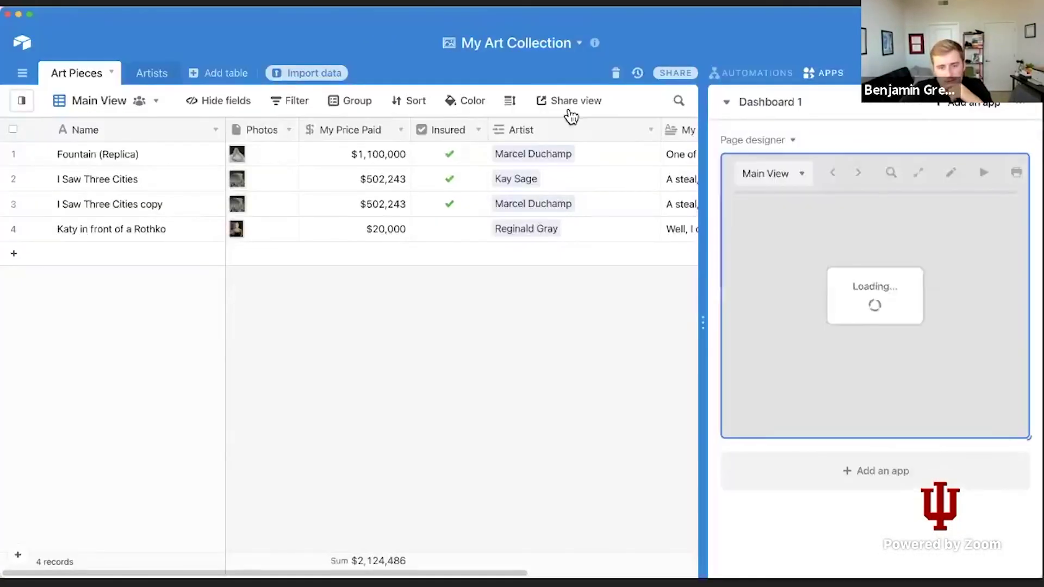
left_click(845, 108)
left_click(162, 77)
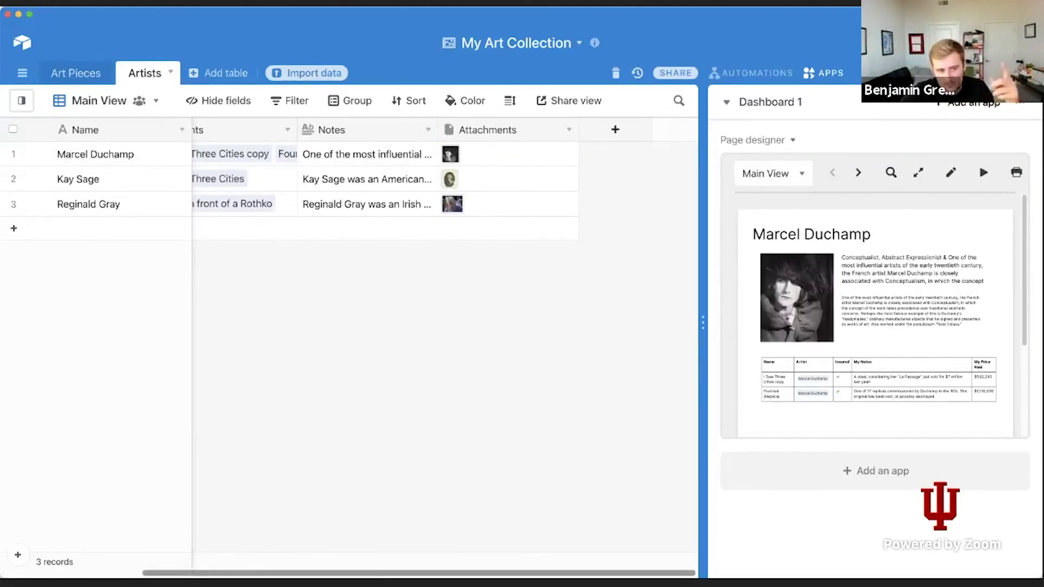
Insert a Rollup field after Prints that aggregates My Price Paid from the linked Prints records with SUM(values).
left_click_drag(348, 573, 208, 573)
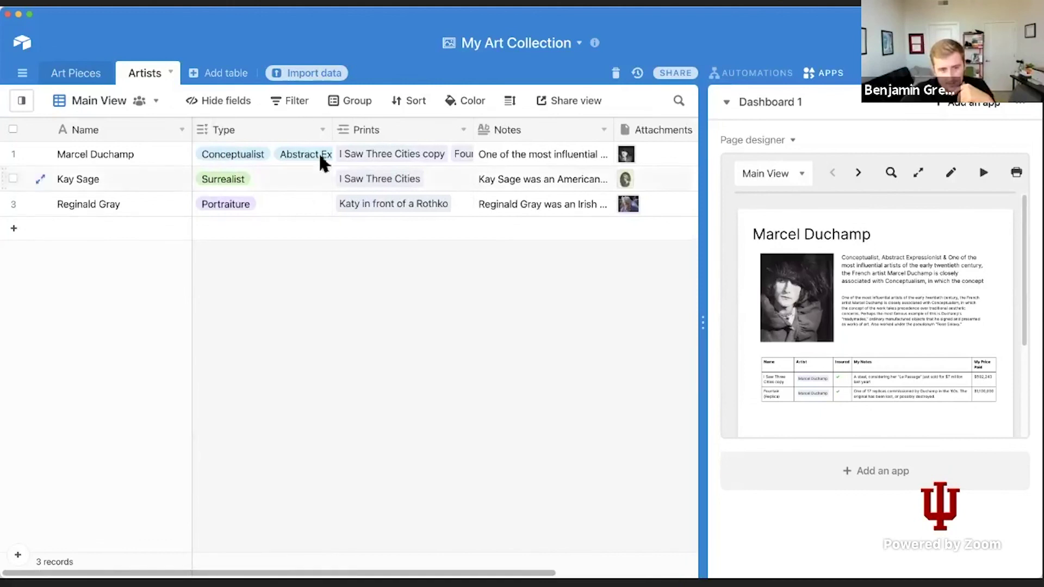
right_click(383, 130)
left_click(403, 337)
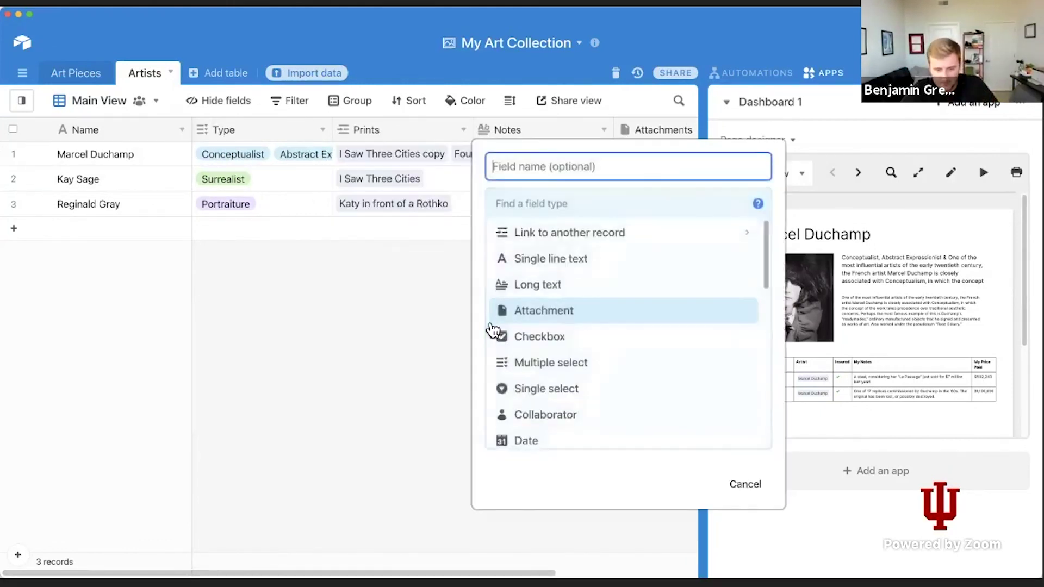
scroll(555, 351, "down", 5)
left_click(558, 349)
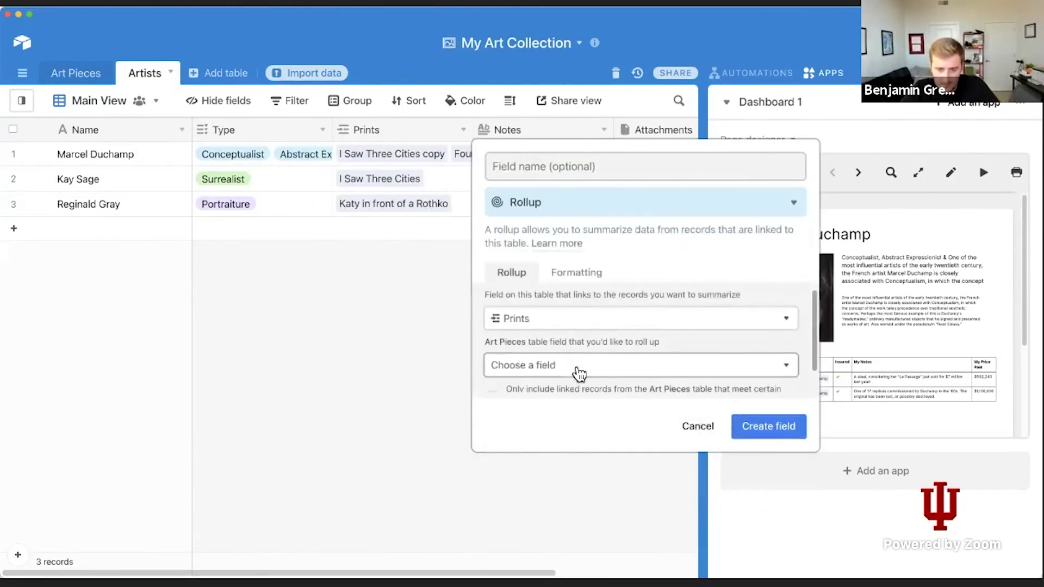
left_click(575, 366)
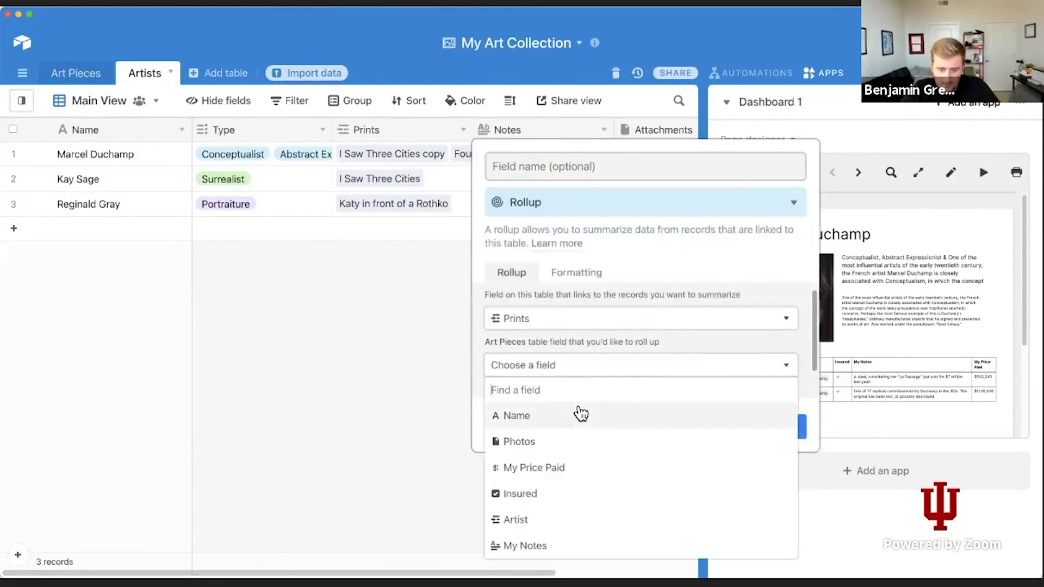
left_click(550, 468)
left_click(551, 432)
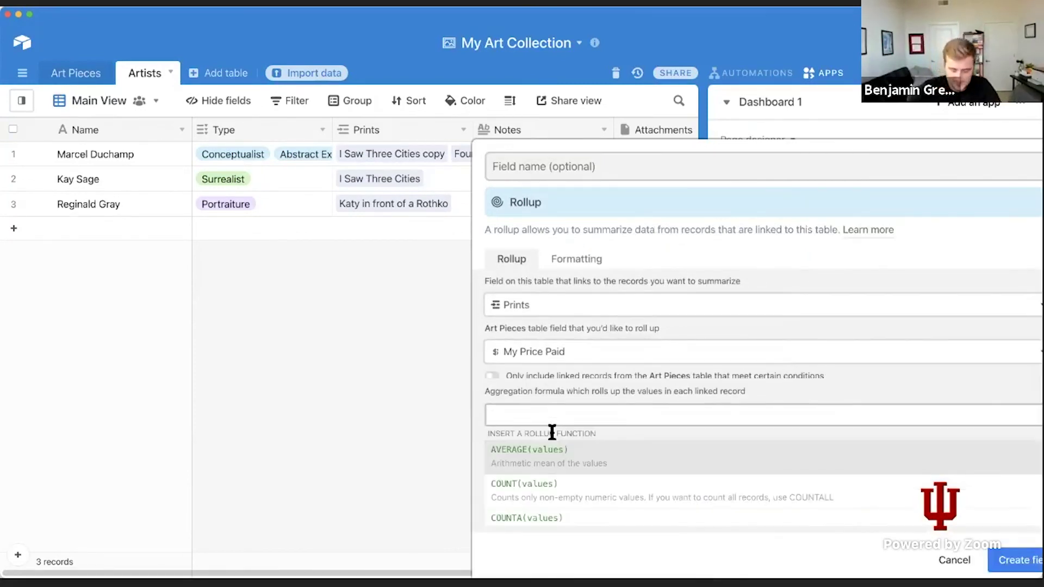
type("sum")
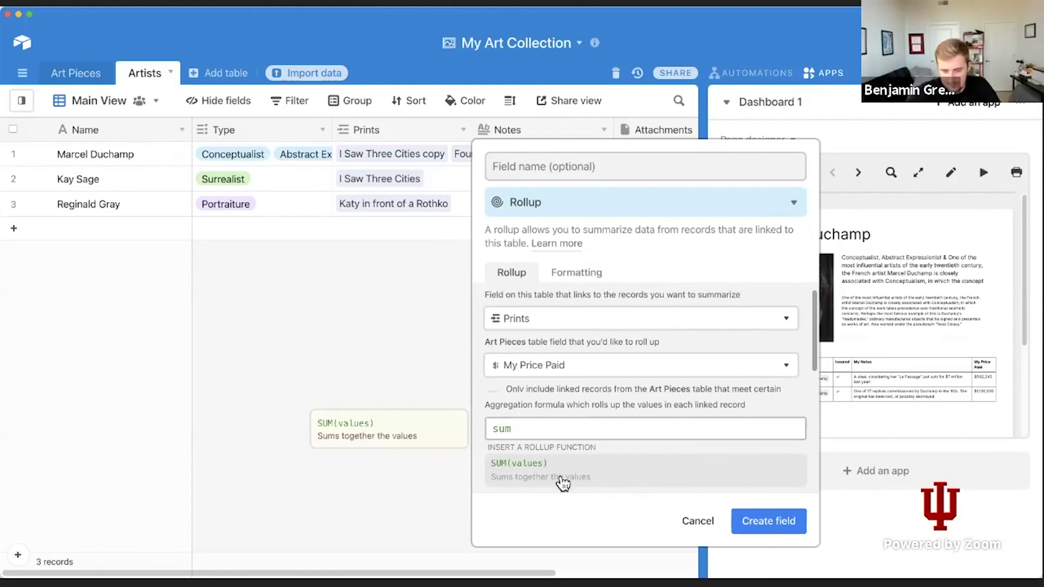
left_click(562, 482)
left_click(787, 473)
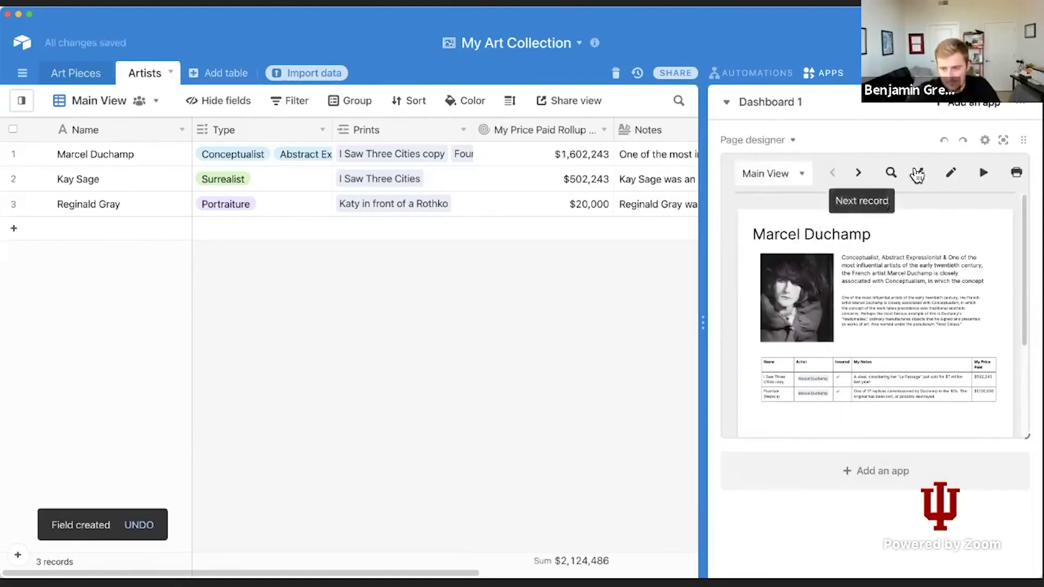
Add the My Price Paid Rollup field to the page layout at X 670, Y 970 and set its font size to 25.
left_click(1003, 141)
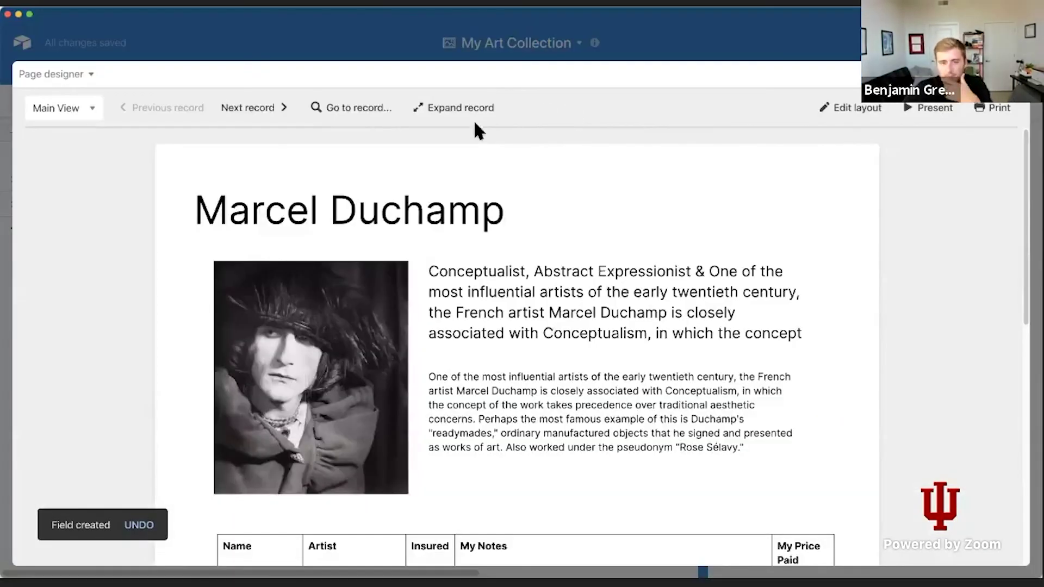
left_click(834, 107)
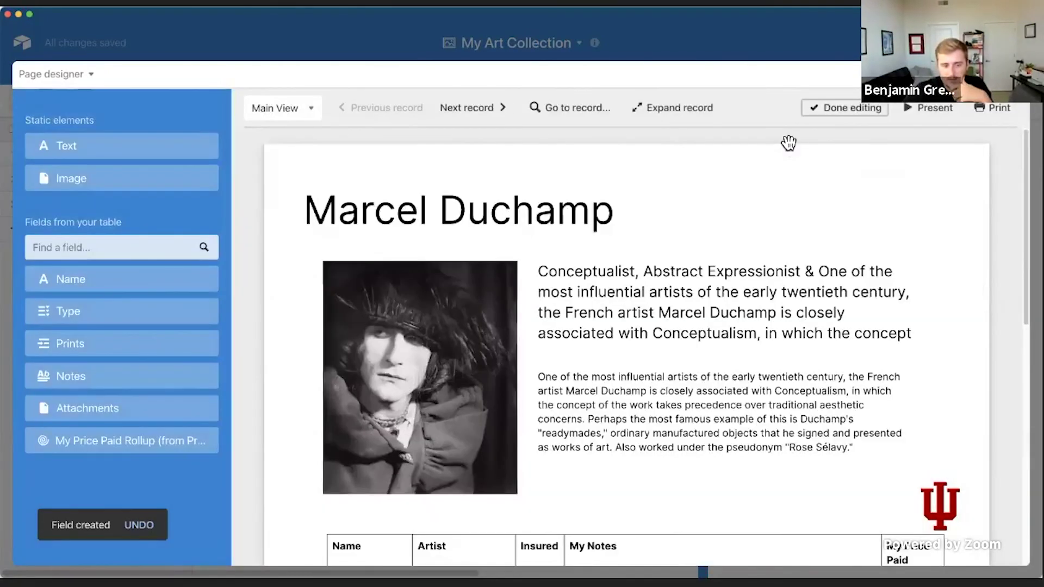
scroll(788, 143, "down", 10)
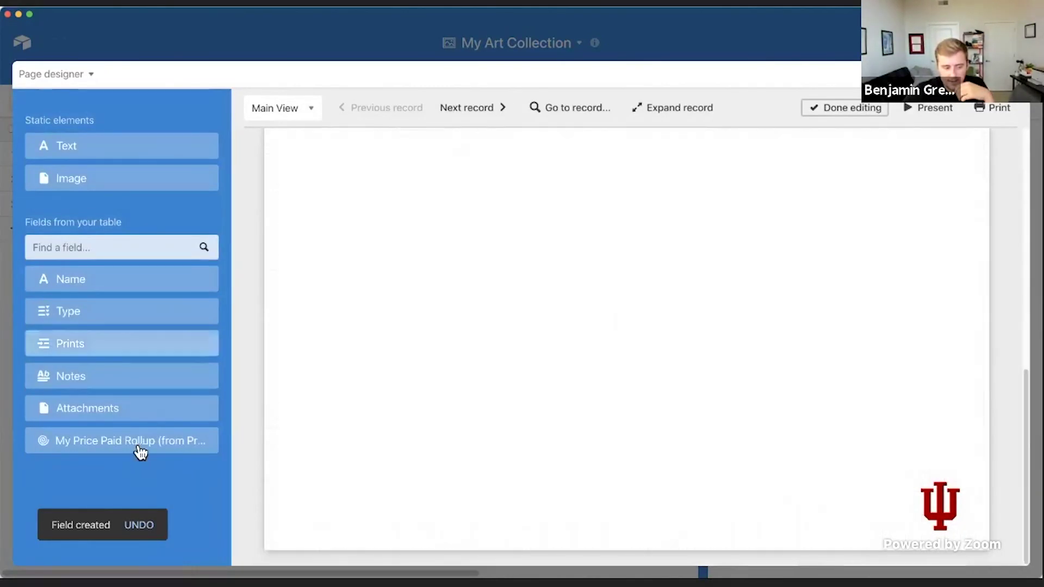
left_click(139, 446)
left_click_drag(631, 325, 839, 387)
left_click(84, 527)
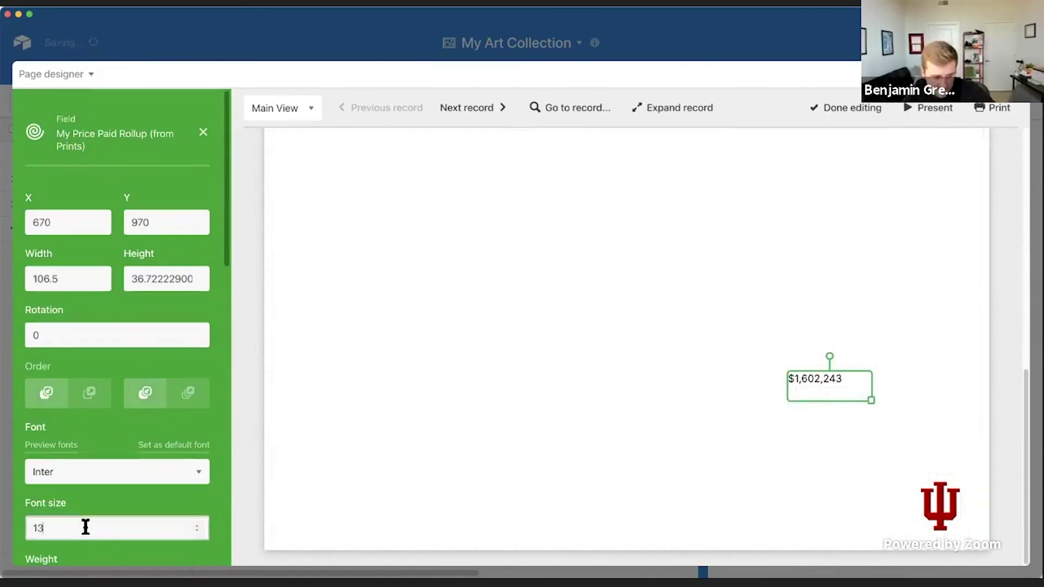
left_click(196, 523)
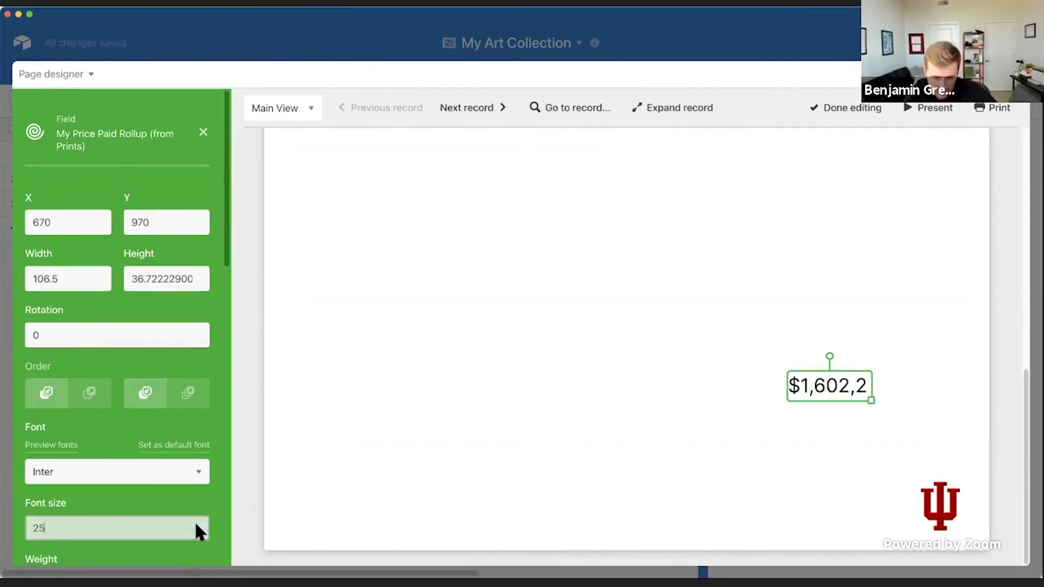
Enlarge the My Price Paid Rollup element to font size 29 and 160 by 50, placed at X 690, Y 1040.
left_click(780, 461)
mouse_move(820, 396)
left_mouse_down()
mouse_move(719, 395)
mouse_move(846, 426)
mouse_move(841, 410)
mouse_move(816, 409)
left_mouse_up()
left_click_drag(757, 387, 918, 458)
left_click(328, 178)
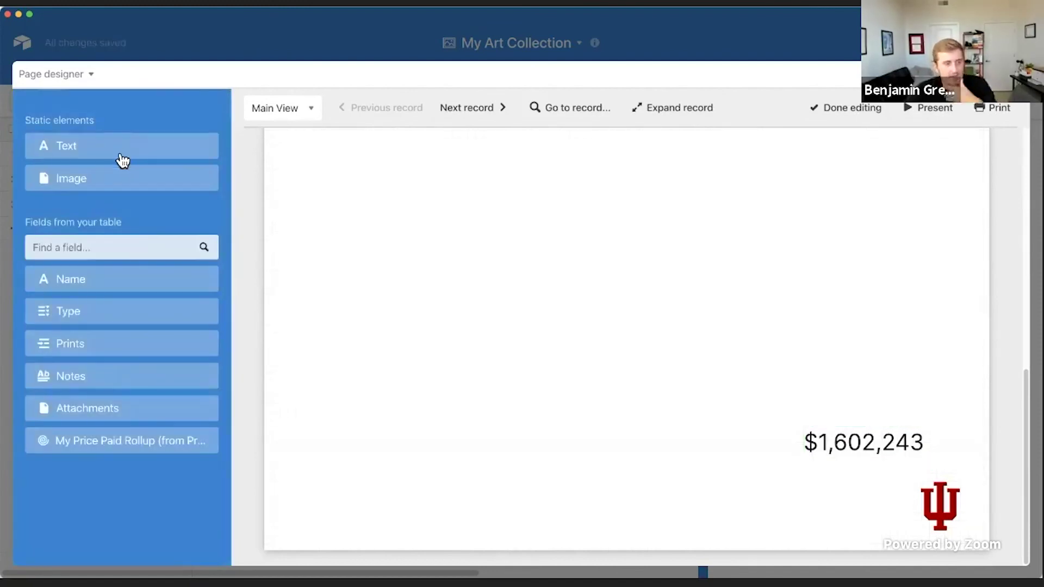
Add a static text element to the page with the content "Total Price Paid:".
left_click(125, 158)
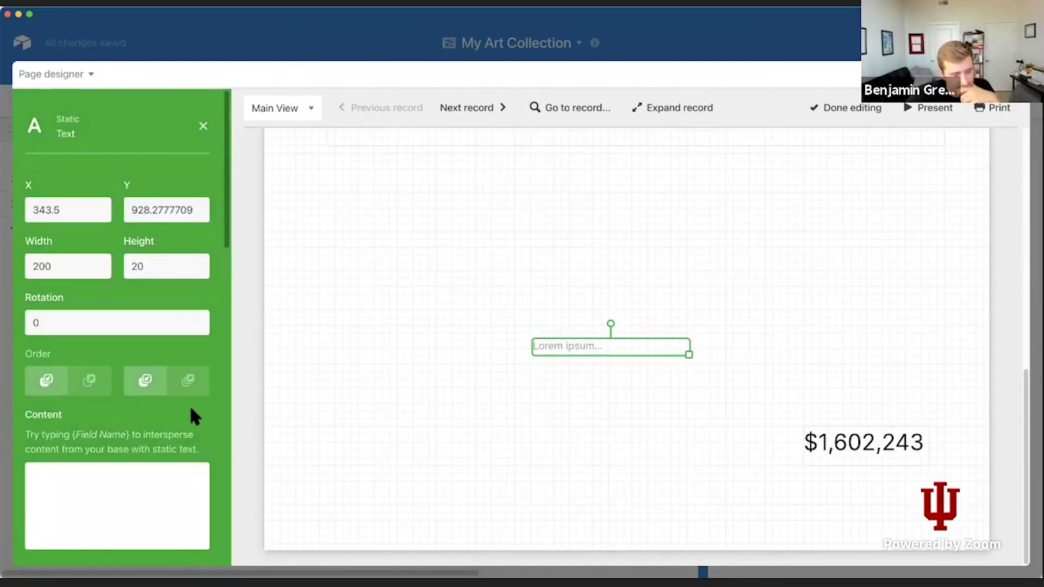
scroll(150, 443, "down", 4)
scroll(150, 446, "up", 4)
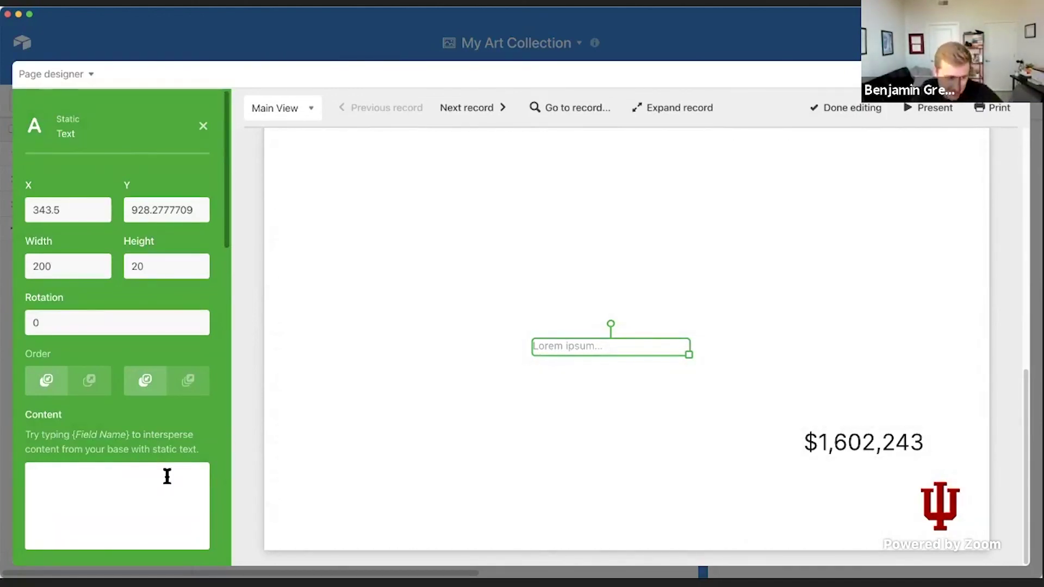
left_click(82, 490)
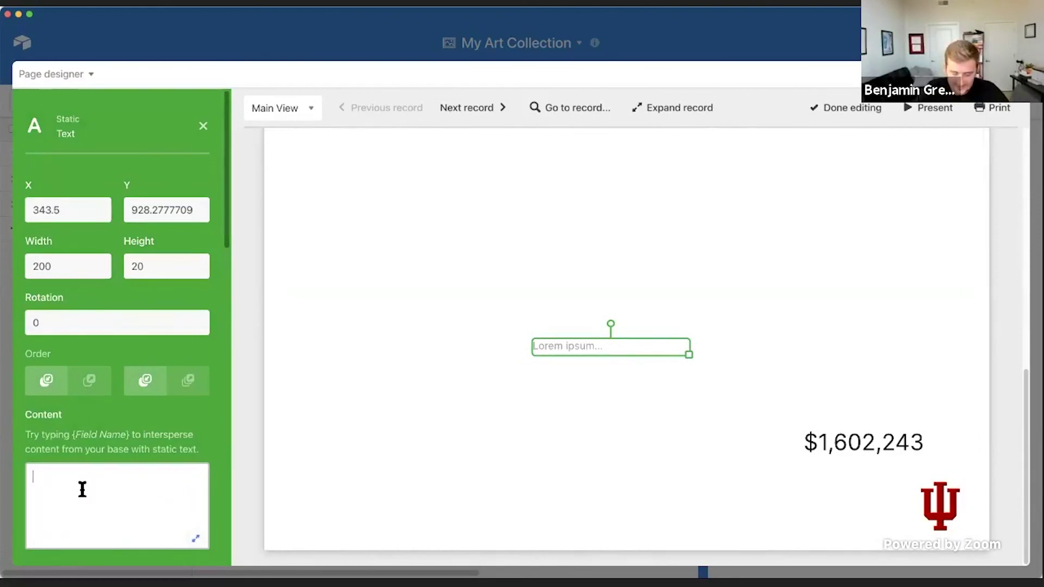
type("Total Price Paid:")
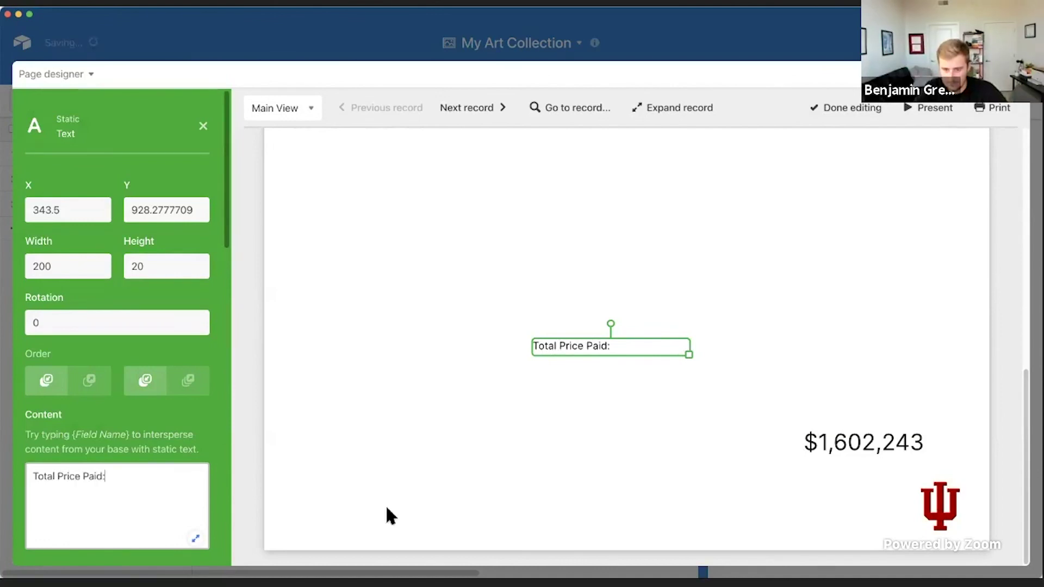
Set the "Total Price Paid:" text to font size 21, fit its box, and place it before the rollup amount at X 510, Y 1050.
left_click_drag(686, 353, 618, 365)
scroll(165, 403, "down", 3)
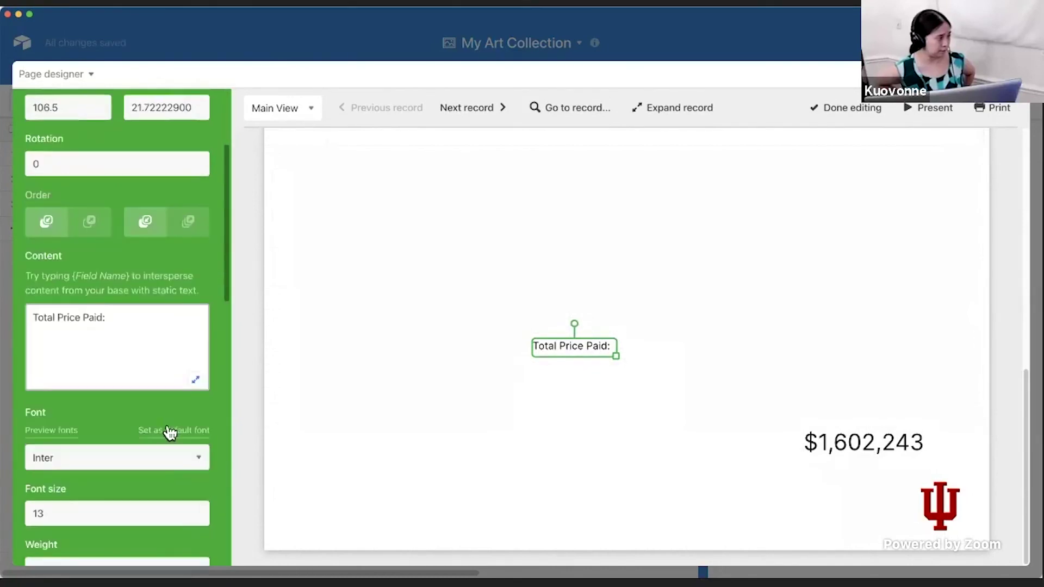
left_click(197, 511)
left_click_drag(615, 356, 669, 370)
left_click_drag(601, 351, 734, 445)
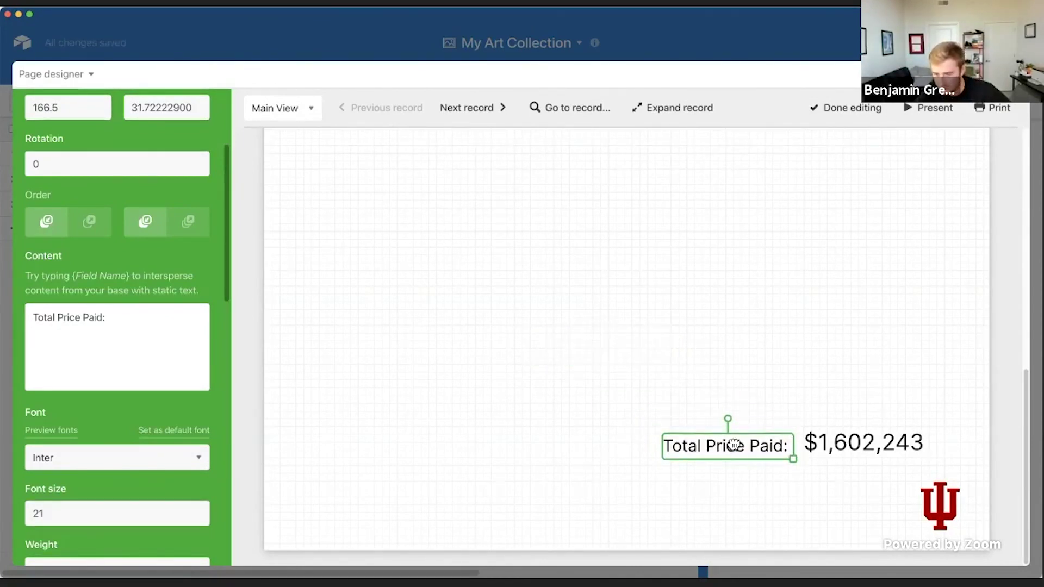
left_click(835, 369)
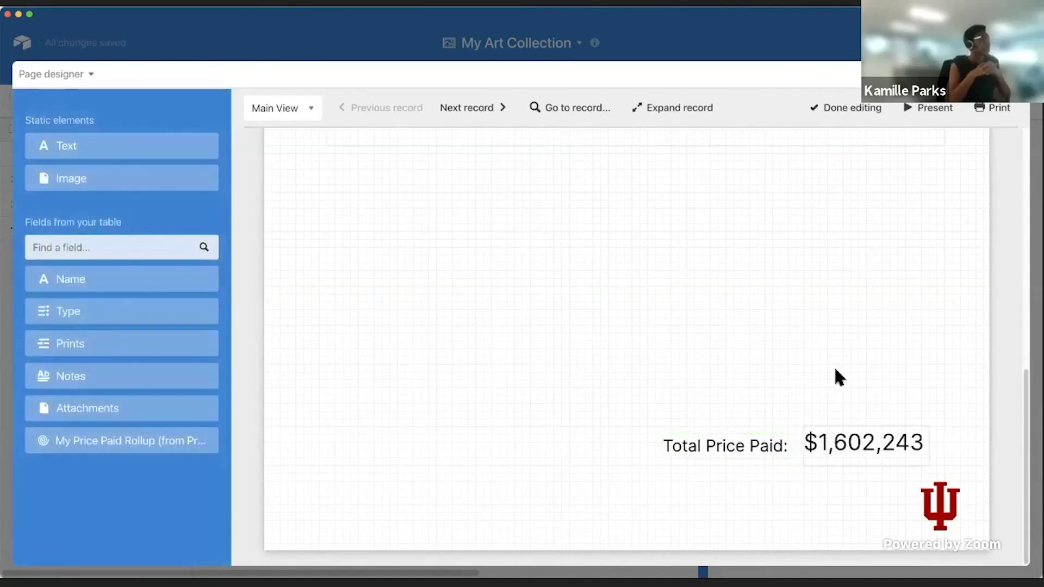
Copy the rollup field's name and append it in braces to the label text as {My Price Paid Rollup (from Prints)}.
left_click(733, 448)
left_click(154, 480)
left_click(885, 436)
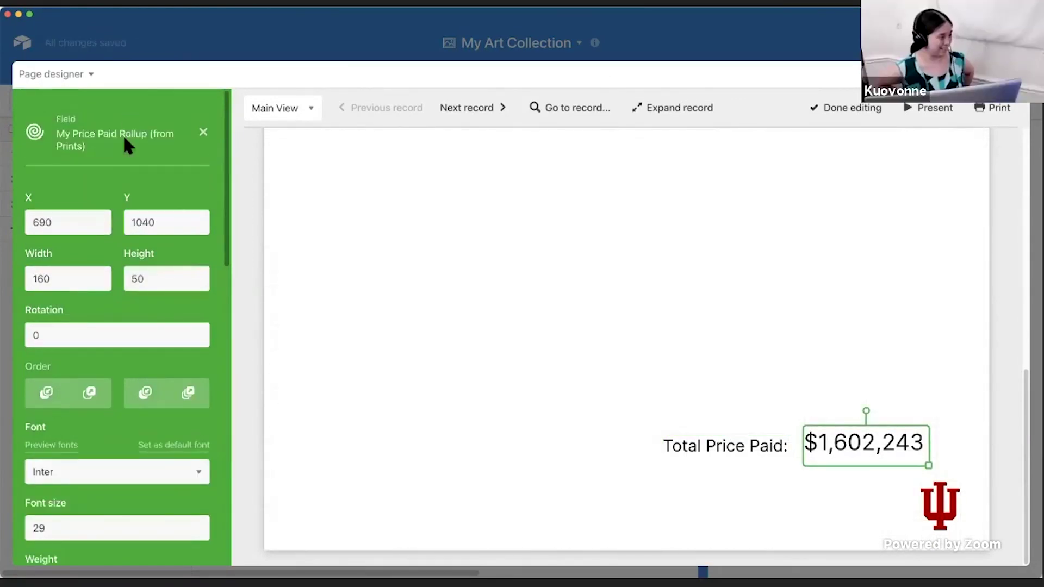
triple_click(78, 135)
key("super+c")
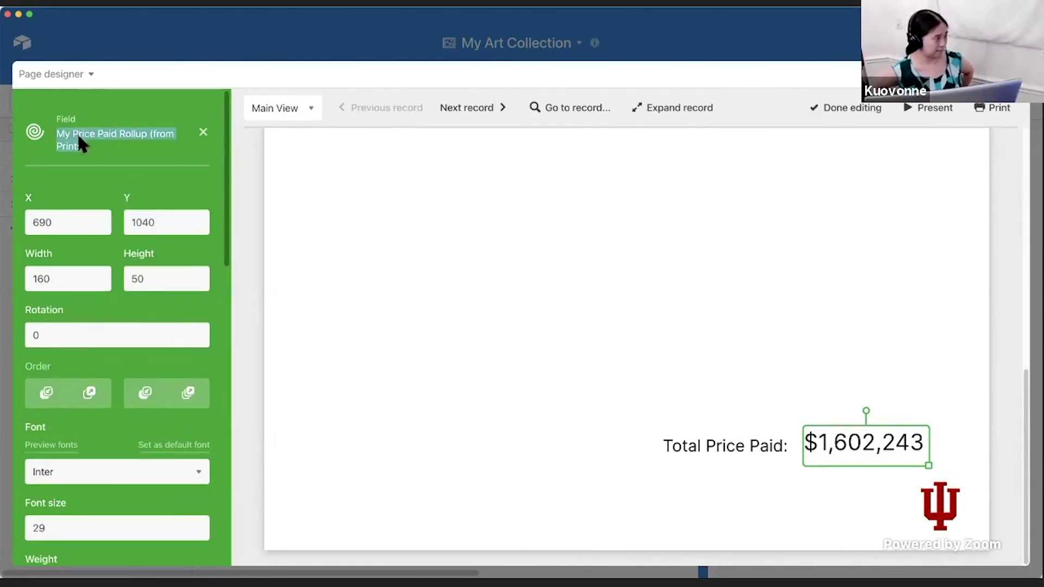
left_click(738, 443)
left_click(165, 468)
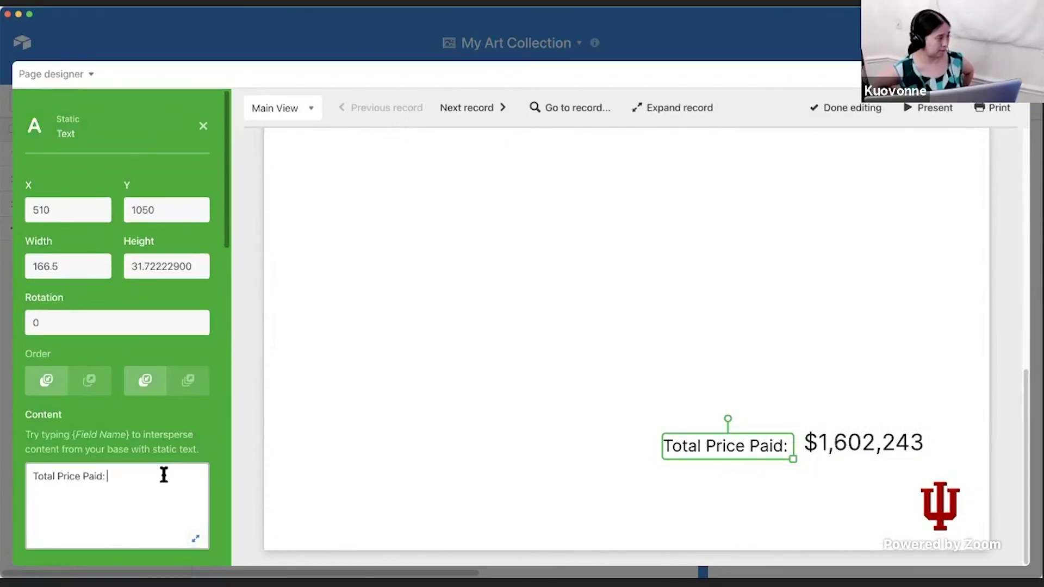
type("{")
key("super+v")
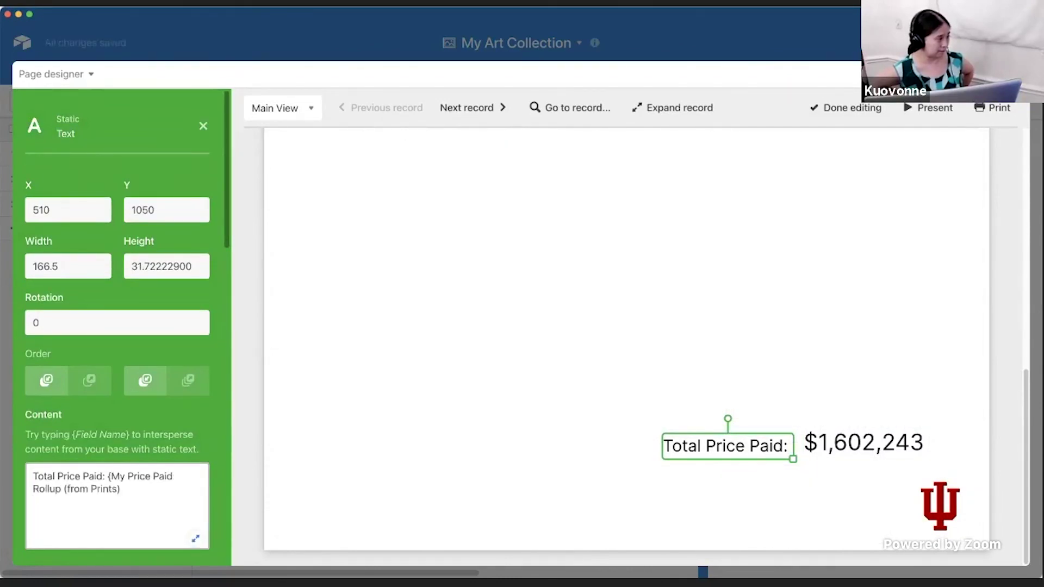
type("}")
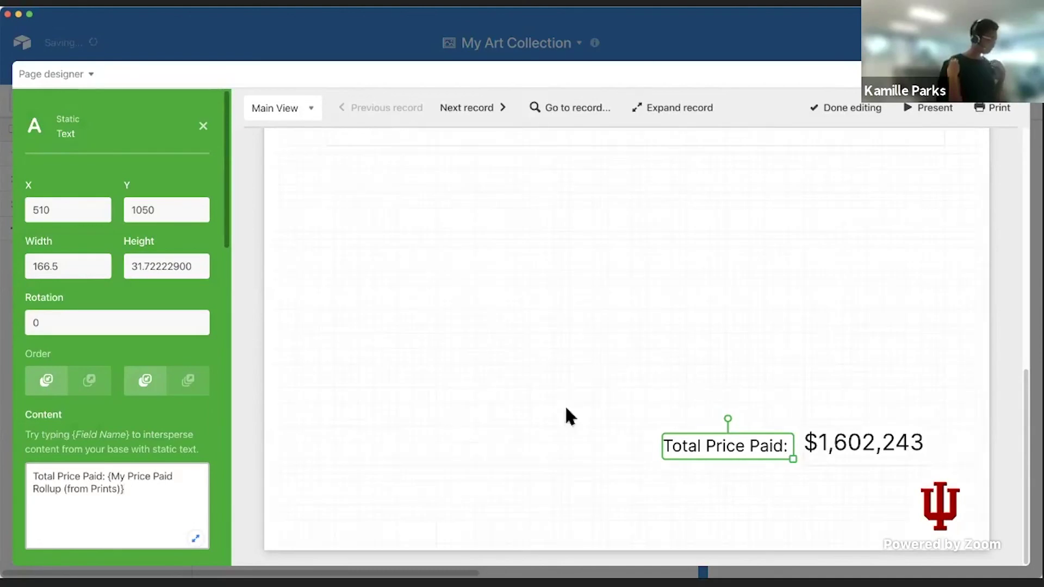
Delete the separate rollup element and fit the combined total text to 280 by 30 at X 610, Y 1060.
left_click_drag(706, 455, 522, 451)
left_click_drag(592, 447, 686, 453)
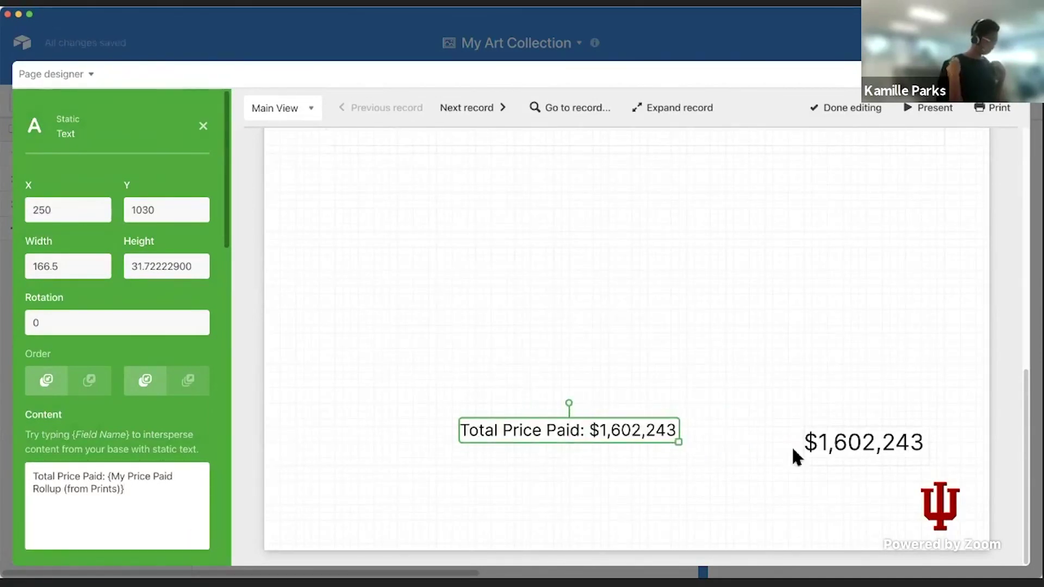
left_click(867, 442)
key("BackSpace")
left_click_drag(611, 431, 897, 459)
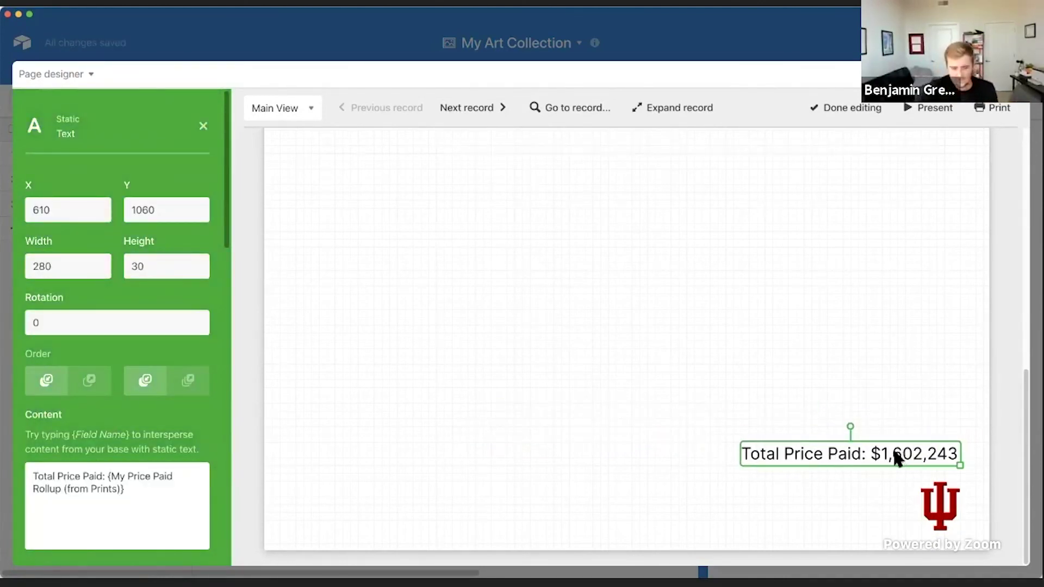
Examine the total text element's formatting options, from rotation and alignment to padding and borders.
scroll(109, 380, "down", 3)
scroll(72, 318, "up", 3)
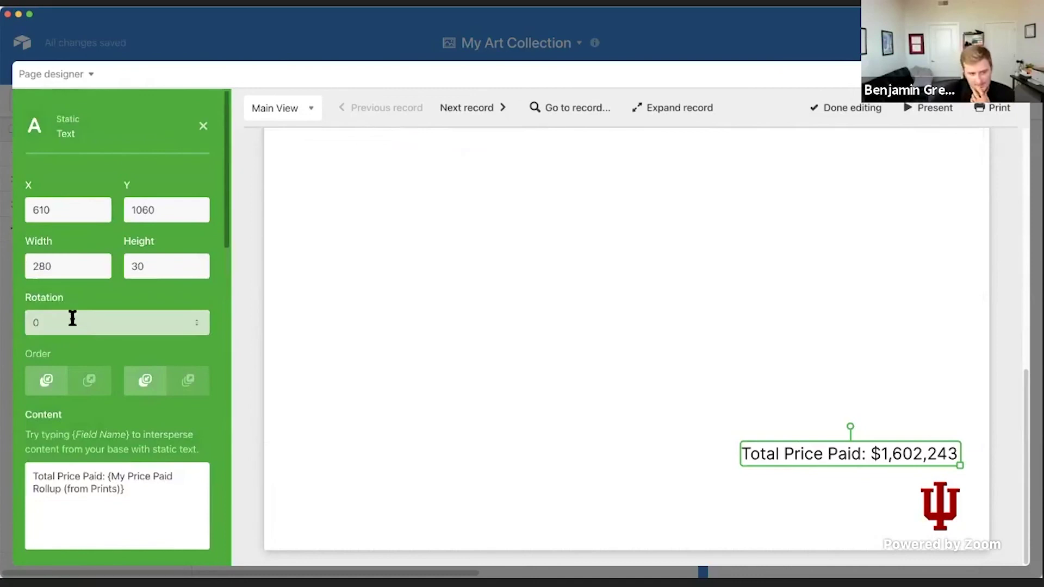
left_click(198, 319)
left_click(197, 326)
scroll(162, 357, "down", 1)
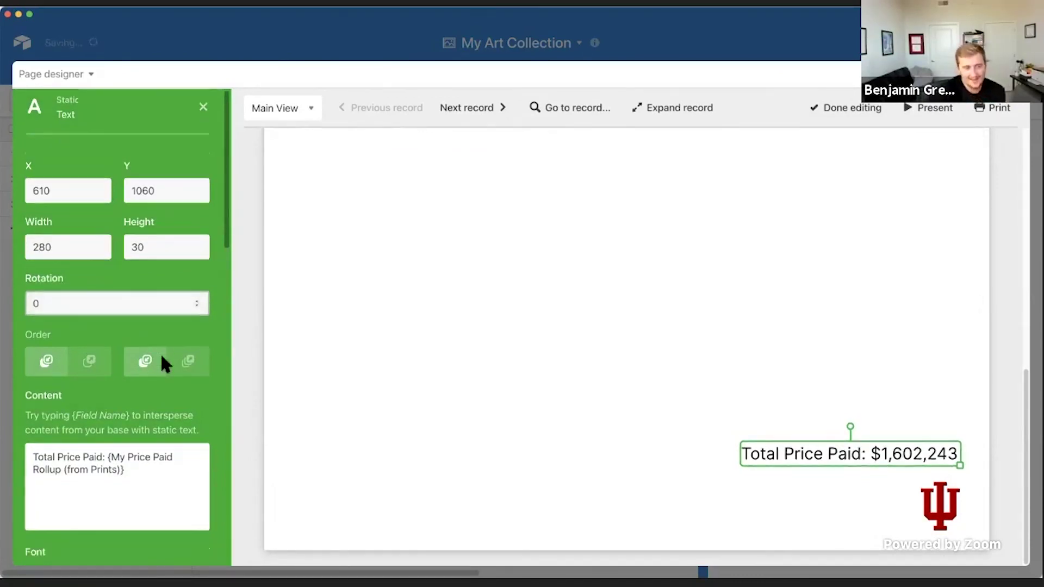
scroll(160, 353, "down", 8)
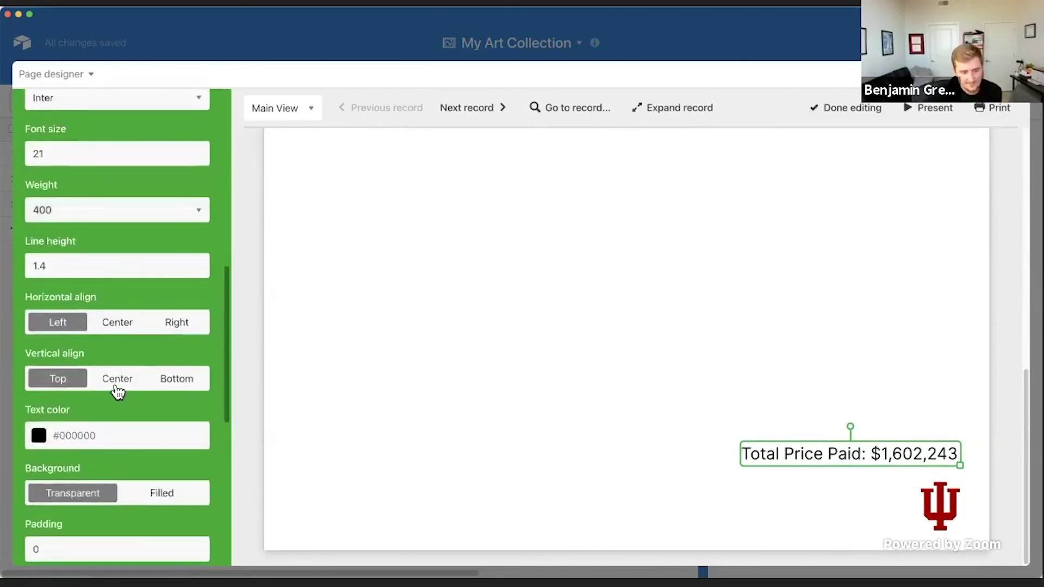
scroll(118, 392, "down", 8)
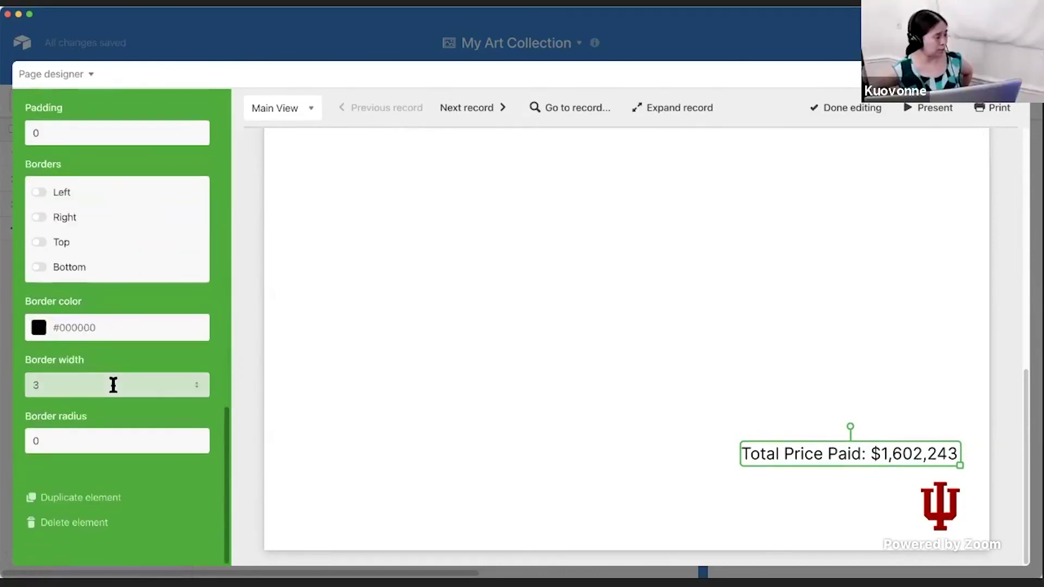
left_click(459, 331)
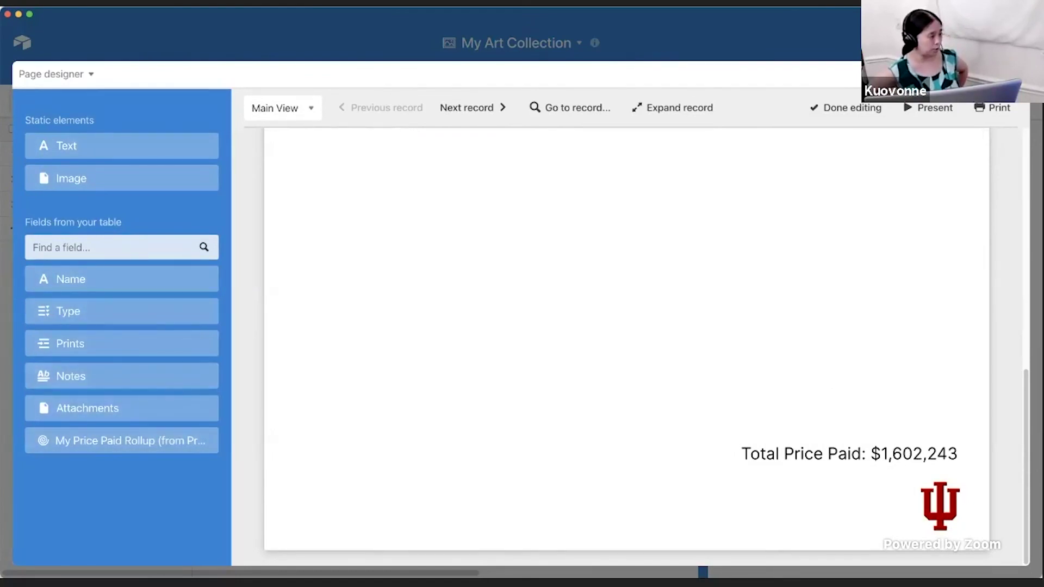
Return to the Artists table and set the My Price Paid Rollup field's currency precision to $1.00.
left_click(1016, 74)
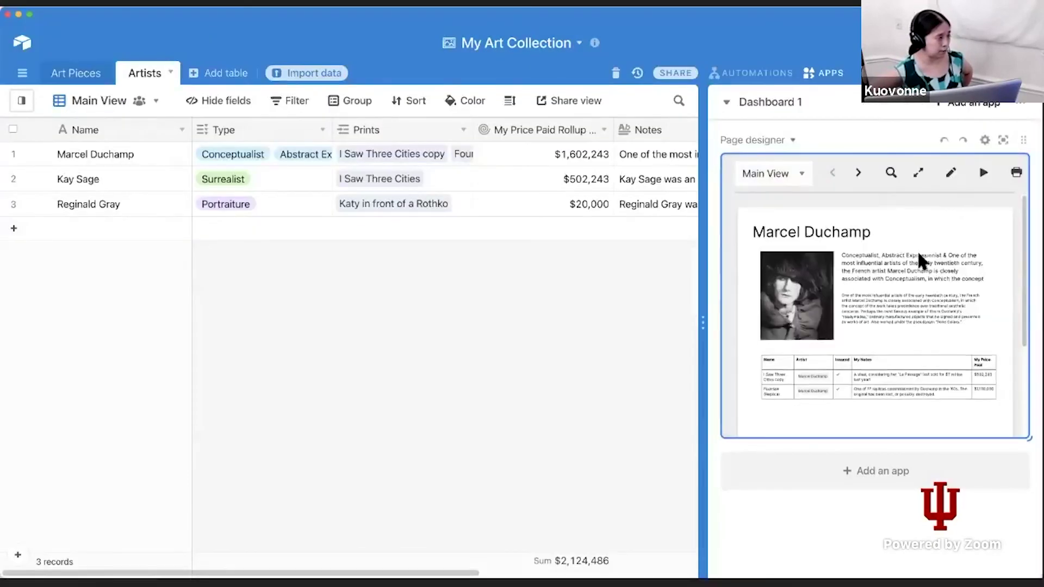
scroll(917, 250, "down", 3)
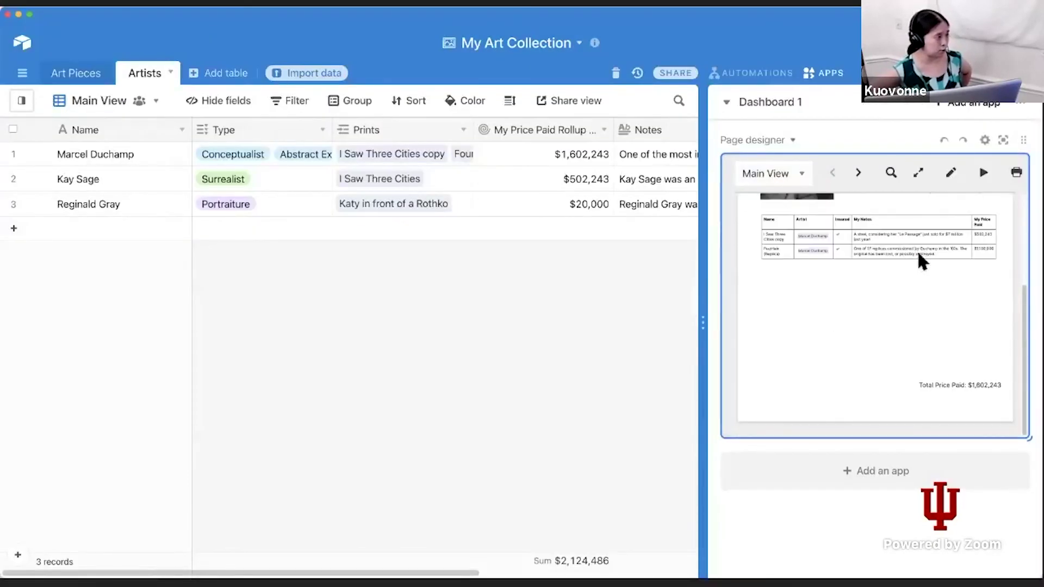
double_click(585, 131)
left_click(325, 275)
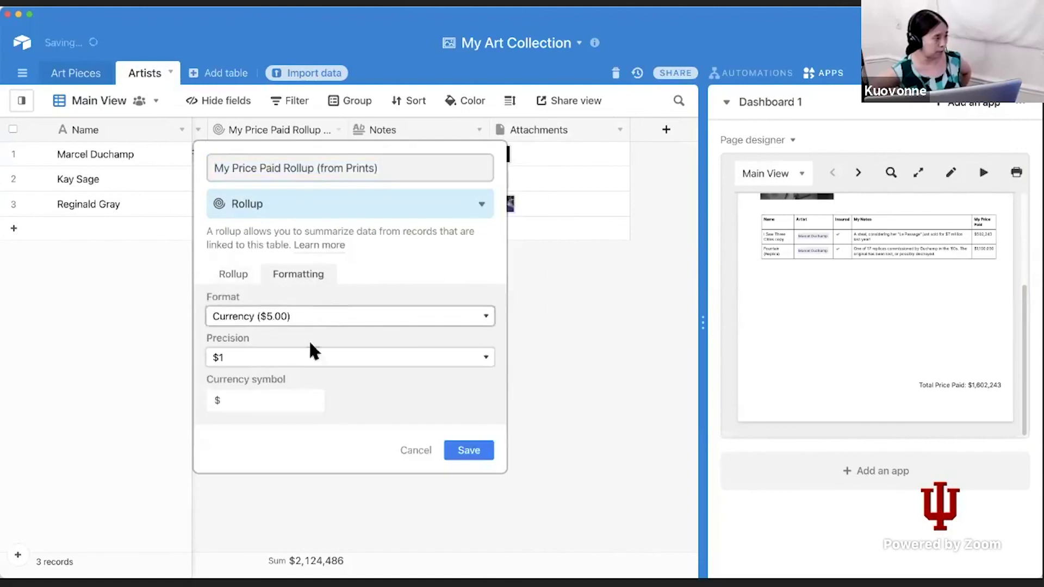
left_click(314, 364)
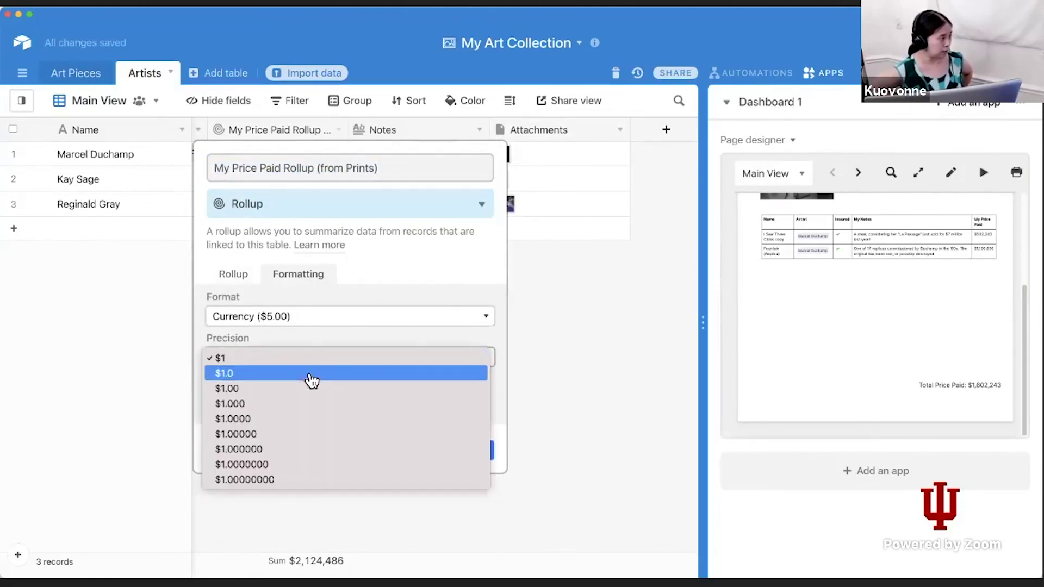
left_click(310, 389)
left_click(477, 456)
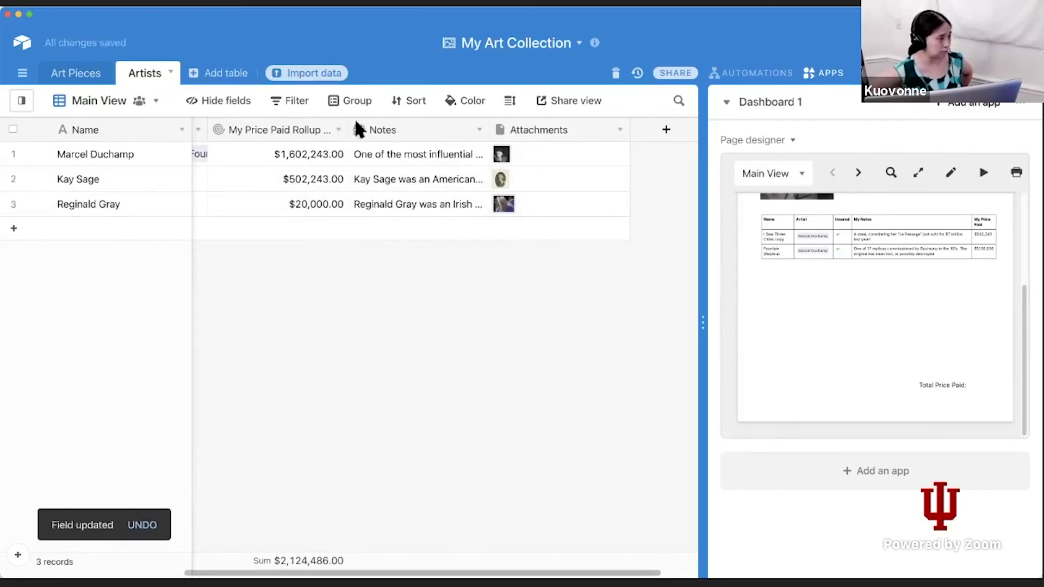
Replace the My Price Paid Rollup field's currency symbol with "Euros: " and save the field.
double_click(333, 129)
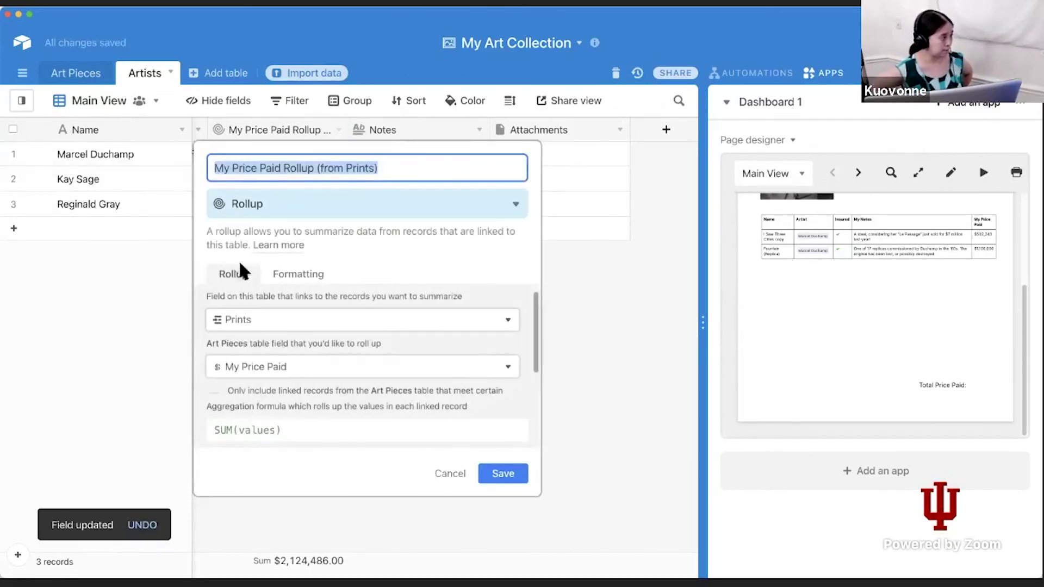
left_click(300, 275)
left_click(230, 400)
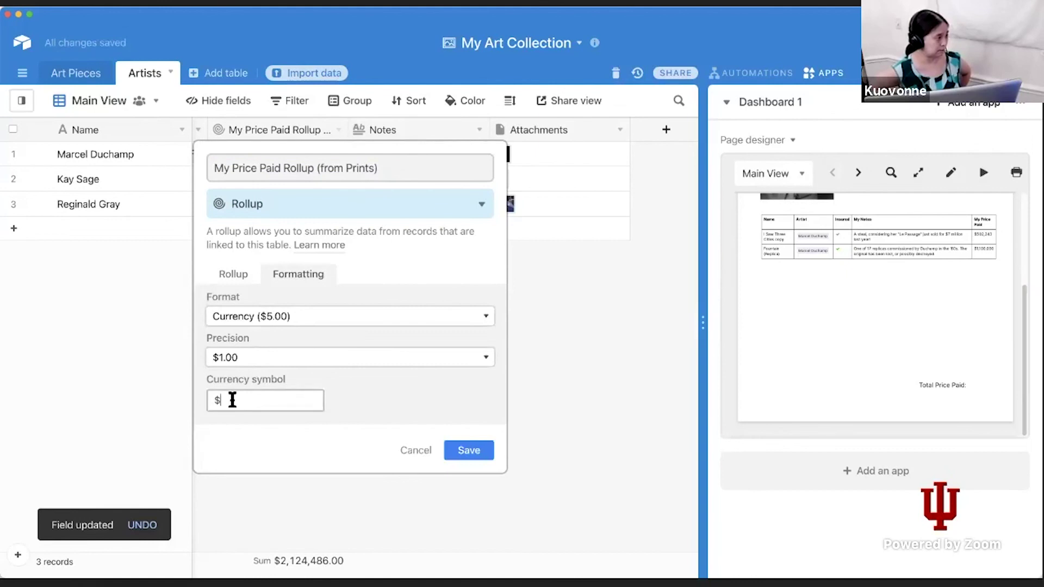
key("BackSpace")
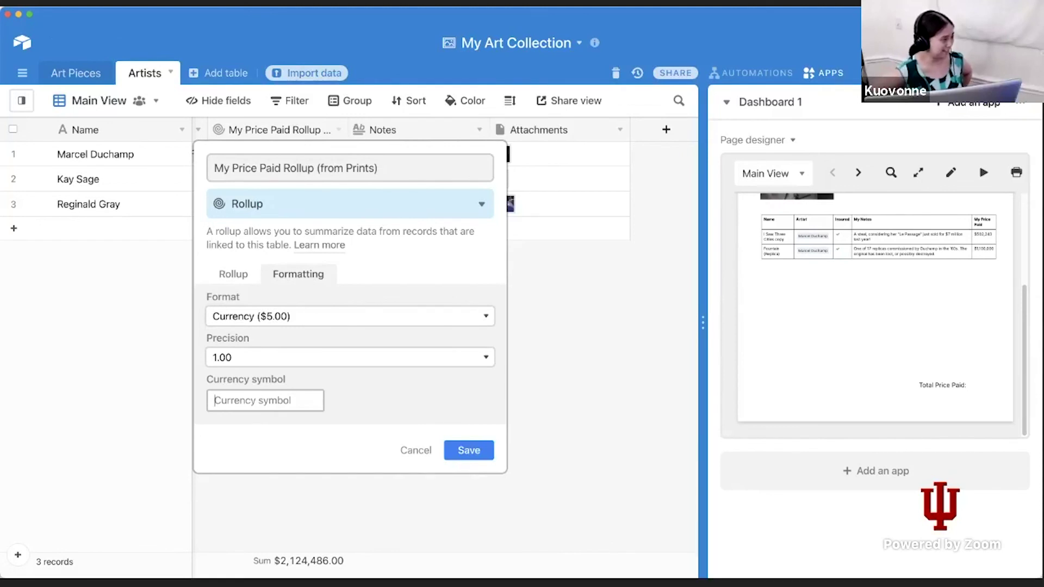
type("Euro")
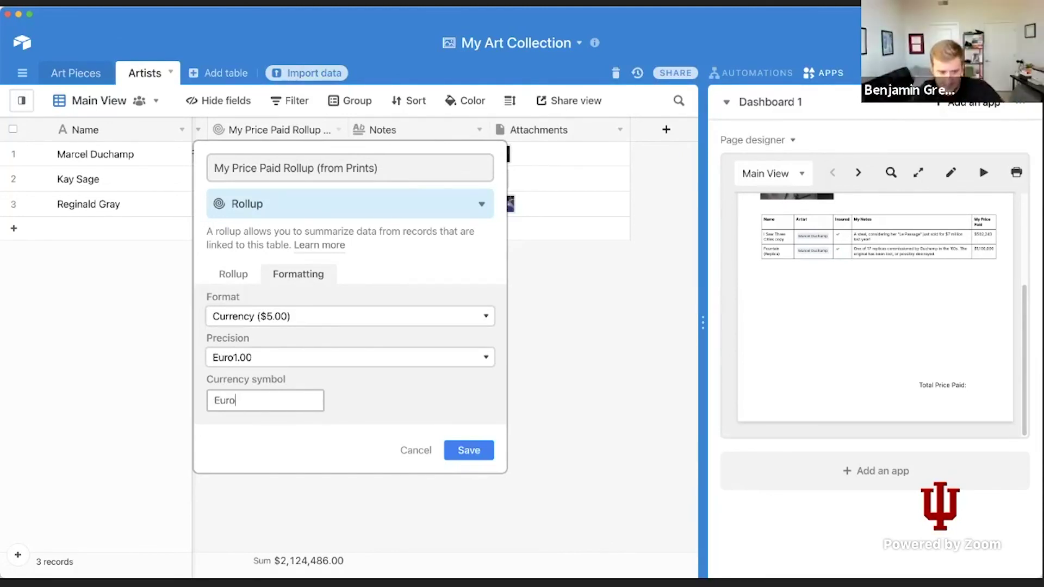
type("s:")
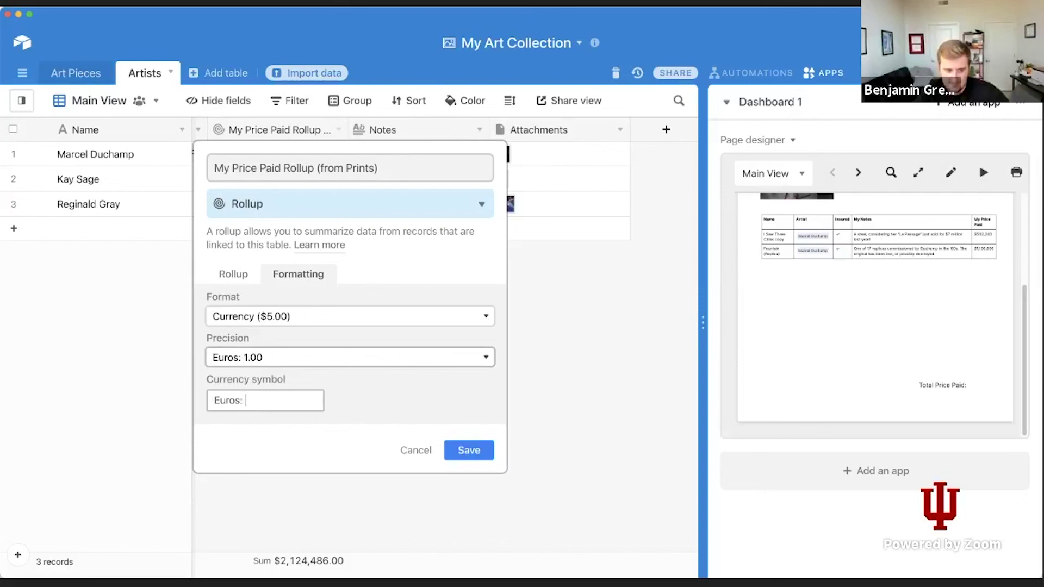
left_click(468, 451)
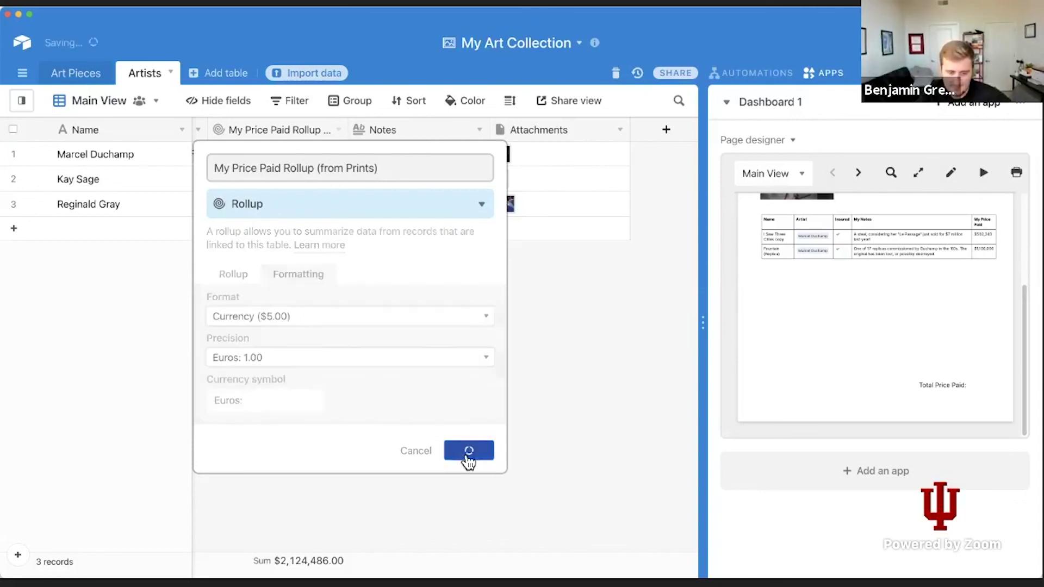
Reopen the page layout for editing and resize the total text to 370 by 40 at X 490, Y 1060.
left_click(950, 387)
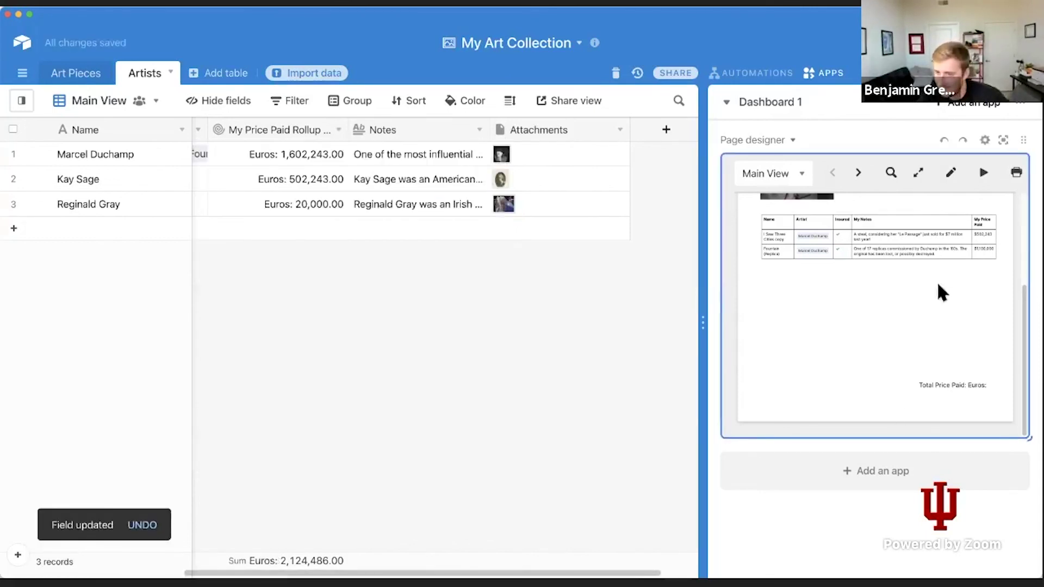
left_click(1003, 139)
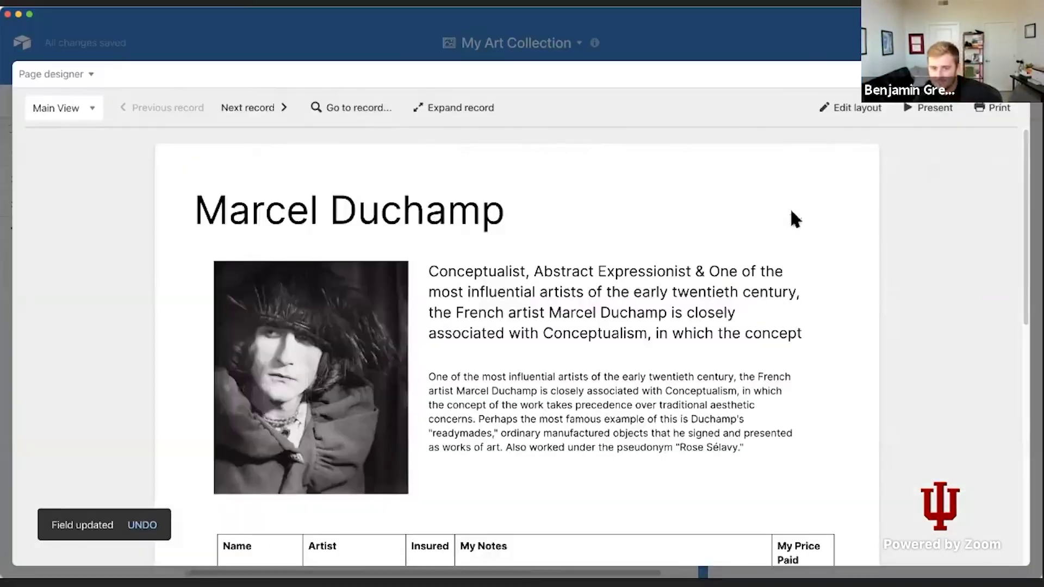
left_click(852, 108)
scroll(771, 345, "down", 10)
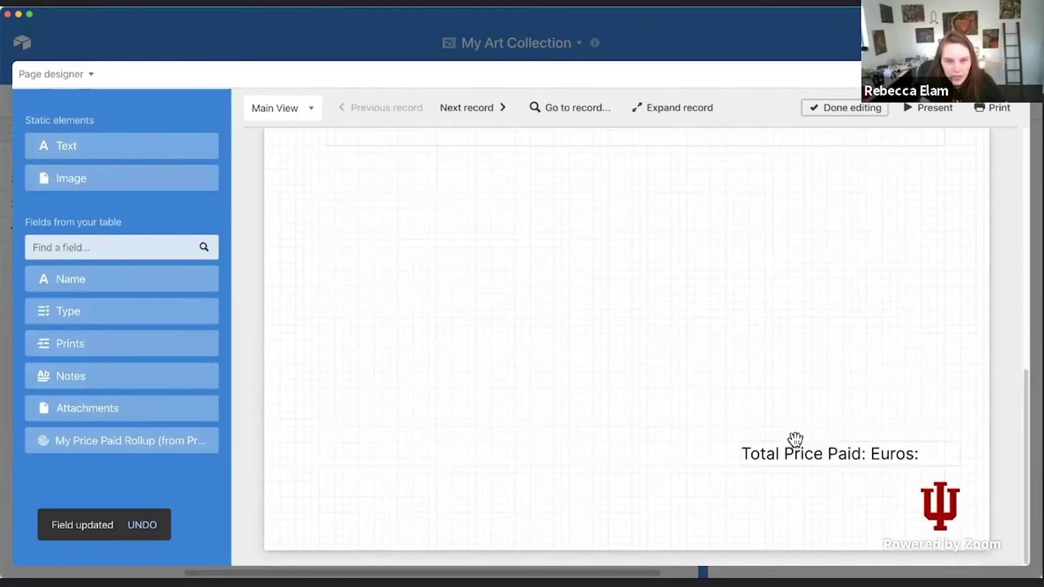
left_click_drag(822, 453, 698, 449)
left_click_drag(862, 466, 924, 468)
mouse_move(855, 454)
left_mouse_down()
mouse_move(880, 461)
mouse_move(871, 466)
left_mouse_up()
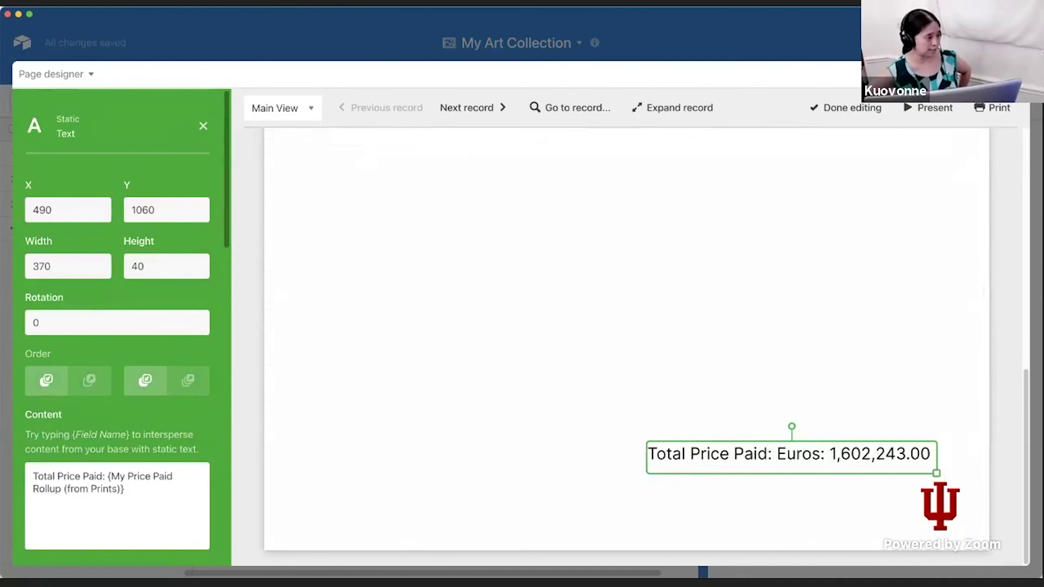
Leave the page layout, change the My Price Paid Rollup field's currency symbol to "$", and save the field.
key("Escape")
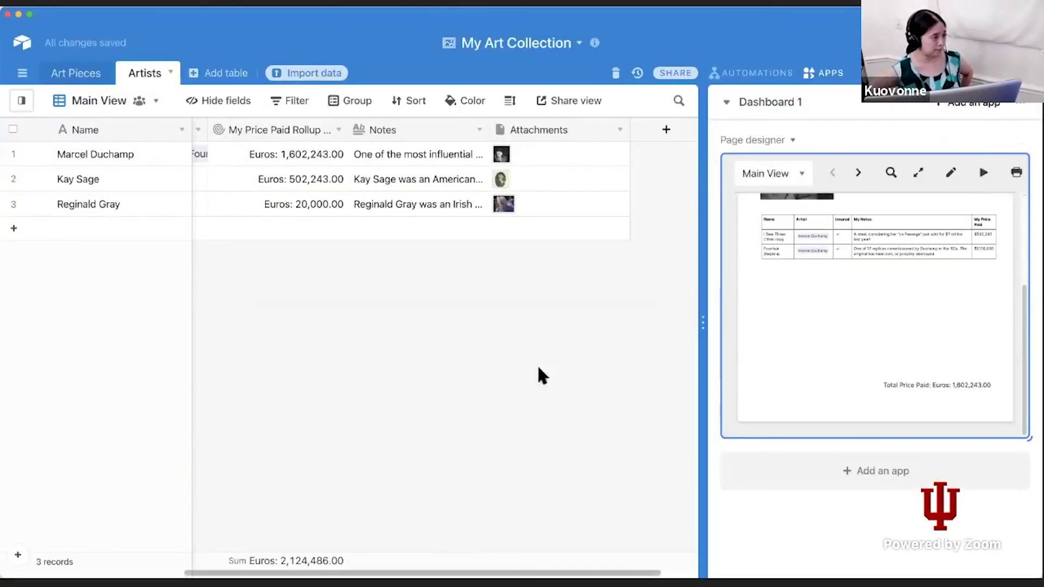
double_click(278, 130)
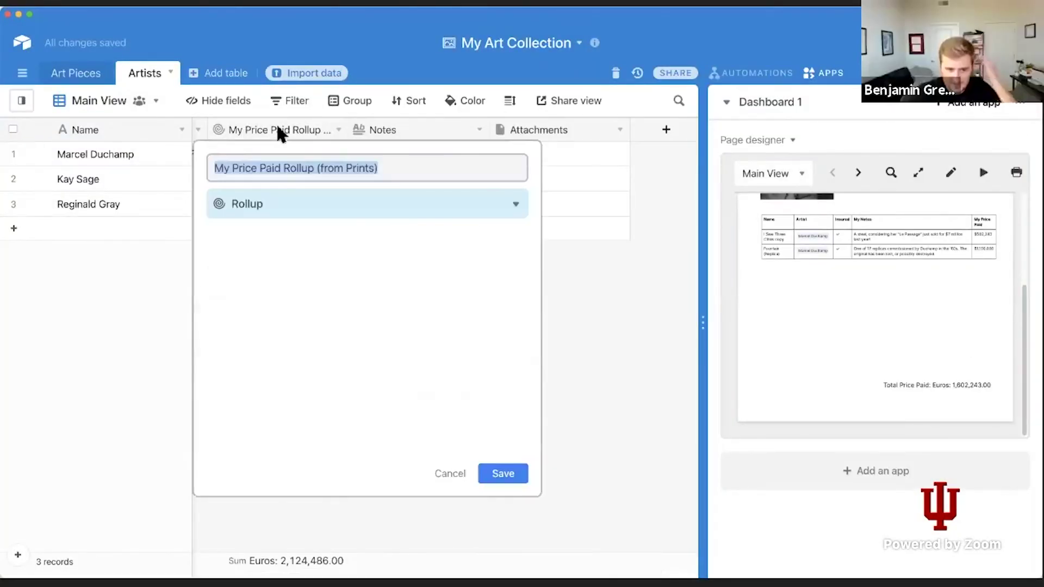
left_click(297, 274)
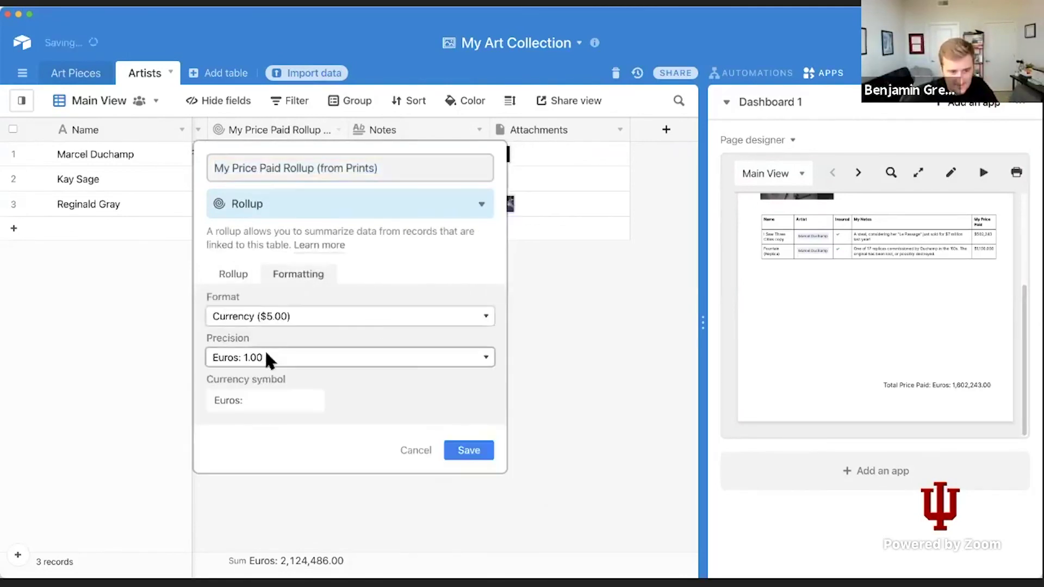
triple_click(261, 411)
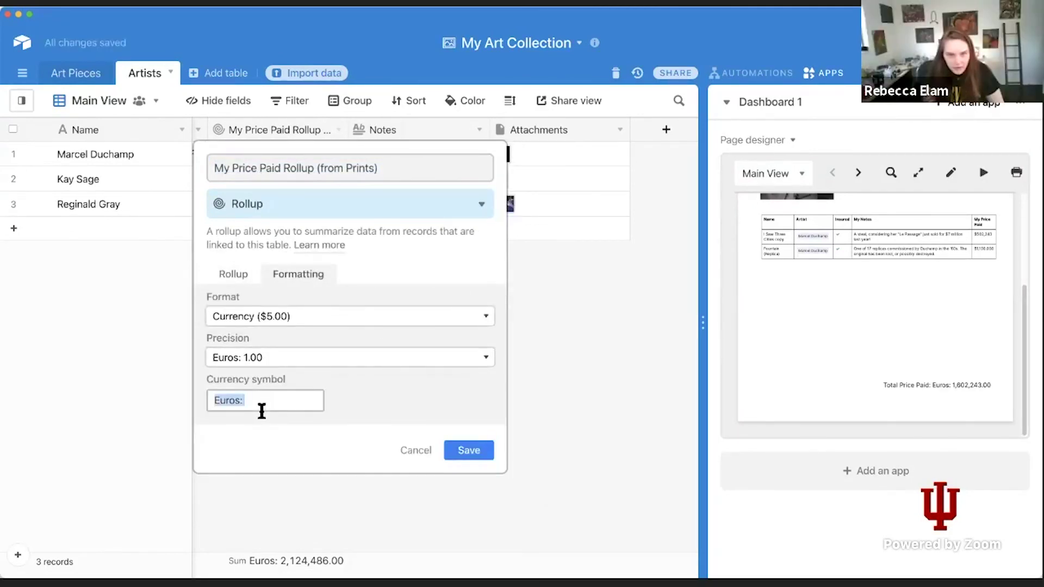
type("$")
left_click(384, 326)
left_click(384, 326)
left_click(485, 457)
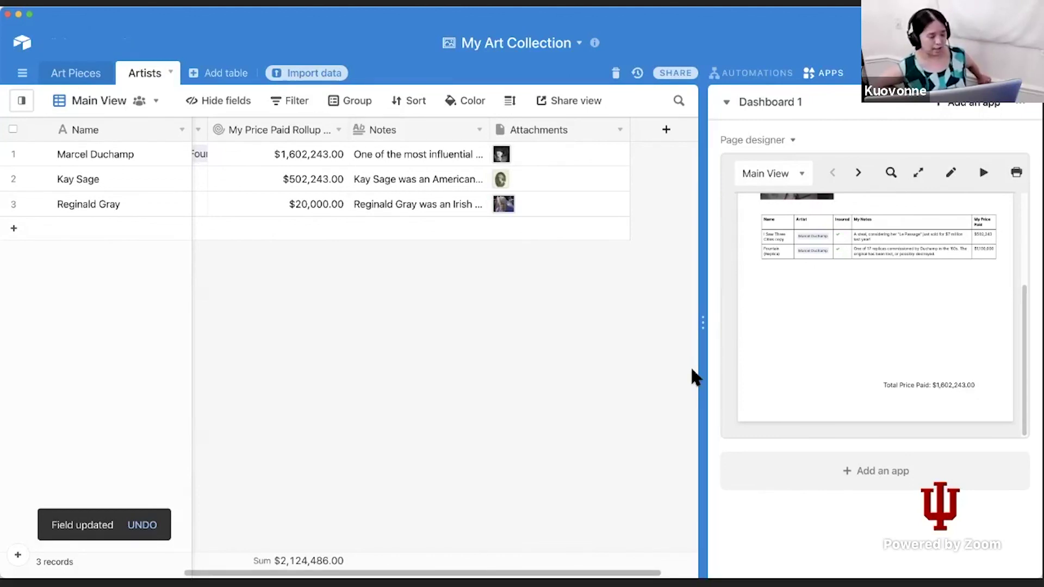
Review the page preview from the artist heading down to the total text, and check the My Price Paid Rollup field's settings.
scroll(948, 313, "up", 3)
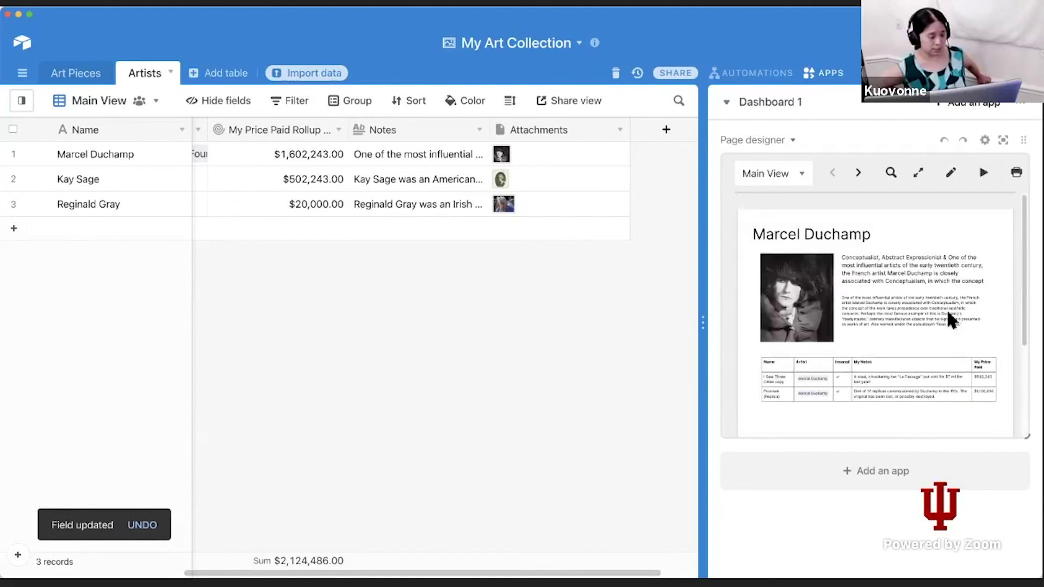
scroll(947, 309, "down", 3)
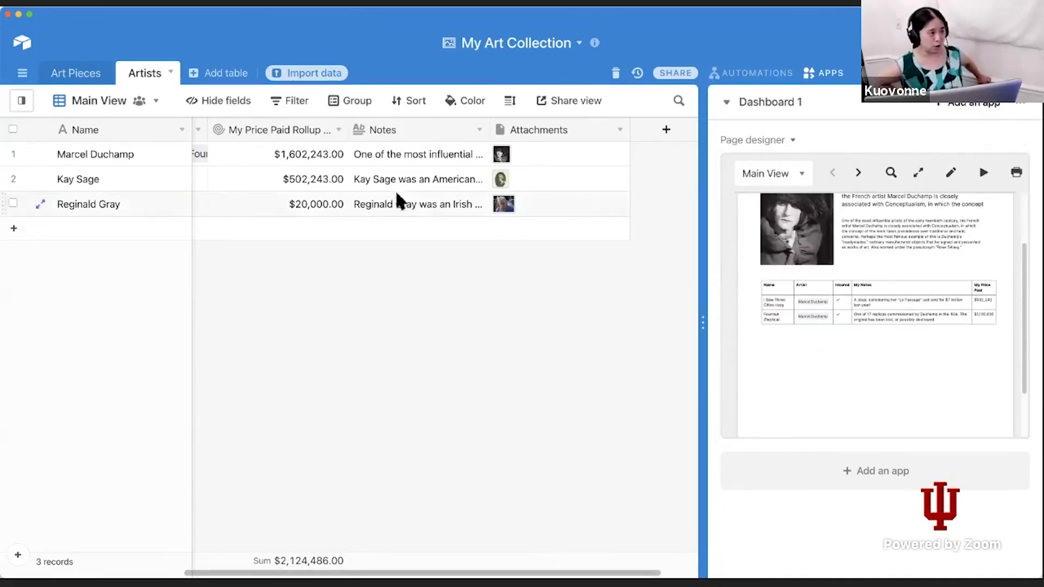
left_click(298, 126)
double_click(298, 126)
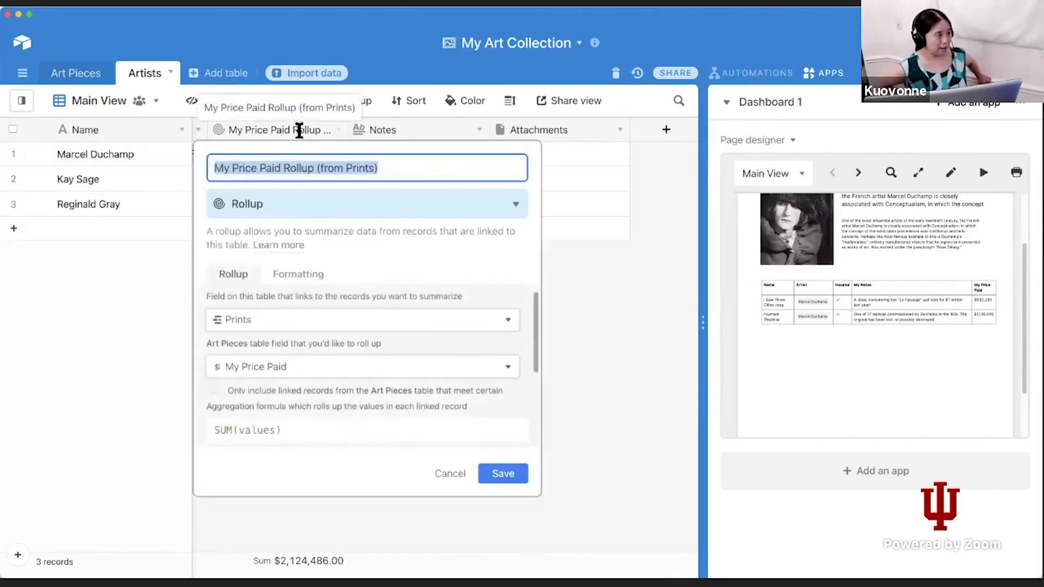
left_click(456, 471)
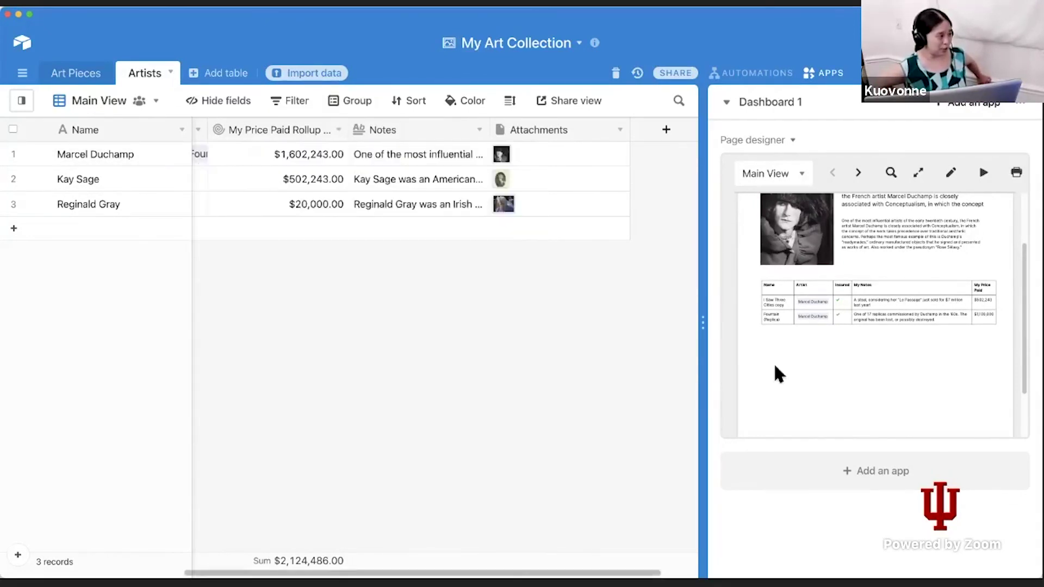
scroll(774, 363, "down", 3)
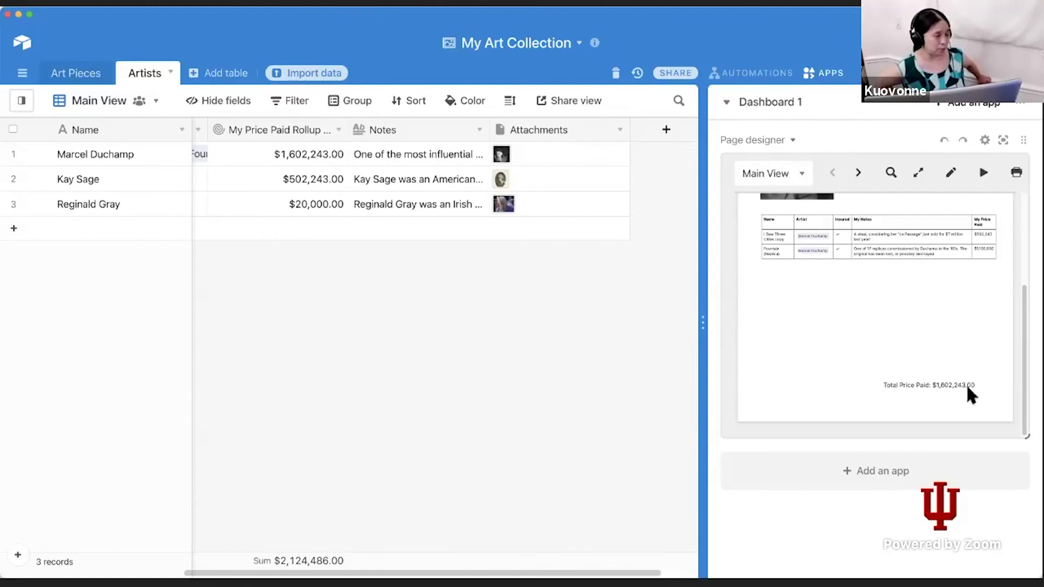
scroll(953, 375, "up", 5)
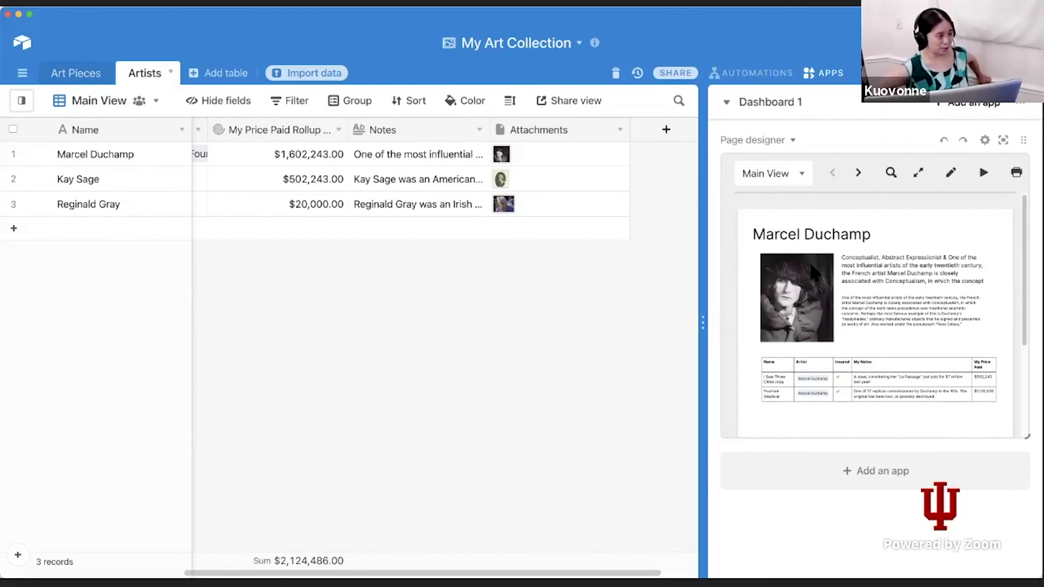
scroll(906, 336, "down", 1)
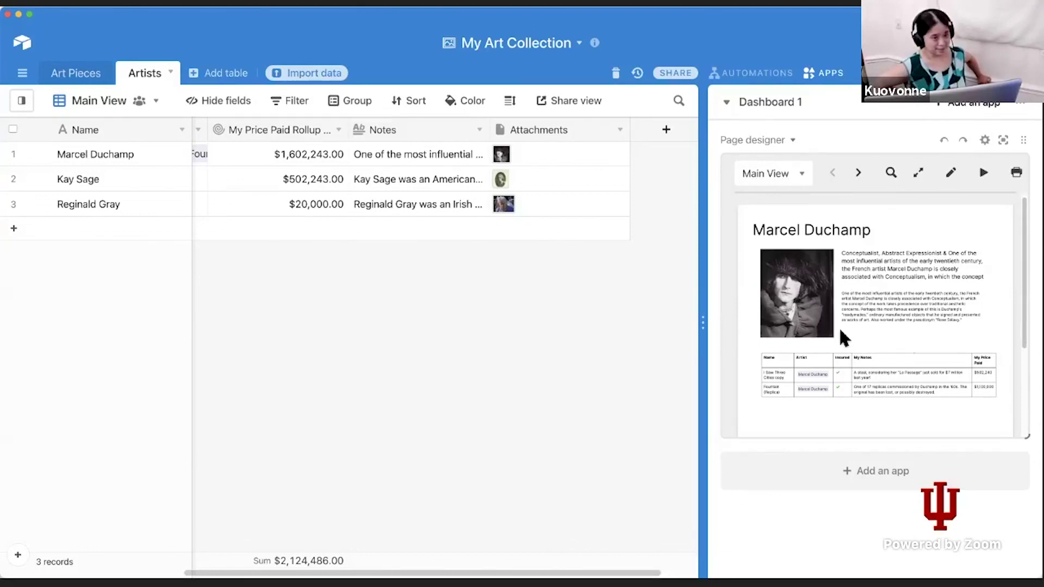
scroll(840, 331, "down", 5)
scroll(841, 332, "up", 3)
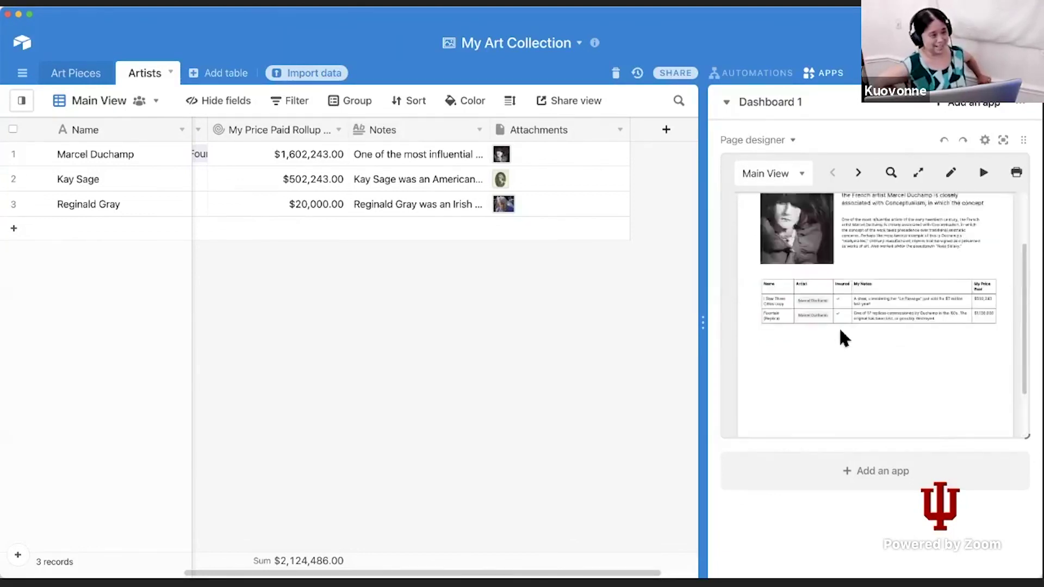
scroll(839, 327, "up", 3)
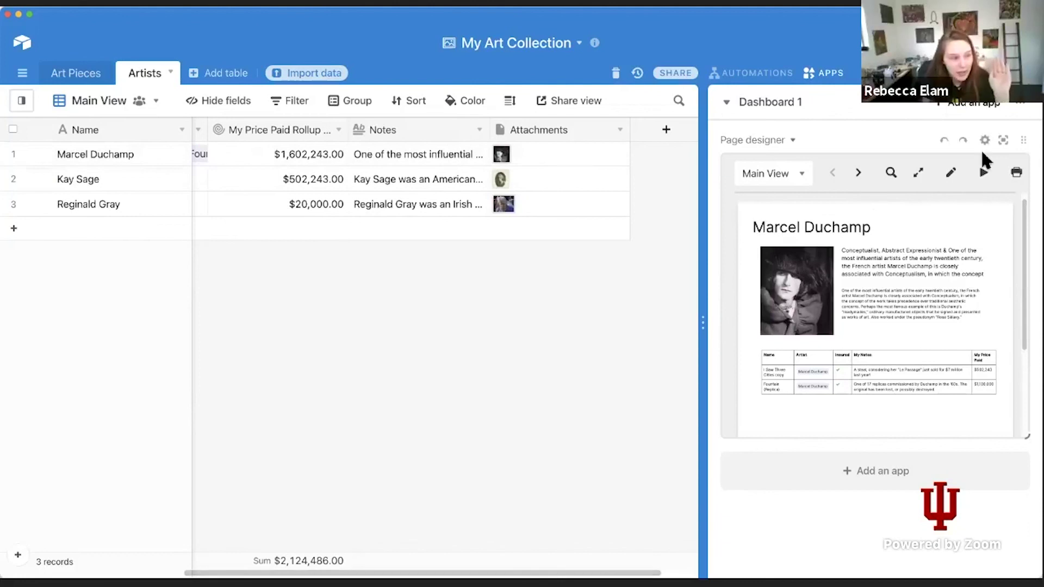
Reopen the page layout for editing and add the Photos column to the Prints table.
left_click(1002, 139)
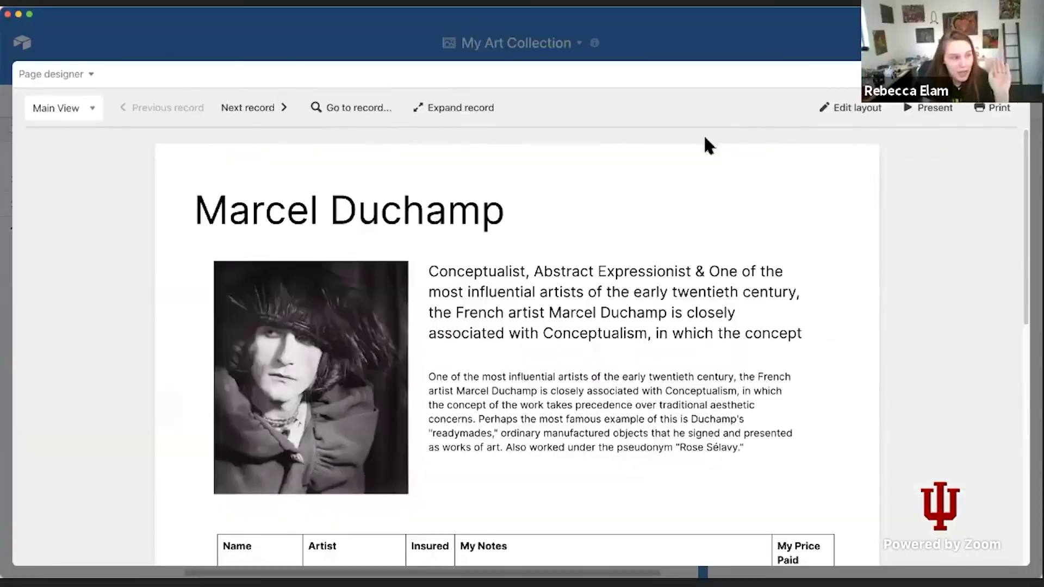
left_click(852, 108)
scroll(255, 329, "down", 2)
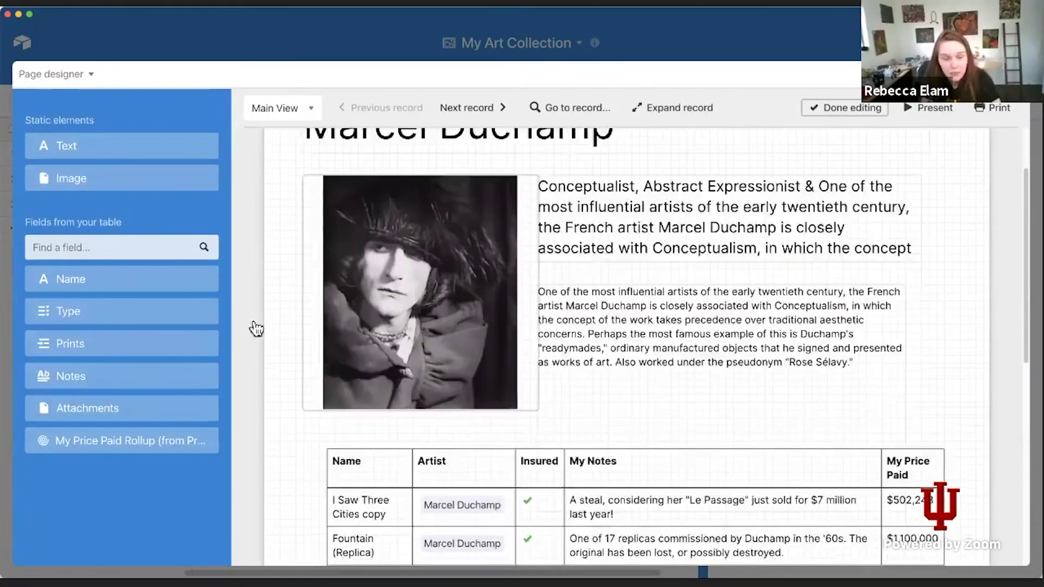
scroll(255, 328, "down", 2)
left_click(366, 402)
scroll(172, 408, "down", 5)
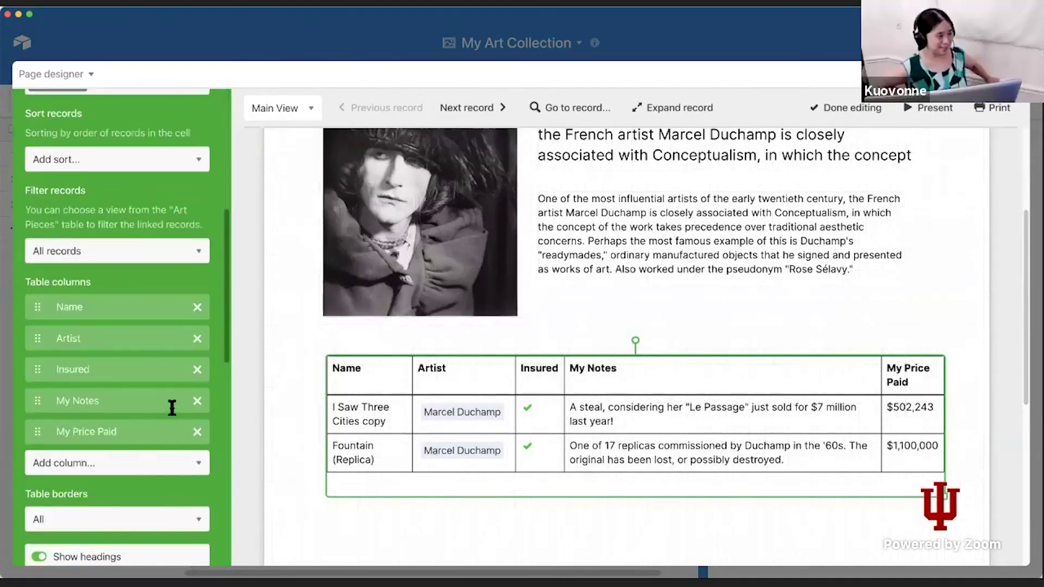
left_click(134, 461)
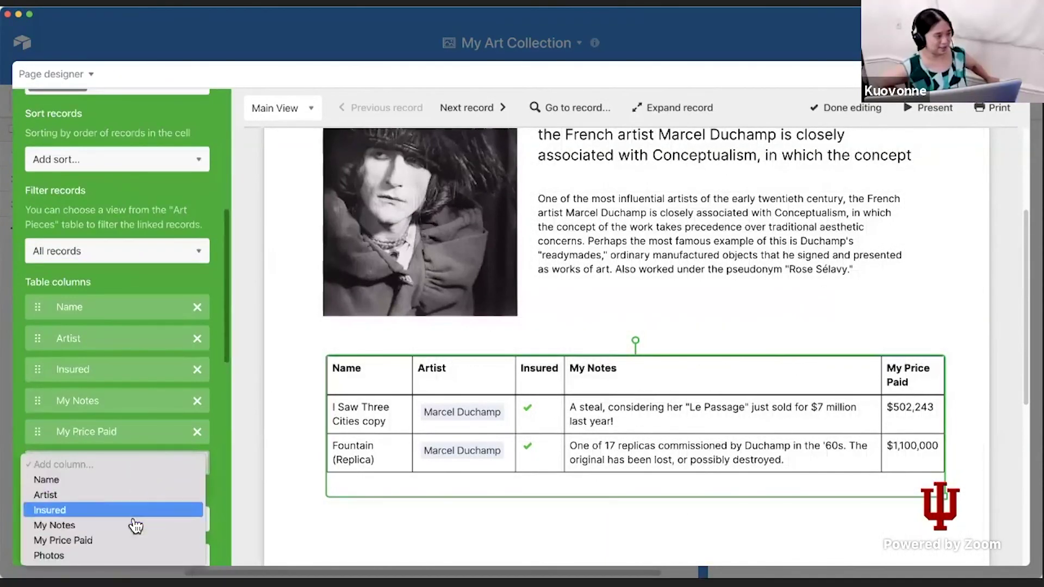
left_click(133, 556)
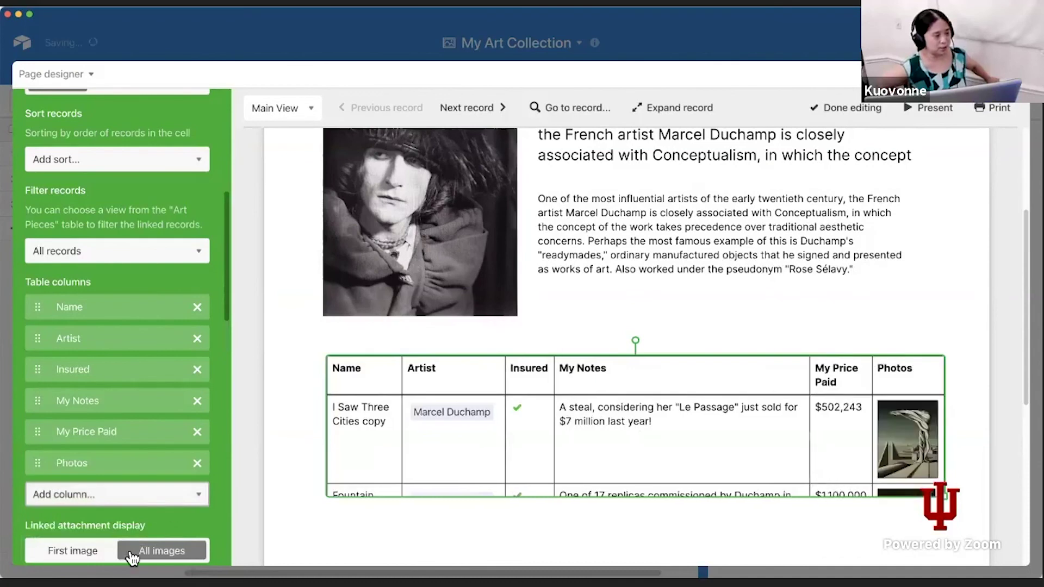
Enlarge the Prints table to 830 by 280 to fit the photos, and shift it slightly toward the page's left margin.
scroll(876, 404, "down", 1)
scroll(876, 404, "down", 2)
left_click_drag(946, 404, 976, 482)
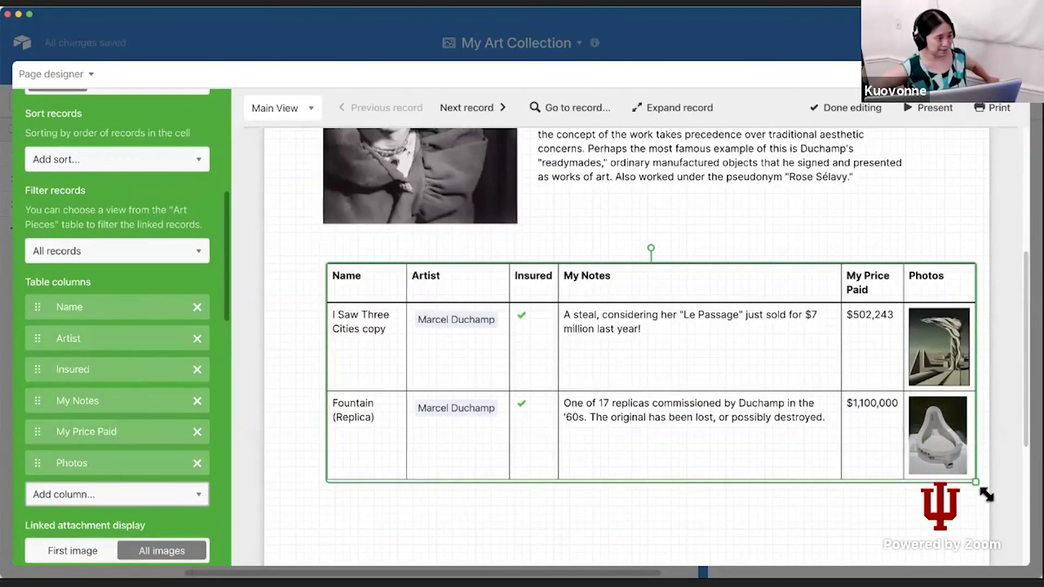
mouse_move(567, 294)
left_mouse_down()
mouse_move(473, 294)
mouse_move(553, 300)
left_mouse_up()
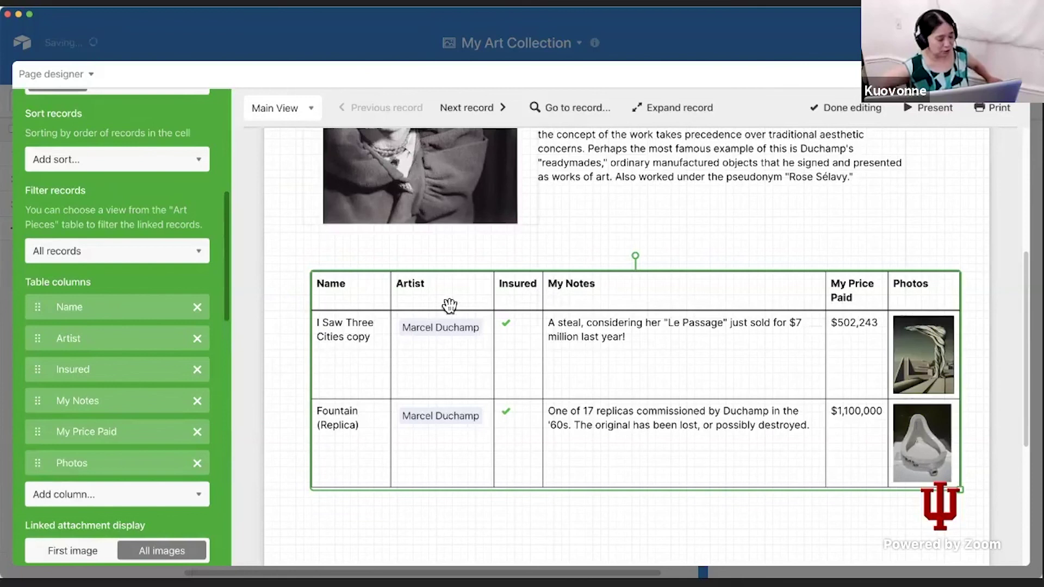
left_click(253, 285)
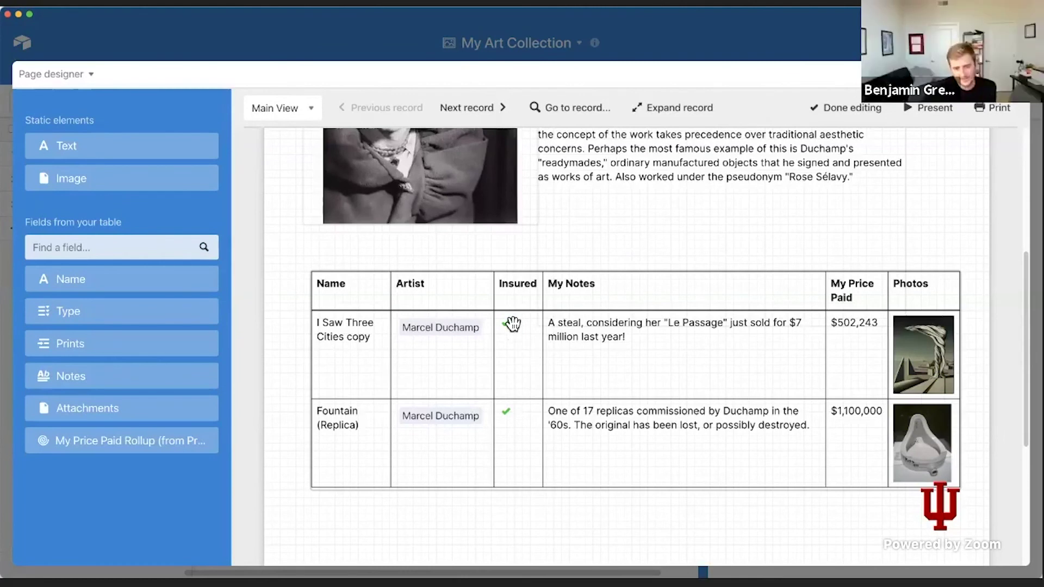
Move the Prints table down the page to X 50, Y 630 and deselect it.
left_click_drag(515, 279, 478, 378)
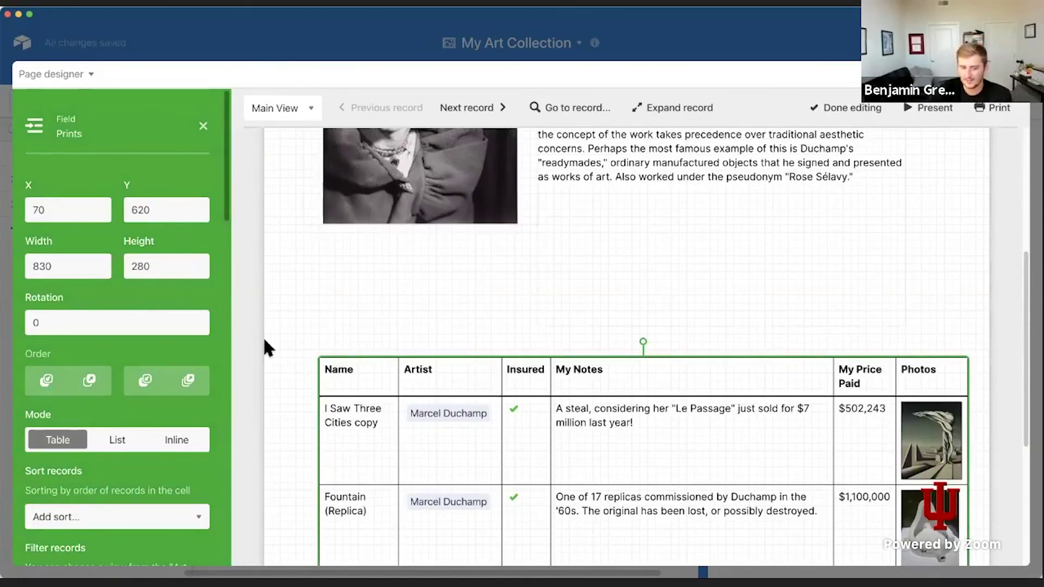
scroll(259, 344, "down", 4)
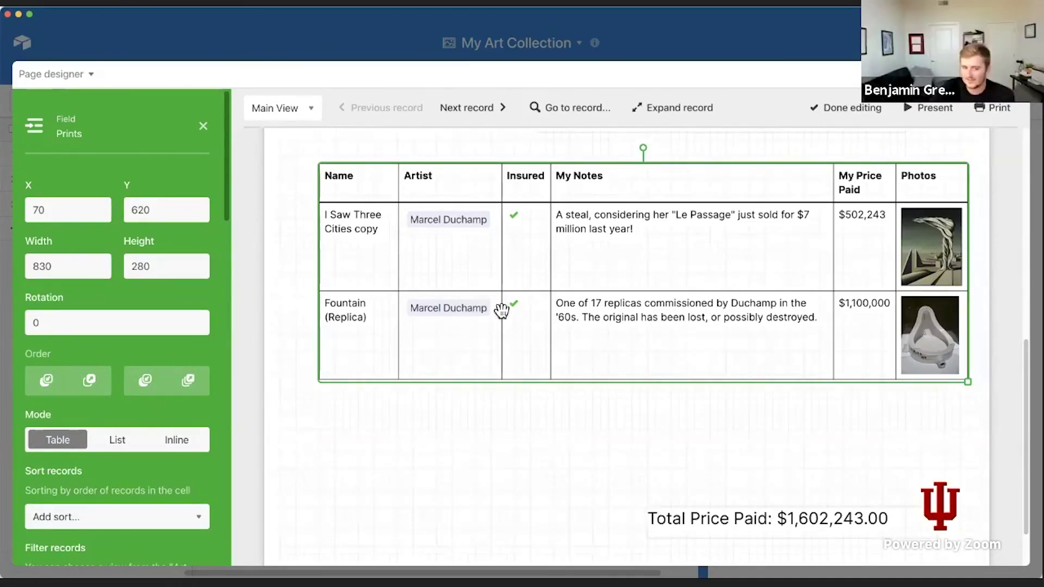
left_click_drag(494, 194, 485, 202)
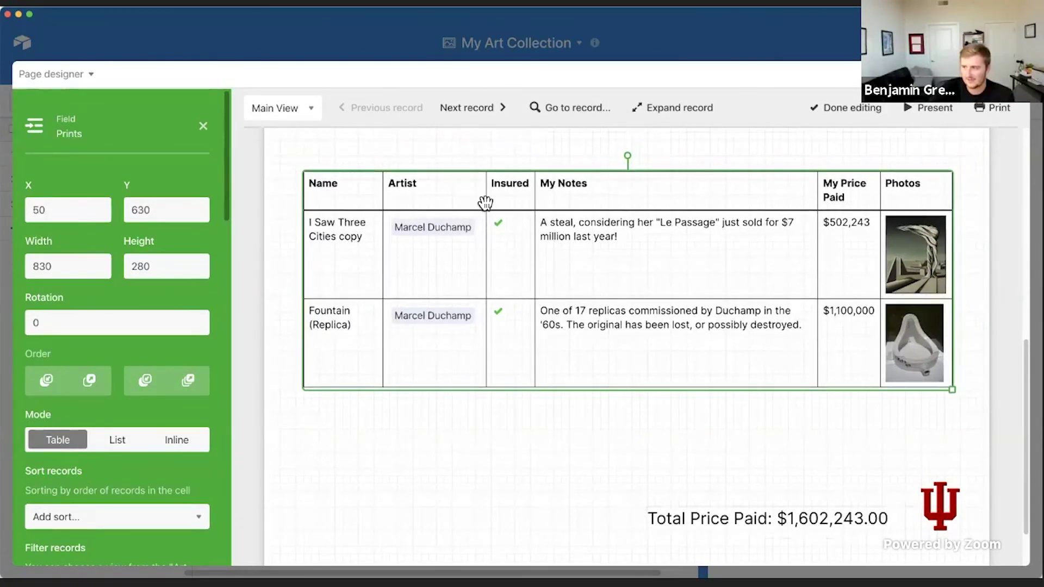
left_click(282, 304)
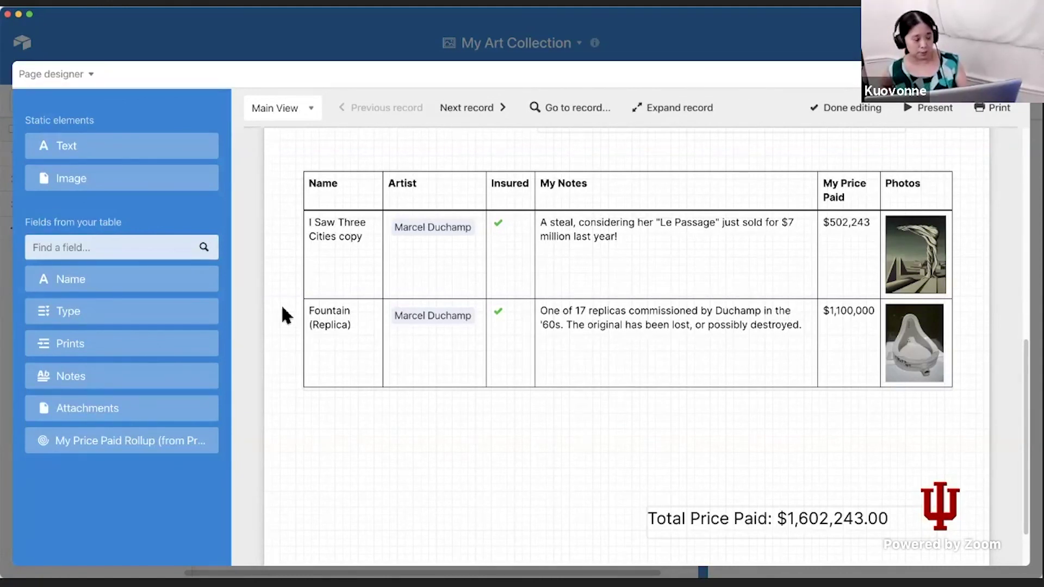
Enlarge the Prints table to 840 by 430, leaving empty space below the existing records.
left_click(466, 291)
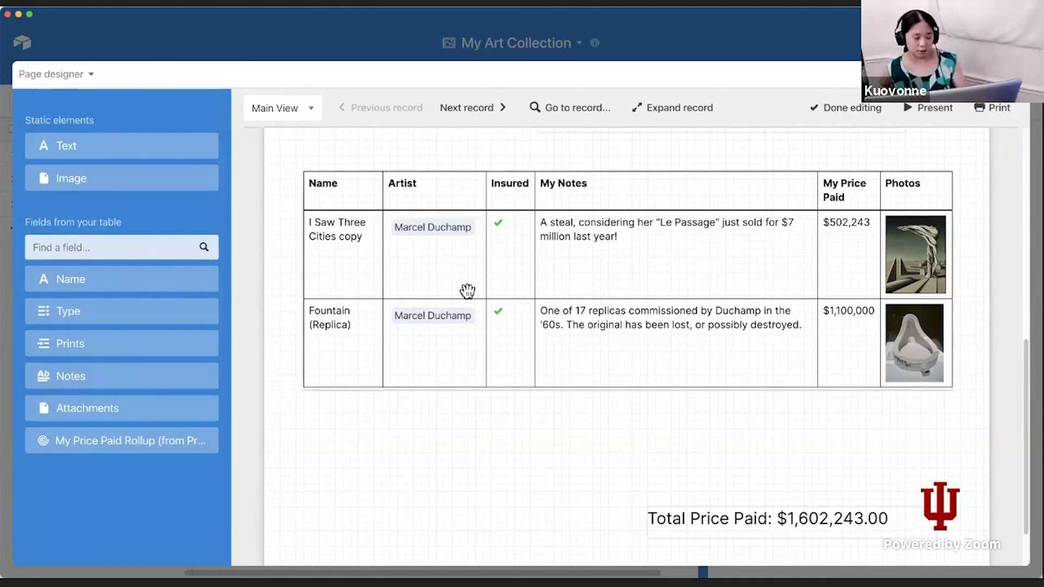
left_click_drag(953, 389, 971, 509)
scroll(978, 489, "down", 2)
Move the total text to X 590, Y 1130 near the page's lower-right corner, sized 310 by 40.
left_click_drag(879, 460, 929, 528)
left_click_drag(873, 519, 912, 520)
scroll(872, 386, "up", 4)
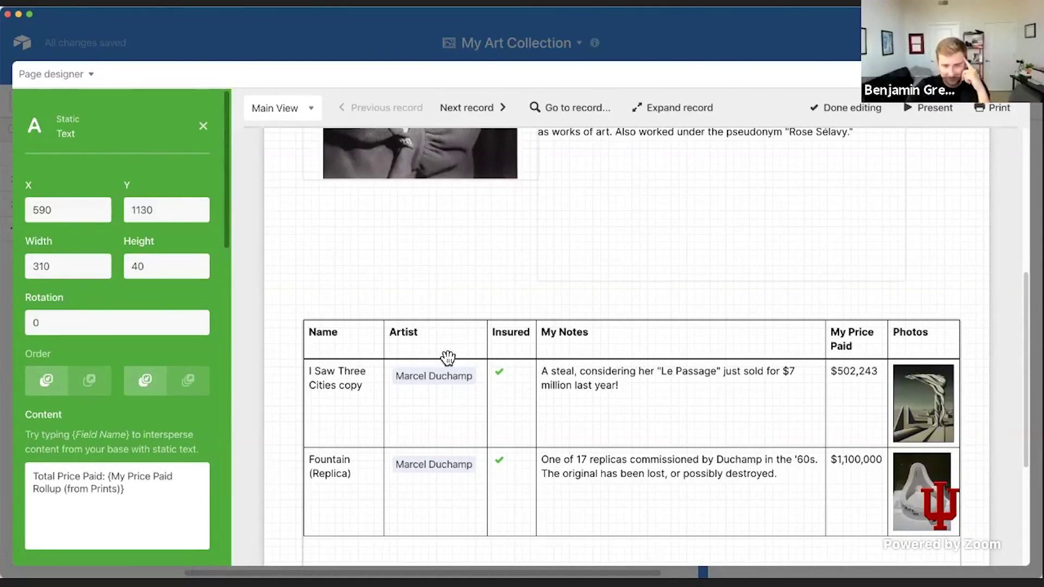
Examine the page layout from the artist heading to the total text, including the Prints table's frame and its spare room.
left_click(447, 357)
scroll(643, 300, "down", 2)
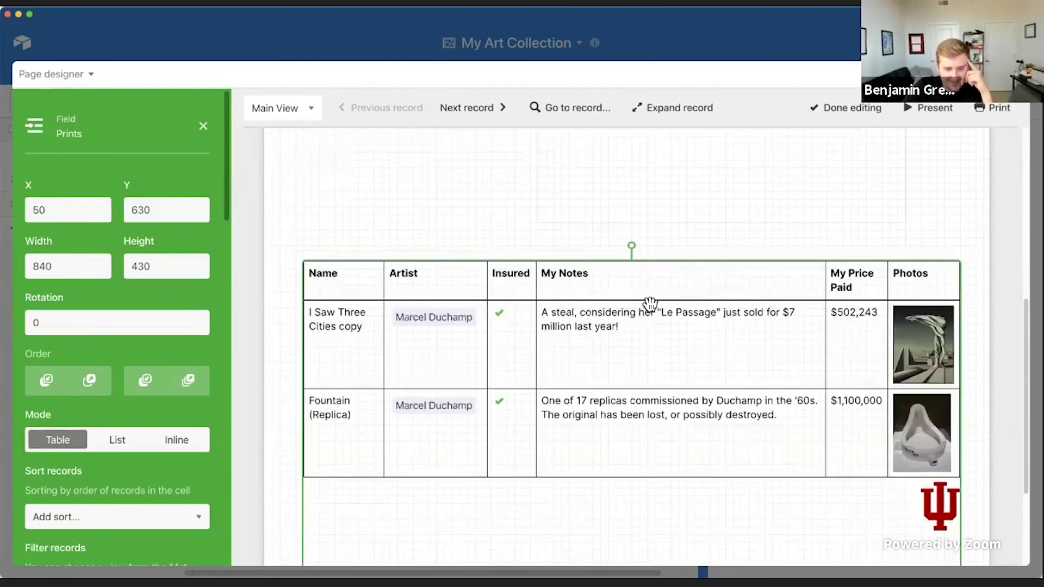
scroll(645, 303, "up", 5)
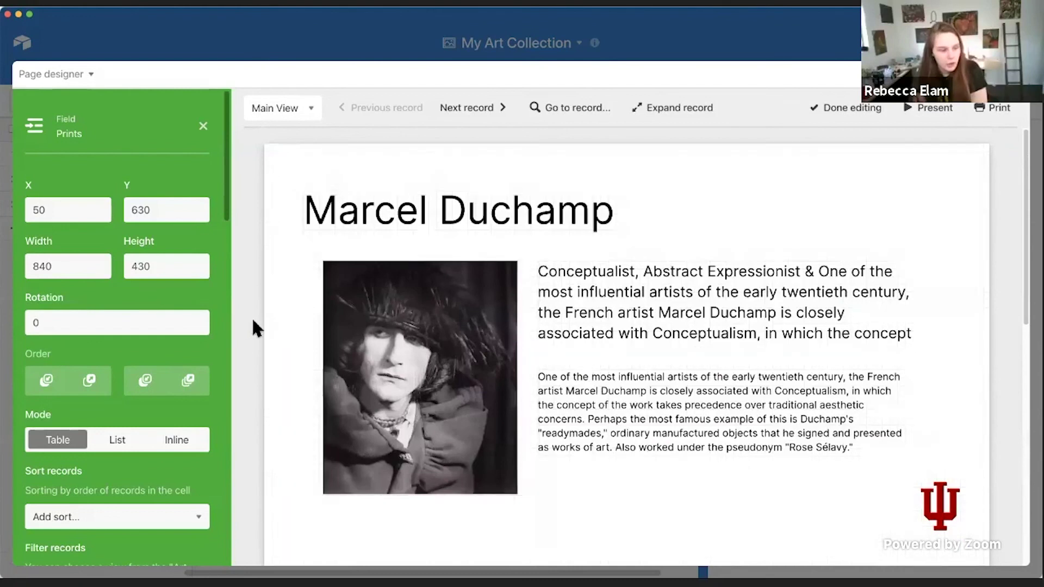
left_click(254, 322)
scroll(253, 322, "down", 10)
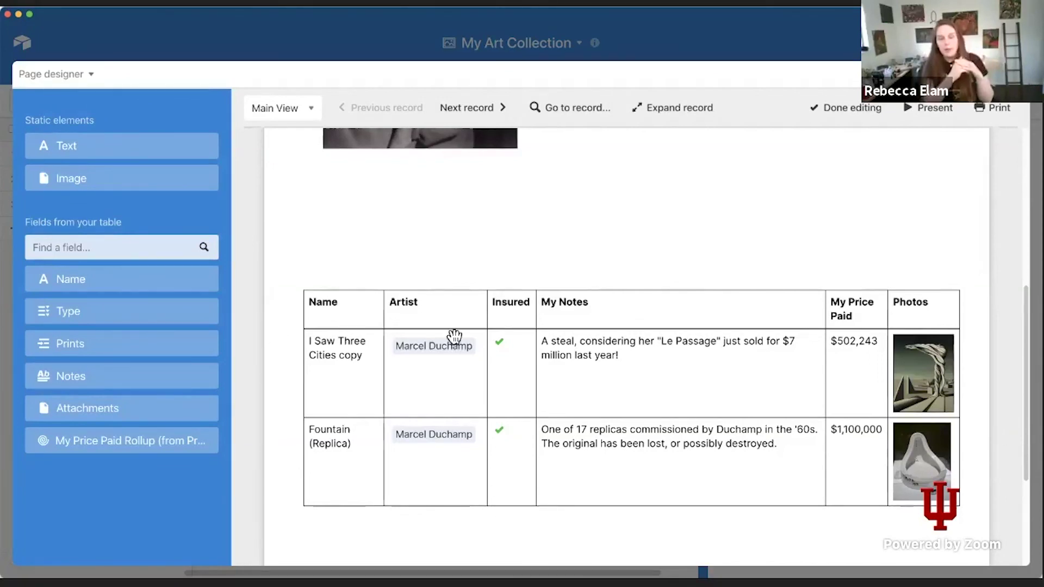
scroll(454, 336, "down", 4)
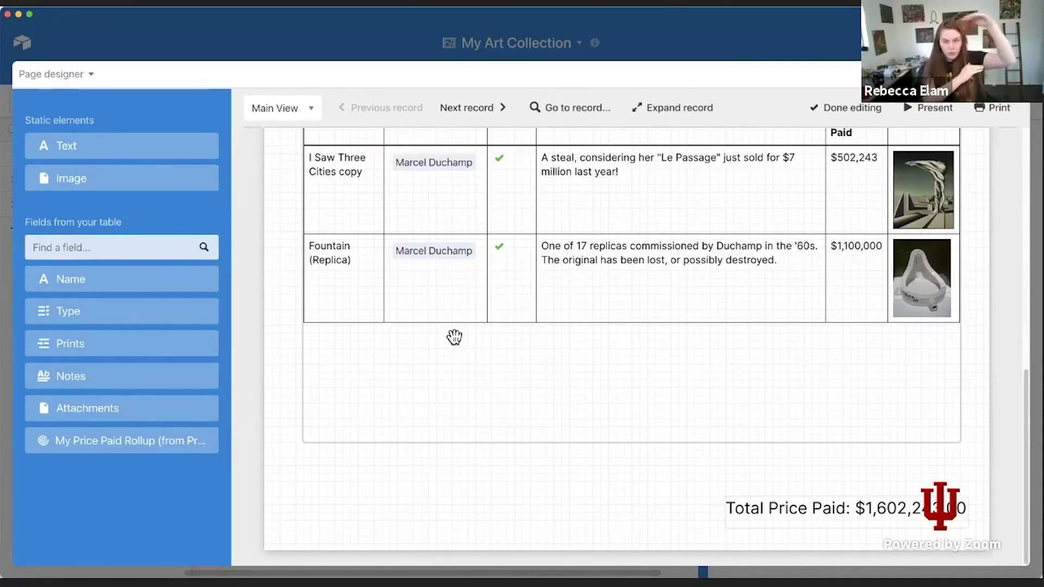
scroll(454, 336, "up", 2)
left_click(401, 251)
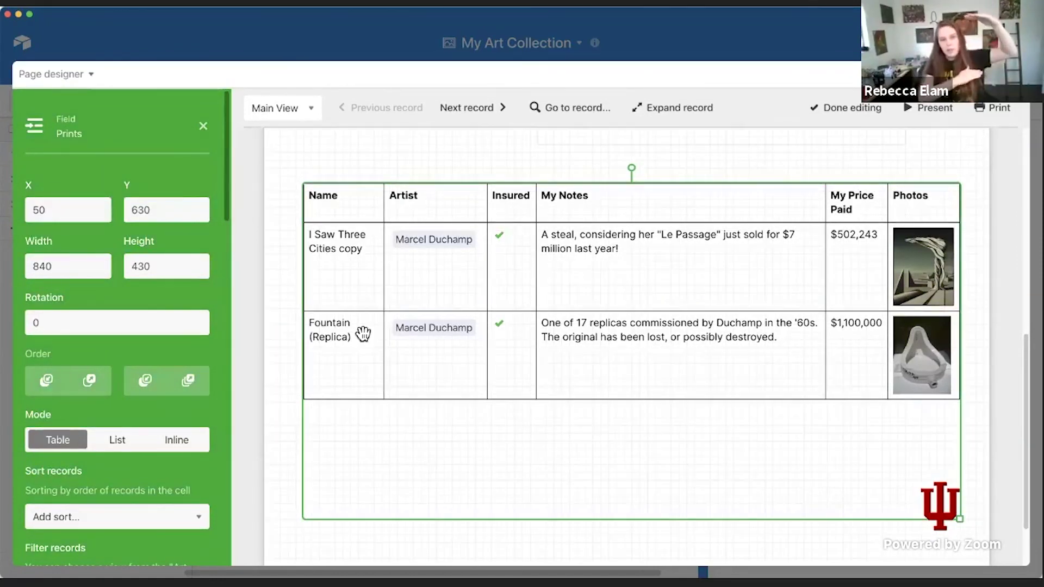
scroll(363, 333, "down", 2)
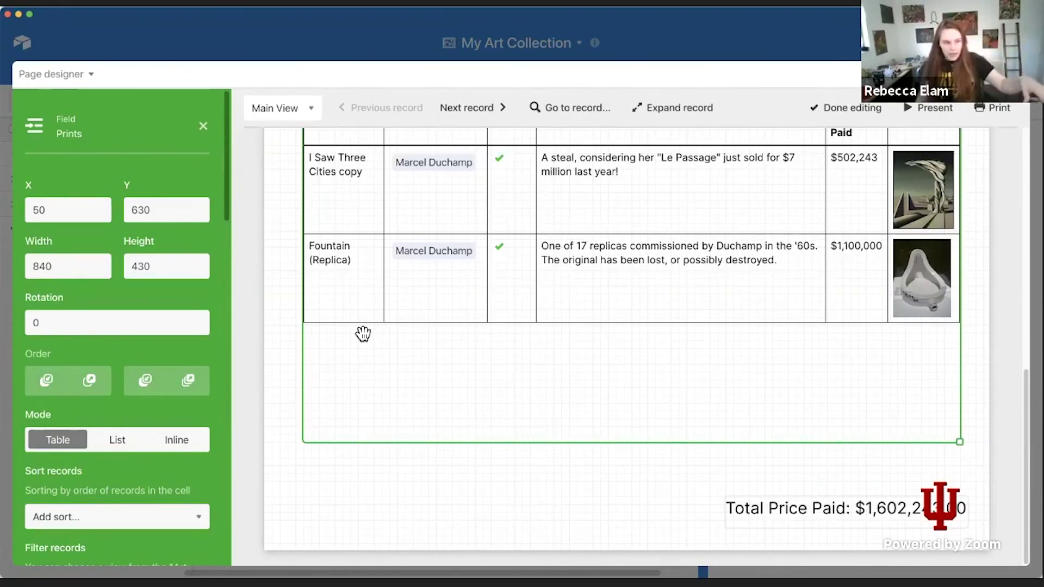
scroll(362, 334, "up", 2)
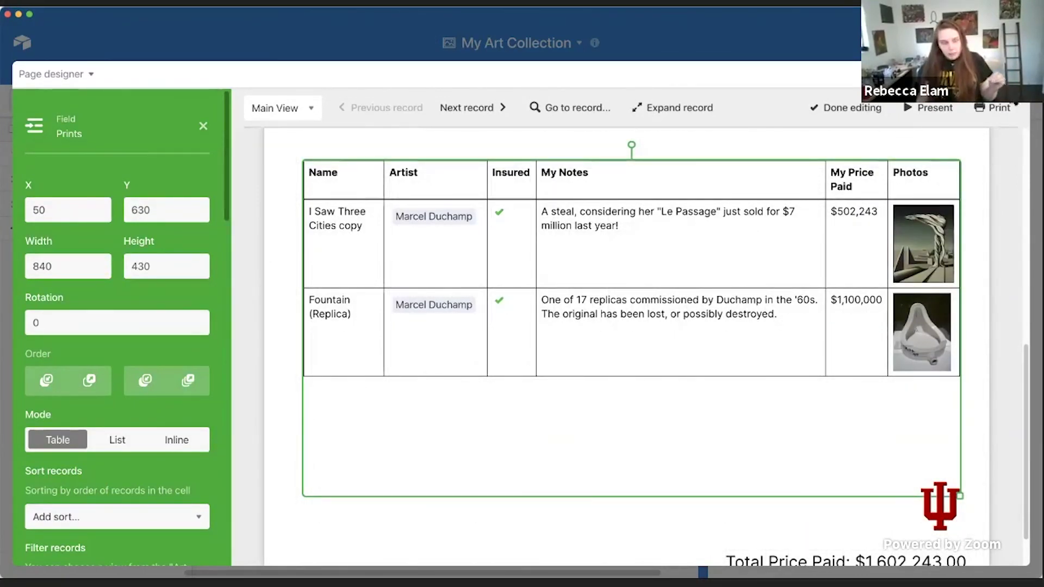
Leave the full-screen Page designer and duplicate the "I Saw Three Cities copy" and "Fountain (Replica)" records in the Art Pieces table.
key("Escape")
left_click(93, 75)
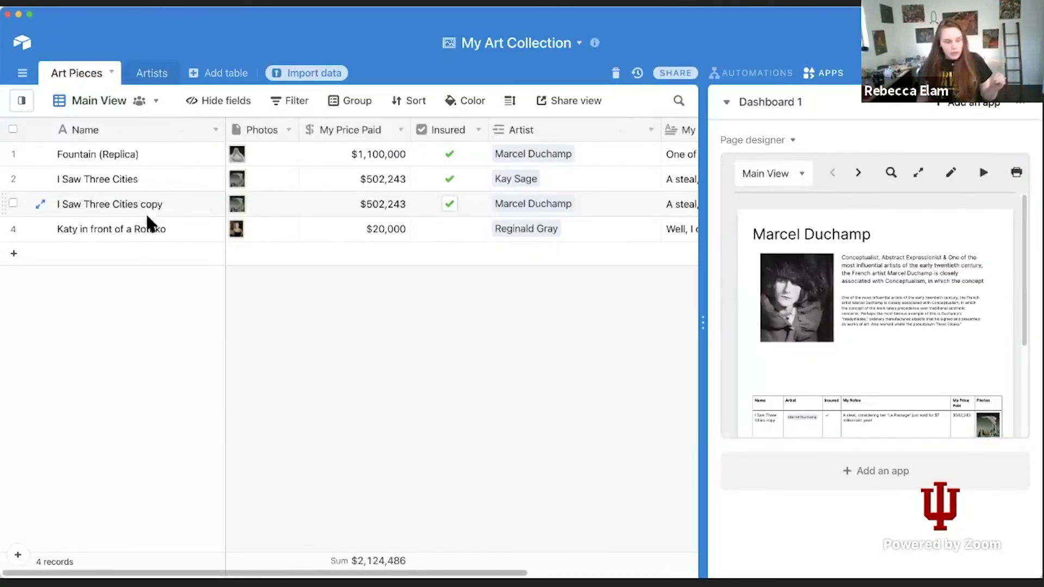
right_click(146, 209)
left_click(211, 268)
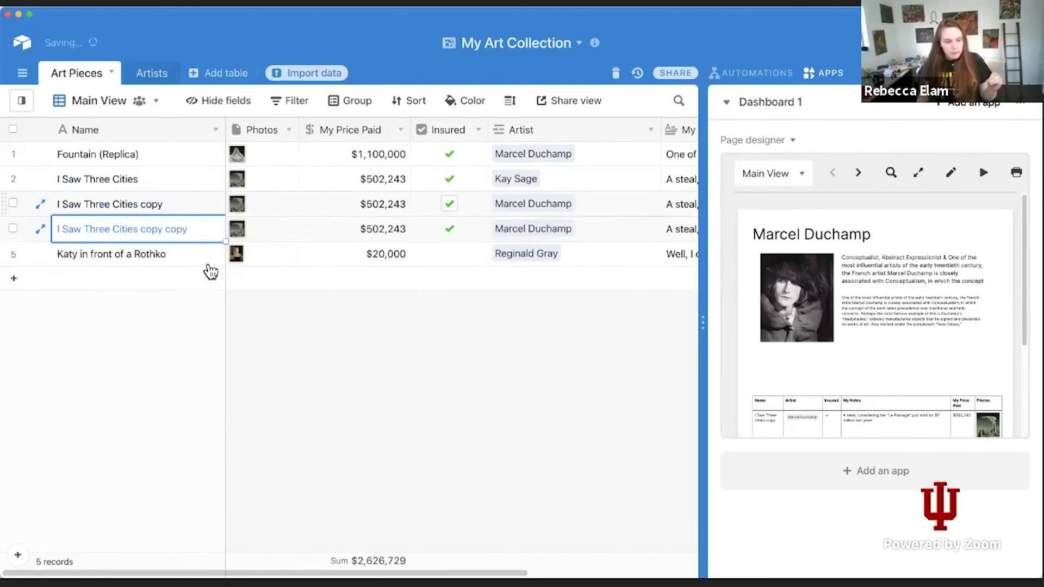
right_click(149, 154)
left_click(188, 223)
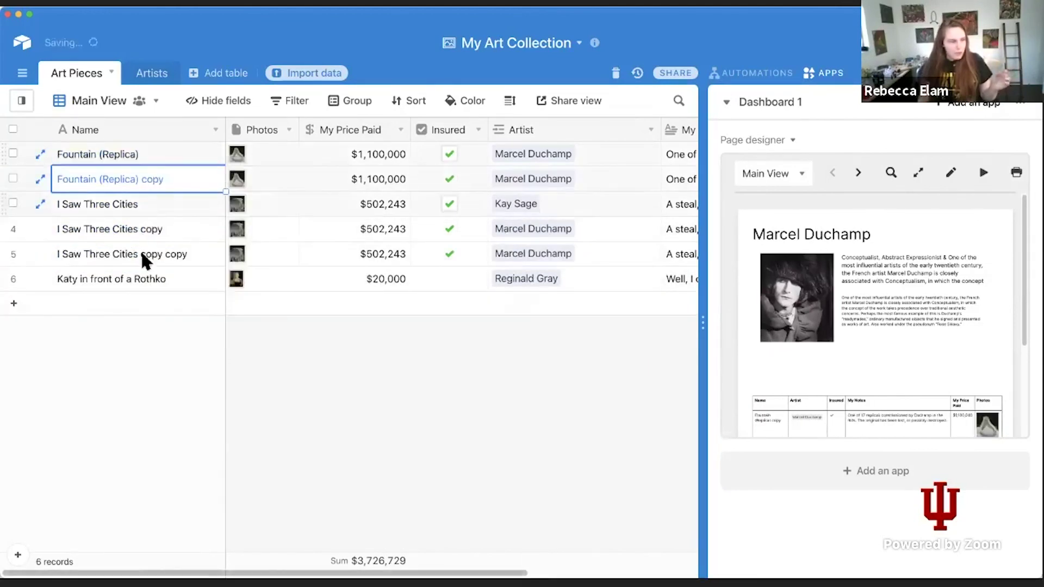
Duplicate the "I Saw Three Cities copy copy" and "Fountain (Replica) copy" records to give the artist more linked prints.
right_click(142, 253)
left_click(174, 321)
right_click(151, 182)
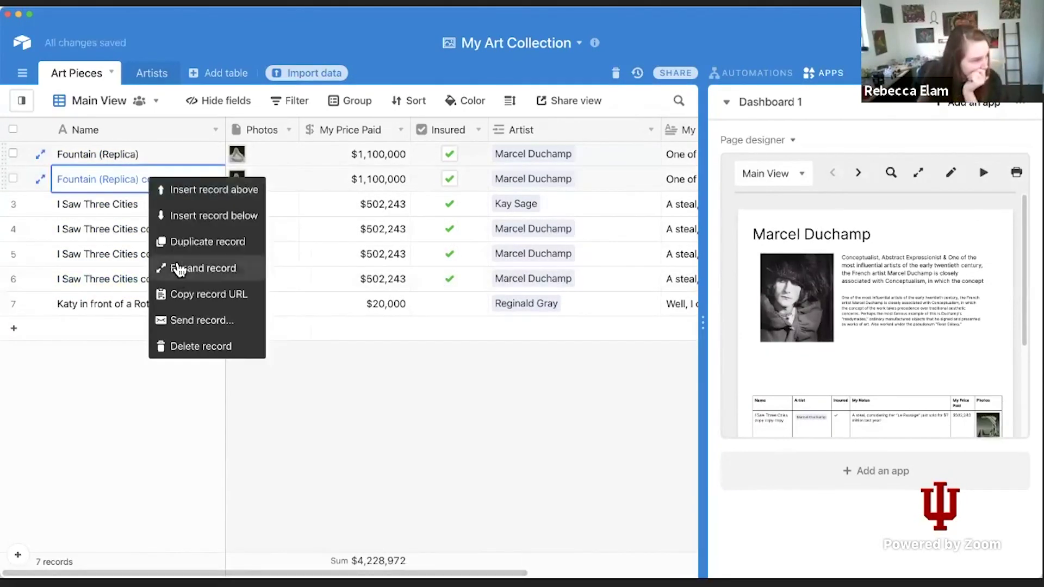
left_click(181, 242)
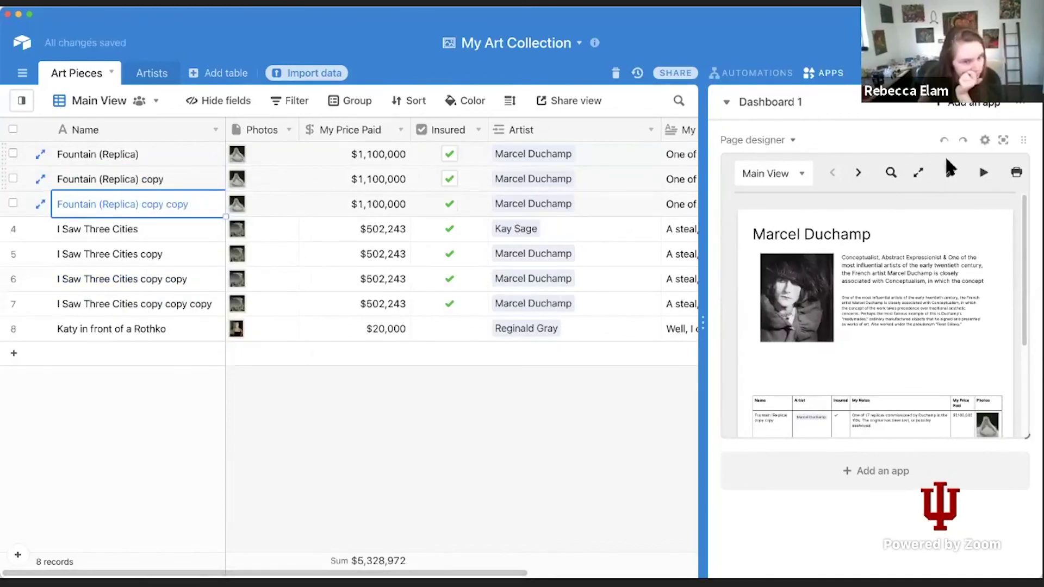
Reopen Page designer full screen and examine how the added records fit in the Prints table above the total text.
left_click(917, 171)
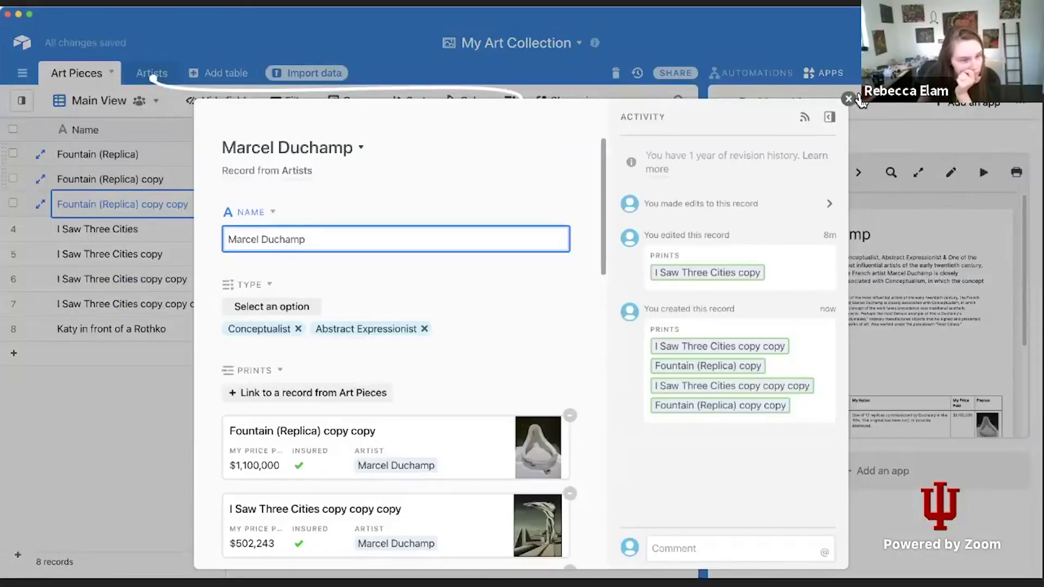
left_click(990, 130)
left_click(1003, 142)
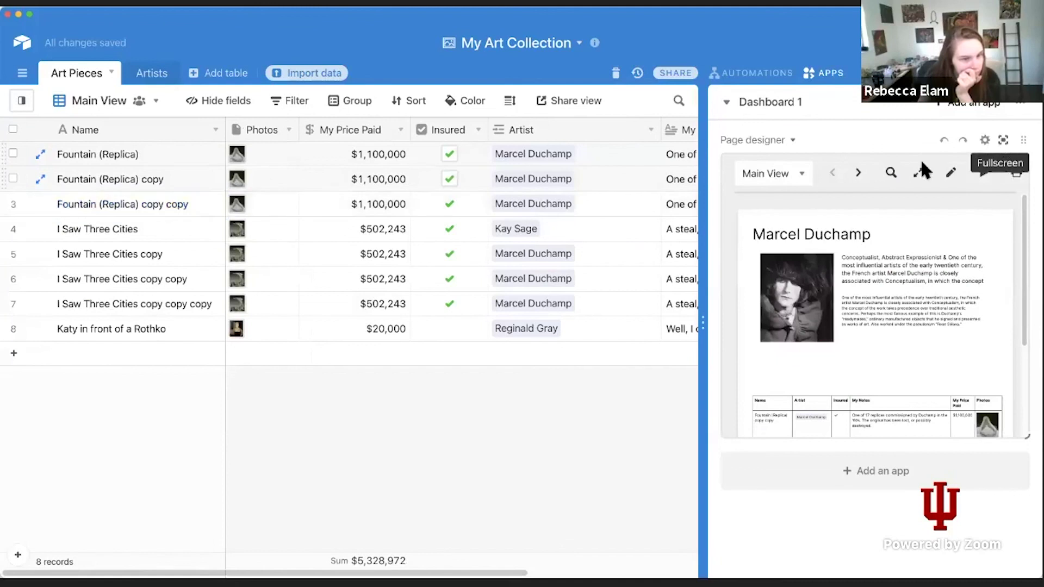
scroll(777, 152, "down", 10)
scroll(776, 174, "up", 3)
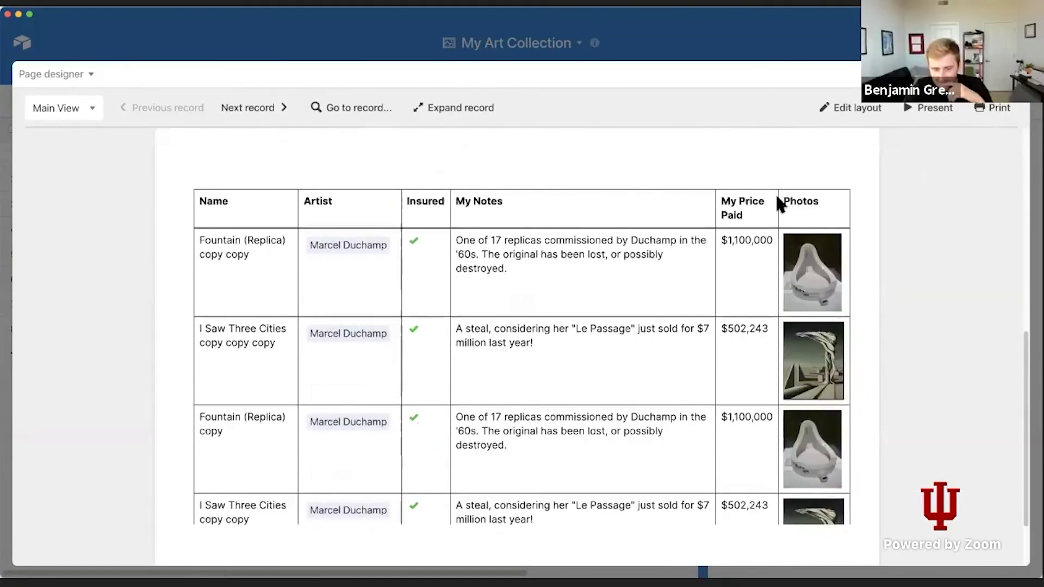
scroll(755, 256, "down", 1)
scroll(753, 249, "down", 2)
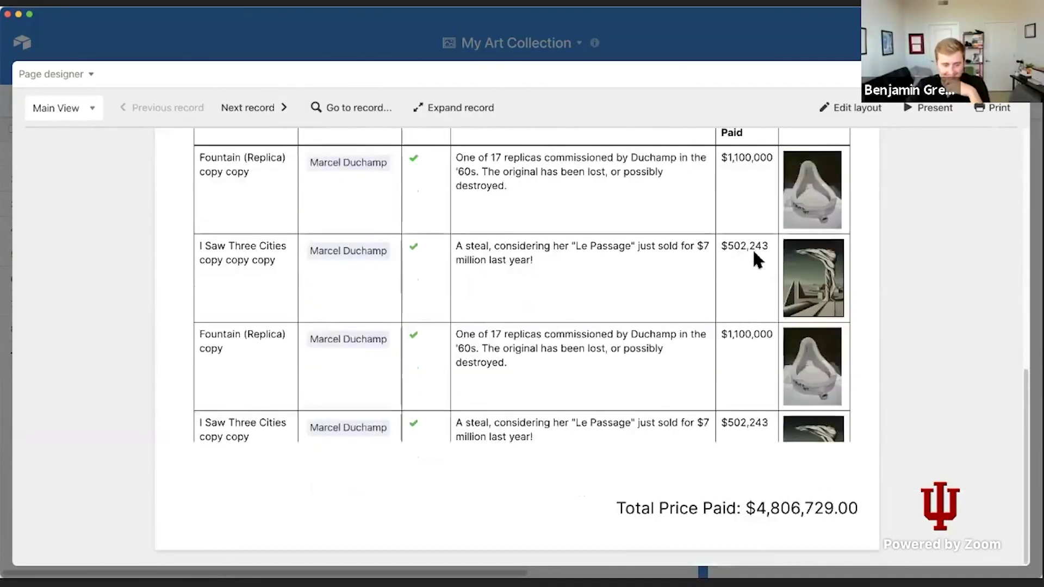
scroll(448, 299, "up", 1)
scroll(636, 380, "up", 2)
scroll(636, 380, "down", 2)
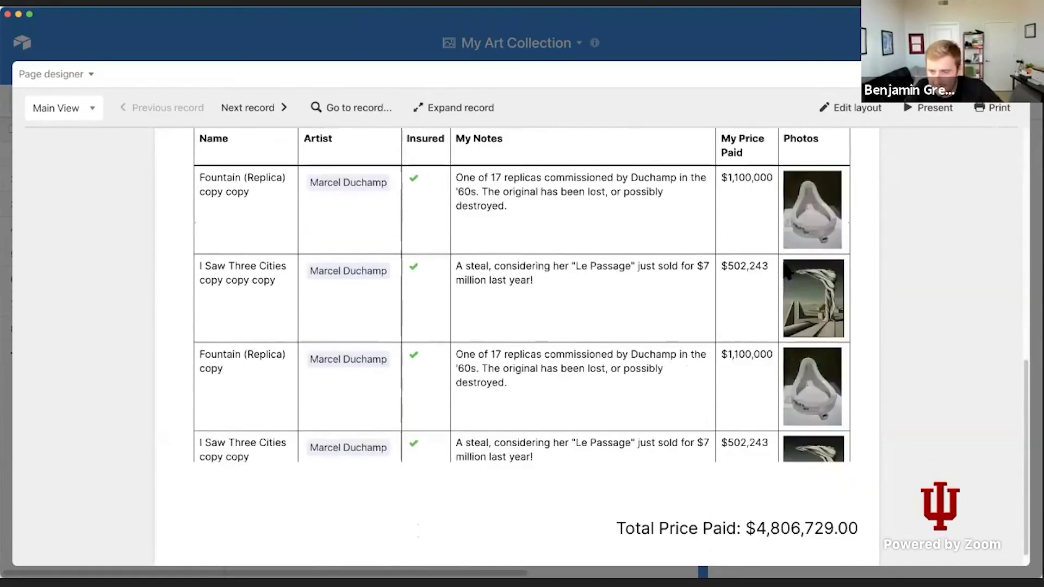
Edit the page layout and resize the Prints table to 830 by 570, extending it toward the page's lower edge.
left_click(852, 107)
scroll(780, 373, "down", 4)
scroll(780, 373, "down", 5)
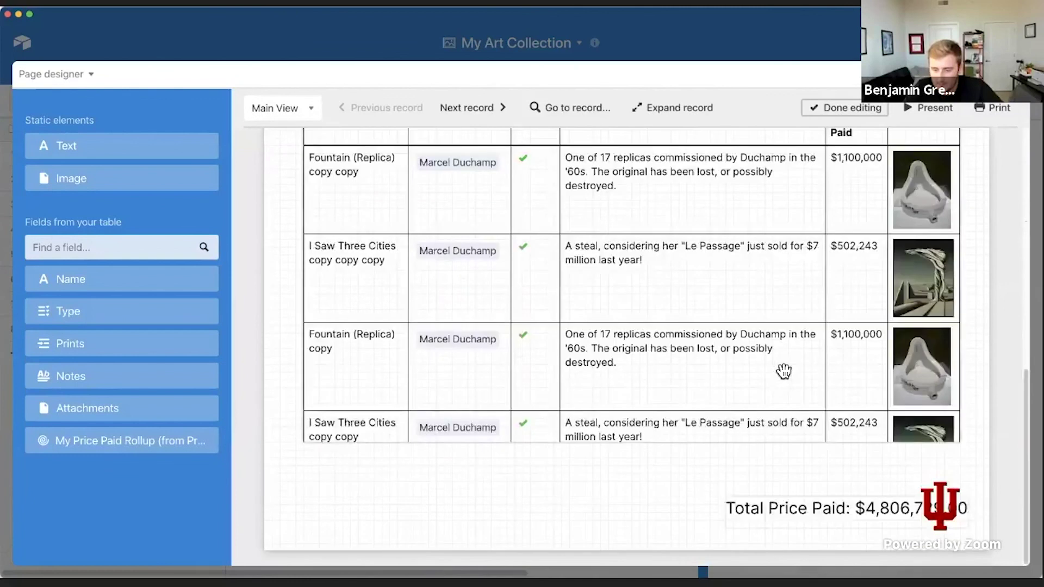
left_click(783, 368)
left_click_drag(966, 485, 957, 554)
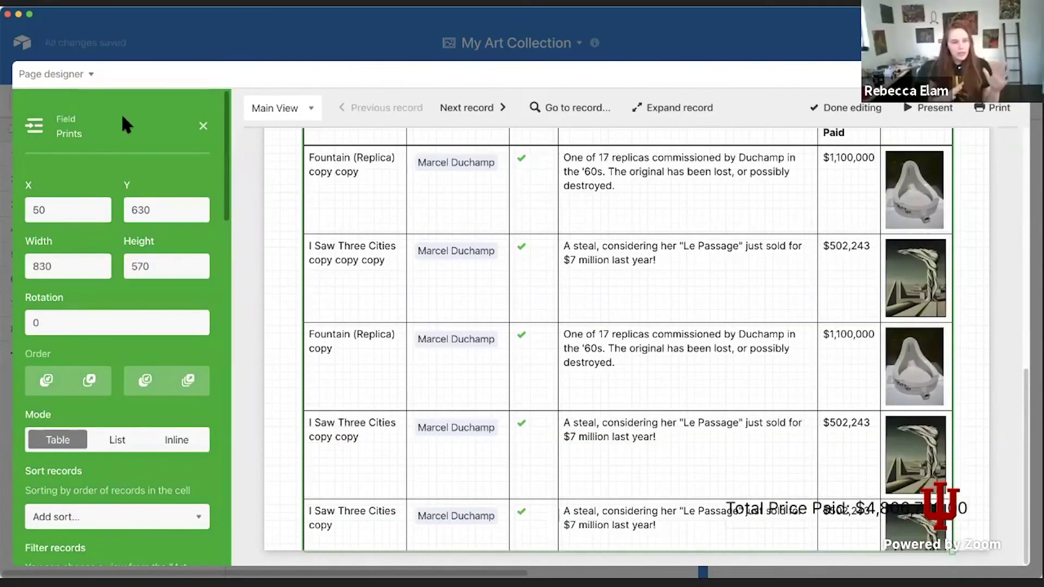
In the Page designer settings, set the custom record size's height to 2400 px.
left_click(52, 73)
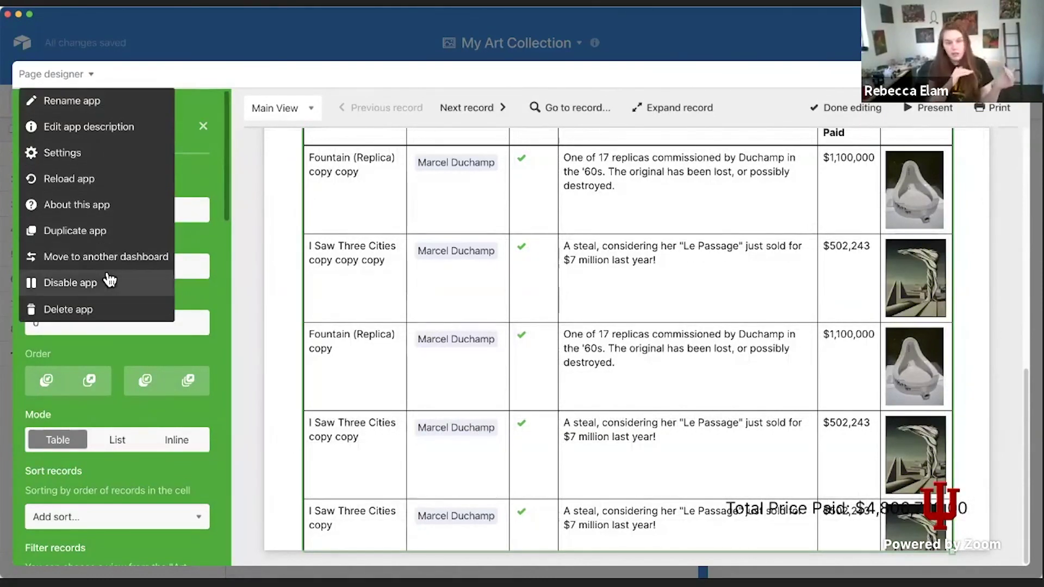
left_click(90, 158)
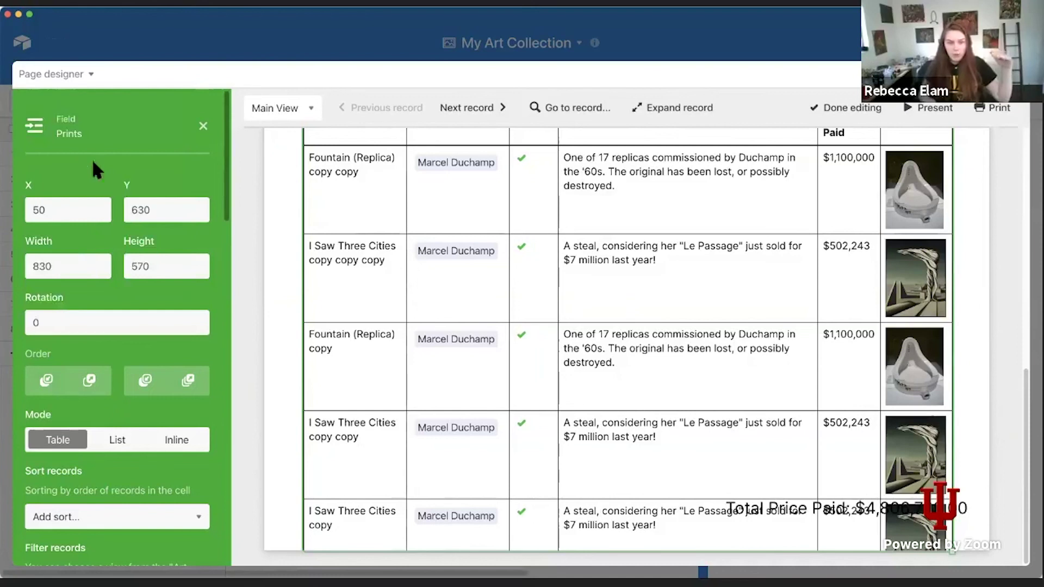
left_click(573, 386)
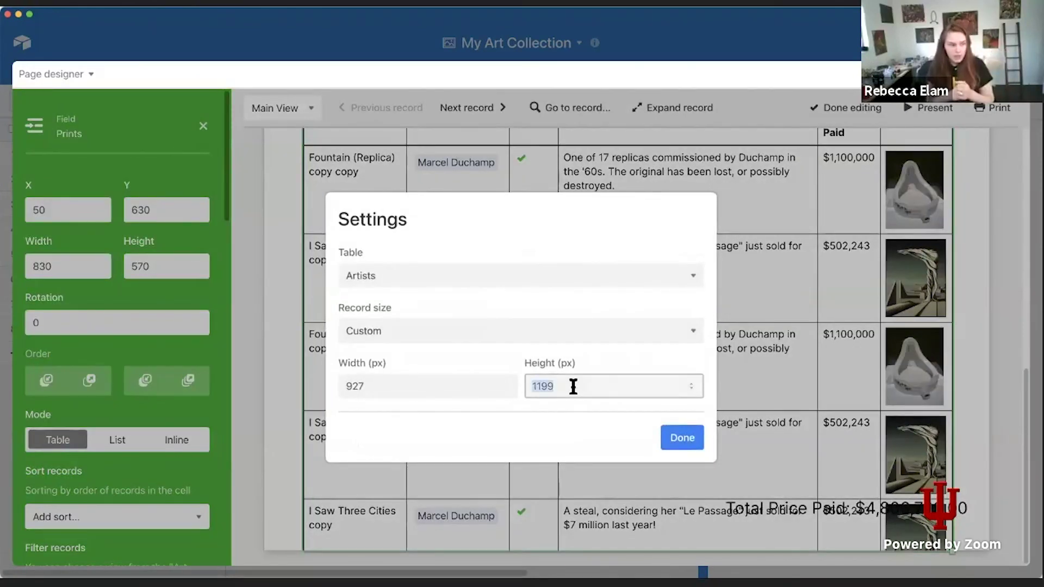
type("2400")
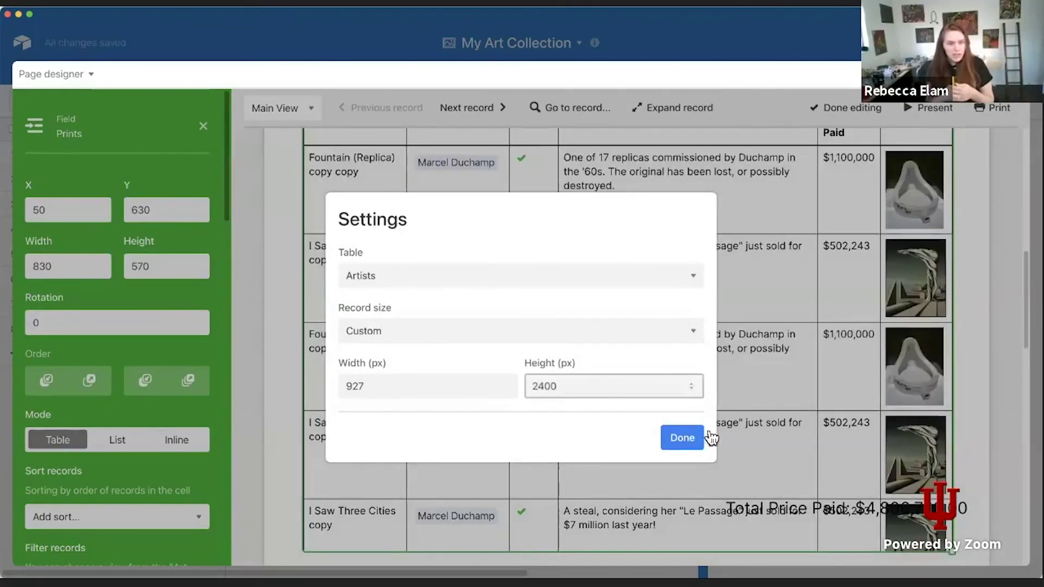
left_click(693, 435)
Move the Prints table further down the lengthened page in several stages, leaving blank space above it, and deselect it.
scroll(625, 288, "up", 4)
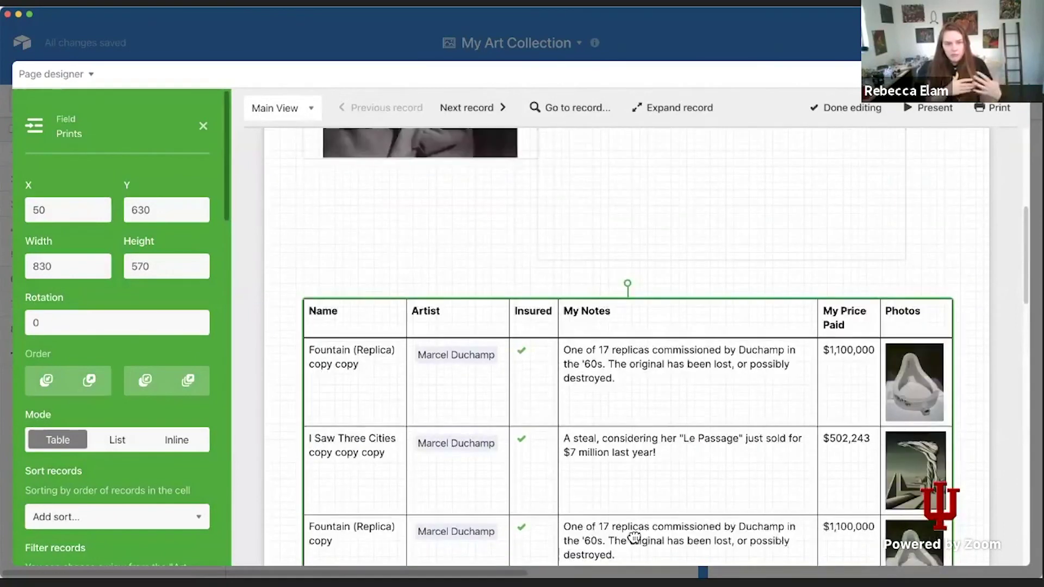
scroll(629, 532, "up", 4)
left_click_drag(628, 527, 620, 440)
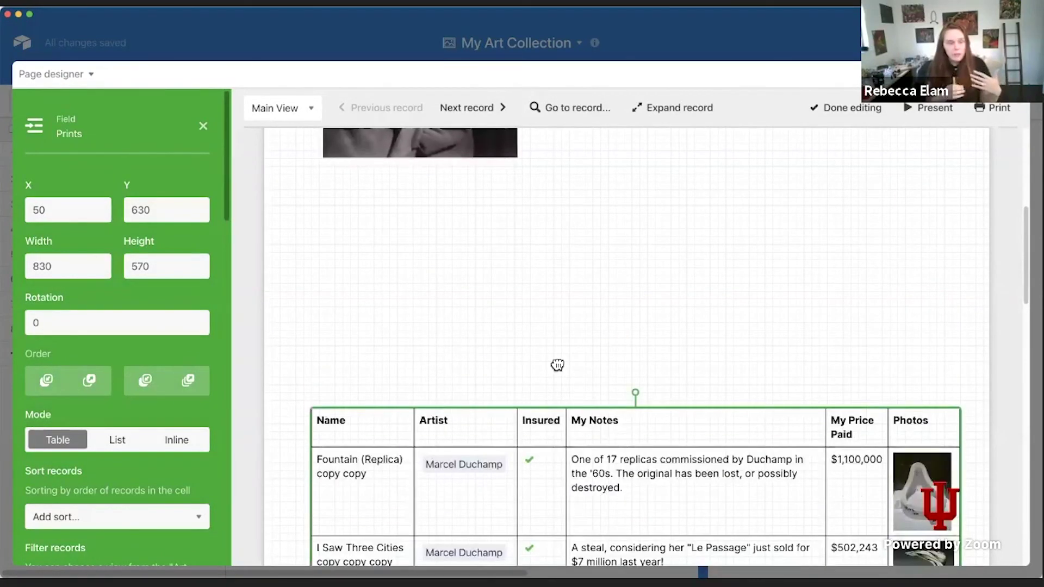
left_click_drag(557, 365, 558, 365)
scroll(626, 298, "down", 4)
left_click_drag(508, 449, 487, 529)
left_click(478, 392)
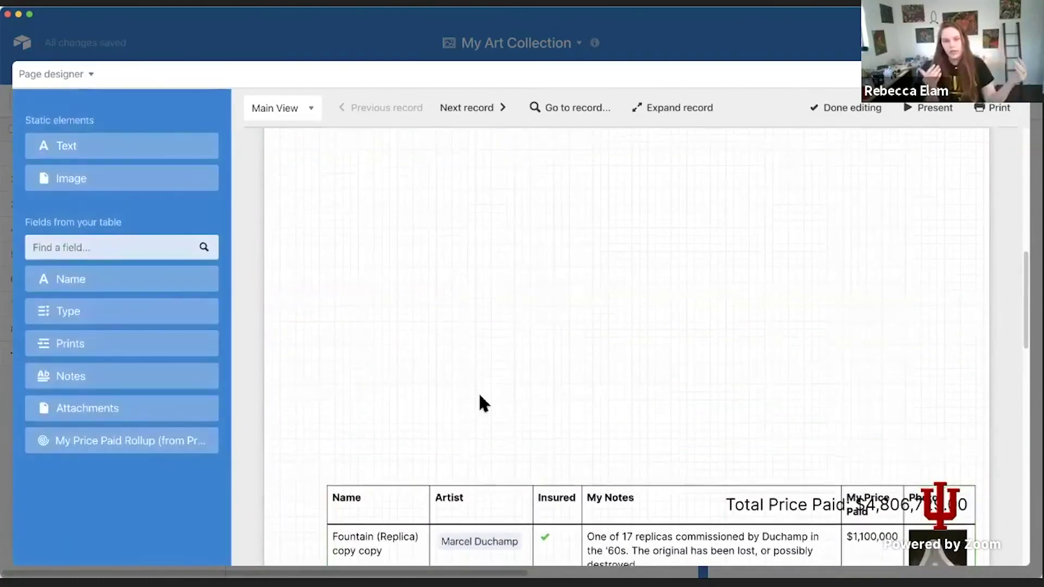
scroll(479, 402, "down", 5)
left_click_drag(463, 377, 463, 489)
left_click(464, 344)
Examine the lengthened page layout from the artist heading down to the Prints table.
scroll(465, 347, "up", 10)
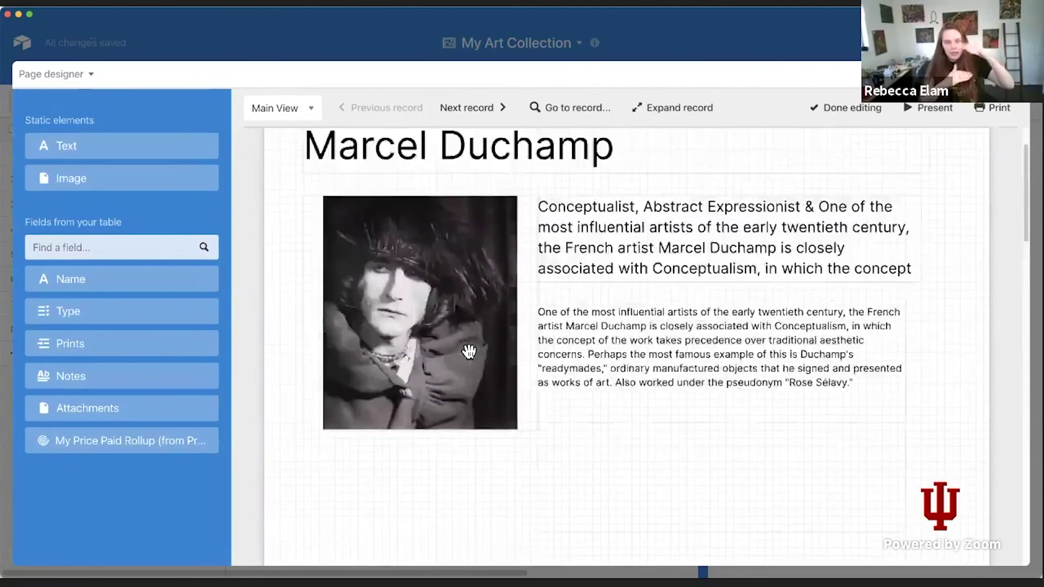
scroll(468, 351, "up", 2)
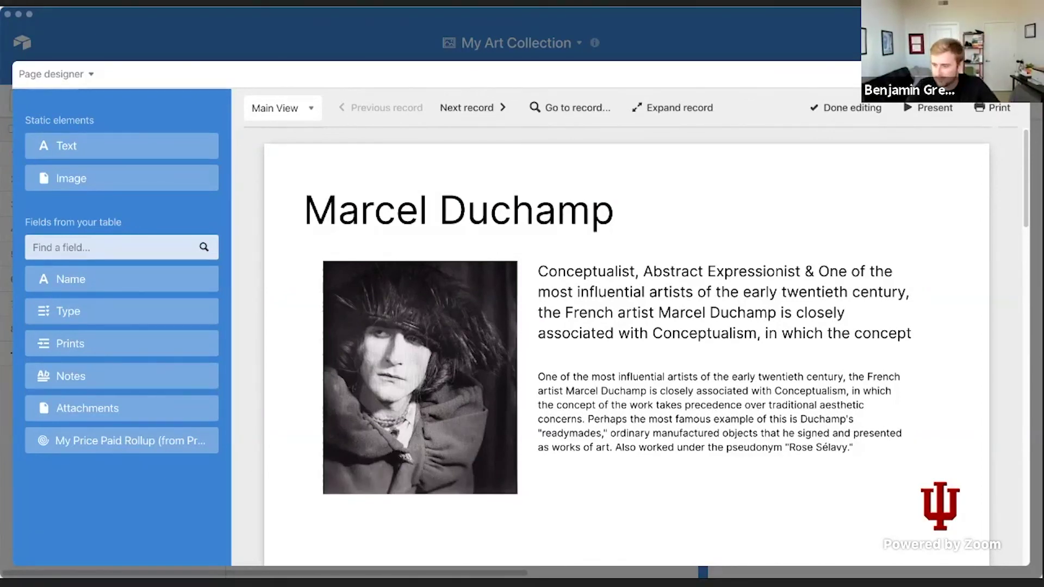
scroll(691, 327, "down", 15)
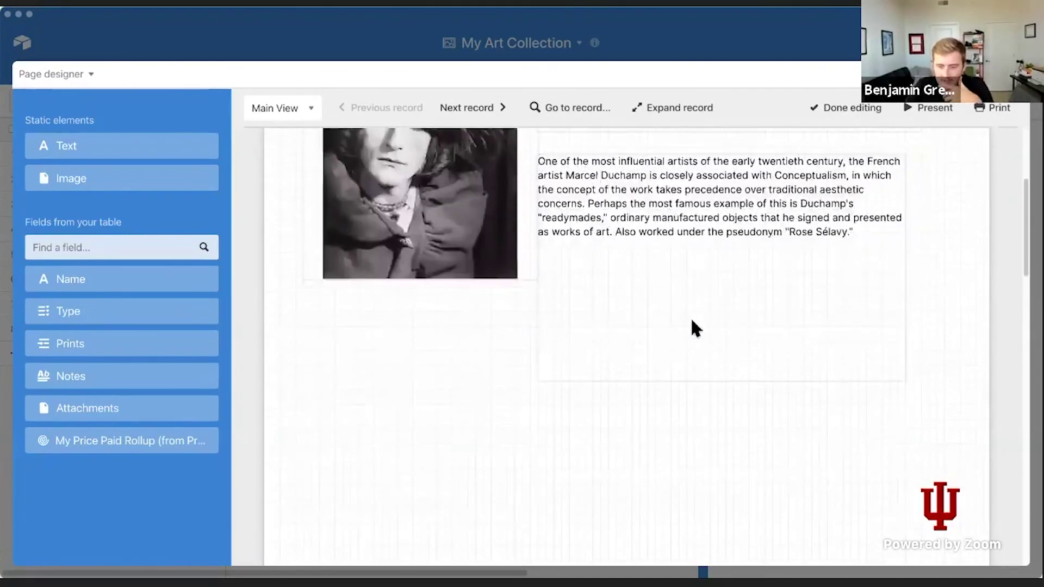
scroll(690, 318, "down", 3)
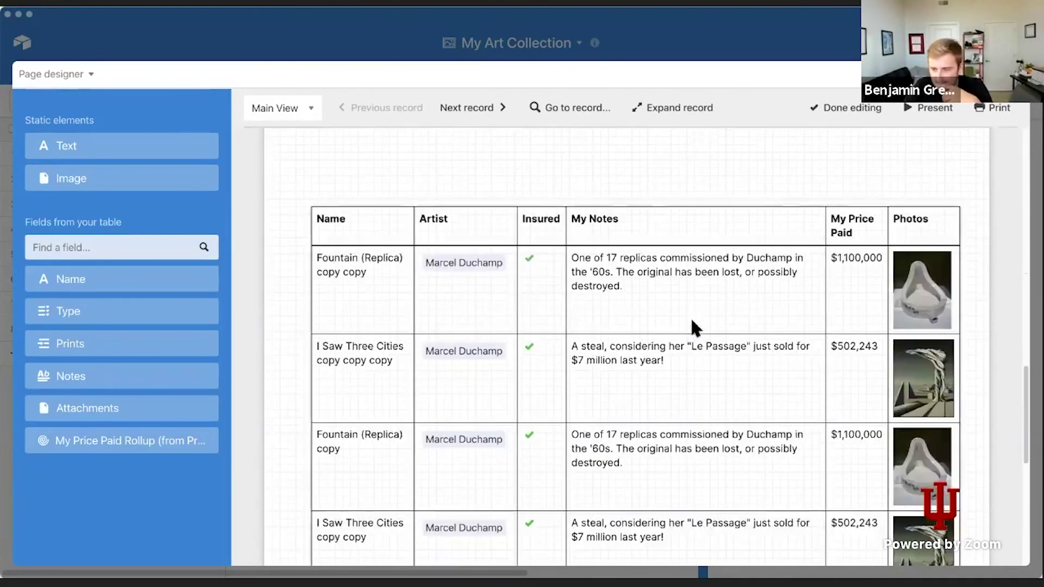
scroll(691, 317, "up", 6)
scroll(690, 318, "up", 12)
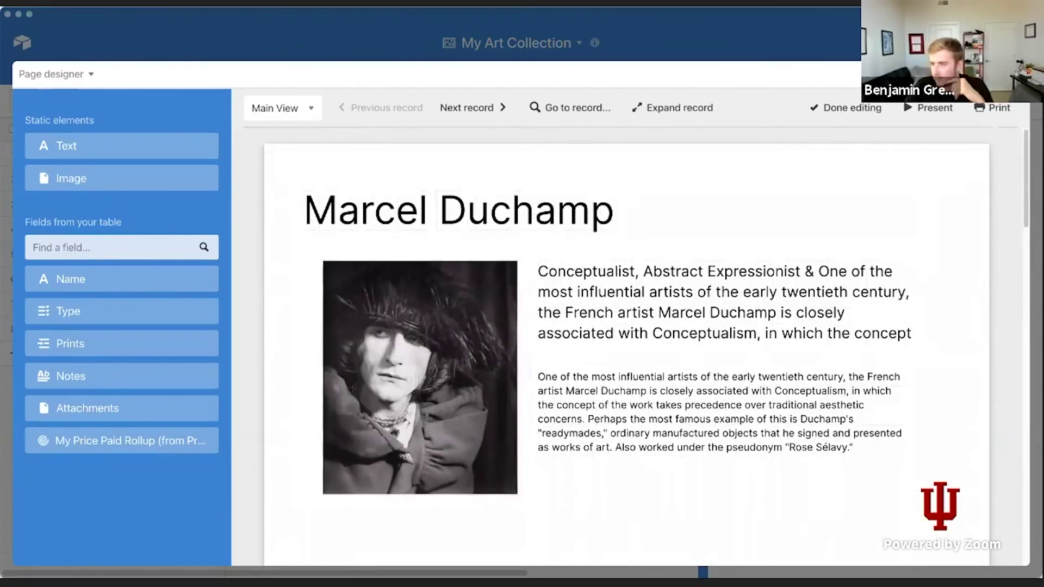
scroll(525, 277, "down", 6)
scroll(525, 275, "down", 5)
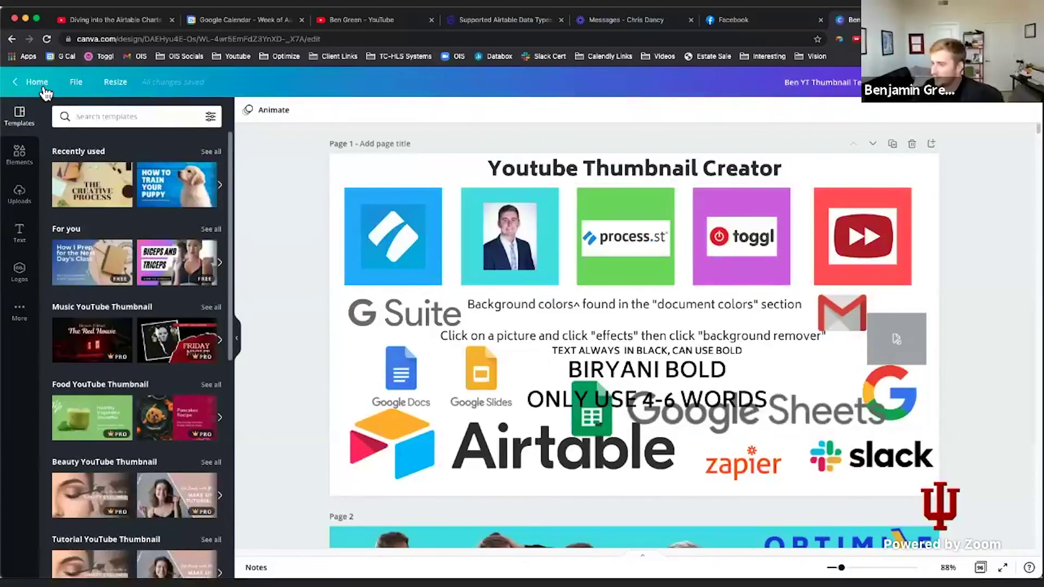
Switch to Canva and create a new blank Poster design from its home page.
left_click(38, 83)
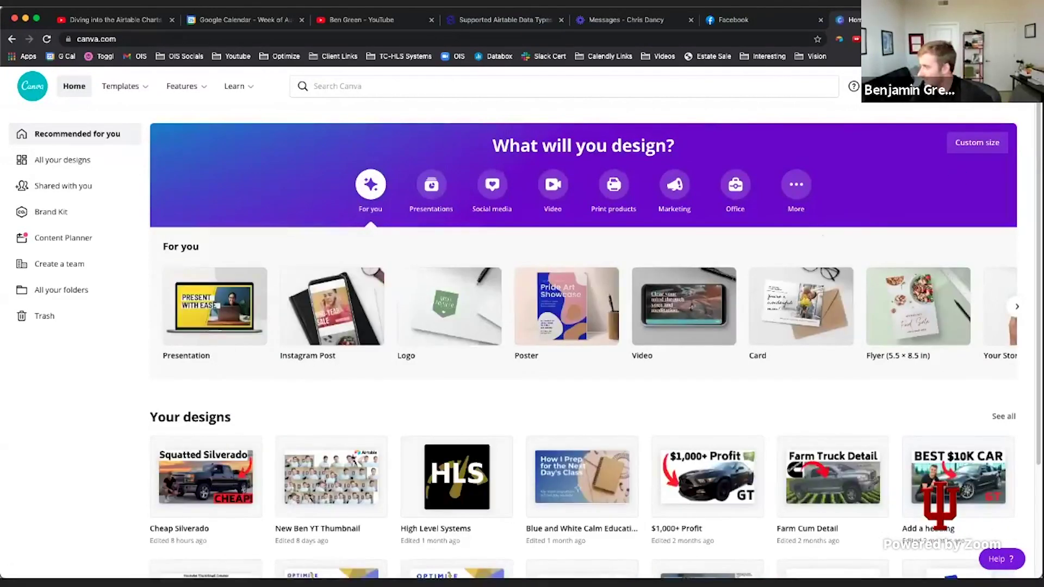
left_click(976, 142)
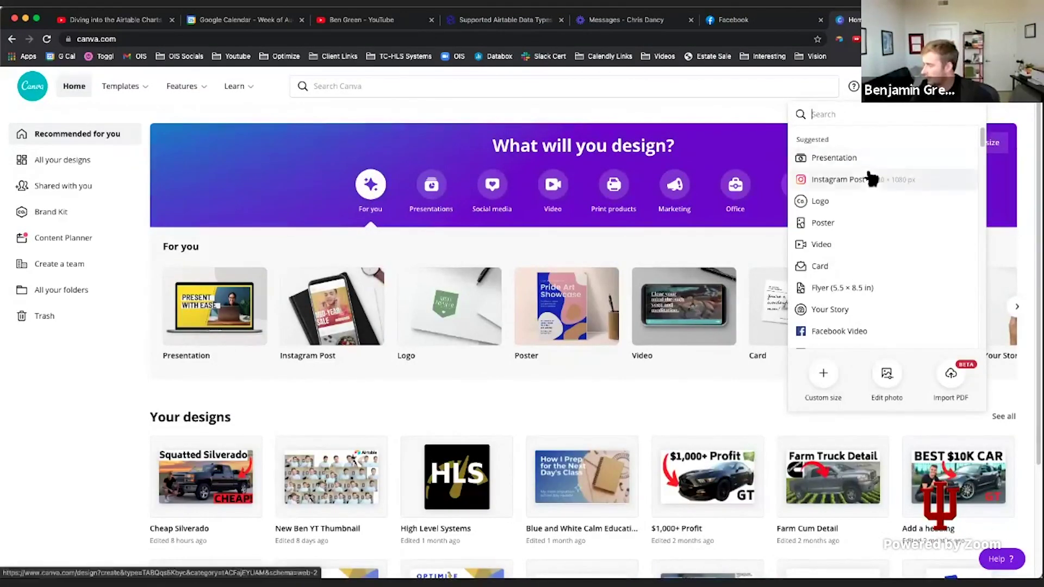
left_click(837, 230)
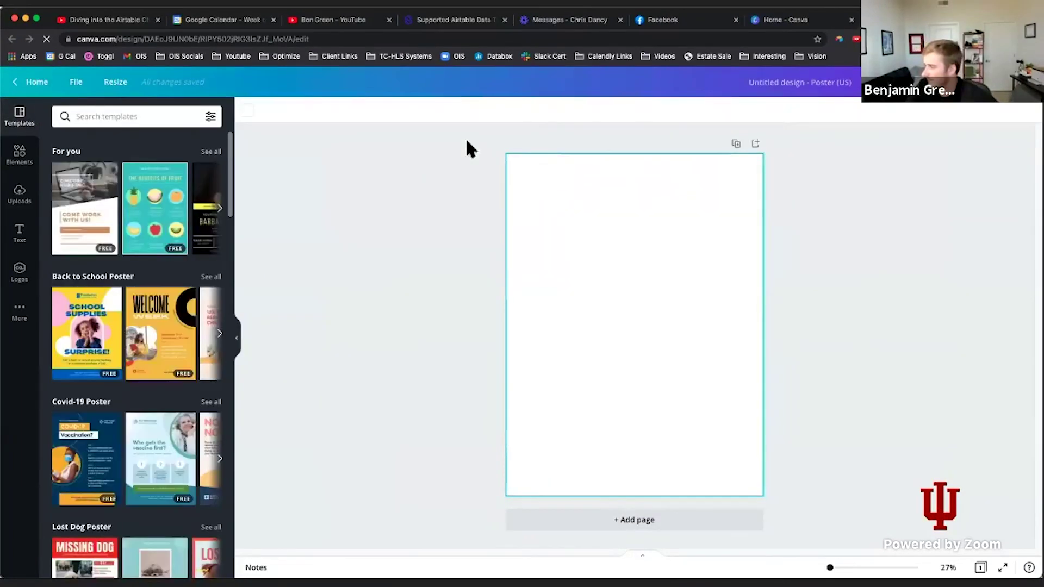
Create a resized copy of the blank poster at a custom size of 975 by 1199 px, and switch away from Canva.
left_click(116, 83)
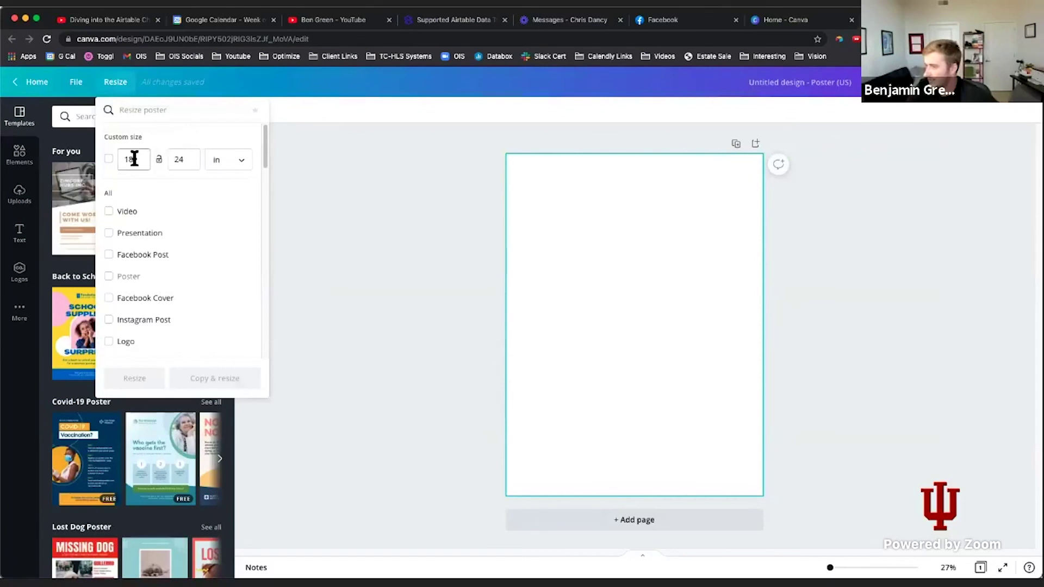
left_click(228, 163)
left_click(229, 141)
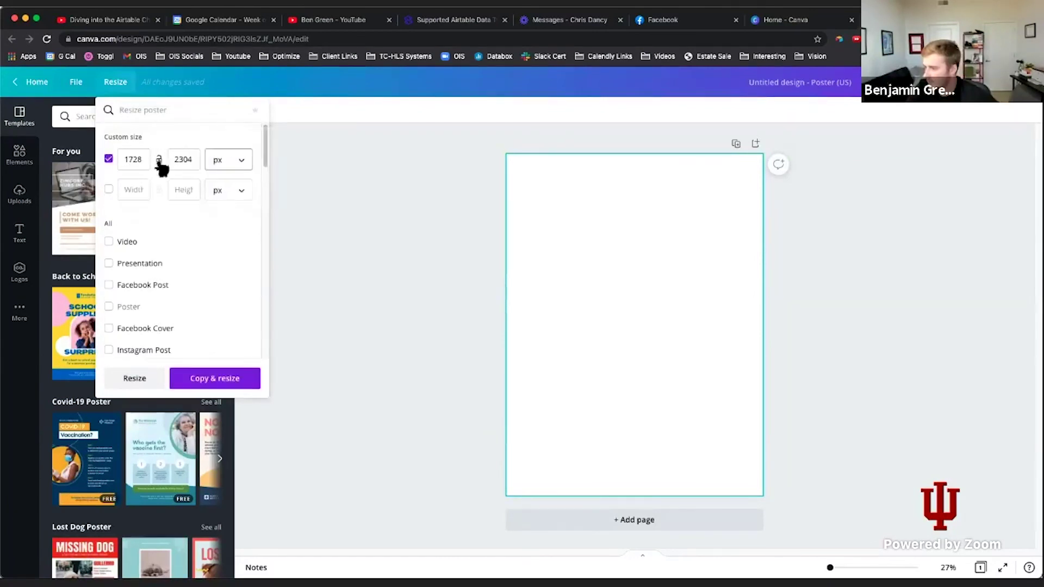
double_click(140, 158)
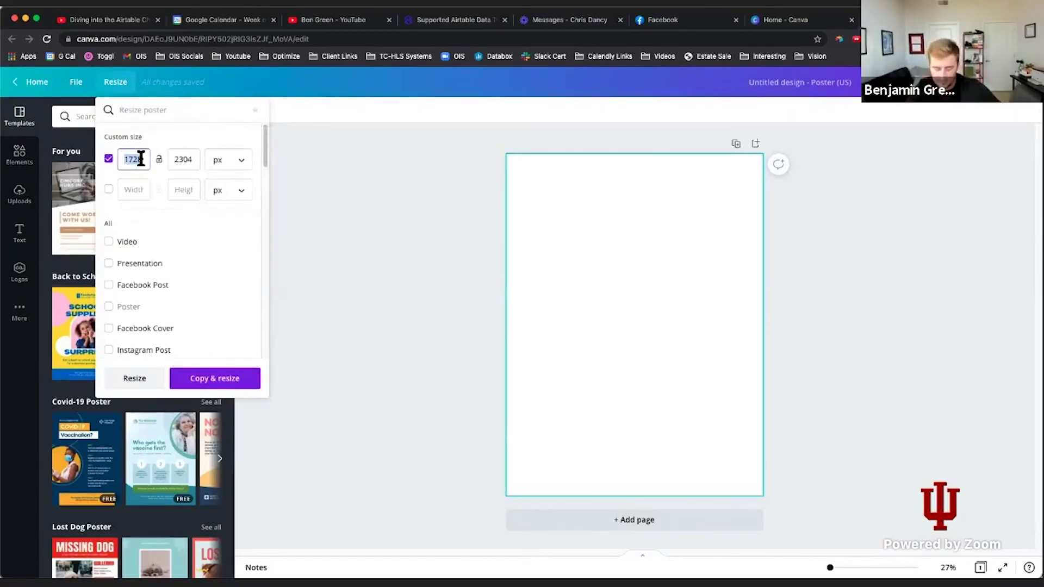
type("875")
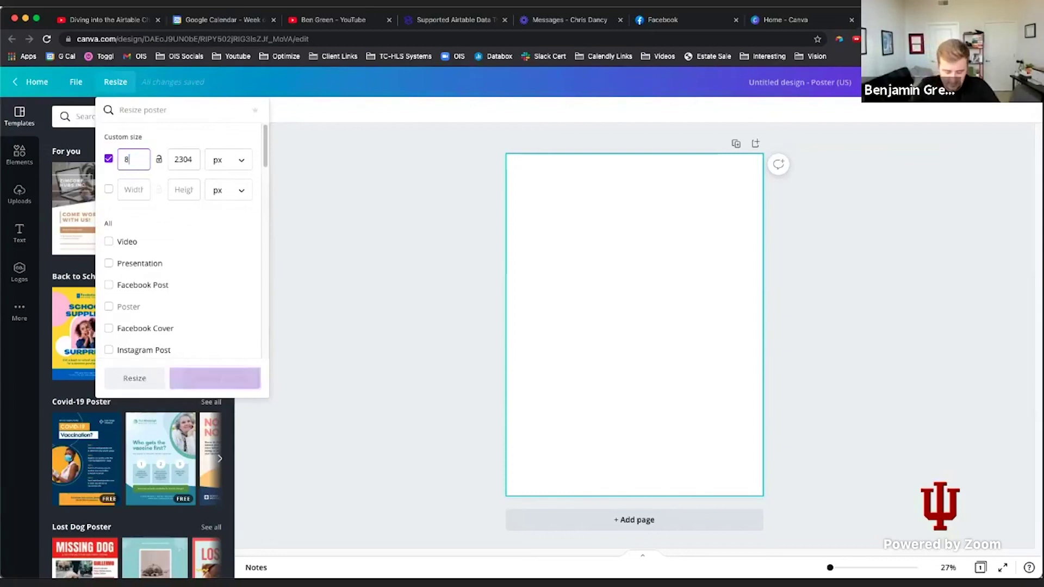
left_click(129, 159)
key("BackSpace")
double_click(180, 159)
type("1199")
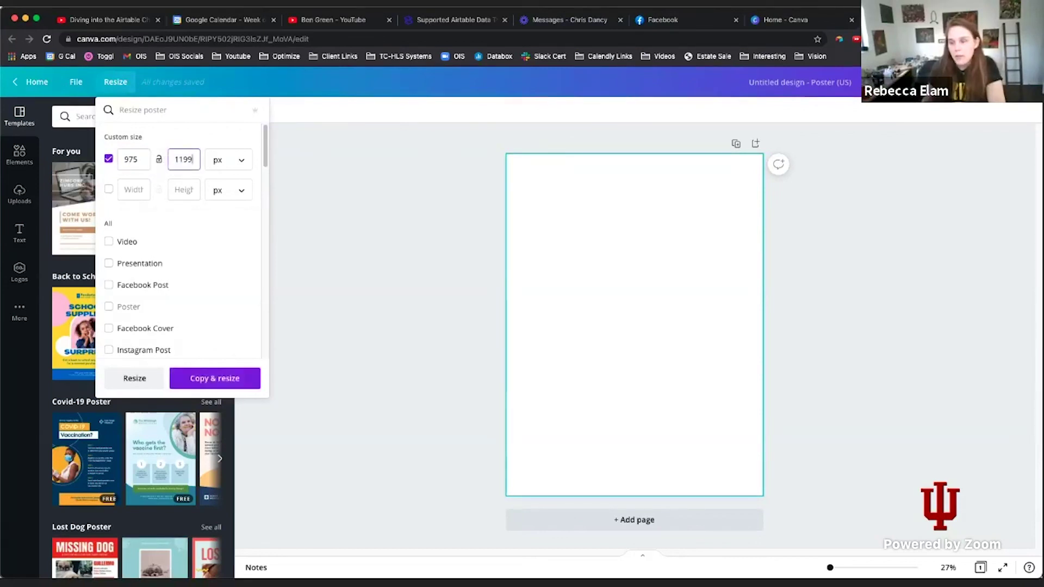
left_click(234, 379)
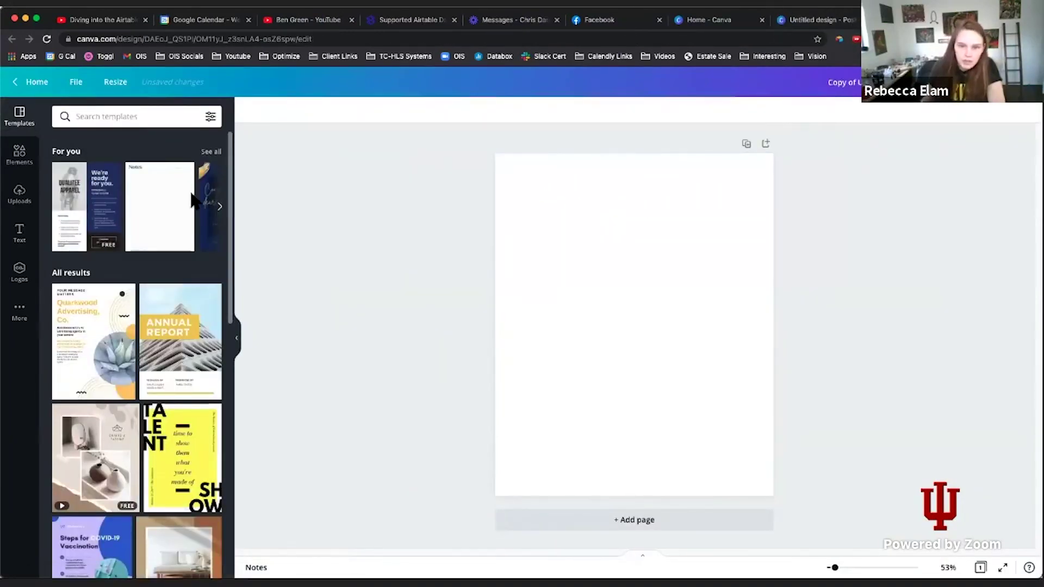
key("super+Tab")
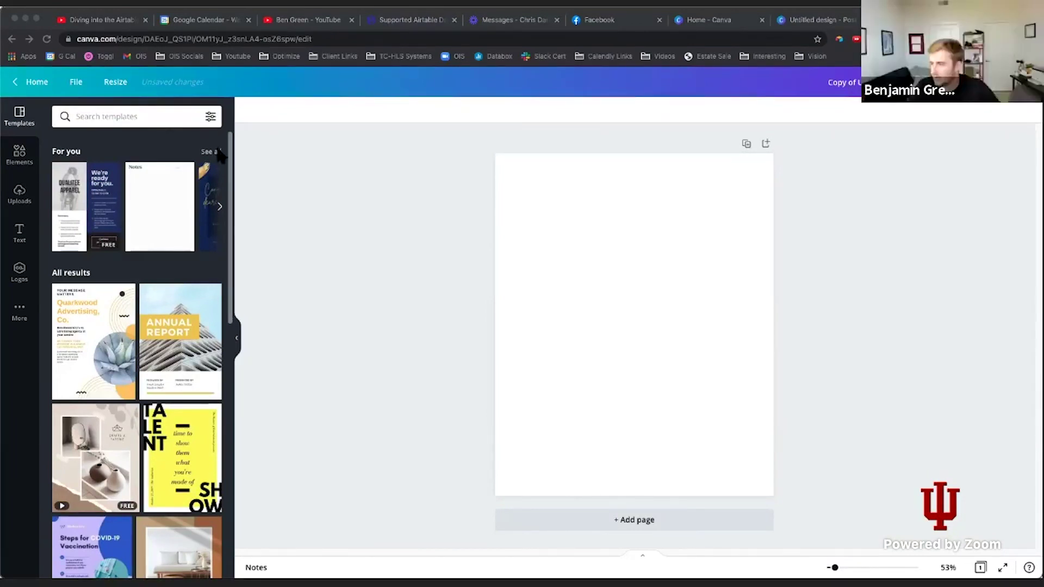
Resize the current blank design itself to a custom width of 927 px, keeping the height at 1199 px.
left_click(115, 82)
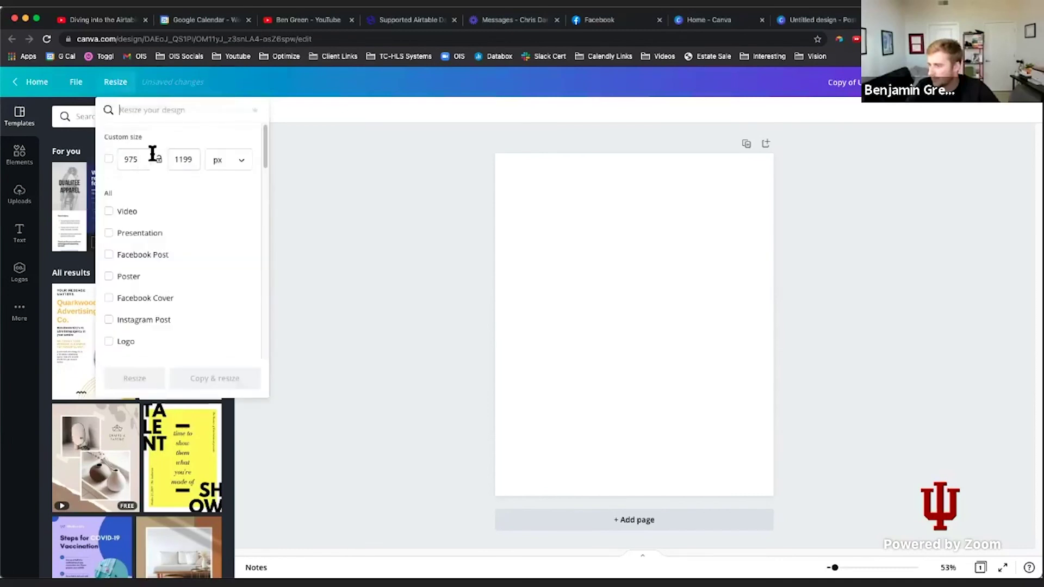
type("927")
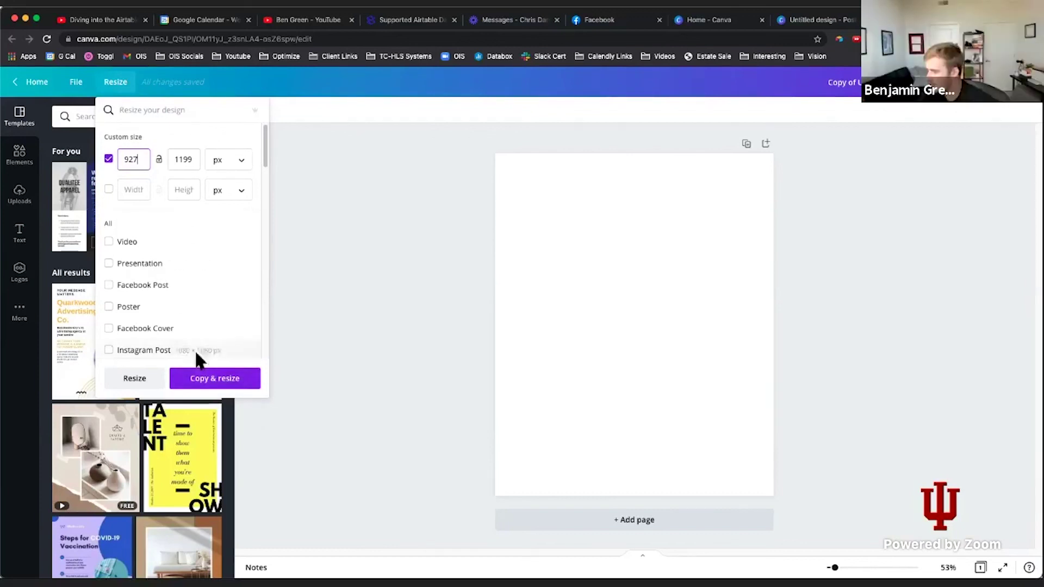
left_click(146, 379)
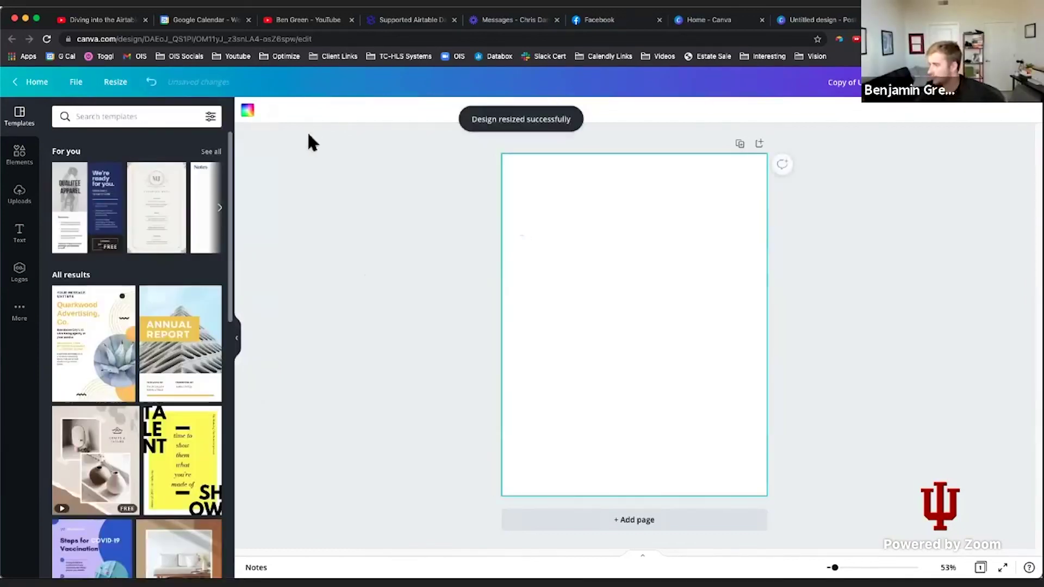
Fill the page background with the palette's gold colour, download the design as a PNG, and dismiss the sharing prompt.
left_click(248, 111)
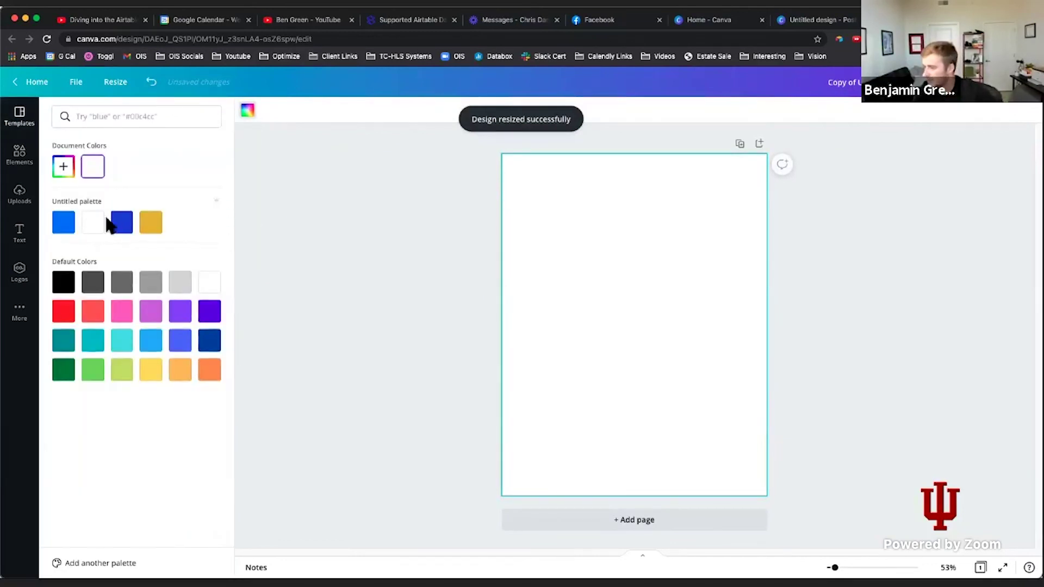
left_click(150, 223)
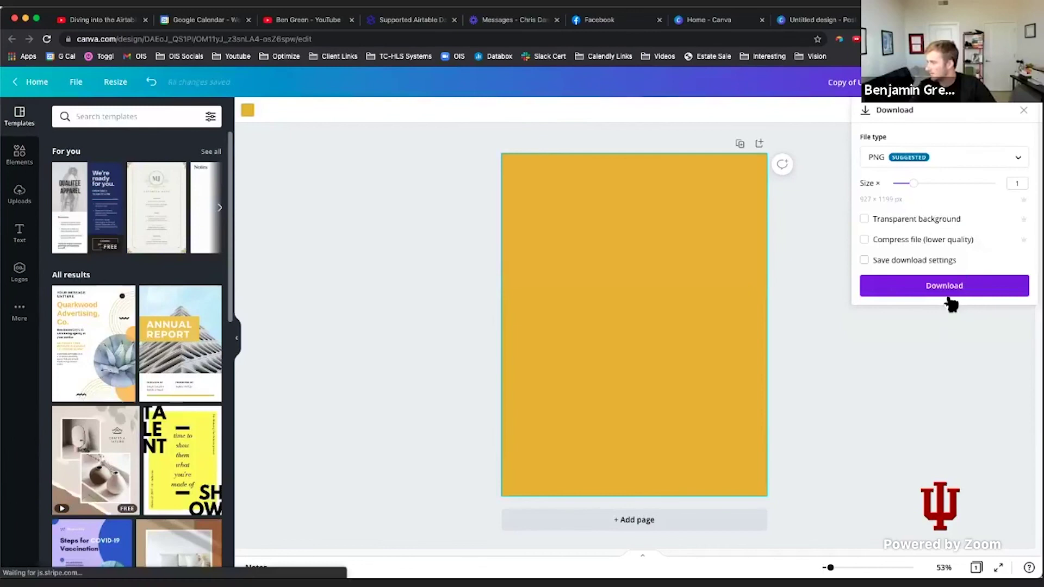
left_click(947, 293)
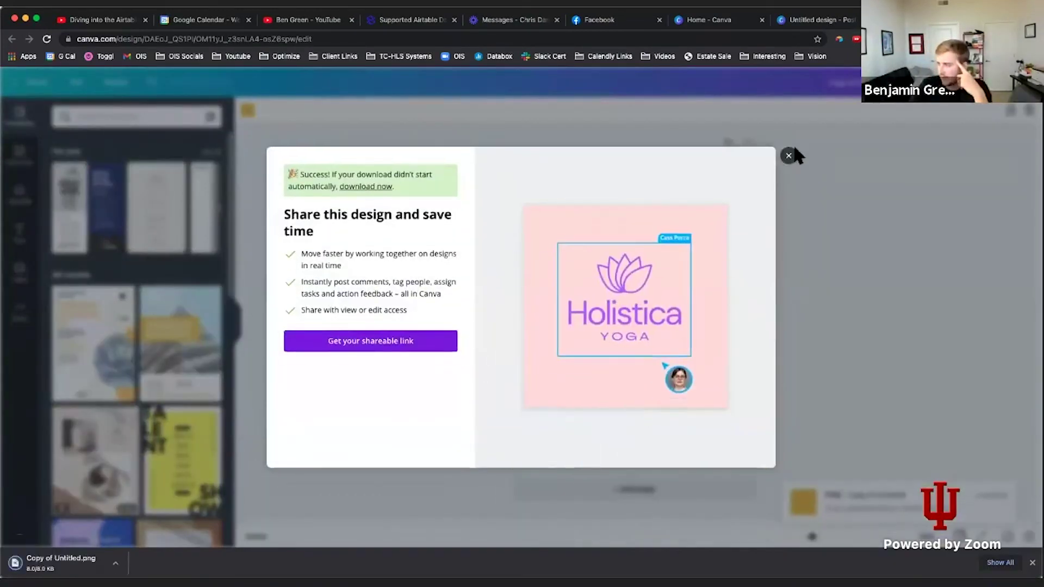
left_click(789, 156)
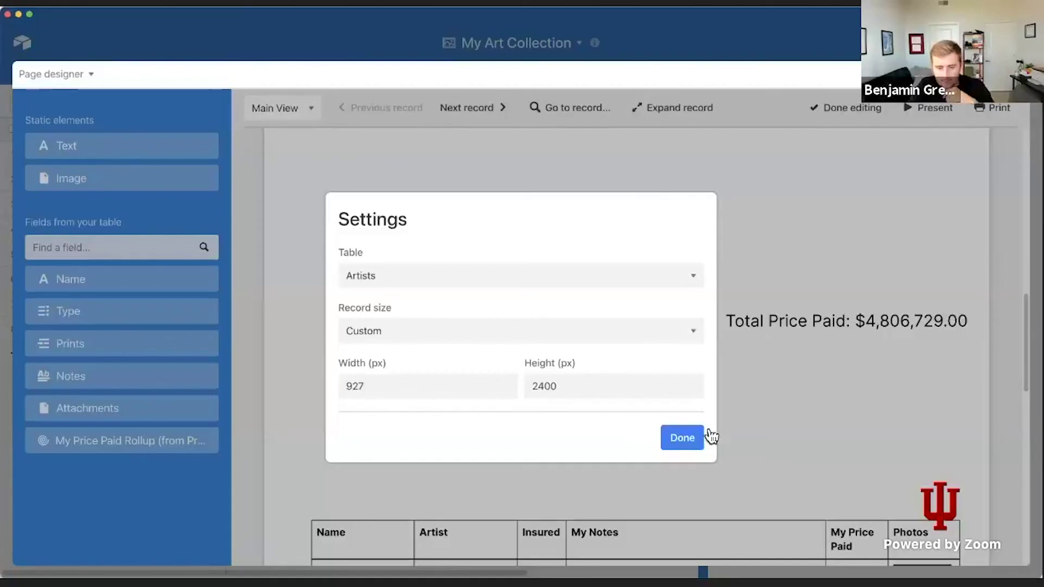
Switch back to Airtable's Page designer, close the page size settings, and add a static image element beside the total price.
left_click(682, 438)
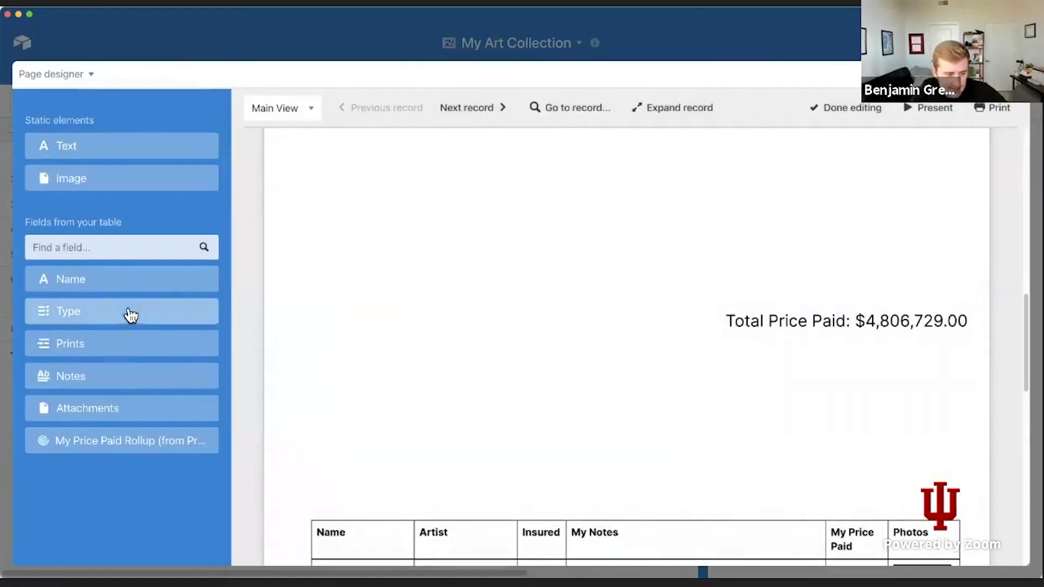
left_click(184, 188)
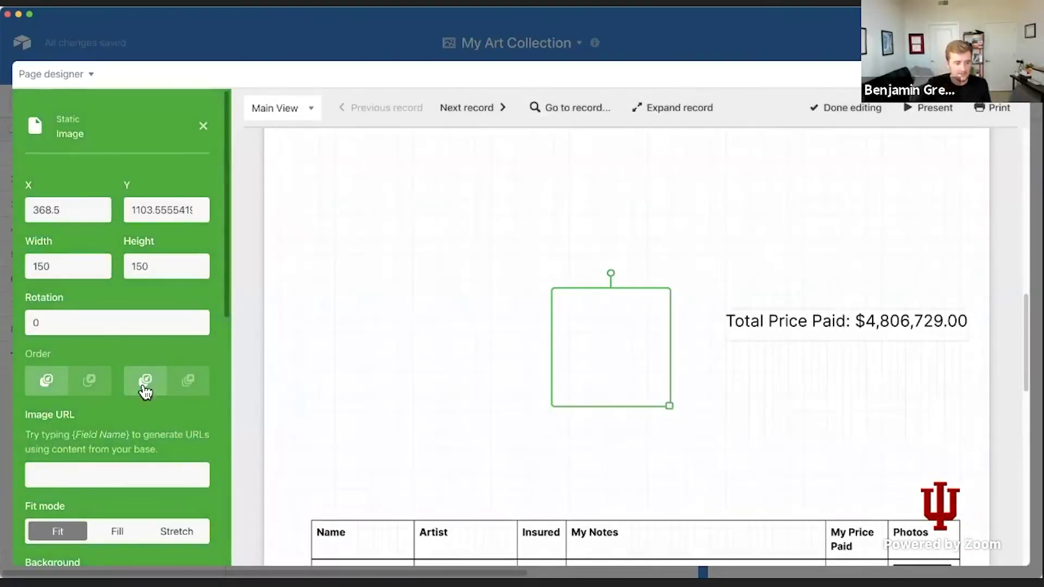
scroll(146, 389, "down", 6)
scroll(146, 391, "down", 2)
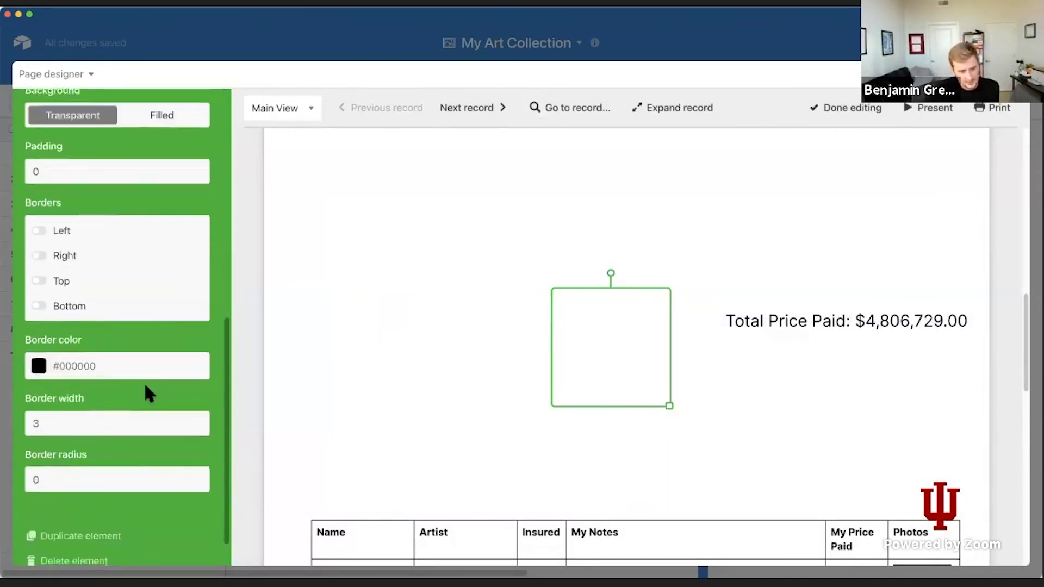
Move the empty image element to X 190, Y 930 on the page.
scroll(147, 391, "up", 10)
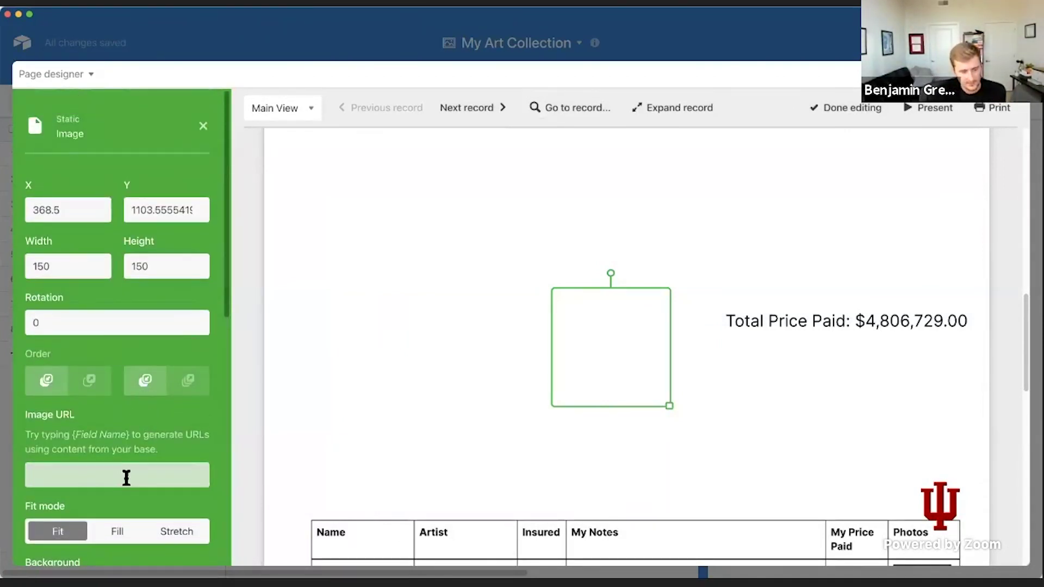
left_click_drag(626, 332, 492, 201)
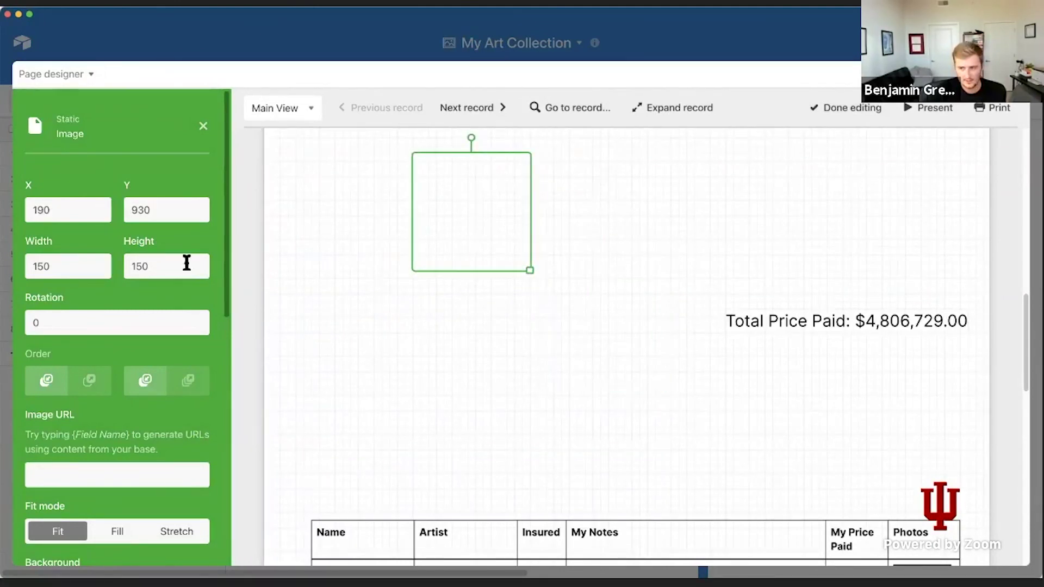
Examine the empty image element's settings, including its image URL, fit mode, background, padding and border options.
scroll(107, 305, "down", 2)
scroll(108, 307, "down", 5)
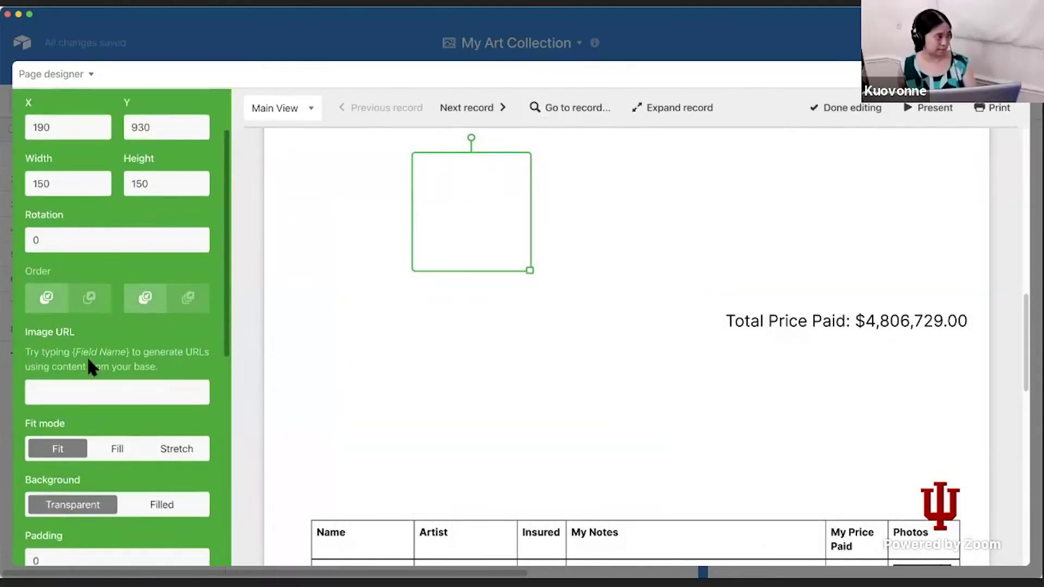
scroll(84, 402, "down", 2)
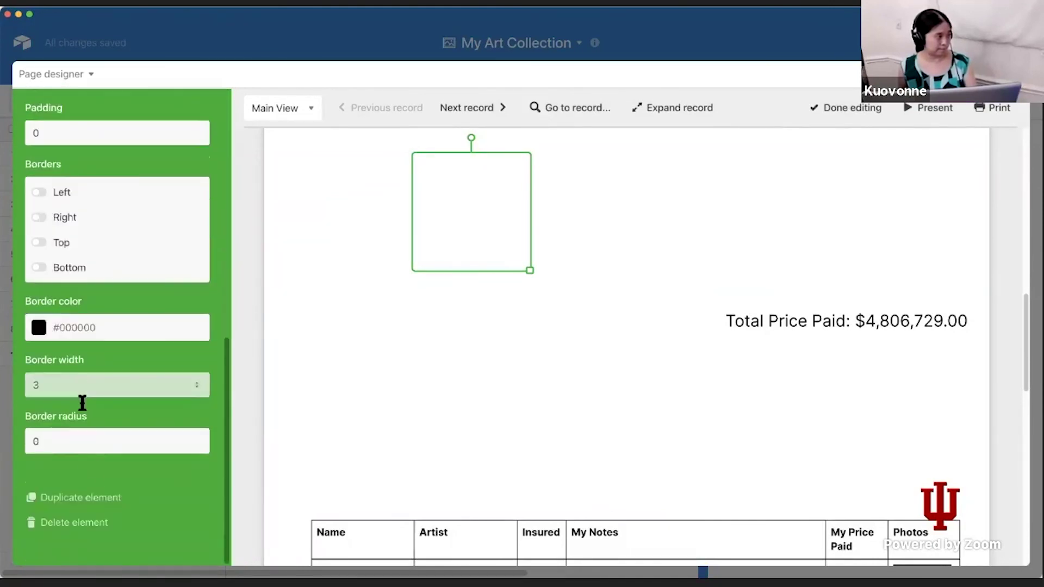
scroll(84, 505, "up", 7)
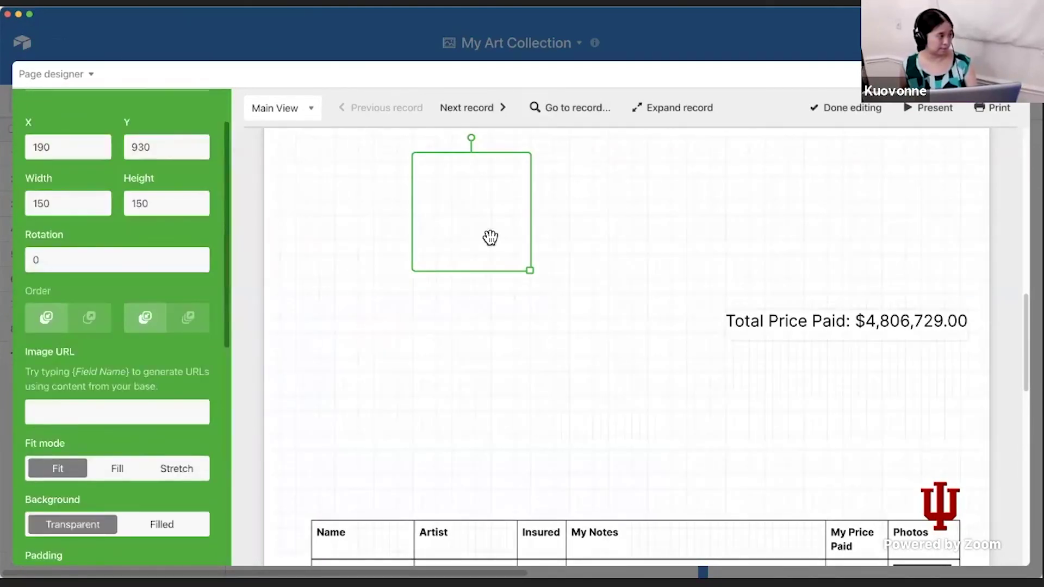
scroll(131, 262, "up", 2)
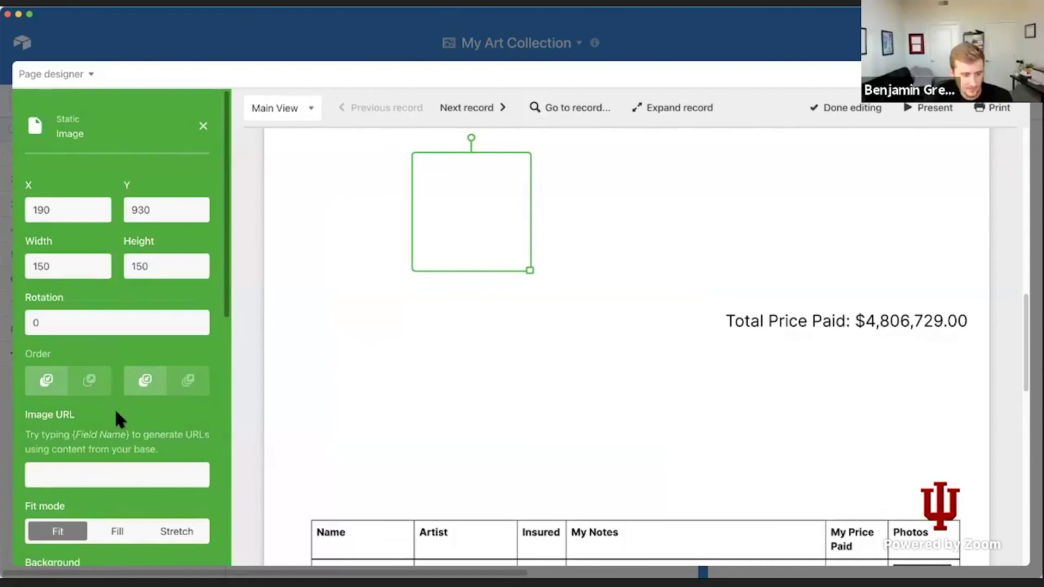
scroll(112, 427, "down", 1)
left_click(109, 451)
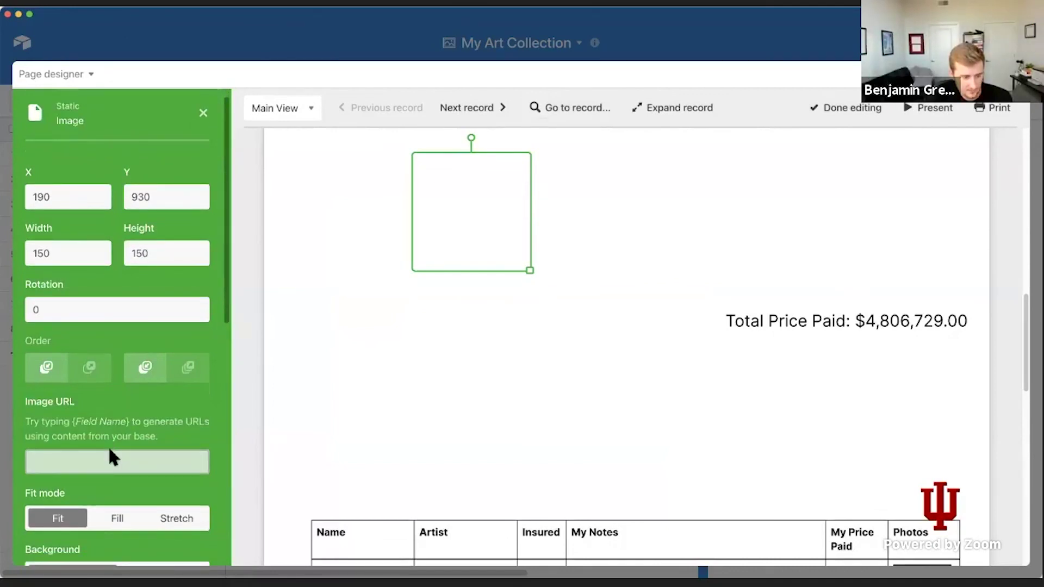
scroll(109, 449, "down", 4)
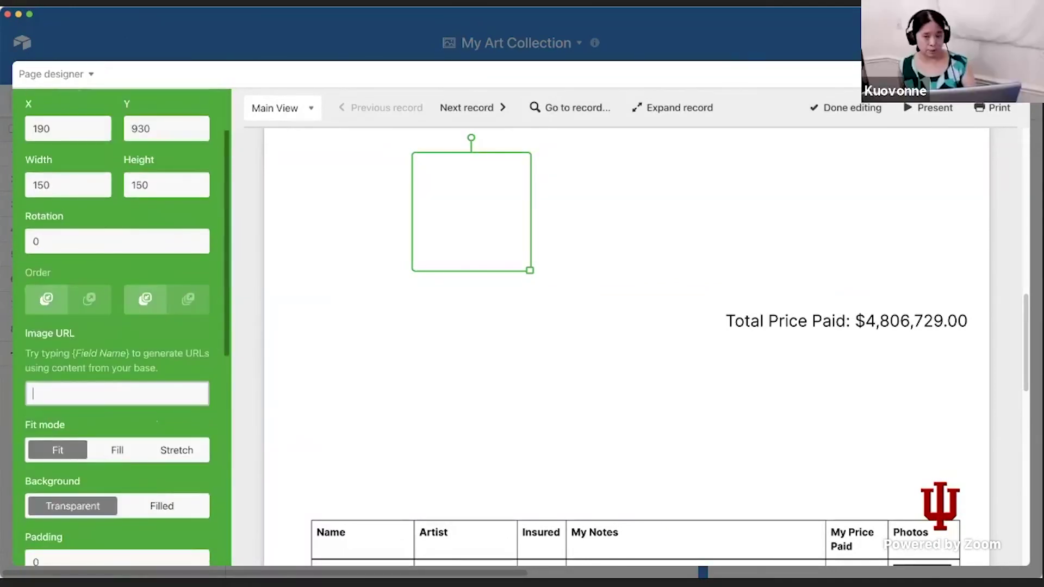
Leave the page layout editor, add a table named Resources, and attach the Copy of Untitled.png image to its first record.
key("super+Tab")
key("Escape")
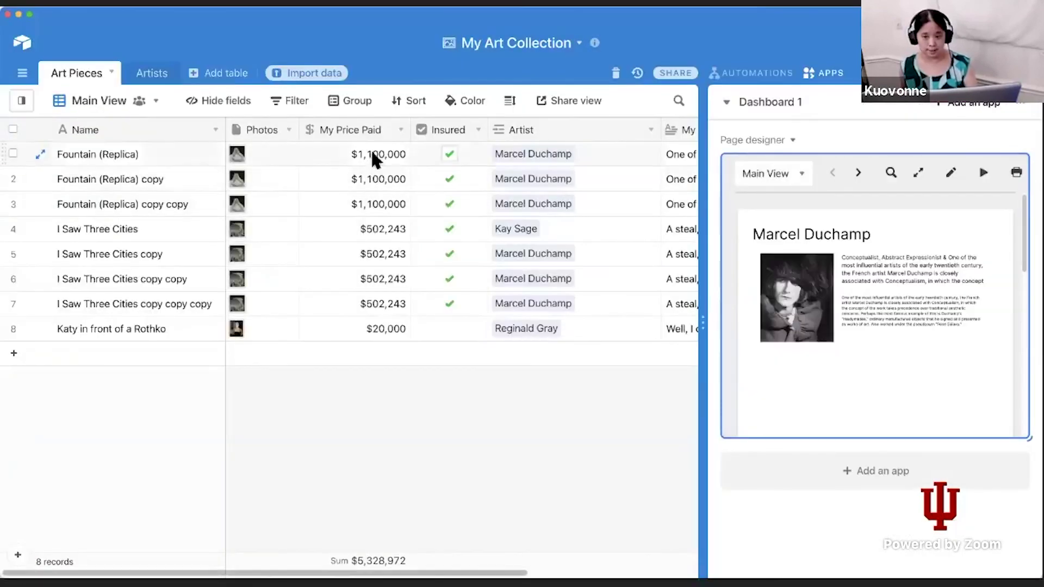
left_click(212, 77)
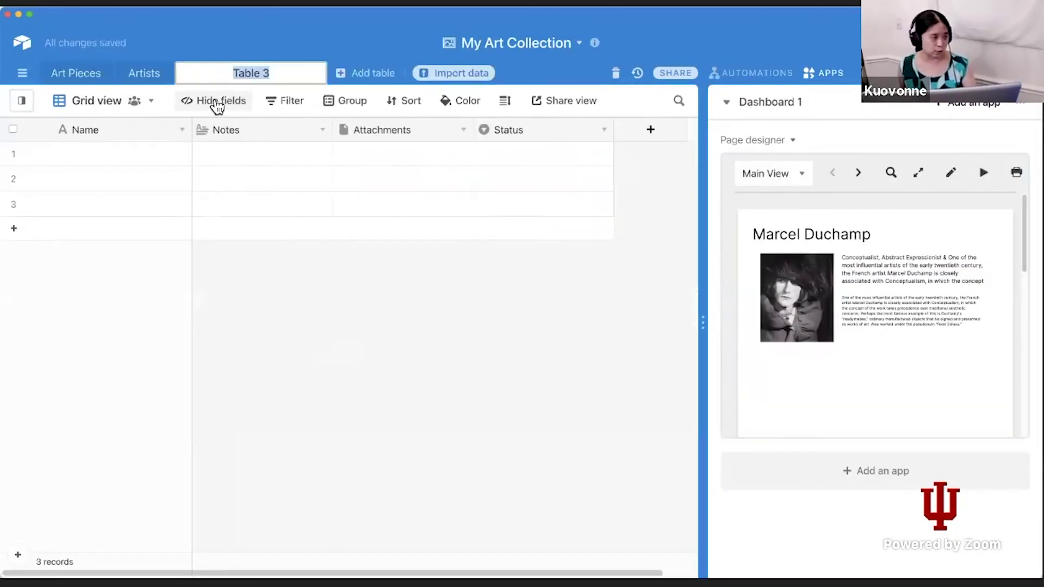
type("Resources")
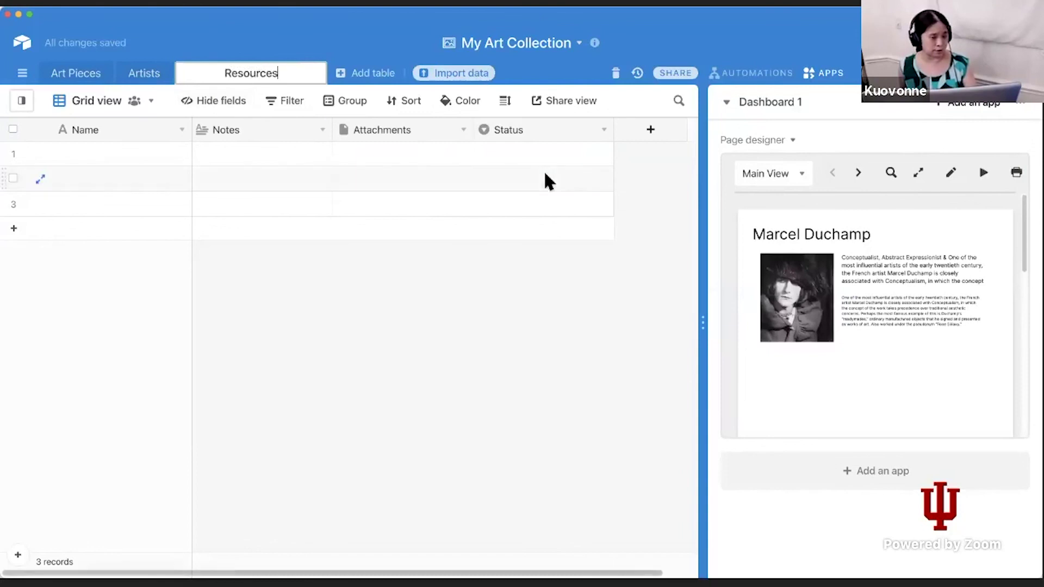
key("Return")
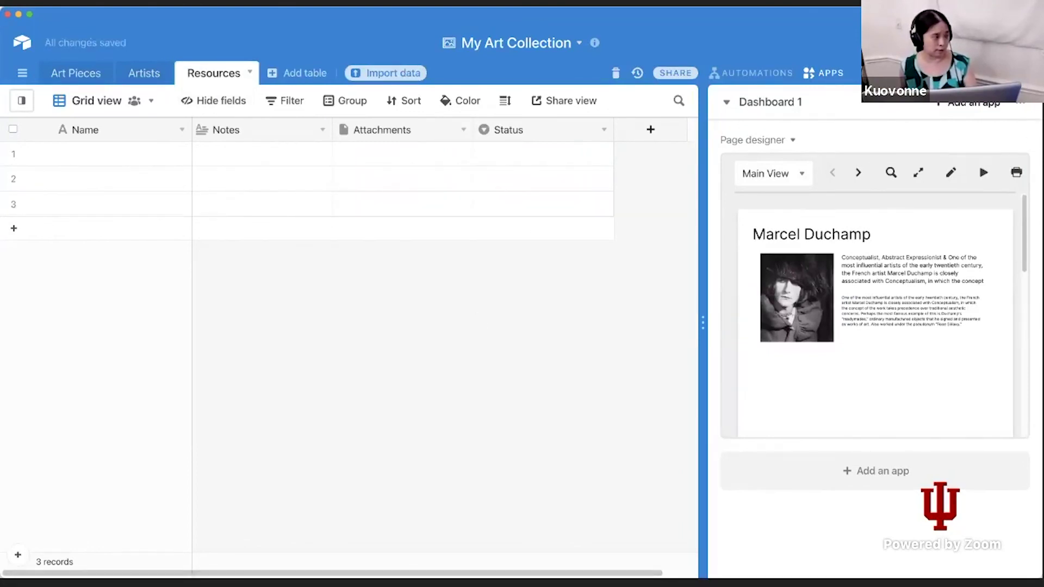
left_click_drag(501, 240, 430, 146)
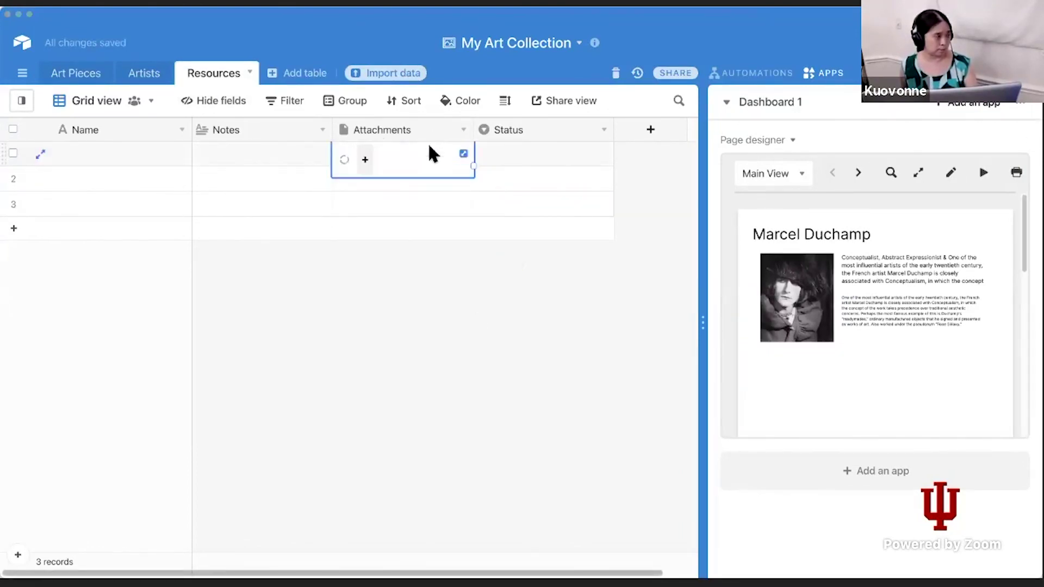
Insert a Formula field directly after the Attachments field in the Resources table, using Attachments as the formula.
right_click(430, 130)
left_click(415, 308)
scroll(560, 329, "down", 5)
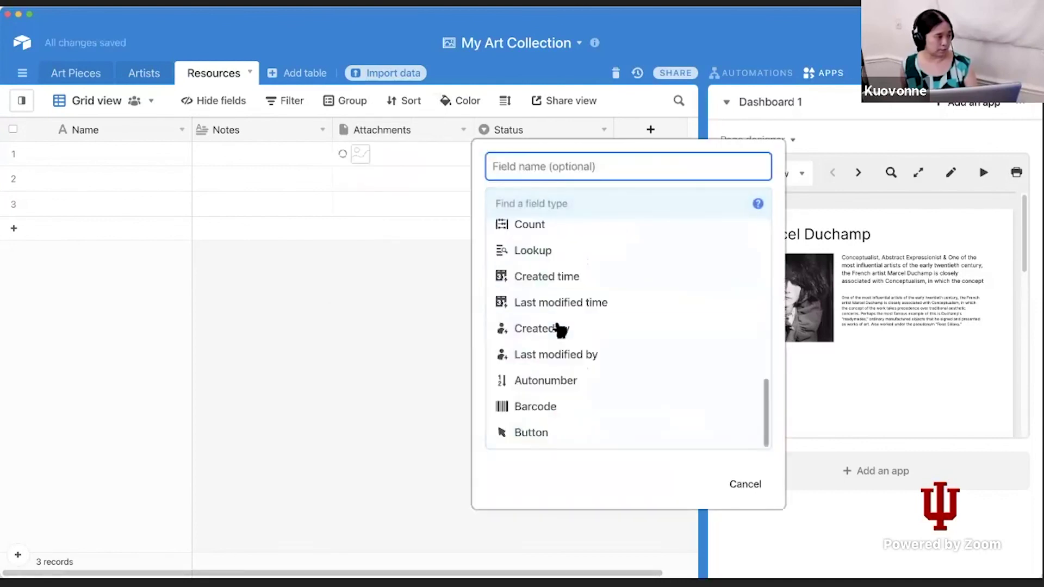
scroll(535, 270, "up", 2)
left_click(536, 268)
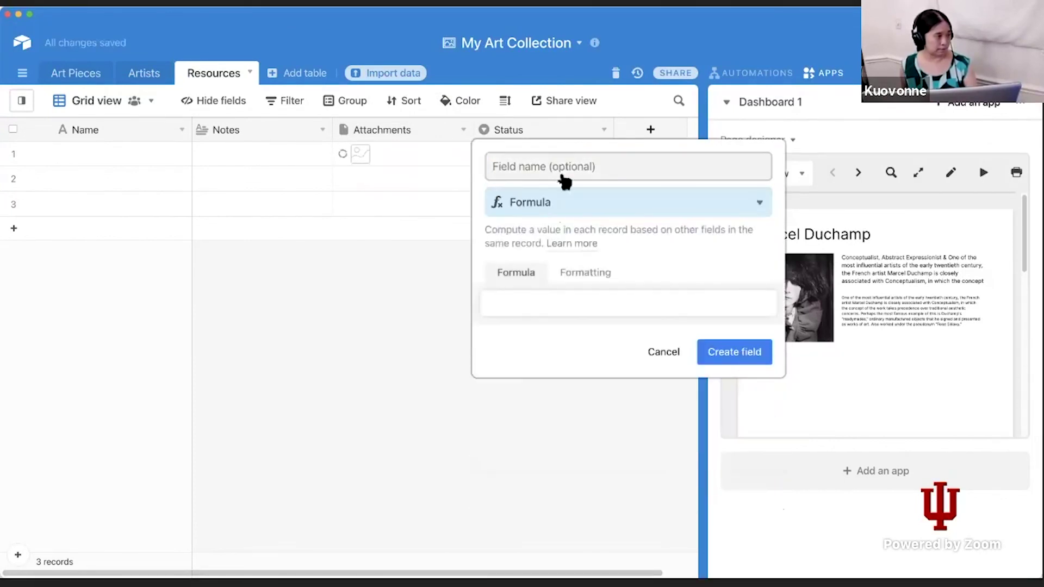
left_click(517, 329)
type("attac")
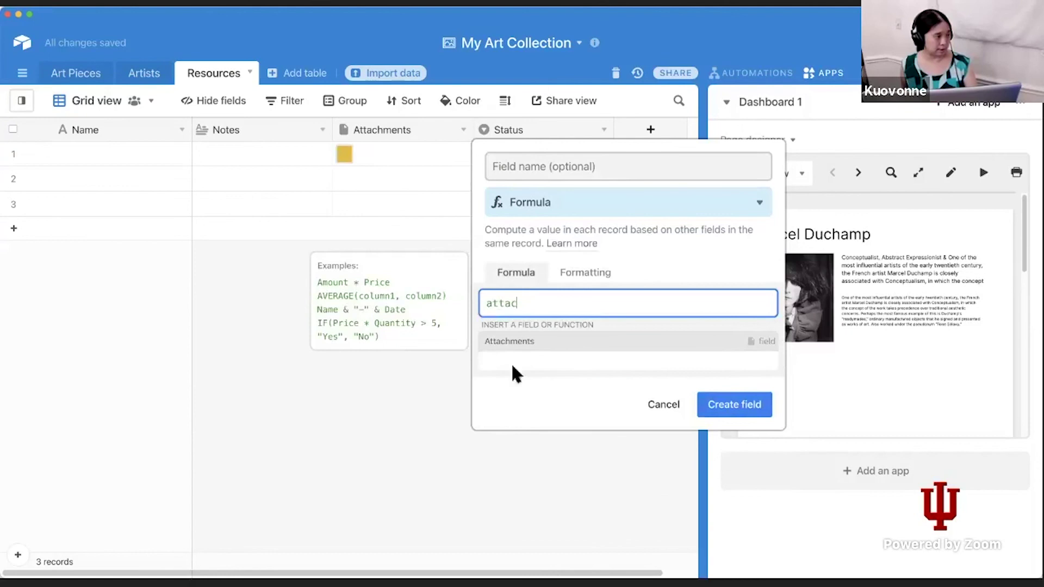
left_click(545, 341)
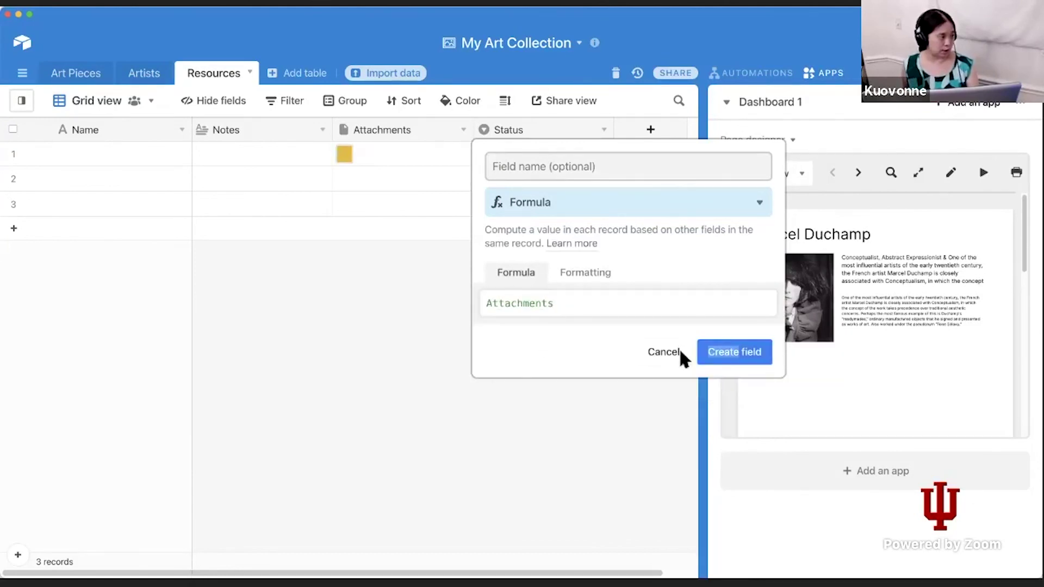
left_click(733, 352)
Copy only the attachment's URL, without the surrounding parentheses, from the first record's expanded formula cell.
left_click(540, 154)
left_click(602, 154)
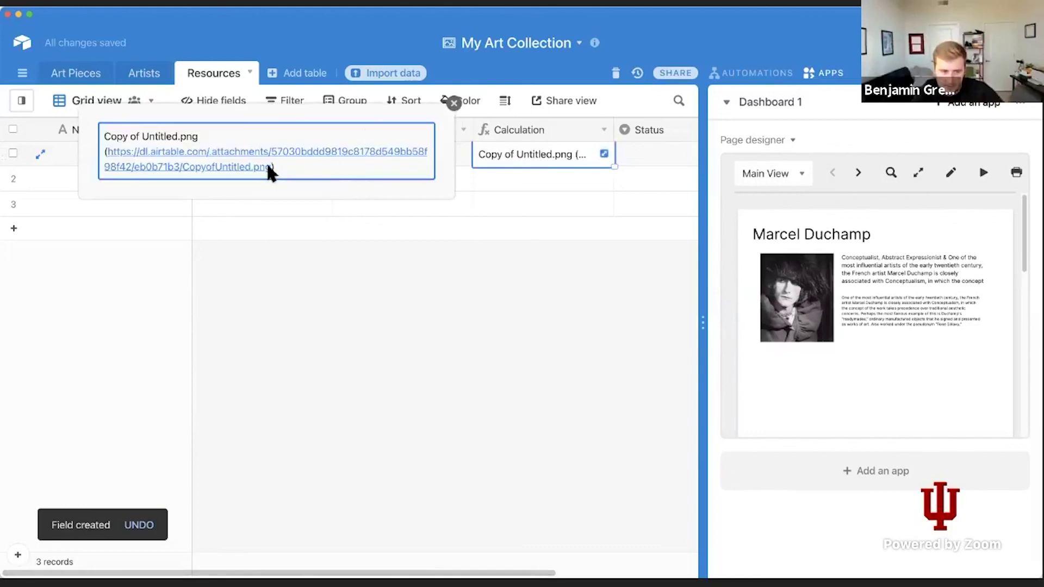
left_click_drag(270, 167, 106, 155)
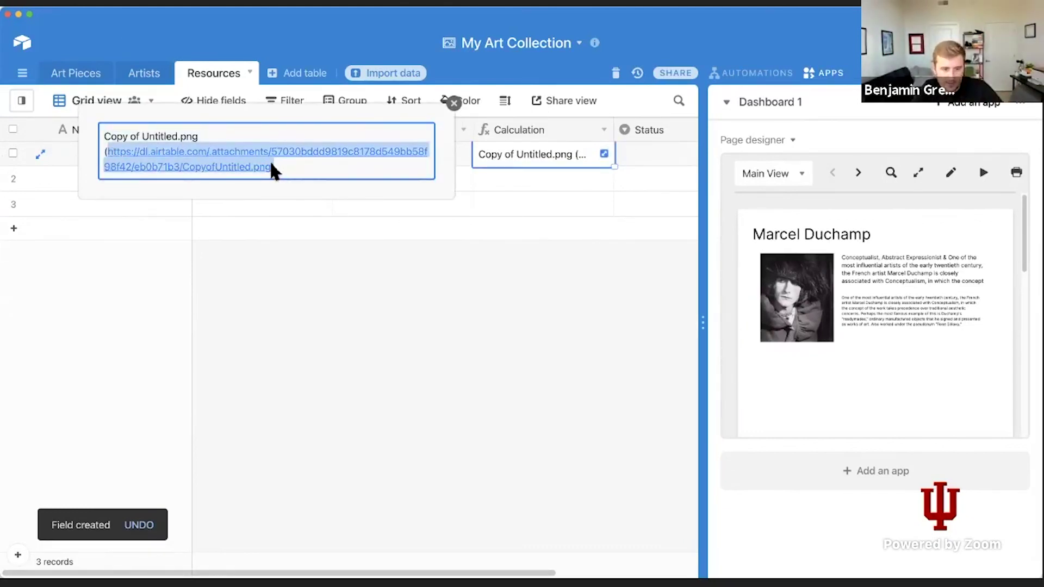
key("super+a")
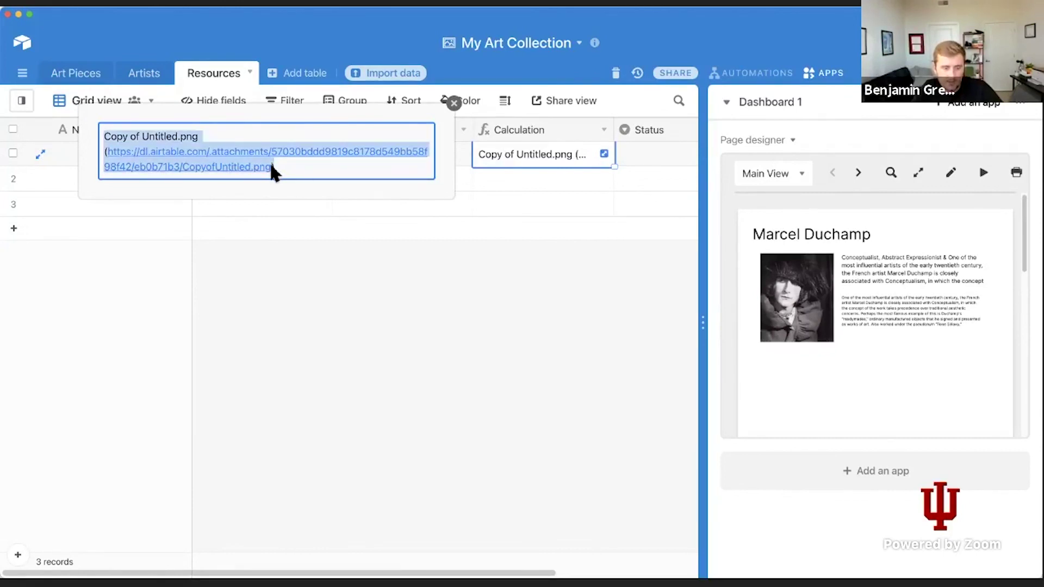
left_click(247, 167)
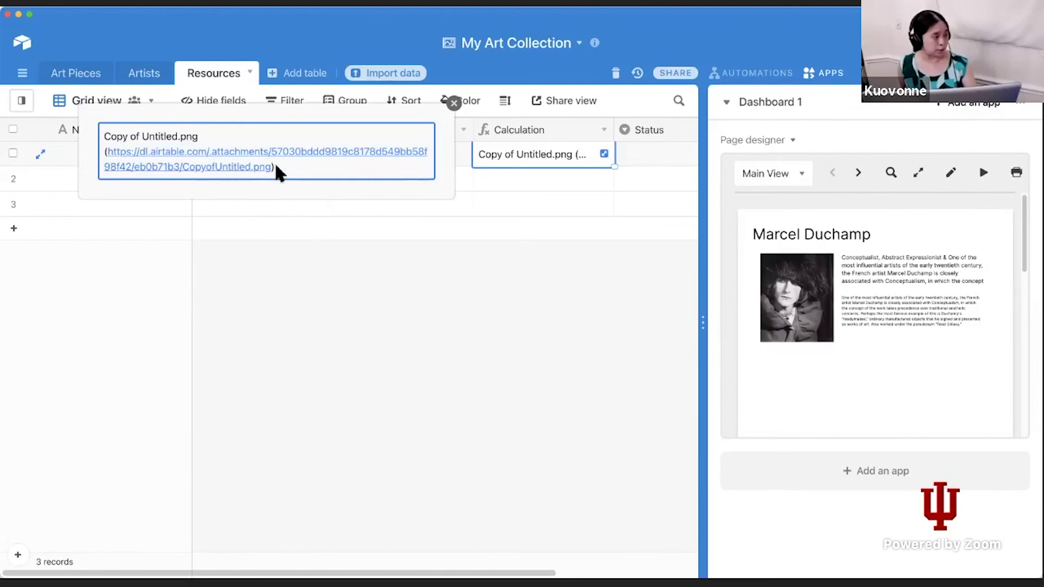
left_click_drag(270, 169, 108, 153)
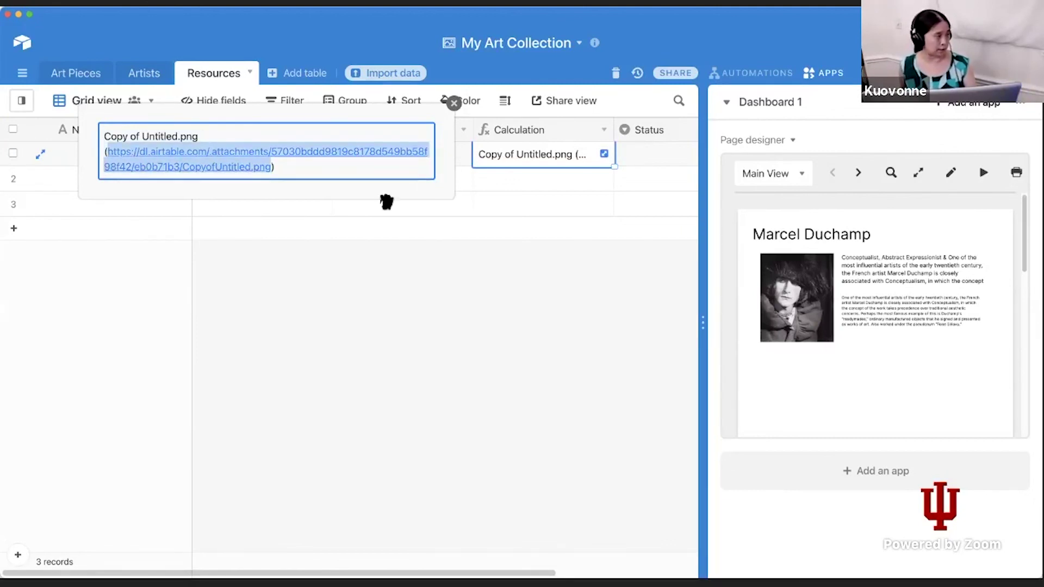
Reopen the page designer layout for editing and paste the copied attachment URL as the empty image element's image URL.
left_click(882, 237)
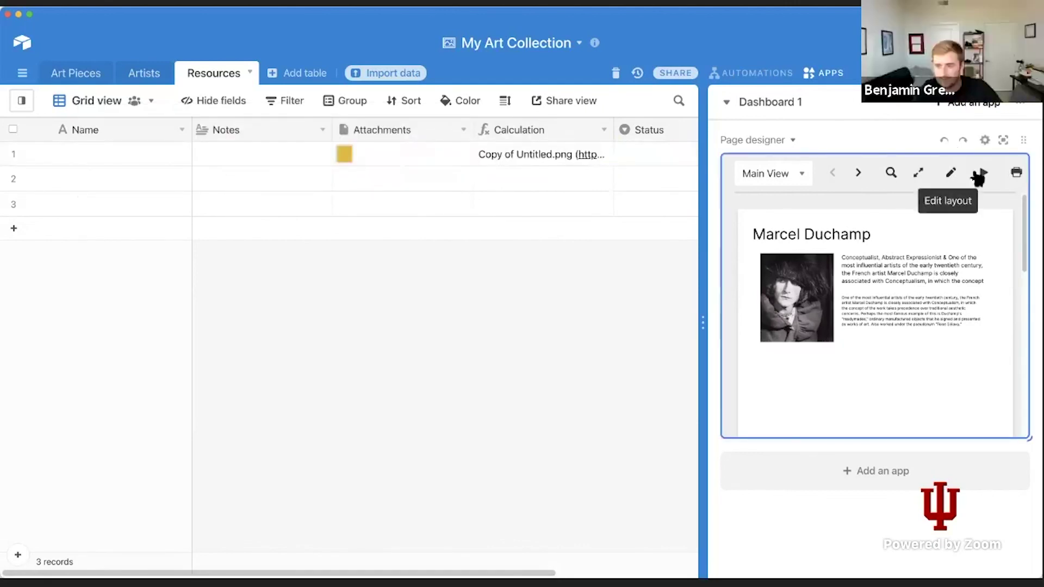
left_click(951, 172)
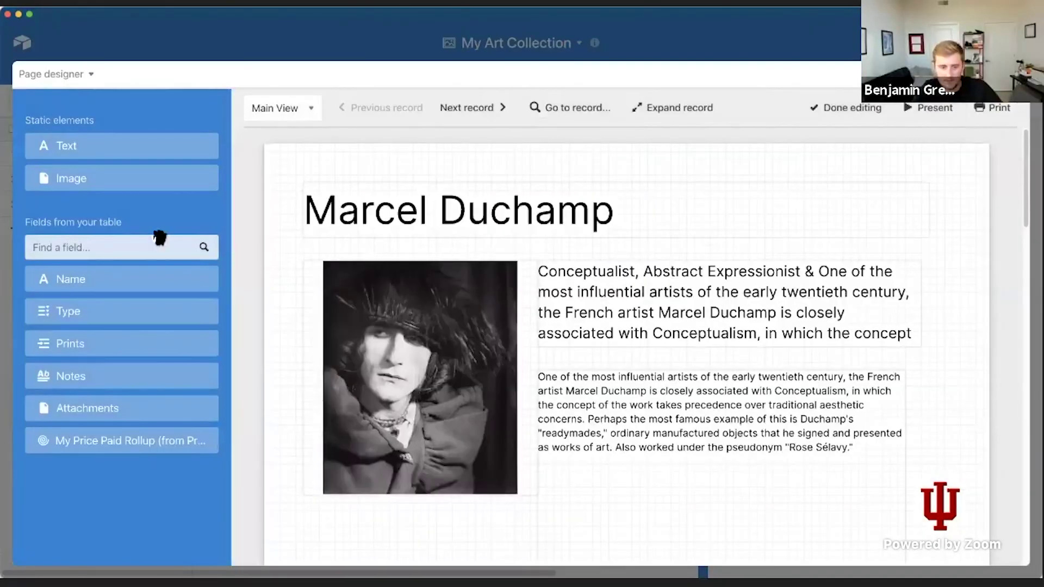
scroll(466, 336, "down", 6)
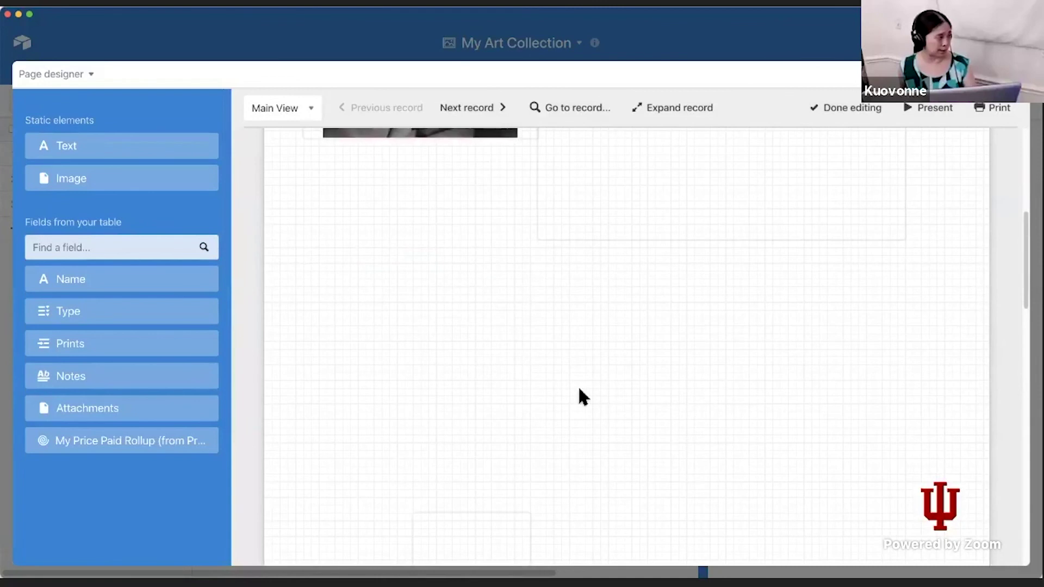
scroll(578, 391, "down", 2)
left_click(501, 466)
left_click(70, 476)
key("cmd+v")
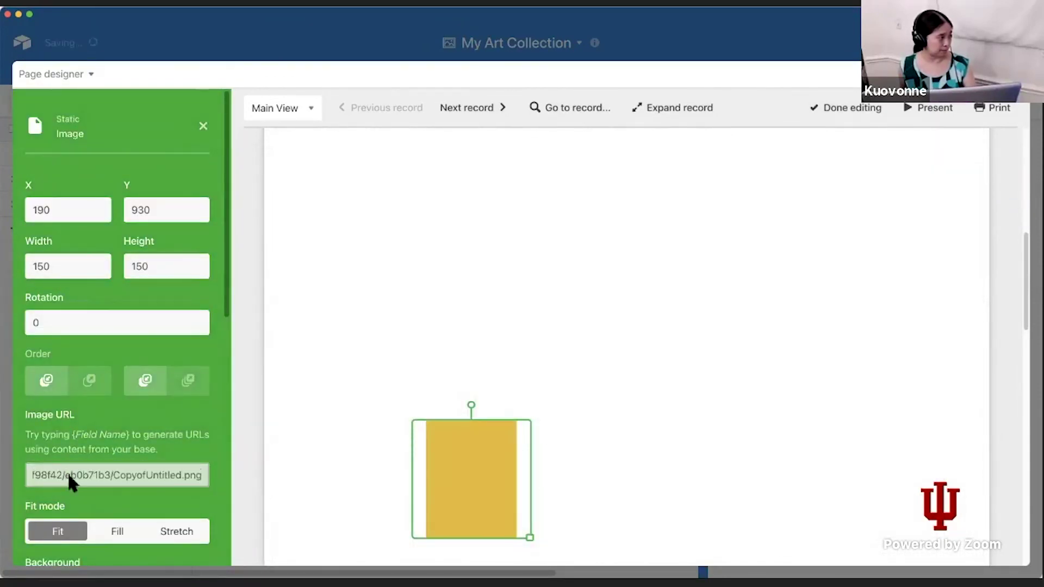
left_click(446, 397)
scroll(457, 390, "down", 4)
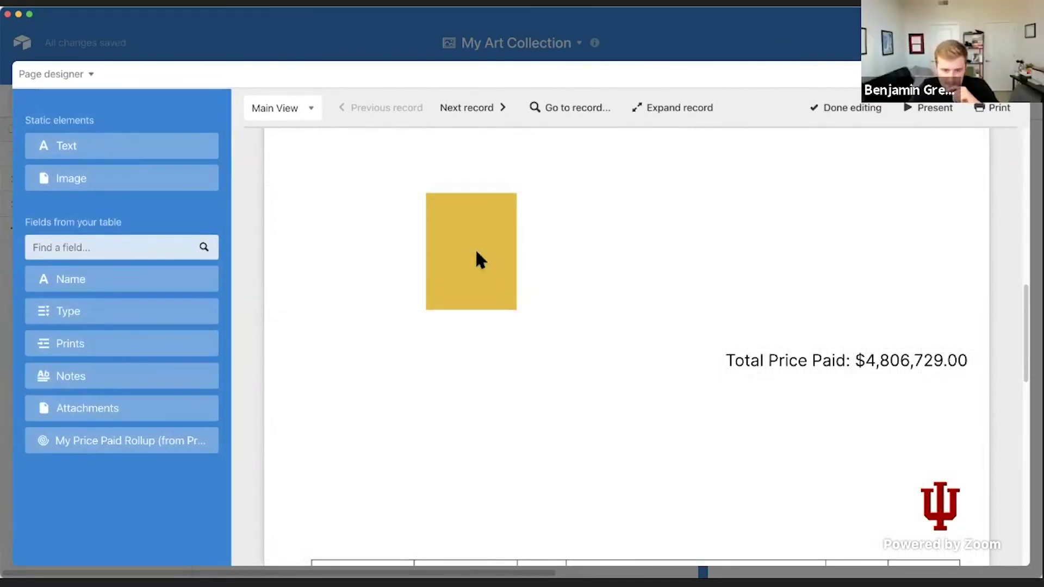
Move the yellow image up to the page's top-left corner, at X -10, Y 0.
scroll(480, 271, "up", 4)
left_click(475, 441)
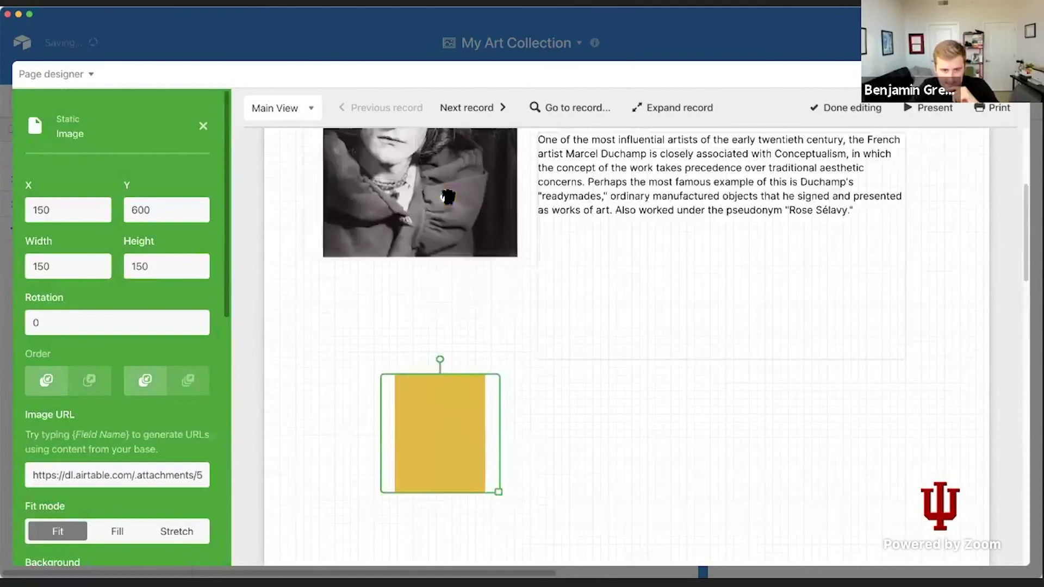
left_click_drag(458, 473, 370, 199)
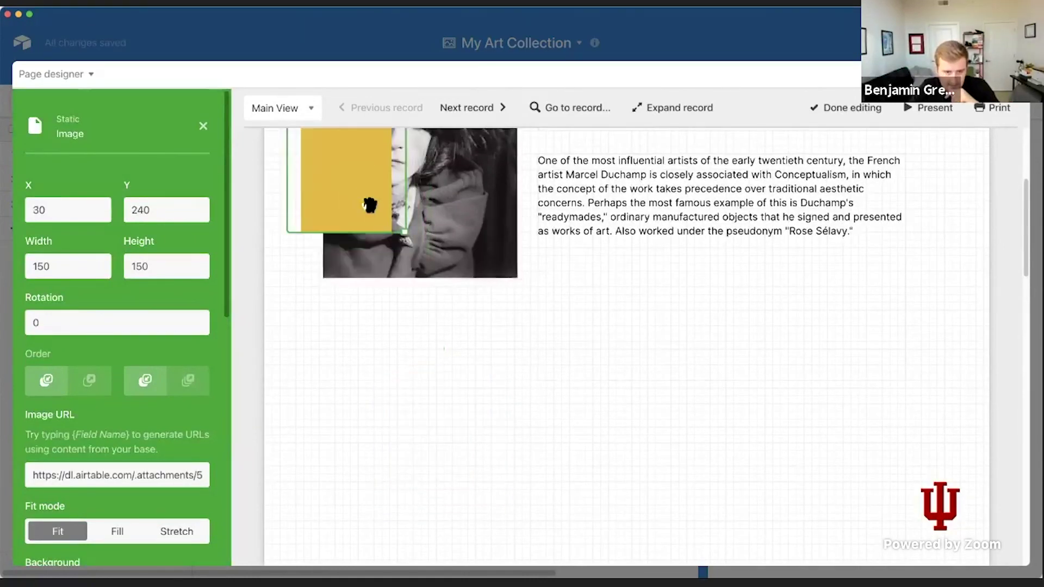
scroll(370, 205, "up", 4)
left_click_drag(360, 405, 327, 220)
Enlarge the yellow image to 940 wide by 1210 high, covering the page down to above the art pieces table.
left_click_drag(374, 261, 798, 540)
scroll(813, 489, "down", 8)
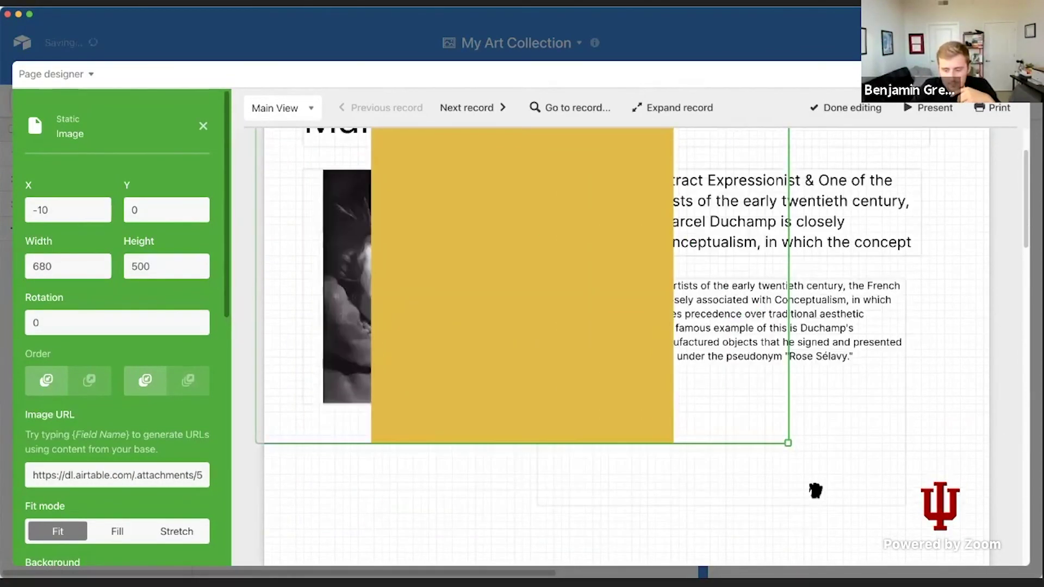
scroll(813, 273, "up", 4)
left_click_drag(832, 354, 984, 387)
left_click_drag(989, 487, 994, 415)
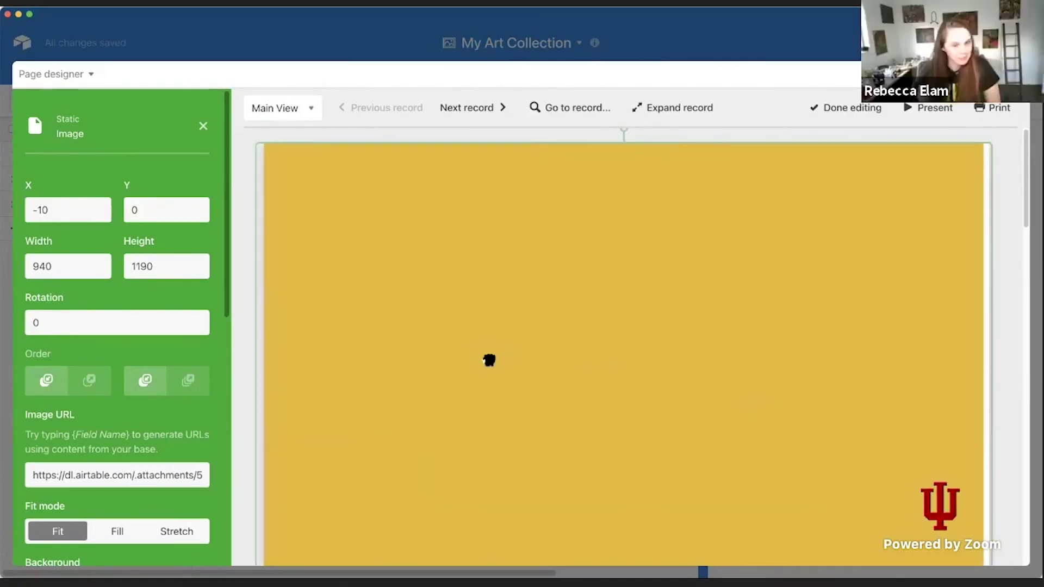
scroll(492, 350, "down", 5)
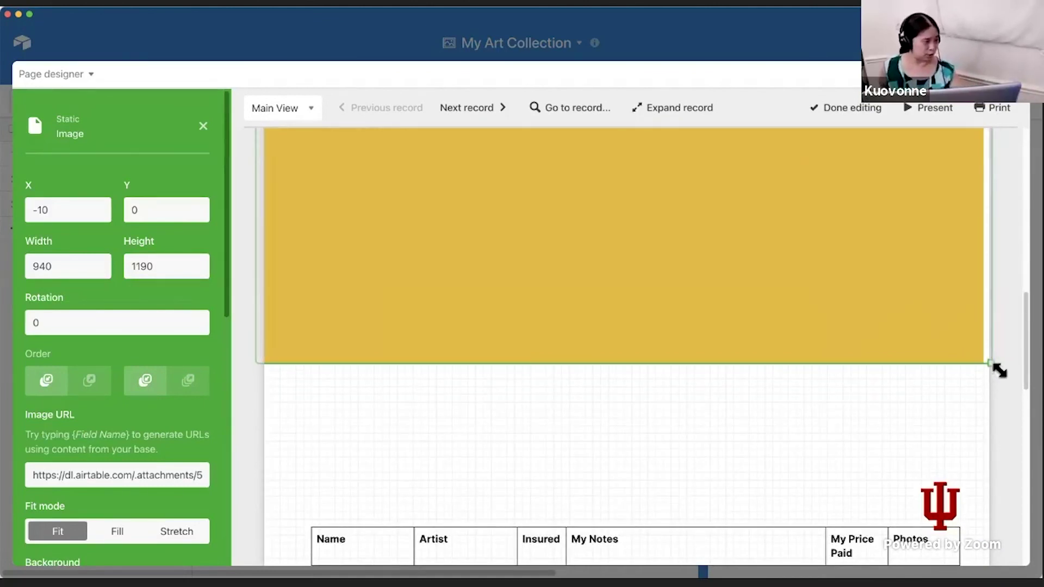
left_click_drag(1000, 370, 1002, 380)
left_click(960, 418)
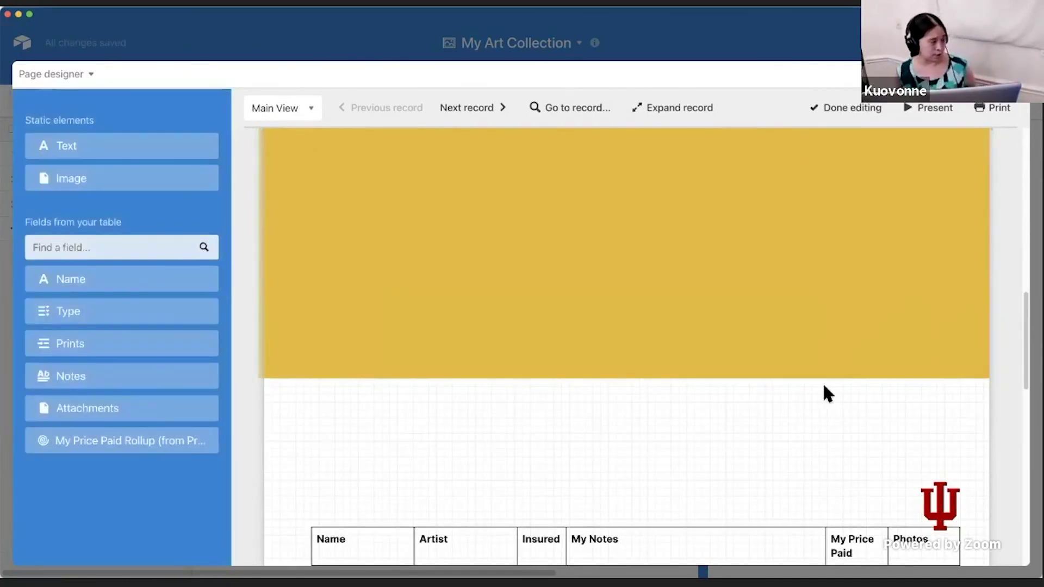
Shift the enlarged yellow image to X 0, Y 0 so it lines up with the page's edge.
mouse_move(580, 344)
left_mouse_down()
mouse_move(606, 349)
mouse_move(583, 352)
left_mouse_up()
scroll(583, 352, "up", 9)
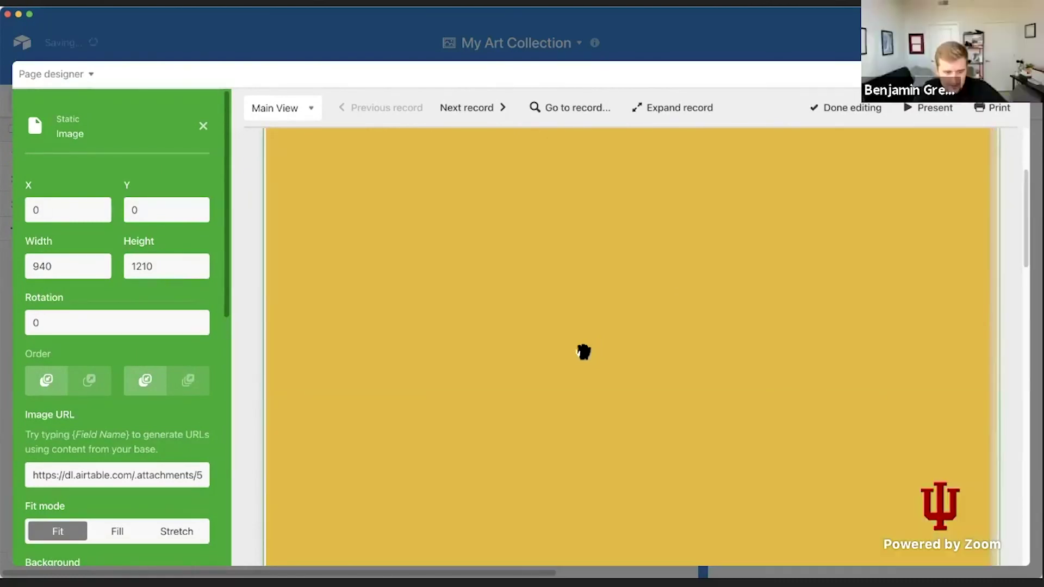
scroll(583, 352, "up", 2)
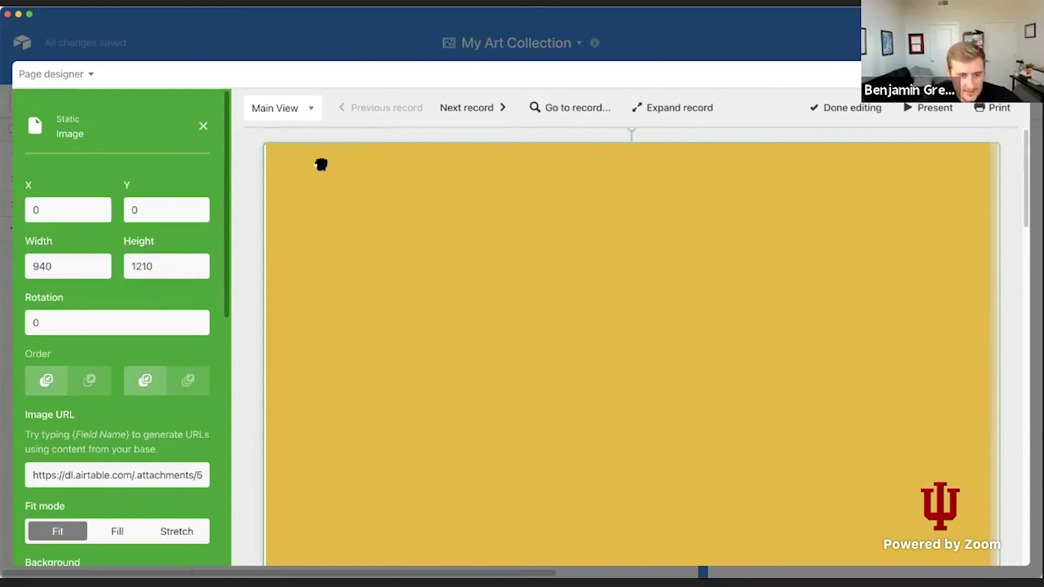
Shift the yellow image back to X -10, Y 0, deselect it and check its coverage down the page.
mouse_move(318, 170)
left_mouse_down()
mouse_move(317, 179)
mouse_move(308, 167)
left_mouse_up()
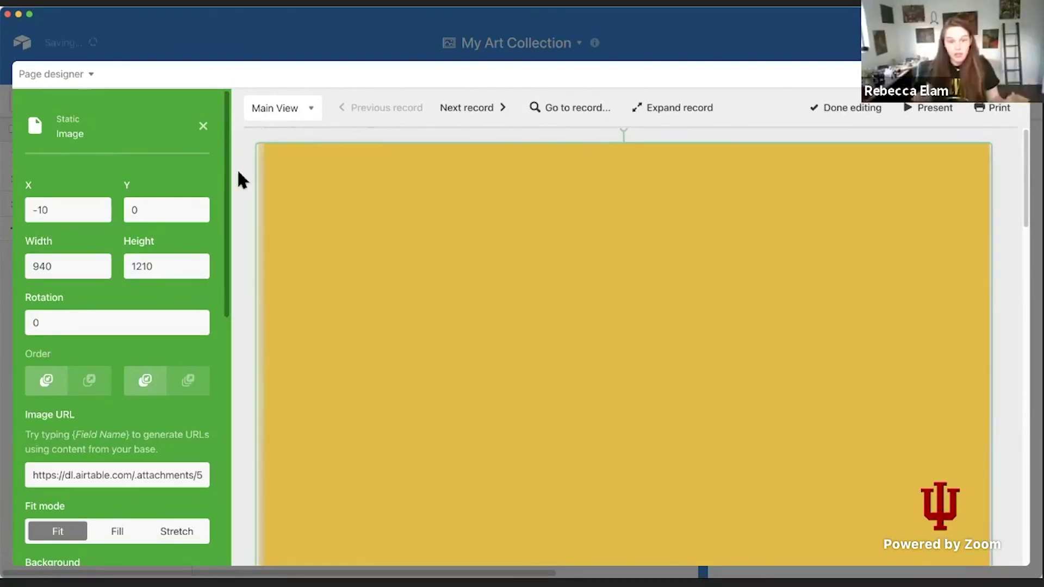
left_click(239, 180)
scroll(618, 153, "down", 5)
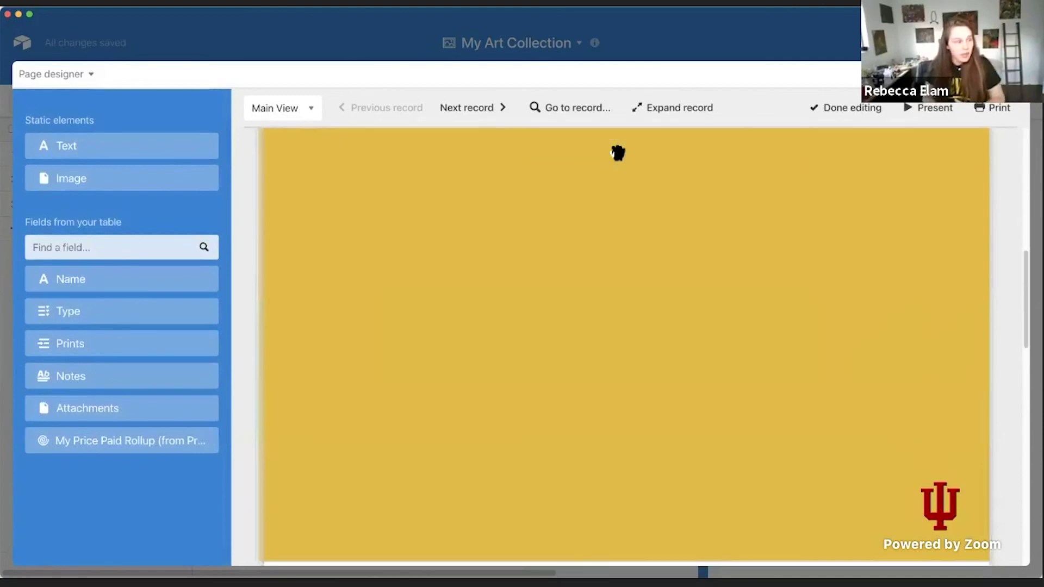
scroll(618, 153, "down", 5)
scroll(618, 153, "up", 6)
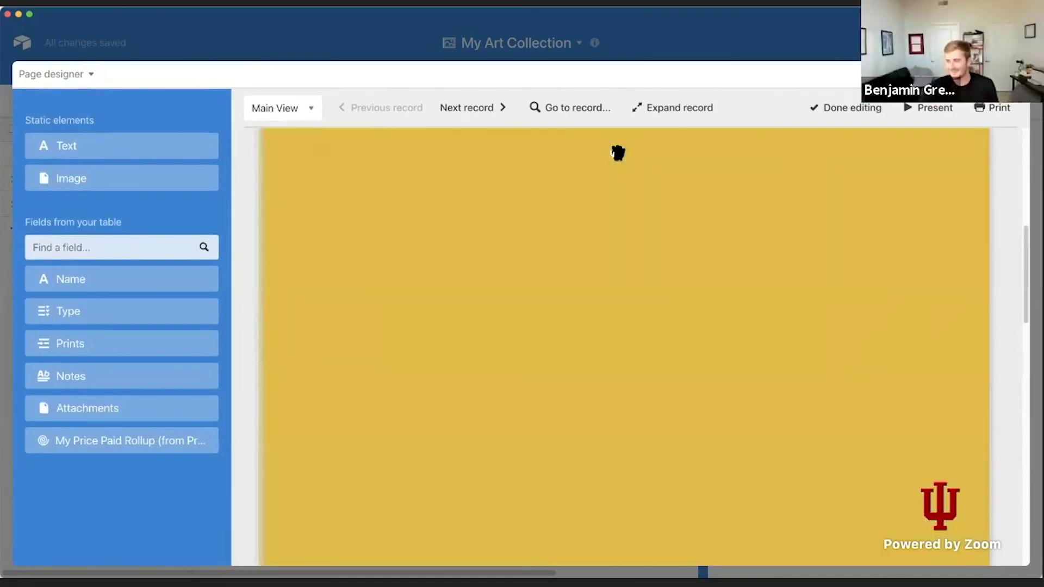
scroll(616, 173, "up", 2)
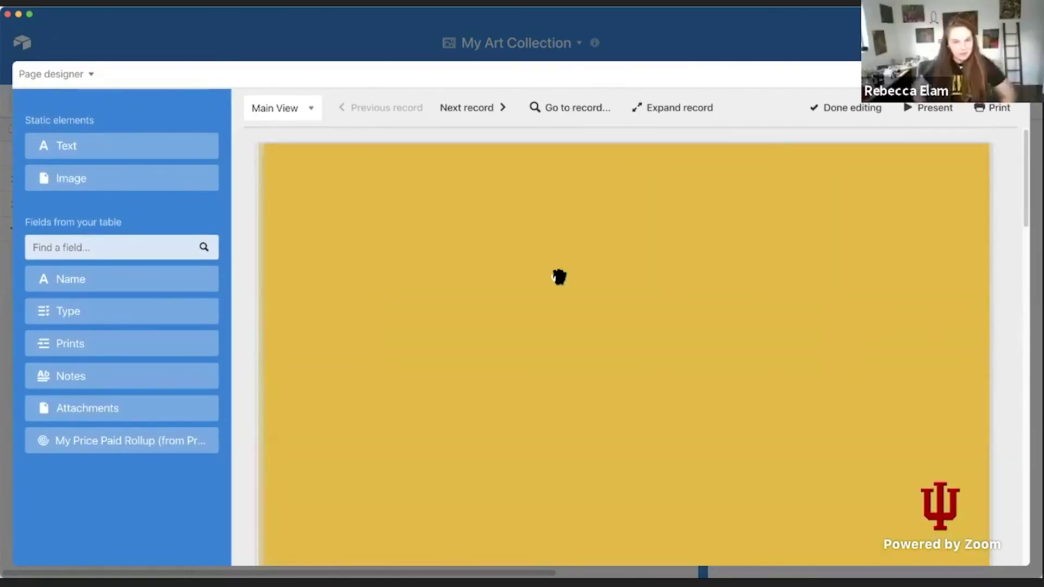
Send the yellow image backward and all the way to the back, behind the artist's text and photo.
left_click(384, 261)
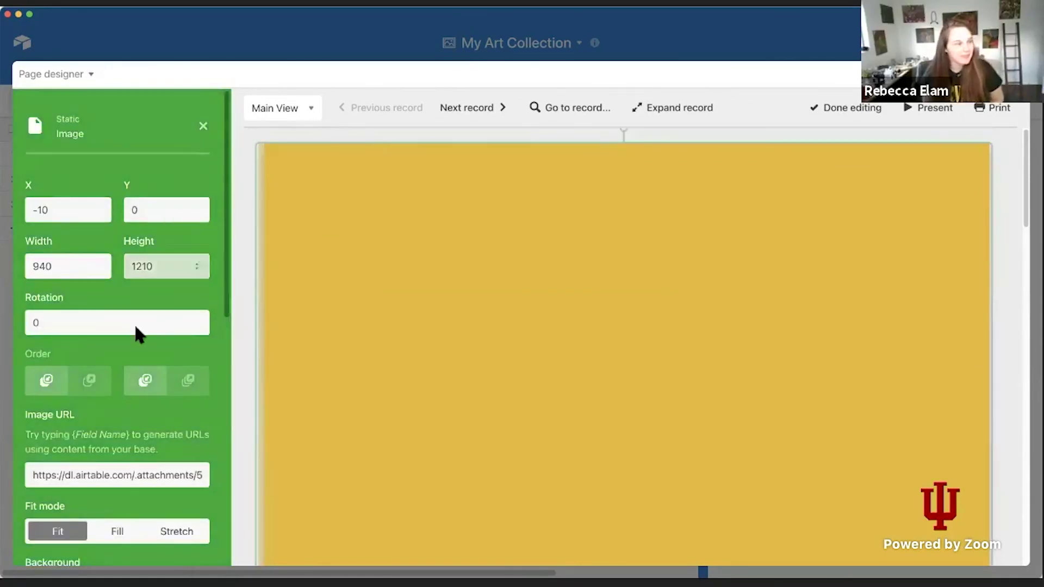
scroll(135, 324, "down", 1)
scroll(135, 324, "down", 2)
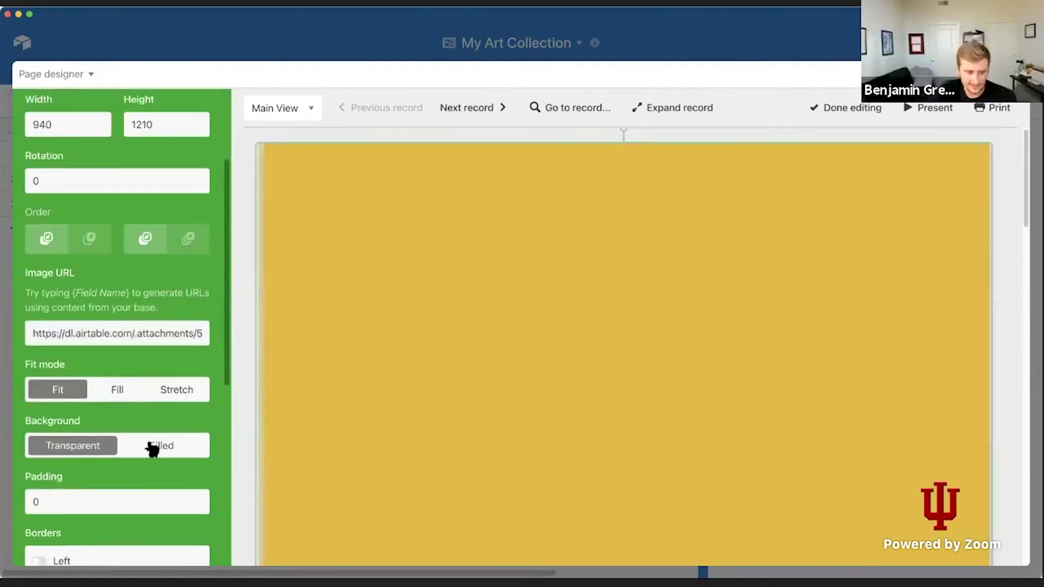
scroll(101, 394, "down", 7)
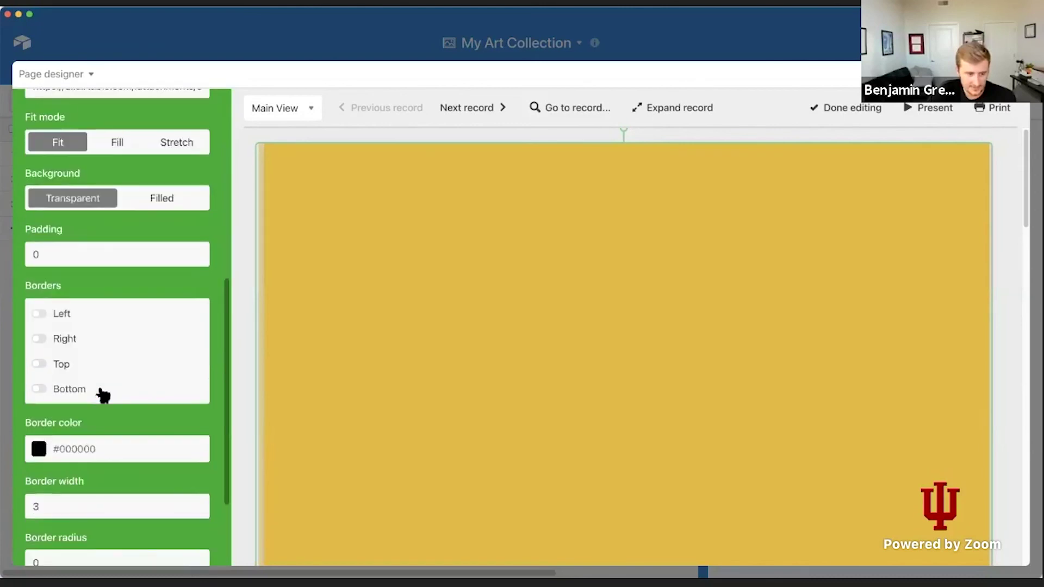
scroll(96, 388, "up", 8)
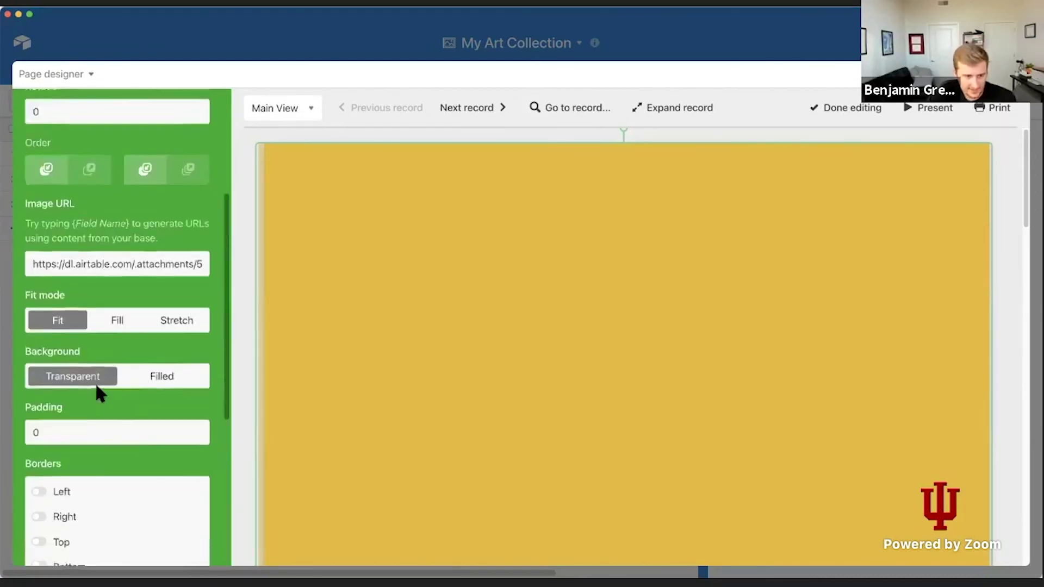
left_click(45, 340)
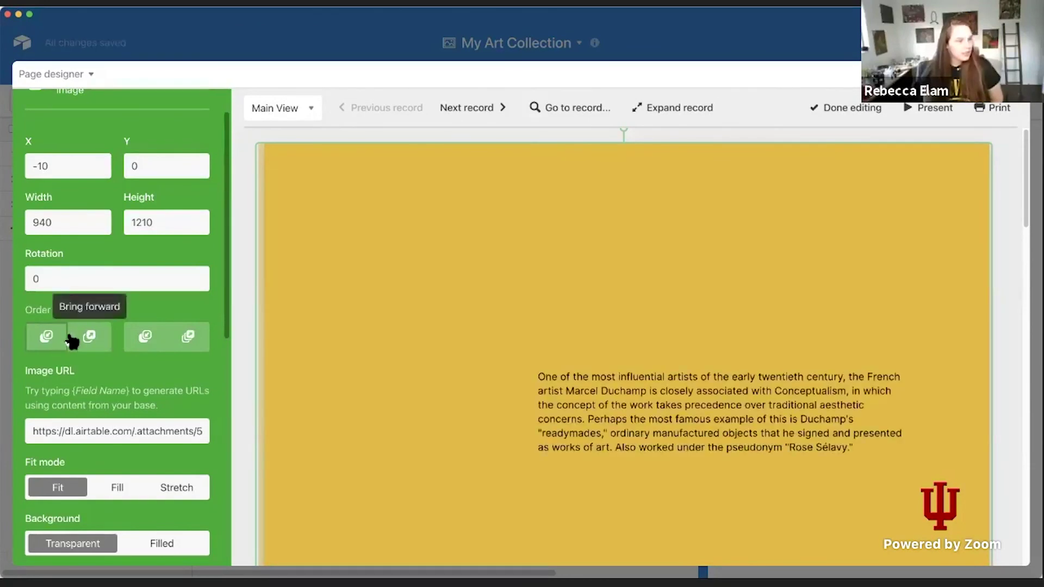
left_click(145, 338)
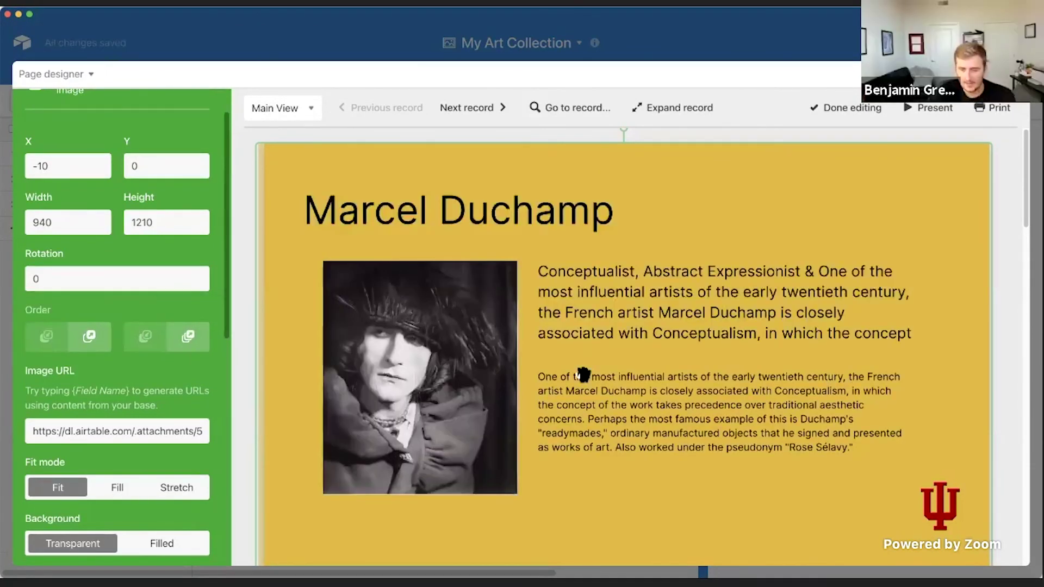
Move the art pieces table below the yellow background to X 50, Y 1420.
scroll(356, 372, "down", 6)
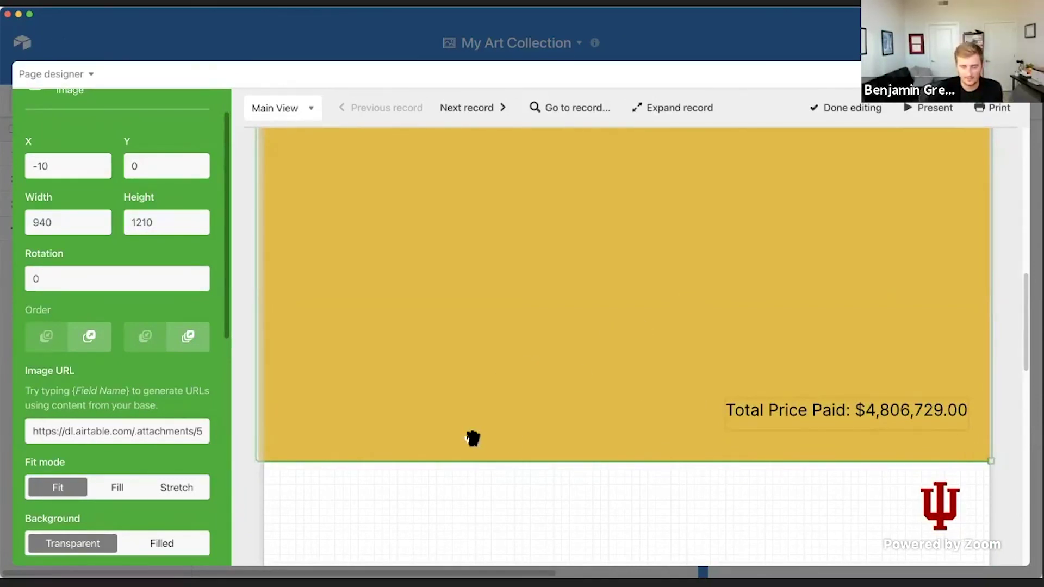
scroll(318, 465, "up", 1)
scroll(536, 409, "down", 5)
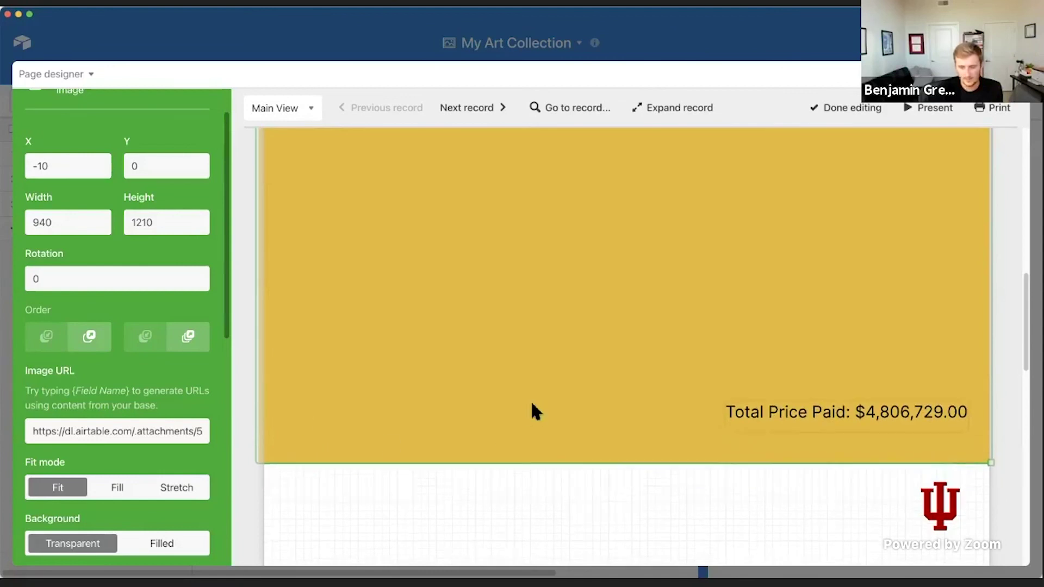
scroll(536, 409, "up", 20)
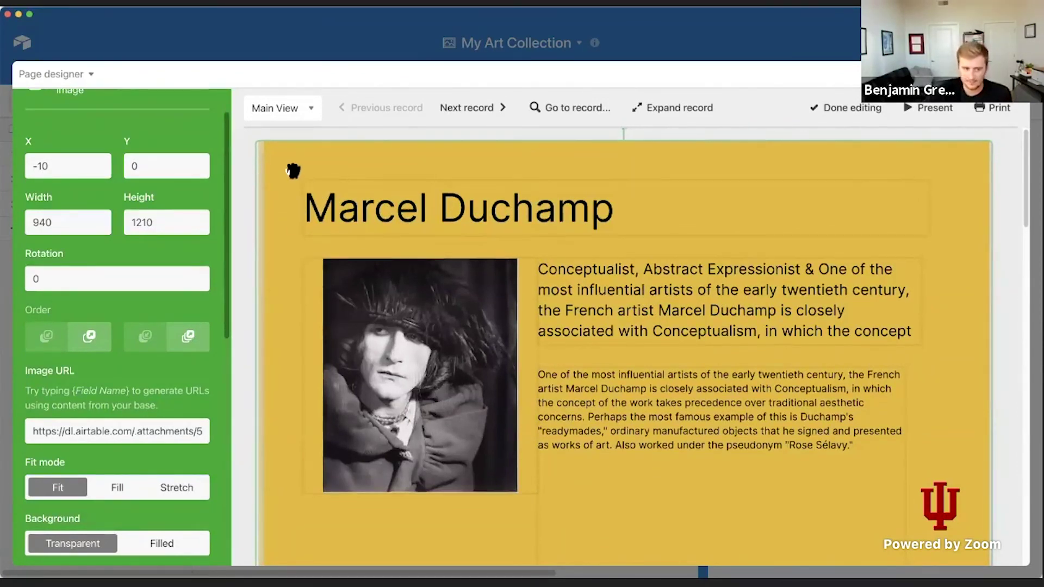
scroll(292, 170, "down", 20)
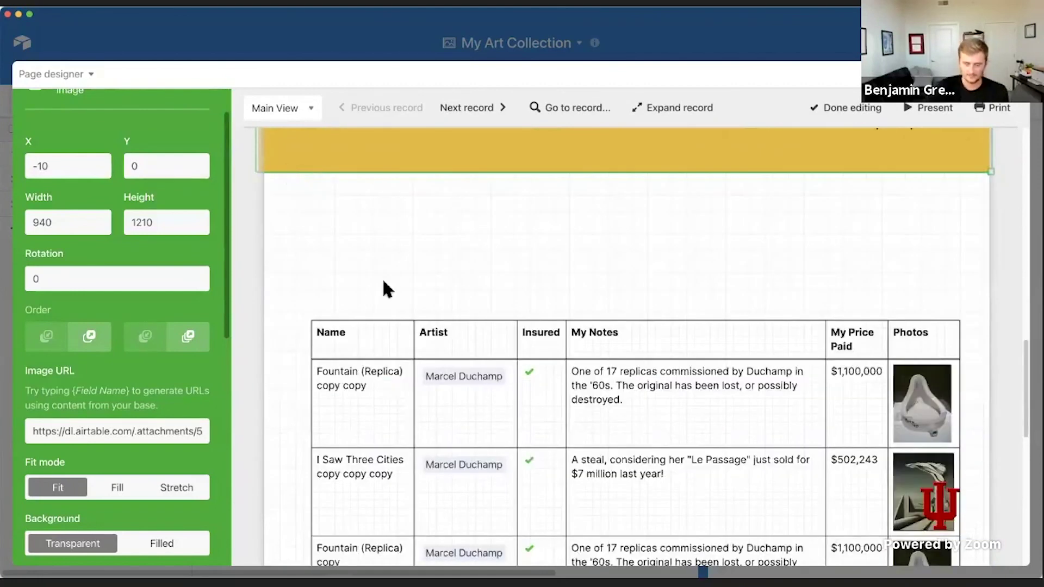
scroll(395, 241, "down", 20)
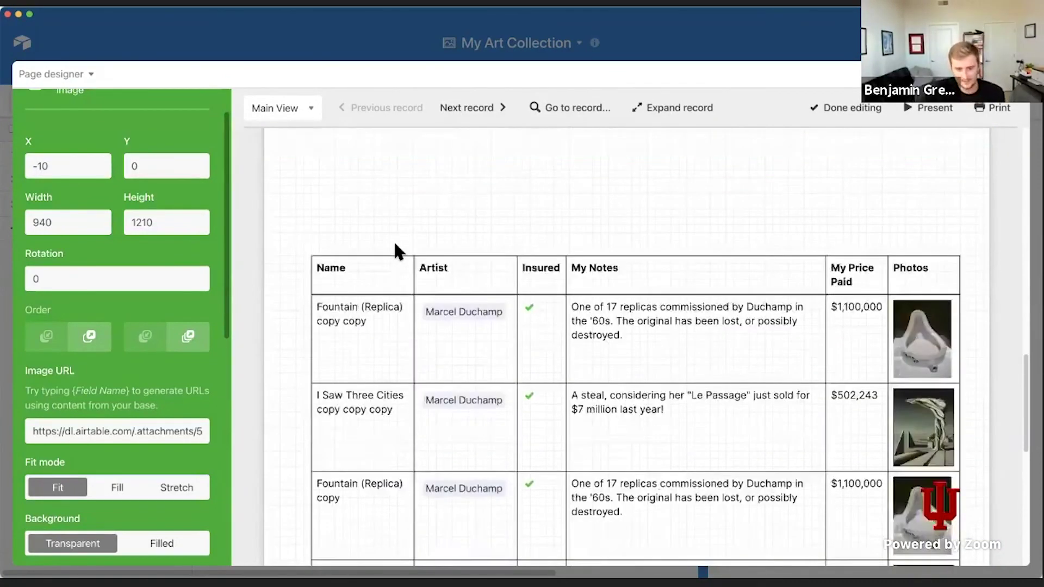
left_click(418, 199)
left_click_drag(459, 219, 459, 237)
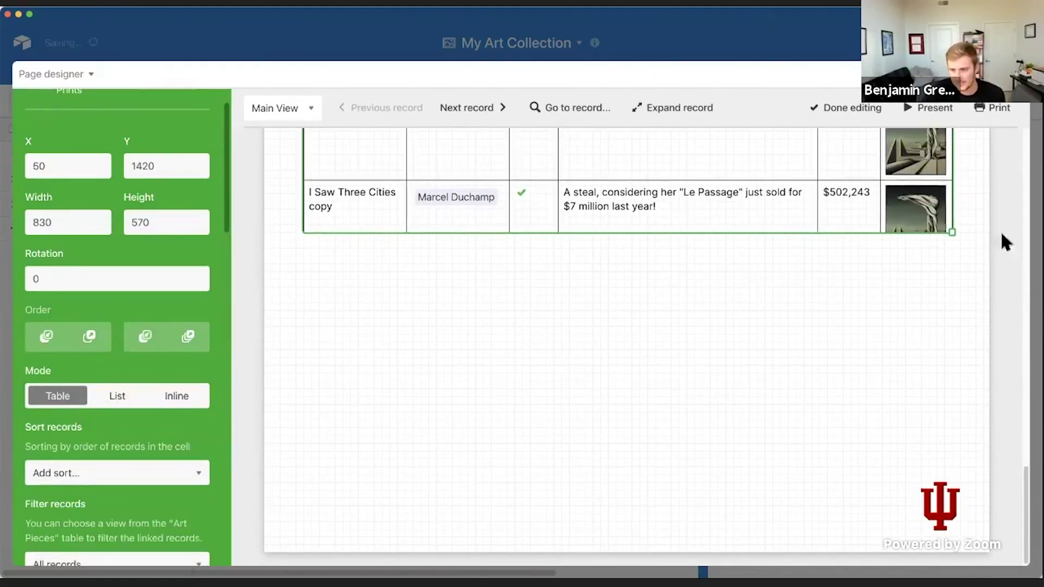
left_click_drag(965, 307, 966, 504)
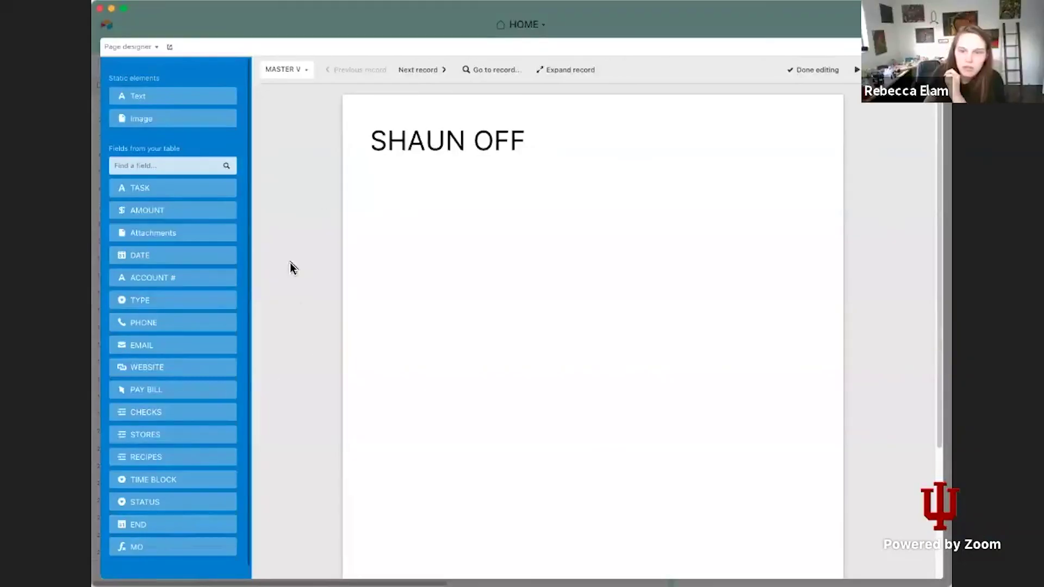
Add an empty static text element 1199 high to the HOME base's page layout and place it at X 0, Y 0.
left_click(158, 96)
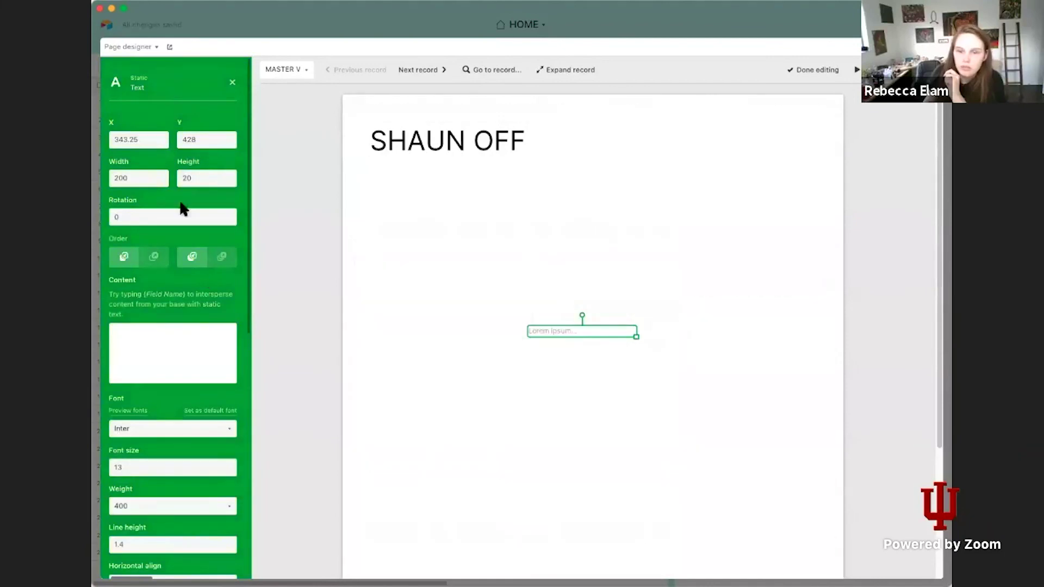
double_click(204, 180)
type("1199")
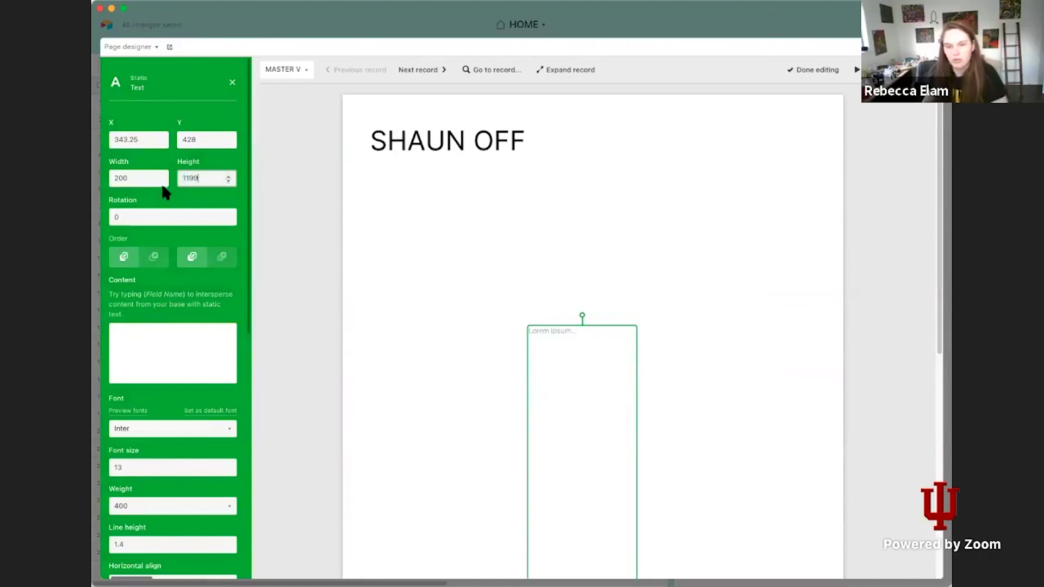
left_click(154, 344)
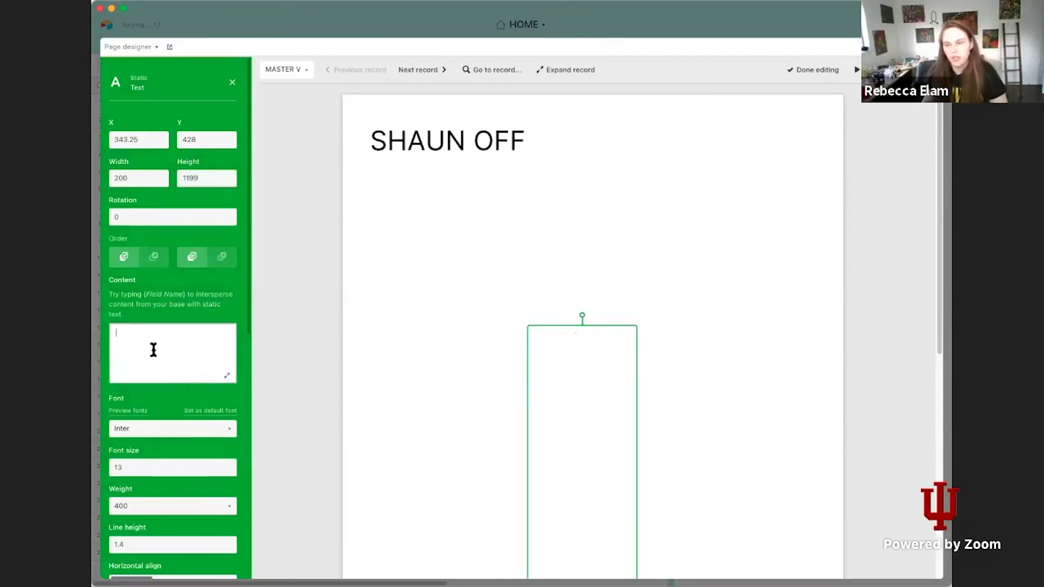
left_click_drag(557, 496, 375, 269)
scroll(385, 282, "down", 3)
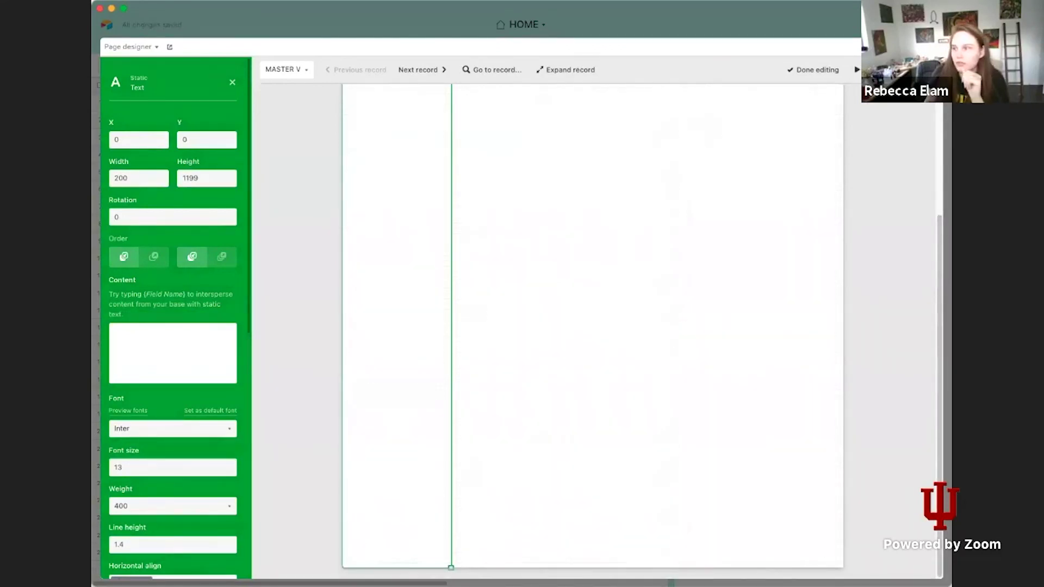
Change the page's record size to Custom with a height of 2398 px.
left_click(902, 48)
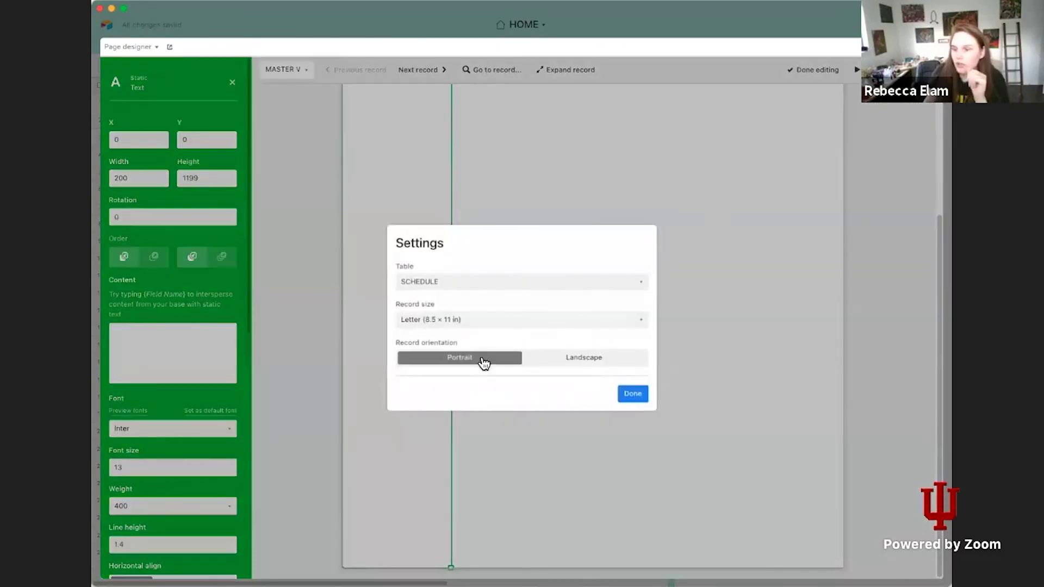
left_click(567, 325)
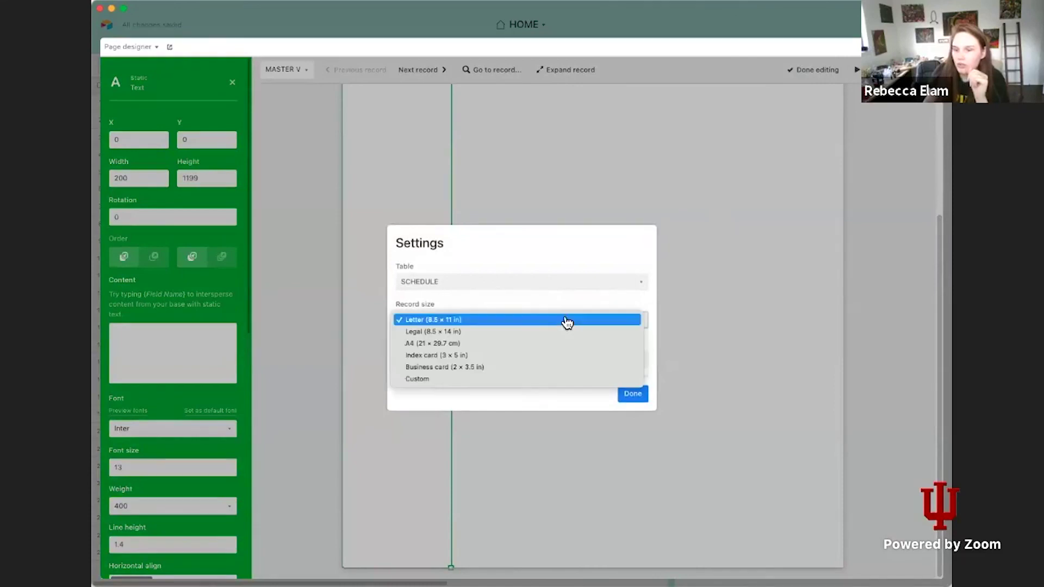
left_click(537, 379)
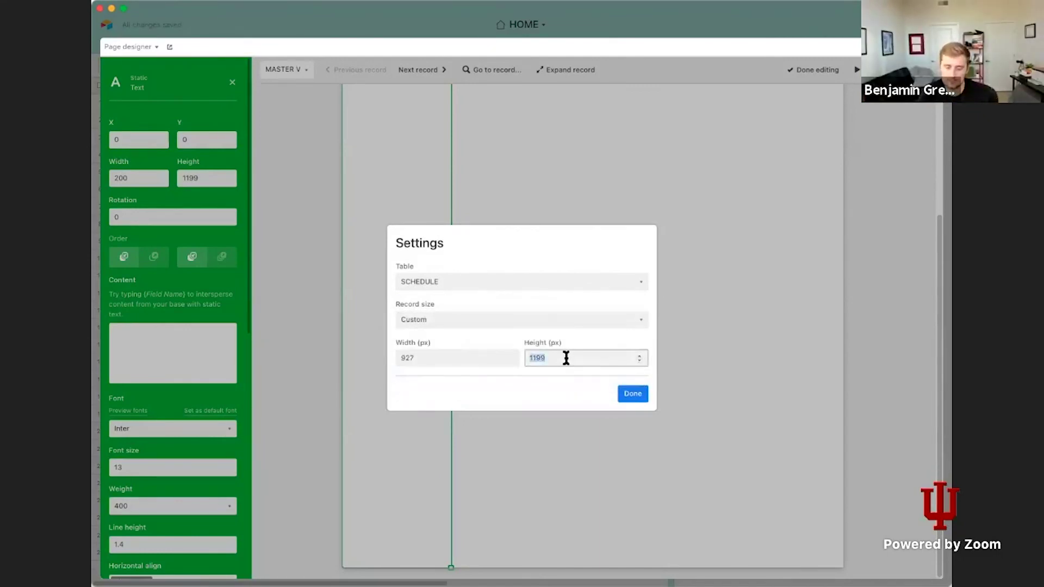
type("2398")
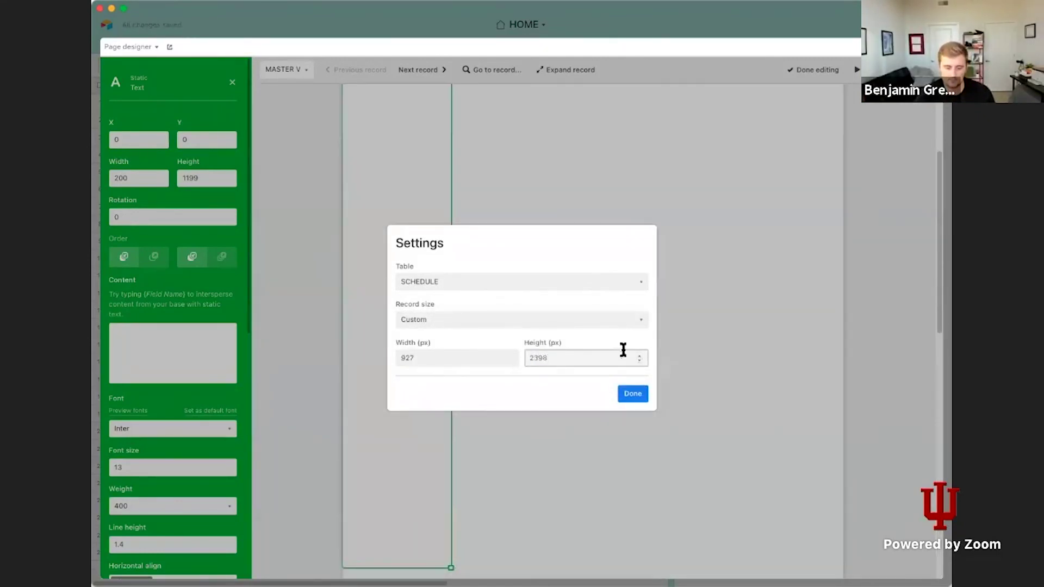
left_click(631, 393)
Duplicate the empty text element so the copy sits directly beneath the original, then deselect it.
scroll(623, 386, "down", 6)
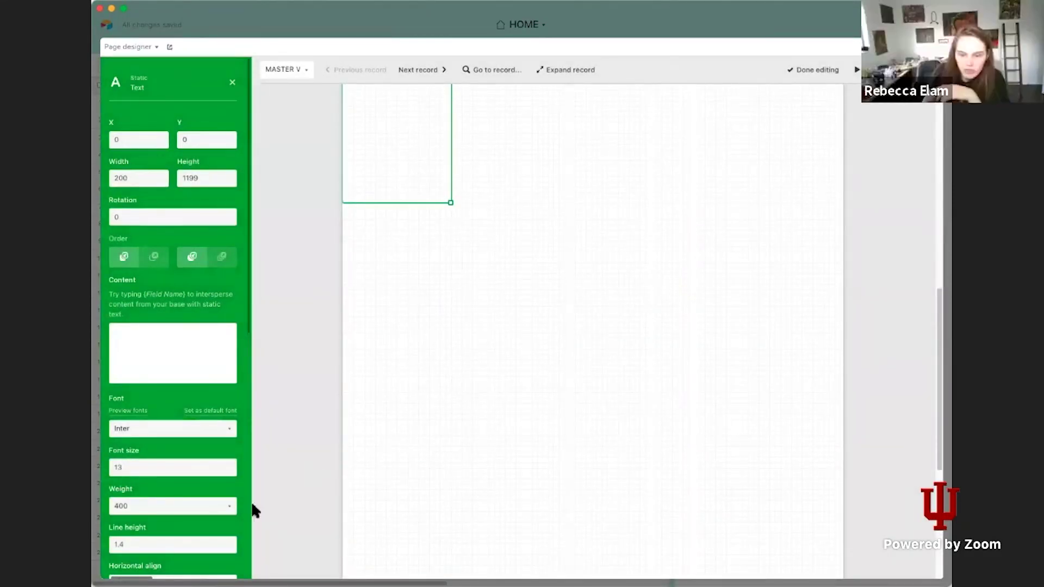
scroll(195, 483, "down", 5)
scroll(178, 530, "down", 5)
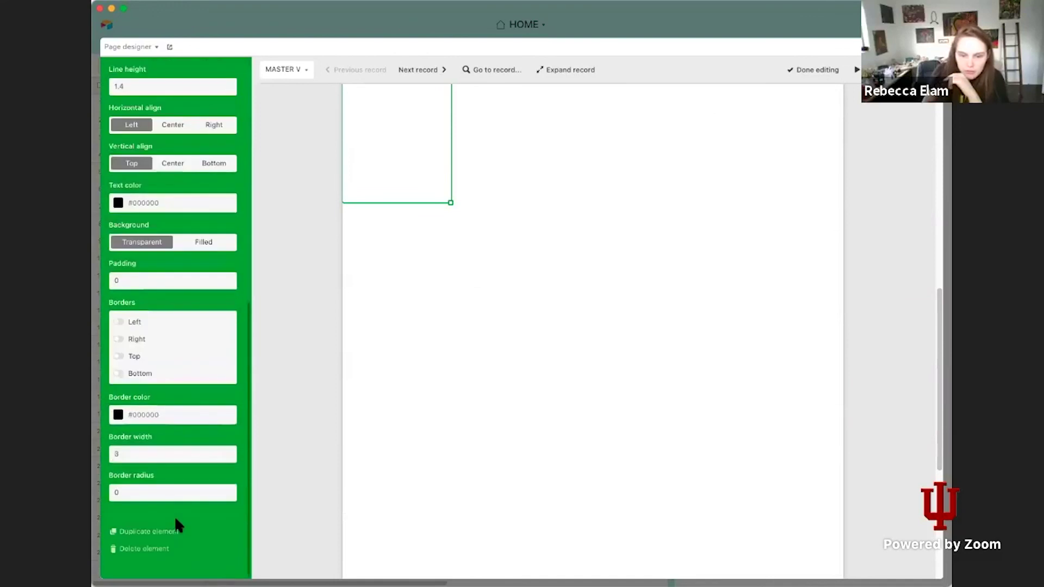
left_click(175, 531)
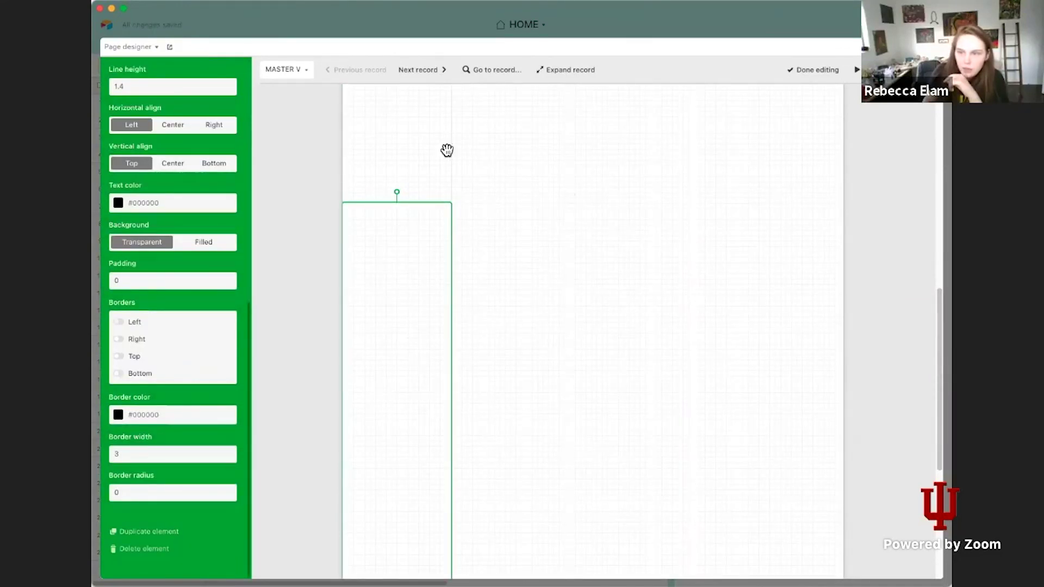
left_click(504, 201)
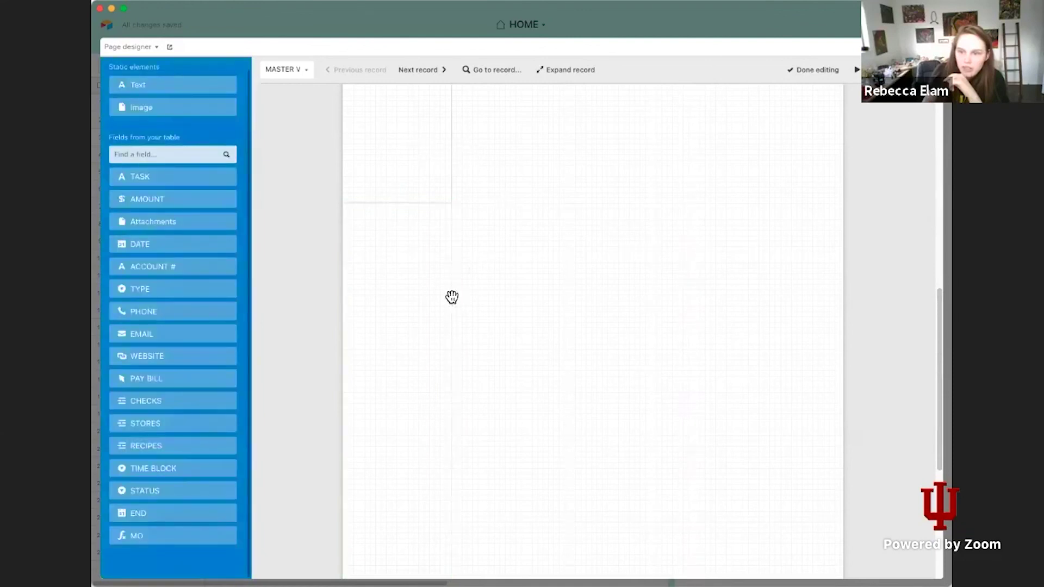
scroll(633, 256, "up", 10)
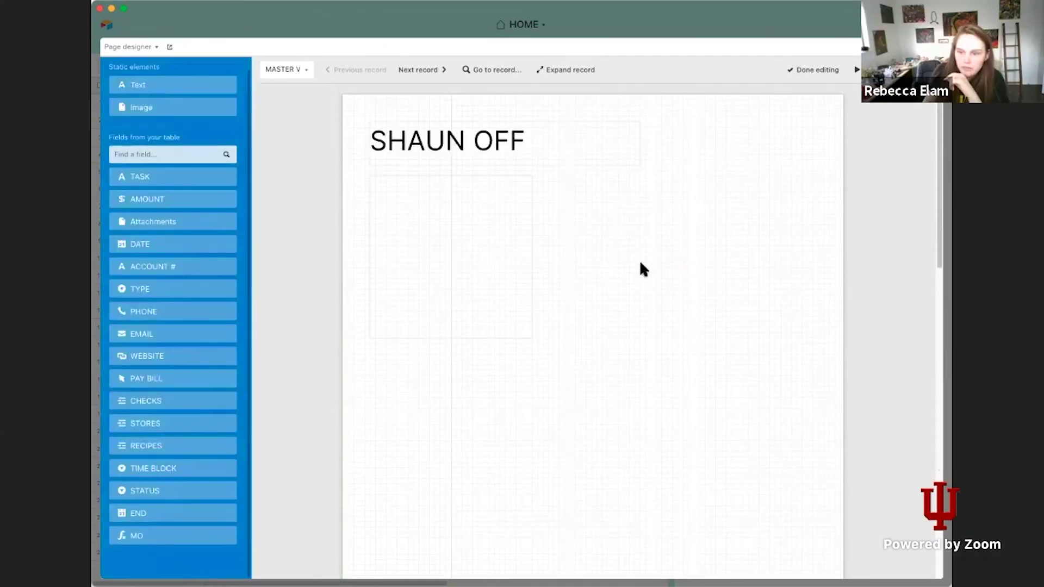
left_click(507, 278)
key("Delete")
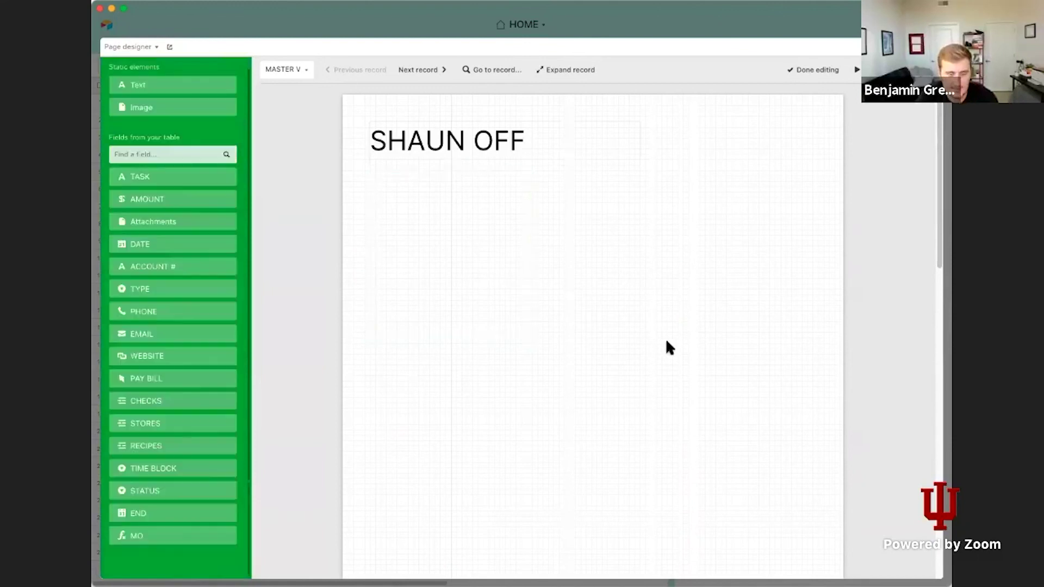
left_click(424, 381)
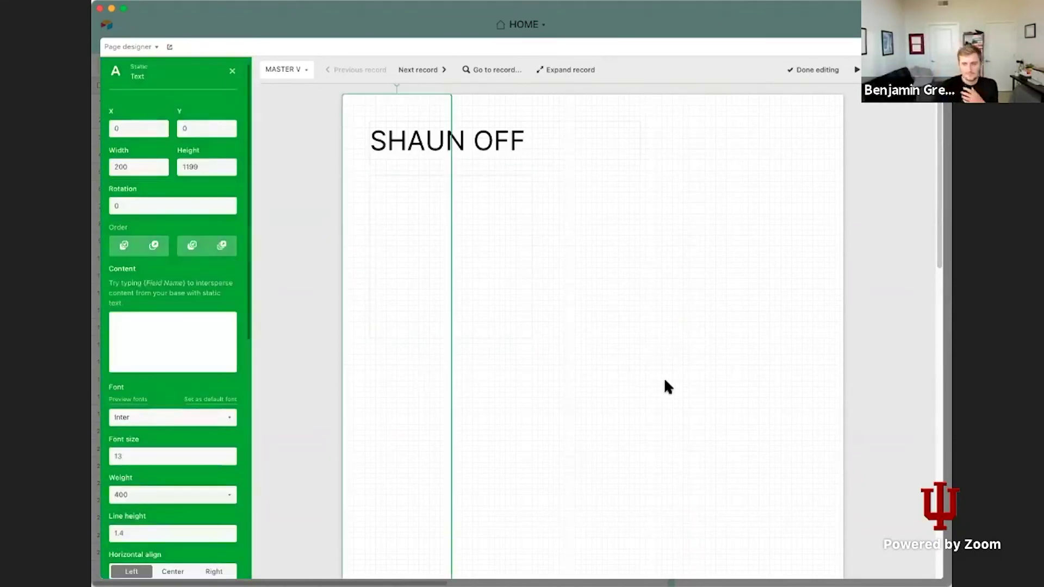
key("Delete")
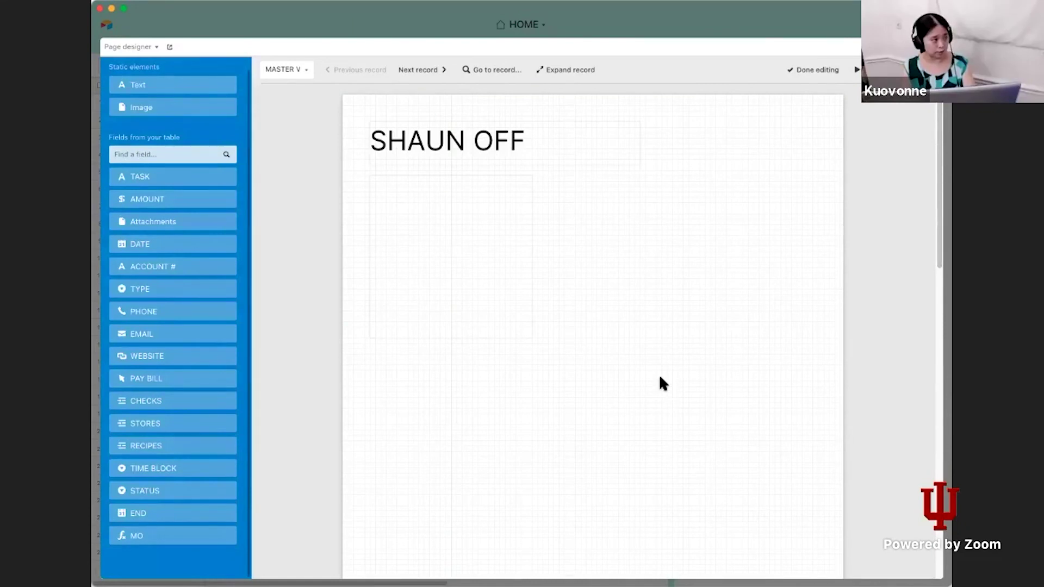
Move the upper empty text element off the page's left edge to X -200, Y 0 and deselect it.
left_click_drag(345, 480, 256, 467)
left_click_drag(344, 441, 310, 451)
scroll(423, 471, "down", 10)
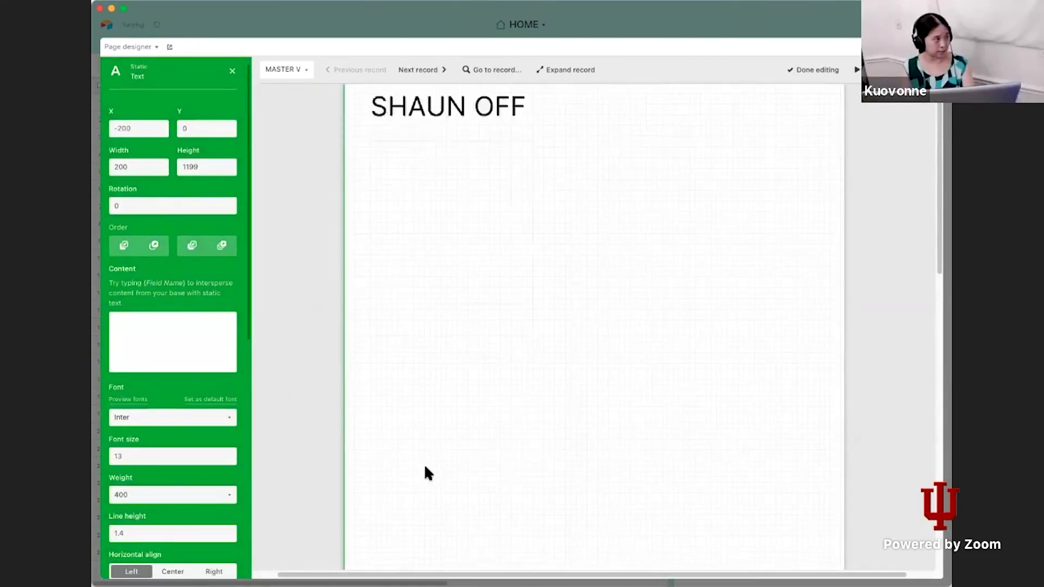
left_click(615, 429)
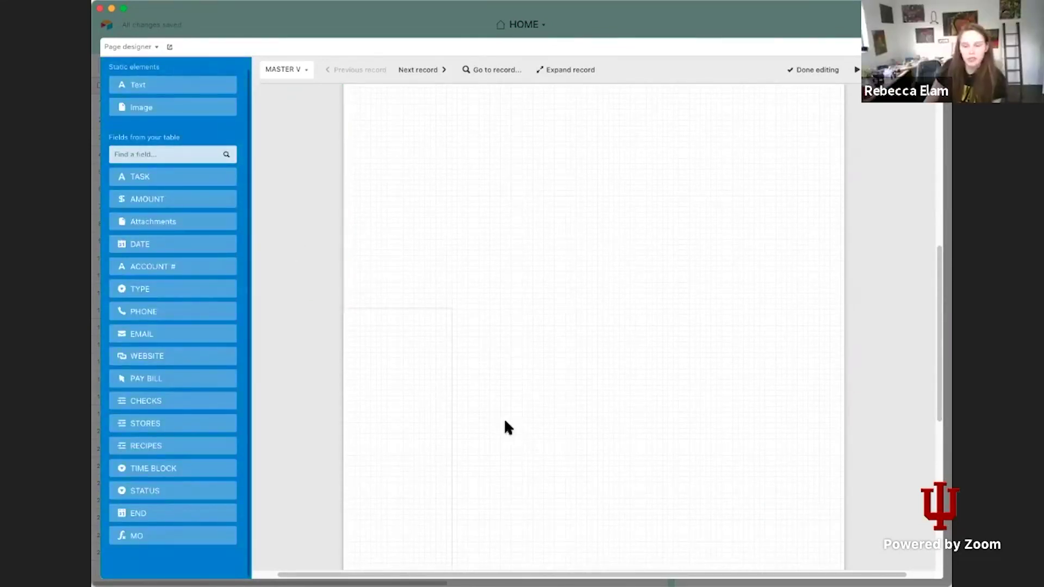
scroll(501, 424, "up", 10)
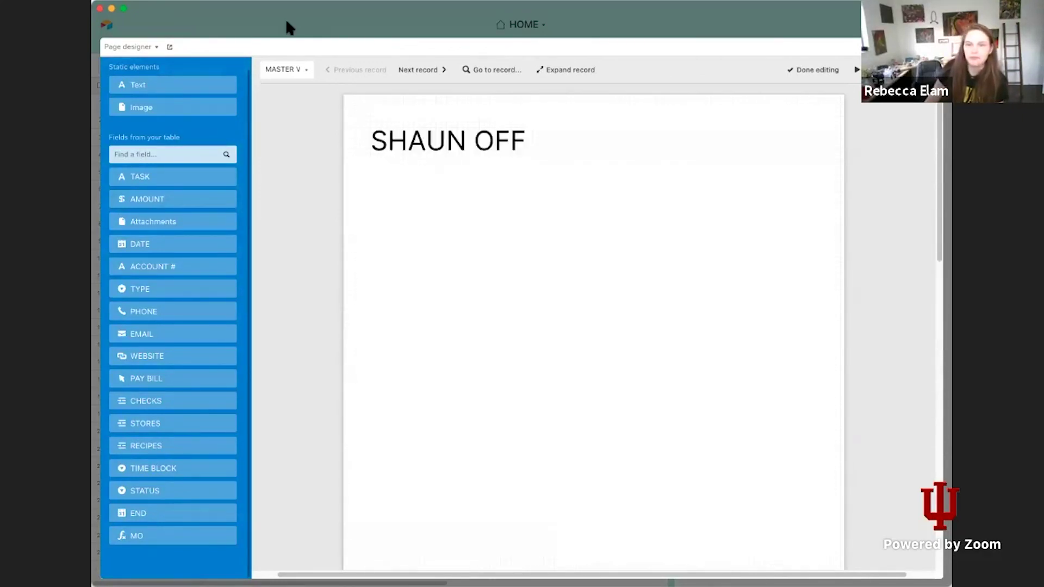
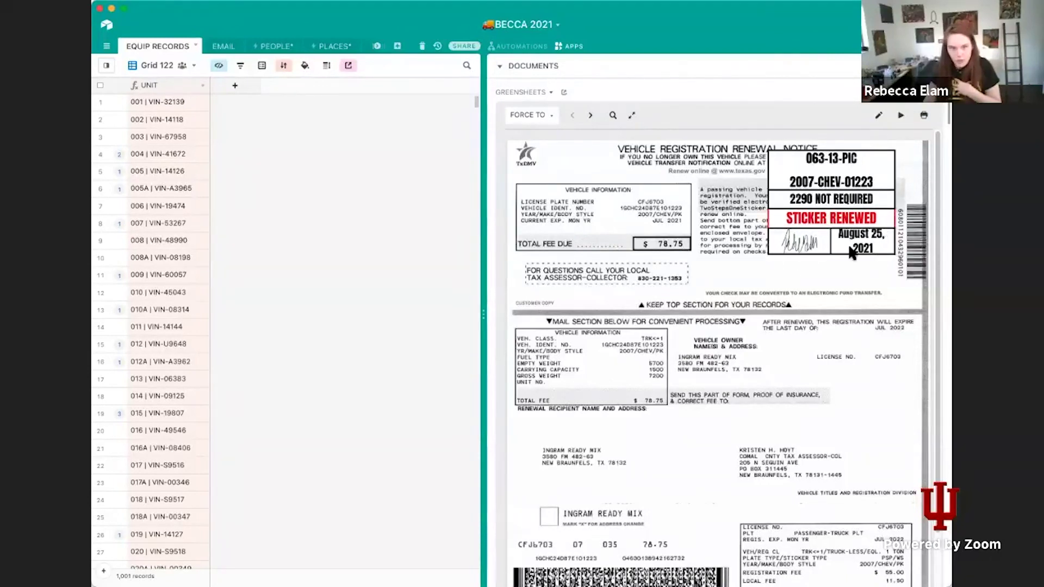
Look through the page layouts on the equipment base's DOCUMENTS dashboard, from the registration renewal notice down to SOLD TRUCK INVOICE.
scroll(475, 237, "down", 1)
scroll(492, 243, "down", 3)
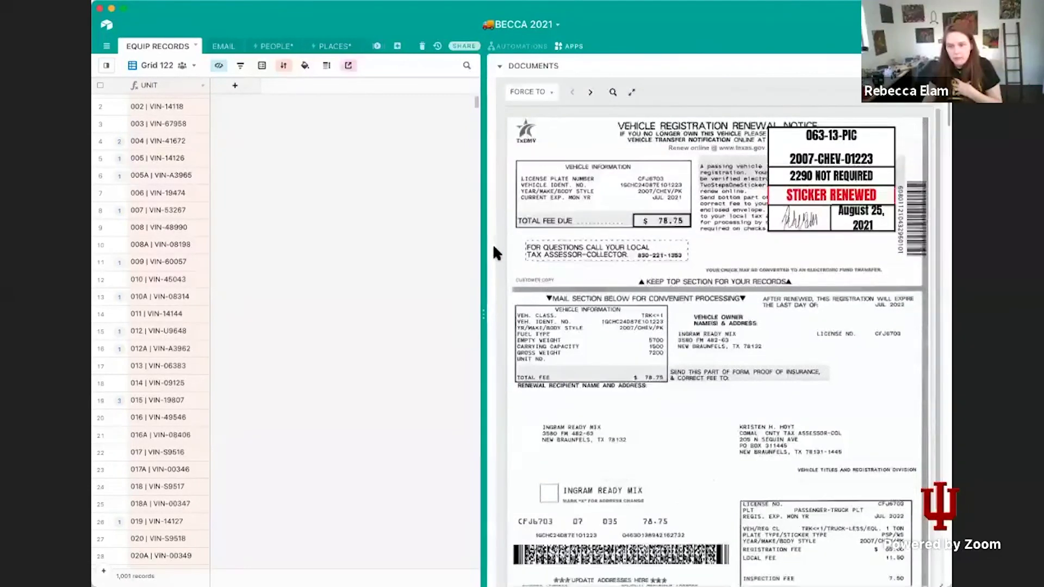
scroll(492, 250, "down", 10)
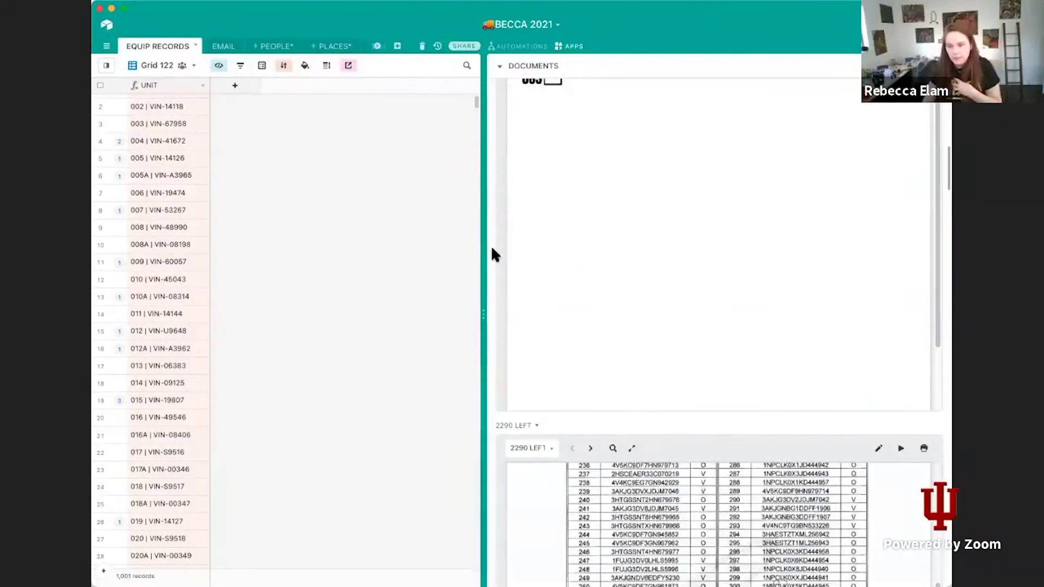
scroll(492, 252, "down", 6)
scroll(492, 252, "up", 12)
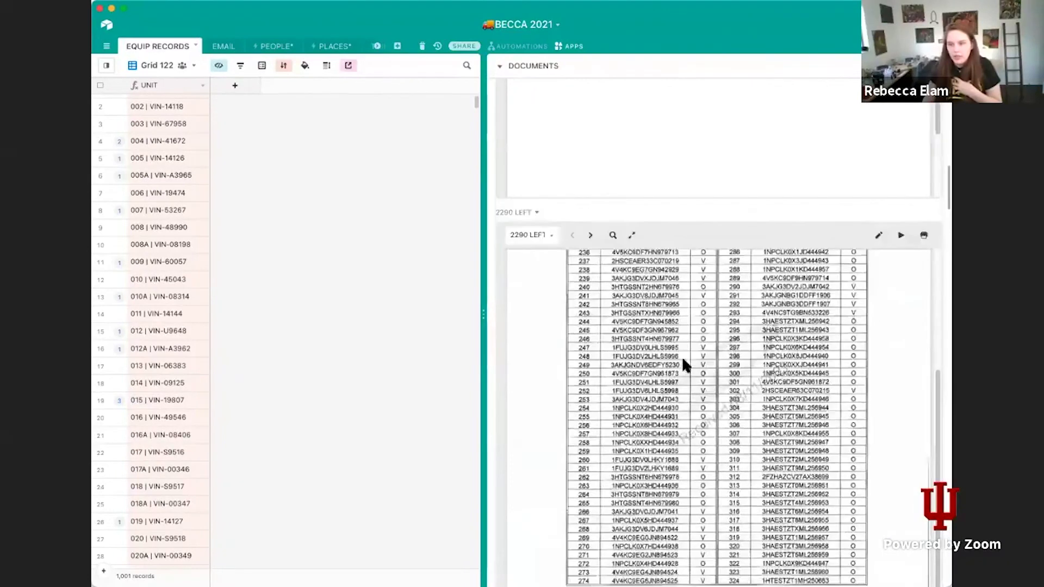
scroll(689, 393, "down", 2)
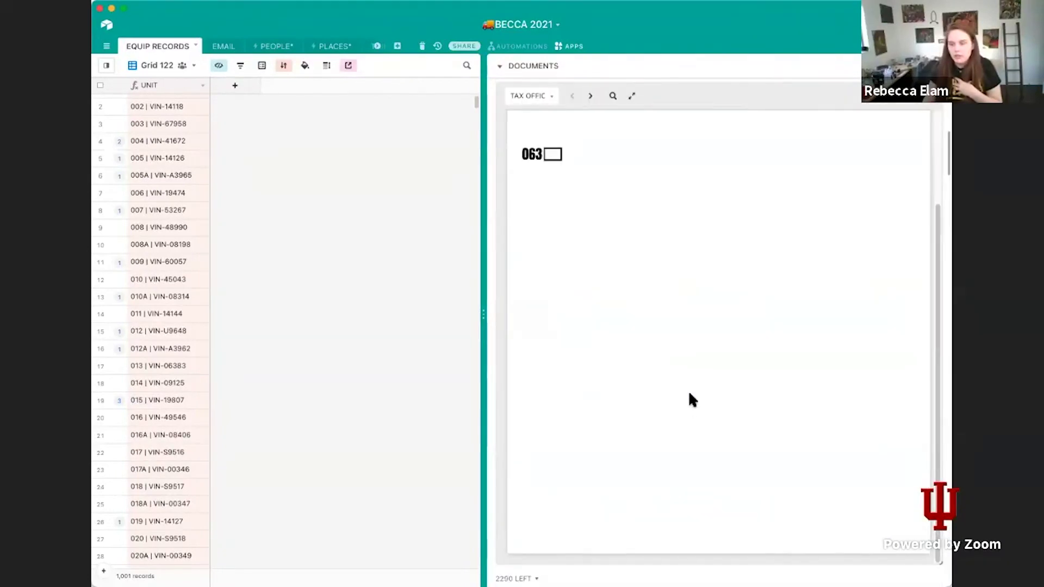
scroll(940, 365, "down", 10)
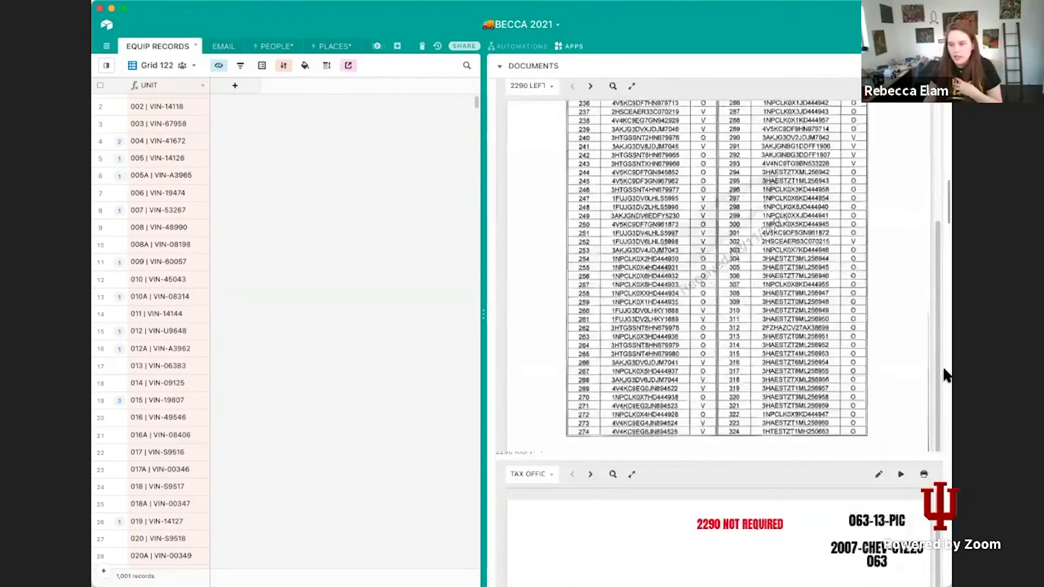
scroll(944, 375, "down", 15)
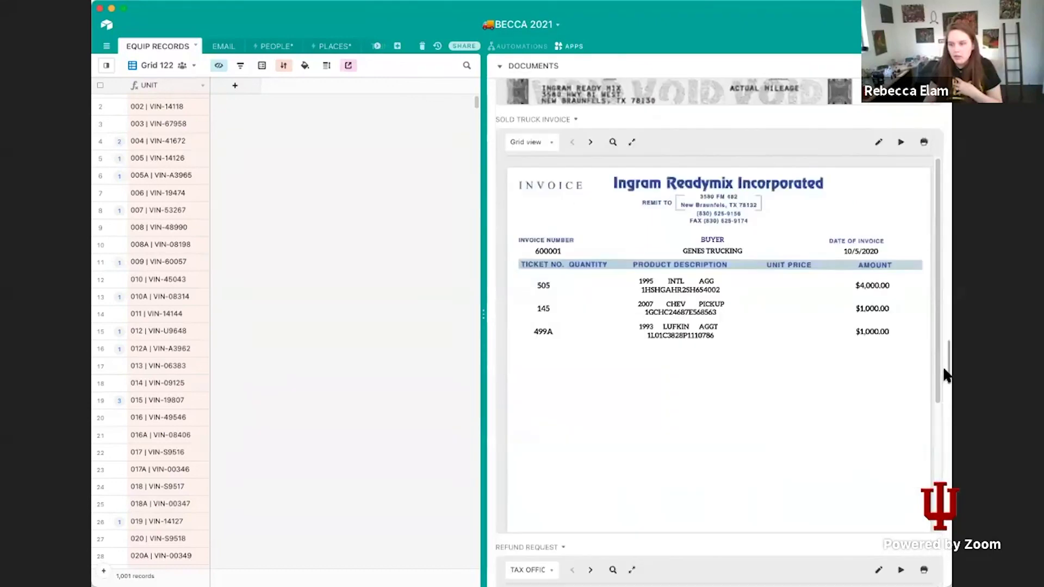
scroll(947, 374, "down", 5)
scroll(944, 375, "up", 18)
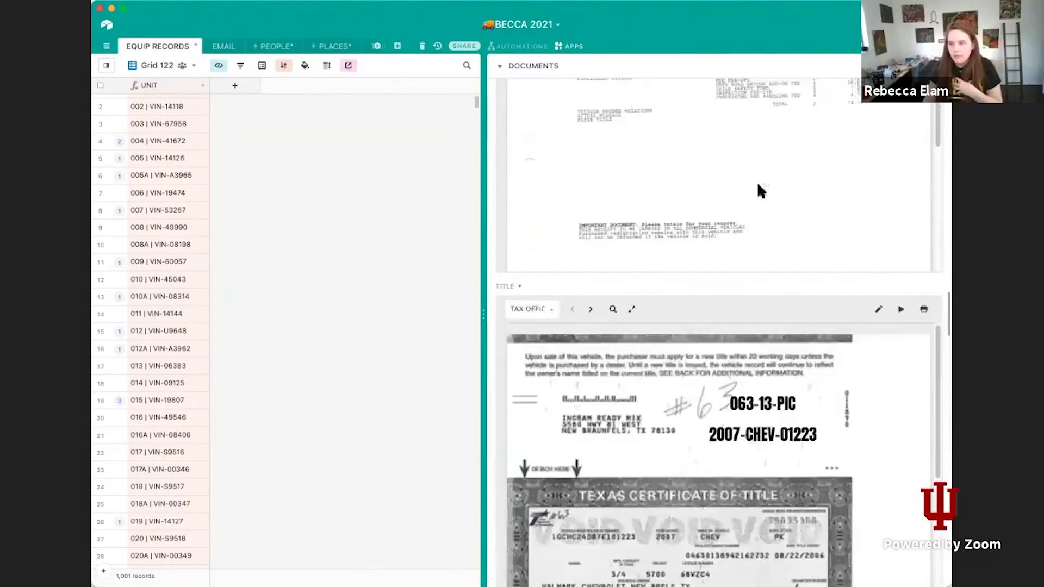
scroll(686, 271, "up", 15)
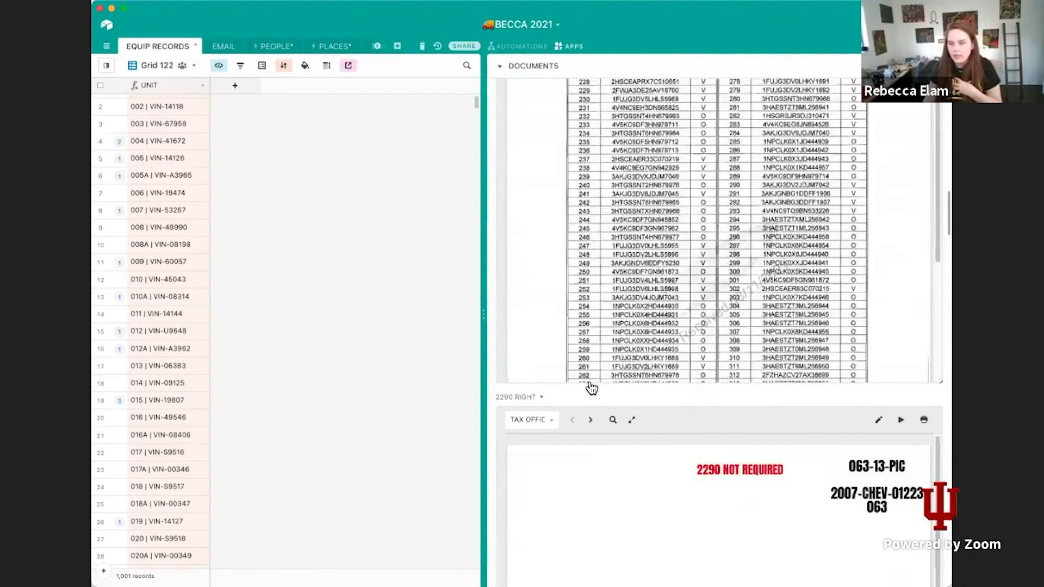
Examine the full registration renewal notice layout and the 2290 FIRST and 2290 LEFT layouts on the DOCUMENTS dashboard.
scroll(732, 288, "down", 5)
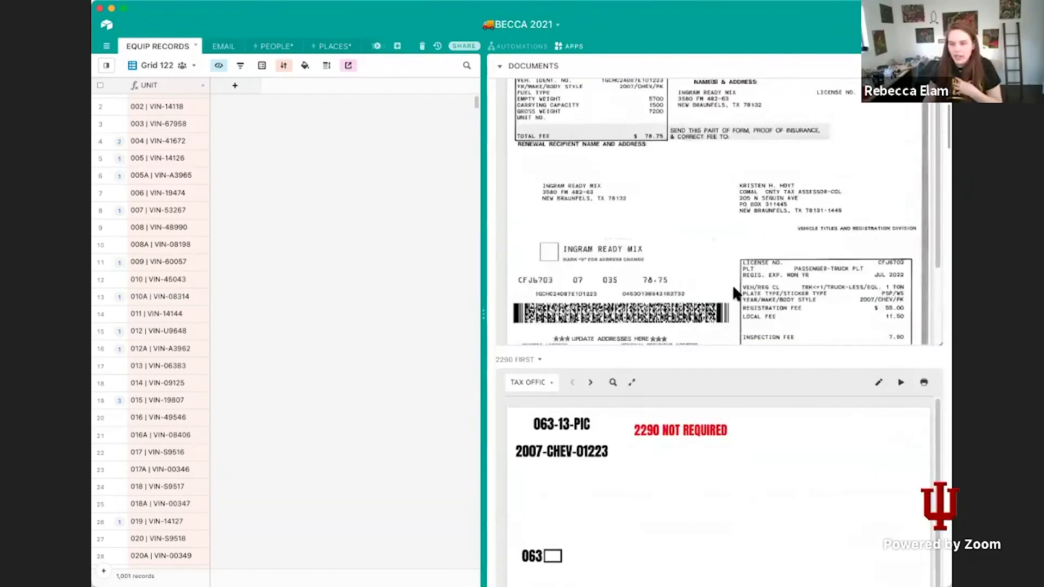
scroll(733, 287, "down", 2)
scroll(635, 489, "down", 2)
scroll(638, 491, "up", 4)
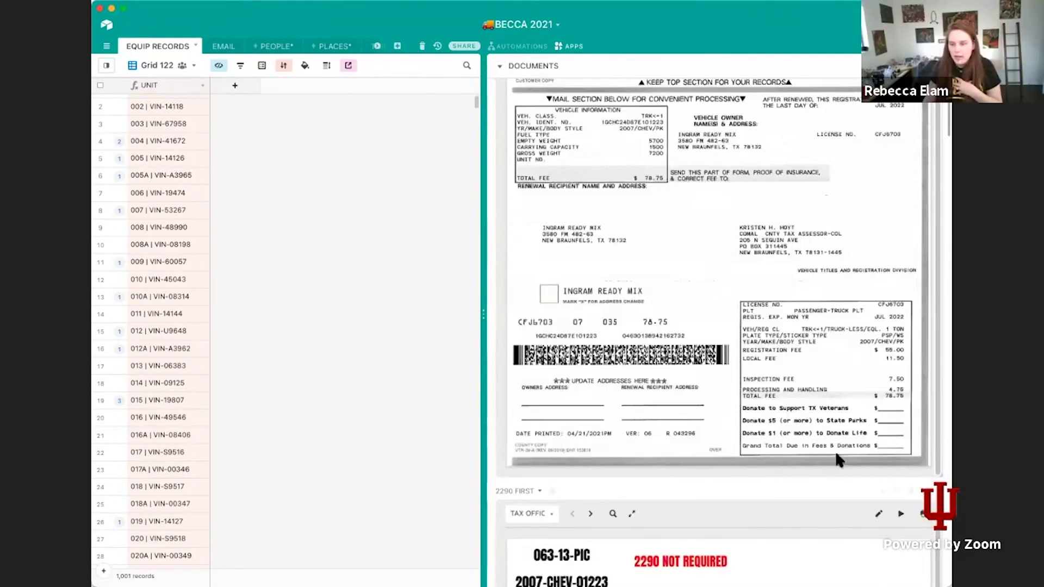
scroll(931, 486, "down", 4)
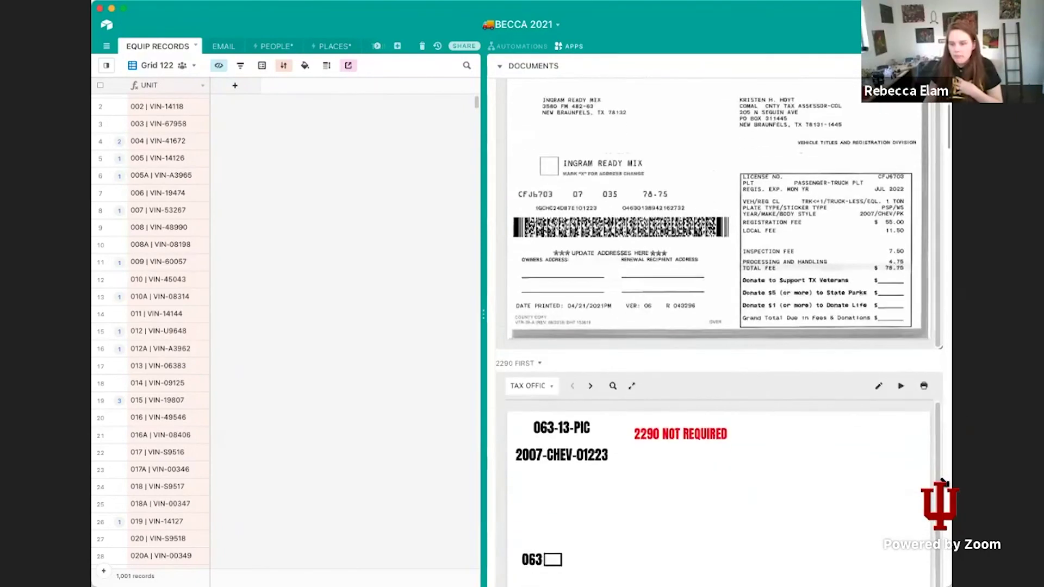
scroll(943, 483, "down", 6)
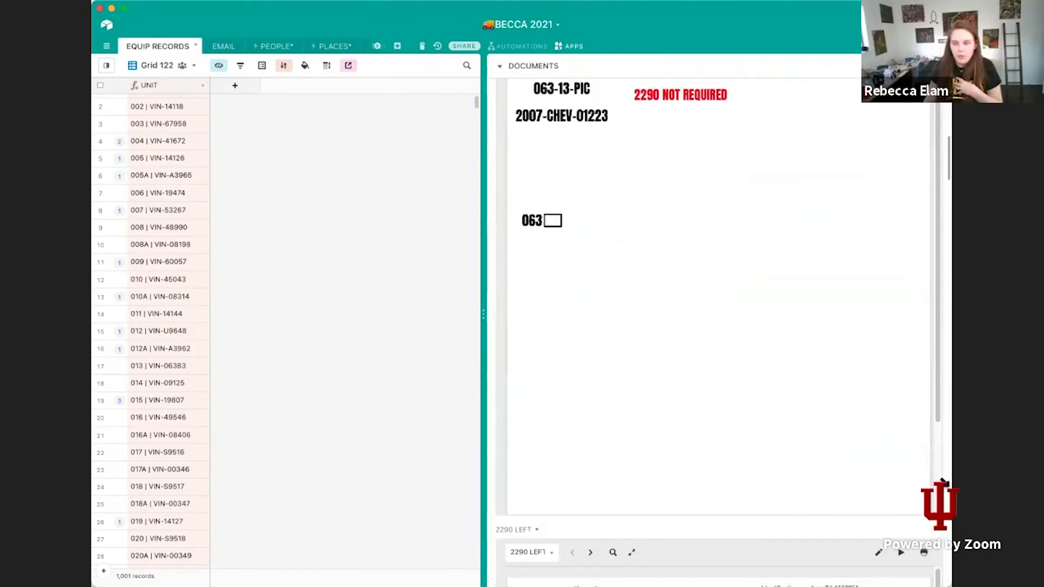
scroll(943, 482, "up", 1)
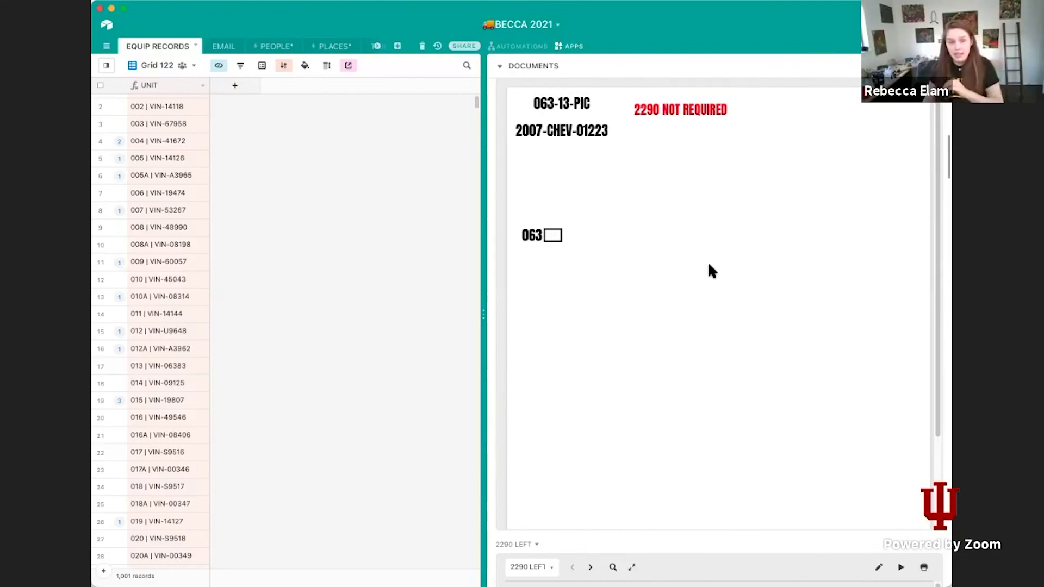
scroll(583, 260, "down", 2)
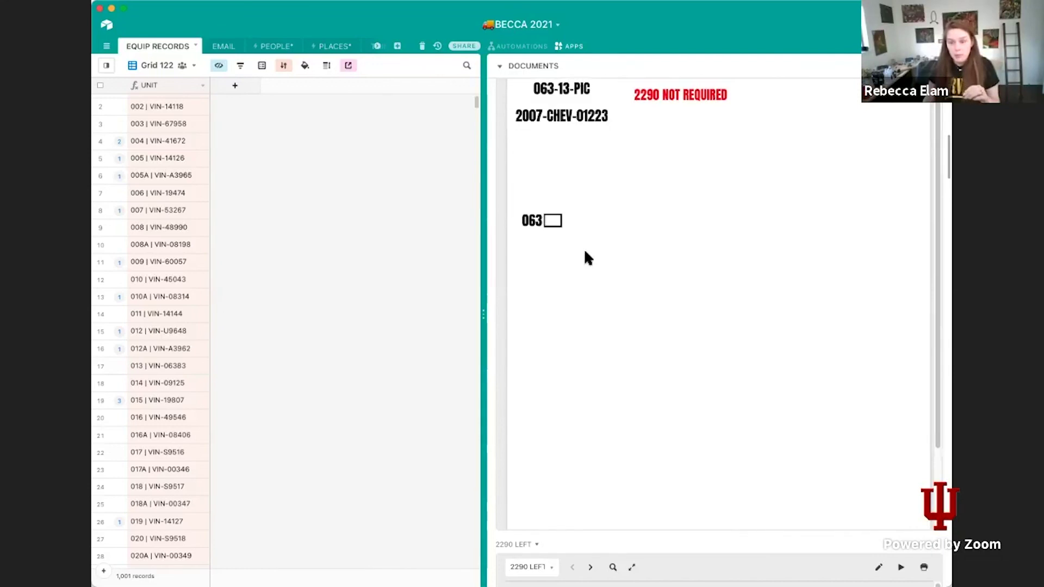
scroll(488, 462, "down", 3)
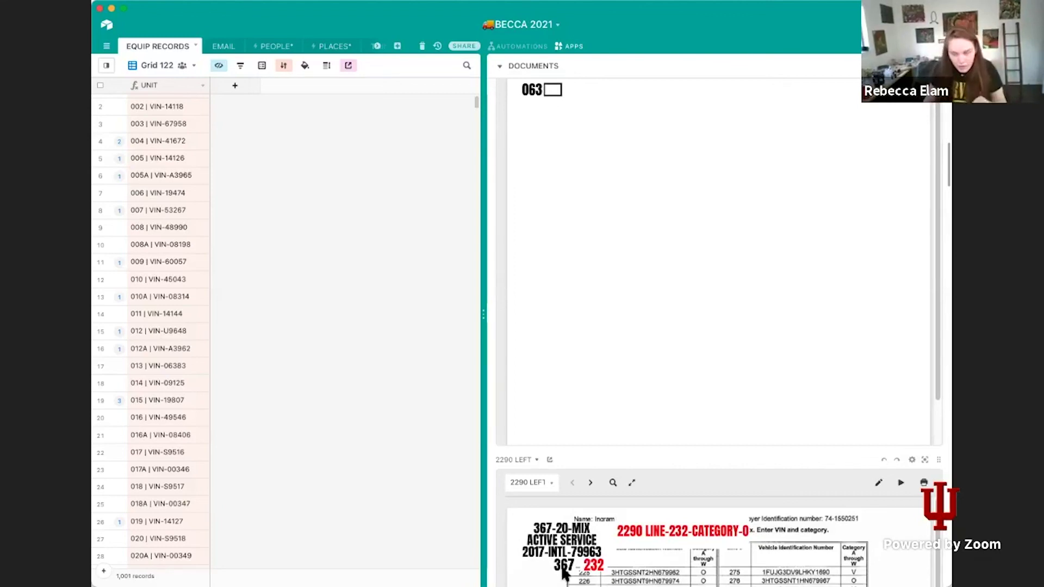
Switch to the 2290 dashboard, examine its Page designer layouts with the unit labels over the tax form, and hide the apps.
left_click(535, 65)
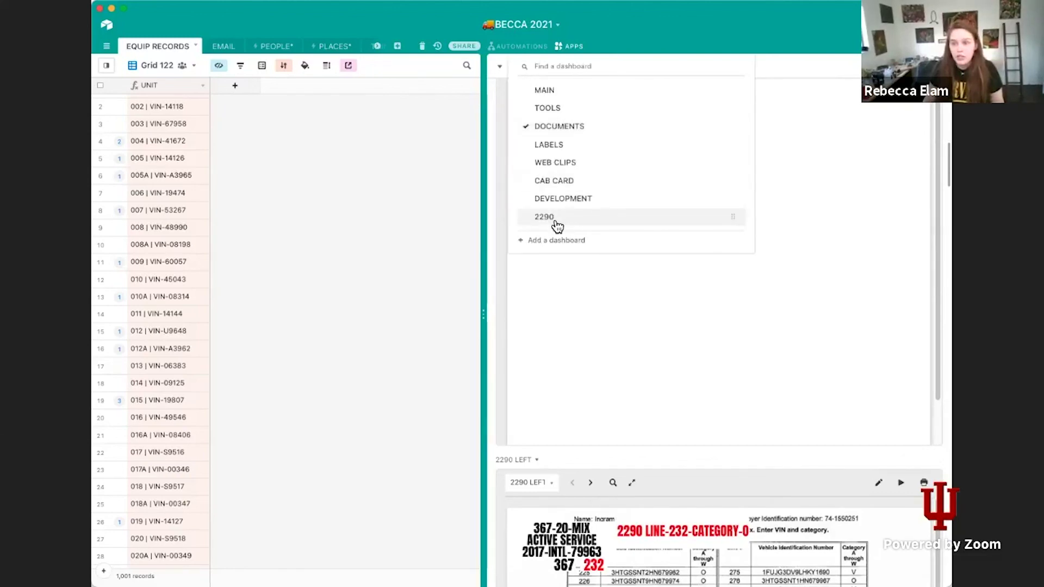
left_click(544, 216)
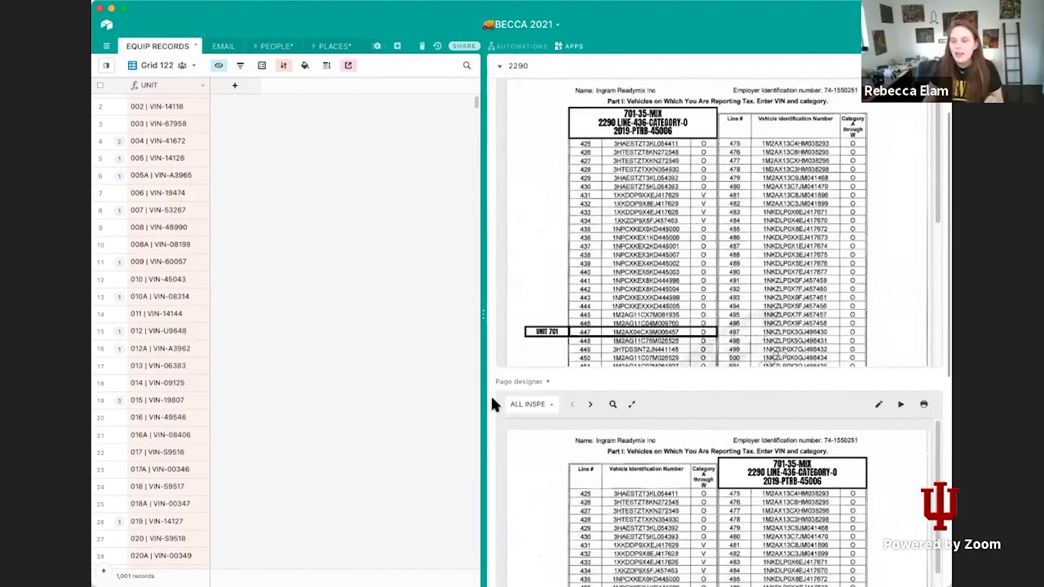
scroll(492, 399, "down", 5)
scroll(492, 405, "down", 2)
scroll(492, 404, "up", 3)
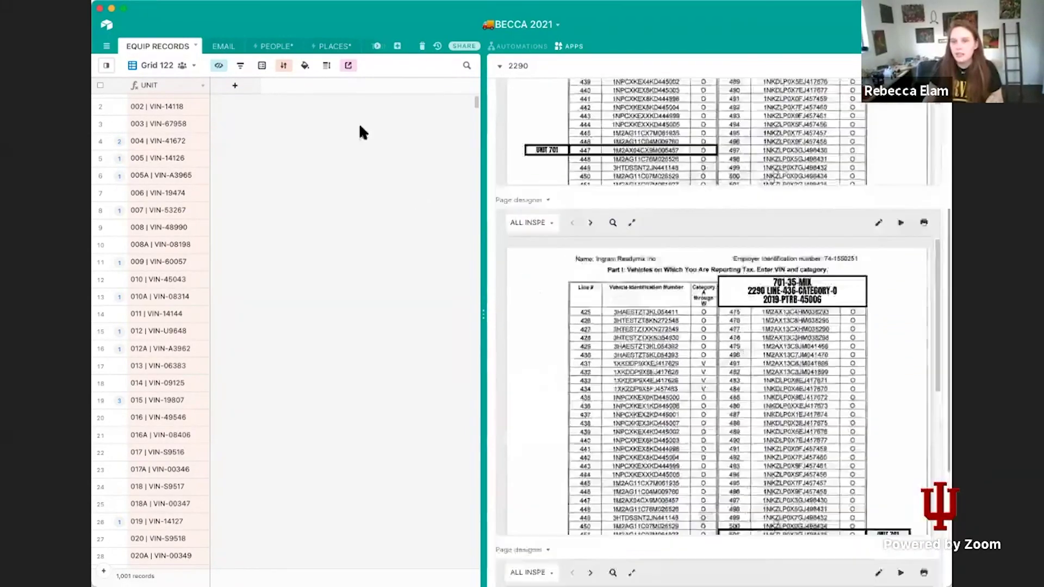
scroll(489, 128, "up", 5)
left_click(569, 47)
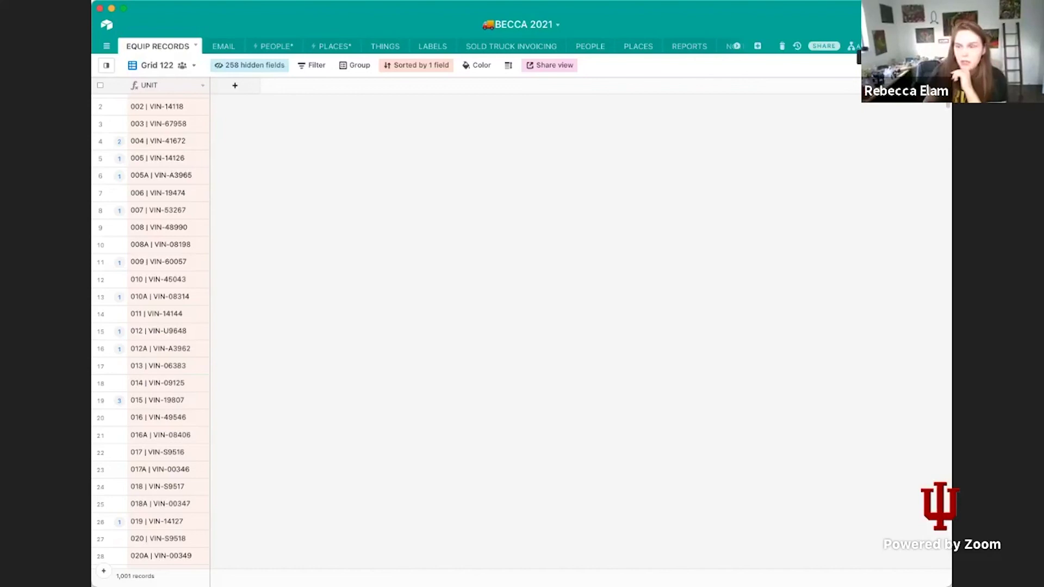
Show the apps again on the DOCUMENTS dashboard and review its layouts down to the total and signature area of SOLD TRUCK INVOICE.
left_click(928, 46)
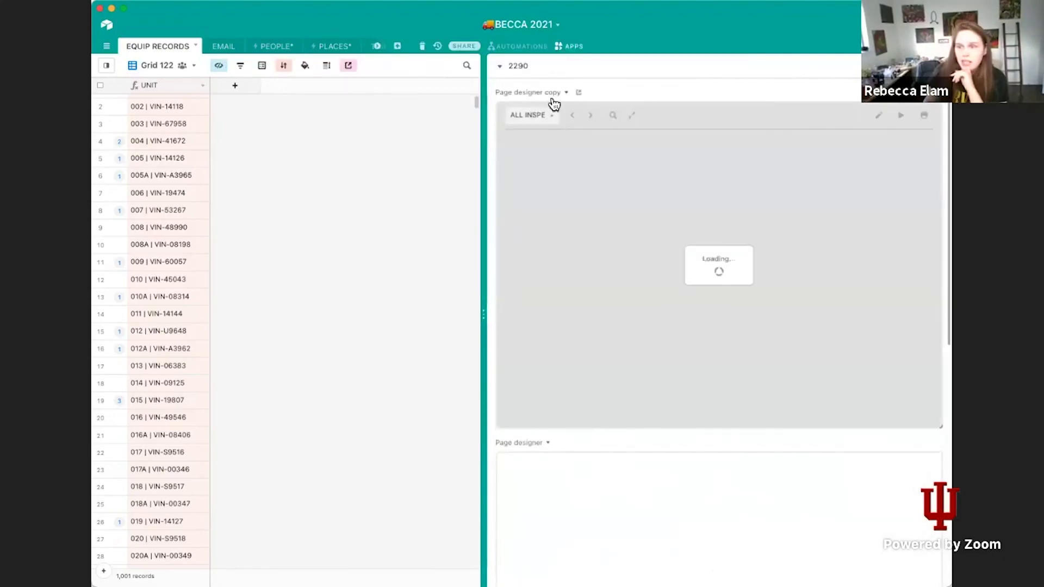
left_click(519, 66)
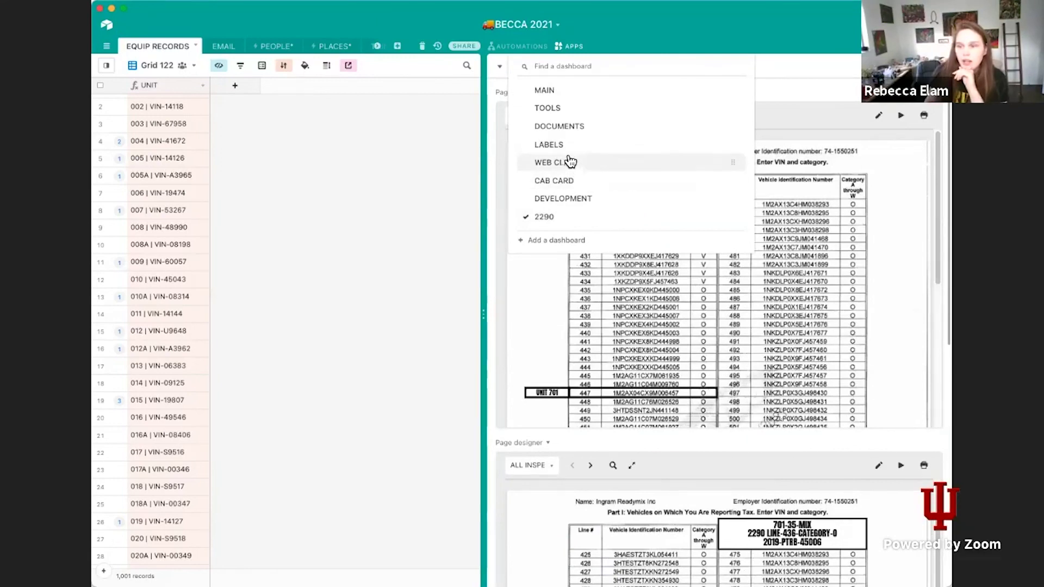
left_click(564, 126)
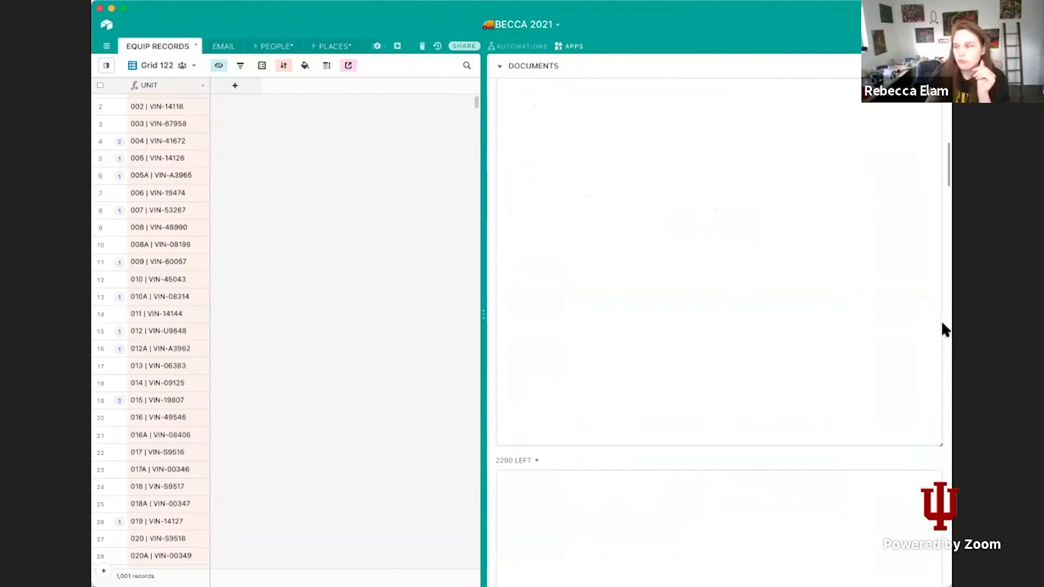
scroll(944, 333, "down", 10)
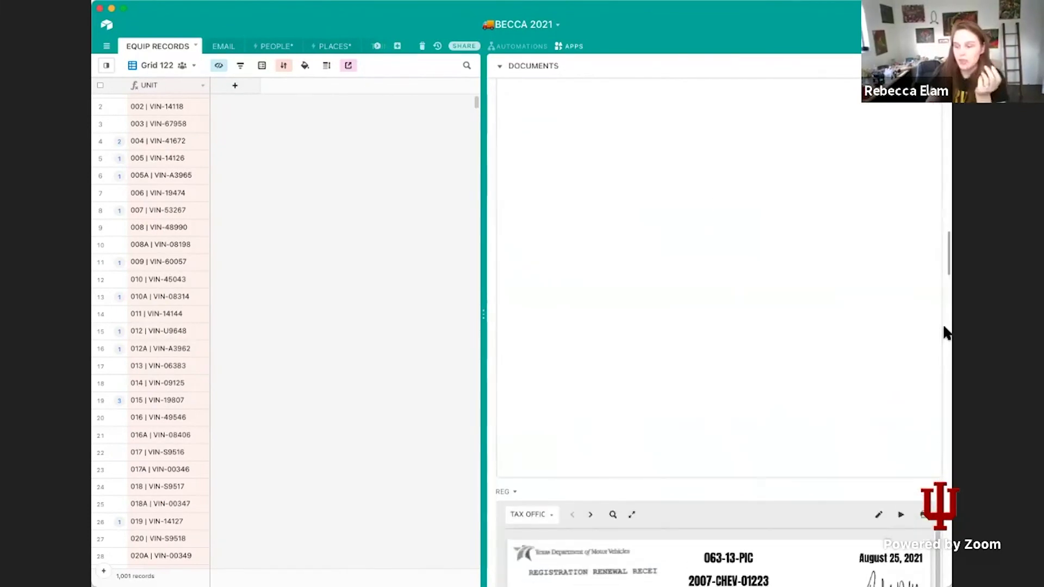
scroll(944, 327, "up", 1)
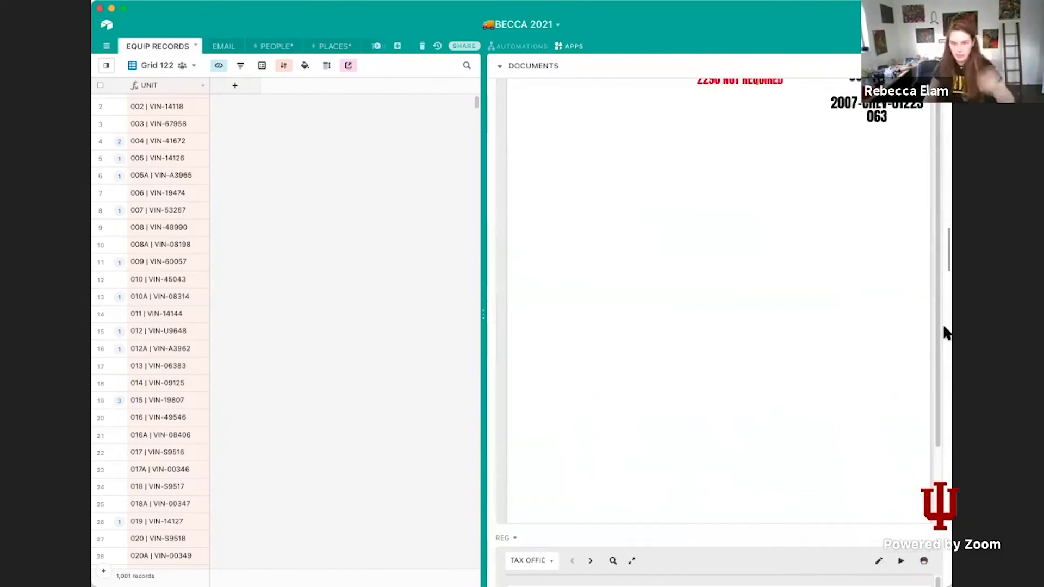
scroll(944, 331, "down", 2)
scroll(946, 335, "down", 15)
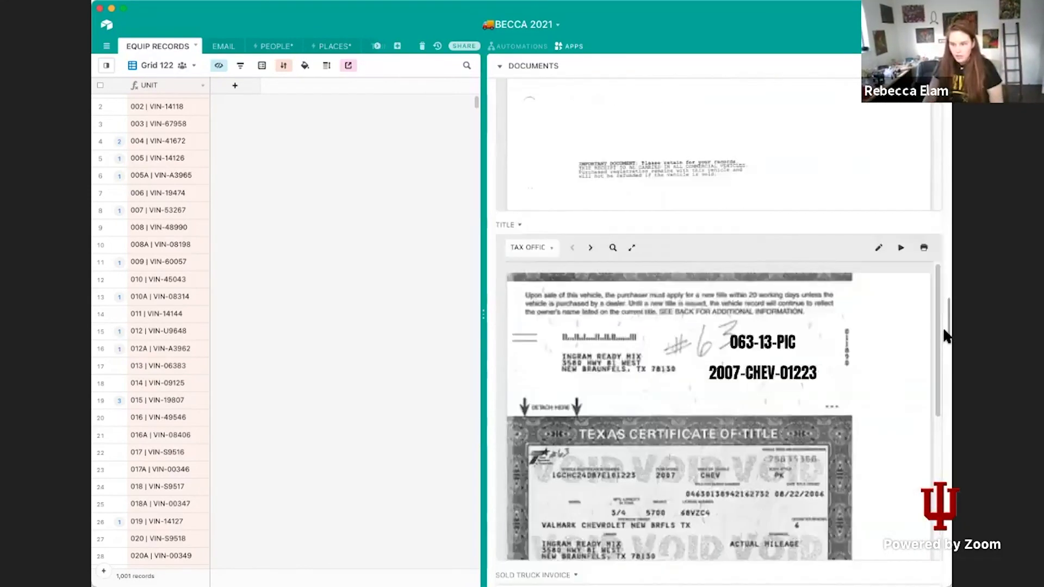
scroll(876, 445, "down", 10)
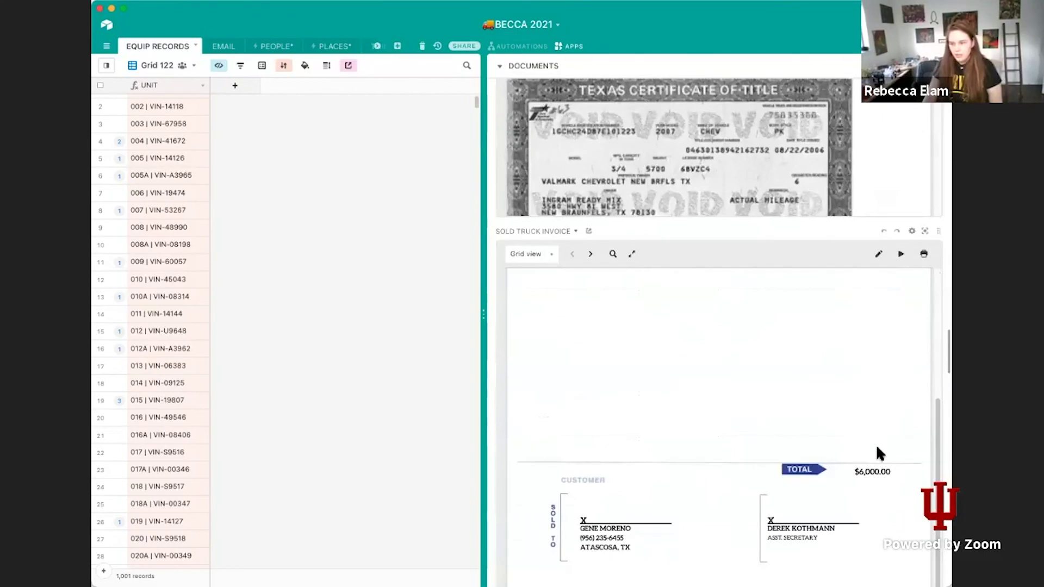
scroll(832, 445, "up", 20)
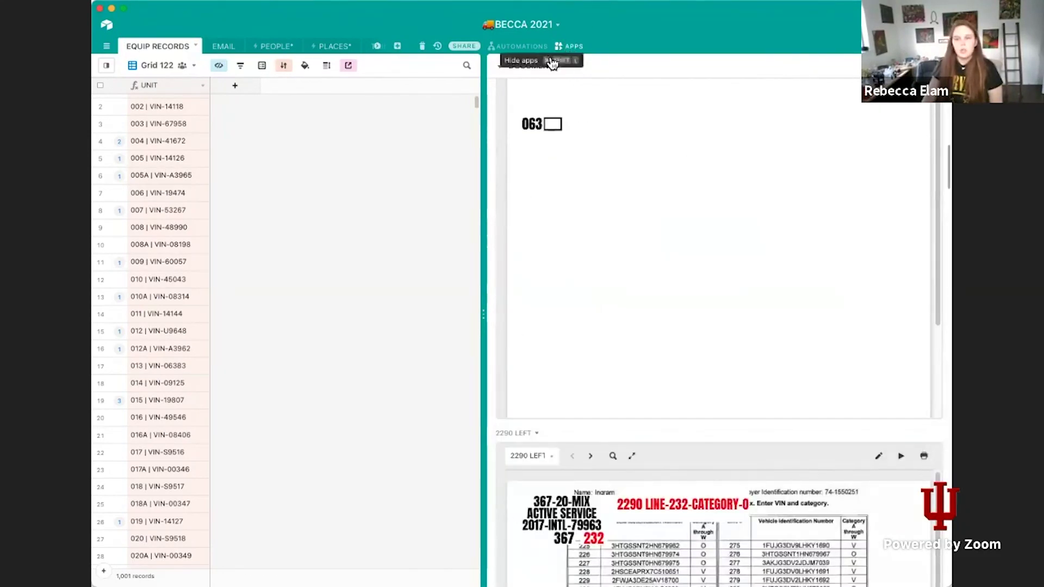
Switch to the LABELS dashboard and examine the three-column TASK LABELS page layout.
left_click(511, 67)
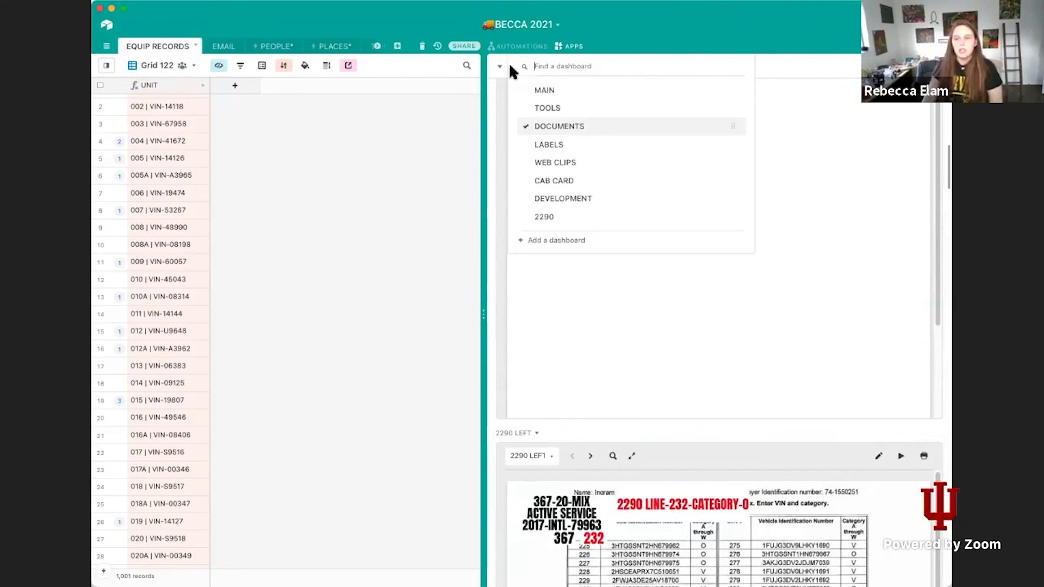
left_click(551, 144)
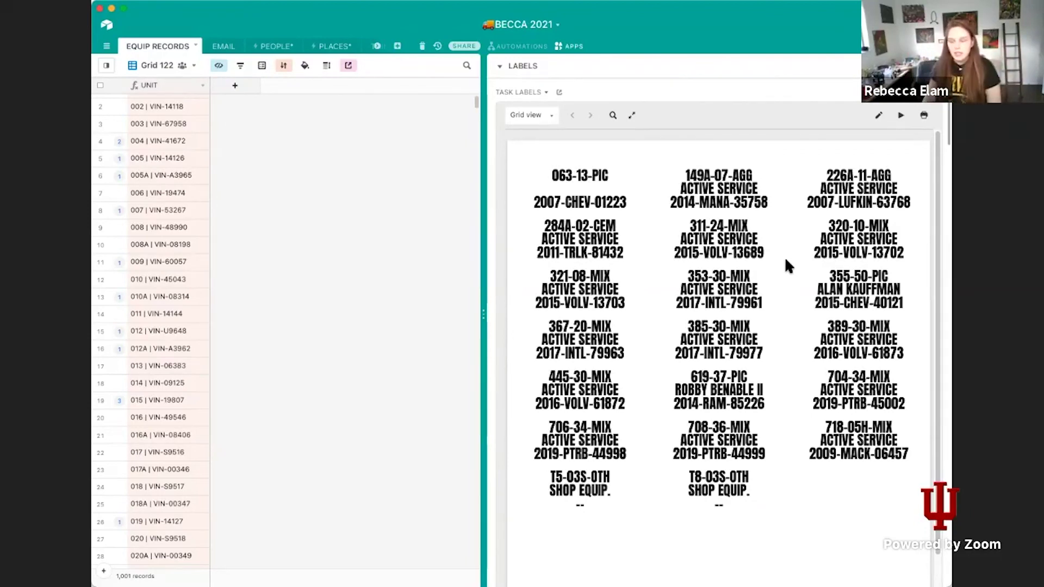
scroll(784, 258, "down", 1)
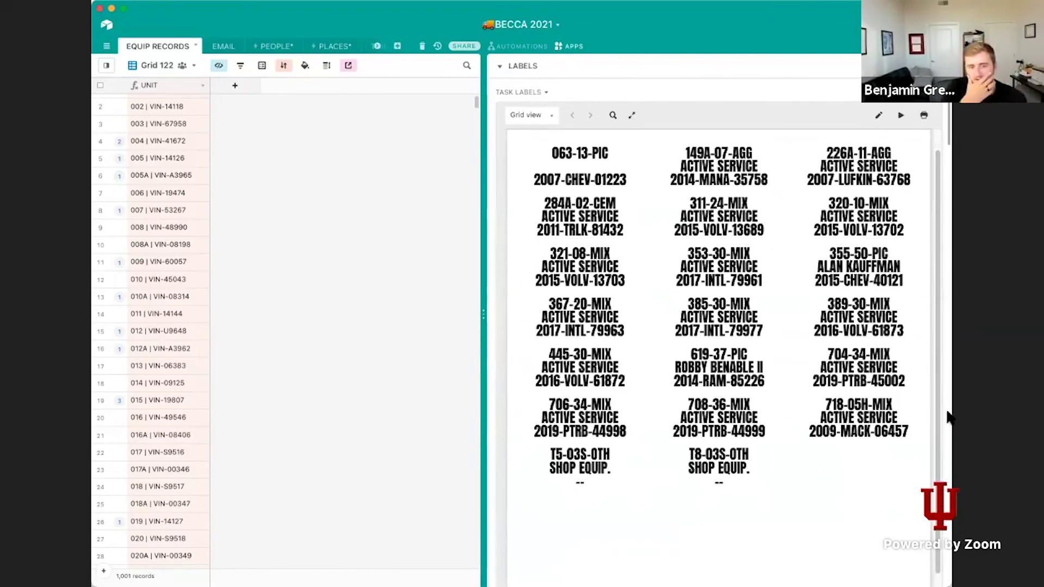
scroll(849, 407, "up", 1)
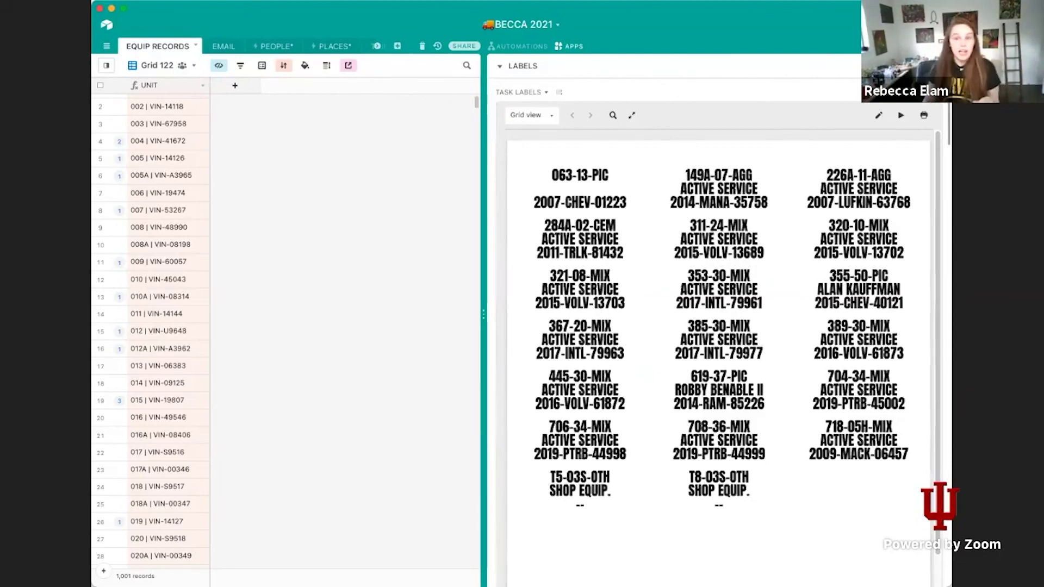
Open the THINGS table alongside the TASK LABELS layout.
left_click(378, 46)
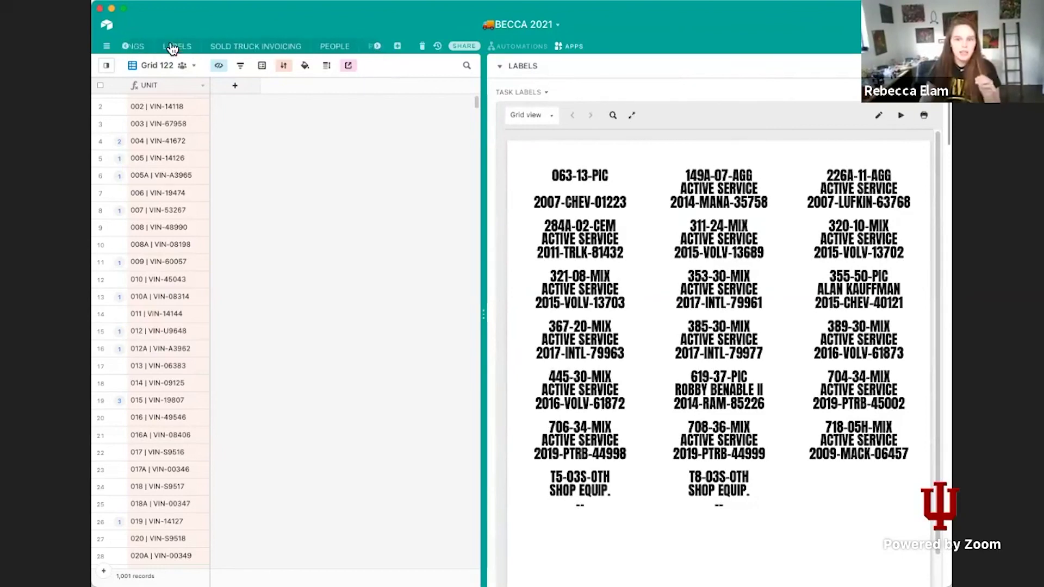
left_click(144, 49)
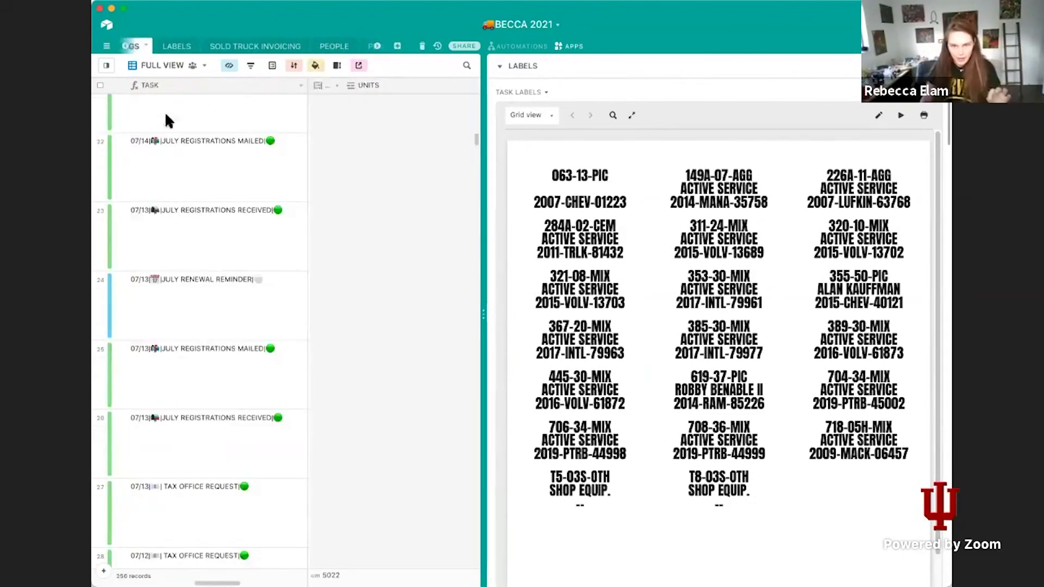
Review the July tasks in the THINGS table, switch to the LABELS table, and widen the window to show more of its fields.
scroll(254, 180, "down", 2)
scroll(253, 180, "down", 1)
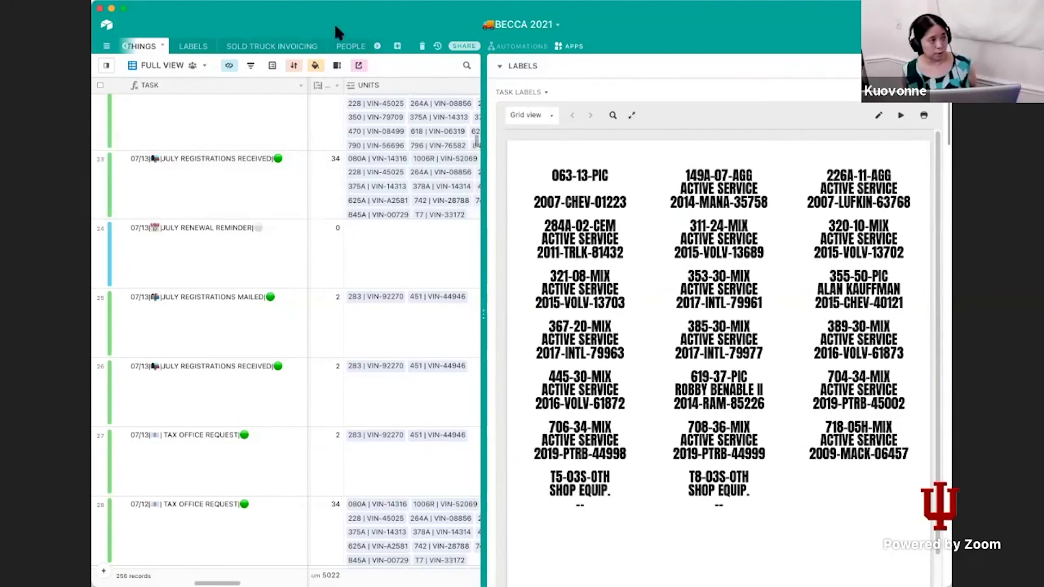
left_click(191, 48)
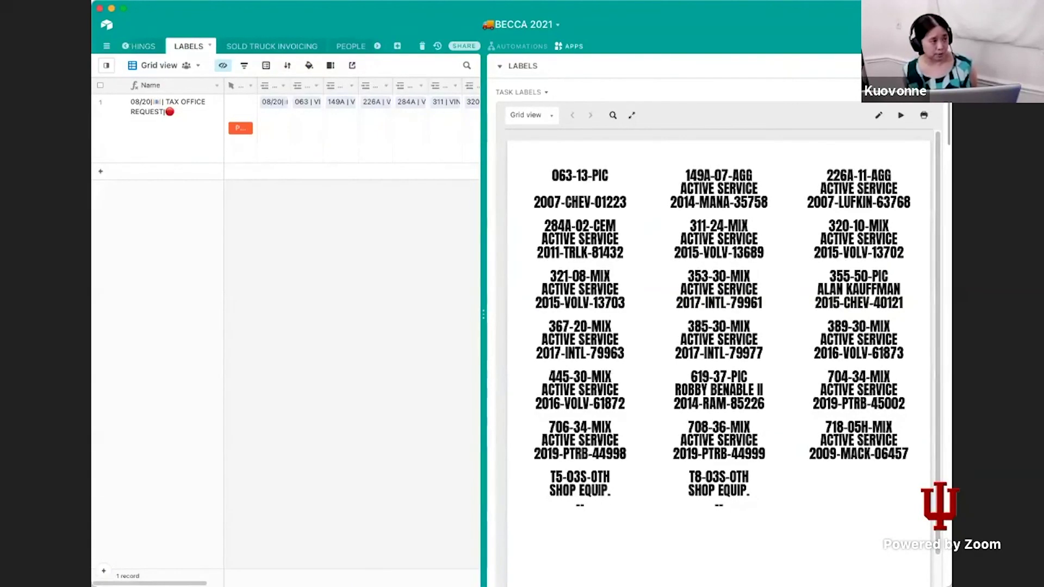
left_click_drag(951, 305, 1043, 305)
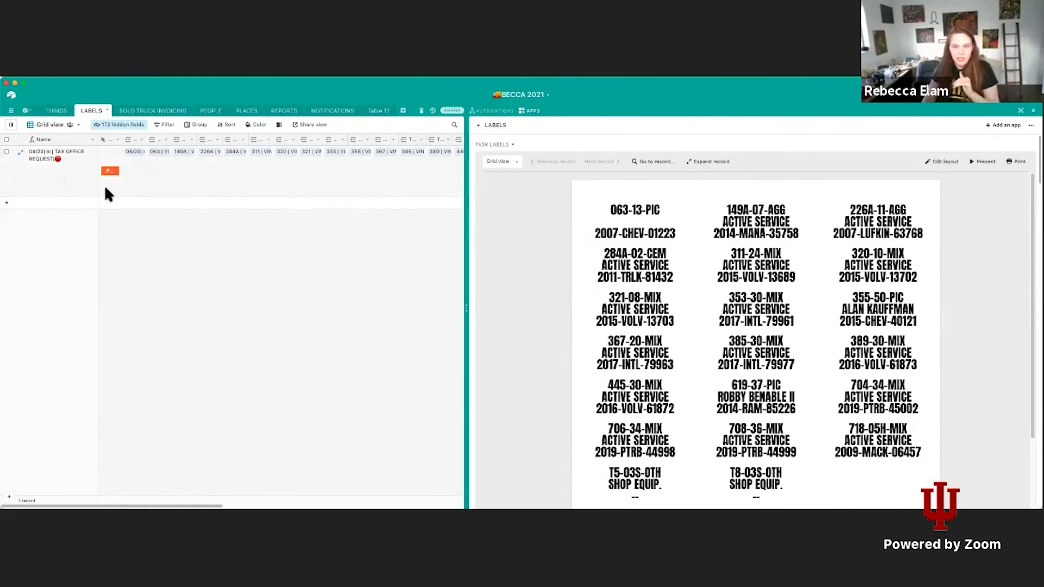
left_click(27, 112)
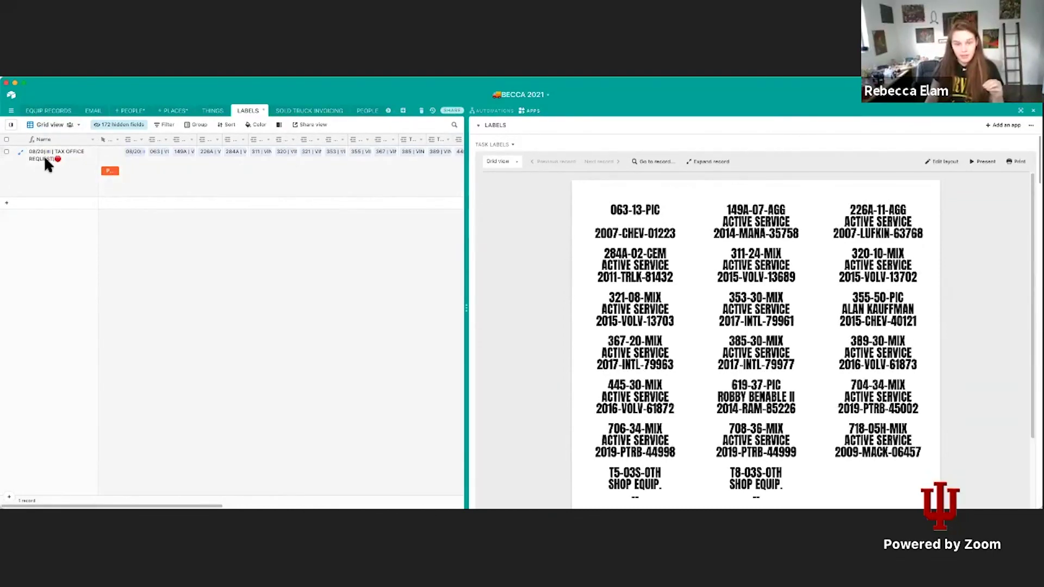
Add a second record to the LABELS table and look at the record picker of its first unit label field.
left_click(178, 204)
left_click(154, 222)
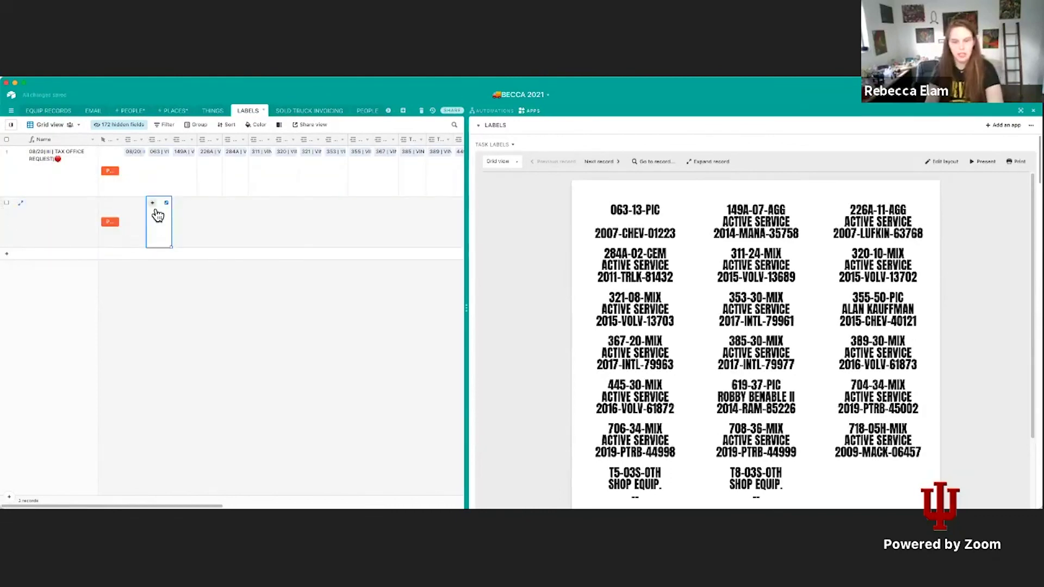
left_click(152, 202)
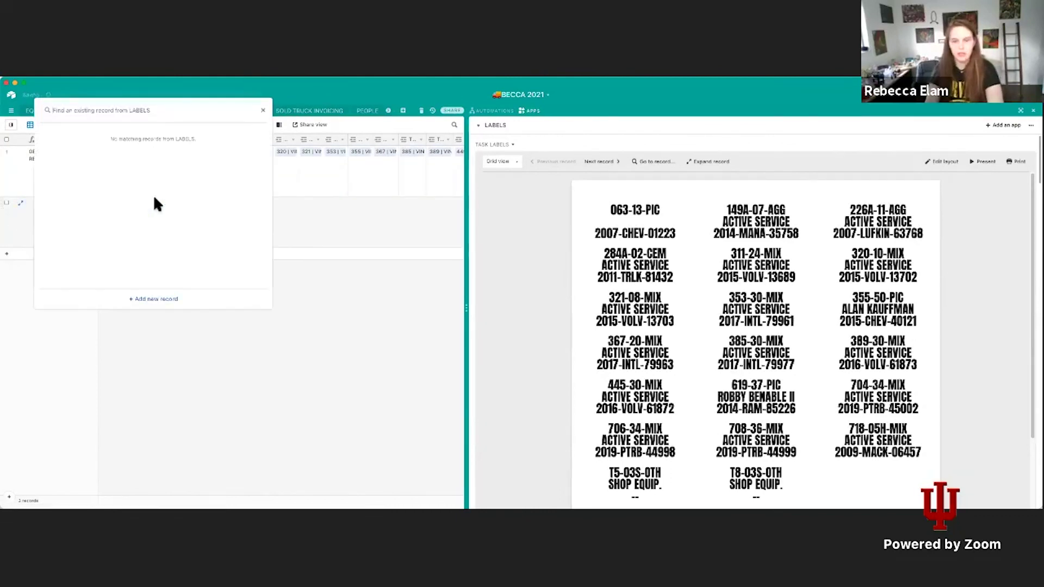
left_click(373, 371)
Clear all the linked units from the label fields of the 08/20 TAX OFFICE REQUEST record.
left_click(54, 190)
left_click_drag(150, 185, 356, 178)
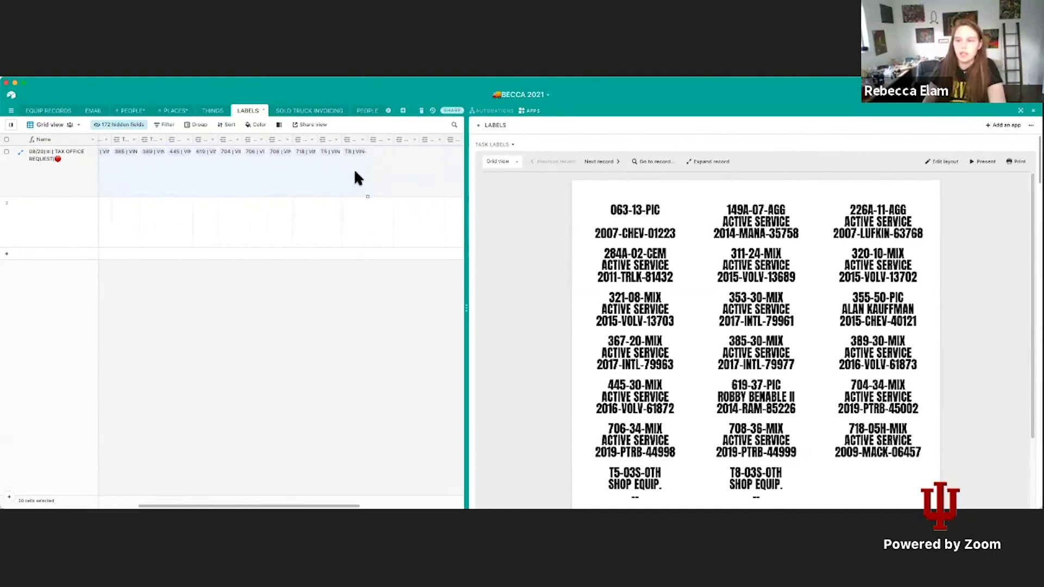
key("Delete")
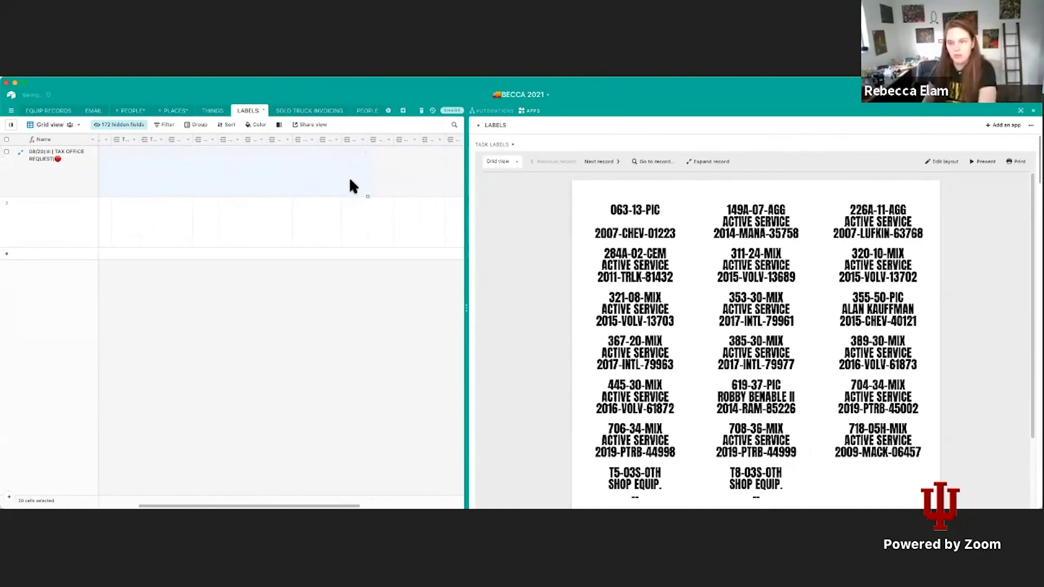
Link units 063, 149A and 226A to the first three label fields of the TAX OFFICE REQUEST record.
left_click_drag(201, 506, 120, 213)
scroll(117, 213, "right", 3)
scroll(81, 351, "left", 4)
left_click(26, 391)
left_click(154, 188)
left_click(154, 187)
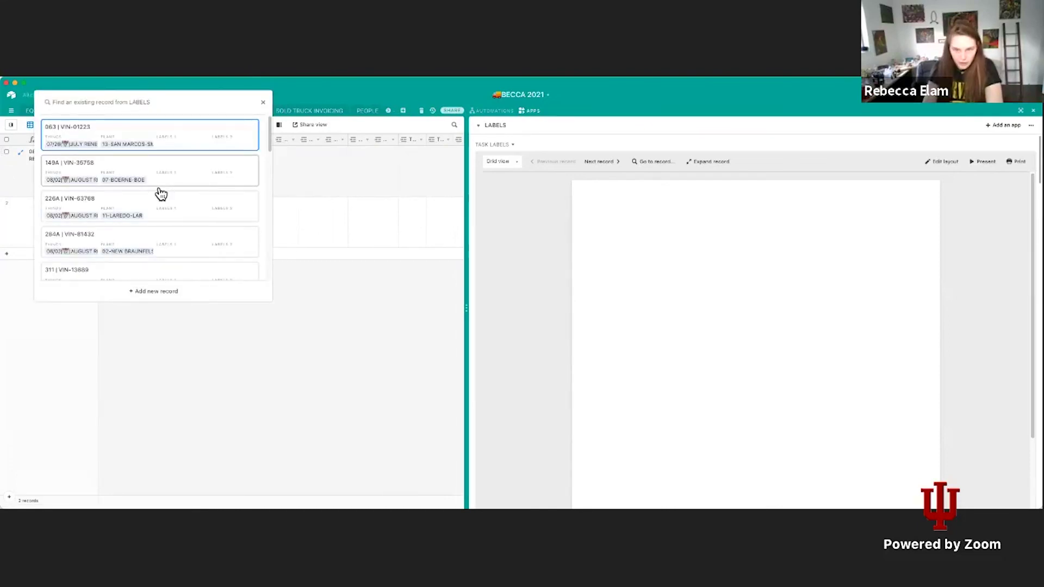
key("Return")
key("Tab")
key("Return")
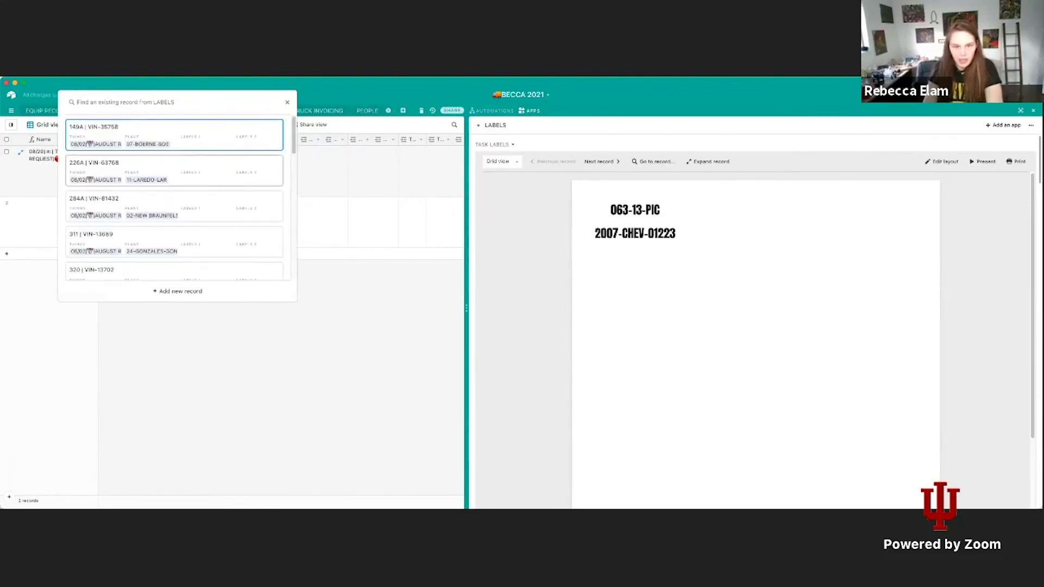
key("Return")
key("Tab")
key("Return")
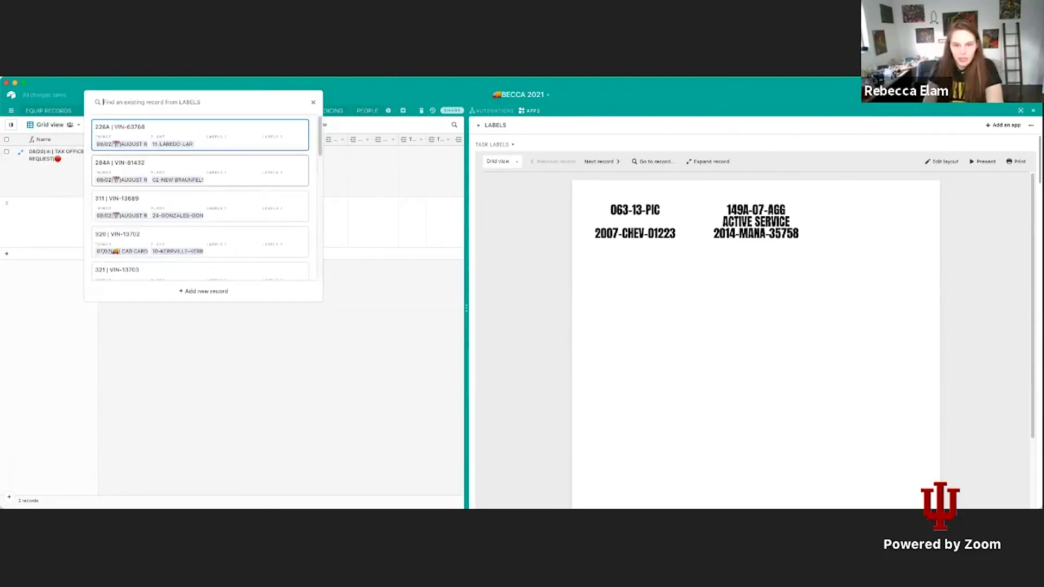
key("Return")
Leave the fourth label field empty and link units 284A and 311 to the fifth and sixth label fields.
key("Tab")
key("Tab")
key("Return")
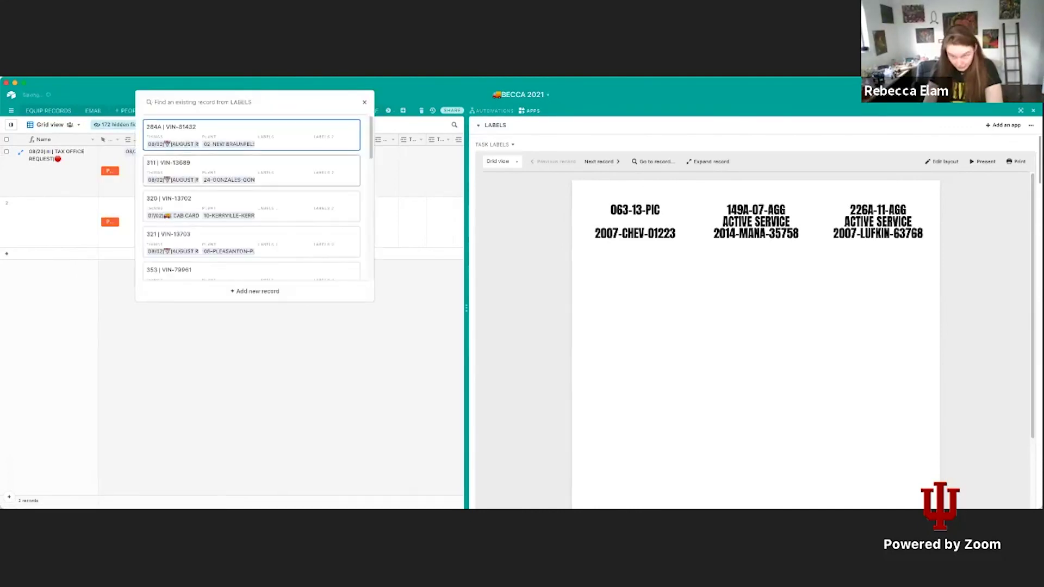
key("Return")
key("Tab")
key("Return")
key("Return")
Link units 320, 321 and 353 to the seventh, eighth and ninth label fields of the same record.
key("Tab")
key("Return")
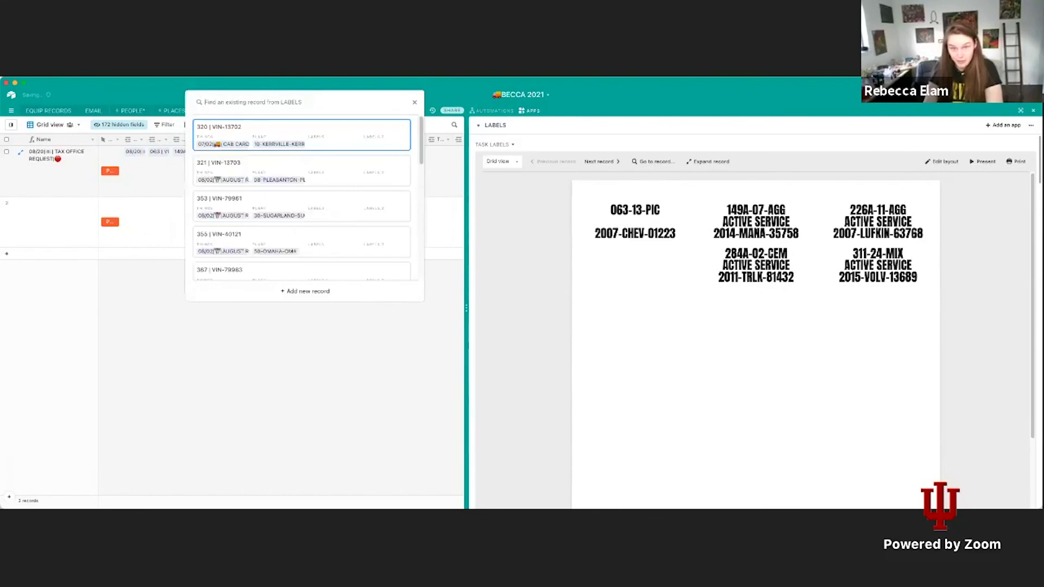
key("Return")
key("Tab")
key("Return")
key("Return")
key("Tab")
key("Return")
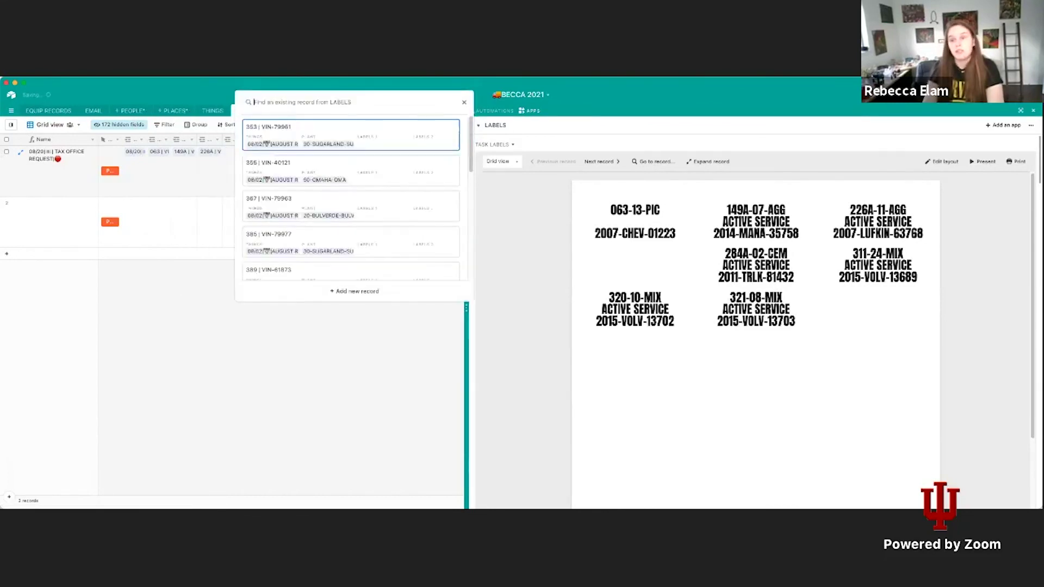
key("Return")
key("Tab")
key("Return")
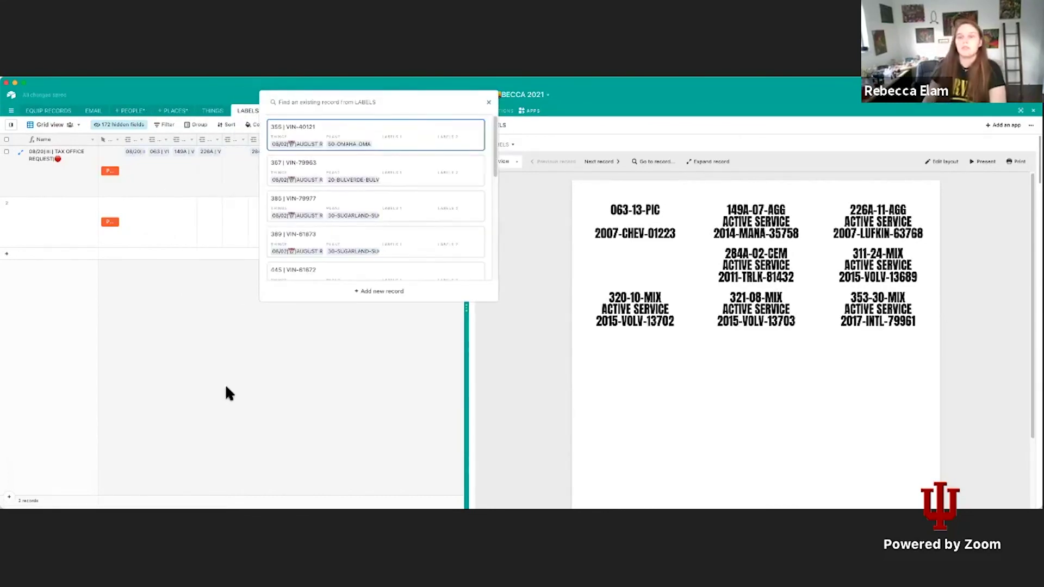
key("Escape")
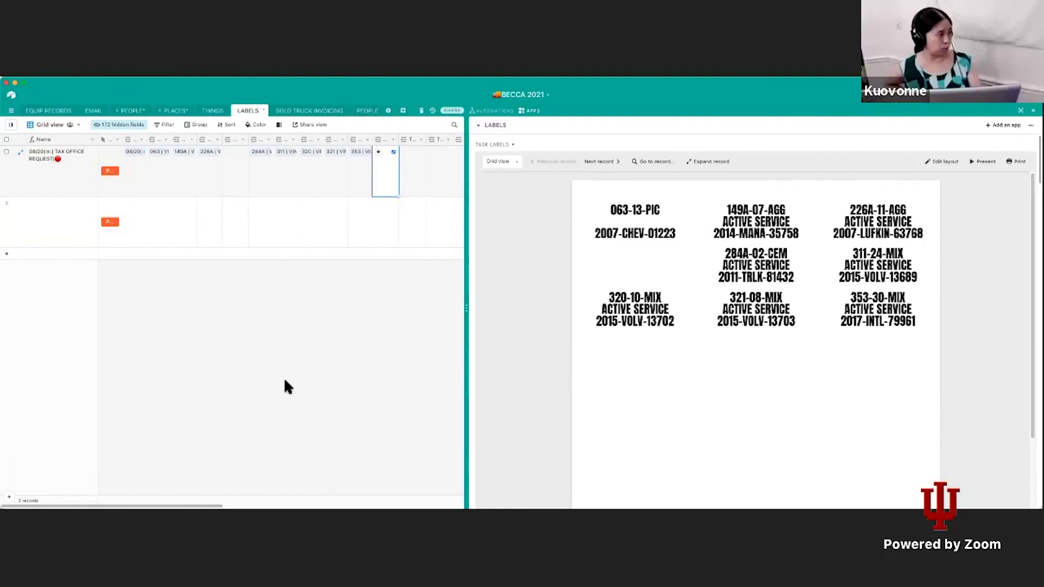
Examine the linked label fields and the skipped fourth field against the gap in the TASK LABELS layout.
left_click(156, 173)
left_click(135, 177)
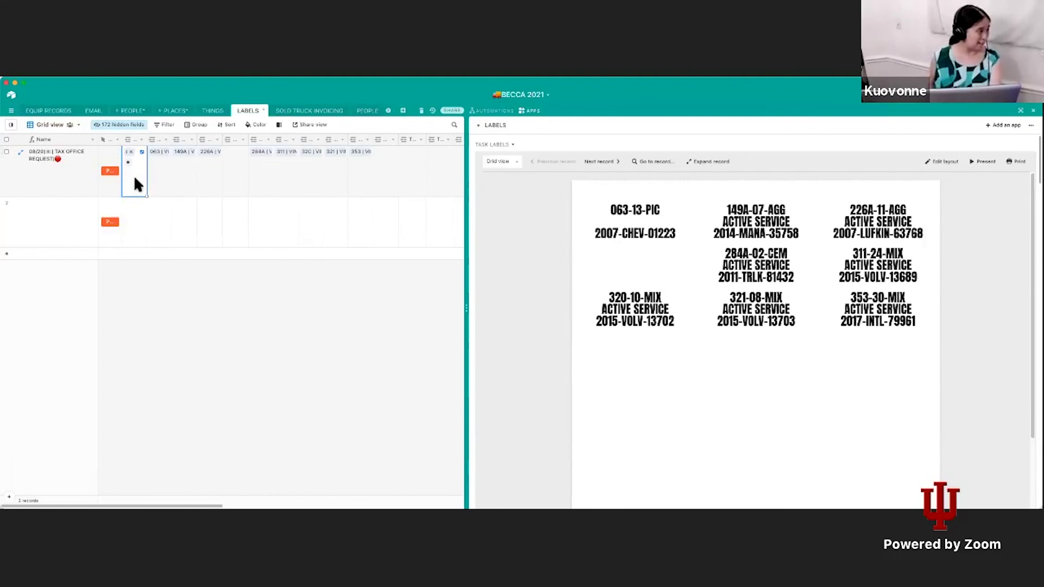
left_click(164, 177)
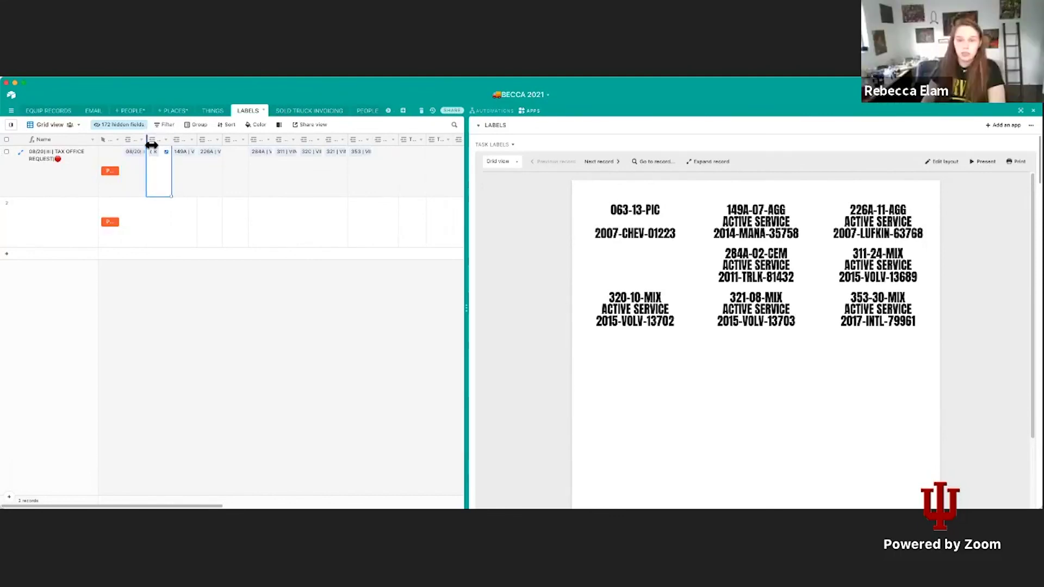
left_click(243, 176)
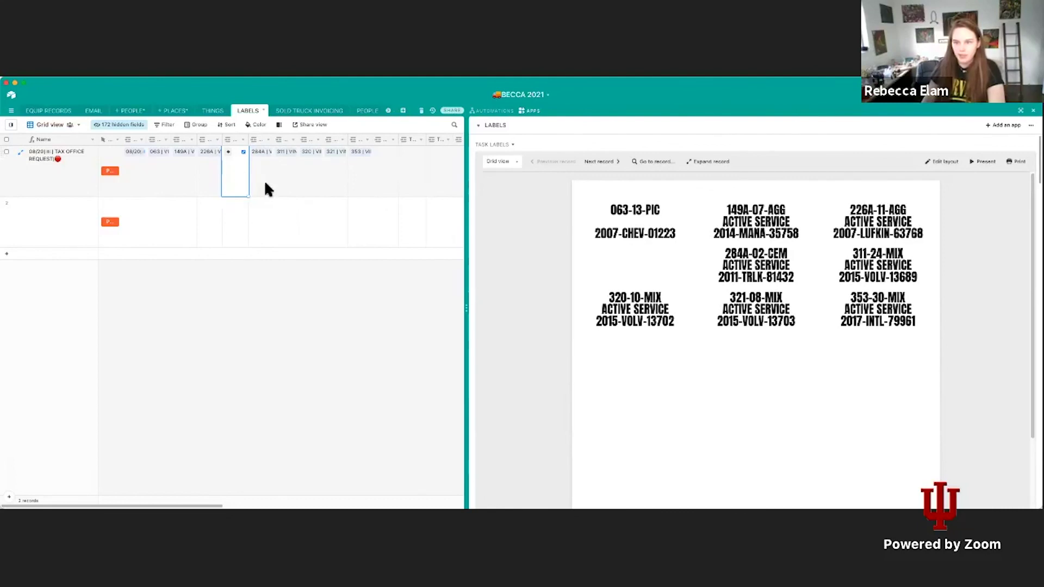
left_click_drag(264, 181, 348, 181)
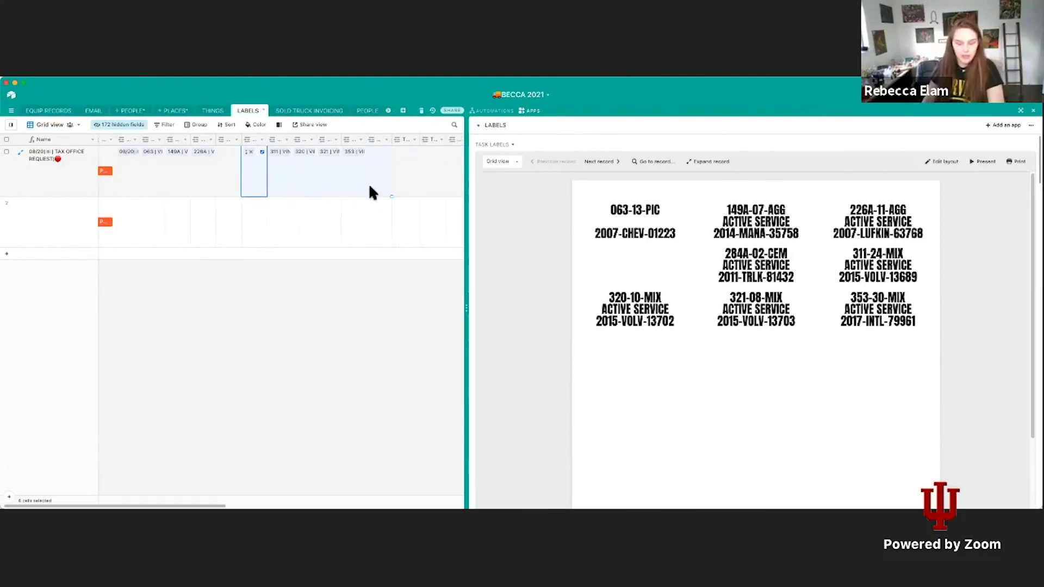
key("super+c")
left_click(222, 175)
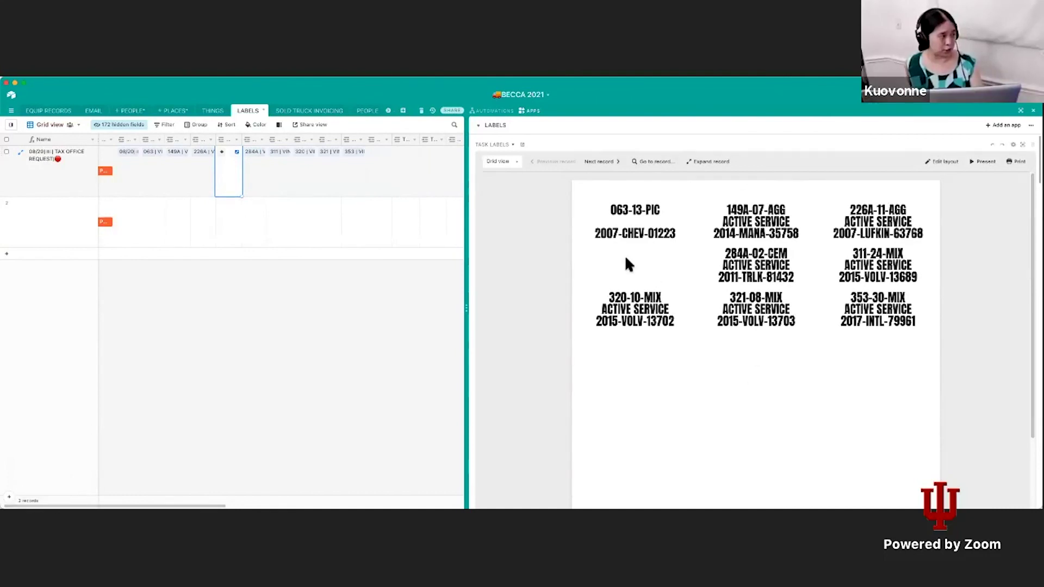
left_click(259, 354)
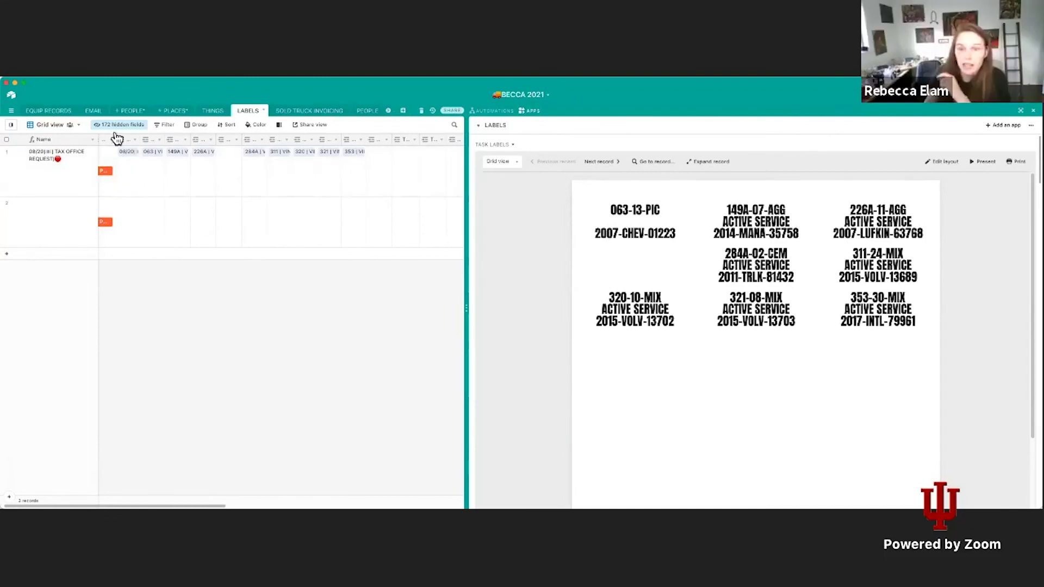
Switch the LABELS table to the Grid 2 view.
left_click_drag(191, 506, 121, 495)
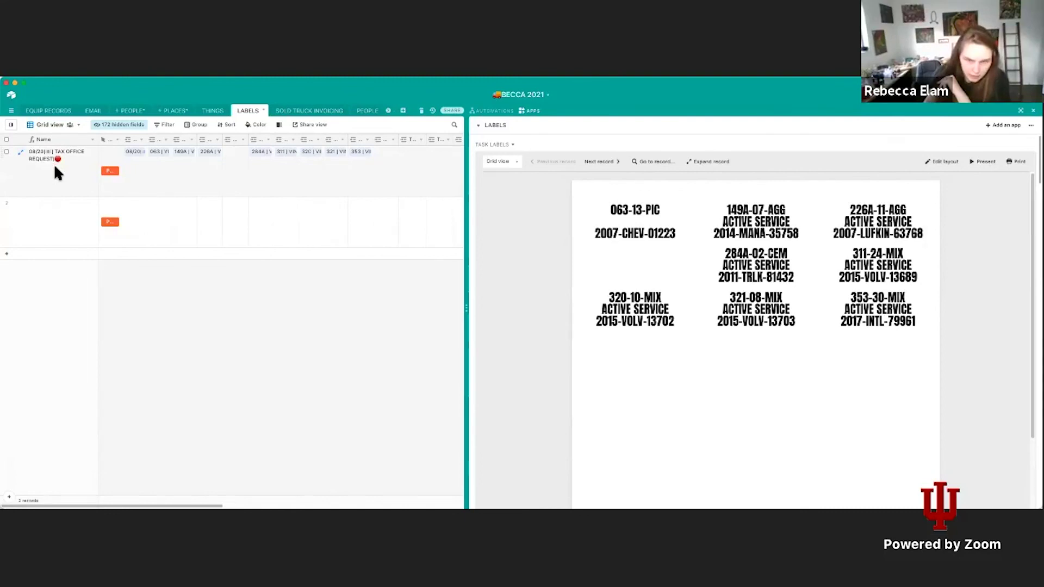
left_click(10, 124)
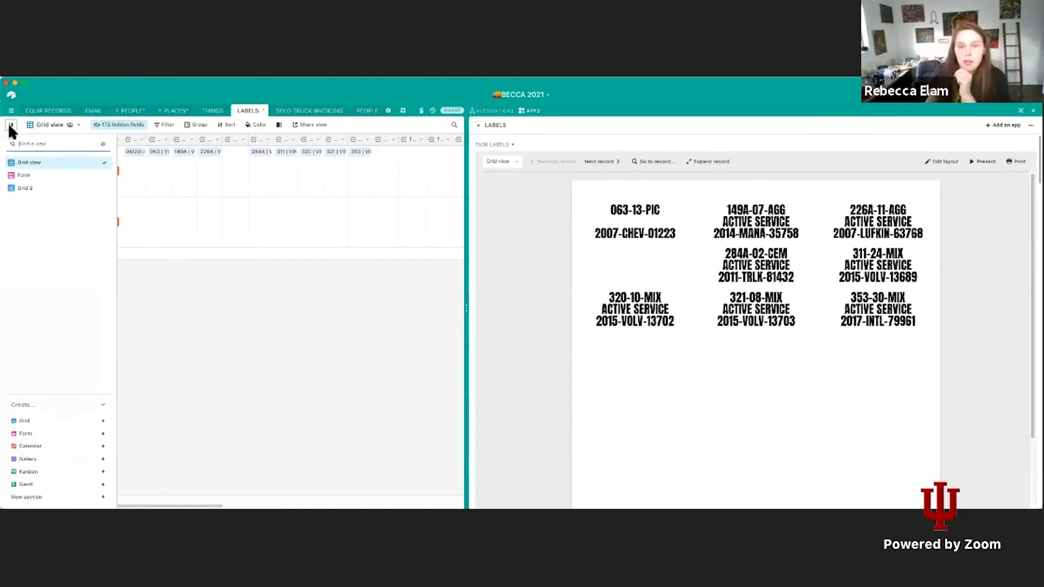
left_click(41, 190)
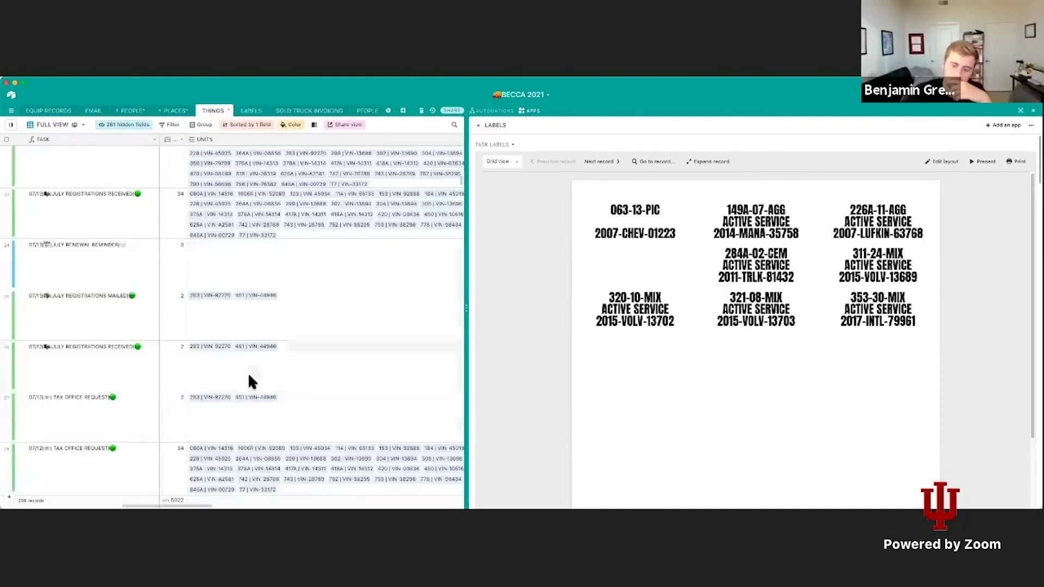
In the THINGS table, copy the plant list of the 08/20 TAX OFFICE REQUEST record into its PLACES field.
scroll(297, 272, "up", 10)
scroll(299, 275, "up", 8)
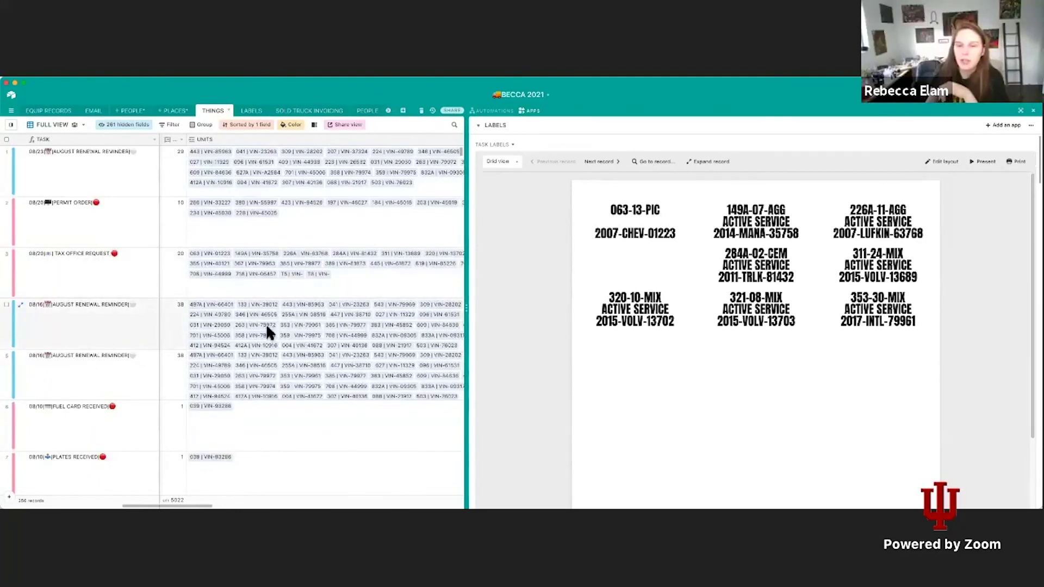
left_click(96, 274)
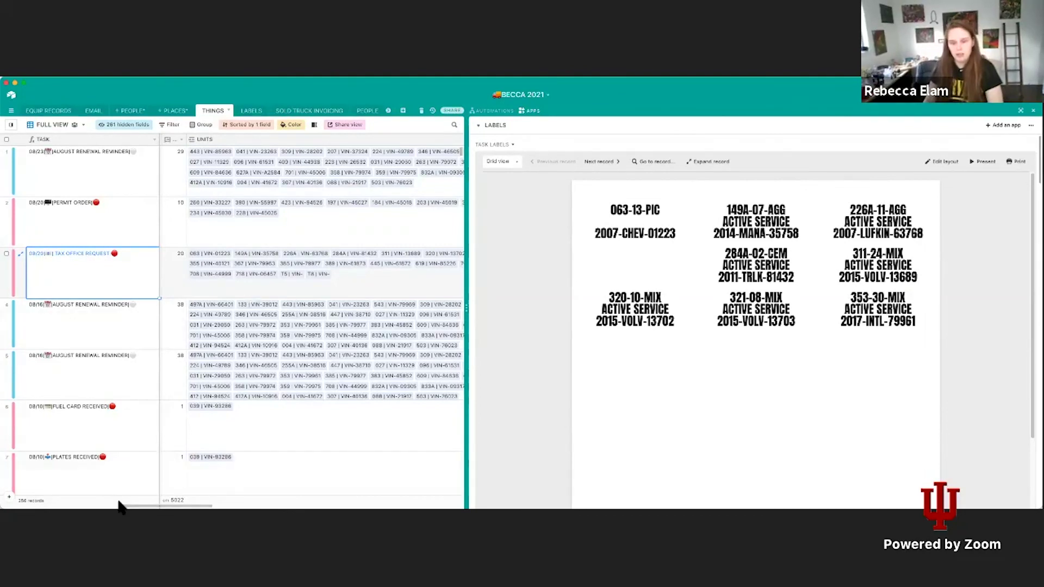
left_click_drag(146, 507, 249, 509)
left_click(253, 259)
key("ctrl+c")
left_click(343, 266)
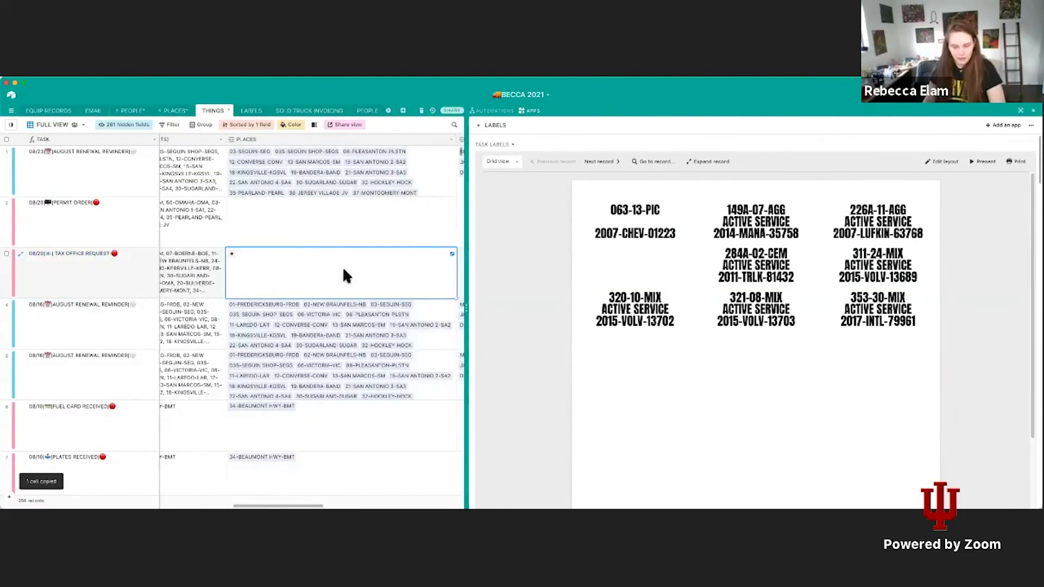
key("ctrl+v")
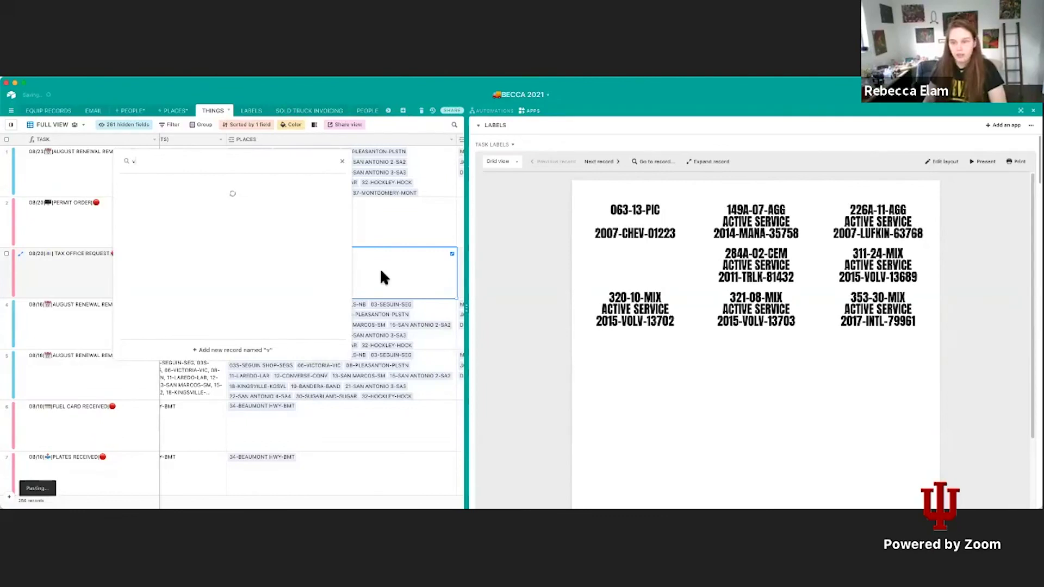
Return to the LABELS table and widen the 02* (from THINGS) and 05H* (from THINGS) columns to show their full text.
left_click(245, 111)
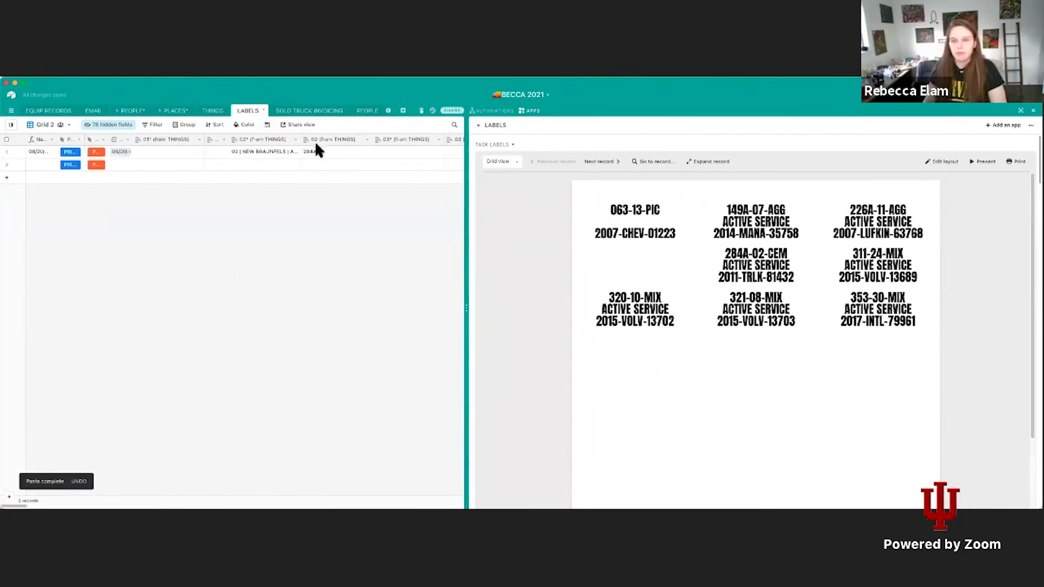
left_click_drag(307, 140, 384, 170)
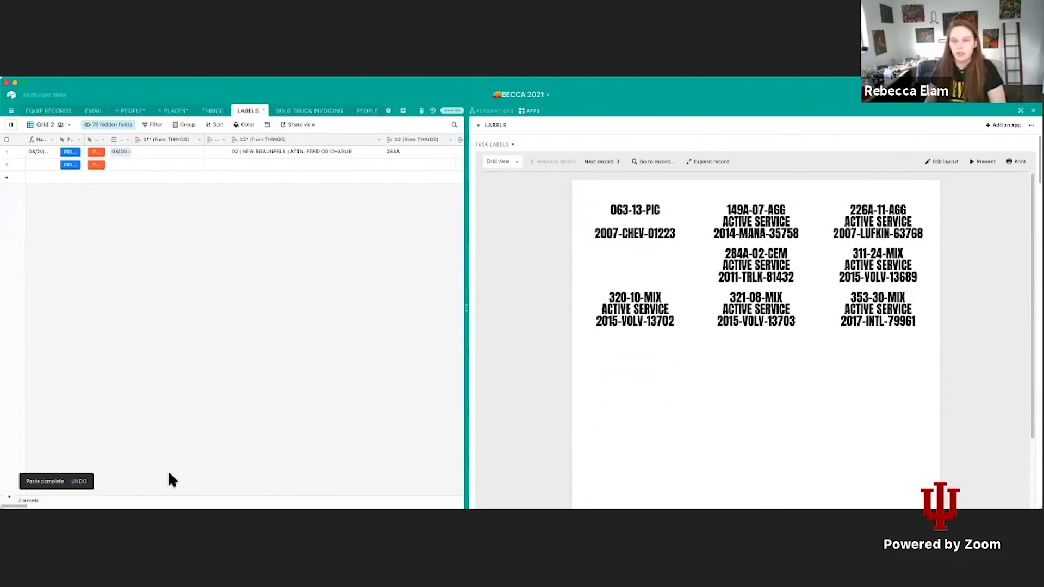
left_click_drag(26, 505, 65, 507)
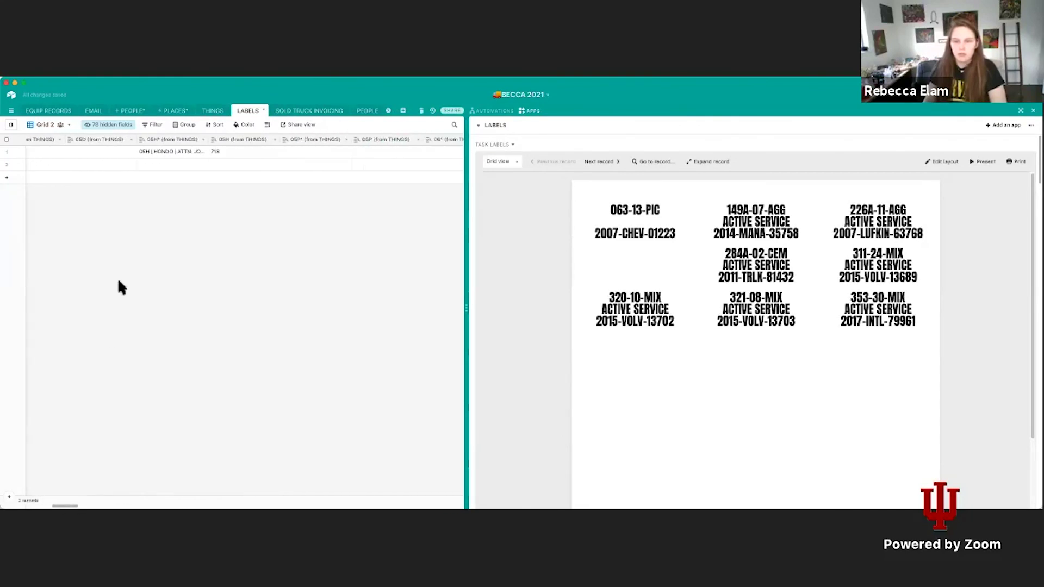
left_click_drag(209, 141, 233, 146)
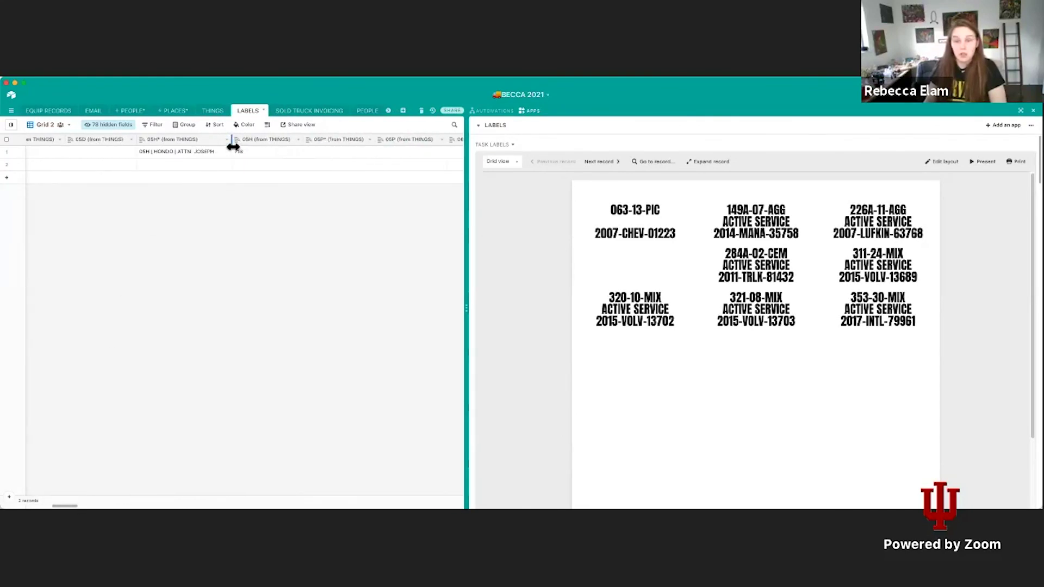
Widen the PRINT LABELS and PRINT ENVELOPE columns of the LABELS table so the full button names show.
scroll(1014, 325, "down", 1)
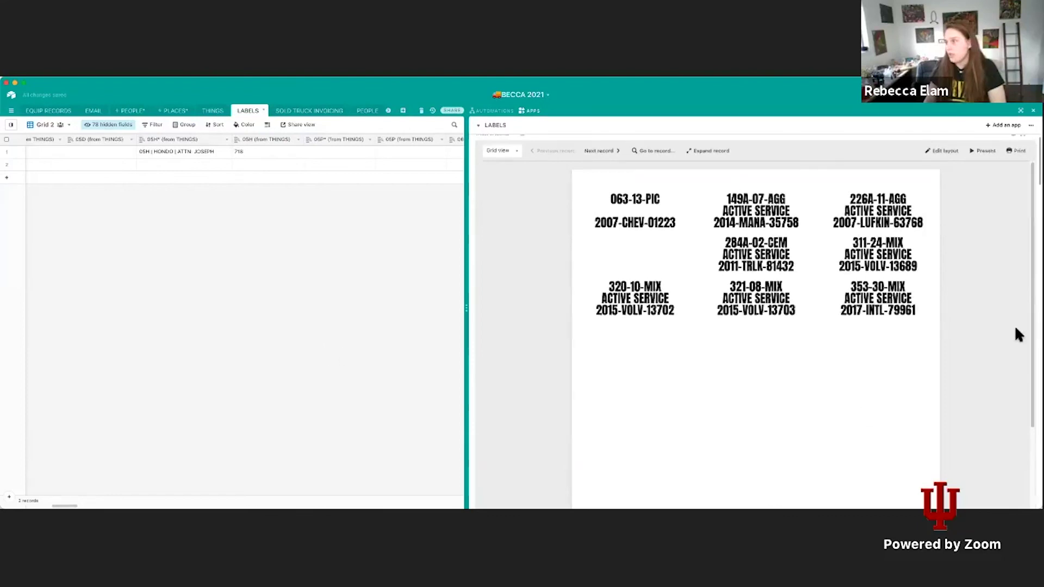
scroll(1011, 328, "down", 3)
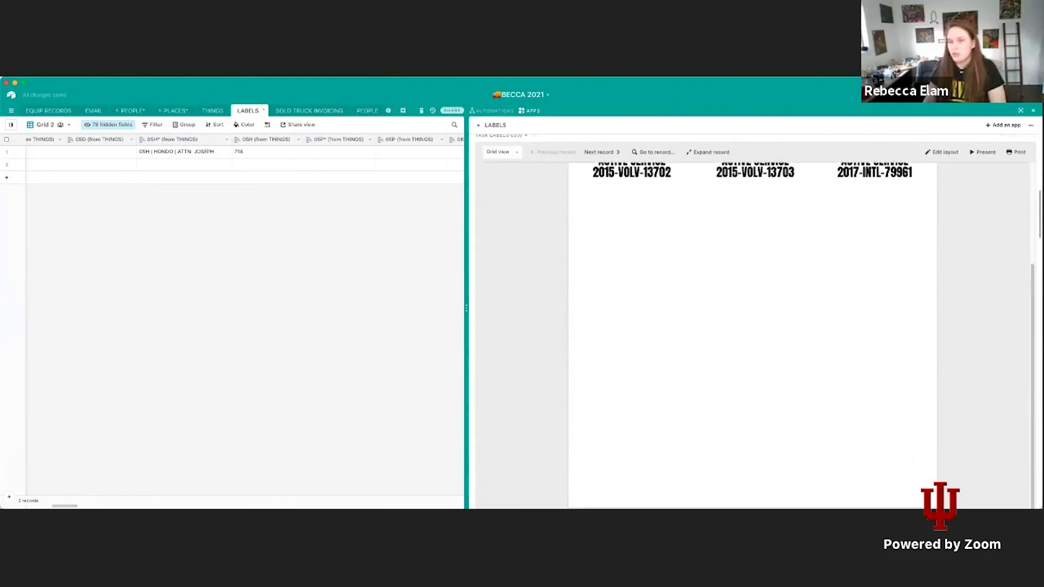
scroll(215, 266, "left", 5)
scroll(144, 277, "left", 8)
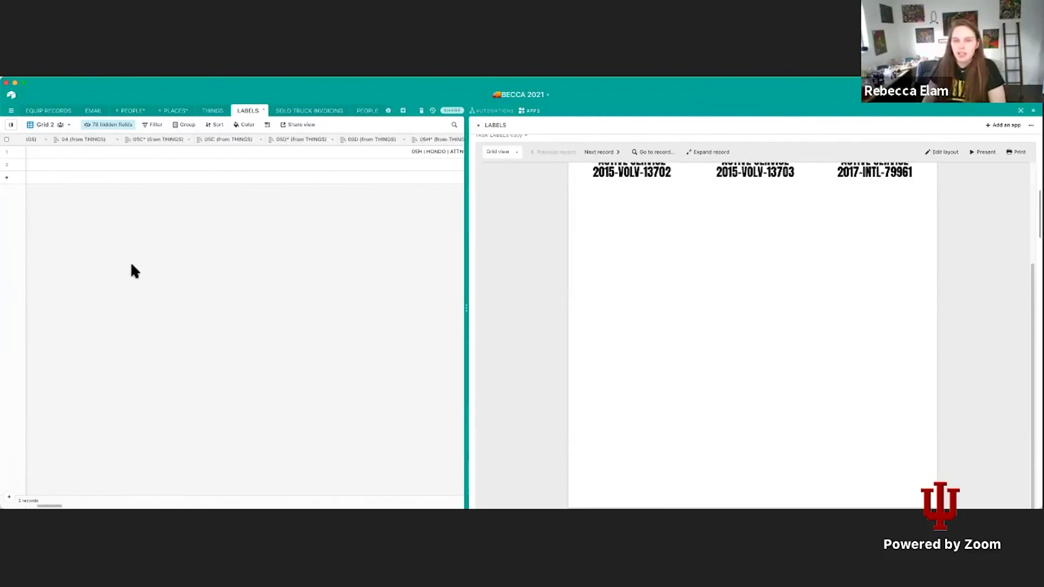
scroll(82, 189, "left", 6)
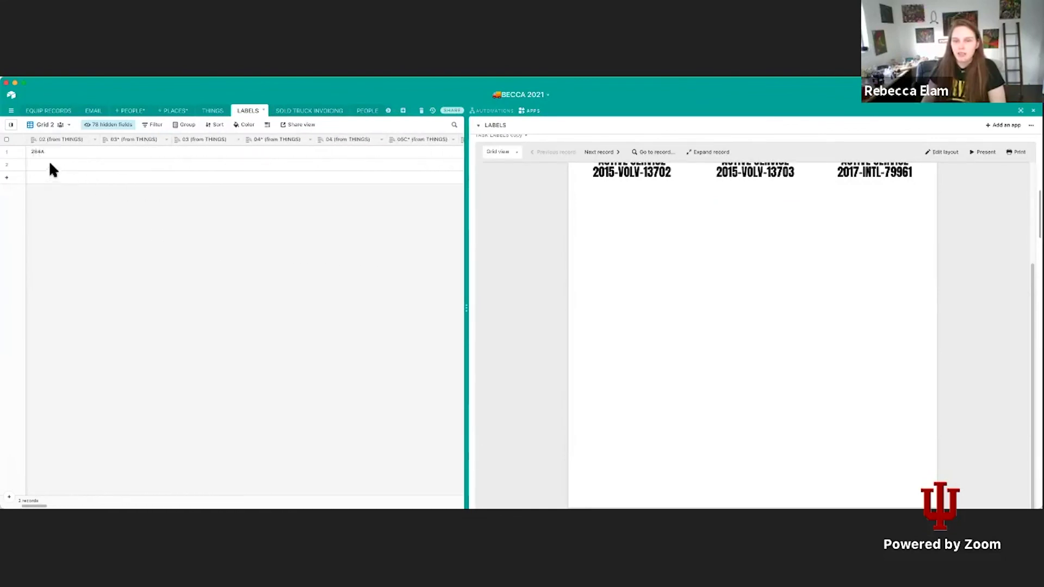
scroll(43, 155, "left", 6)
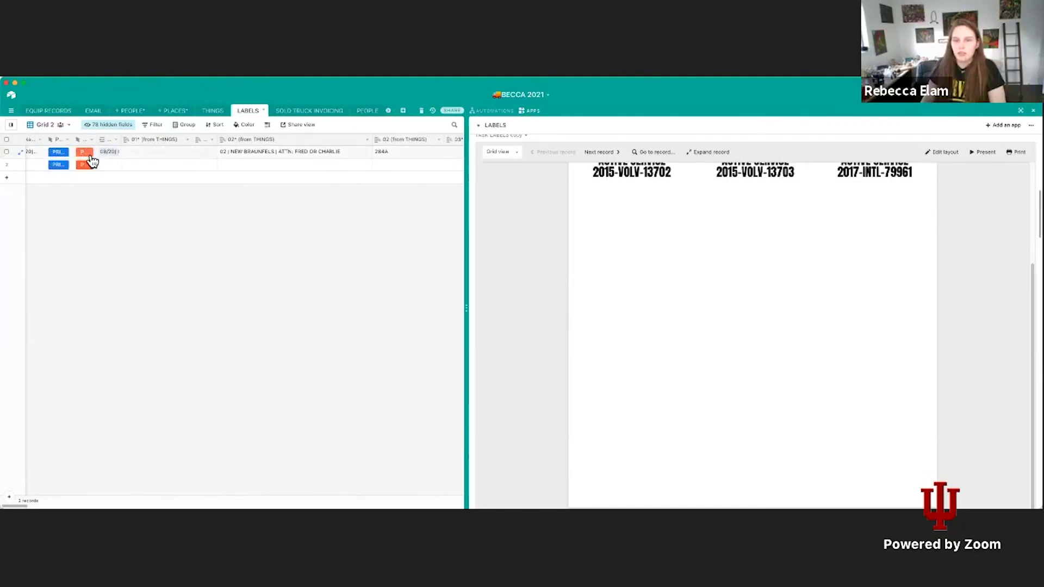
left_click_drag(96, 139, 155, 139)
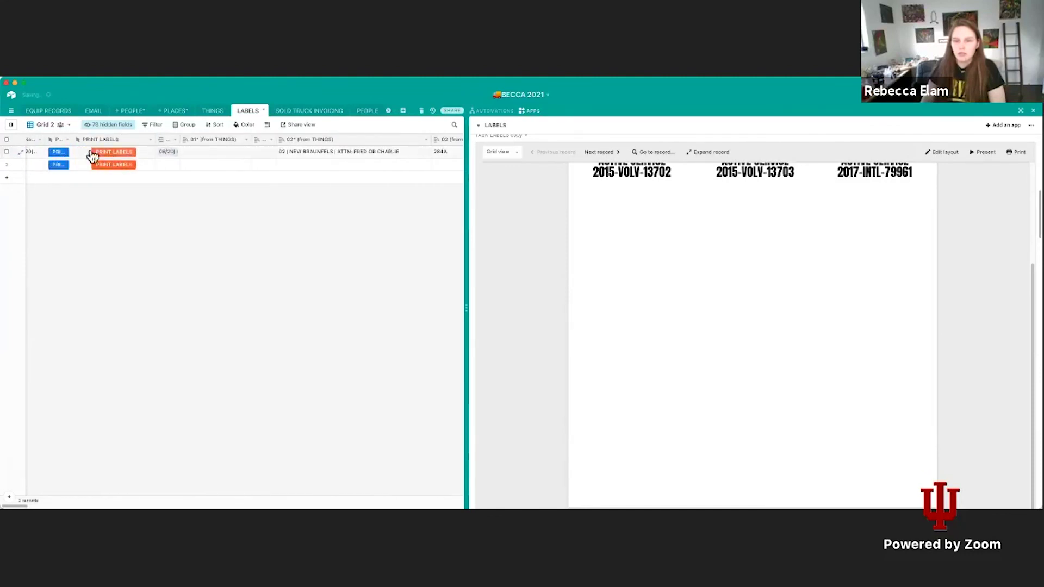
left_click_drag(72, 140, 108, 139)
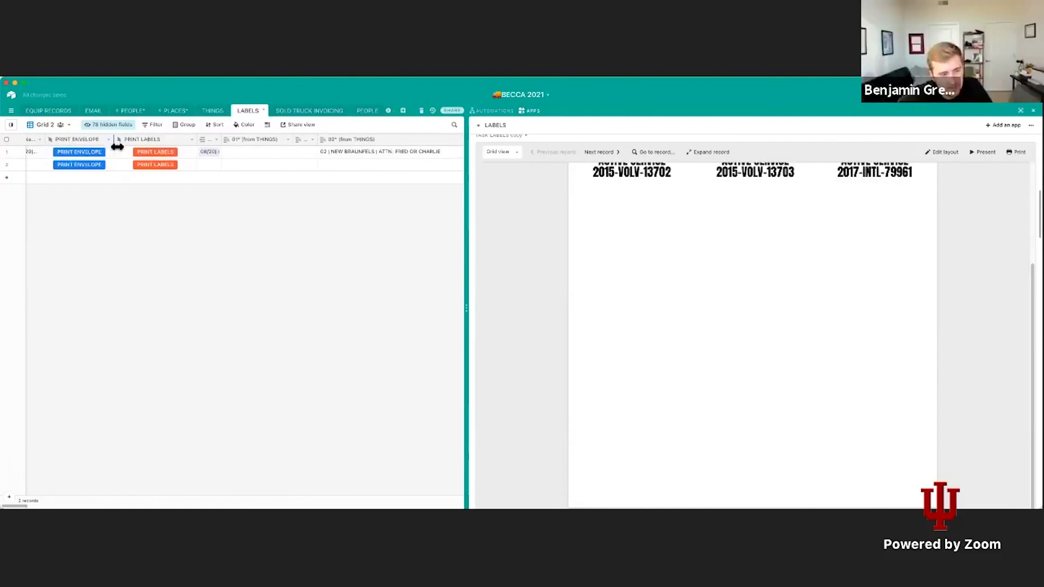
Open the first record in the ENVELOPE LABELS layout from its PRINT ENVELOPE button and review the whole label sheet.
left_click(85, 158)
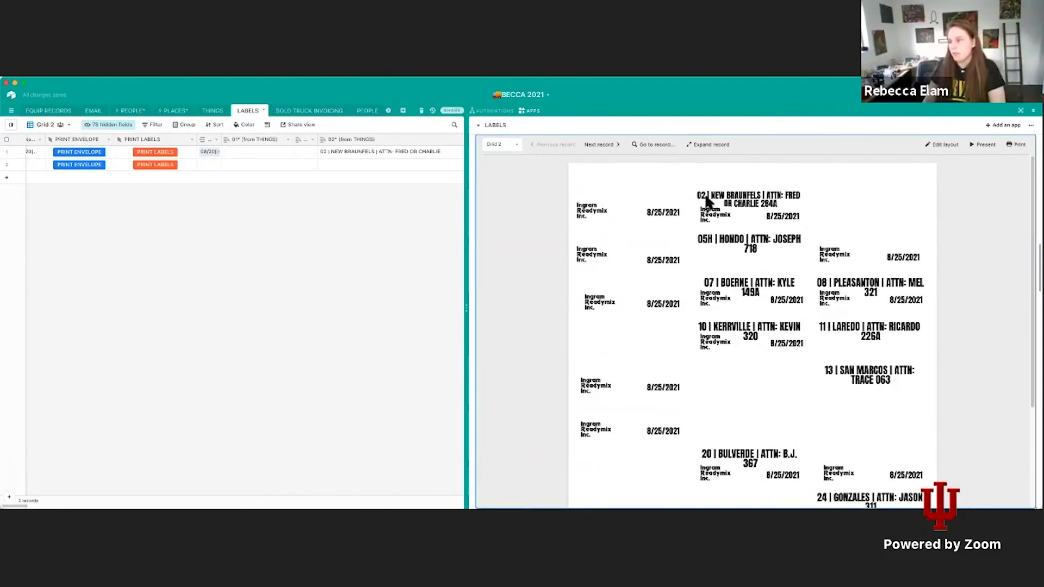
scroll(694, 228, "down", 2)
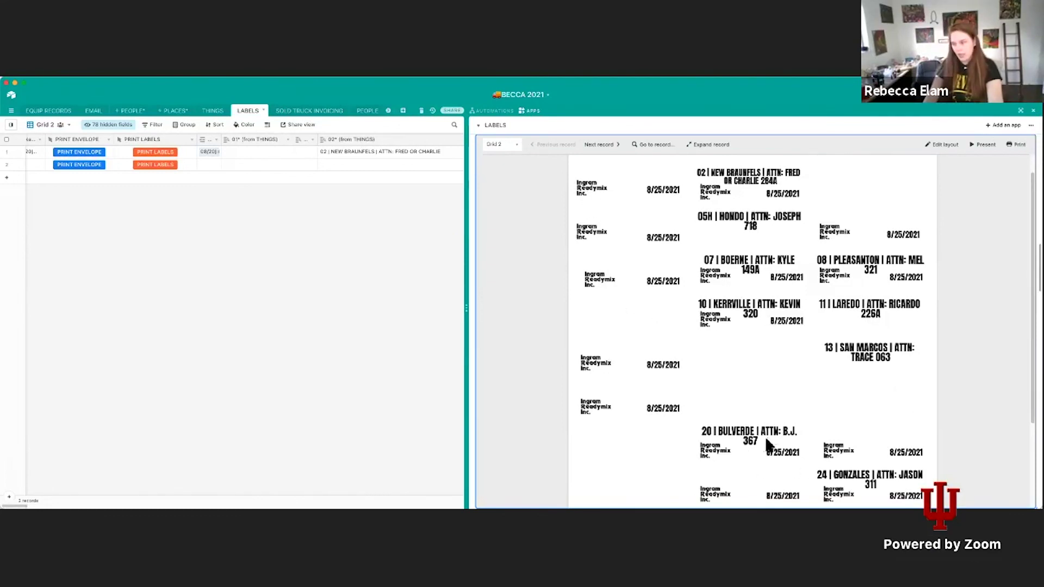
scroll(771, 417, "down", 2)
scroll(770, 419, "down", 2)
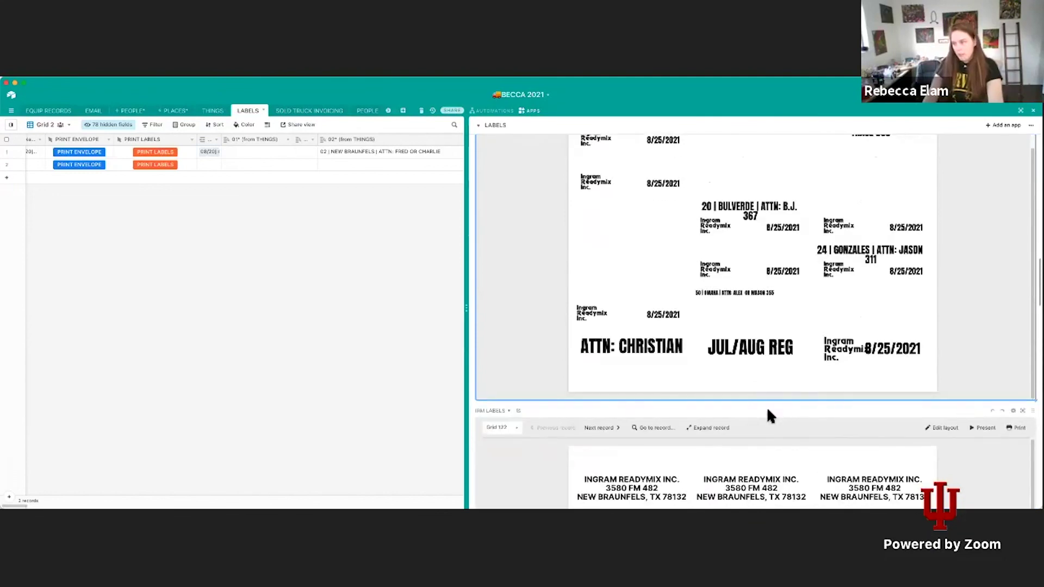
scroll(768, 410, "up", 1)
scroll(770, 393, "up", 3)
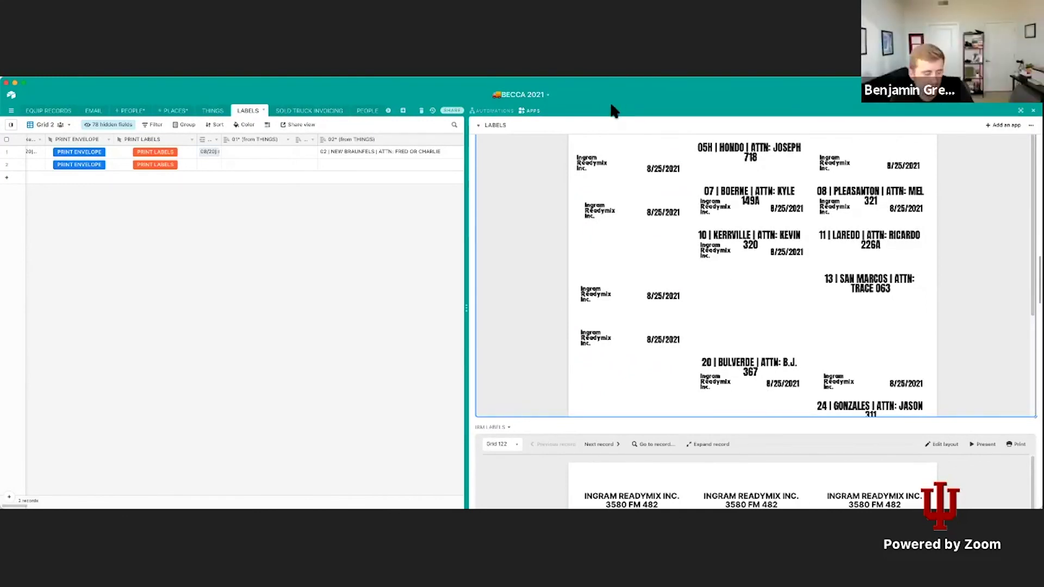
Review the action, dashboard and app options of the PRINT ENVELOPE button field without changing them, and run PRINT LABELS for the first record.
double_click(82, 139)
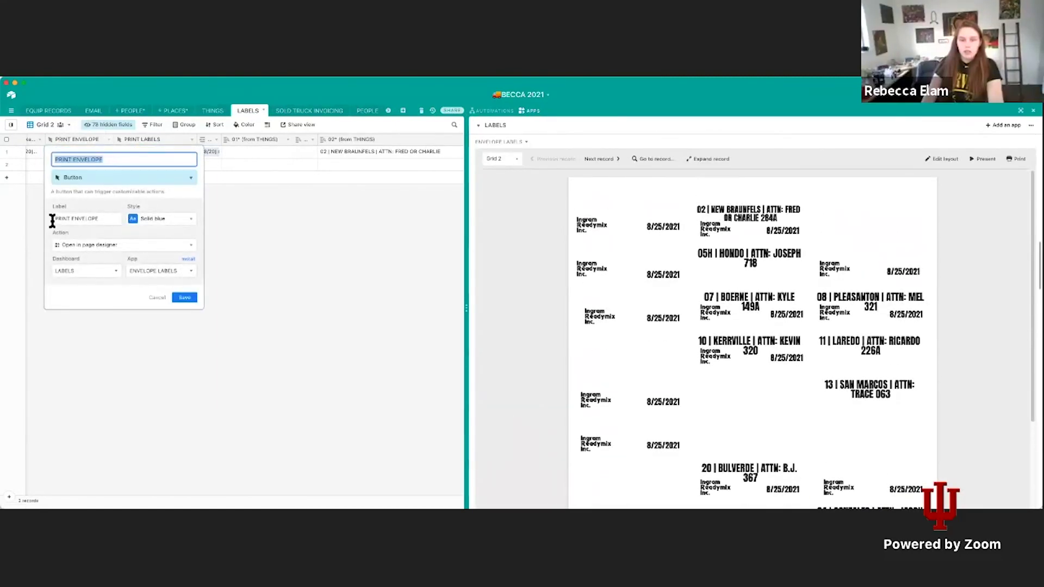
left_click(88, 249)
scroll(166, 318, "down", 2)
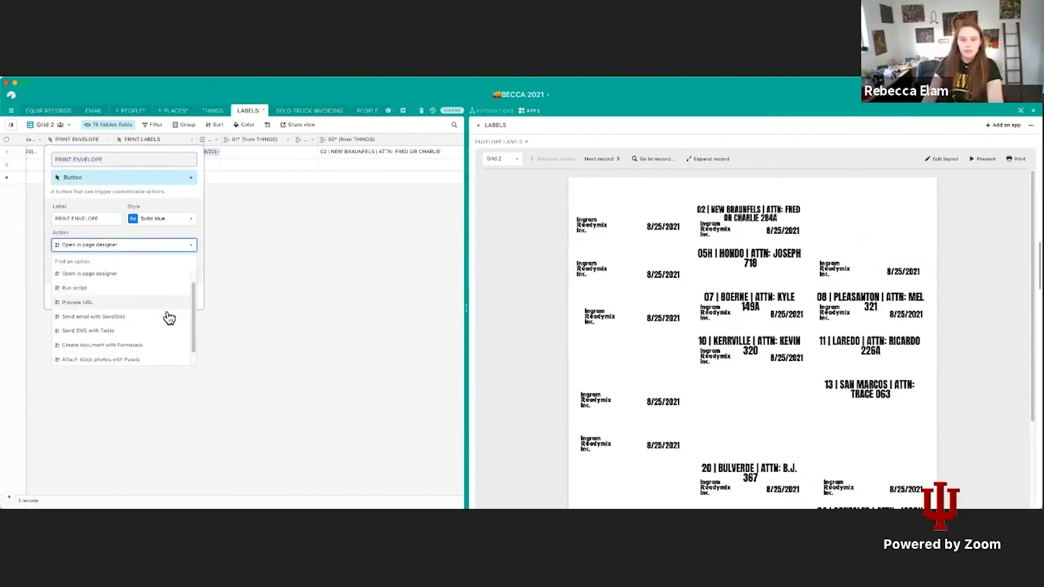
scroll(163, 337, "up", 2)
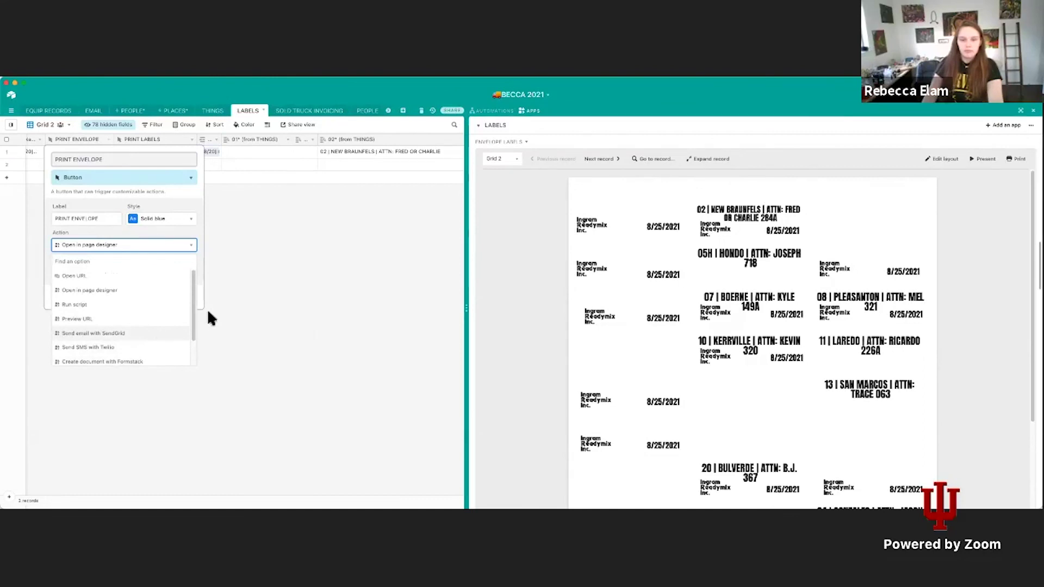
left_click(135, 291)
left_click(87, 272)
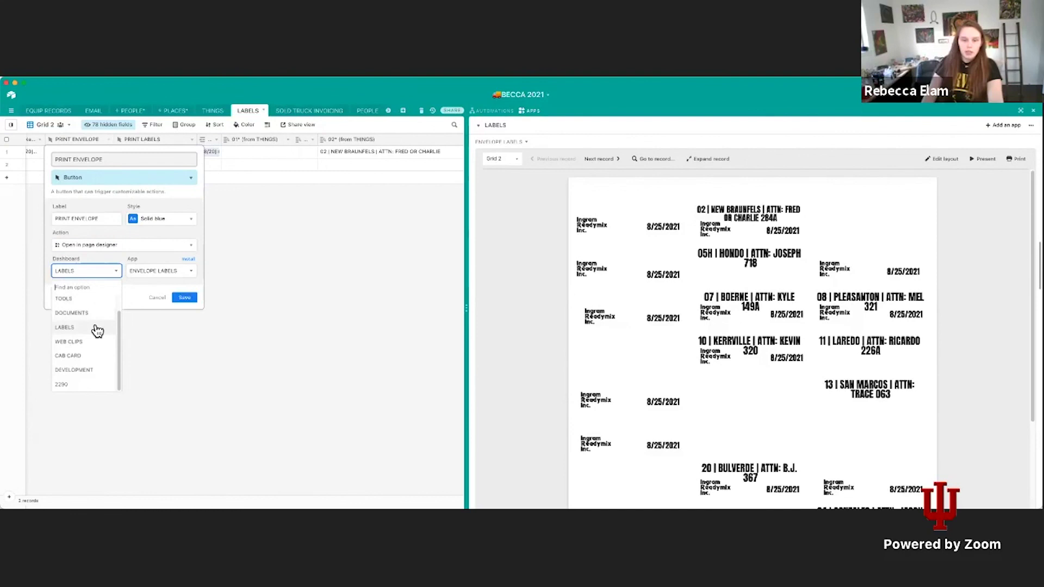
scroll(100, 323, "up", 2)
left_click(157, 278)
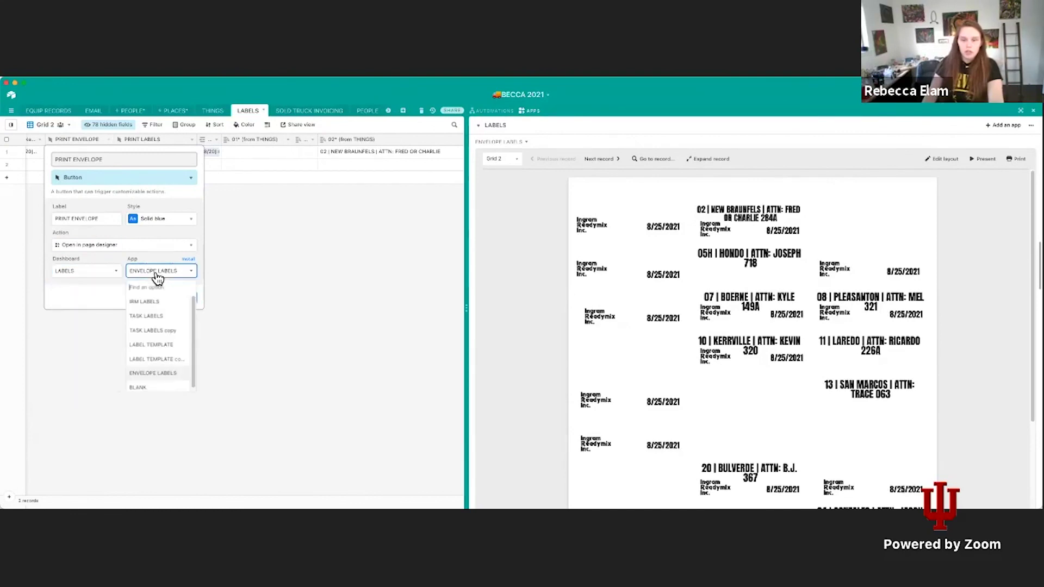
scroll(187, 335, "down", 1)
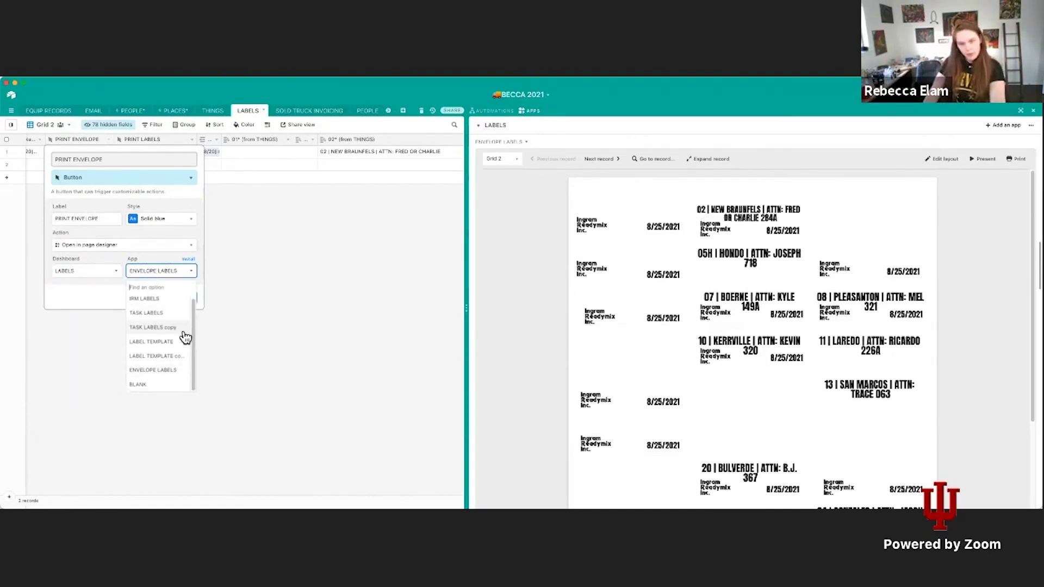
left_click(318, 282)
left_click(318, 281)
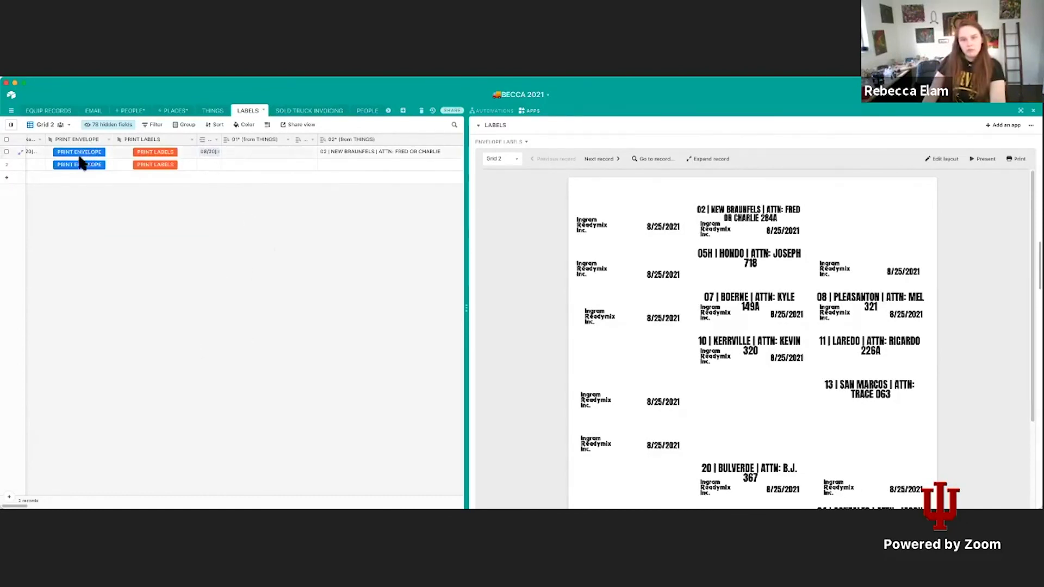
left_click(162, 158)
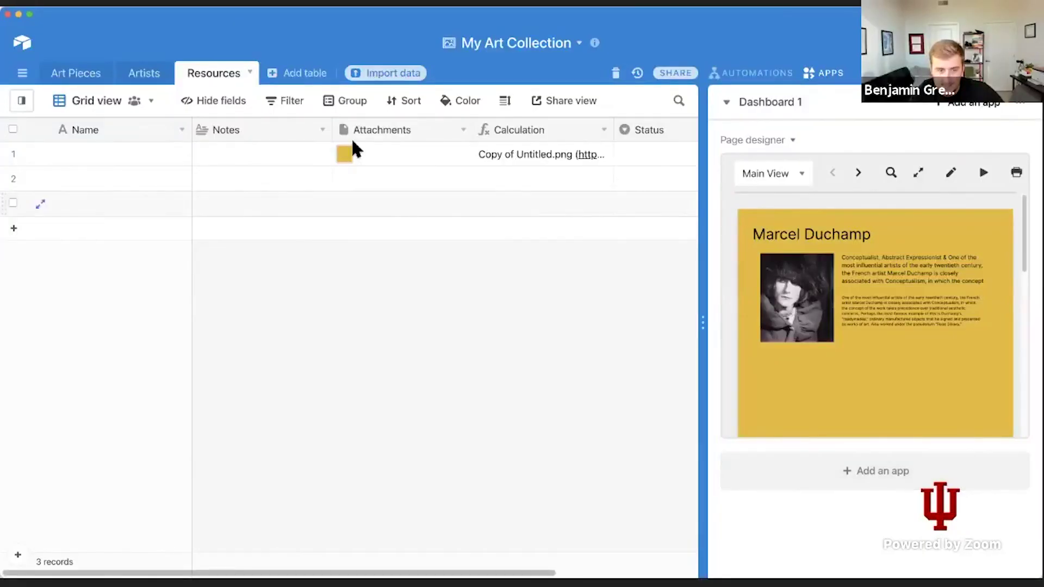
In the Artists table of the My Art Collection base, add an attachment field and select its cell for Marcel Duchamp.
left_click(137, 74)
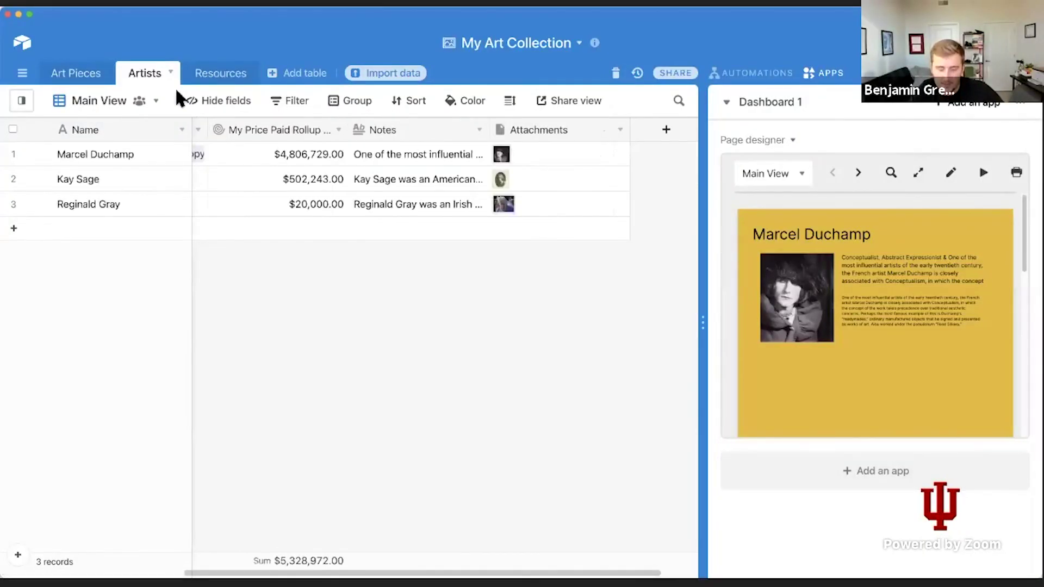
left_click(665, 129)
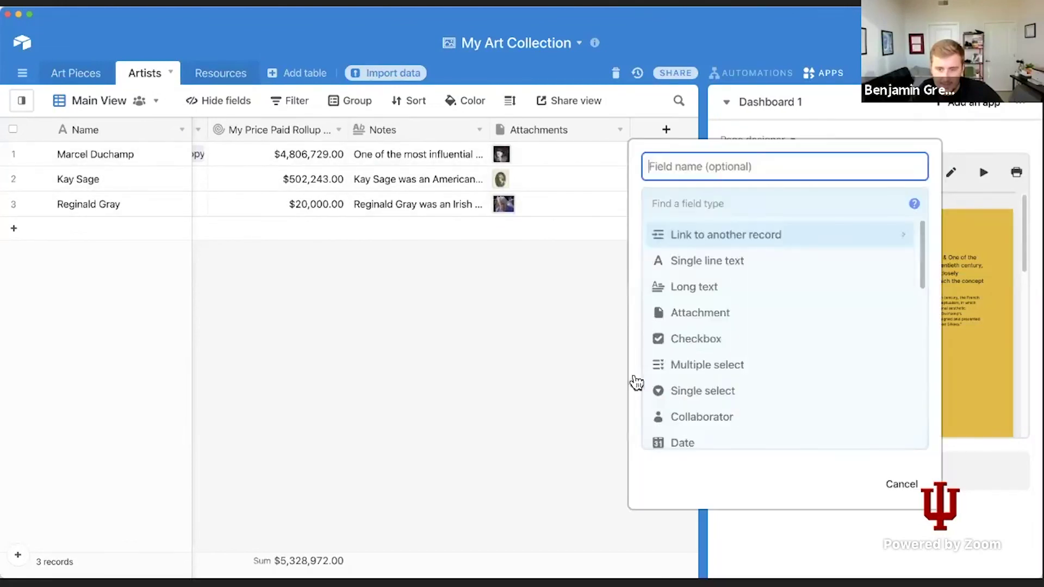
left_click(701, 313)
left_click(908, 303)
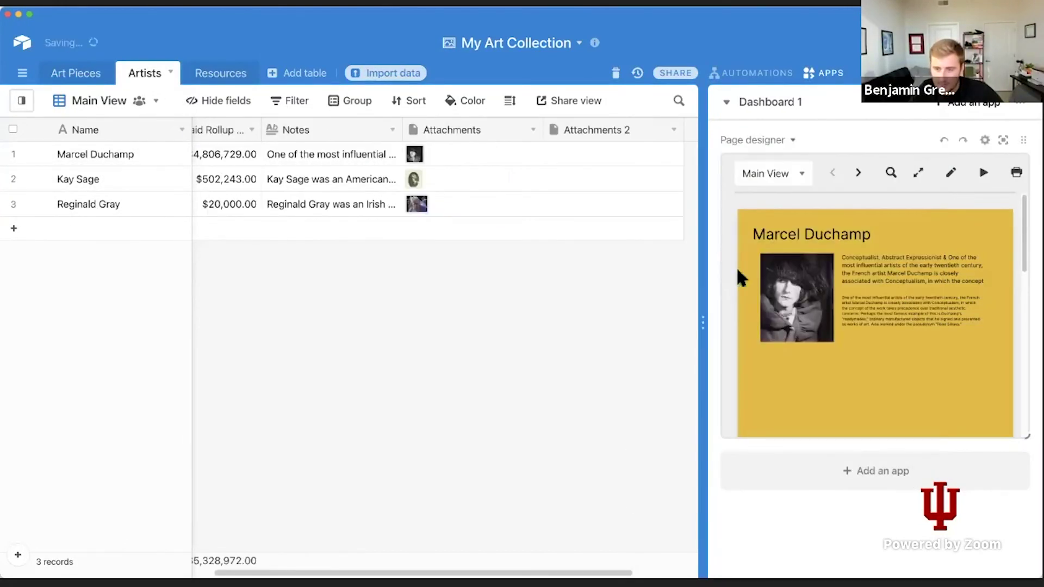
left_click(847, 241)
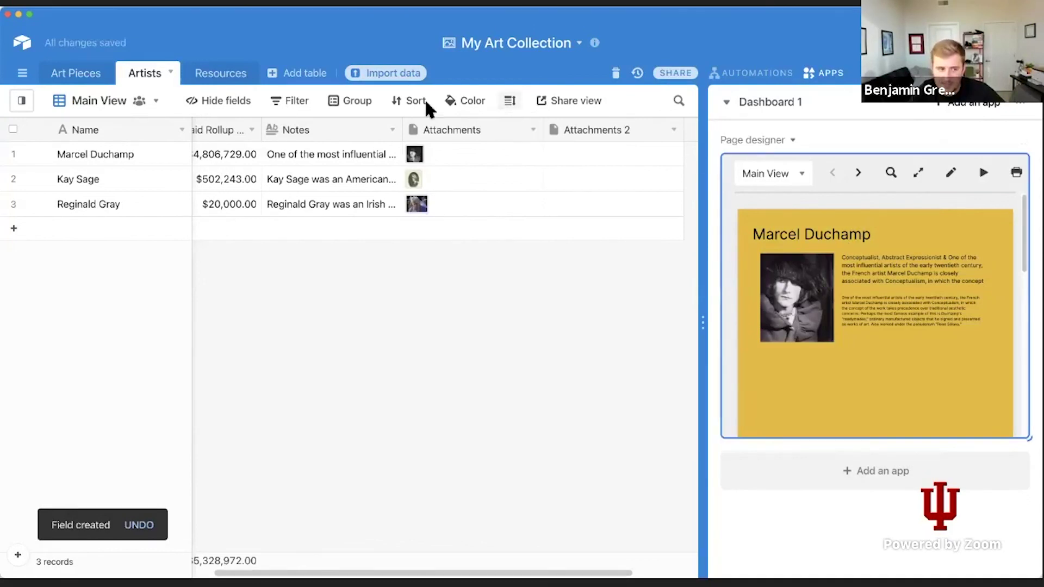
left_click(617, 153)
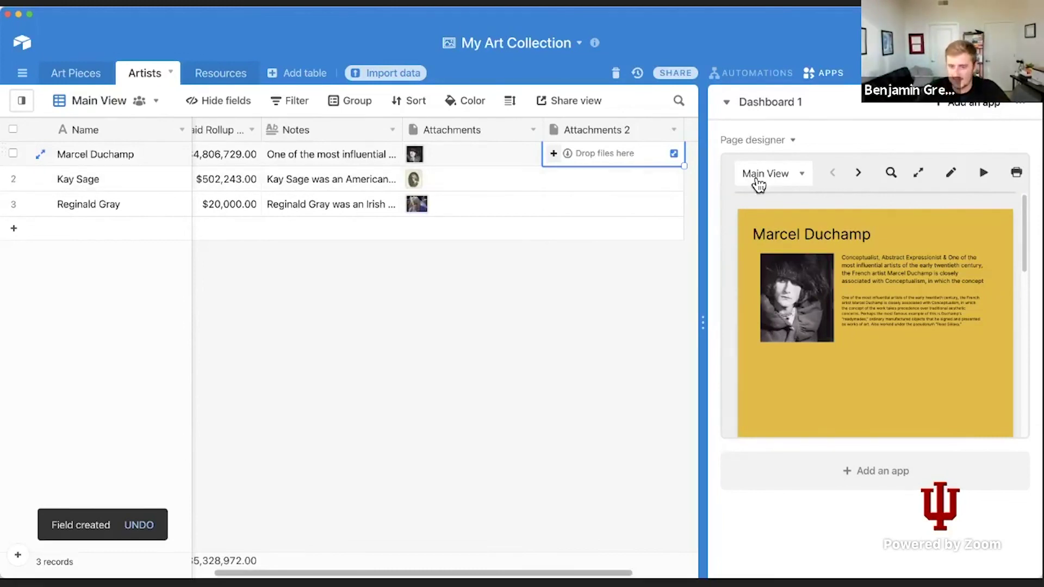
Look through the Marcel Duchamp page layout from its yellow first page to the linked art pieces table.
left_click(782, 306)
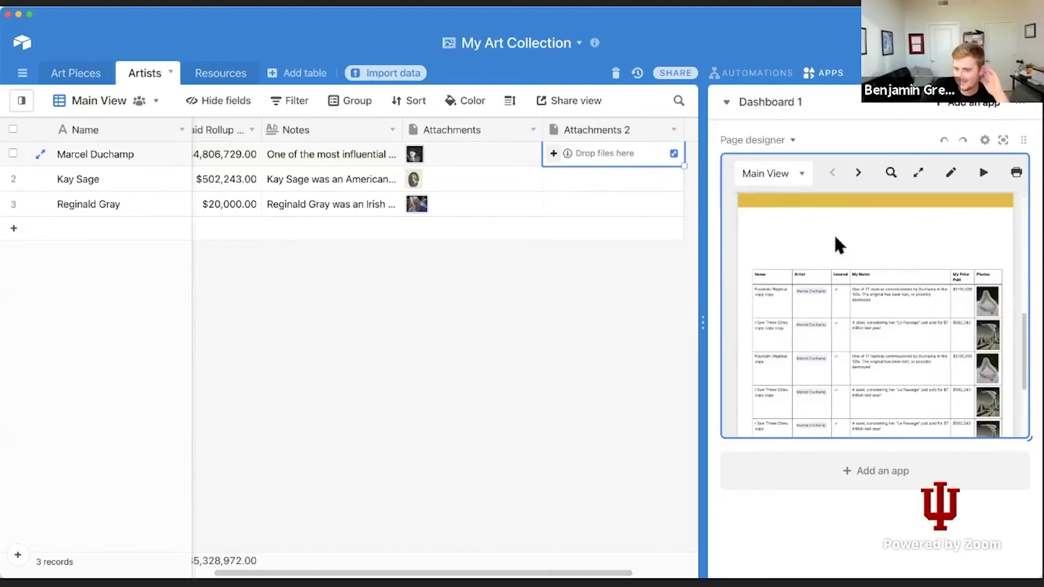
scroll(835, 239, "down", 5)
scroll(835, 239, "up", 2)
scroll(834, 233, "up", 1)
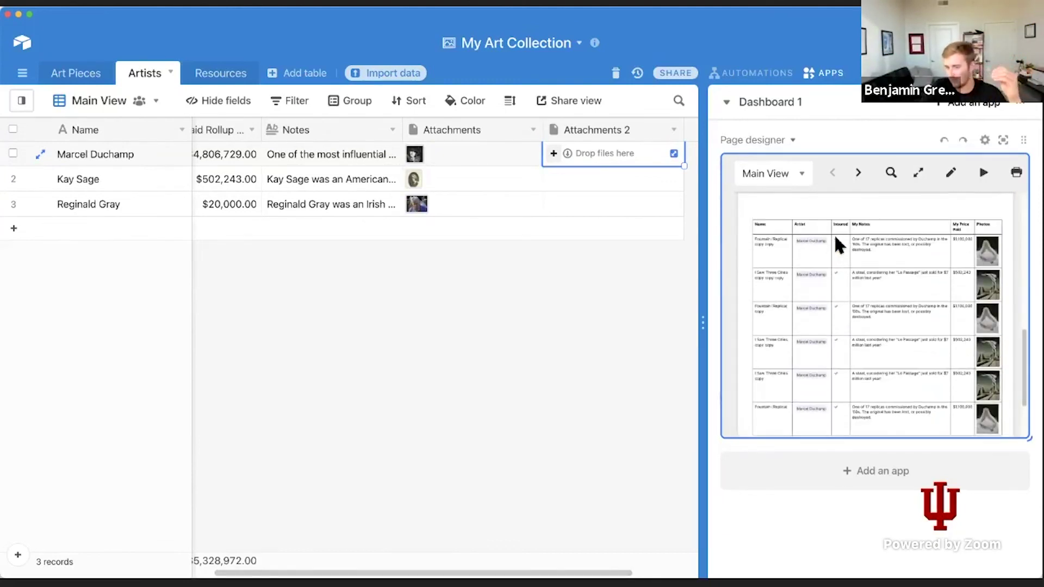
scroll(863, 308, "up", 2)
scroll(858, 300, "up", 3)
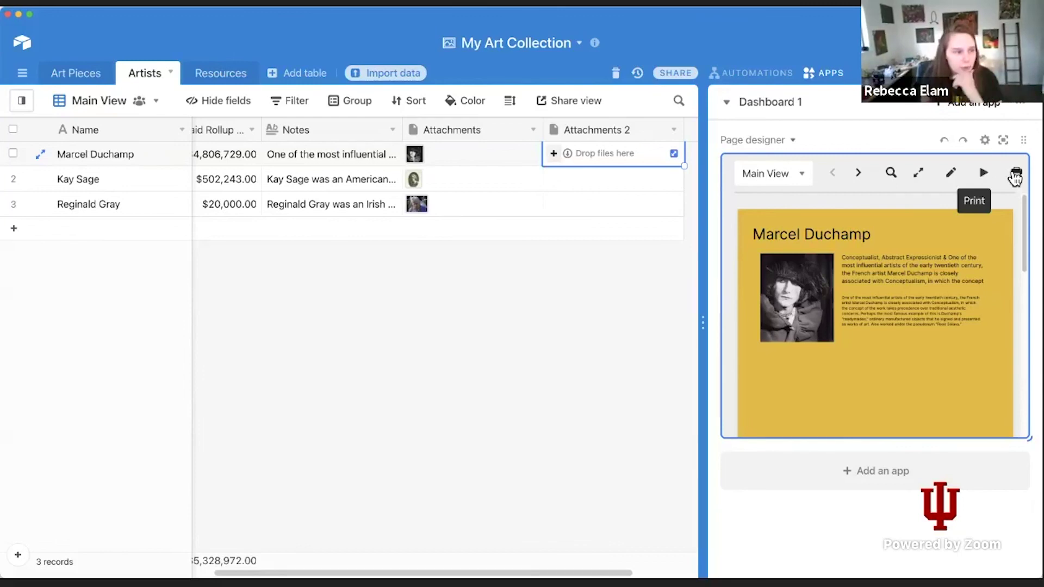
Send the current record's page to the system print dialog, check its PDF saving options, and cancel printing.
left_click(1014, 175)
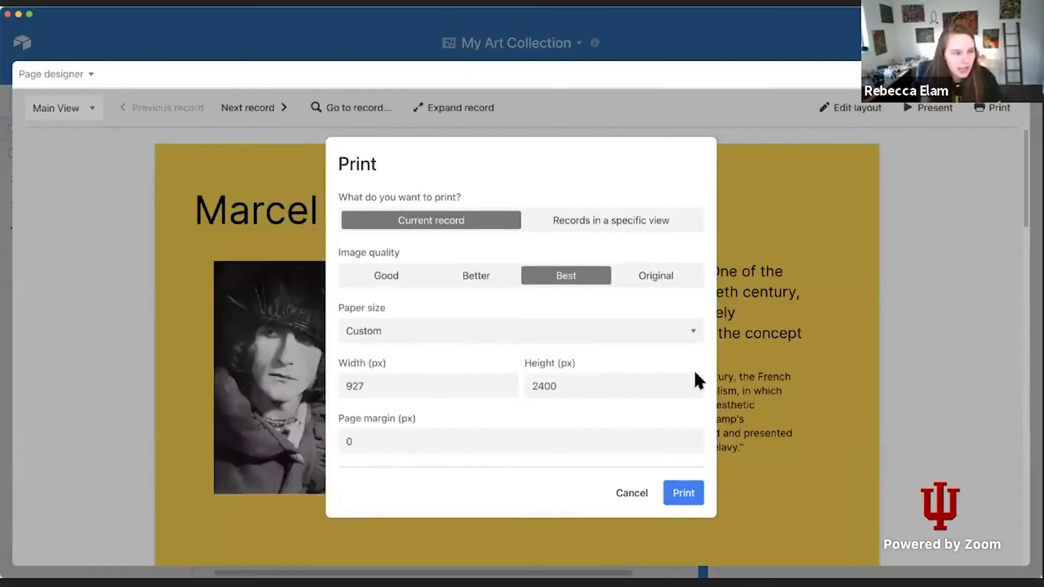
left_click(683, 495)
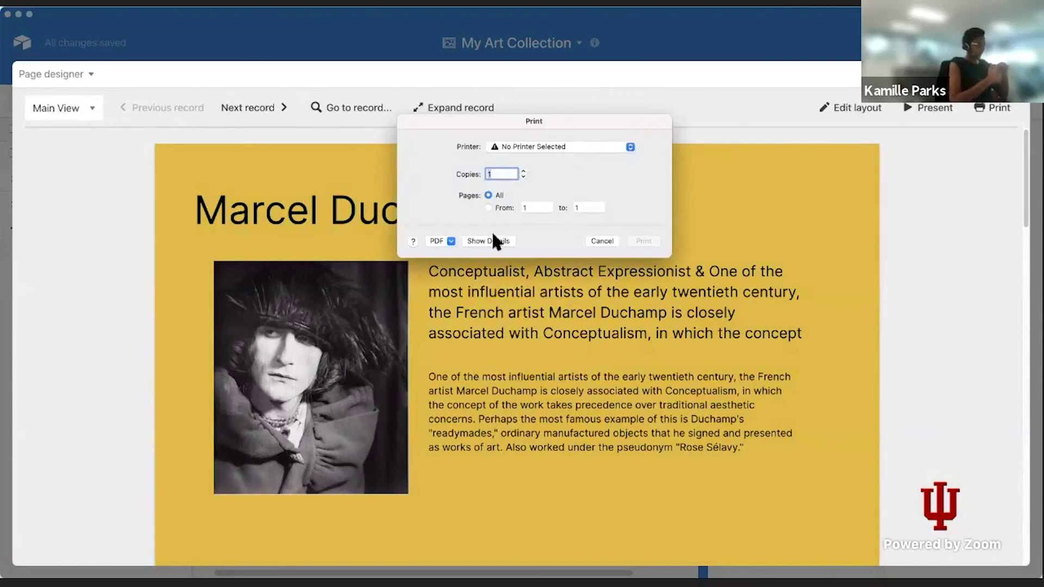
left_click(447, 241)
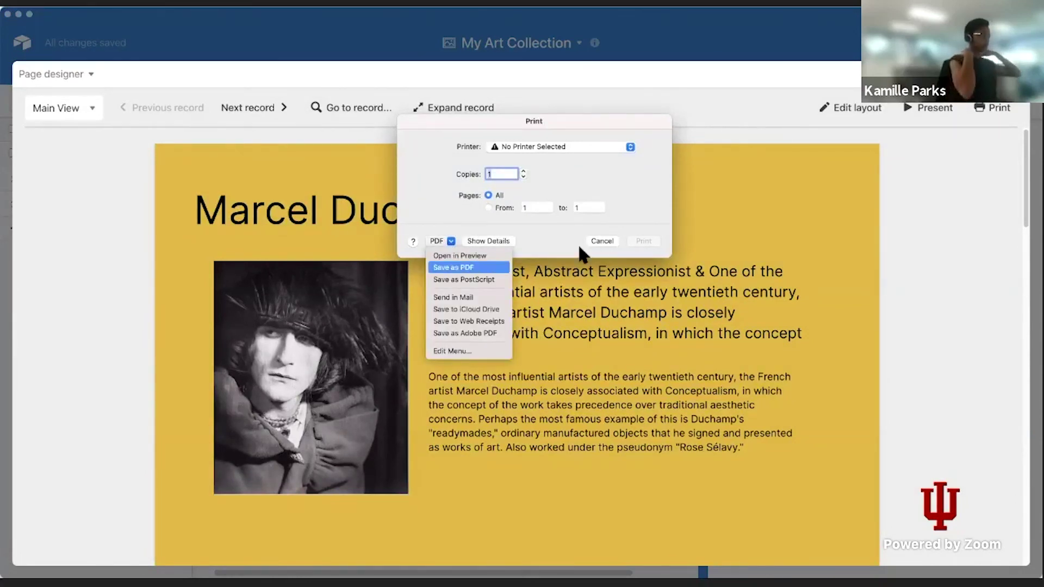
left_click(611, 237)
left_click(611, 241)
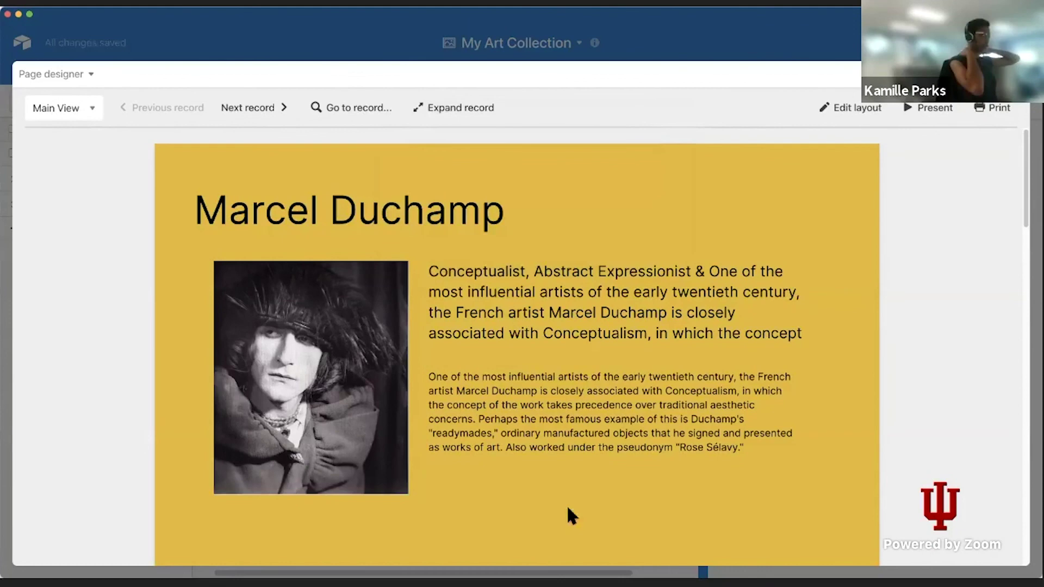
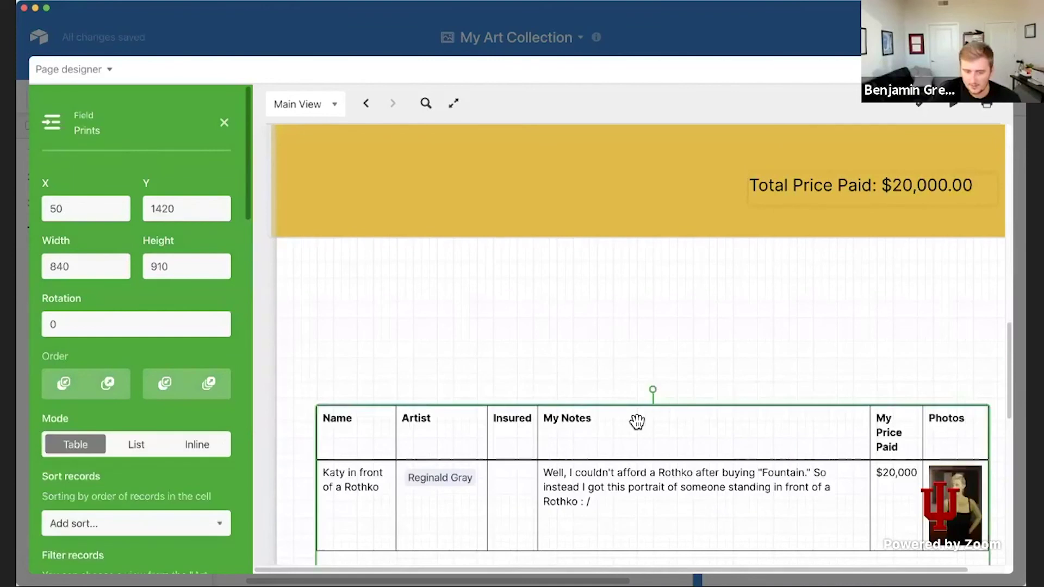
Check which Art Pieces views are offered for filtering the linked records in the Prints table, keeping All records.
scroll(128, 296, "down", 8)
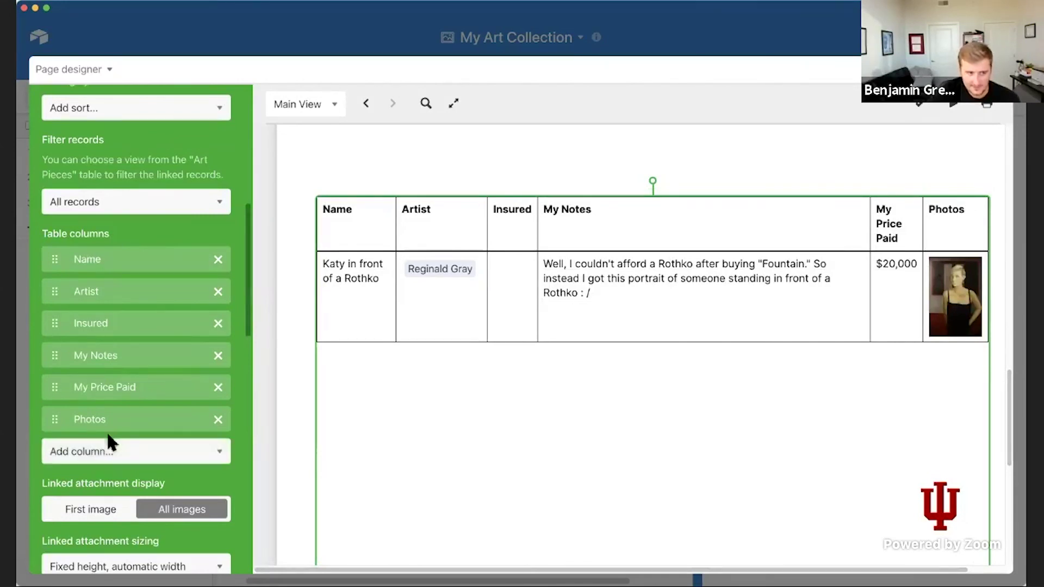
left_click(163, 210)
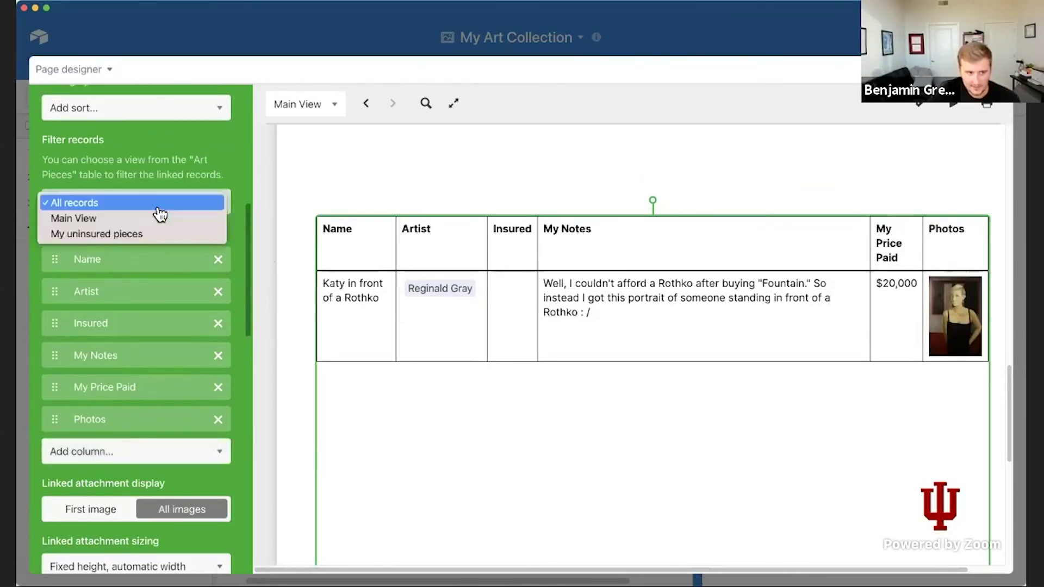
left_click(130, 220)
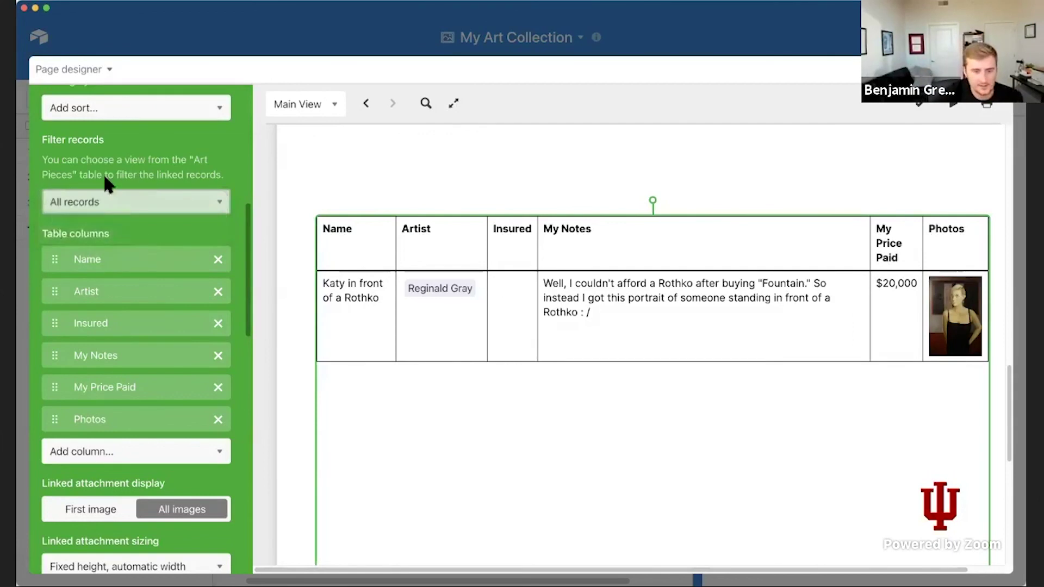
Filter the Prints table's linked records by the My uninsured pieces view and compare the result across neighbouring artist records.
left_click(116, 202)
left_click(116, 221)
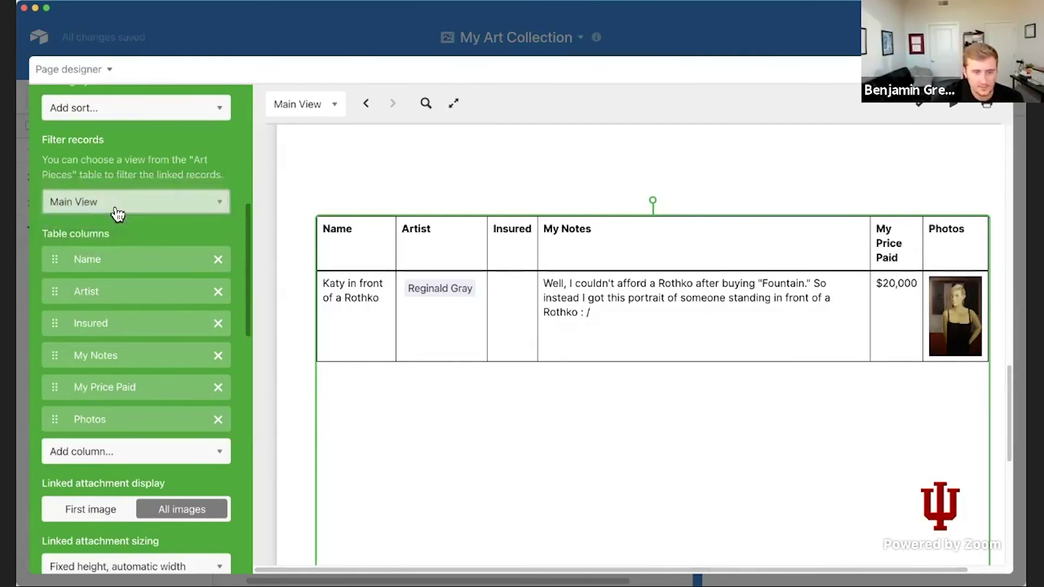
left_click(372, 107)
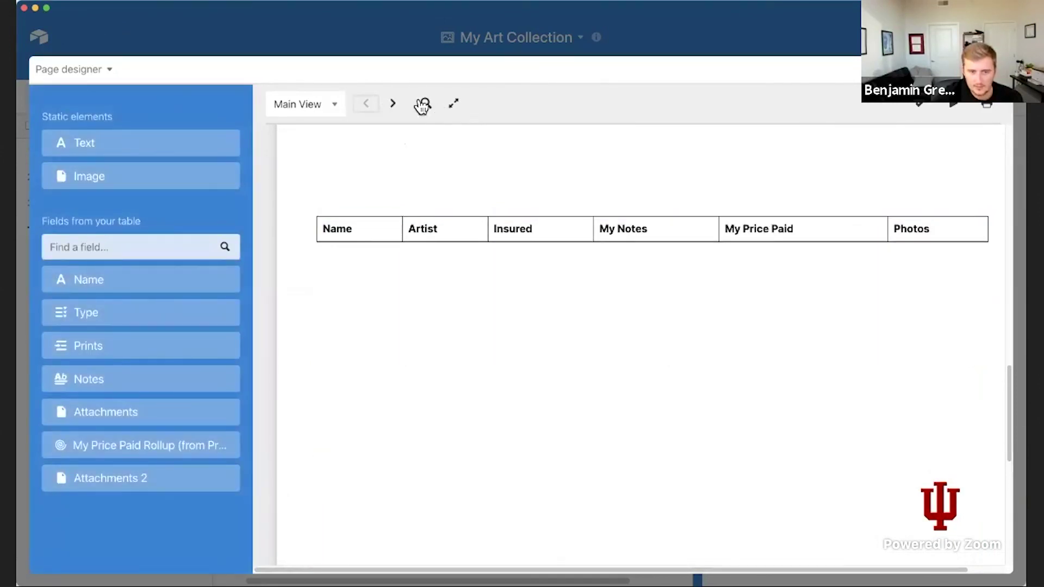
left_click(394, 106)
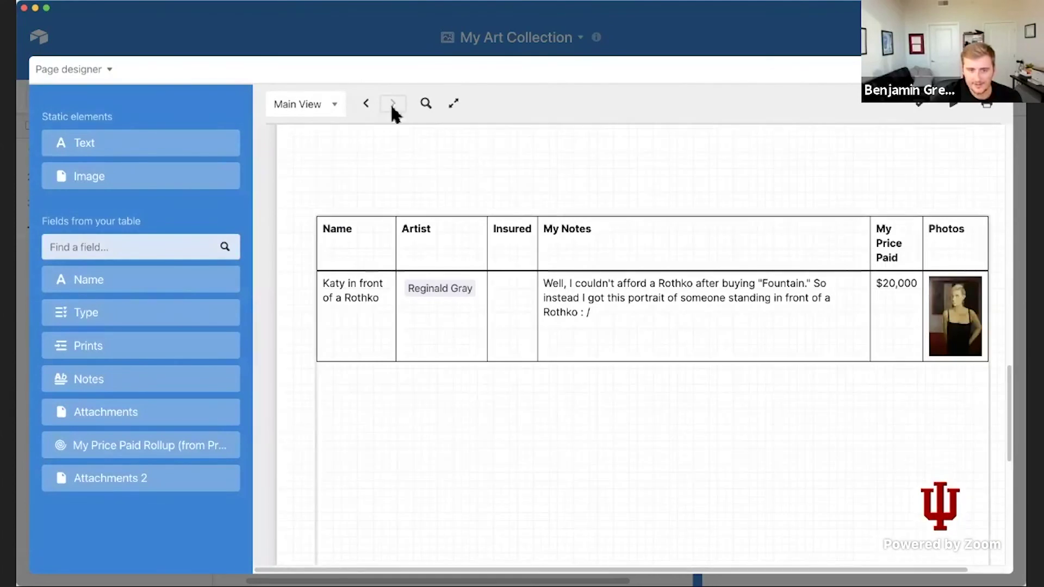
left_click(367, 105)
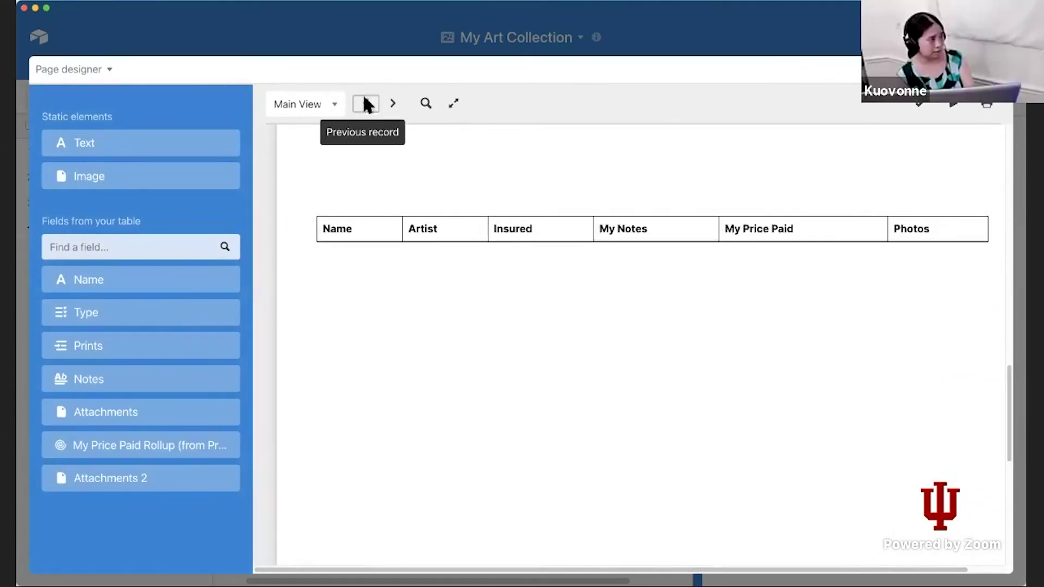
Review Kay Sage's page and the filter settings of its Prints table.
scroll(366, 226, "up", 6)
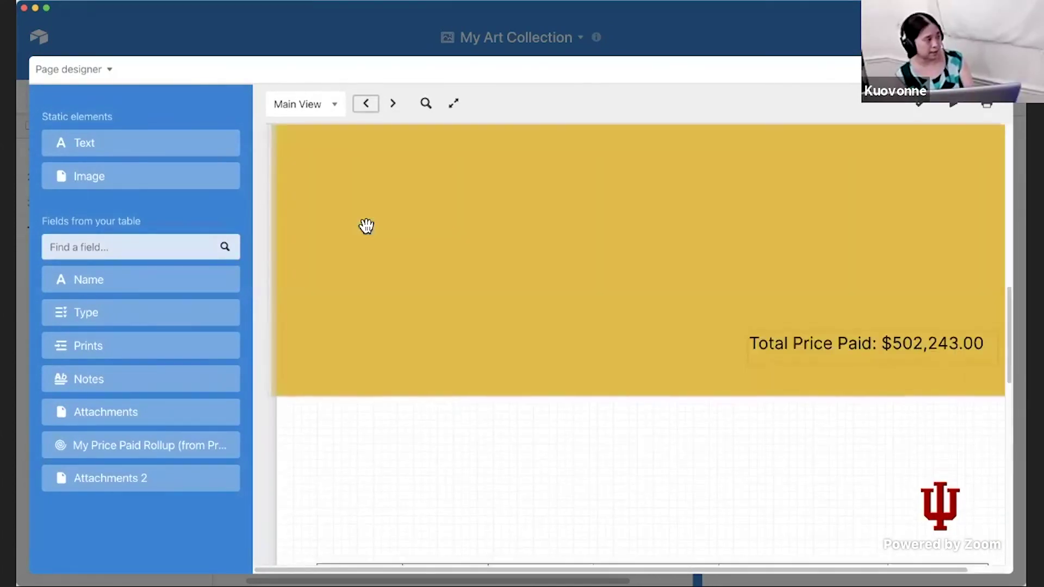
scroll(370, 225, "down", 6)
scroll(379, 228, "down", 2)
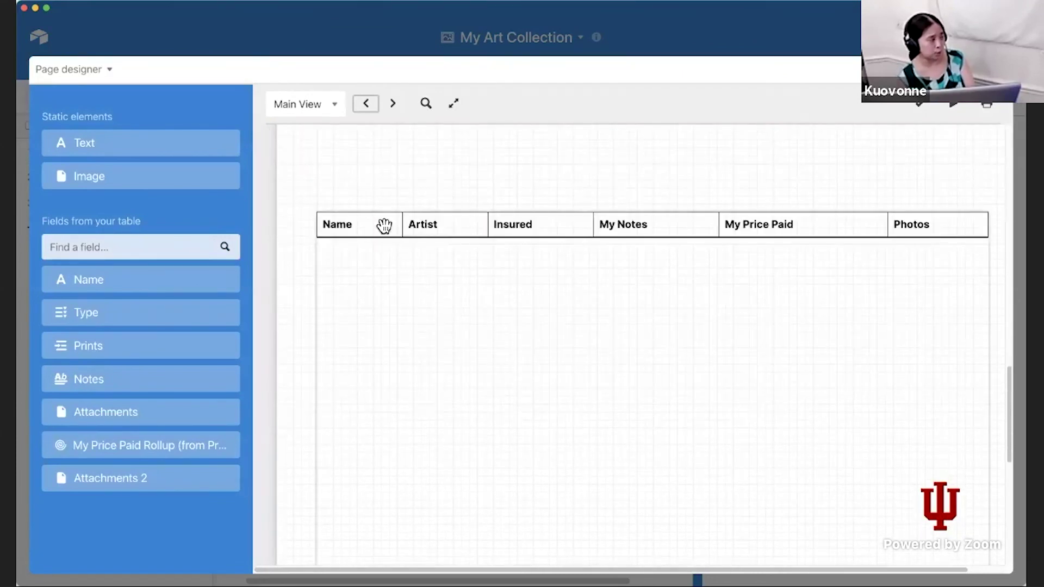
left_click(376, 223)
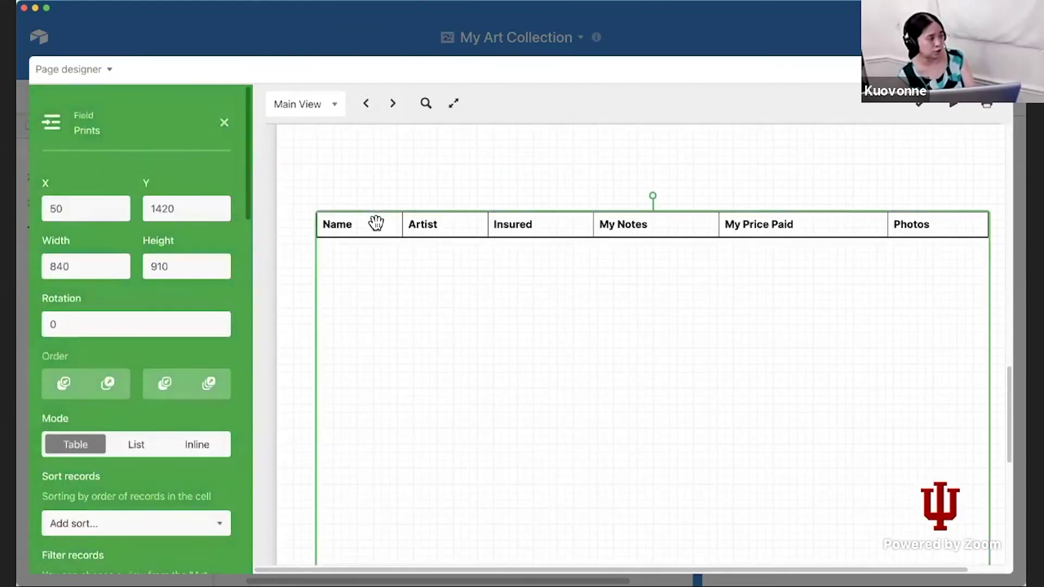
scroll(194, 288, "down", 2)
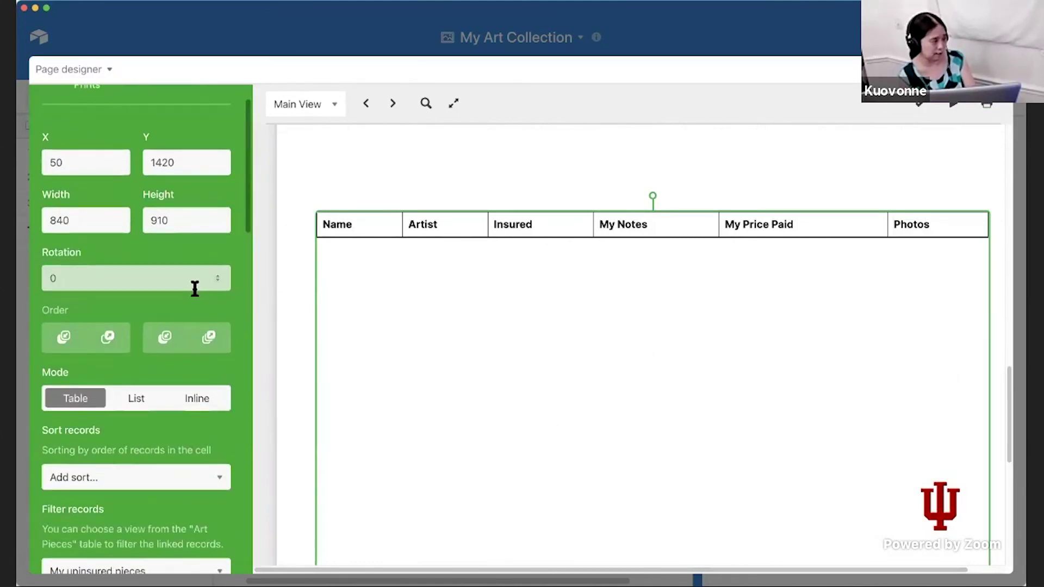
scroll(194, 288, "down", 3)
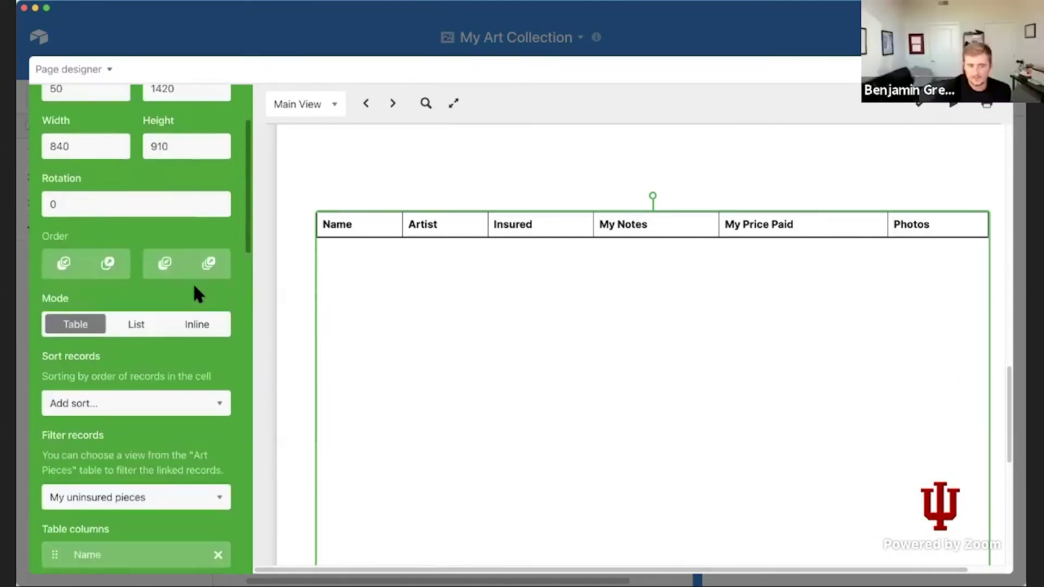
scroll(194, 283, "down", 4)
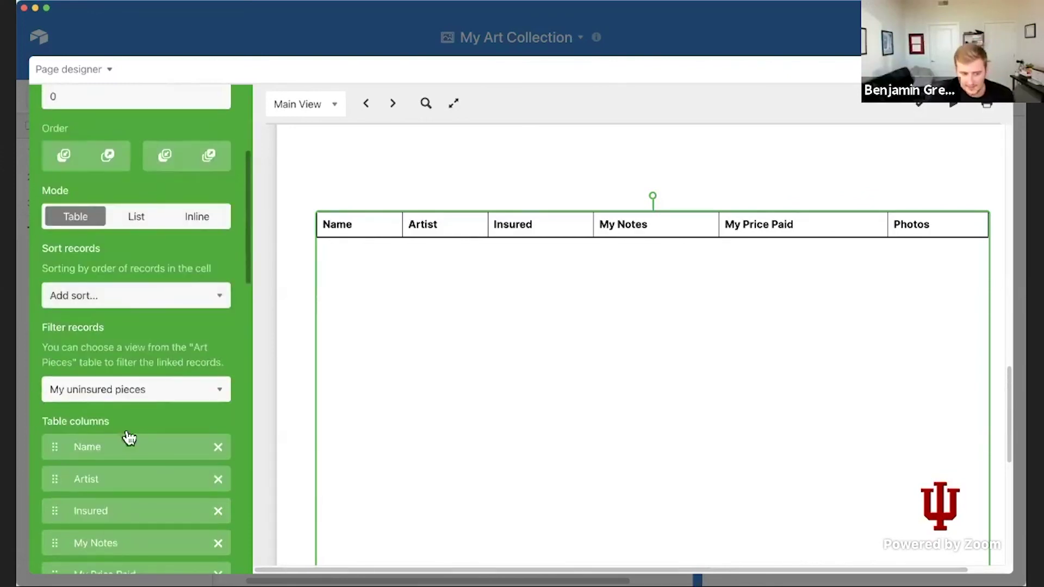
left_click_drag(41, 325, 98, 325)
left_click(379, 300)
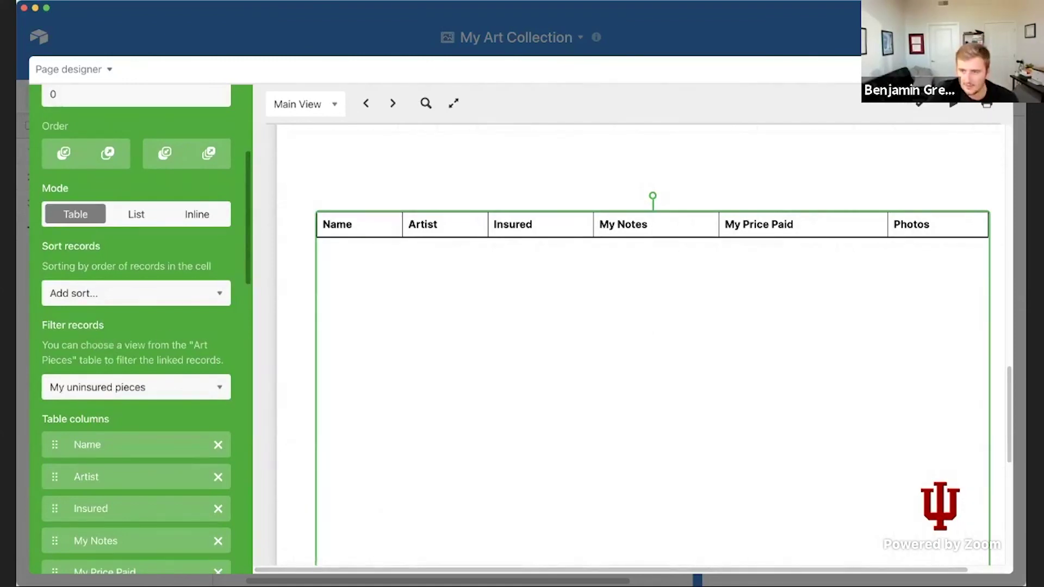
Close the page editor and open the My uninsured pieces view of the Art Pieces table.
left_click(997, 69)
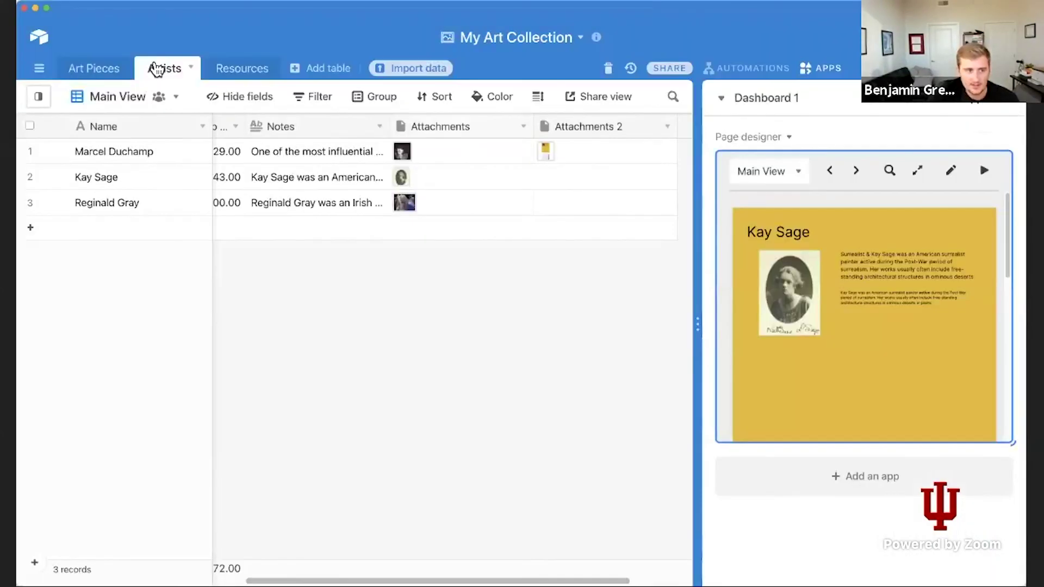
left_click(84, 73)
left_click(39, 97)
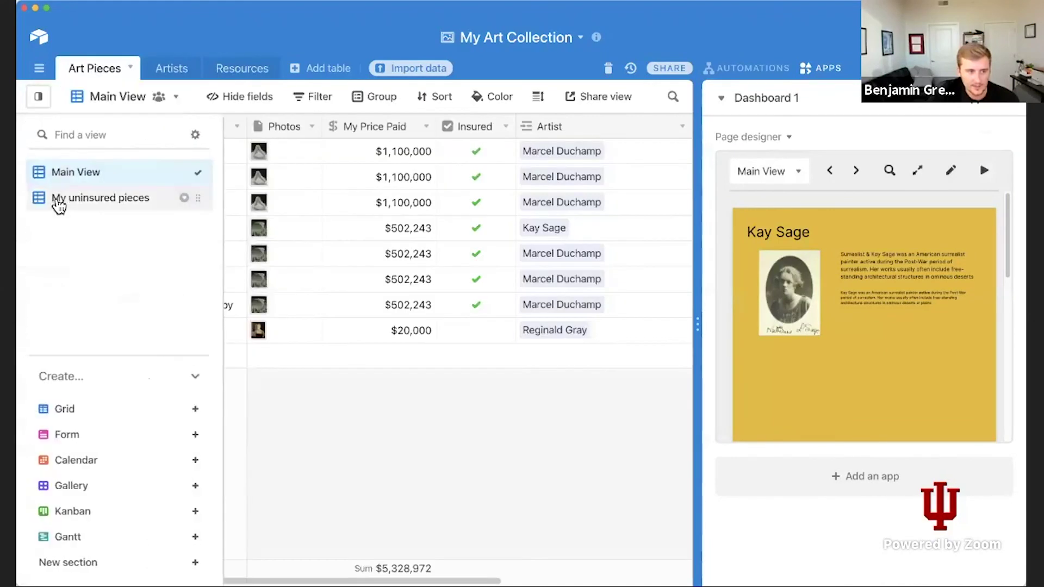
left_click(109, 198)
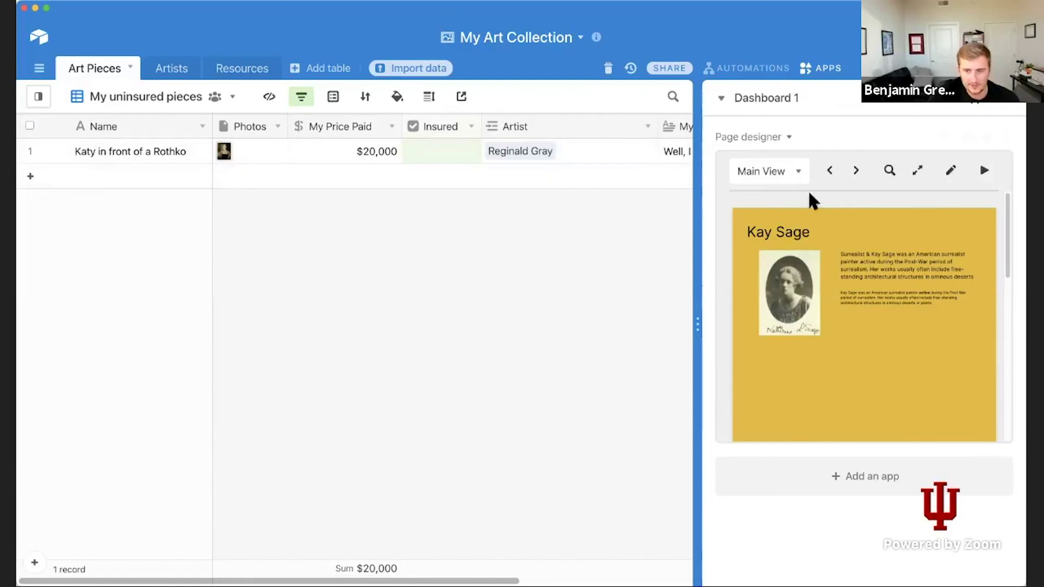
Compare the linked table on Reginald Gray's page preview with the Katy in front of a Rothko record in the view.
scroll(885, 236, "down", 5)
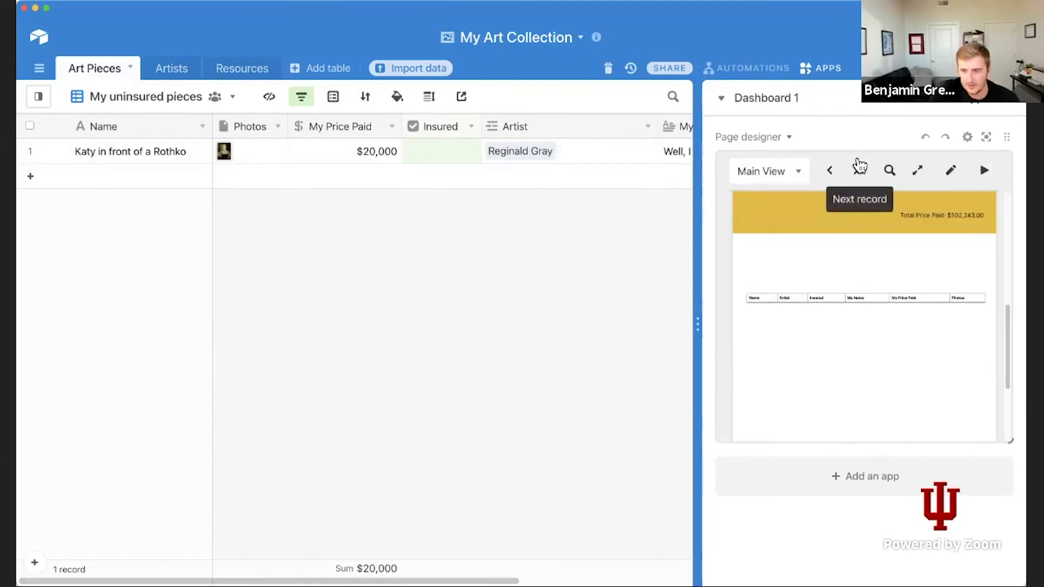
left_click(857, 163)
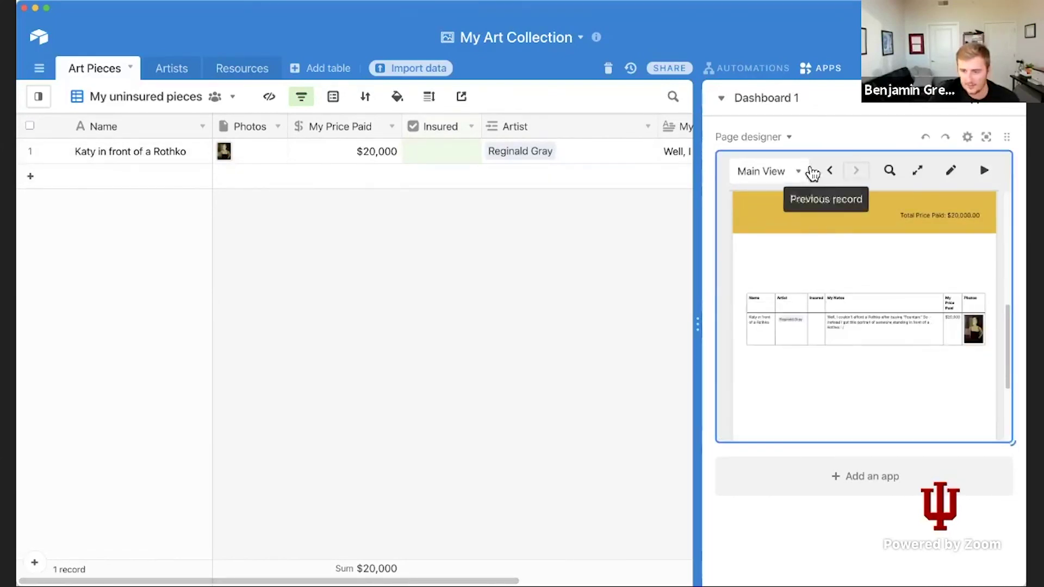
left_click(131, 150)
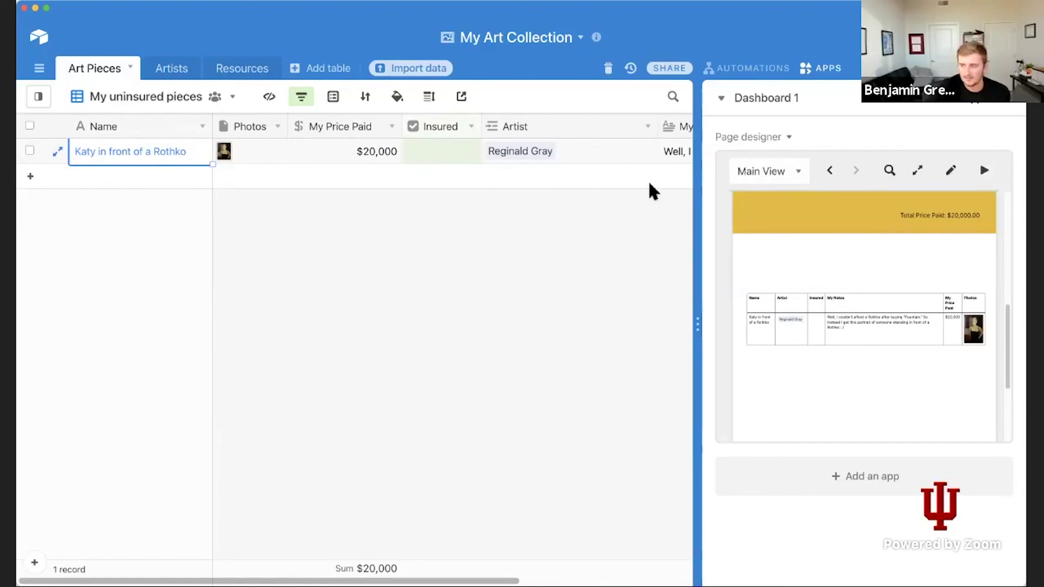
Reopen the page for editing and remove the Name column from the Prints table.
left_click(951, 172)
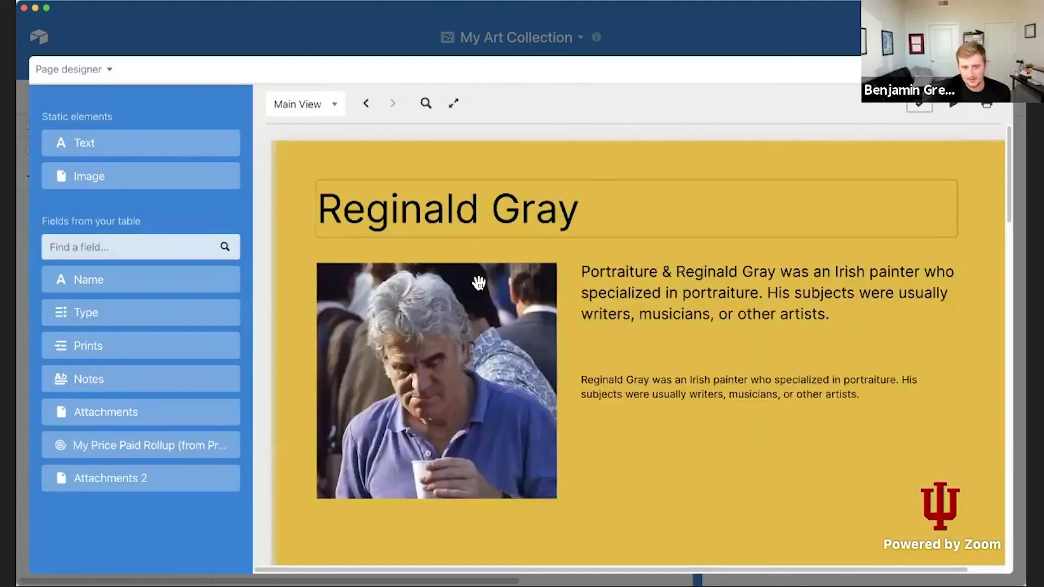
scroll(479, 282, "down", 3)
scroll(478, 283, "down", 3)
scroll(478, 283, "down", 5)
scroll(479, 283, "up", 3)
left_click(407, 314)
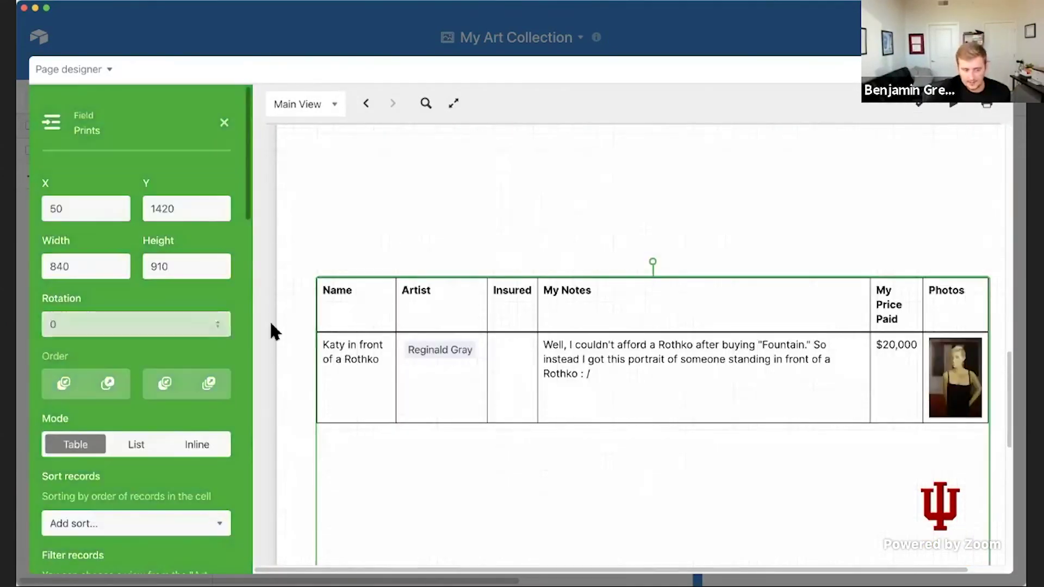
scroll(184, 373, "down", 5)
scroll(128, 413, "down", 2)
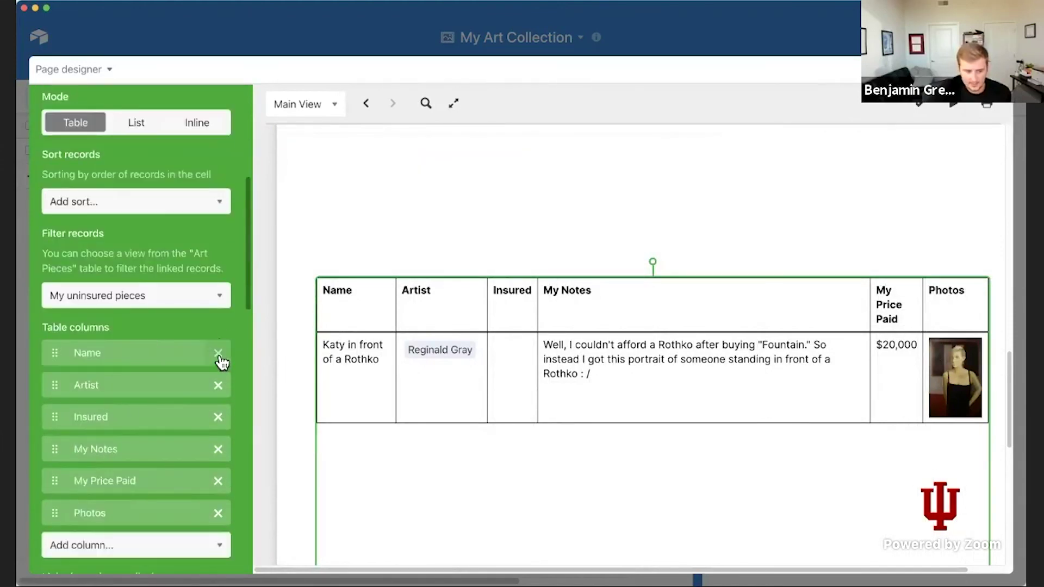
left_click(218, 354)
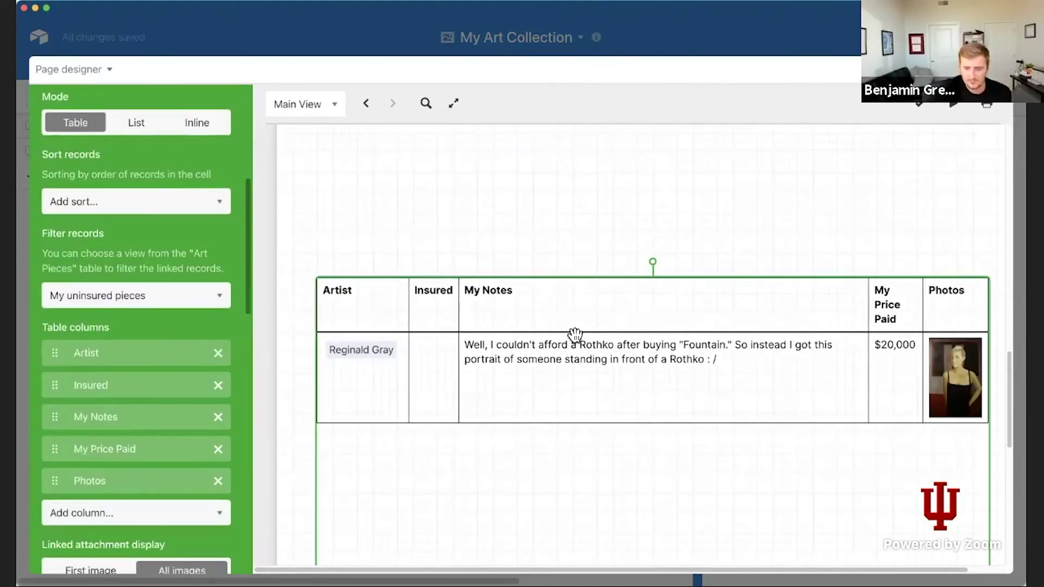
Set the Prints table's linked attachment image padding to 21.
scroll(574, 333, "down", 5)
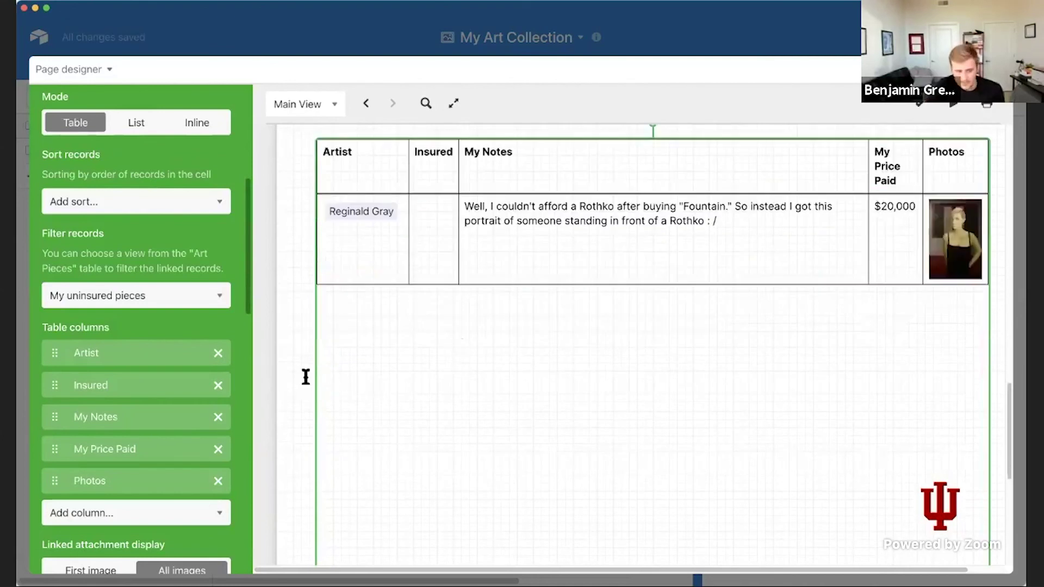
scroll(217, 388, "down", 5)
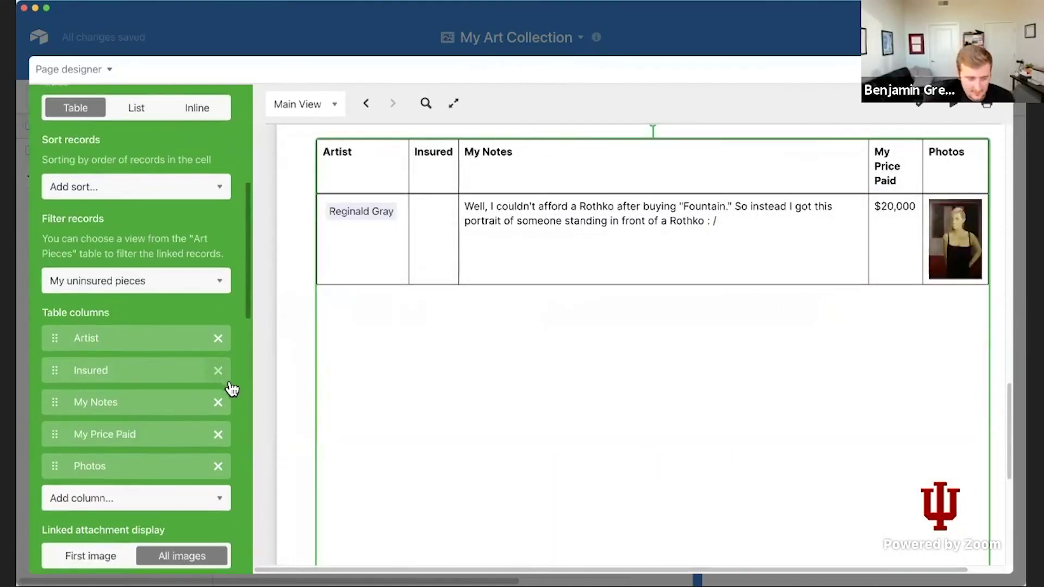
scroll(217, 392, "down", 4)
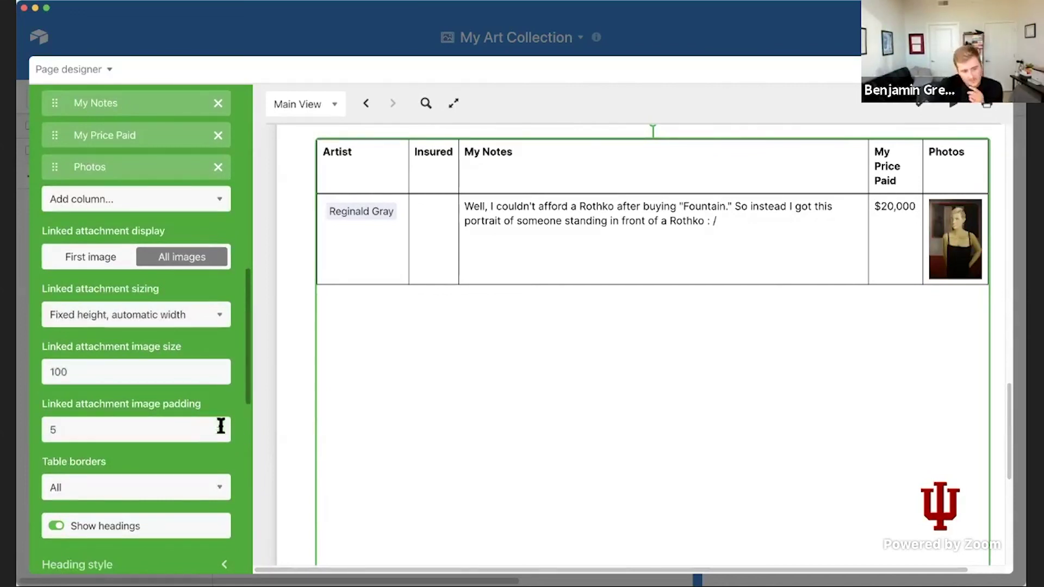
left_click(218, 428)
left_click(218, 427)
left_click(217, 427)
left_click(217, 426)
left_click(217, 427)
left_click(217, 427)
left_click(217, 426)
left_click(218, 426)
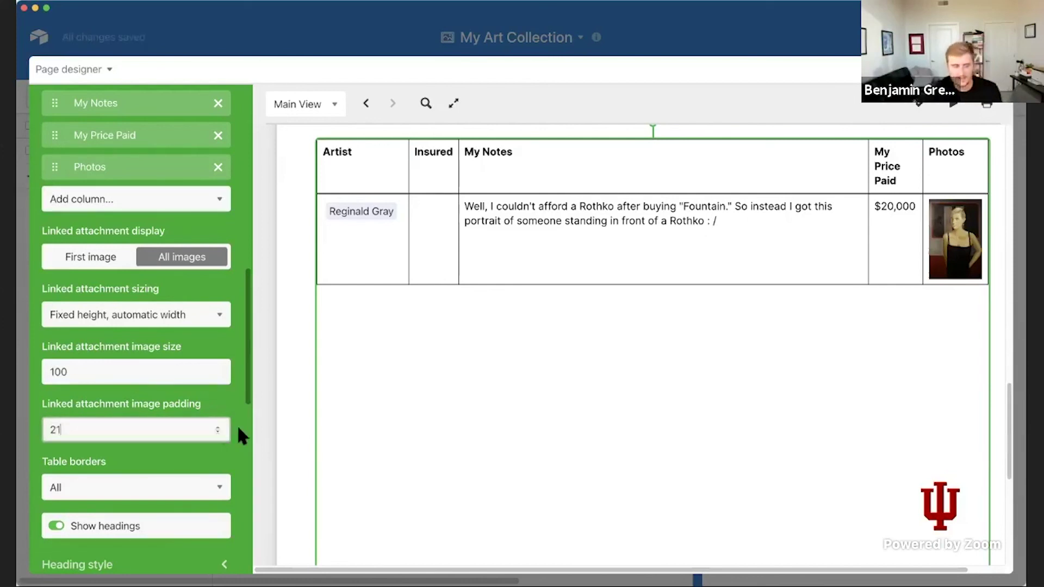
Expand the Prints table's heading style and try a font size of 19.
scroll(189, 406, "down", 5)
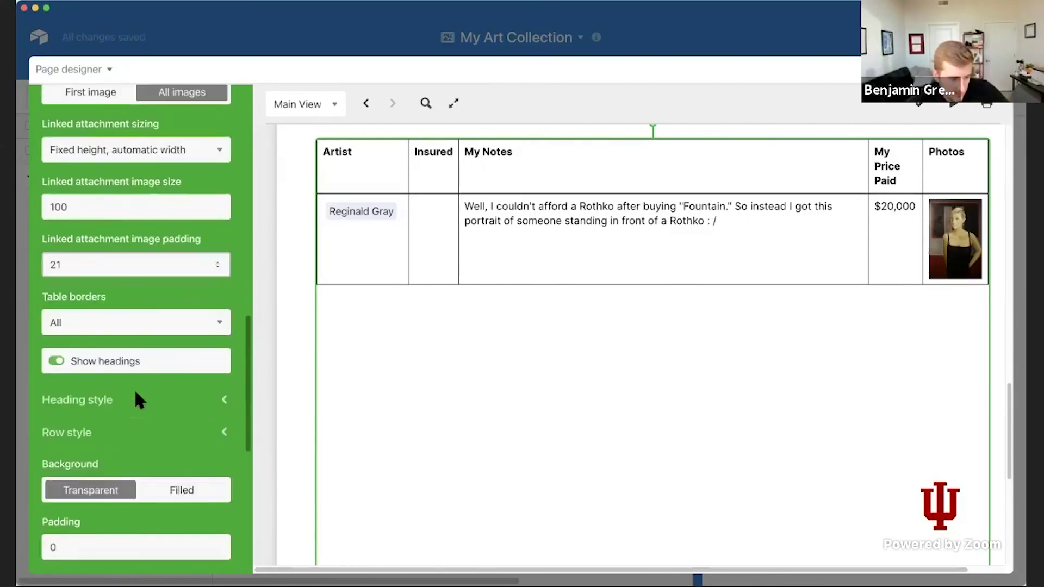
left_click(129, 398)
scroll(188, 422, "down", 3)
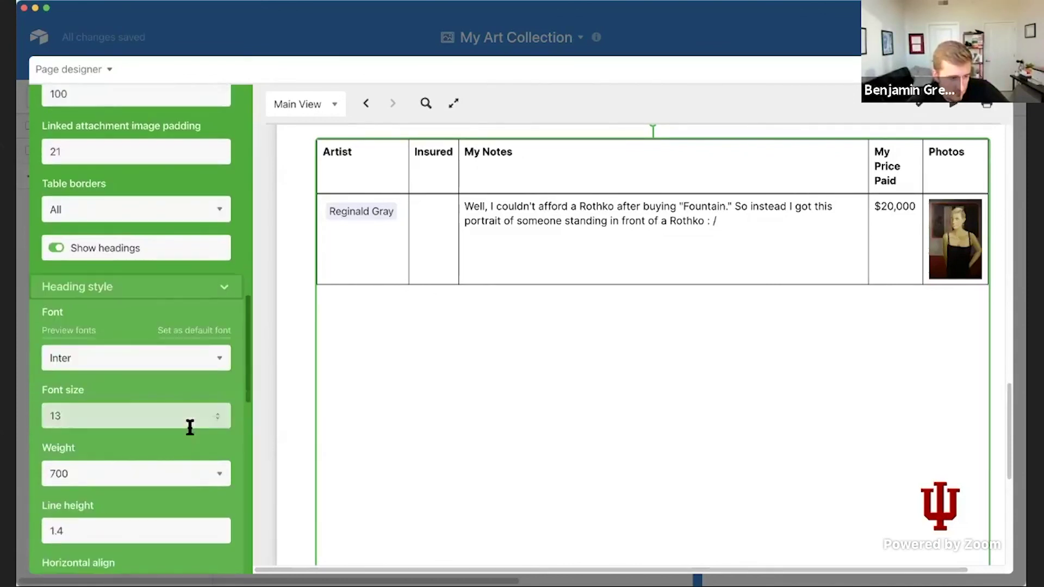
scroll(188, 422, "down", 5)
scroll(174, 399, "up", 3)
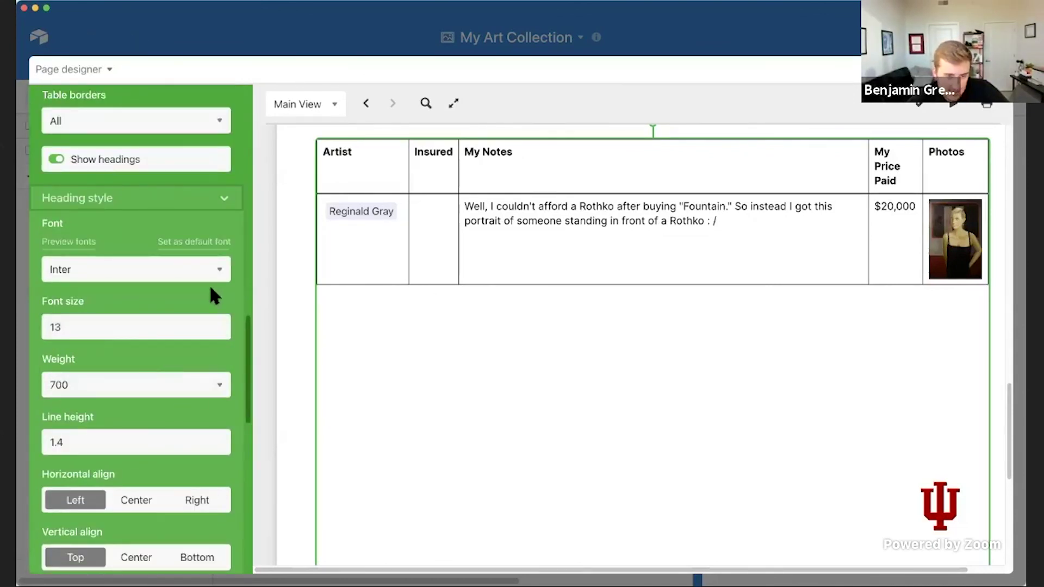
left_click(218, 324)
left_click(218, 325)
left_click(218, 325)
left_click(218, 324)
left_click(218, 324)
left_click(218, 325)
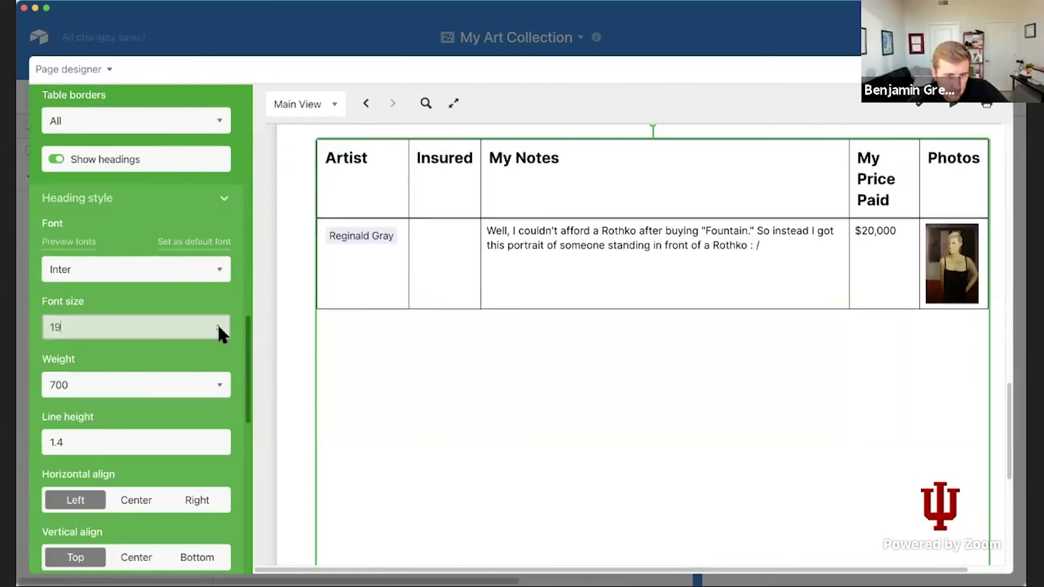
Set the Prints table's heading font size to 11.
left_click(217, 328)
left_click(217, 329)
left_click(217, 329)
left_click(217, 328)
left_click(217, 329)
left_click(217, 329)
left_click(217, 328)
left_click(217, 329)
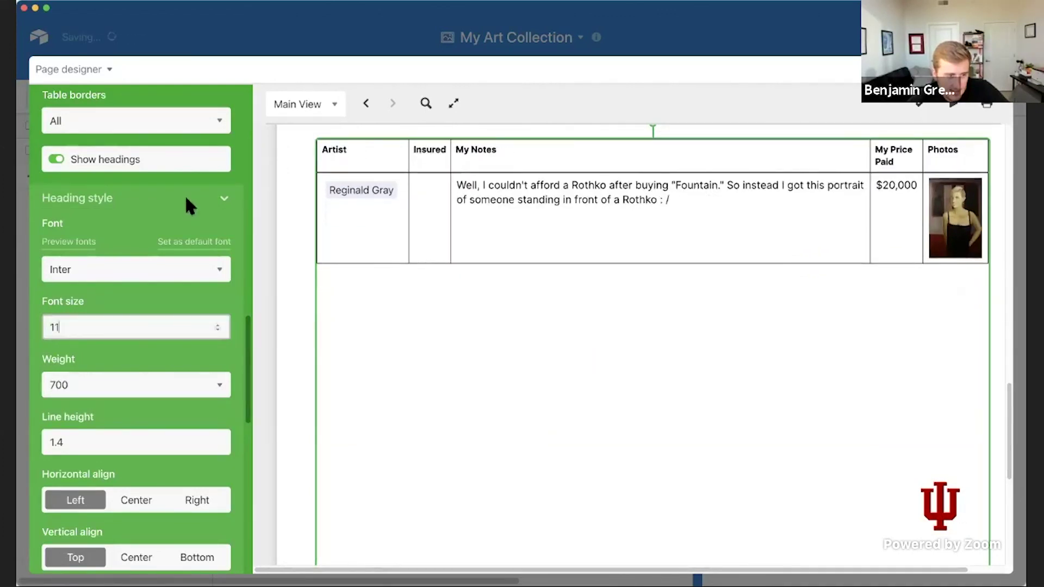
Close the heading style and look through the Prints table's row style, background, padding and border options.
left_click(186, 199)
left_click(187, 222)
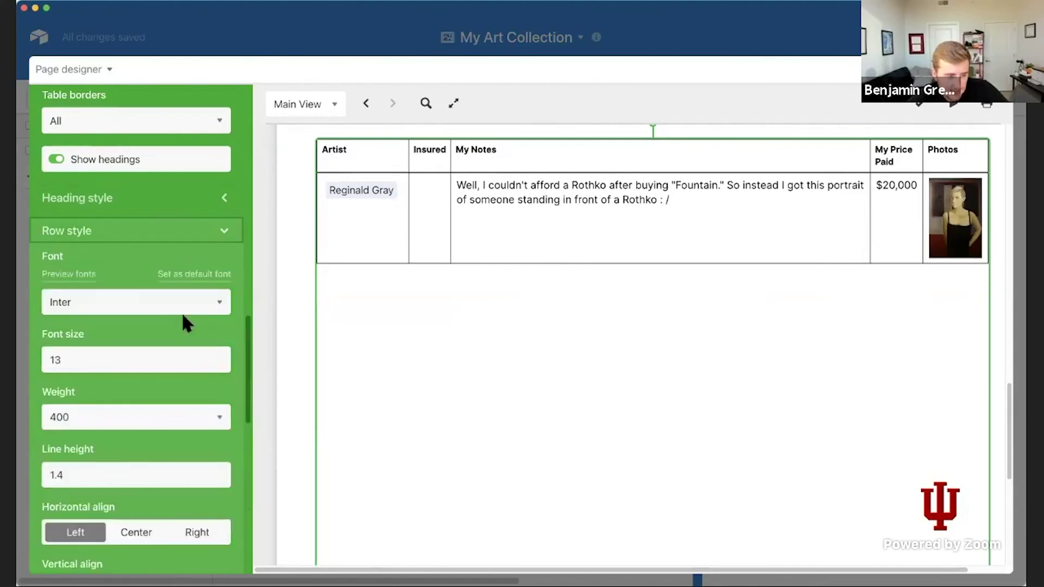
scroll(151, 321, "down", 1)
scroll(152, 322, "down", 5)
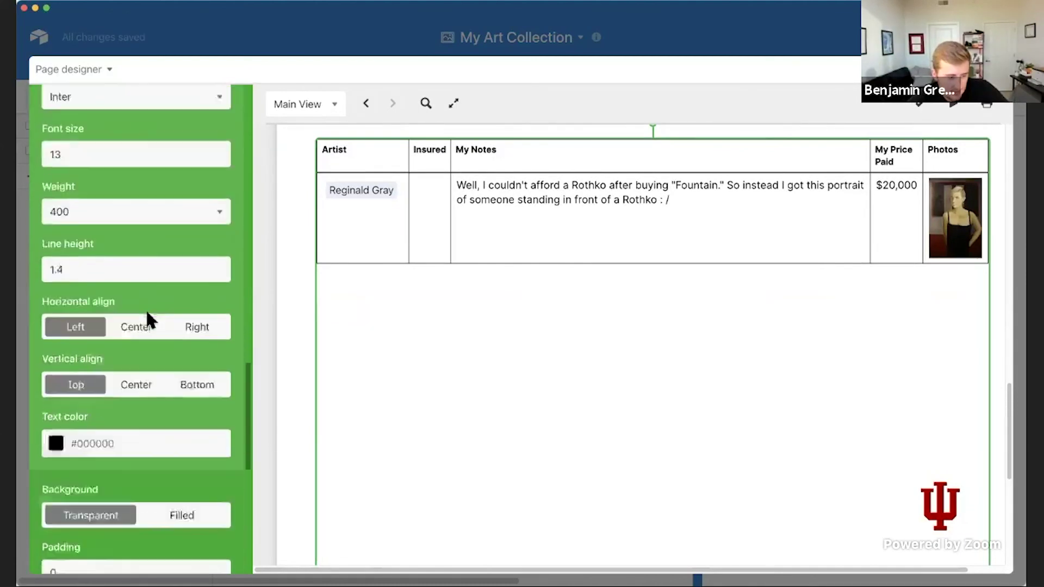
scroll(215, 296, "down", 2)
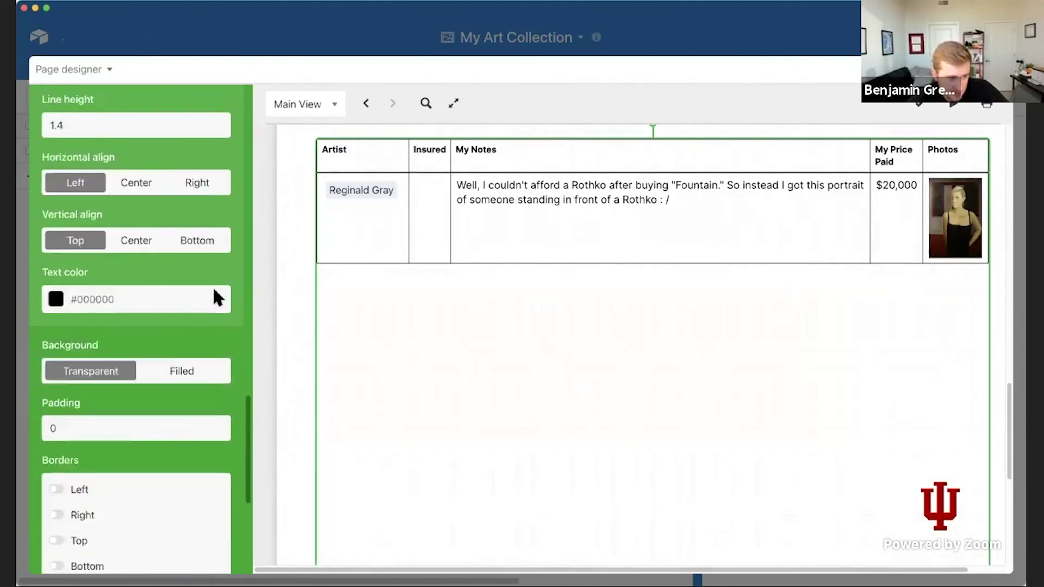
scroll(214, 296, "up", 6)
scroll(213, 286, "up", 1)
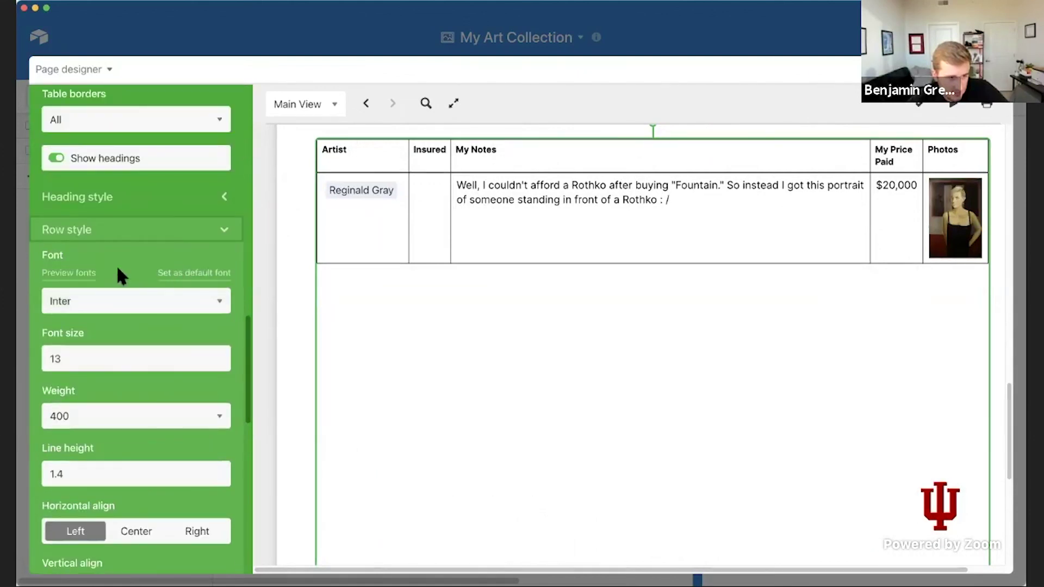
left_click(121, 297)
left_click(125, 252)
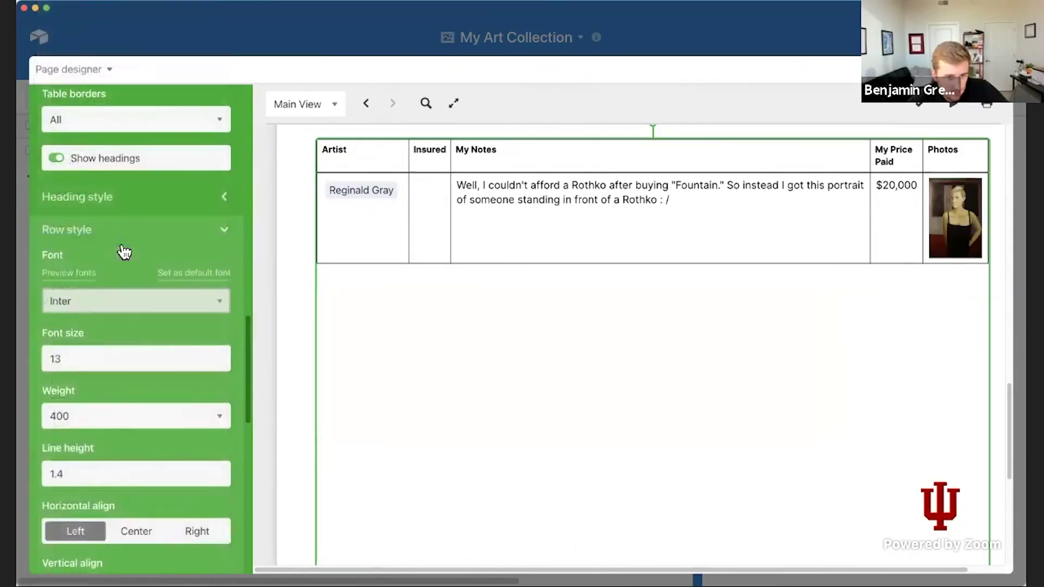
Set the Prints table's row font to Iceberg and collapse the row style settings.
left_click(131, 306)
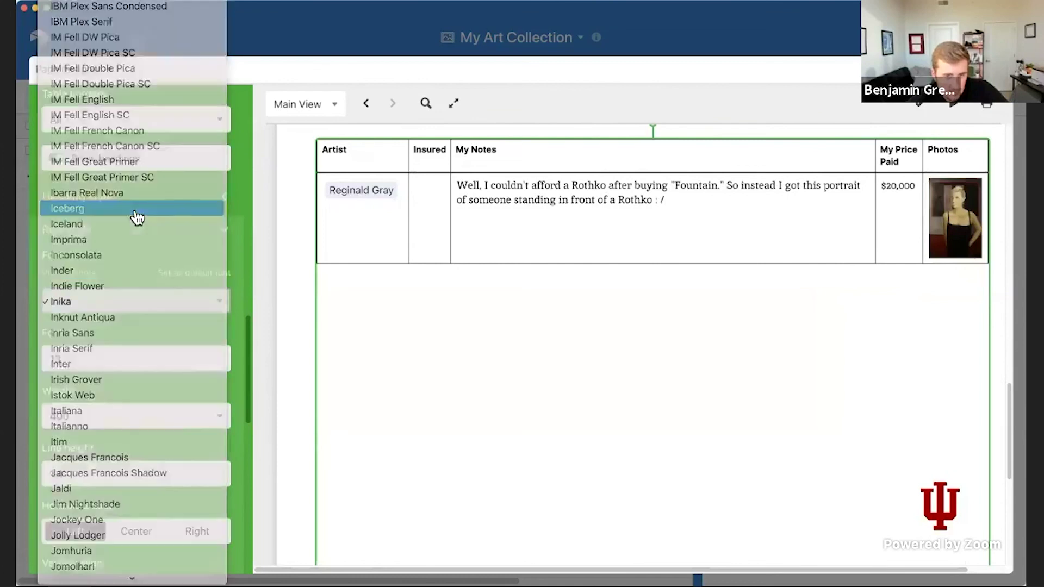
left_click(137, 217)
left_click(213, 224)
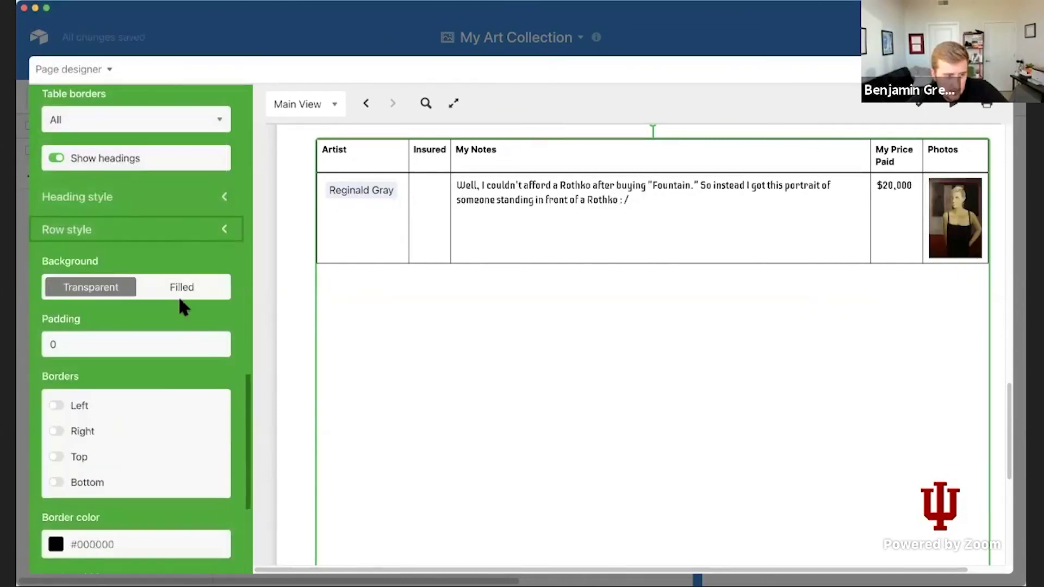
Fill the Prints table's background with yellow #ffe700, reopen the row style settings and close the colour picker.
left_click(182, 288)
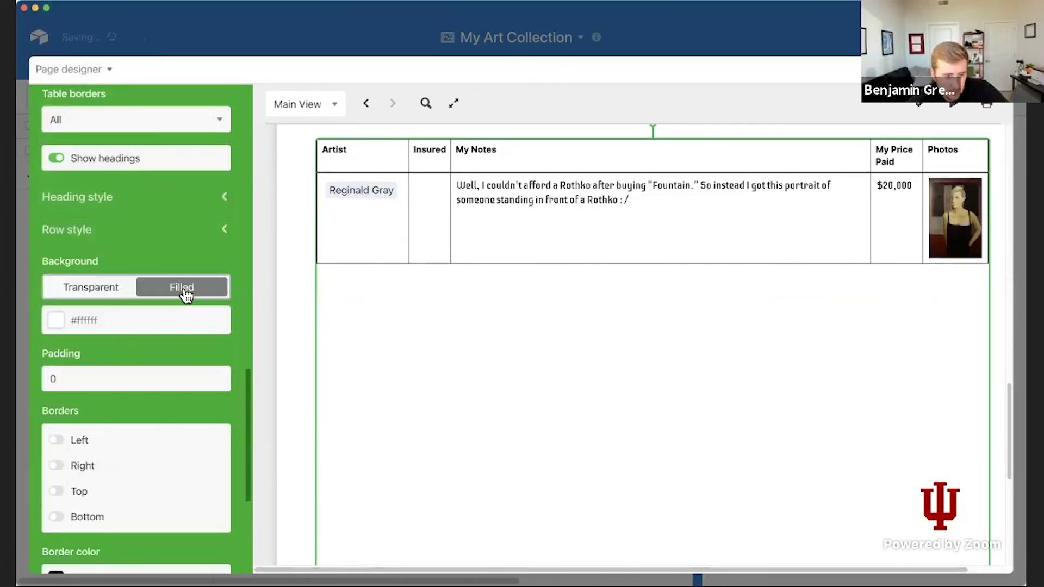
left_click(86, 322)
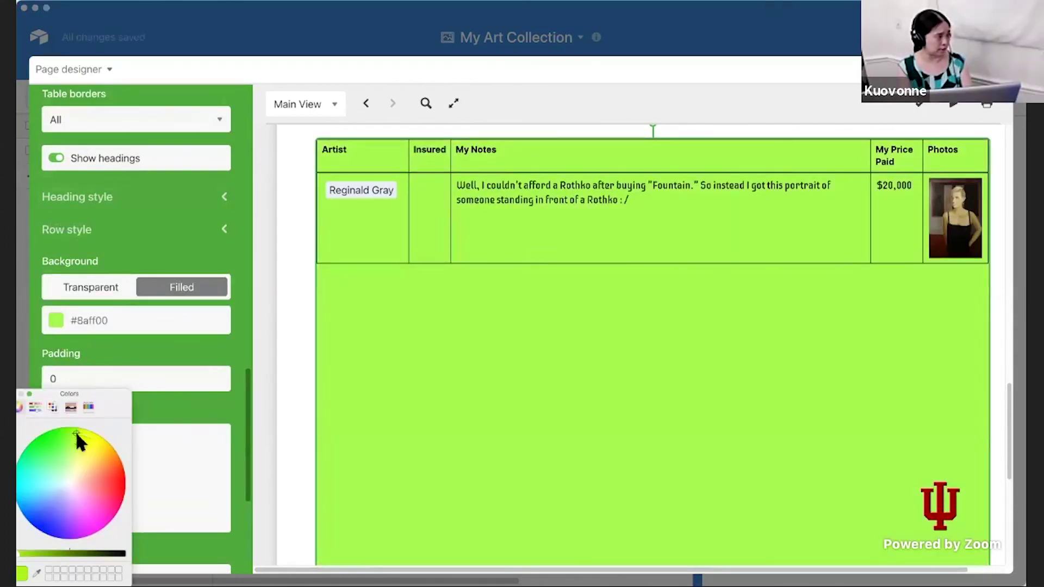
left_click(99, 441)
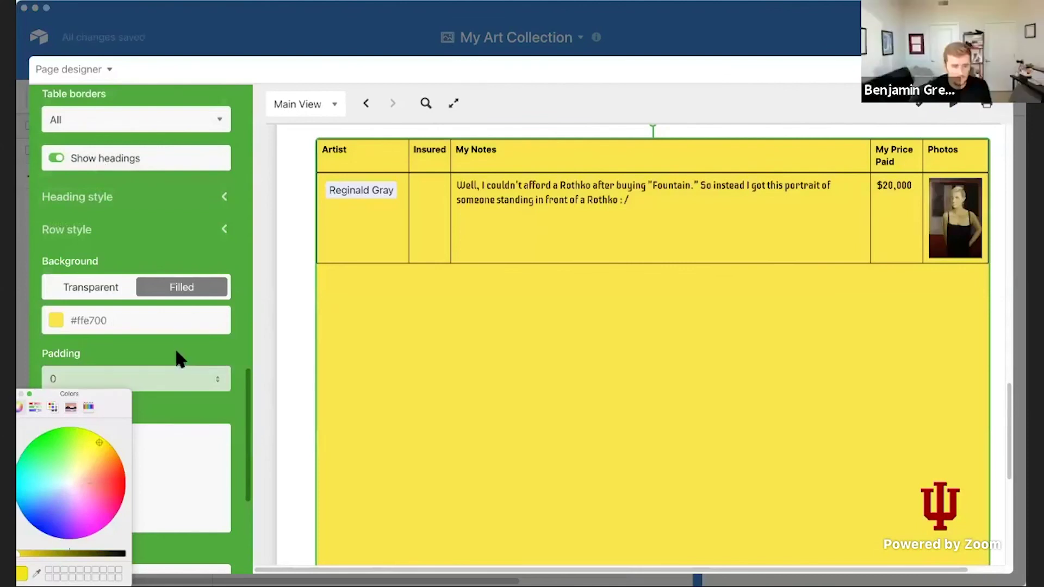
left_click(208, 228)
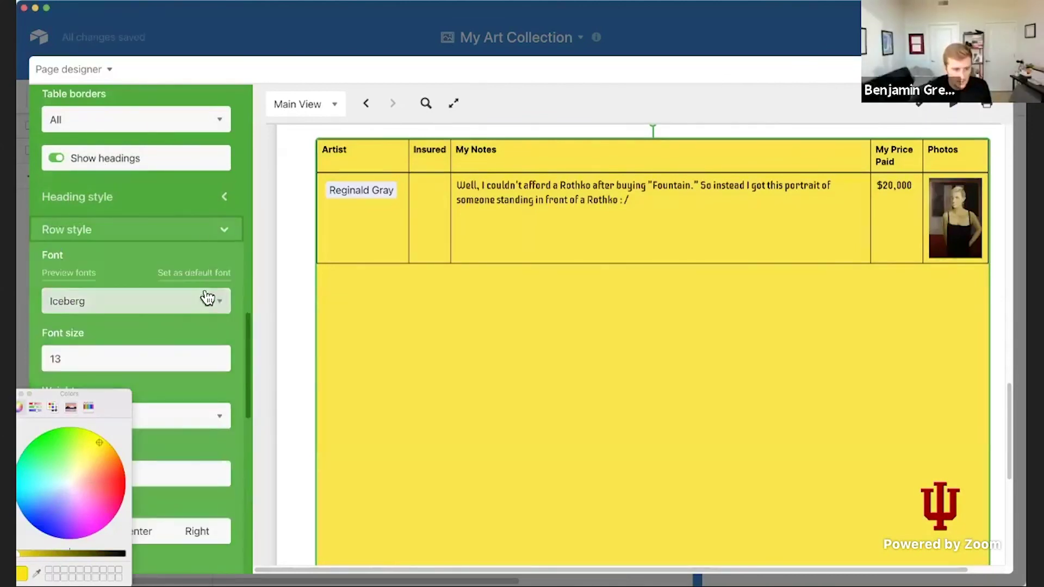
scroll(207, 298, "down", 1)
left_click_drag(54, 393, 131, 389)
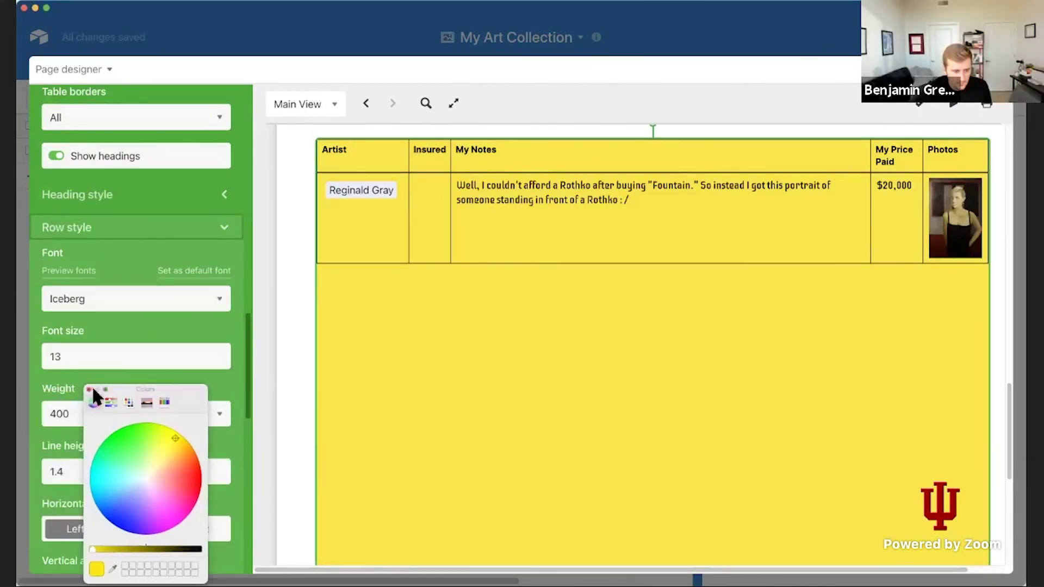
left_click(92, 389)
Try left and right borders around the Prints table and turn both off again.
scroll(94, 391, "down", 1)
scroll(94, 391, "down", 10)
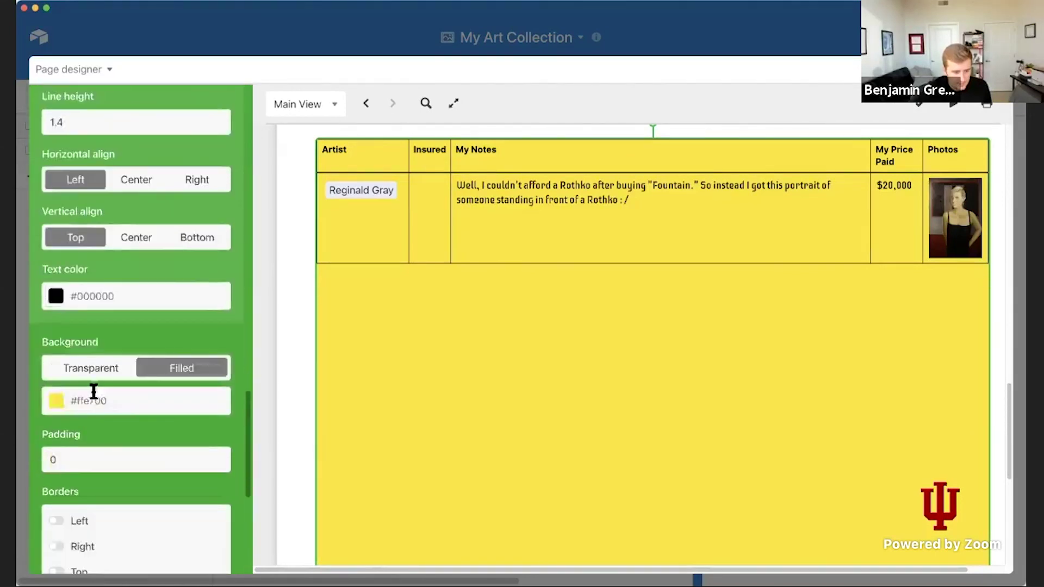
left_click(73, 378)
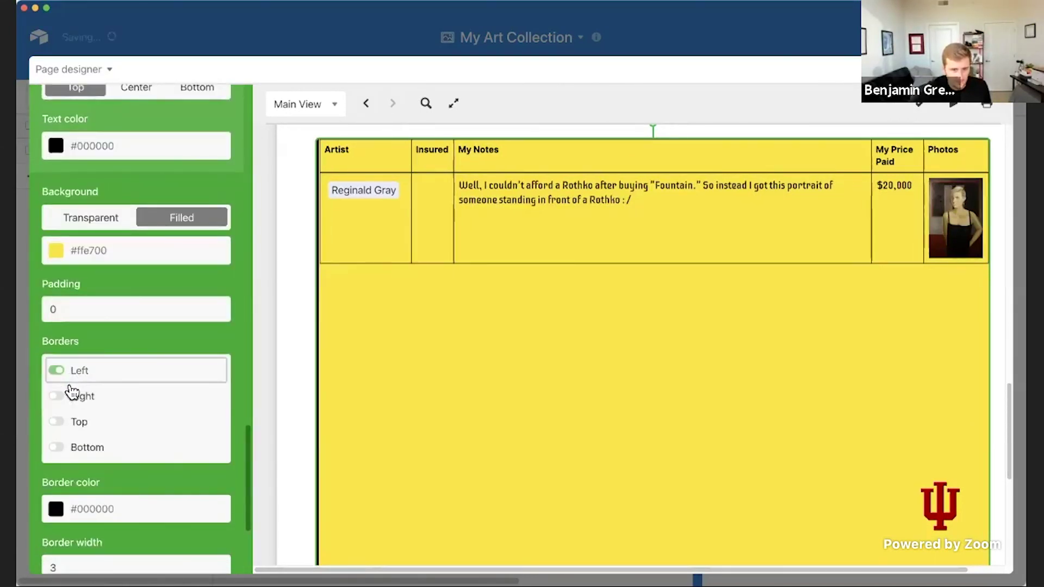
left_click(70, 395)
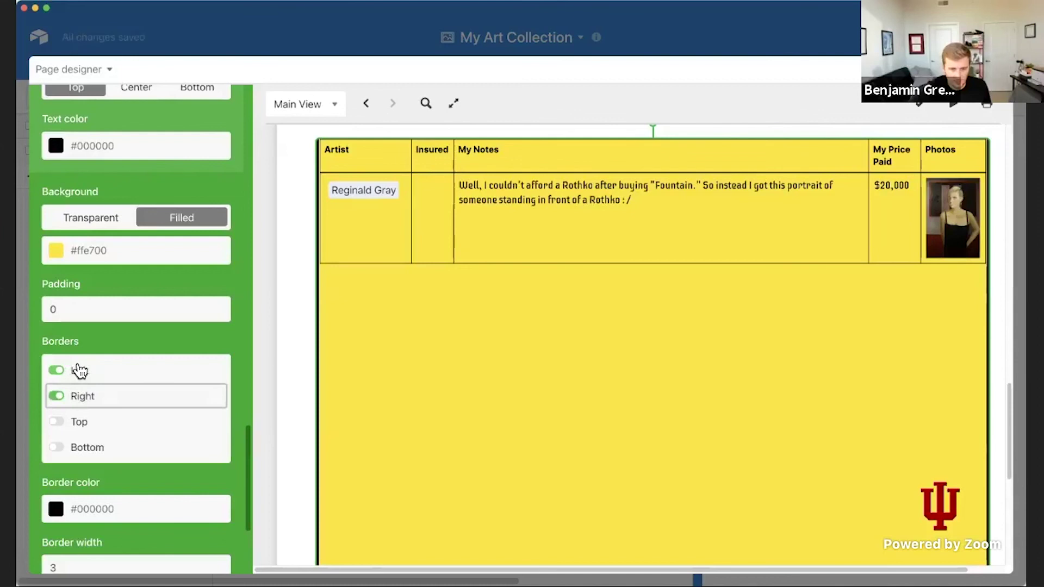
left_click(76, 370)
left_click(78, 398)
scroll(74, 394, "down", 5)
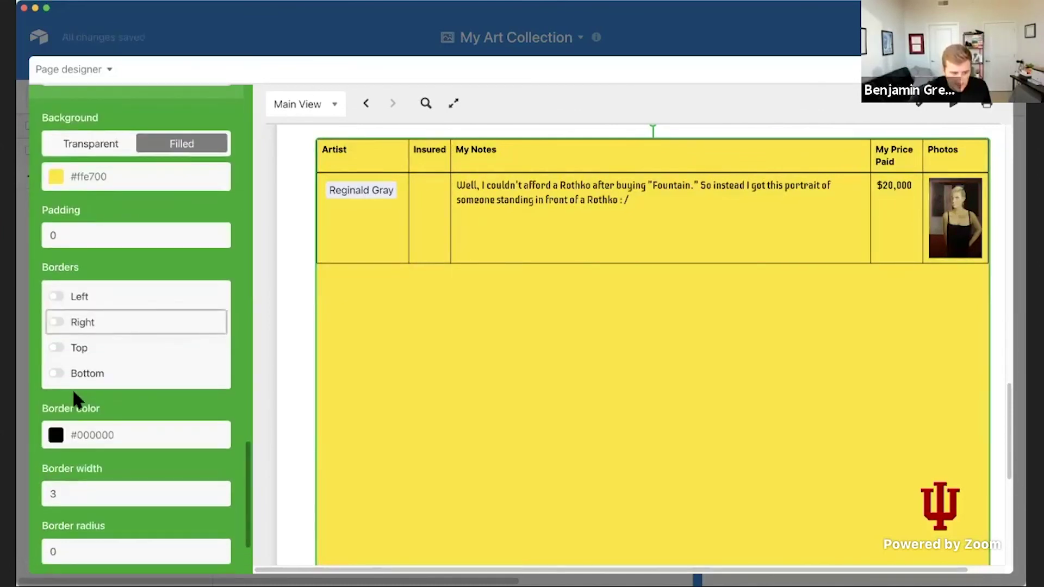
Try the None, Vertical and Horizontal table borders on the Prints table and restore the All setting.
scroll(74, 395, "up", 8)
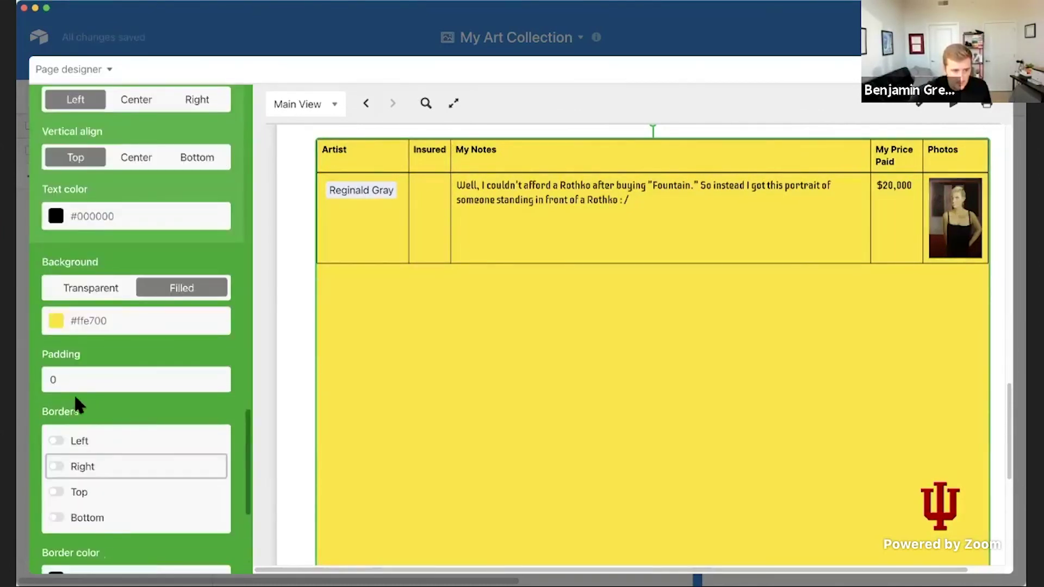
scroll(74, 394, "up", 10)
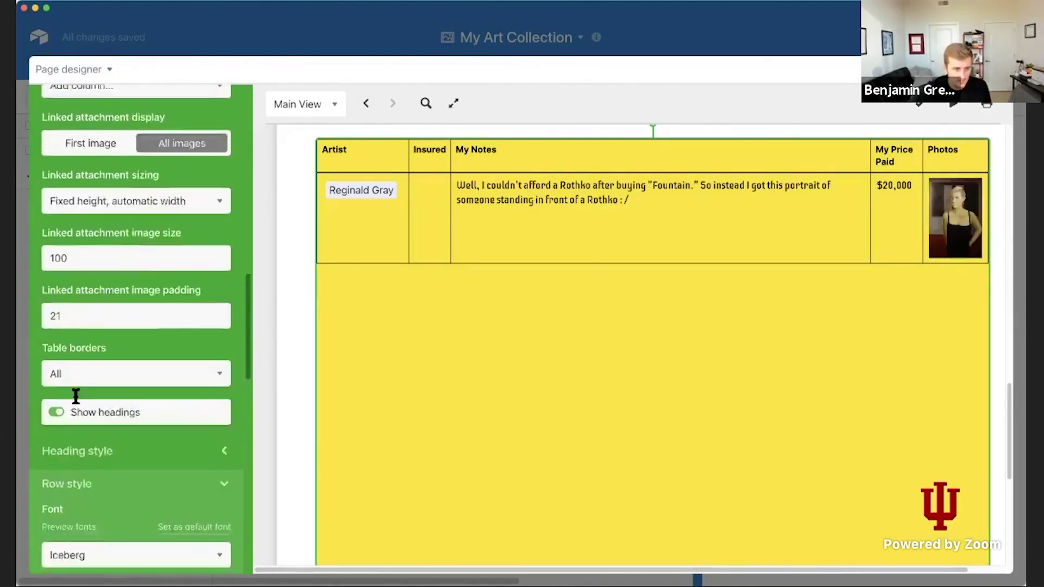
left_click(74, 481)
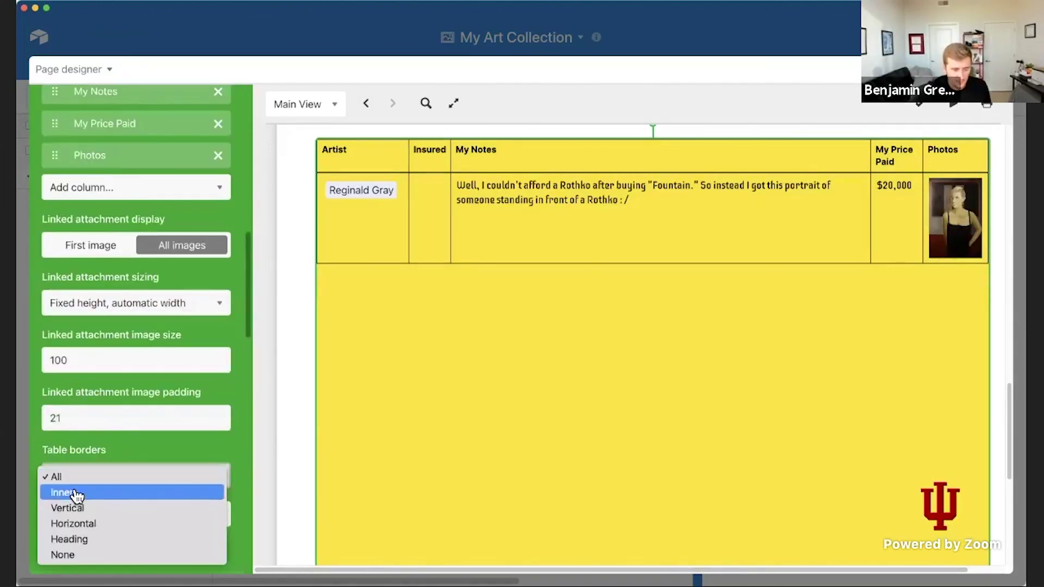
left_click(72, 555)
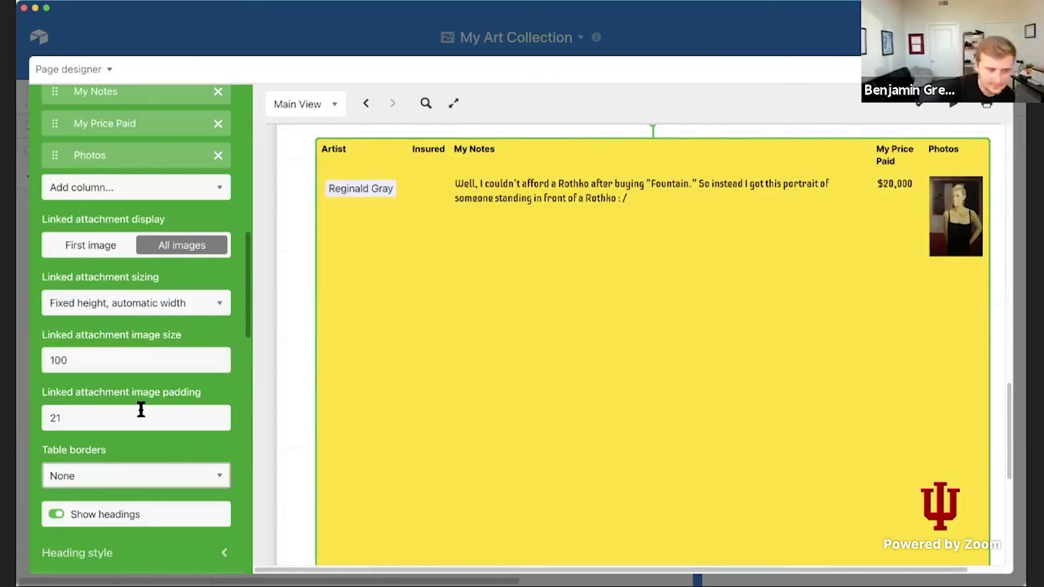
left_click(98, 483)
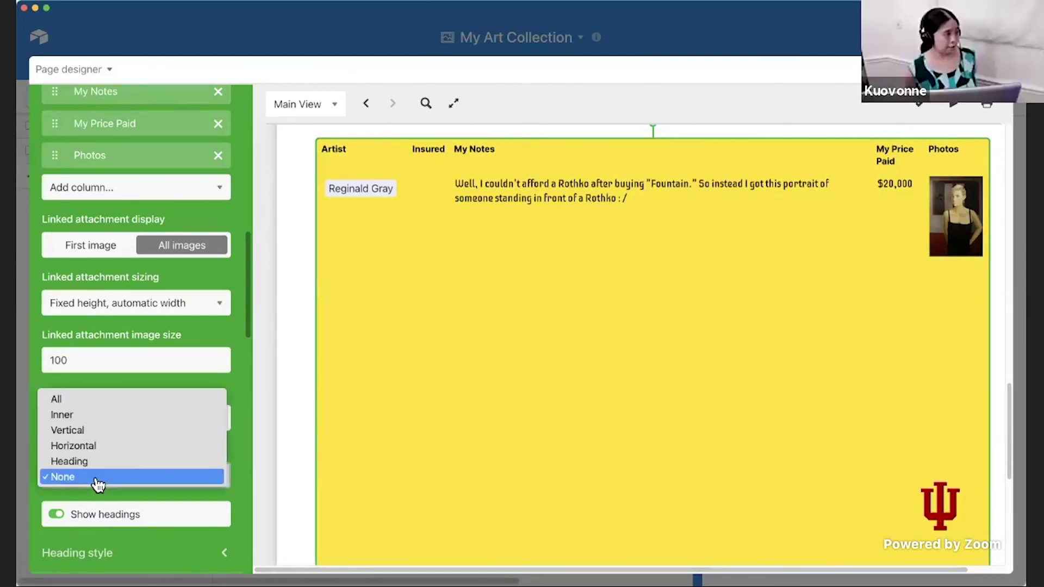
left_click(104, 438)
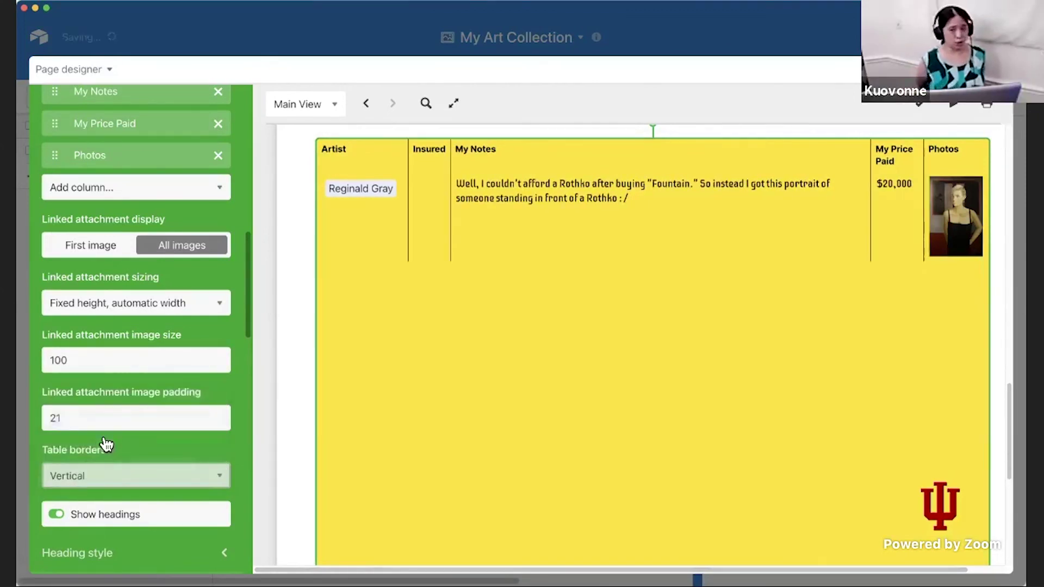
left_click(102, 474)
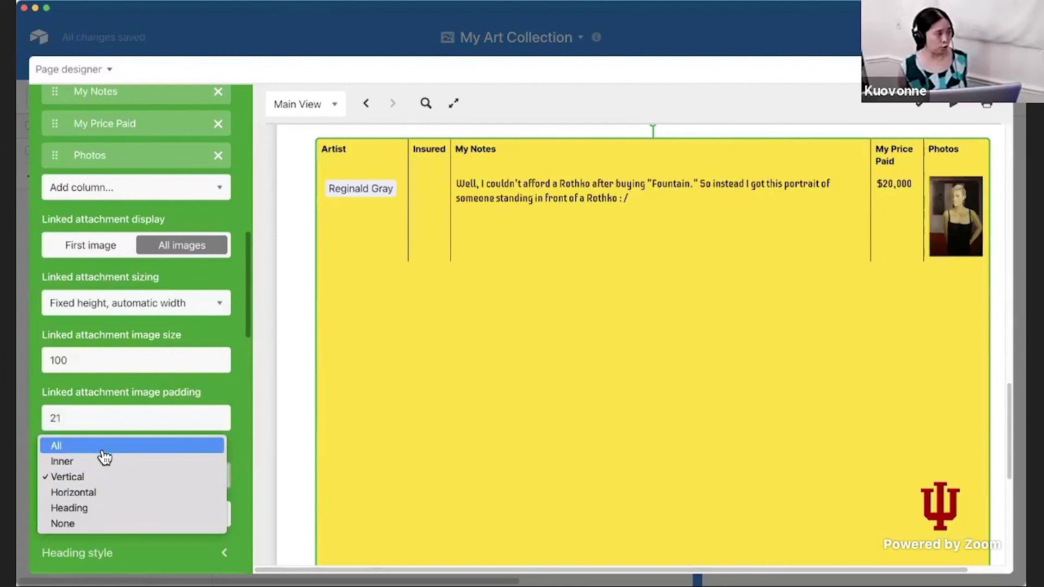
left_click(103, 494)
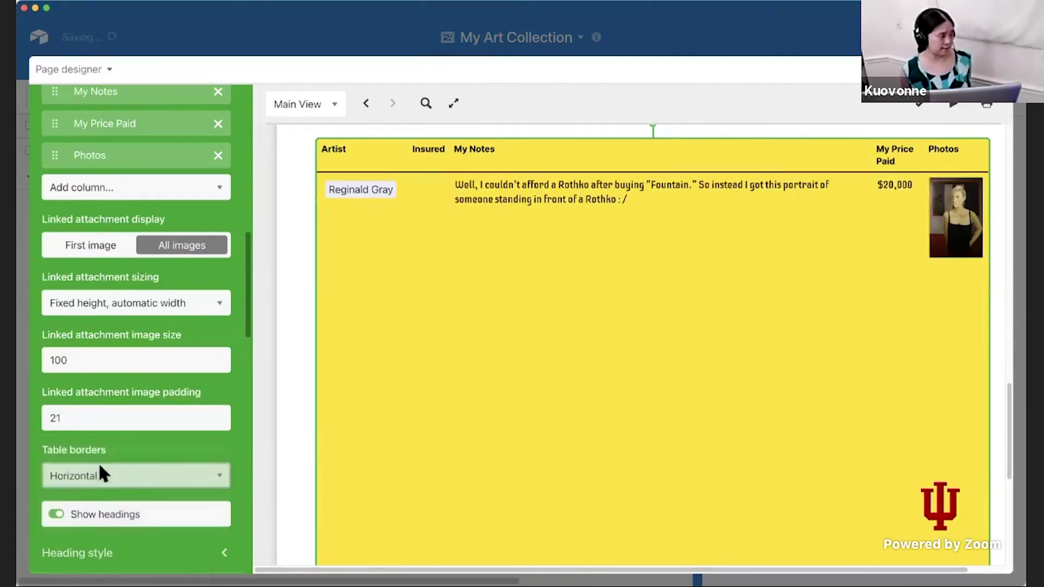
left_click(104, 473)
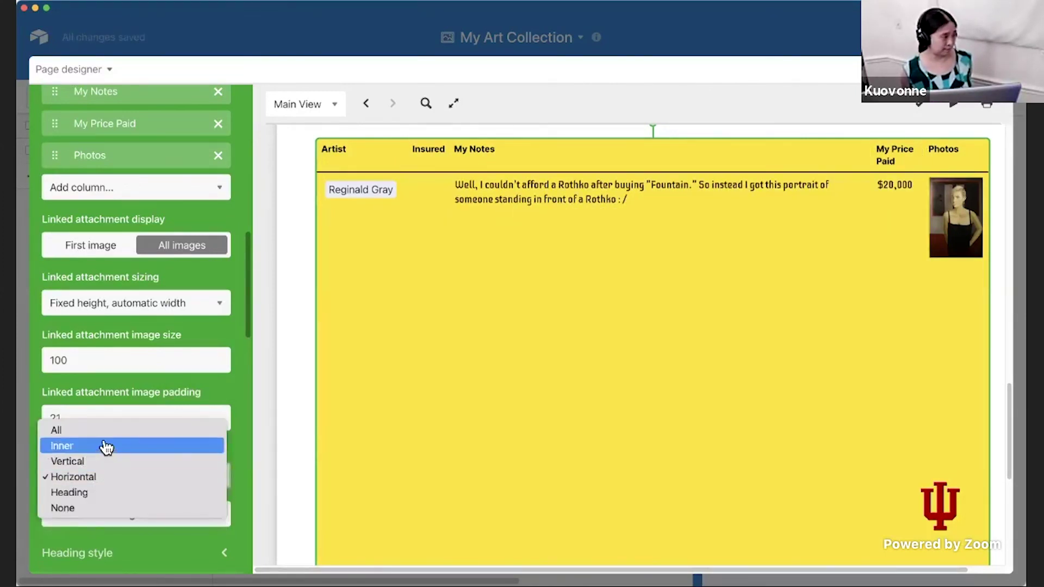
key("Escape")
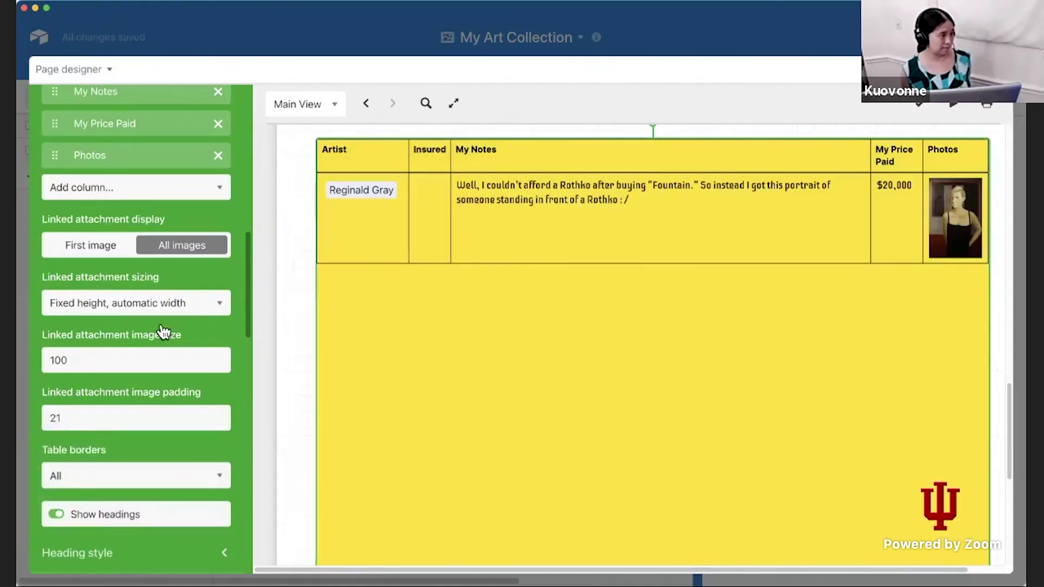
Set the Prints table's linked attachment display to First image.
scroll(160, 329, "up", 1)
scroll(149, 306, "up", 8)
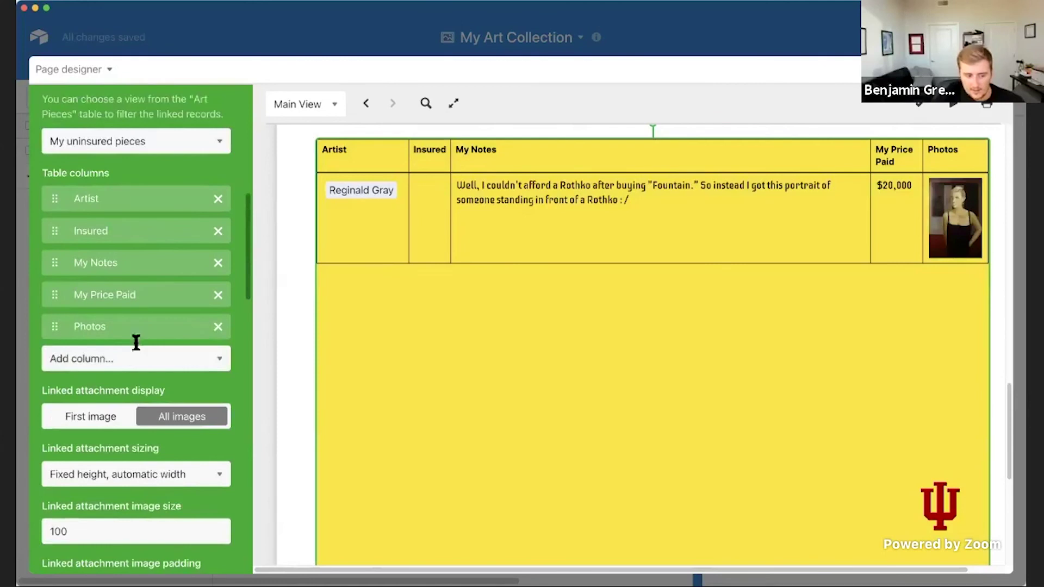
scroll(103, 391, "up", 8)
scroll(103, 410, "down", 8)
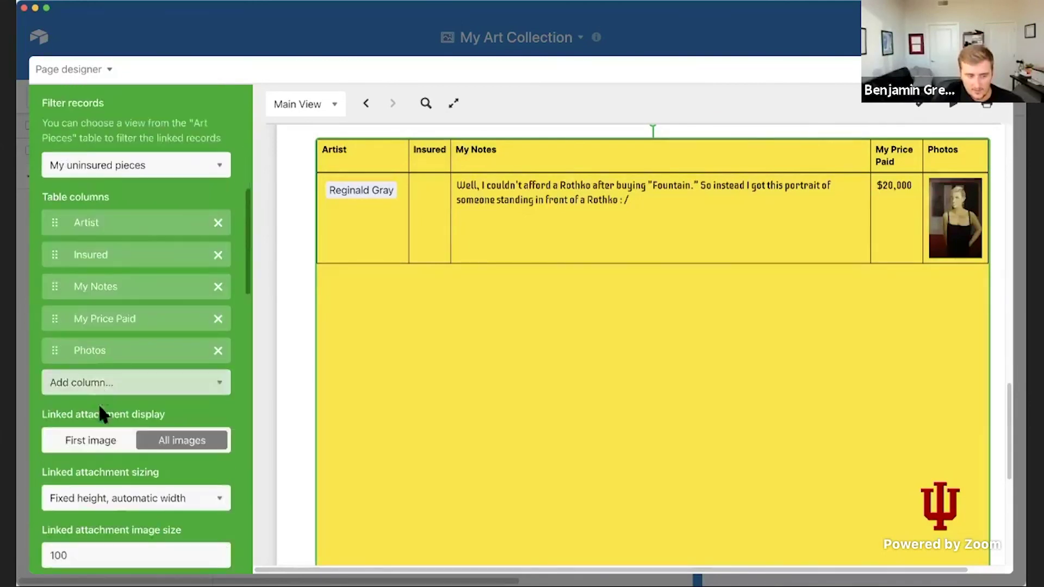
left_click(100, 438)
scroll(100, 437, "up", 3)
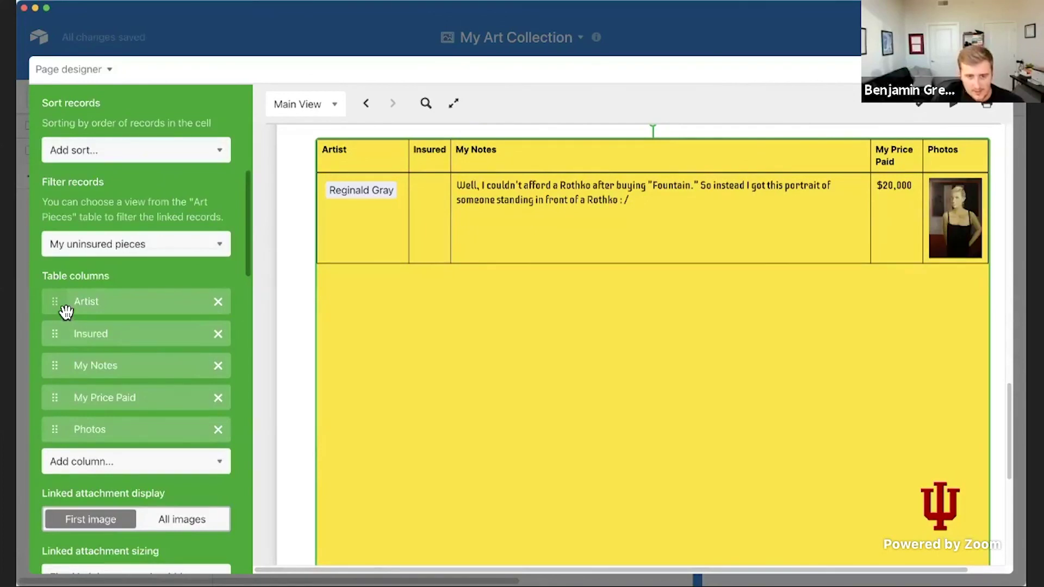
mouse_move(65, 311)
left_mouse_down()
mouse_move(61, 357)
mouse_move(63, 298)
left_mouse_up()
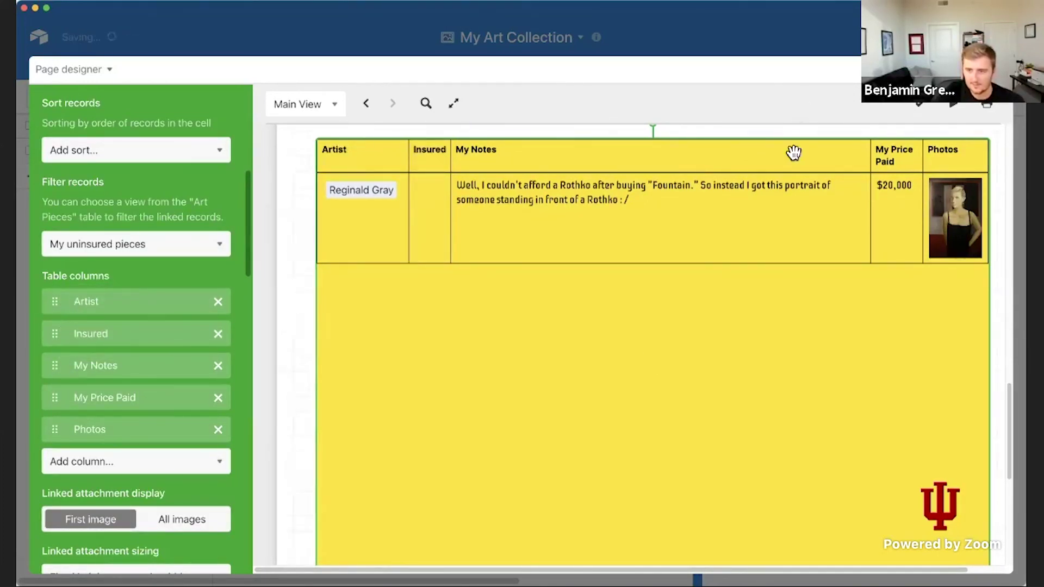
Move the Prints table up below the Total Price Paid banner, to about X 30, Y 1240, and deselect it.
scroll(676, 346, "up", 4)
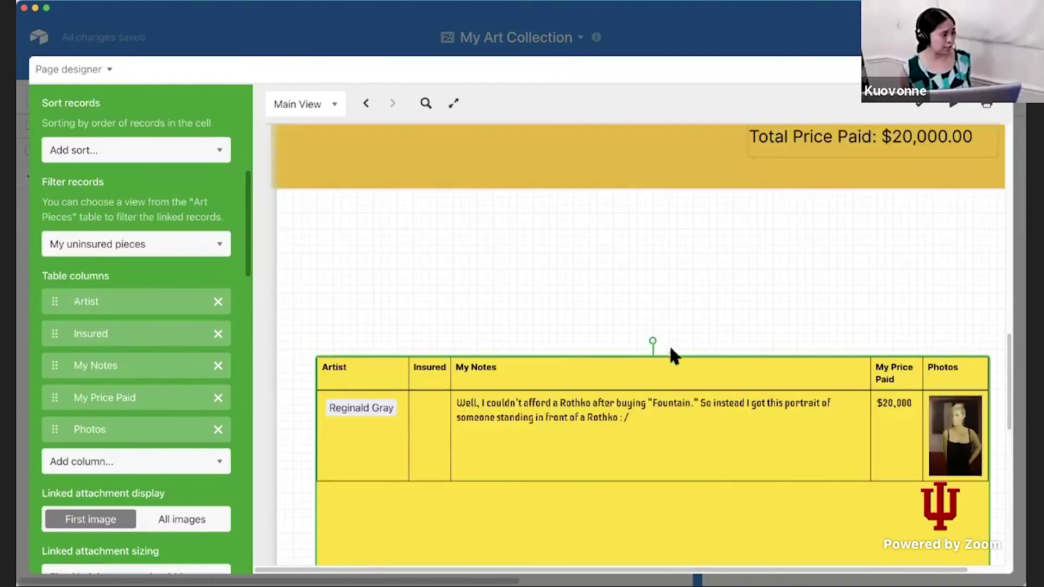
left_click_drag(992, 360, 958, 332)
left_click_drag(977, 260, 960, 229)
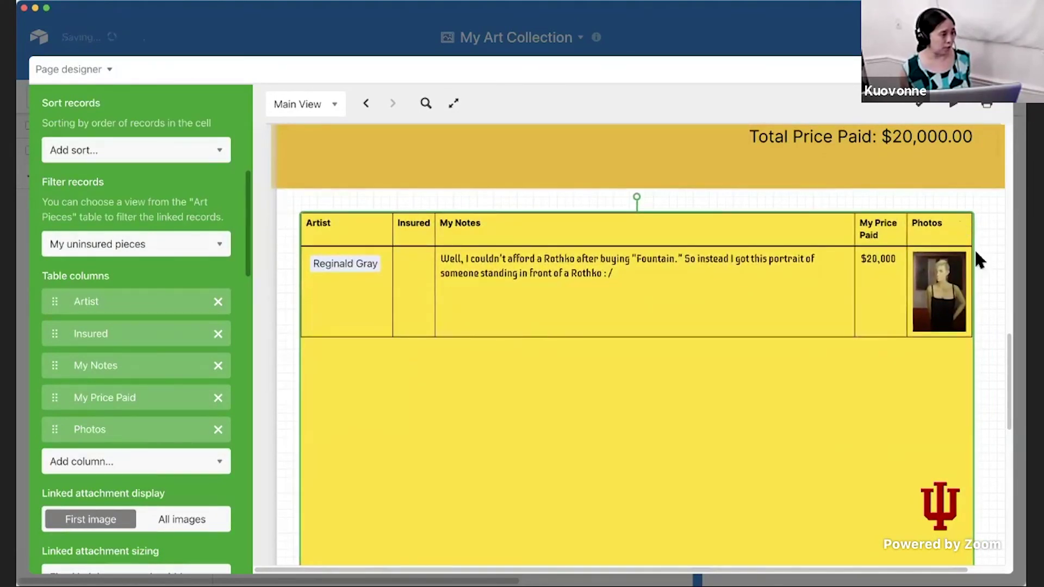
left_click(989, 253)
scroll(989, 253, "down", 5)
scroll(990, 258, "up", 5)
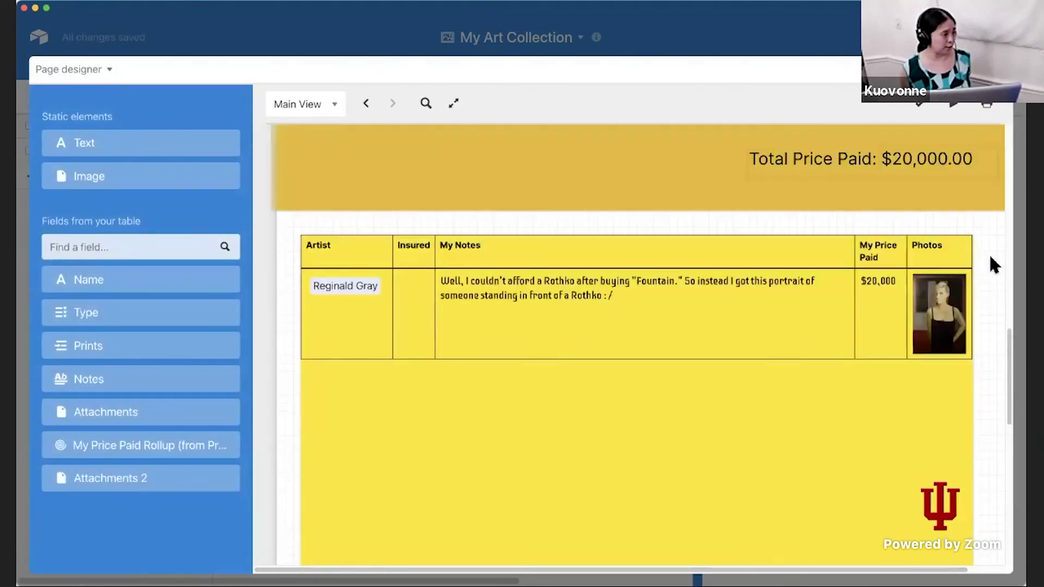
scroll(989, 253, "down", 5)
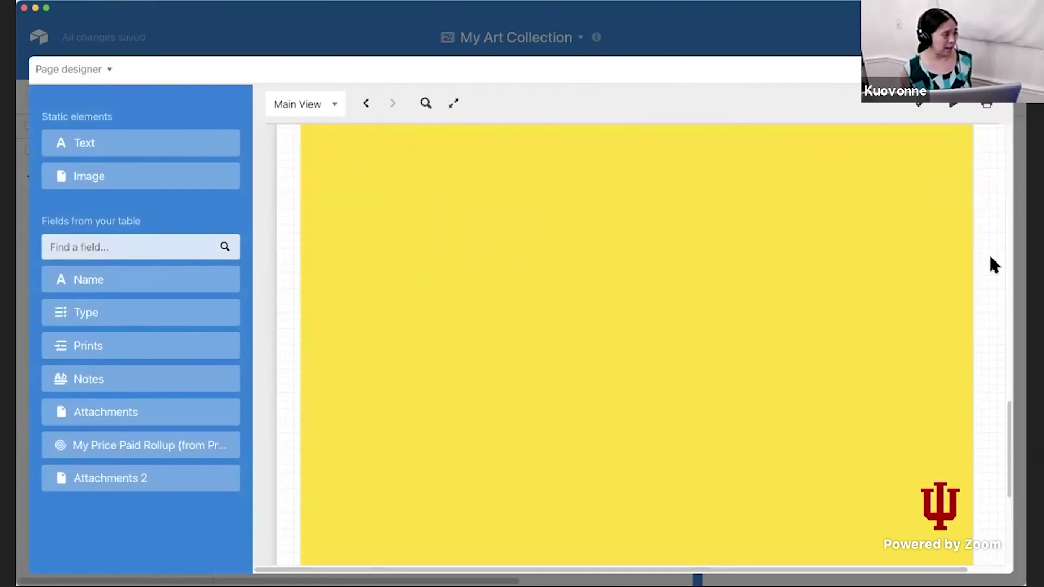
scroll(897, 433, "up", 5)
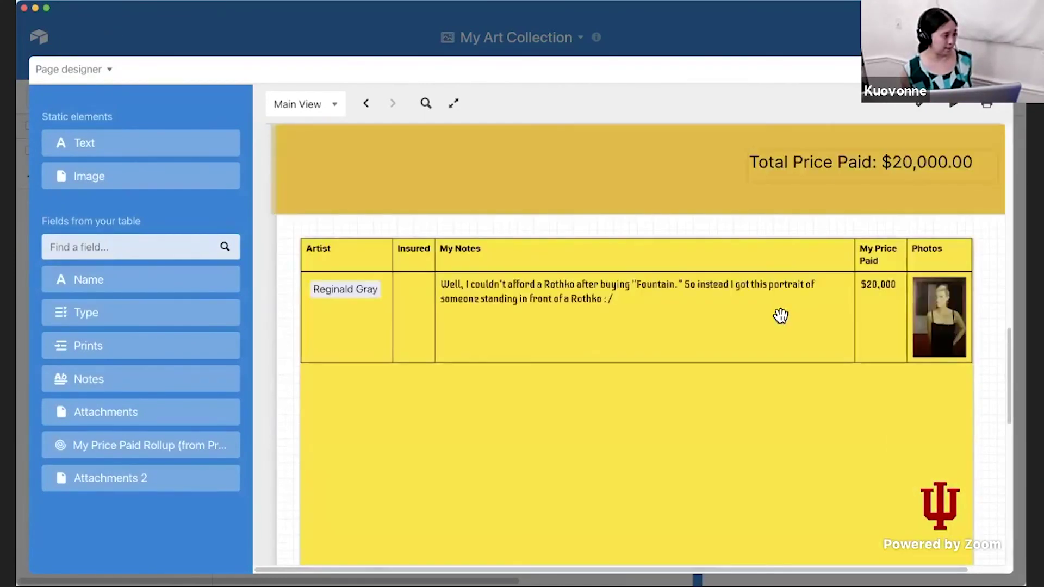
Select the Prints table again and add a sort of its linked records by Artist.
left_click(480, 373)
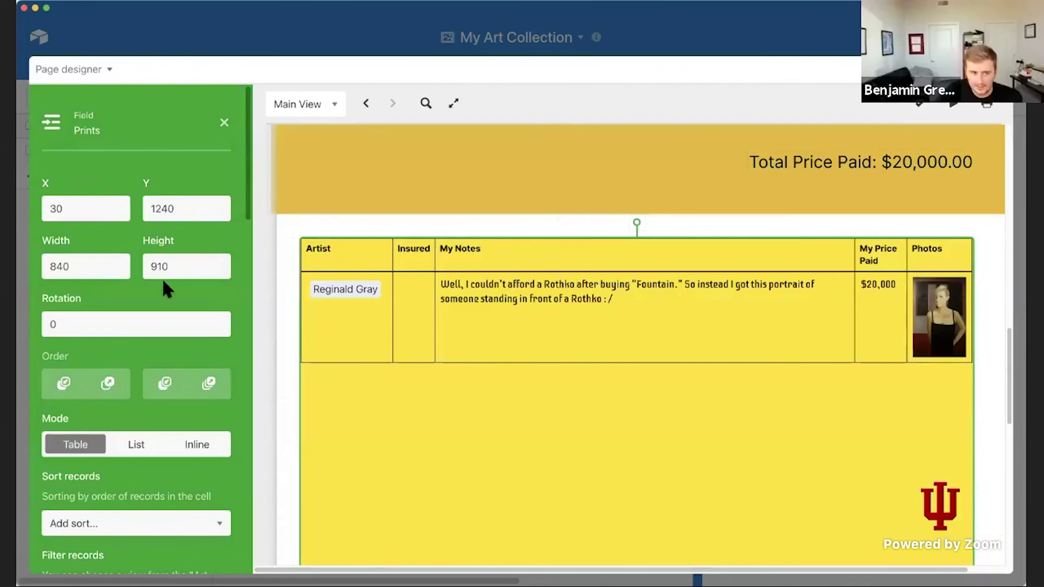
scroll(273, 298, "down", 2)
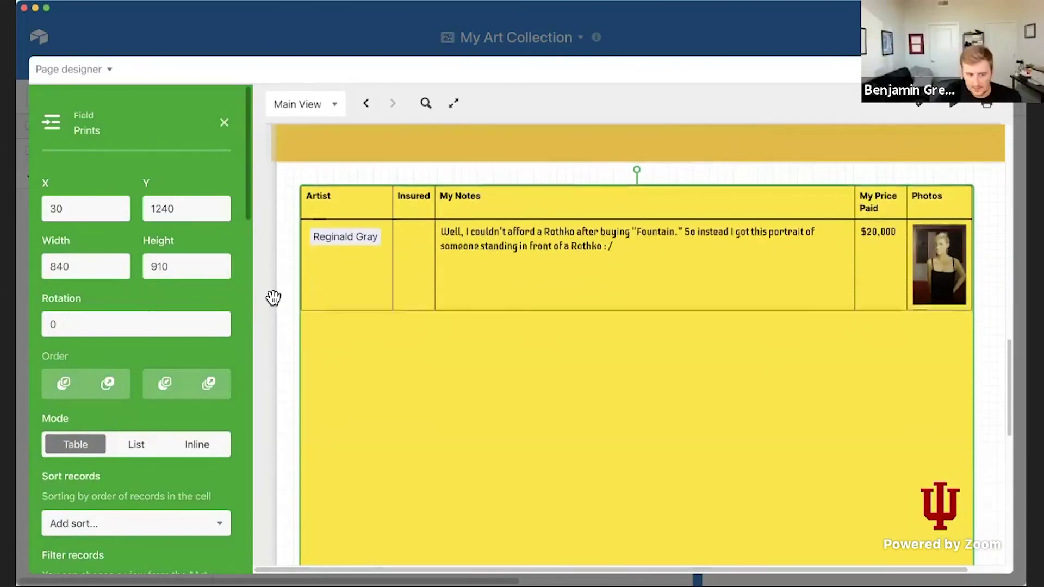
scroll(272, 298, "up", 10)
scroll(350, 331, "down", 5)
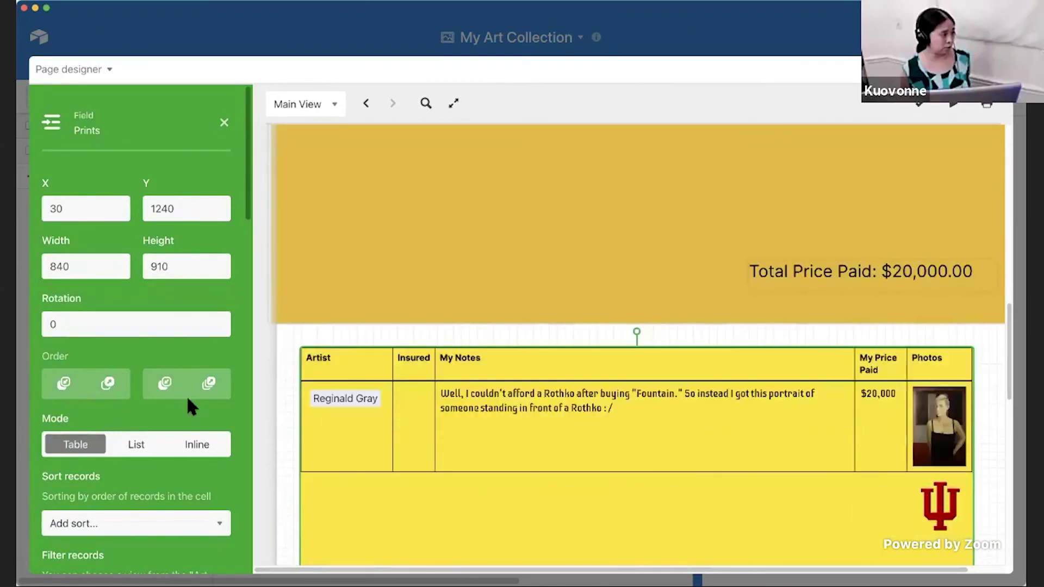
scroll(136, 422, "down", 4)
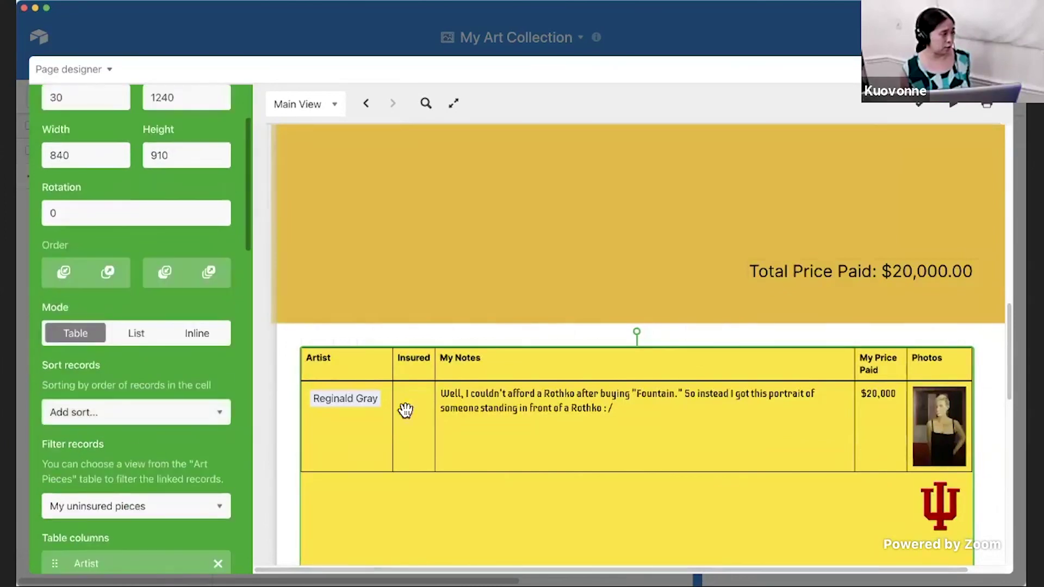
scroll(124, 396, "down", 4)
left_click(121, 299)
left_click(120, 336)
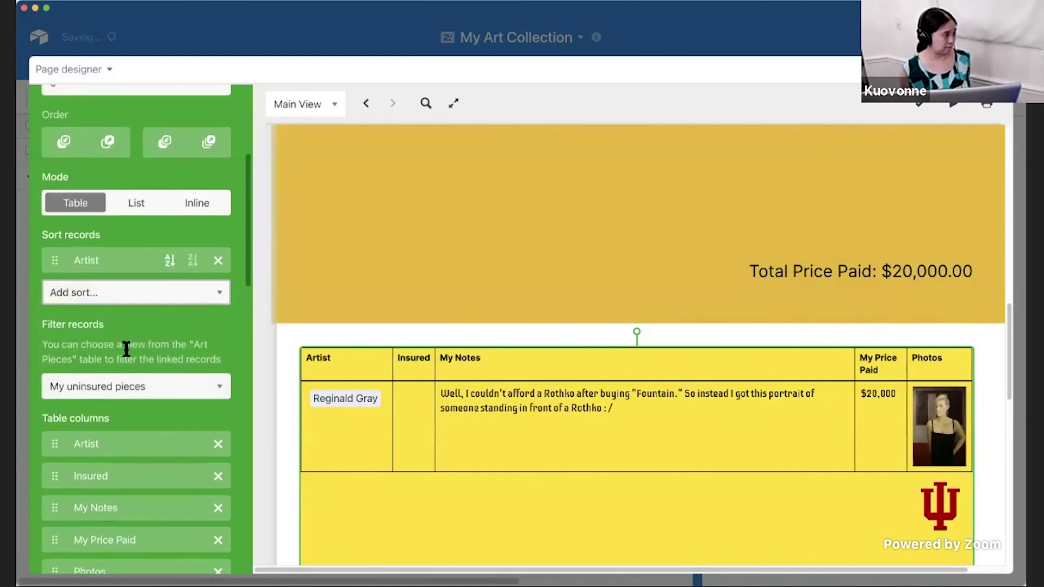
Filter the Prints table's linked records by Main View, then go back to the first record and select the Prints table.
left_click(139, 391)
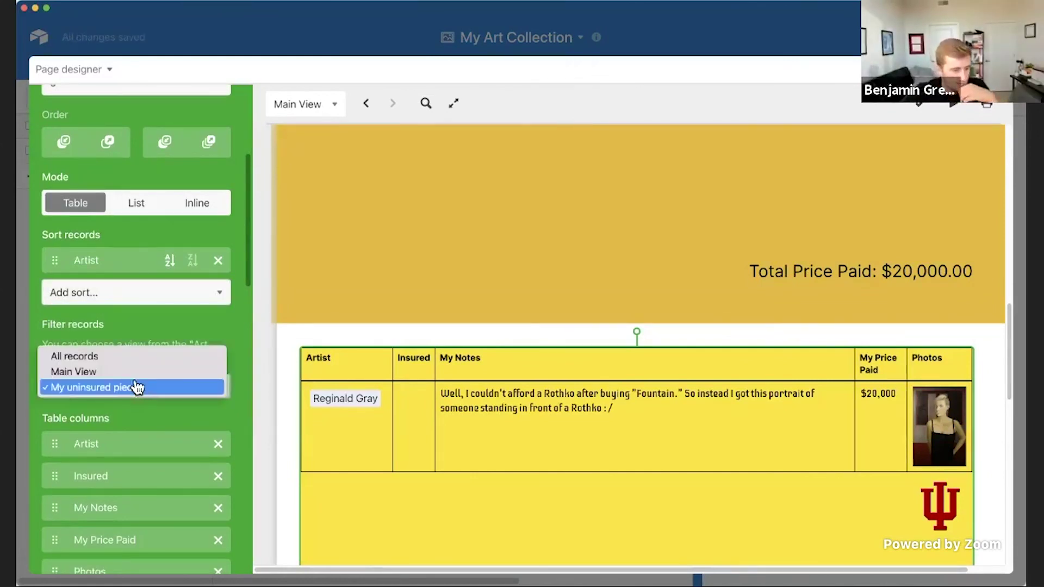
left_click(137, 372)
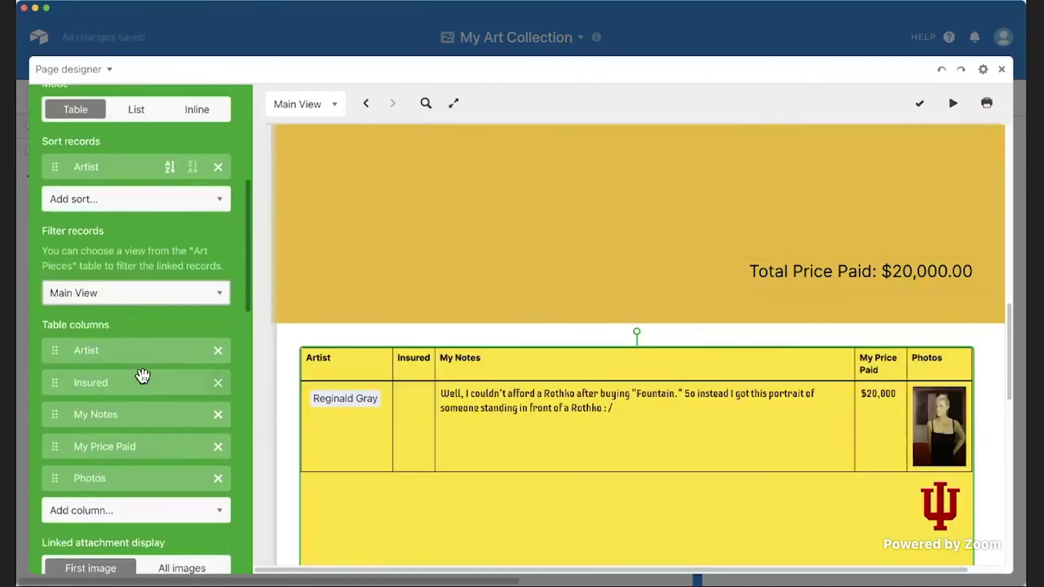
left_click(366, 105)
left_click(367, 109)
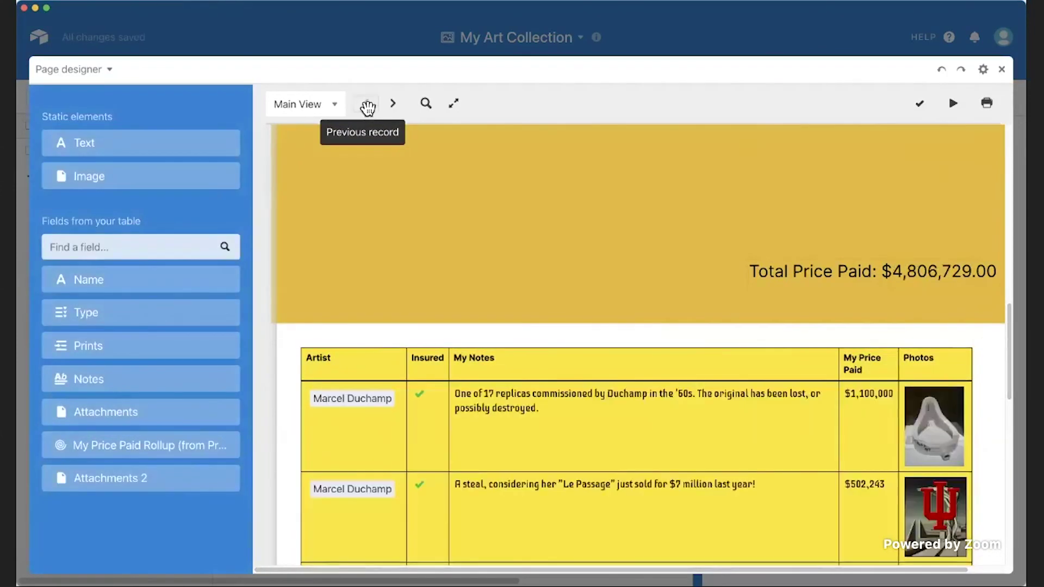
scroll(381, 397, "down", 2)
left_click(373, 379)
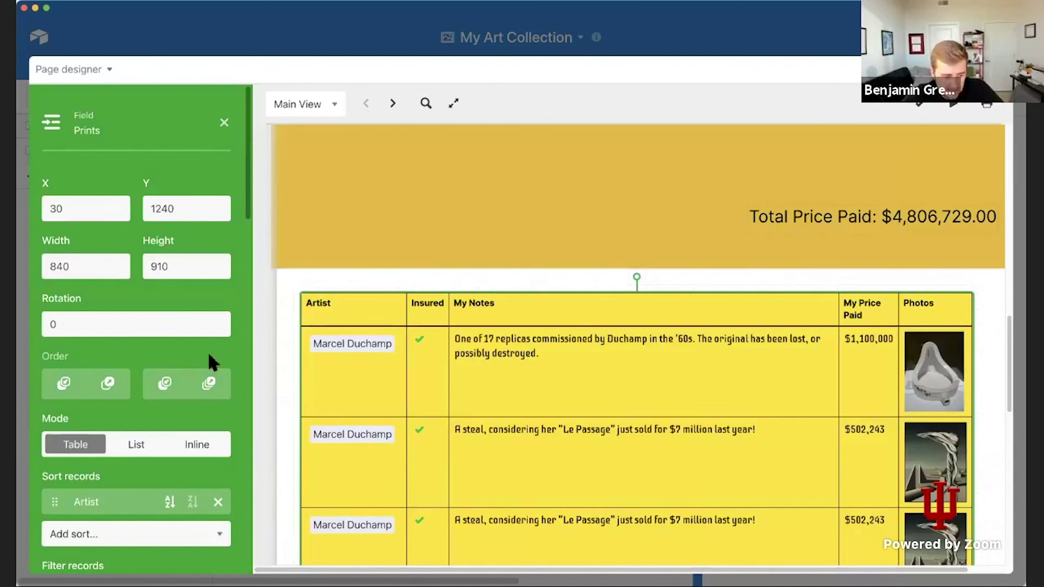
Look through the Prints table's column, linked attachment, border and heading settings.
scroll(209, 356, "down", 1)
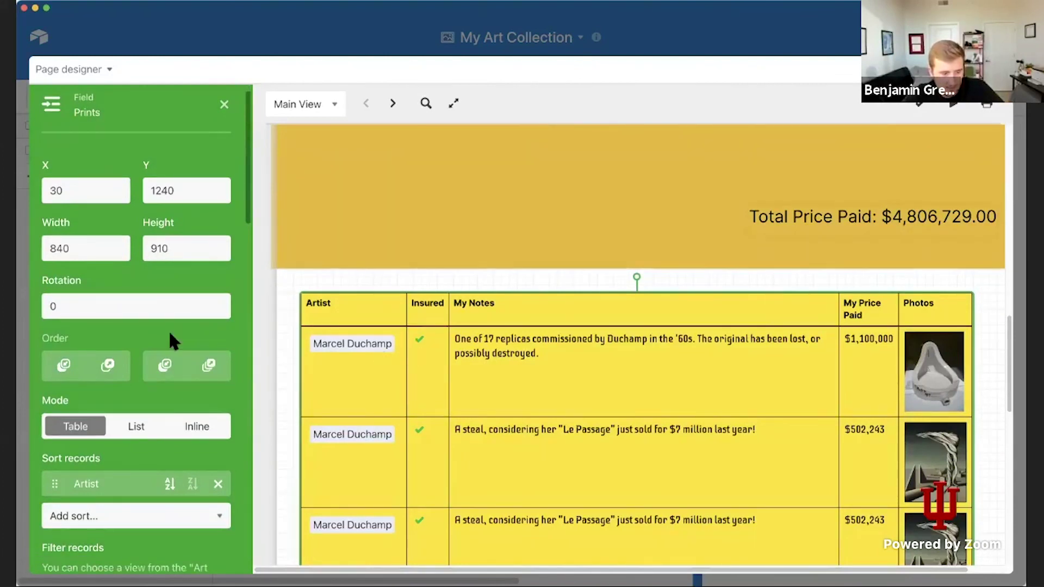
scroll(169, 330, "down", 6)
scroll(169, 333, "down", 10)
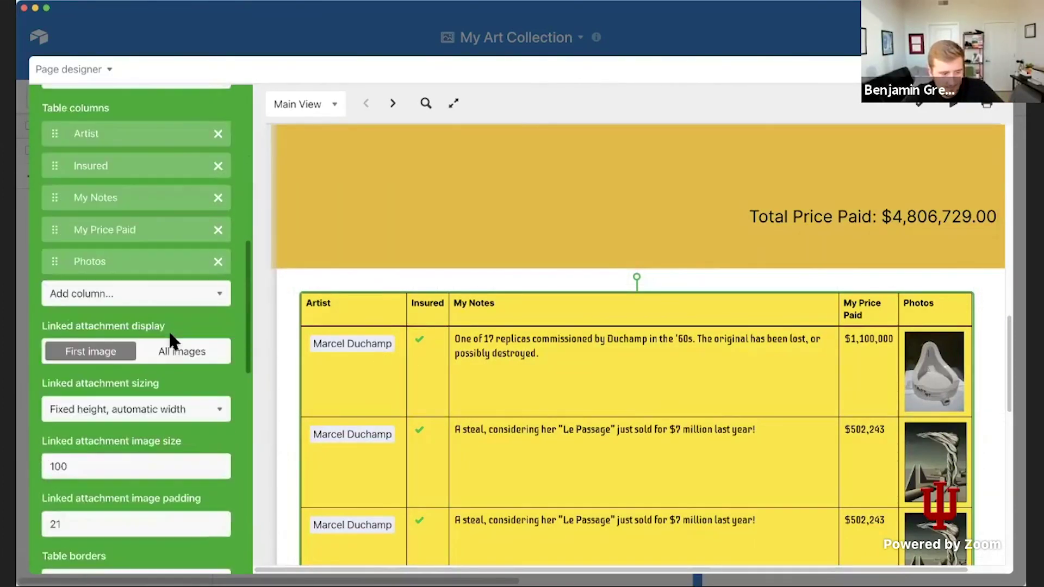
scroll(155, 360, "down", 1)
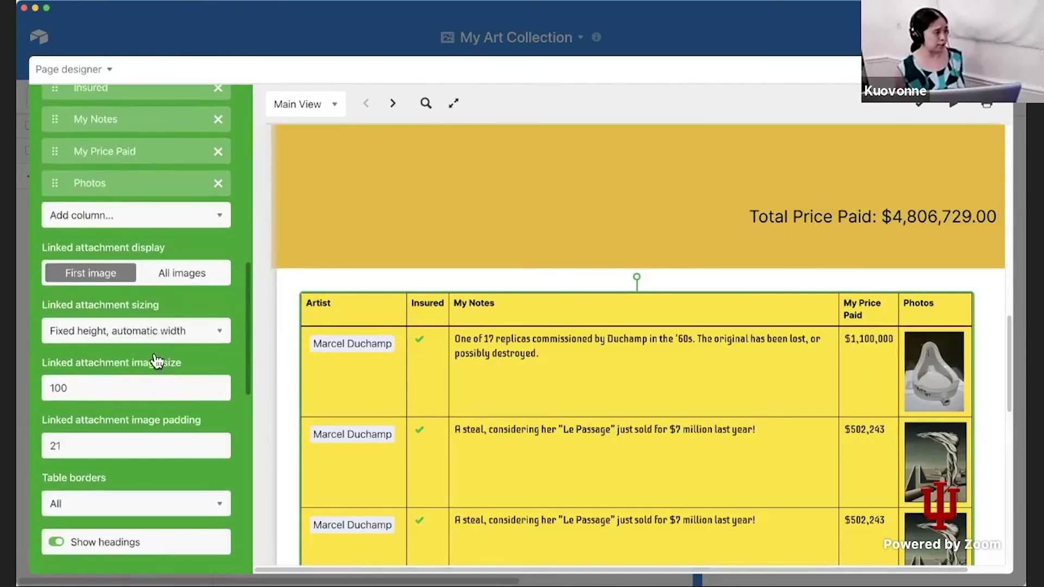
scroll(386, 324, "down", 3)
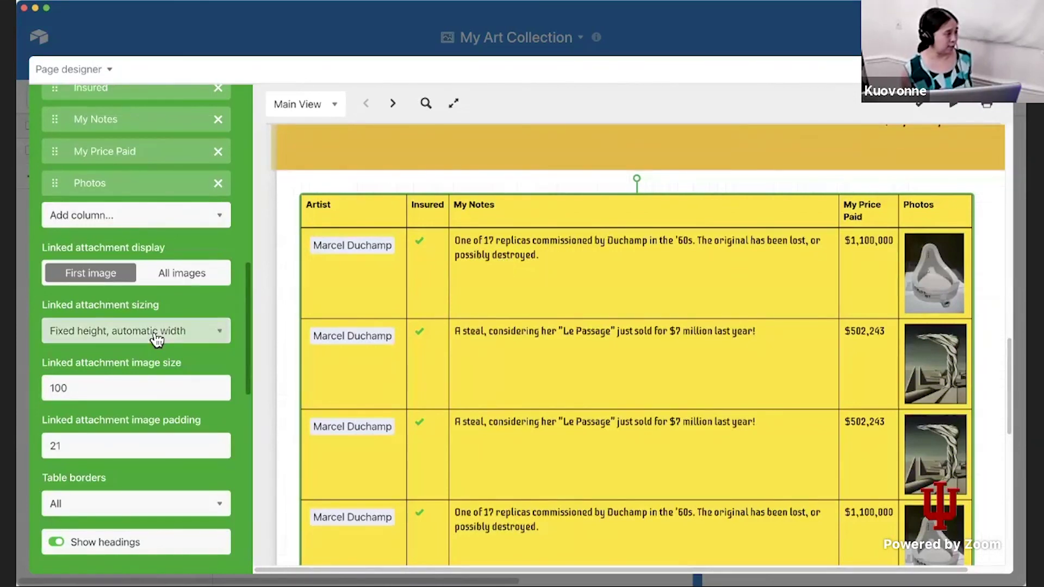
scroll(103, 348, "down", 2)
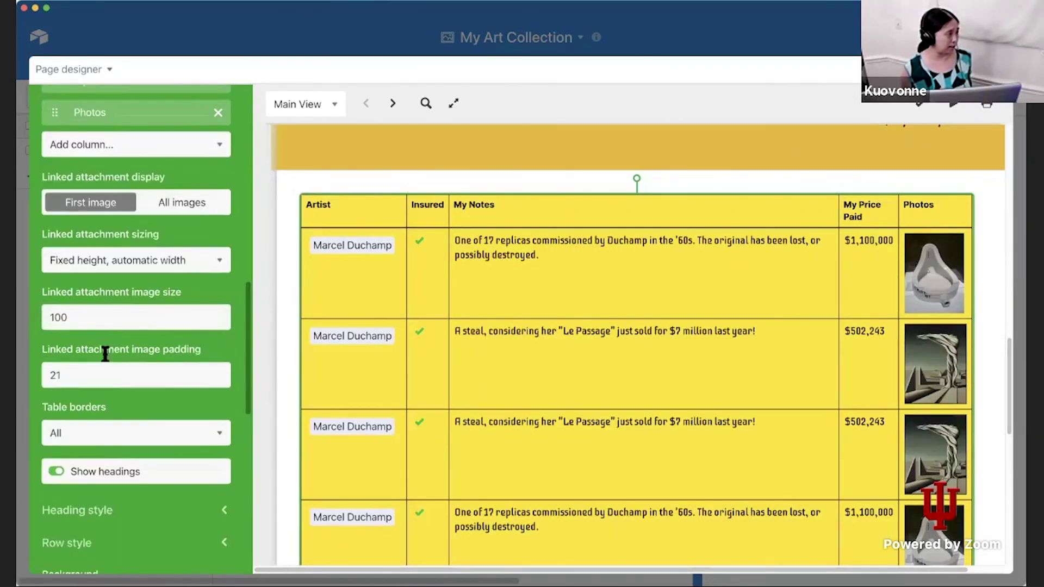
scroll(103, 361, "down", 3)
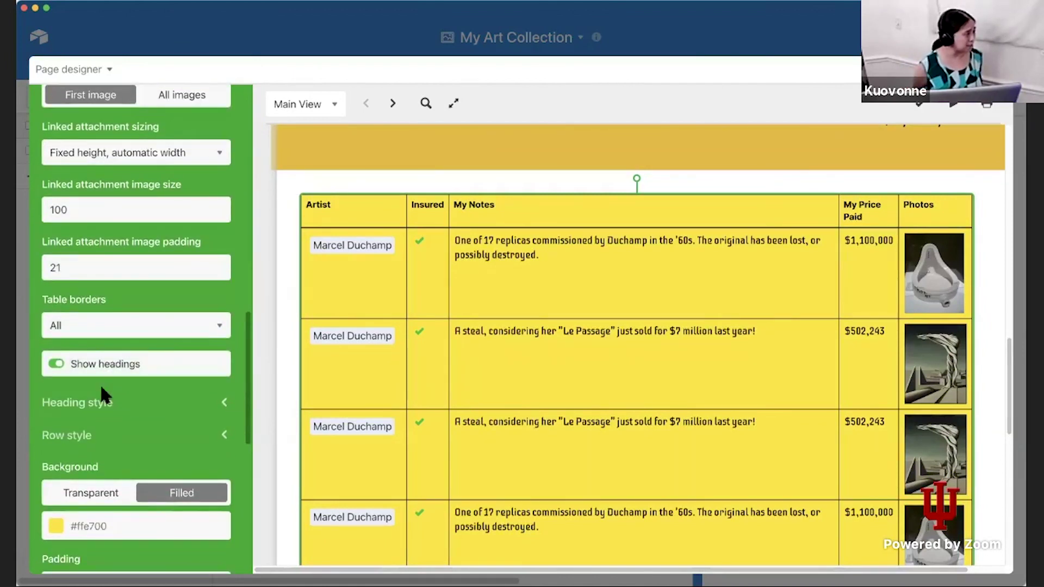
scroll(116, 370, "up", 1)
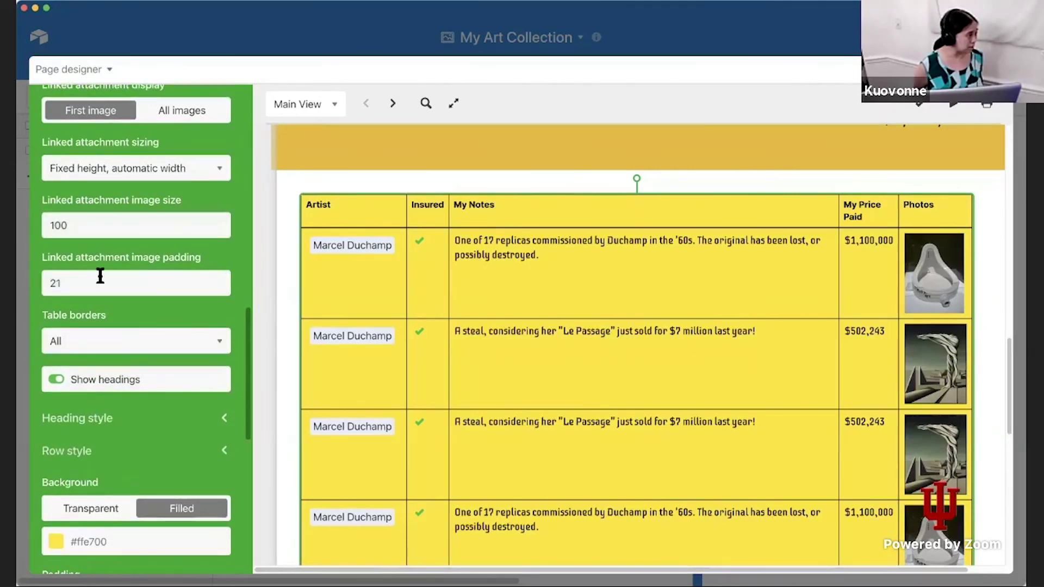
Raise the Prints table's linked attachment image padding in stages up to 500.
left_click(217, 279)
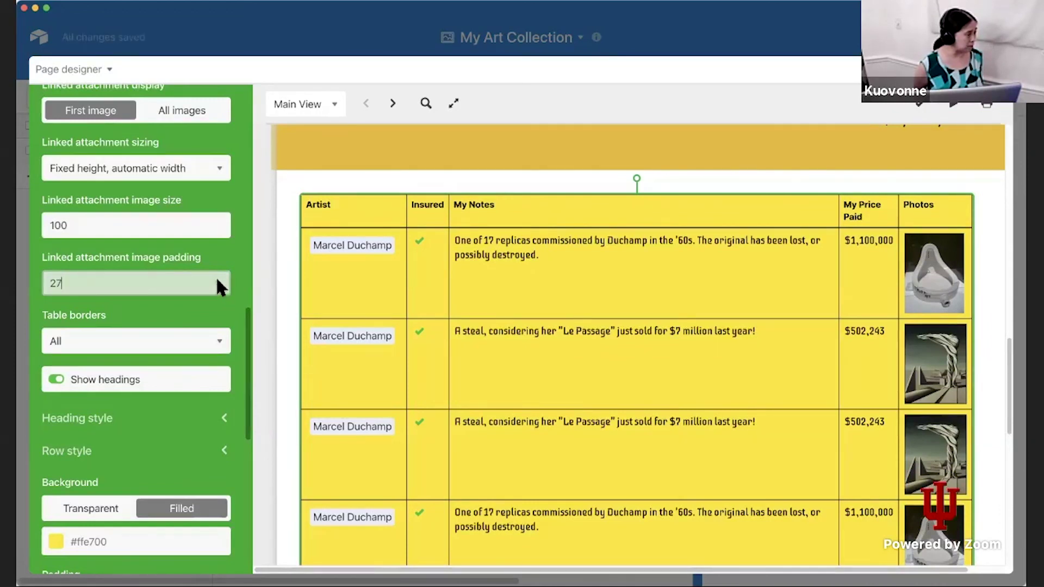
left_click(217, 277)
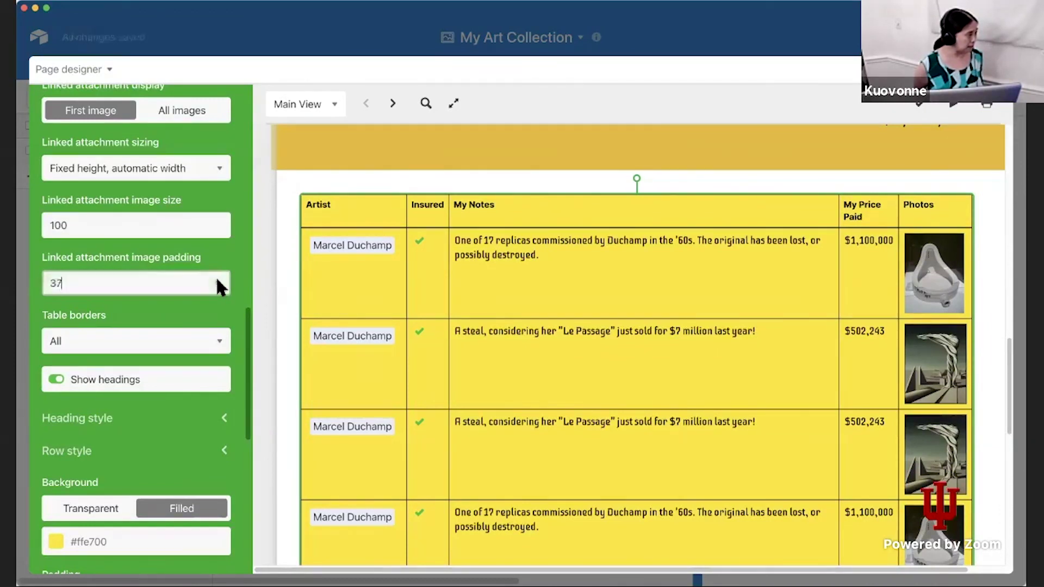
left_click(216, 276)
left_click(217, 276)
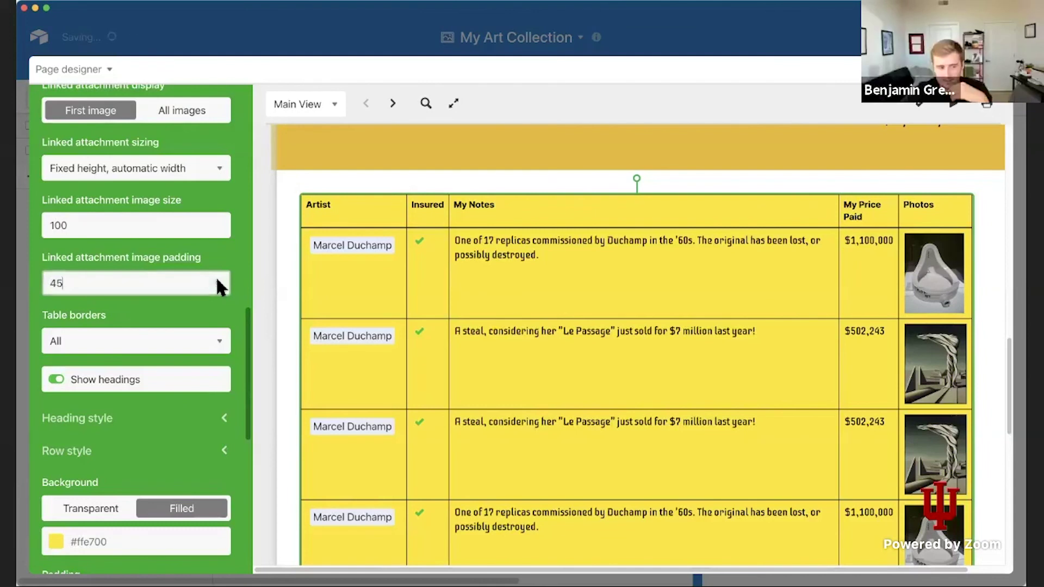
double_click(141, 281)
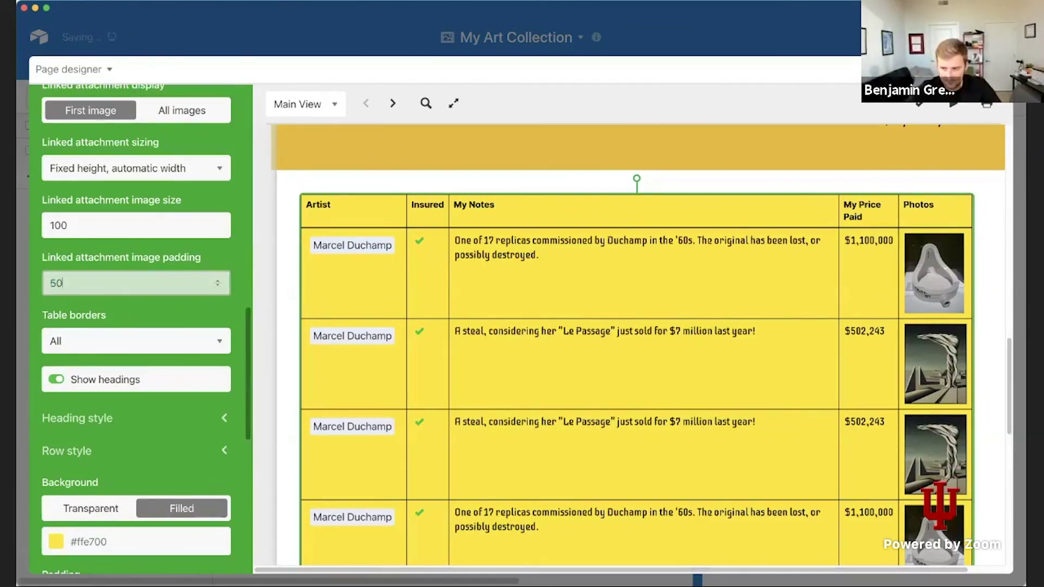
left_click(156, 301)
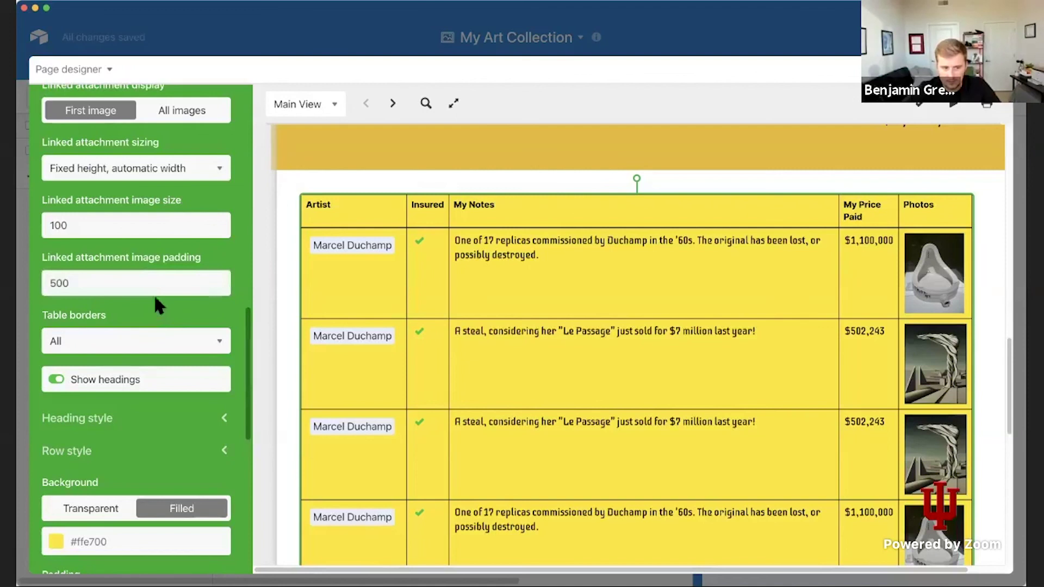
Set the linked attachment image padding to 550 and check the photos down the length of the Prints table.
left_click(143, 280)
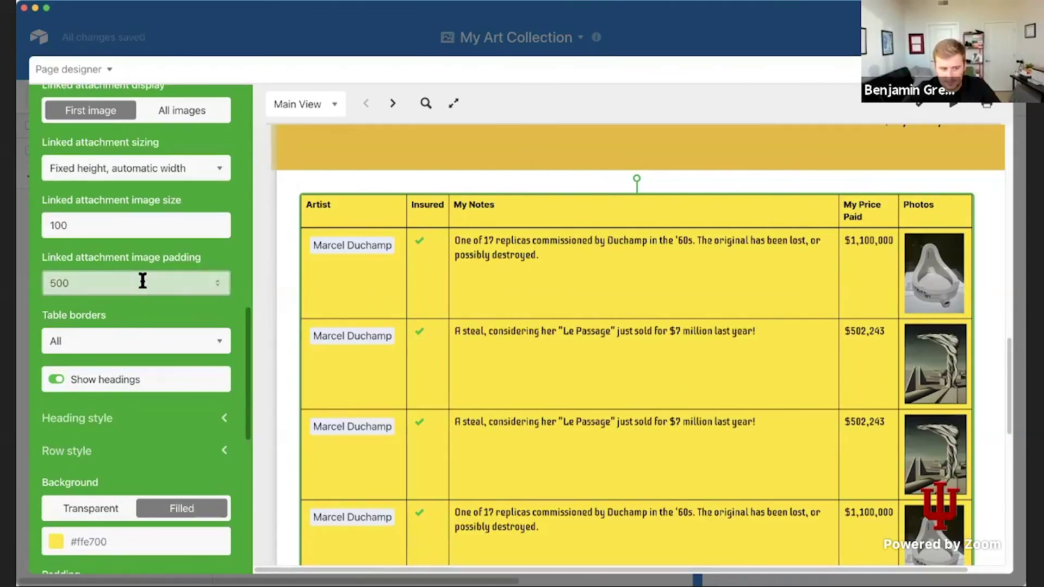
key("BackSpace")
key("BackSpace")
type("5")
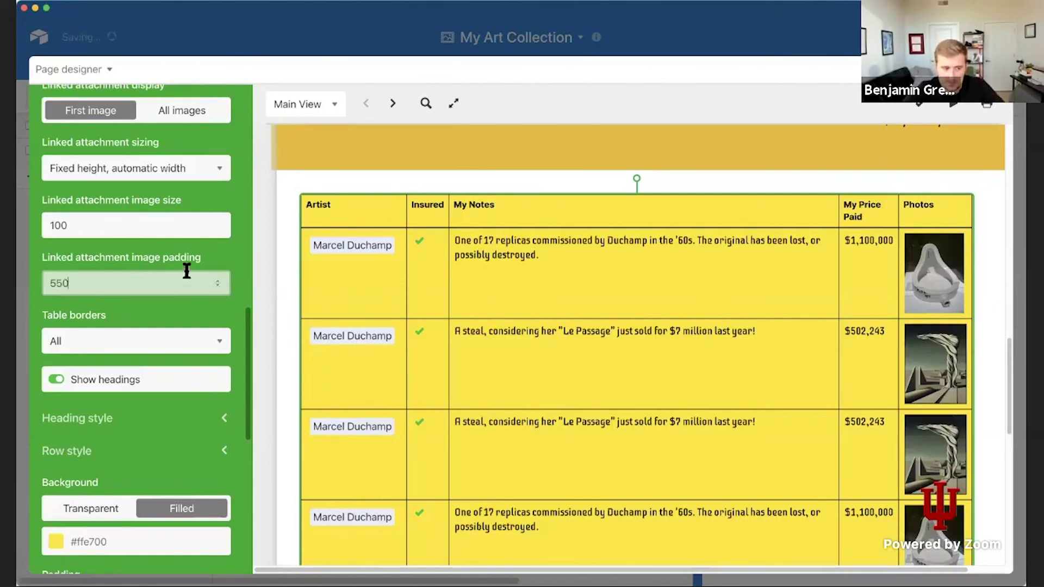
type("0")
left_click(181, 301)
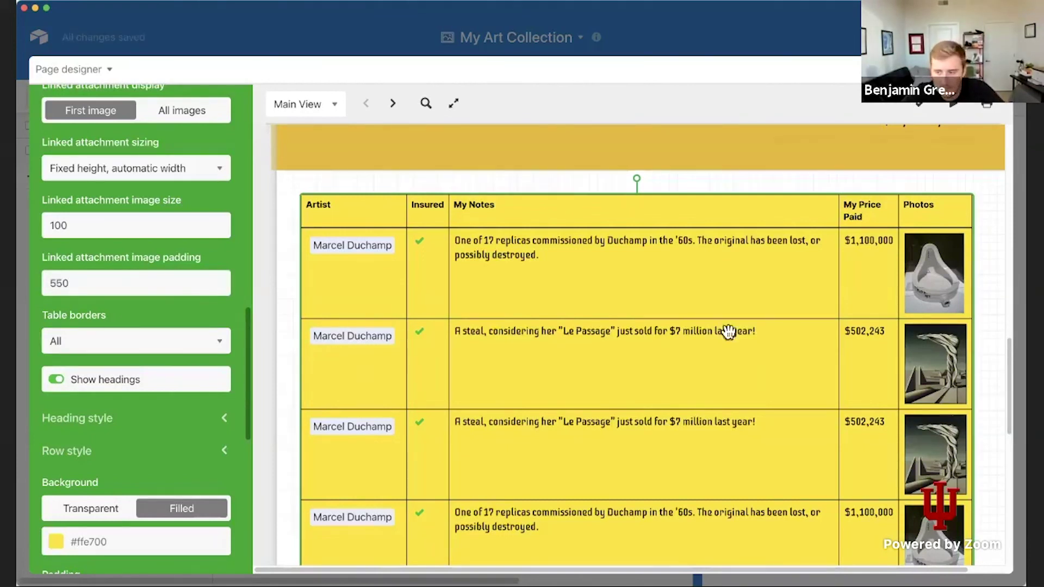
scroll(924, 294, "down", 10)
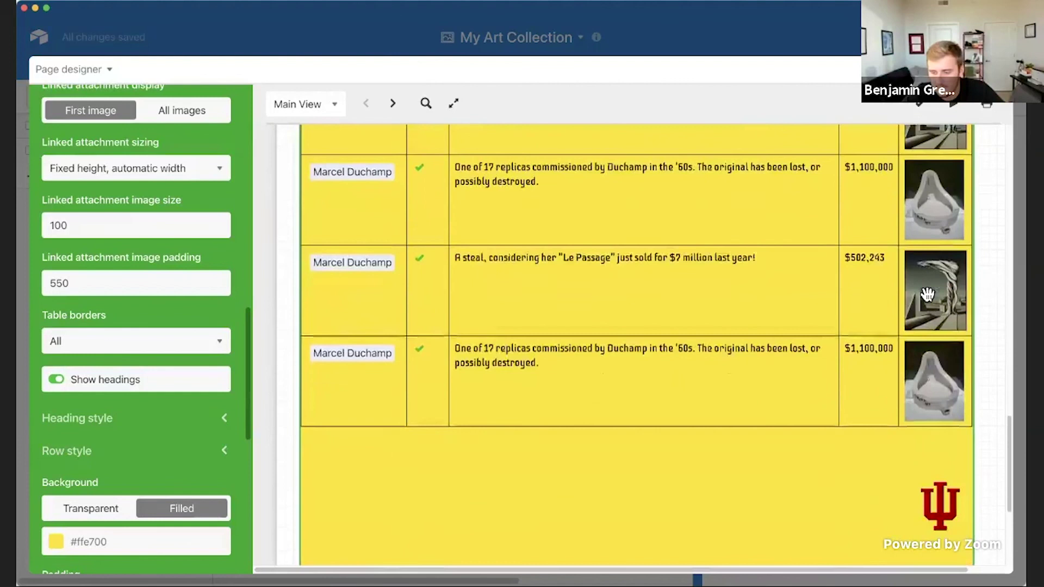
scroll(927, 293, "up", 12)
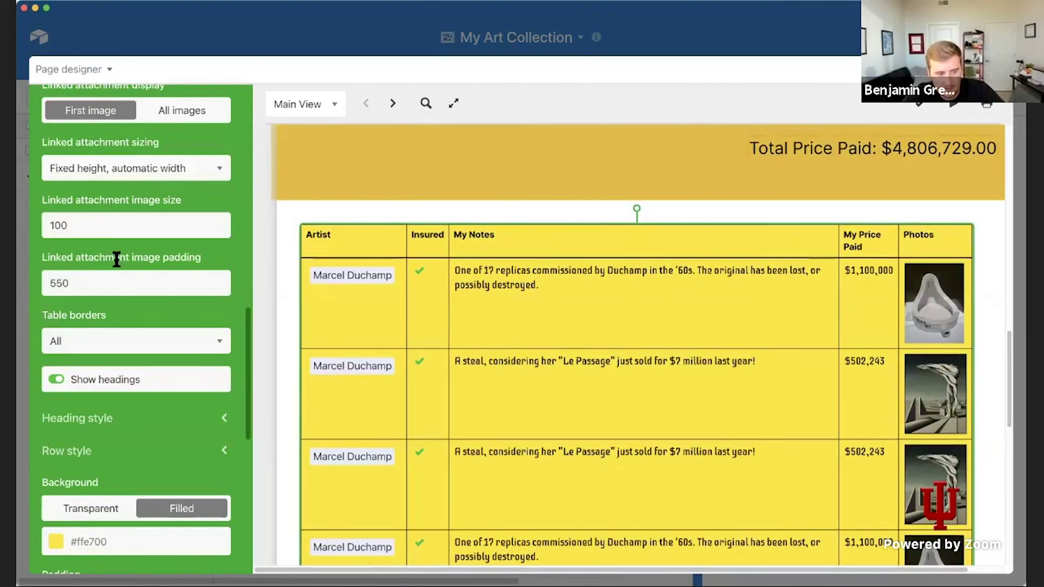
Set the linked attachment image size to 1000 and view the enlarged photos in the Prints table.
scroll(117, 259, "up", 3)
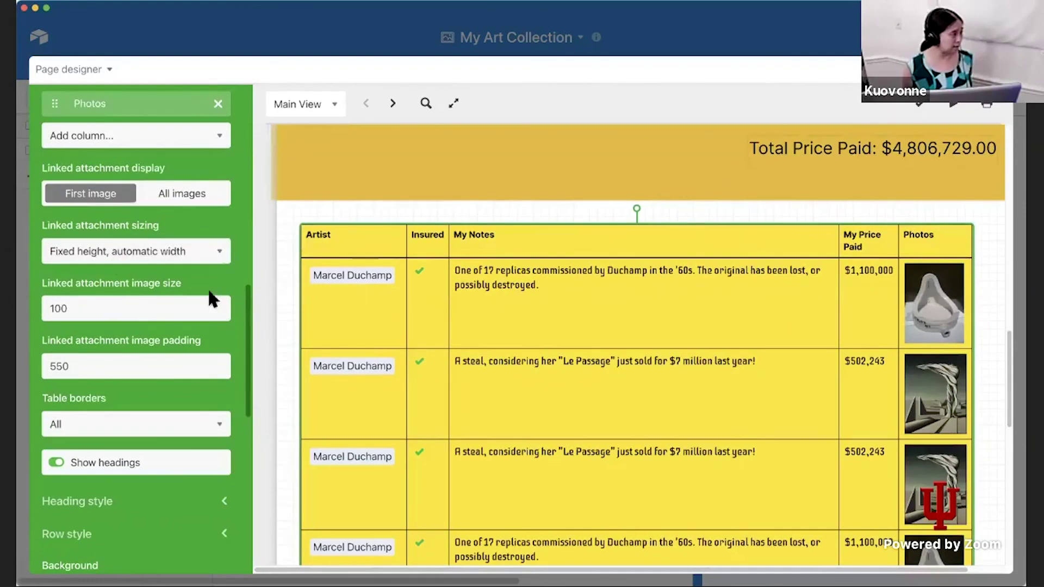
left_click(139, 307)
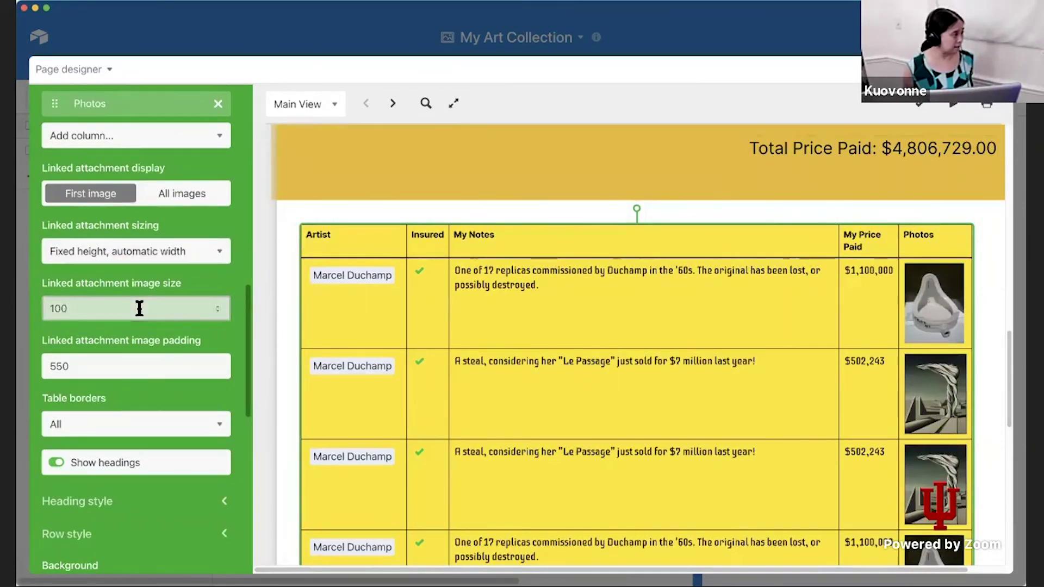
key("BackSpace")
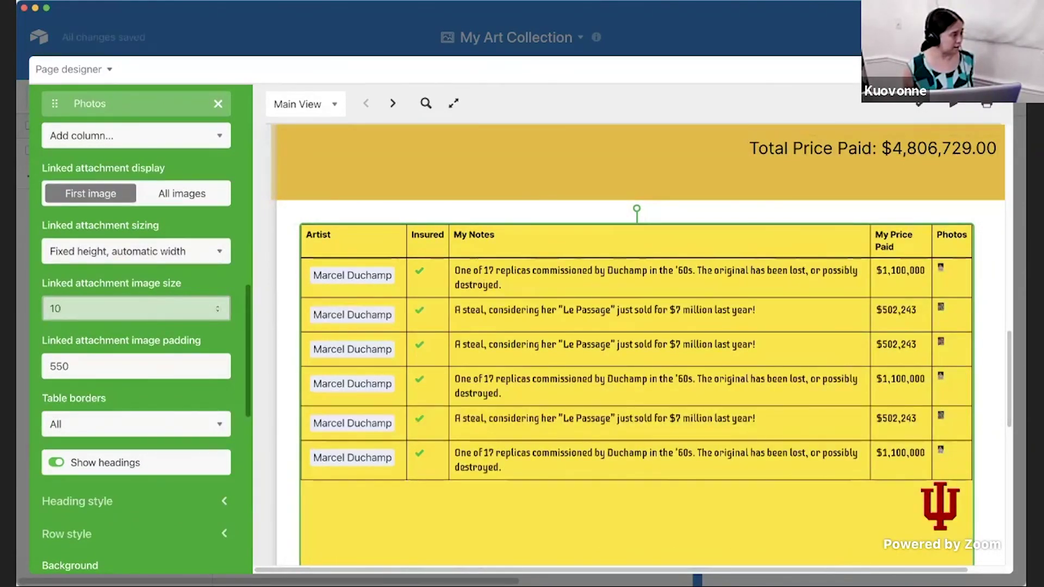
type("00")
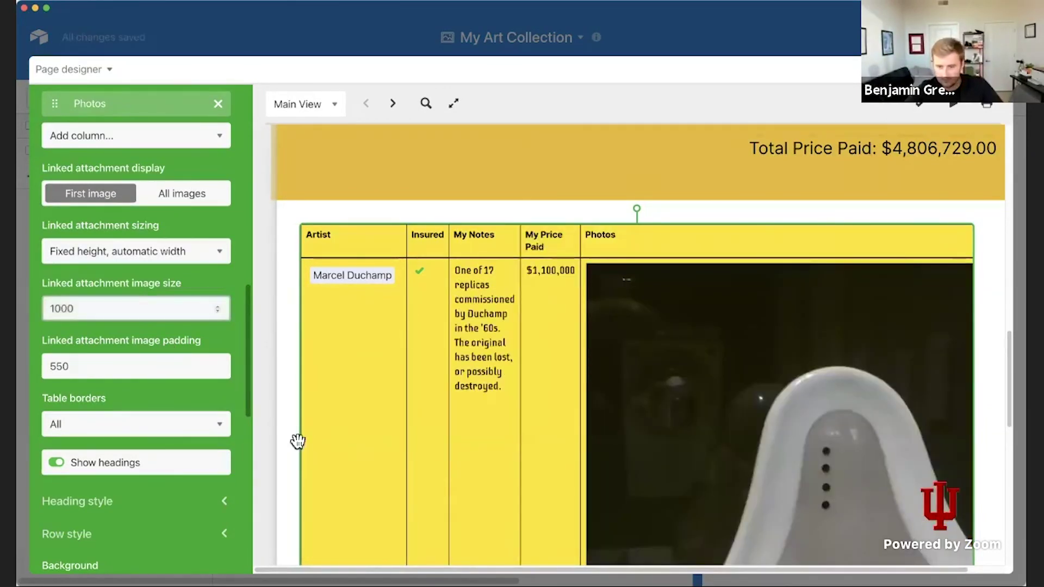
scroll(389, 412, "down", 5)
scroll(390, 414, "down", 8)
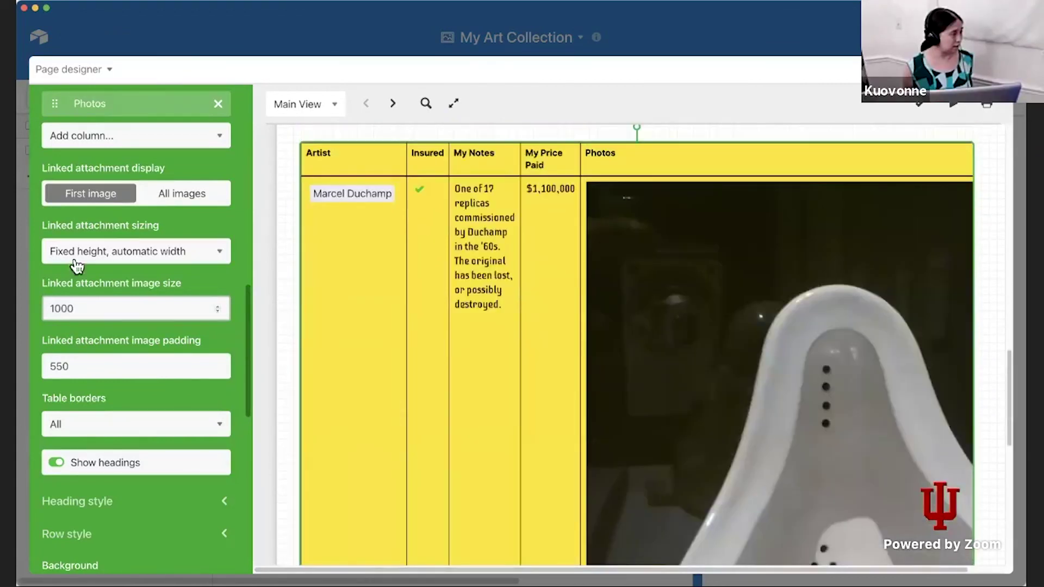
Set the Prints table's linked attachment image size to 200 after trying 1200.
left_click(93, 308)
key("BackSpace")
key("BackSpace")
key("BackSpace")
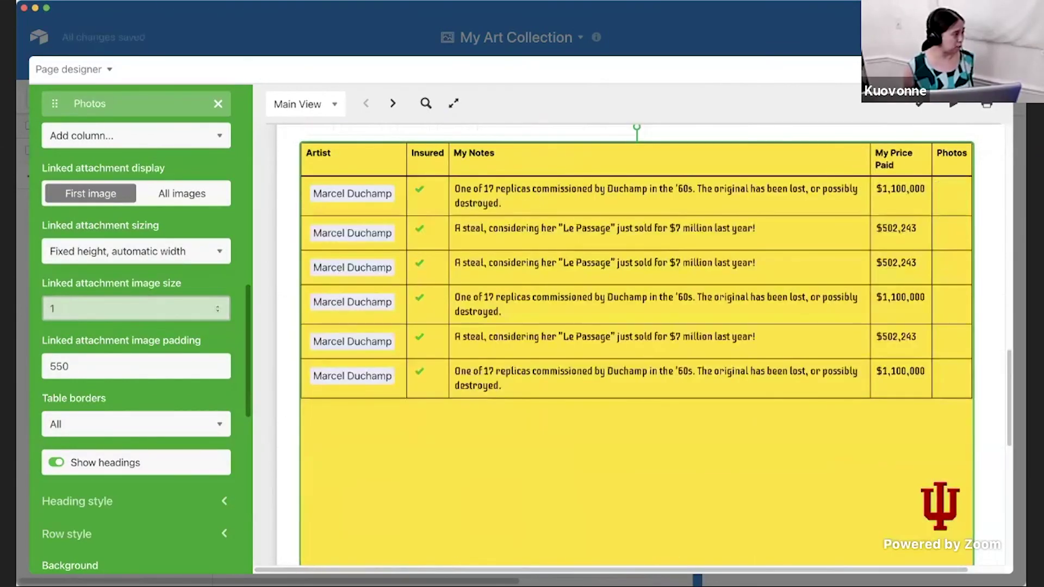
type("20")
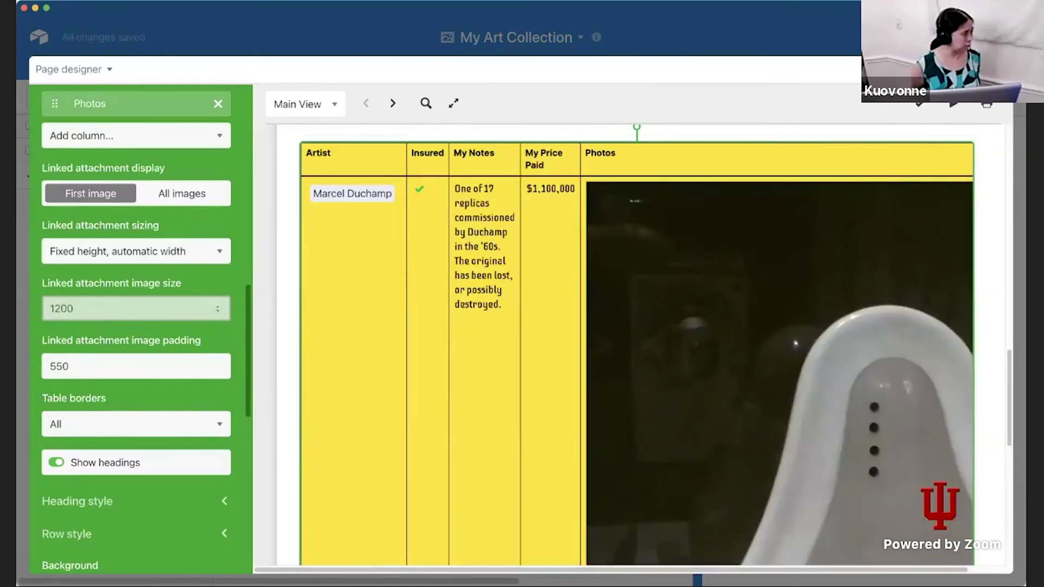
key("BackSpace")
type("2")
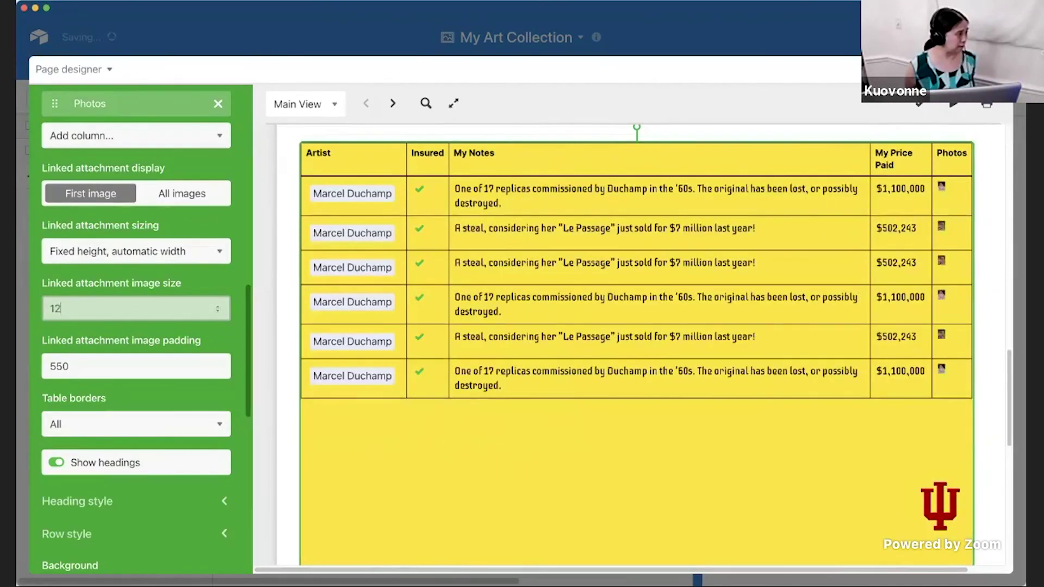
key("BackSpace")
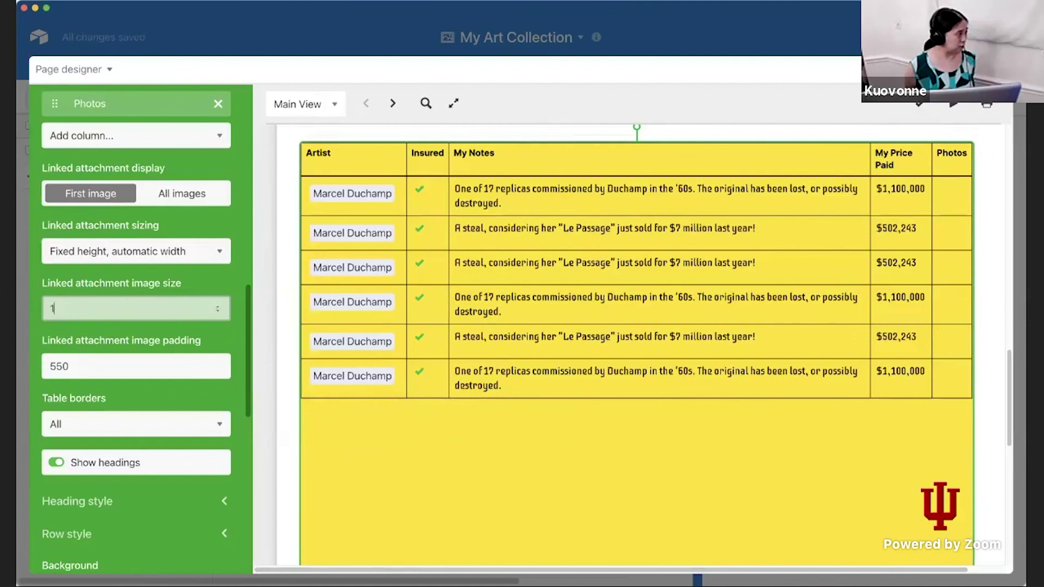
type("200")
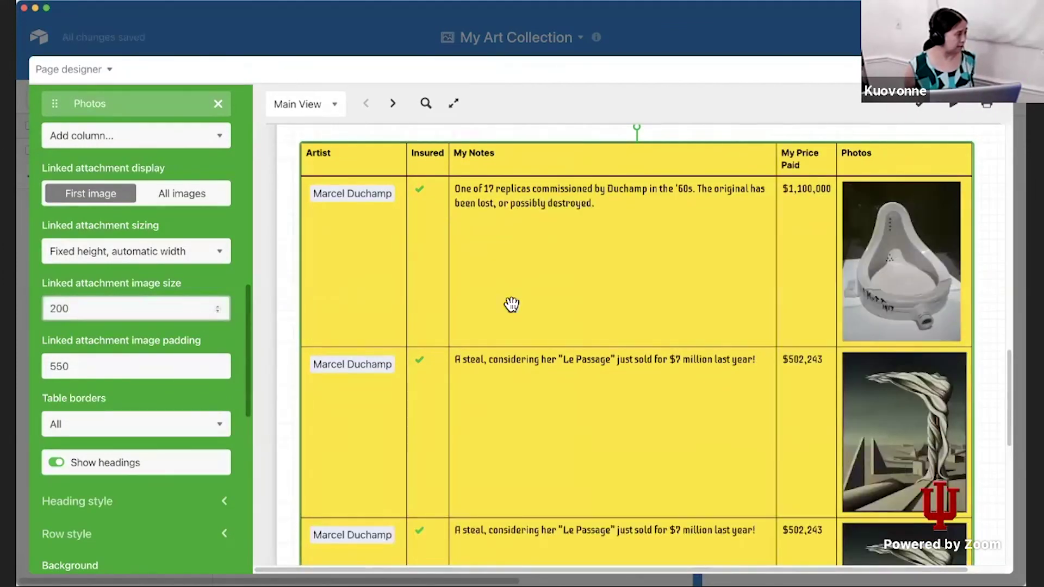
scroll(511, 305, "down", 1)
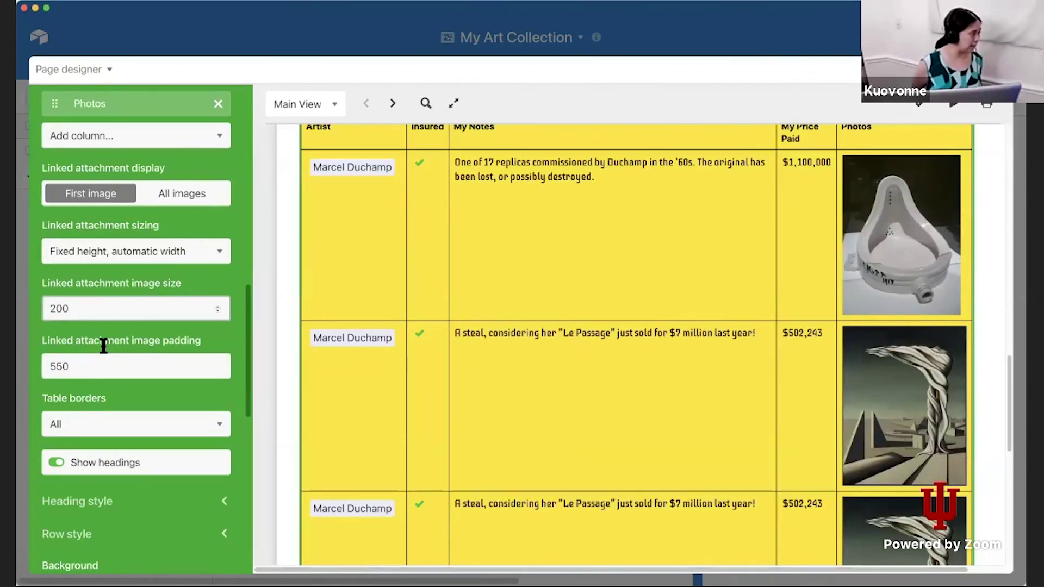
Try Fixed width, automatic height as the linked attachment sizing, and switch it to Square thumbnails.
scroll(128, 342, "up", 3)
left_click(113, 309)
left_click(113, 329)
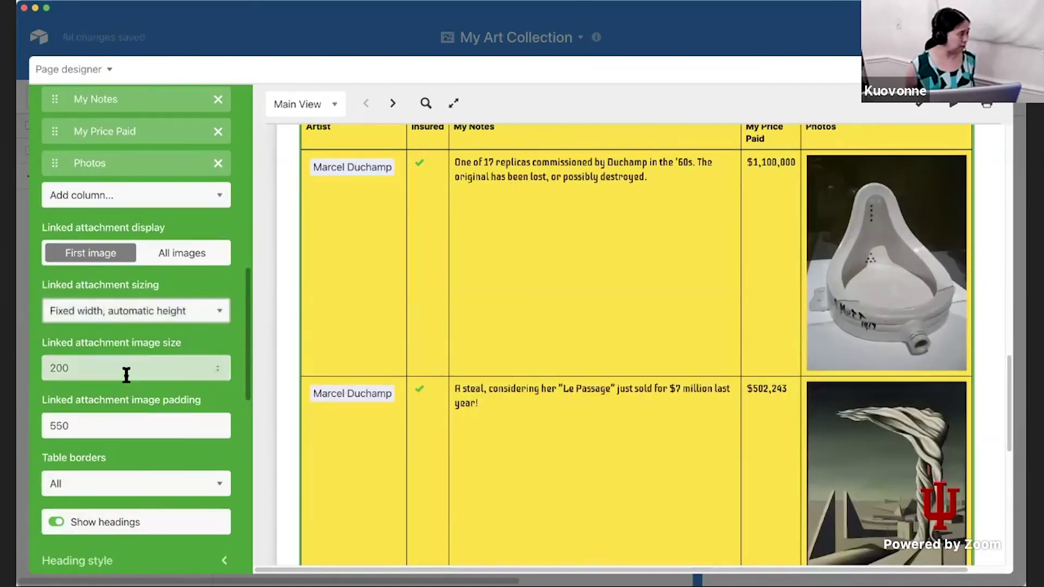
left_click(118, 310)
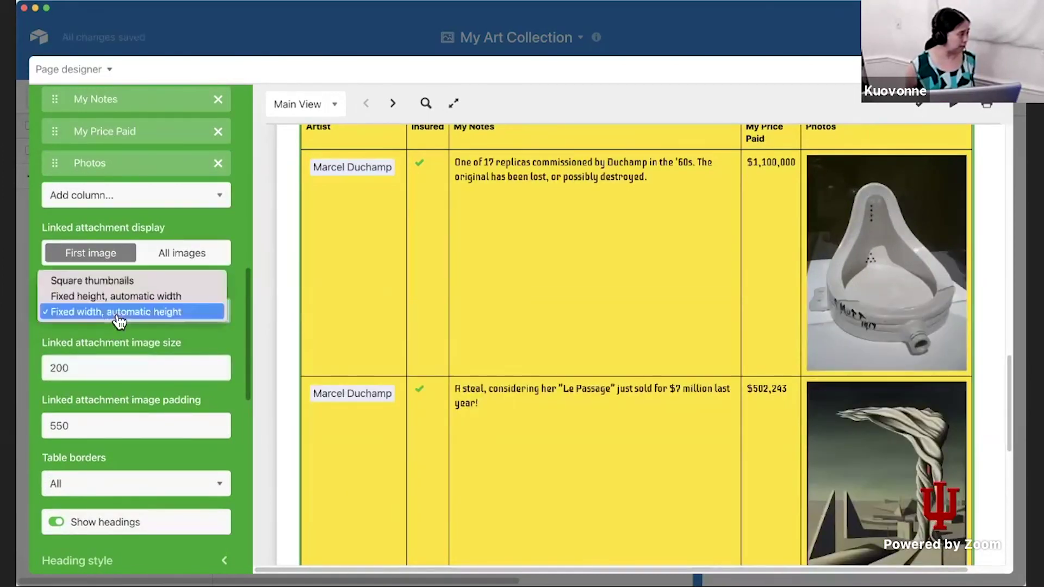
left_click(123, 282)
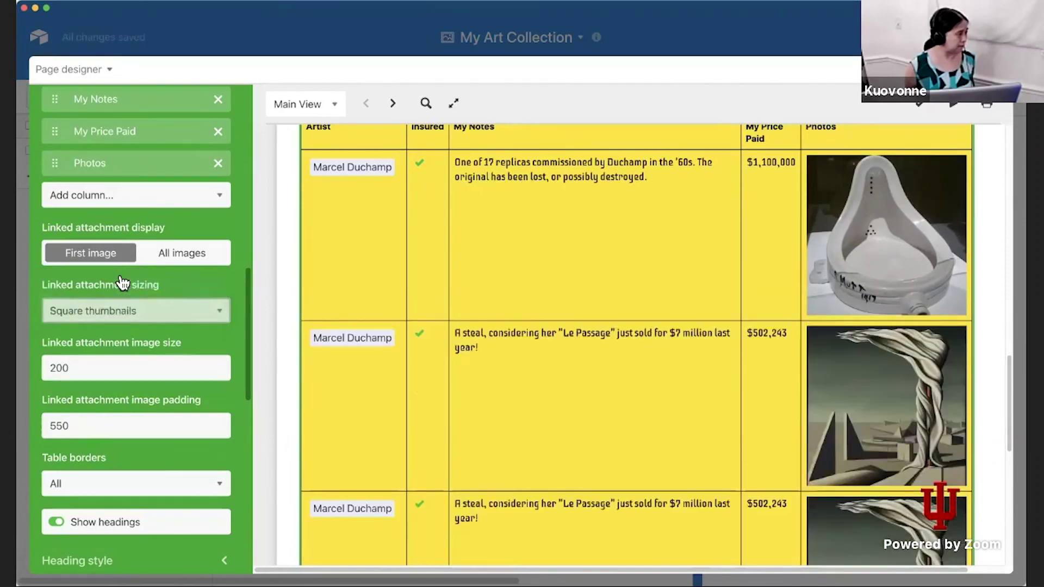
Set the Prints table's linked attachment sizing to Fixed height, automatic width.
left_click(147, 314)
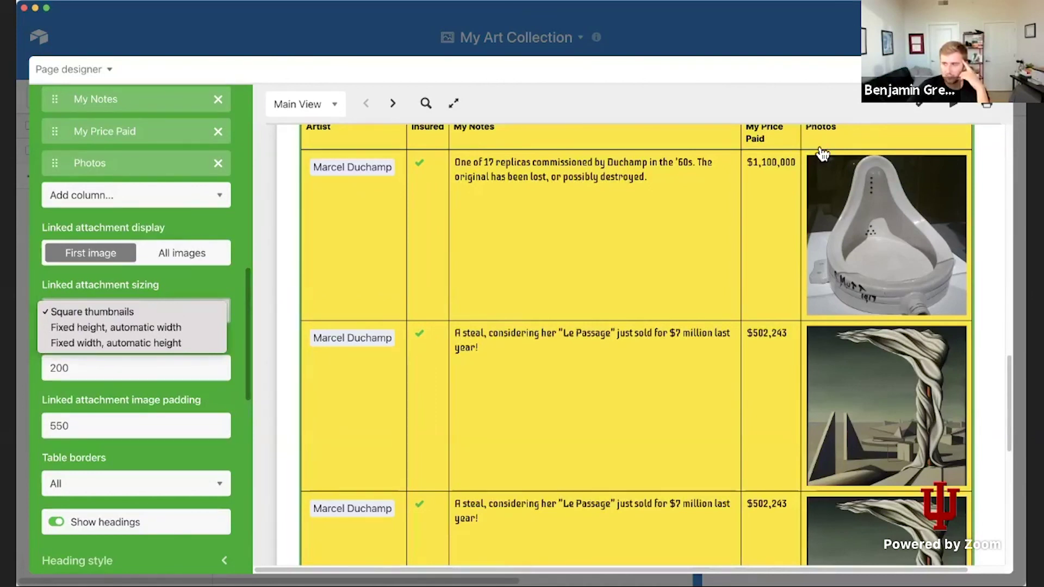
left_click(108, 327)
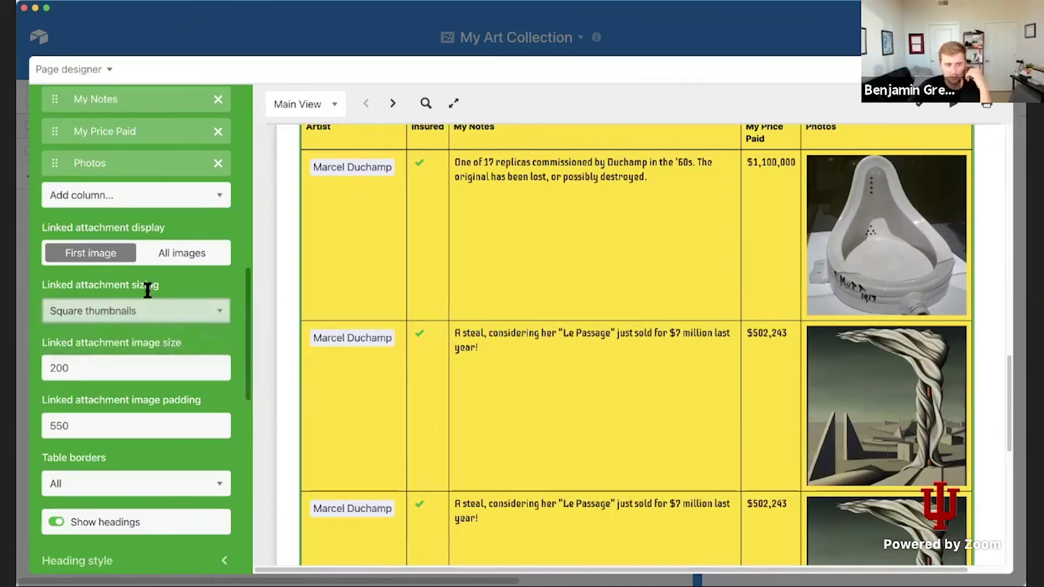
Try the List and Inline modes on the Prints field and return it to Table mode.
scroll(146, 289, "up", 8)
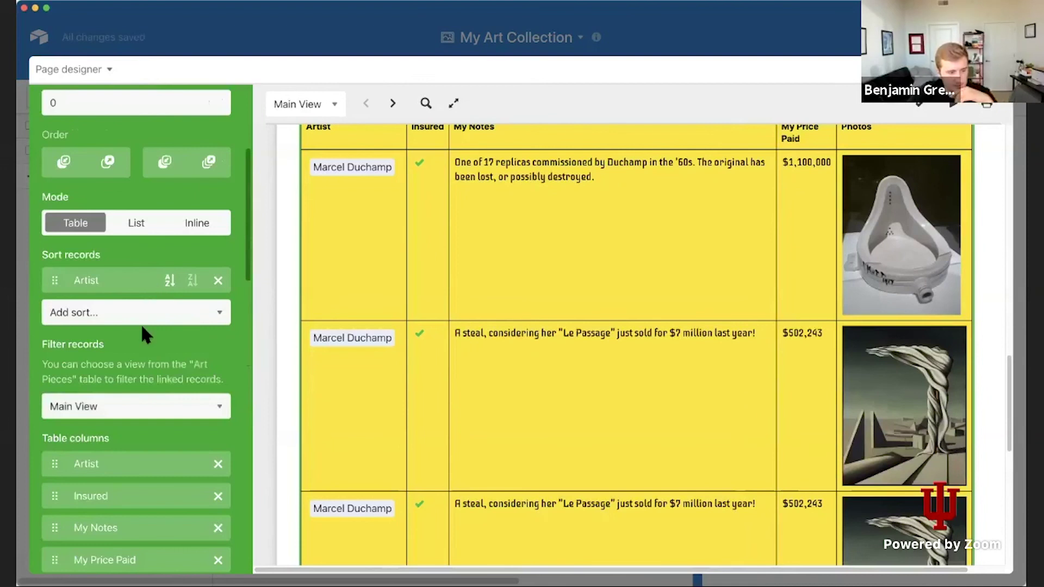
scroll(138, 309, "up", 3)
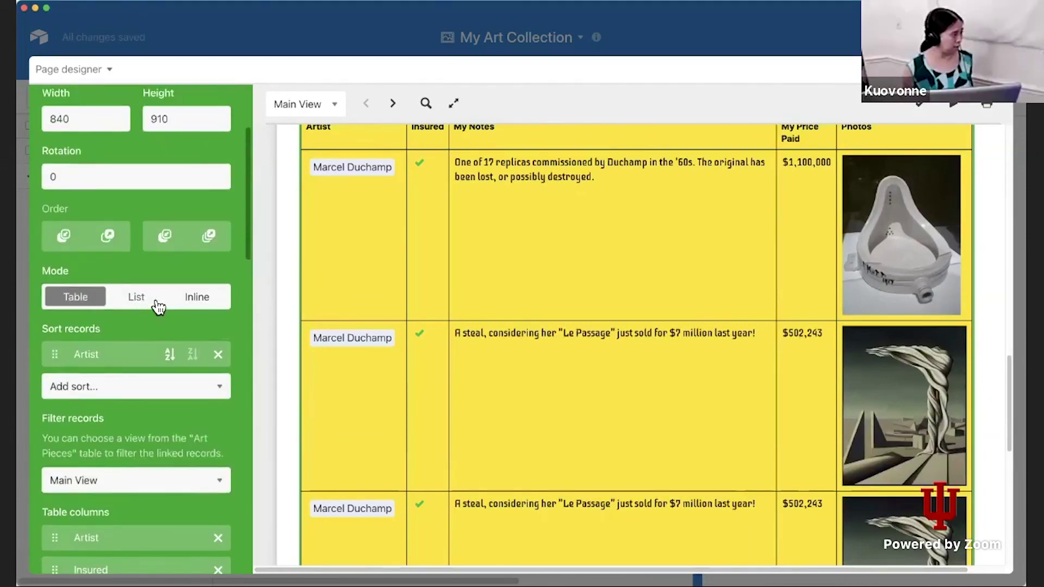
left_click(136, 298)
left_click(199, 298)
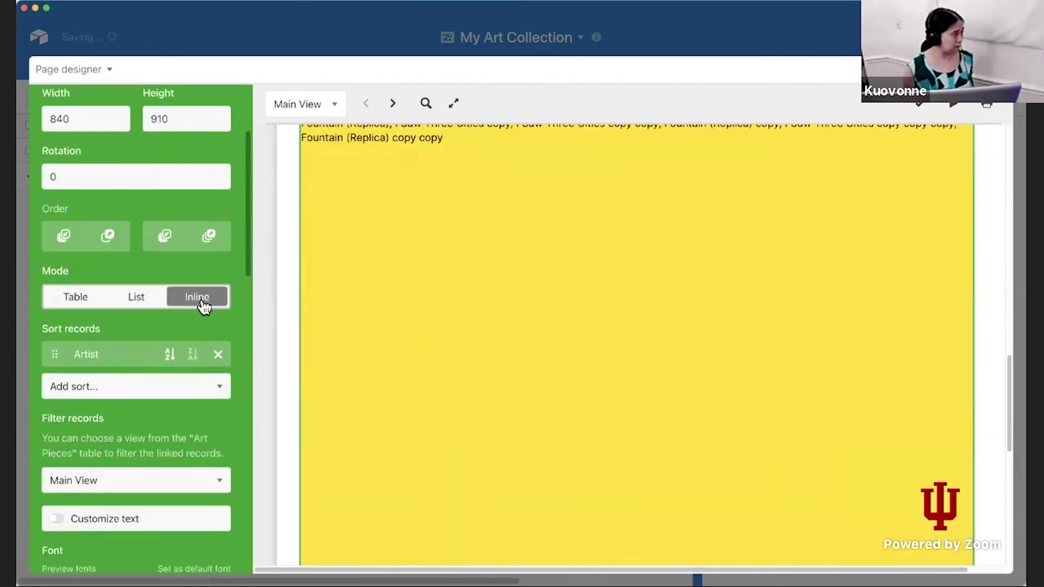
scroll(202, 301, "up", 3)
scroll(384, 282, "up", 4)
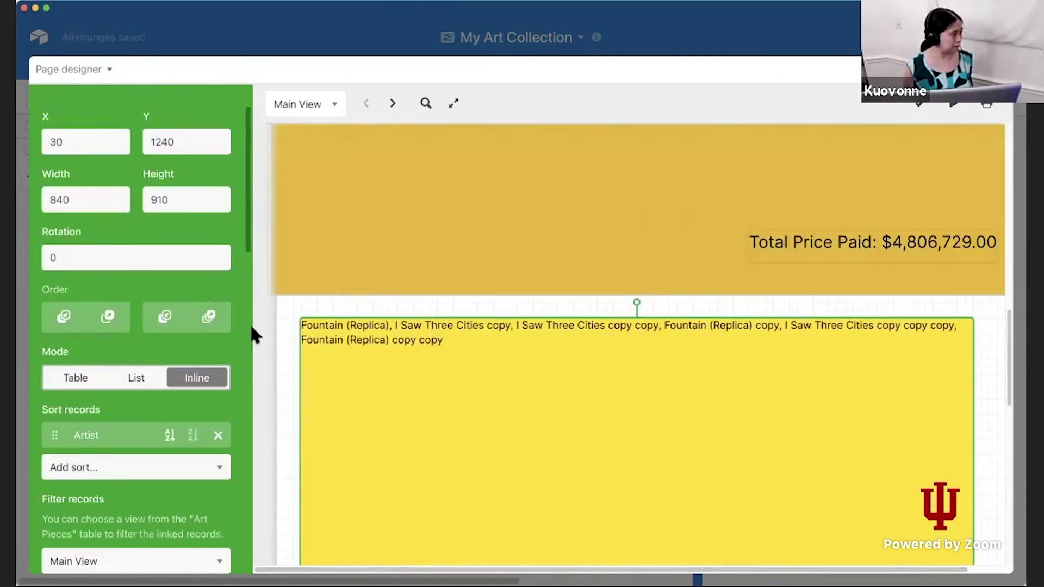
left_click(144, 380)
left_click(79, 379)
scroll(153, 348, "up", 1)
scroll(155, 333, "up", 2)
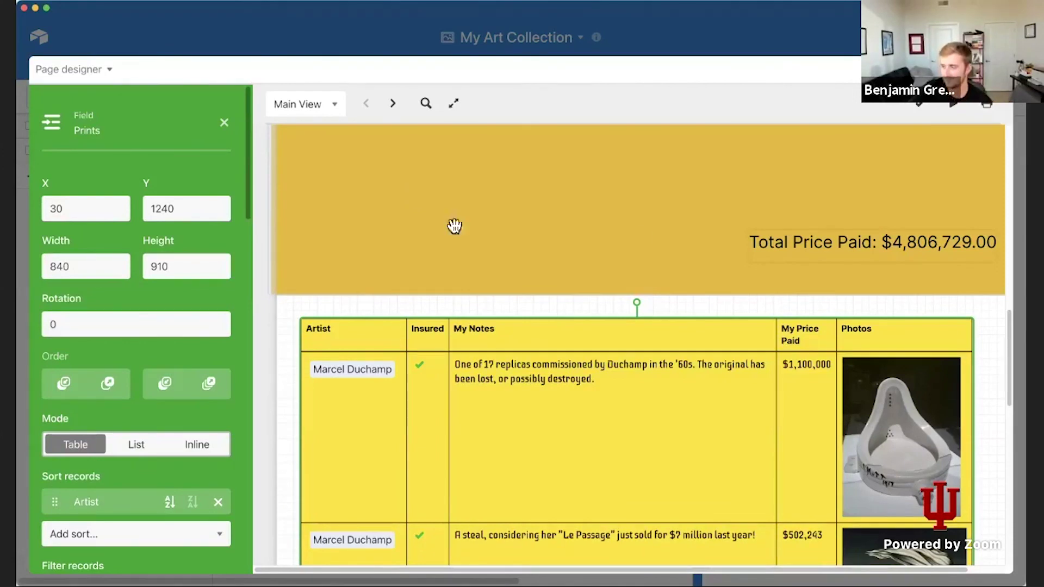
Enlarge the Prints field on the lower page to about 860 wide and 1150 high.
scroll(626, 294, "down", 1)
scroll(628, 292, "down", 10)
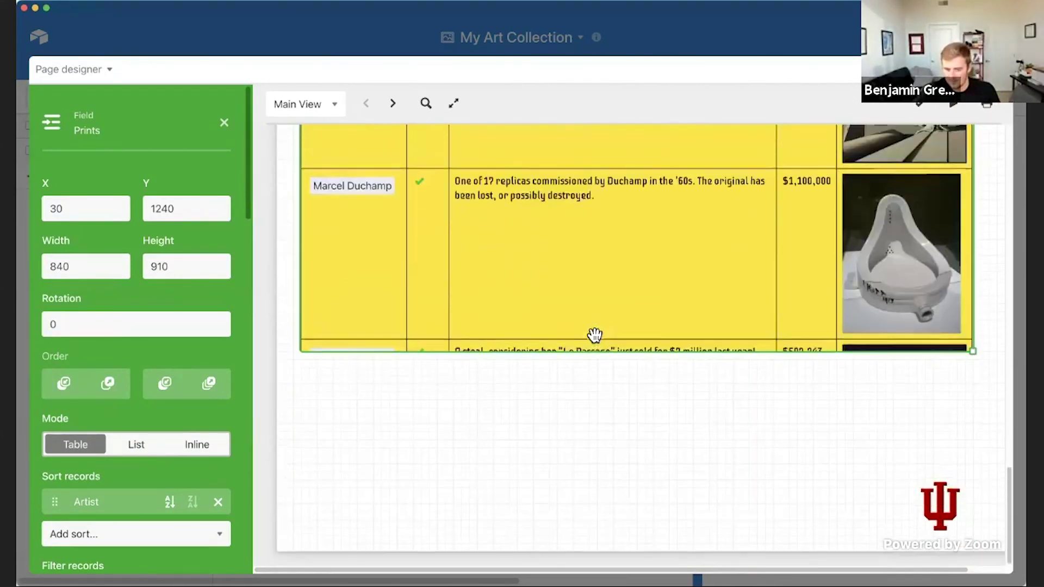
scroll(594, 336, "up", 4)
left_click_drag(972, 485, 992, 565)
scroll(992, 566, "down", 4)
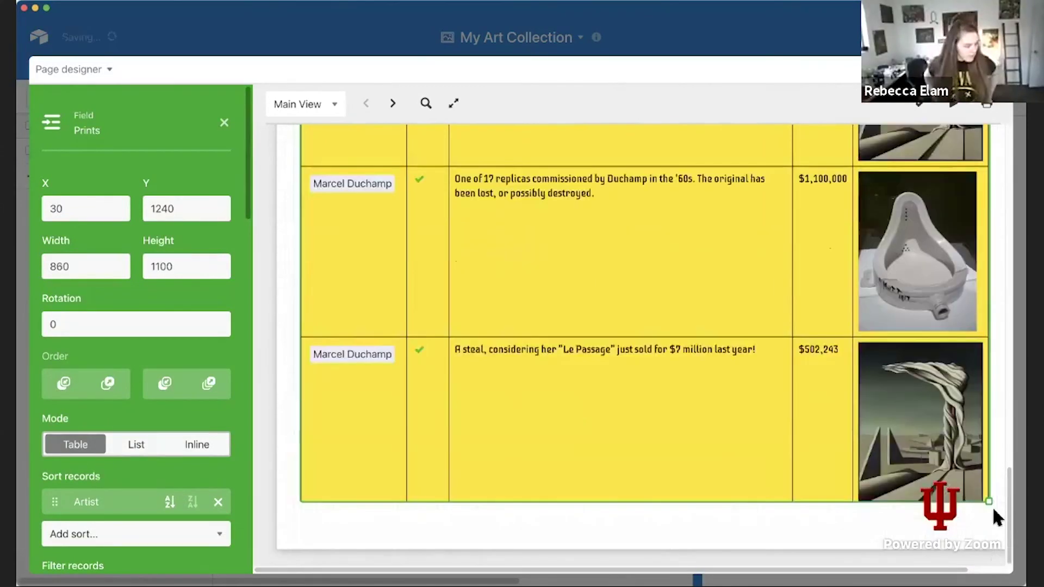
left_click_drag(992, 503, 990, 547)
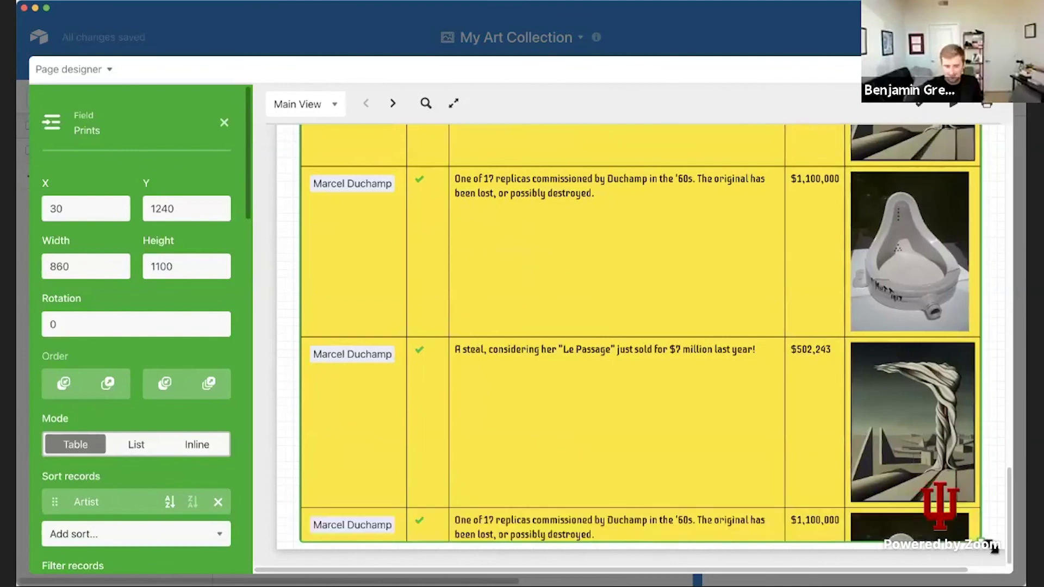
Review the Prints field's settings and the page's print options, and close them without printing.
scroll(155, 424, "down", 5)
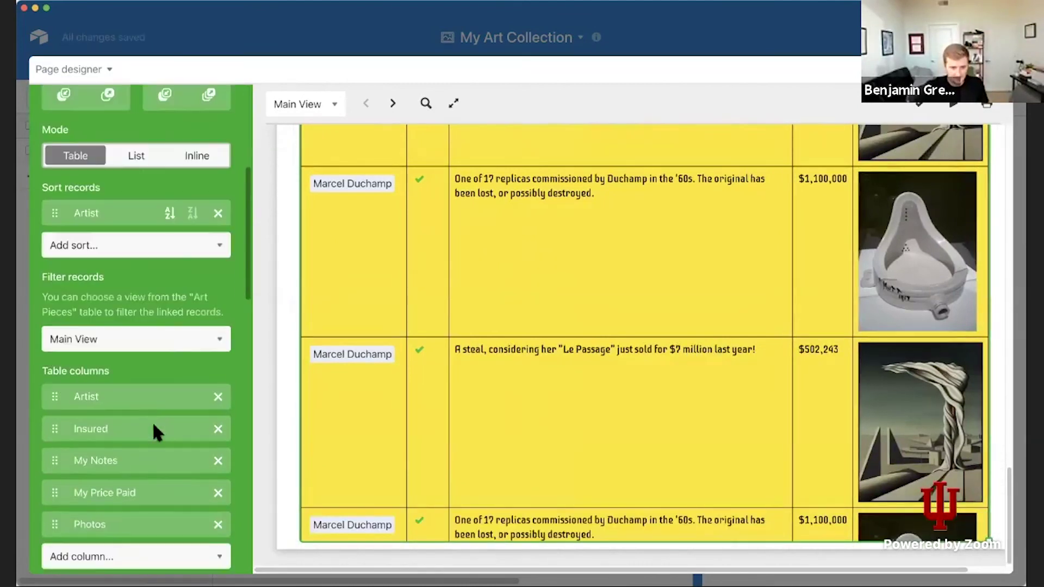
scroll(158, 119, "up", 5)
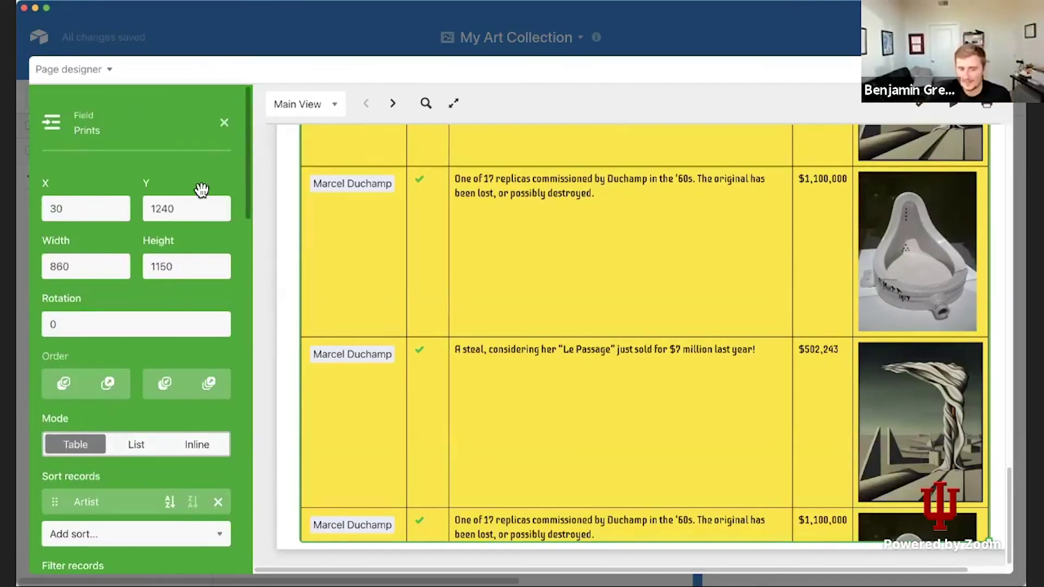
scroll(83, 301, "down", 1)
scroll(86, 308, "down", 7)
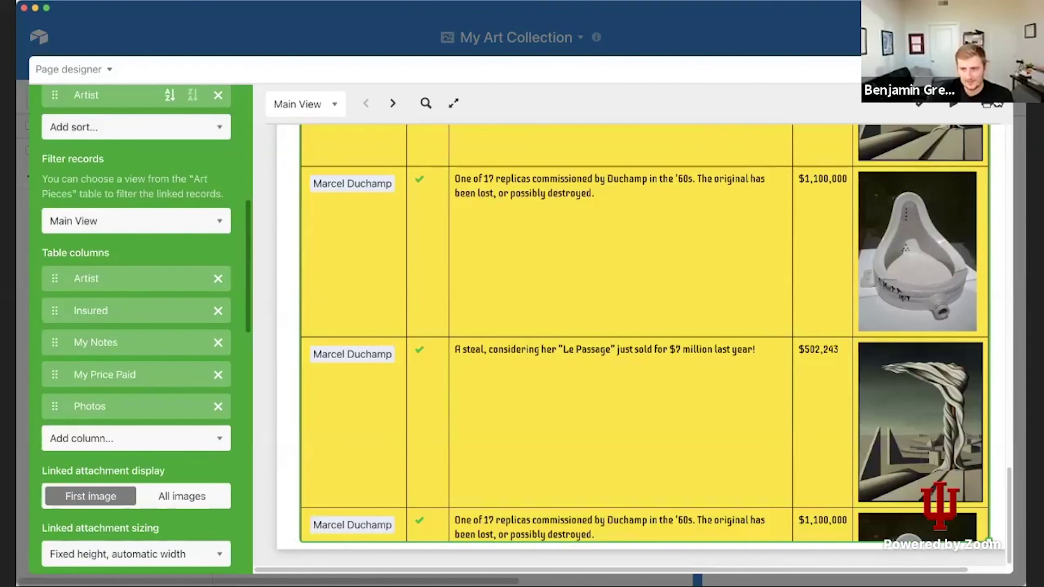
left_click(992, 111)
scroll(528, 228, "down", 2)
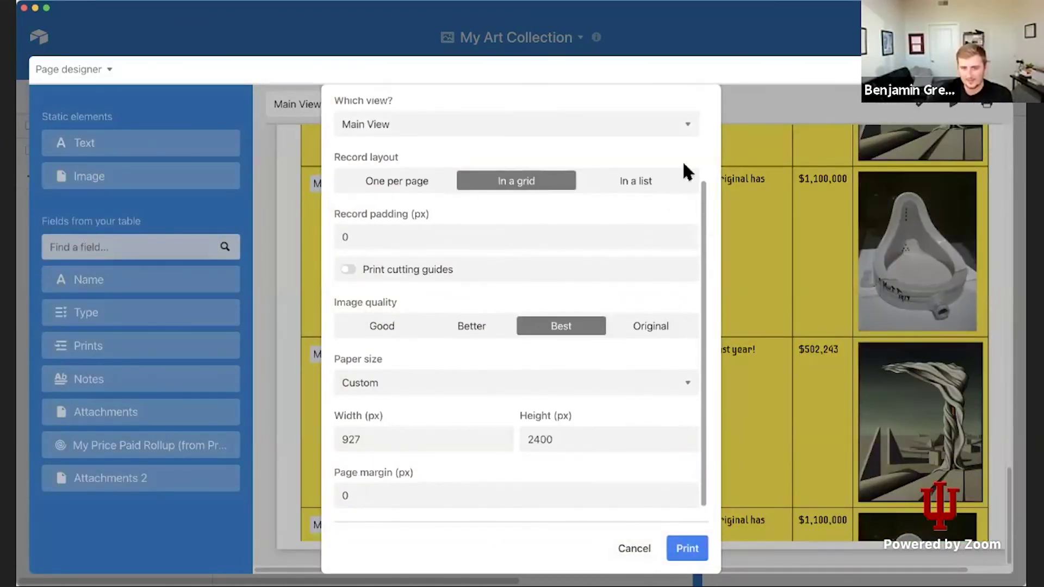
left_click(635, 549)
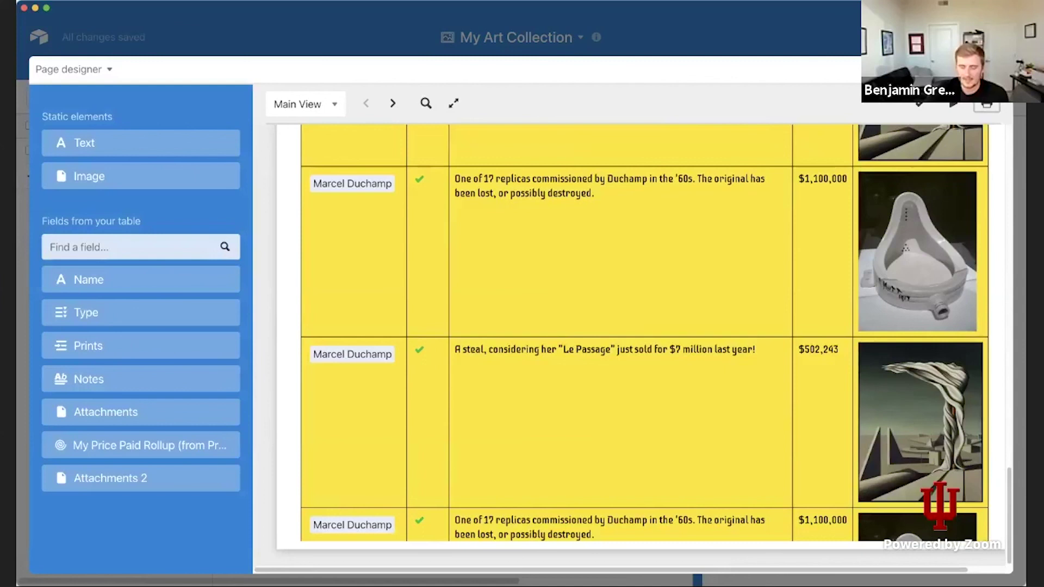
Leave the full-size page editor and look over the whole Marcel Duchamp page in the dashboard preview.
left_click(998, 70)
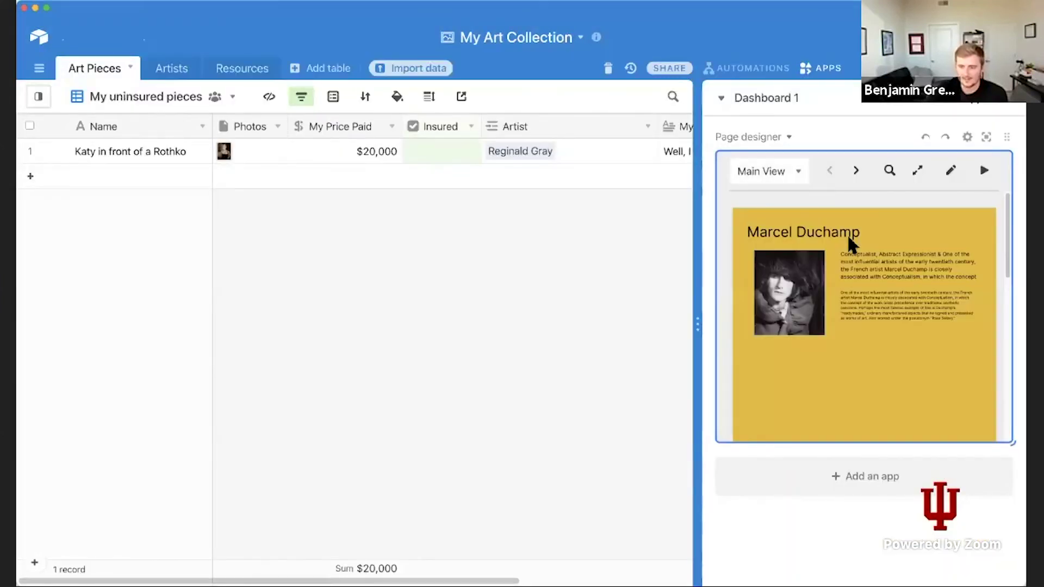
scroll(856, 303, "down", 4)
scroll(856, 303, "down", 5)
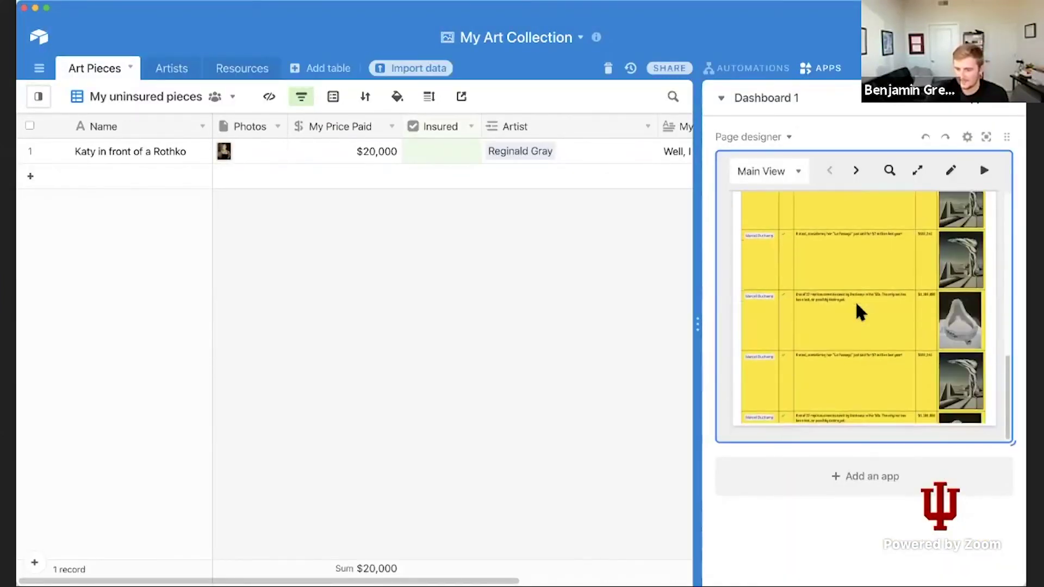
scroll(856, 302, "up", 4)
scroll(860, 300, "up", 3)
scroll(860, 300, "up", 2)
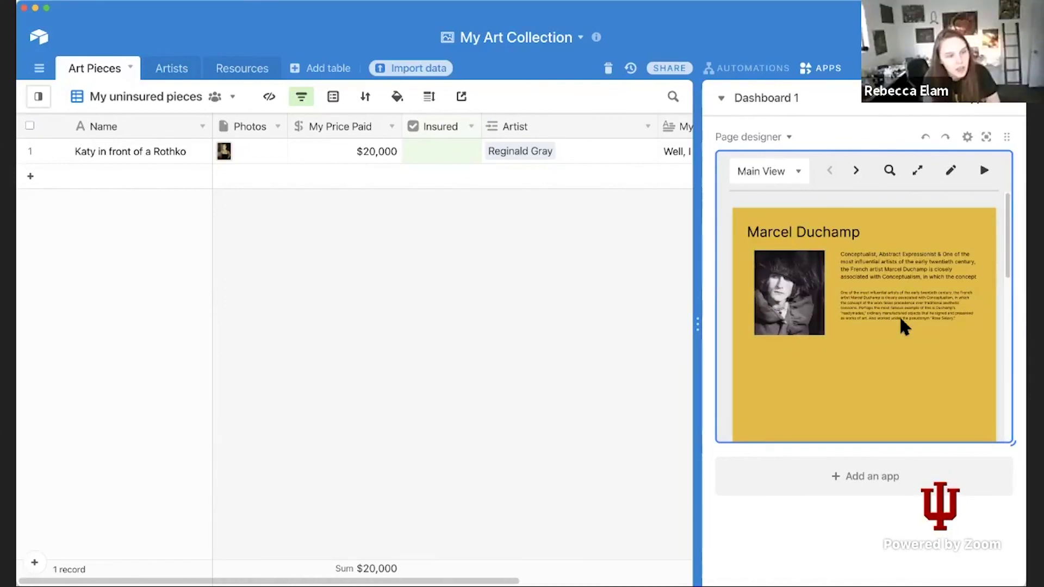
Browse back and forth through the artist records in the page preview, finishing on Reginald Gray.
scroll(899, 315, "down", 1)
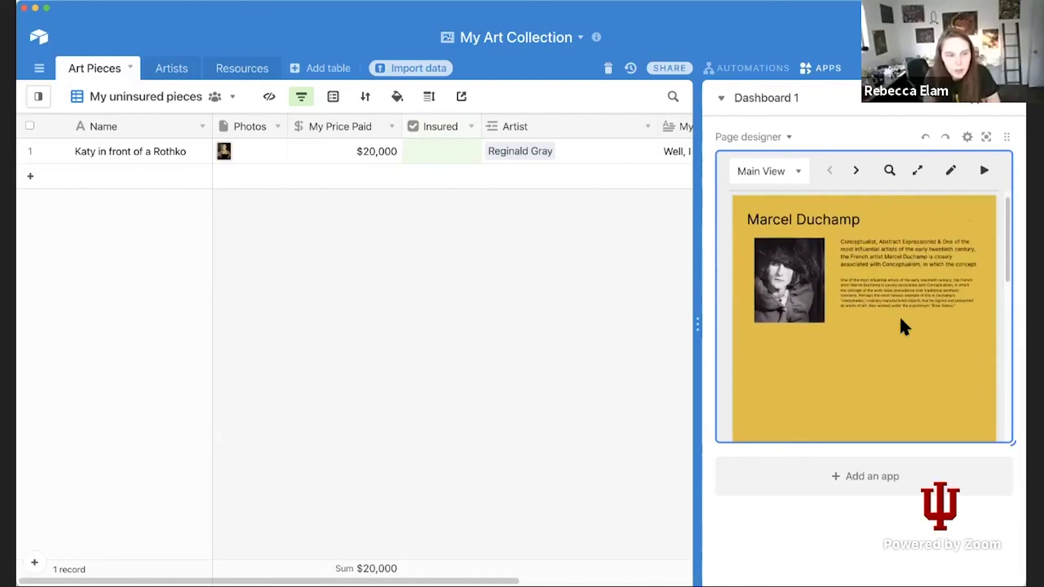
left_click(854, 173)
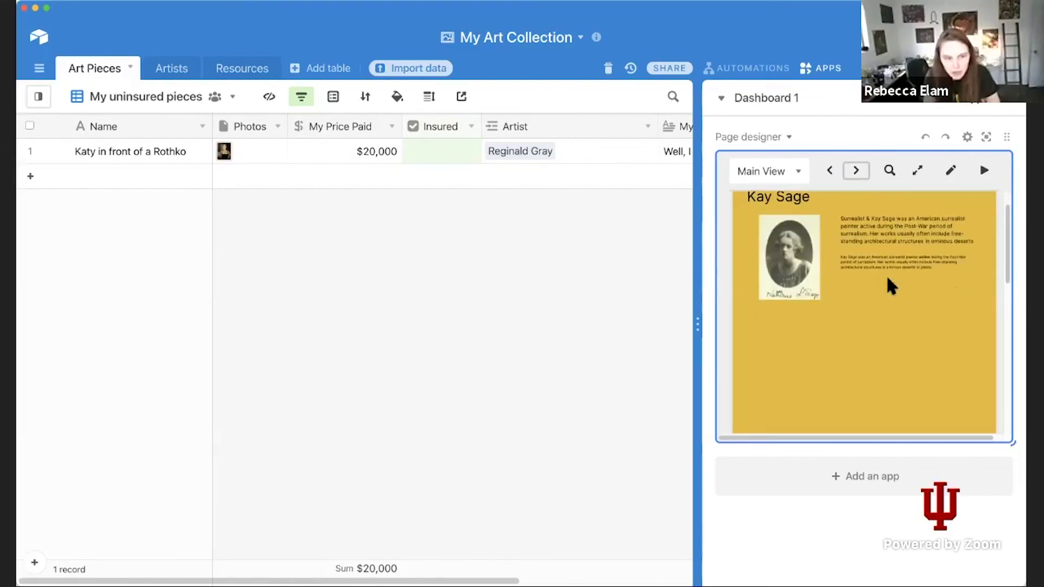
left_click(854, 171)
scroll(854, 237, "up", 1)
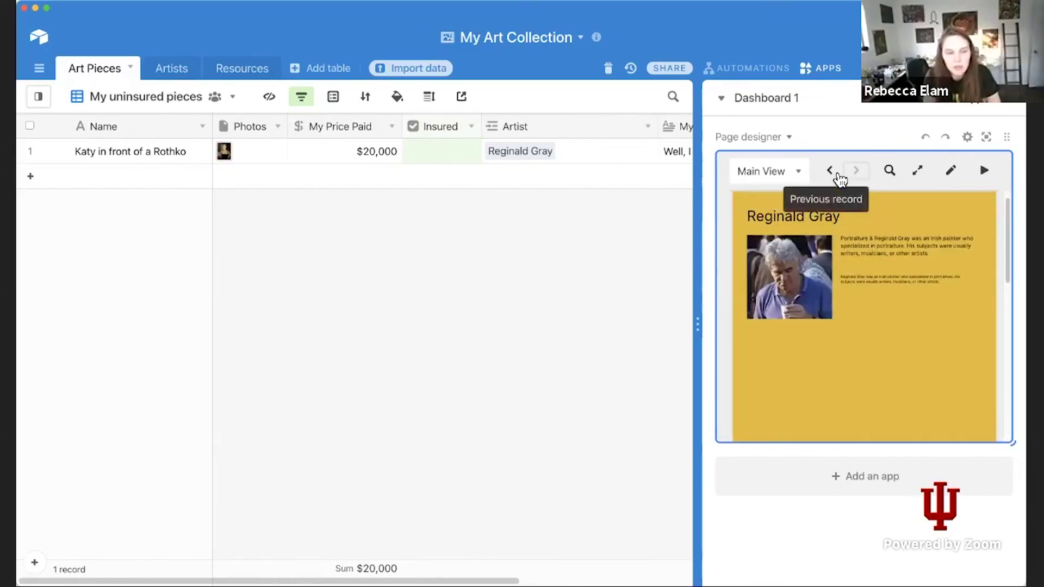
left_click(840, 177)
left_click(825, 175)
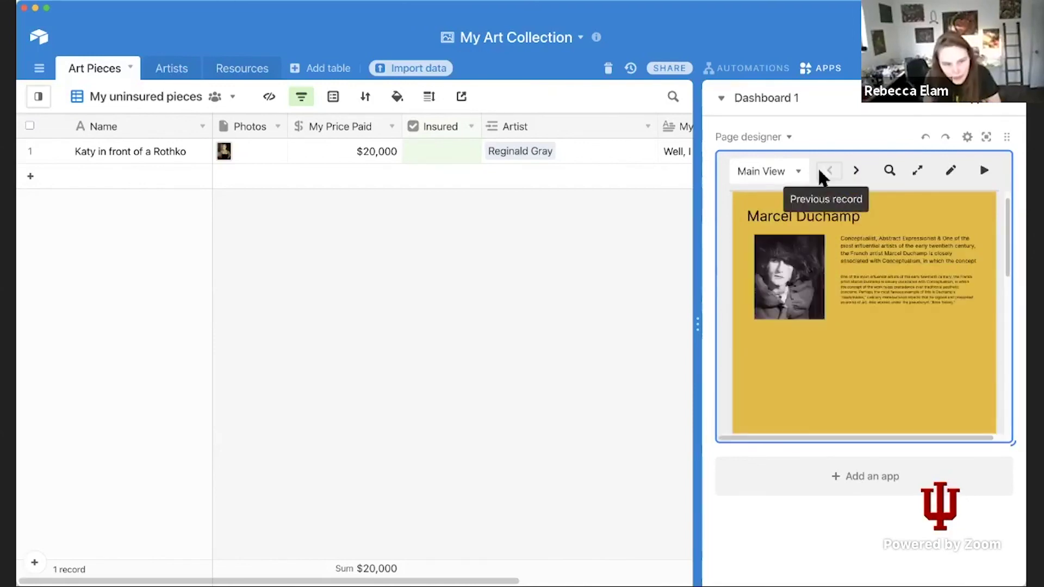
left_click(854, 172)
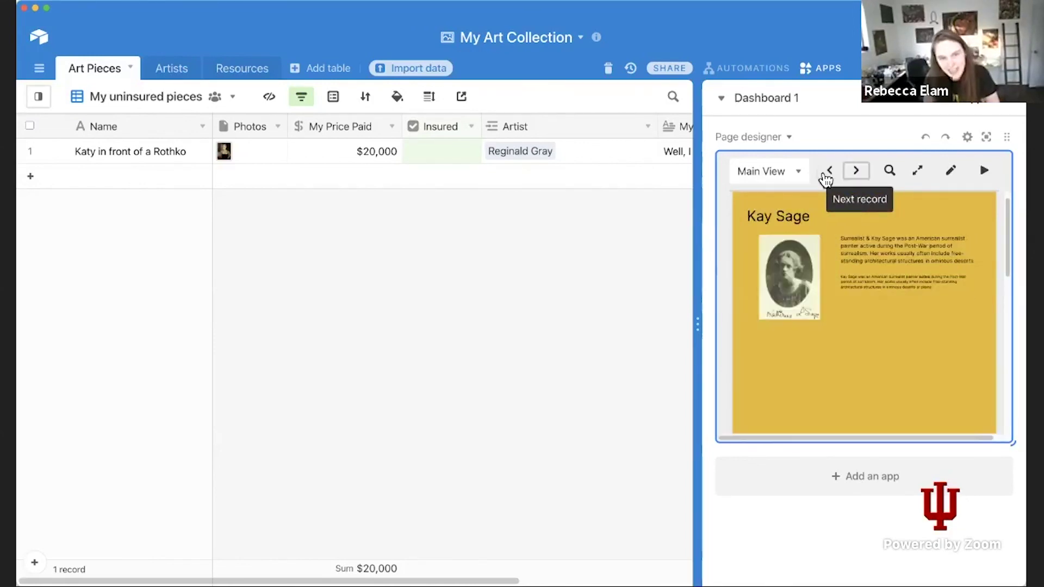
left_click(854, 174)
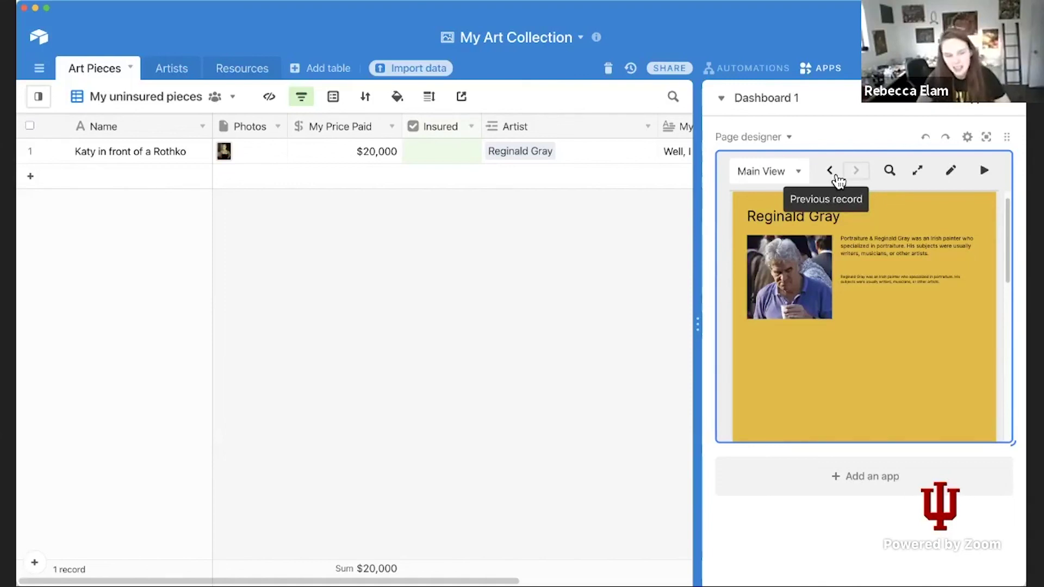
left_click(837, 177)
left_click(834, 174)
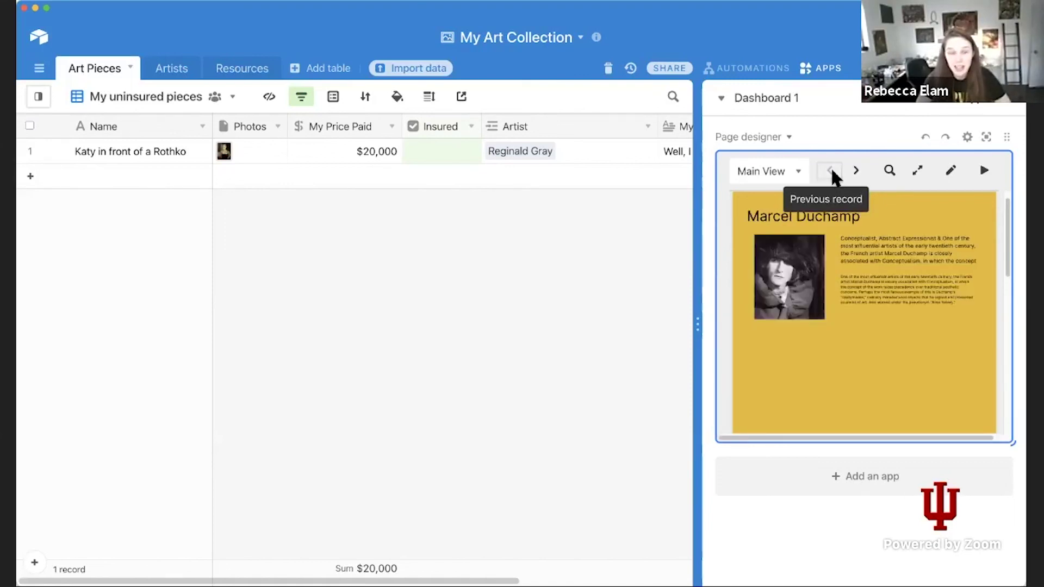
left_click(855, 171)
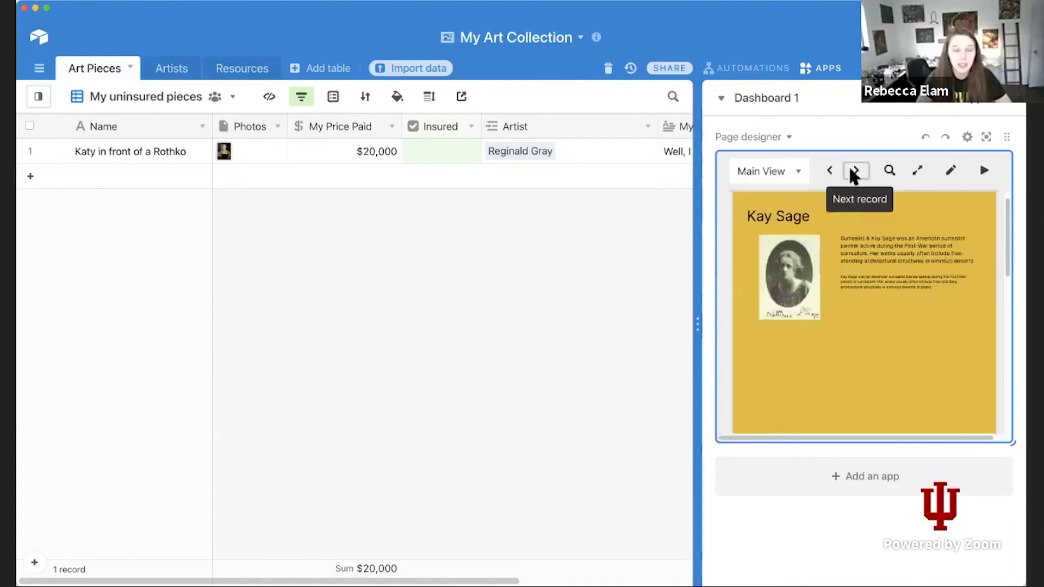
left_click(854, 172)
left_click_drag(694, 268, 496, 279)
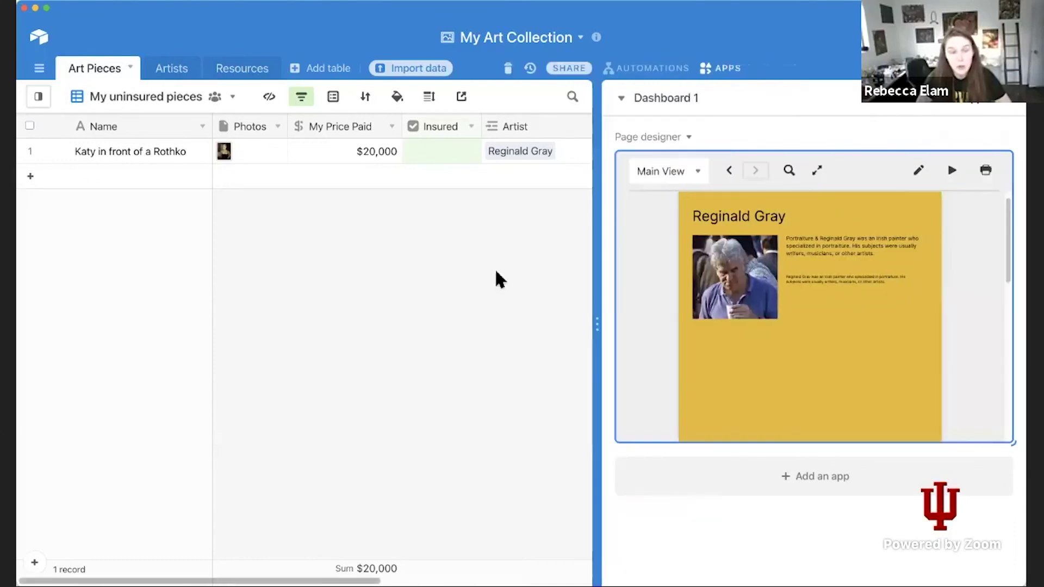
scroll(771, 278, "down", 10)
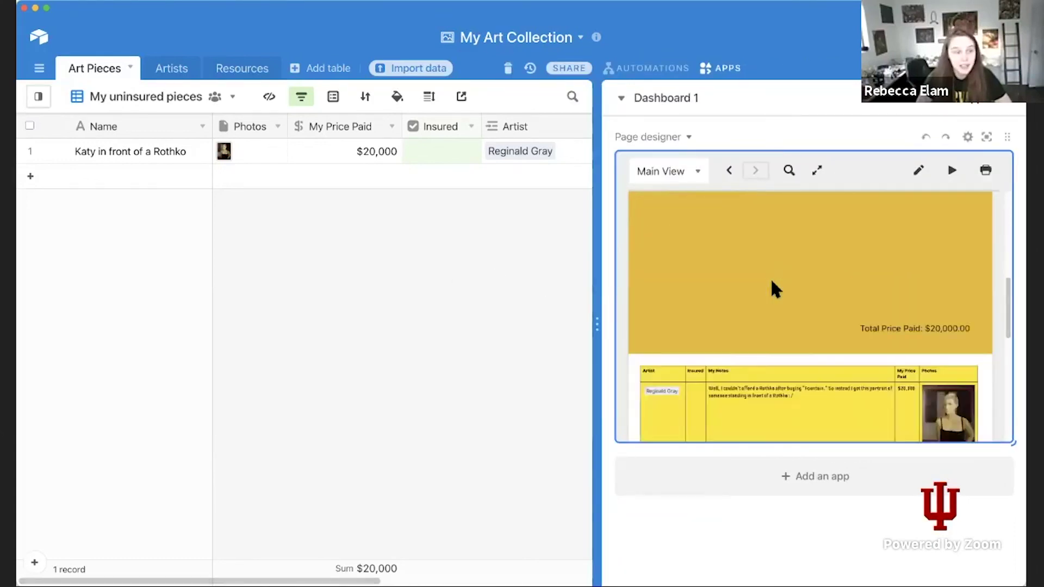
scroll(770, 278, "down", 5)
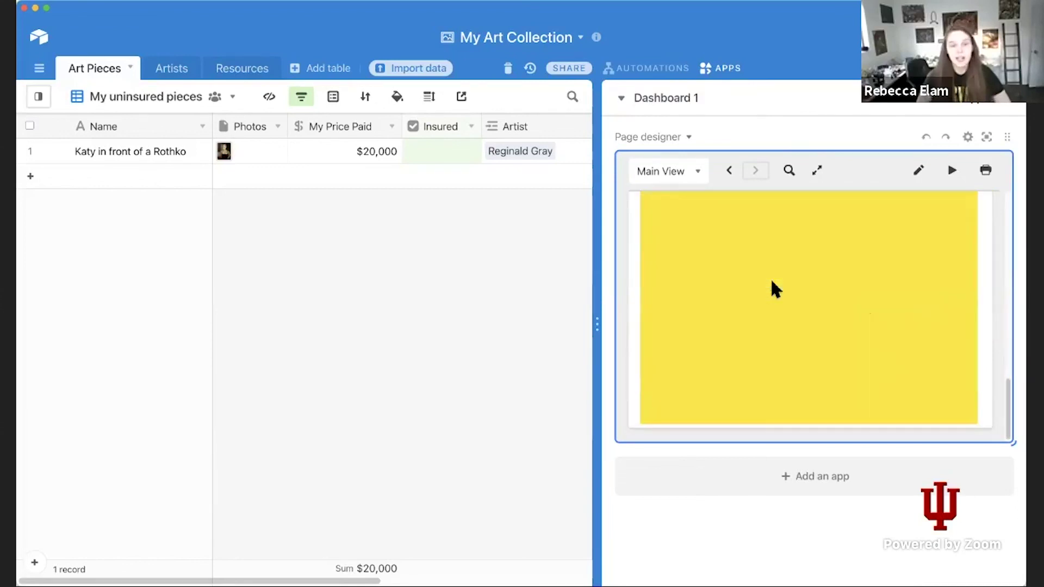
scroll(771, 278, "up", 6)
scroll(771, 278, "up", 1)
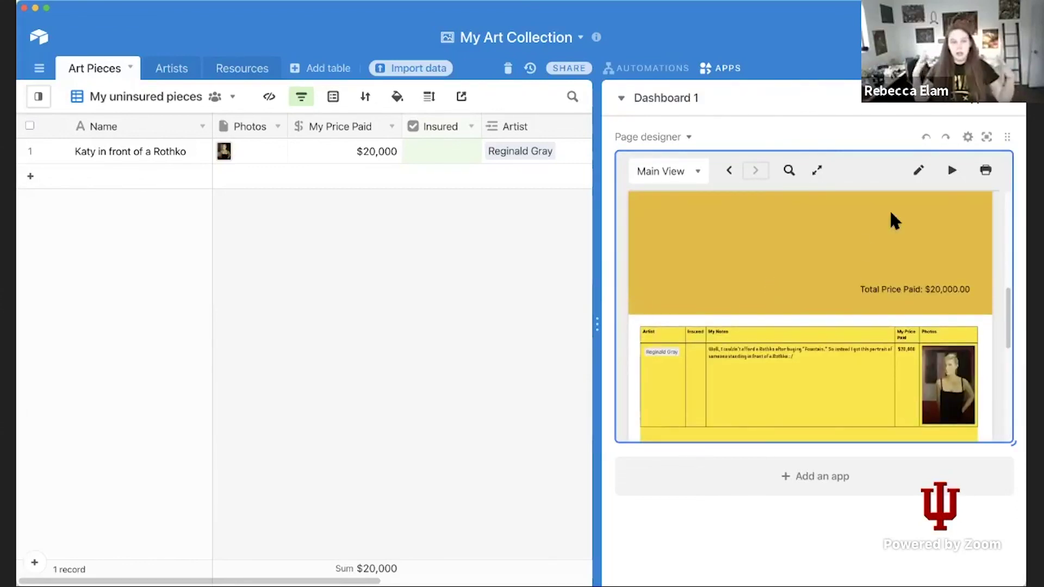
Reopen the page for editing and enlarge the artist's Attachments image field to about 310 wide and 420 high.
left_click(932, 171)
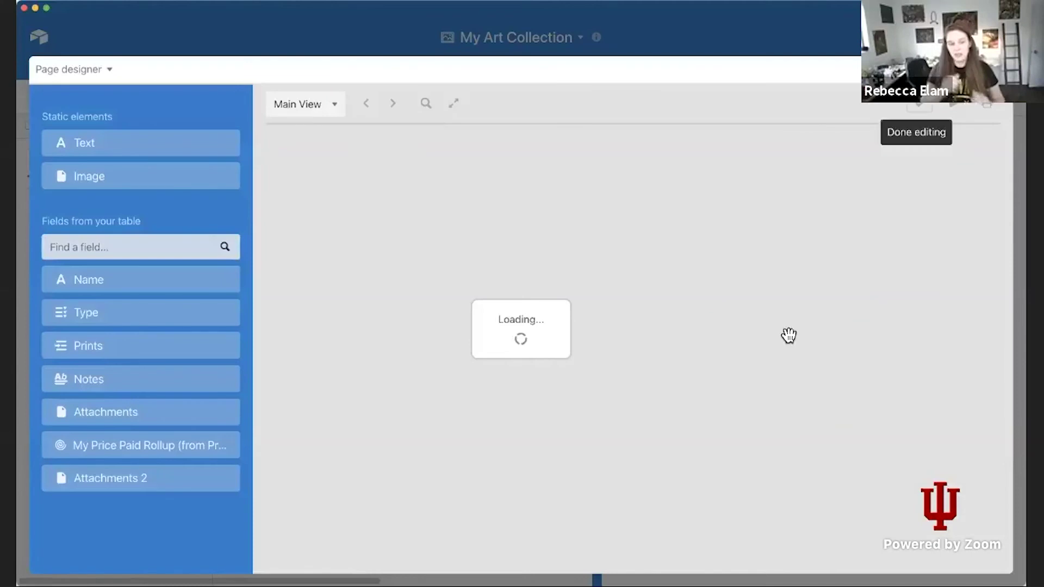
scroll(785, 337, "down", 3)
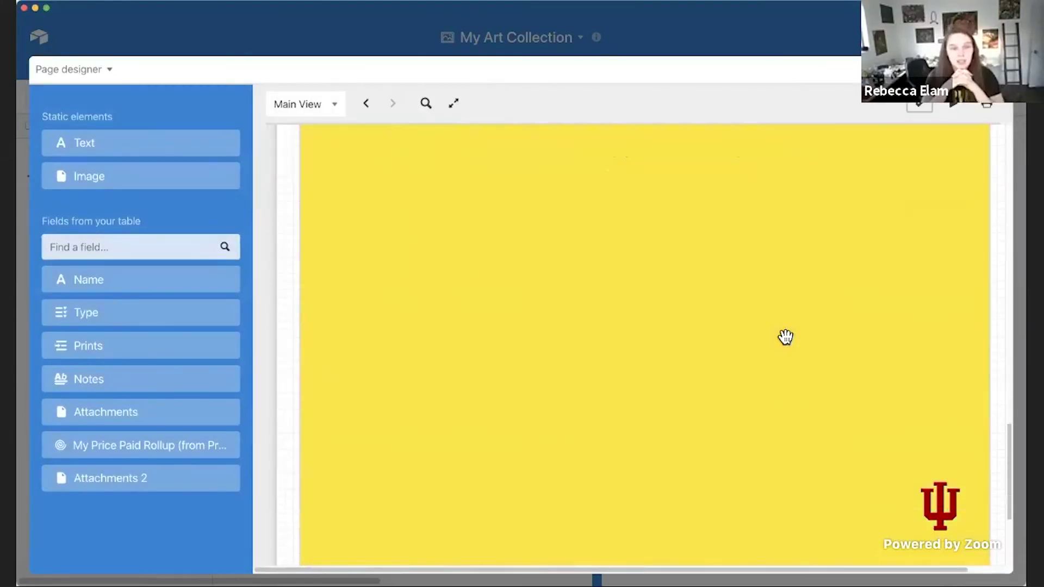
scroll(785, 337, "up", 10)
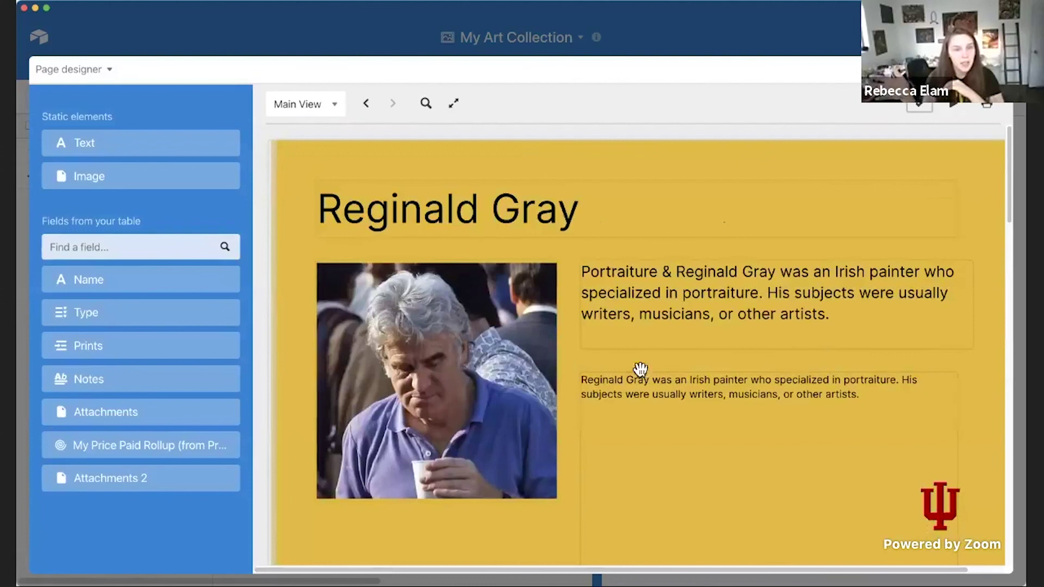
left_click(500, 366)
scroll(538, 478, "down", 2)
left_click_drag(557, 450, 571, 557)
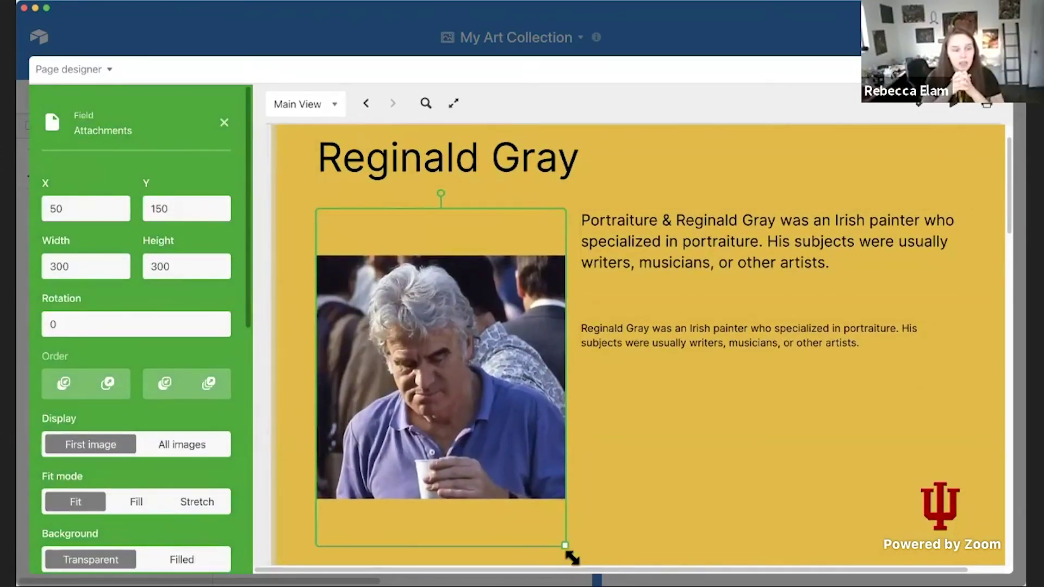
scroll(705, 213, "down", 2)
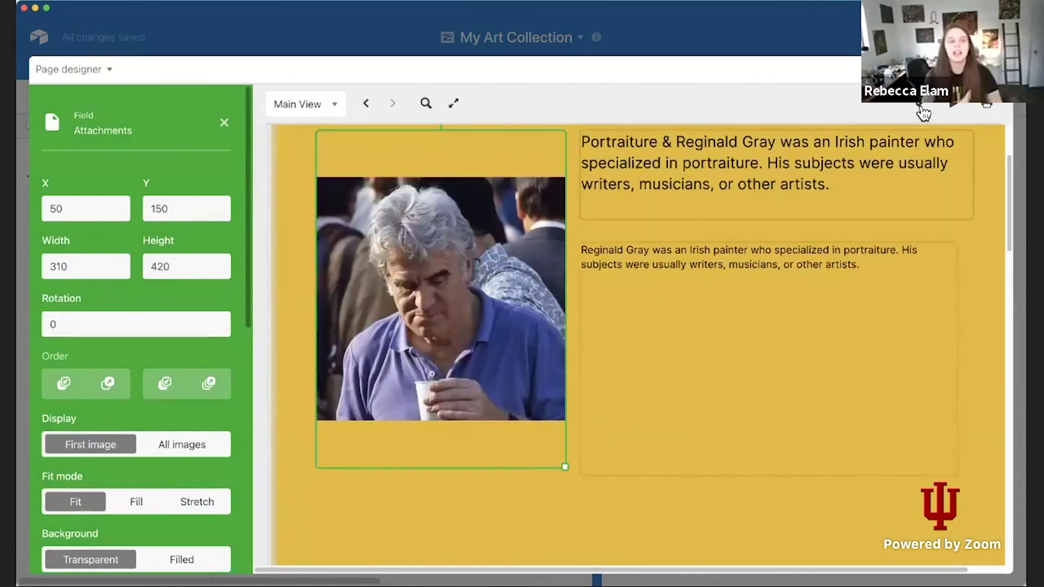
Check the page settings for the Artists table's custom record size and close them without making changes.
left_click(921, 111)
left_click(922, 175)
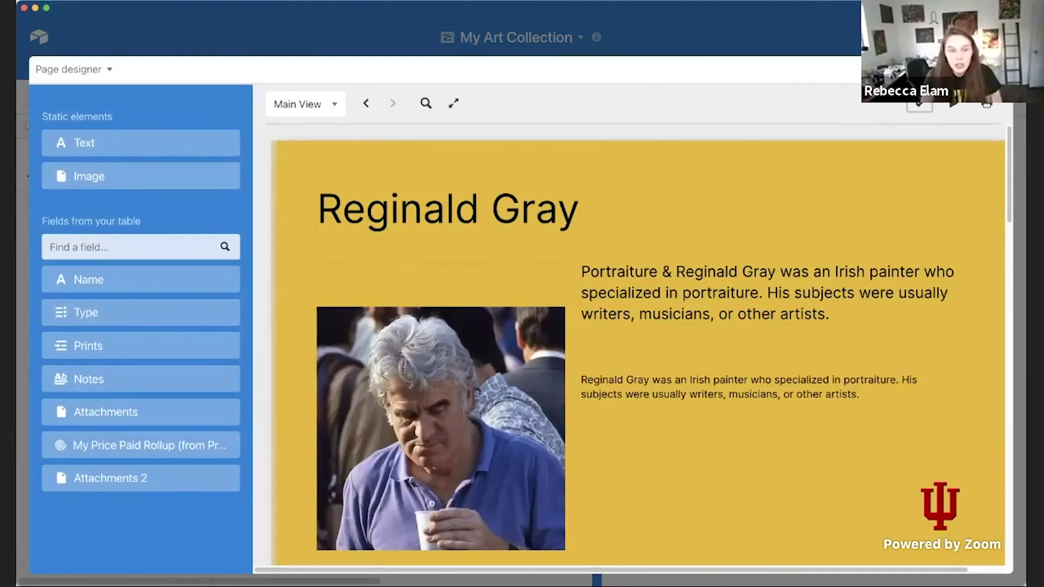
left_click(919, 103)
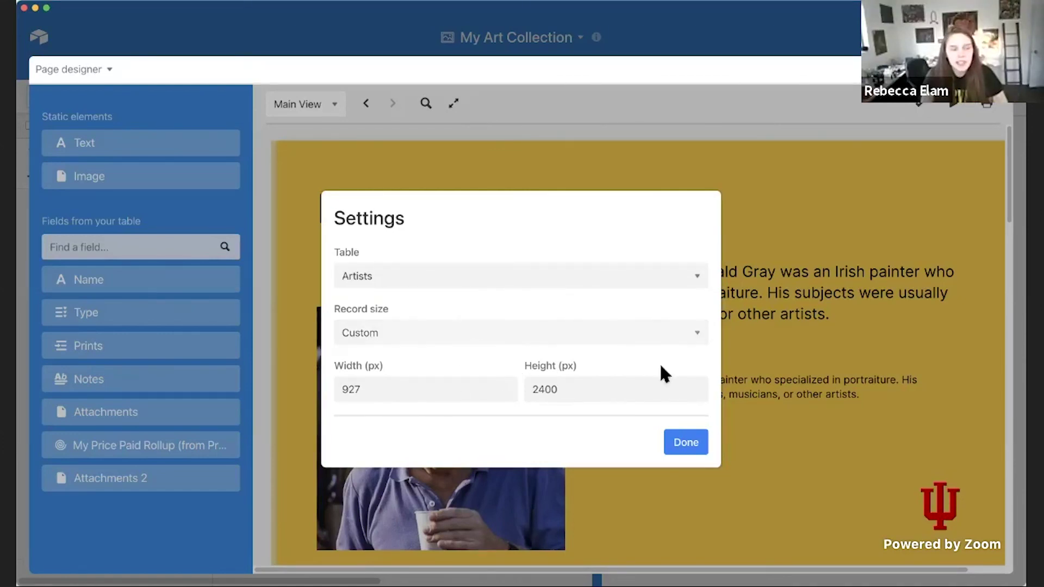
left_click(683, 443)
Look over the page down to the linked-record table and browse to earlier artist records and back to Reginald Gray.
scroll(675, 329, "down", 10)
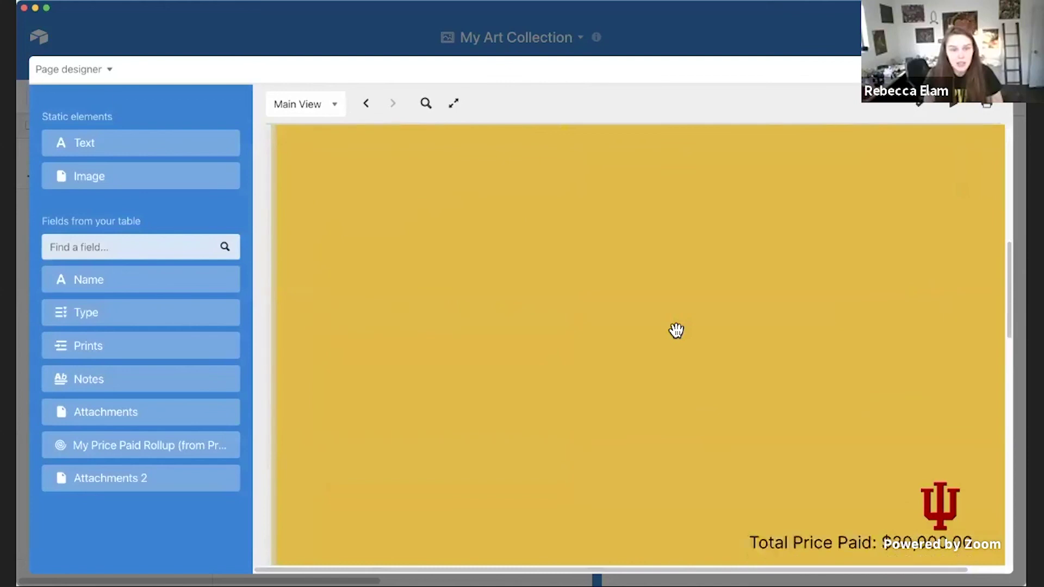
scroll(676, 330, "down", 8)
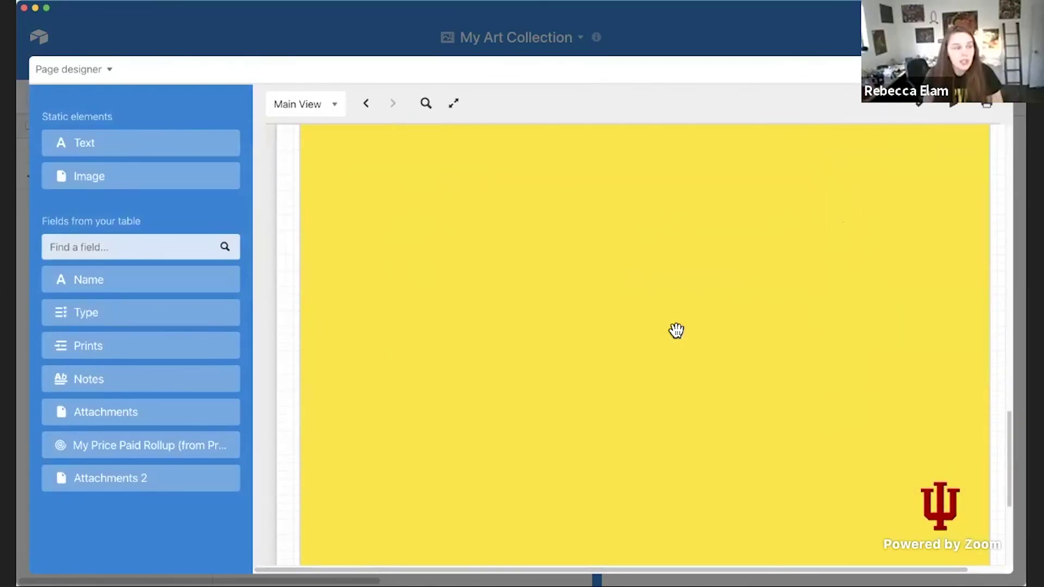
scroll(675, 330, "up", 8)
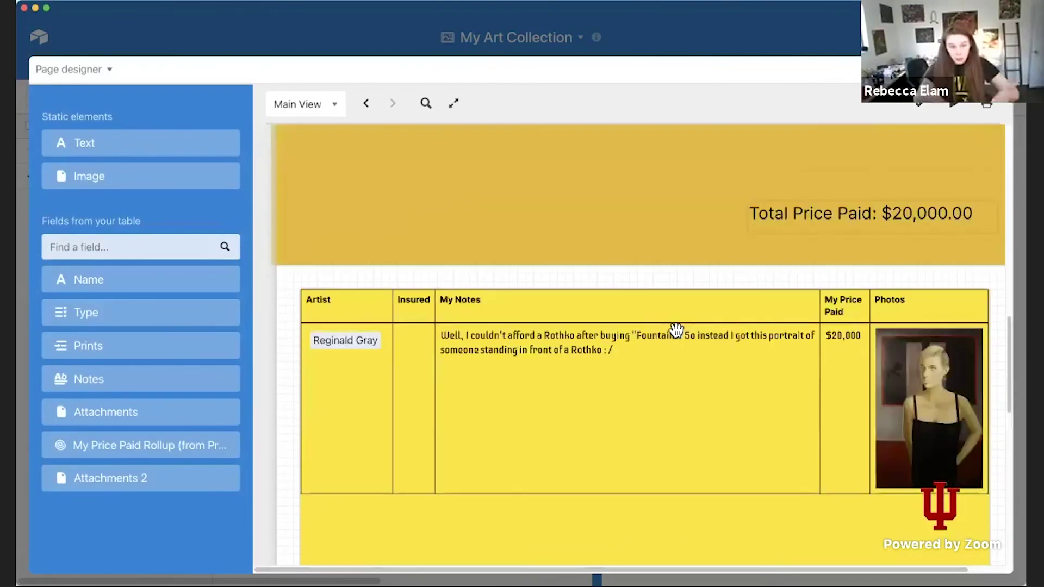
scroll(676, 330, "up", 6)
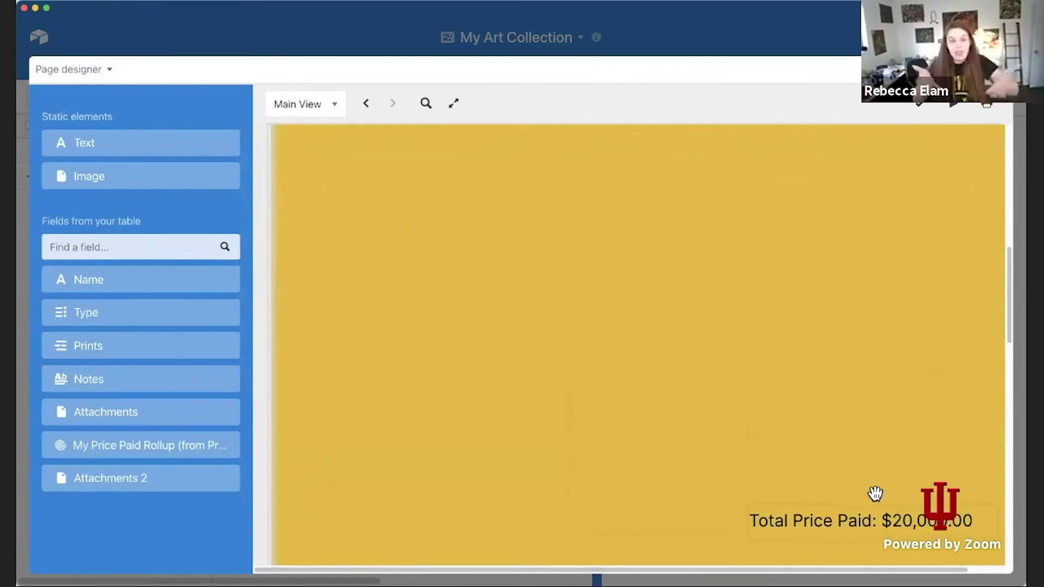
left_click(365, 107)
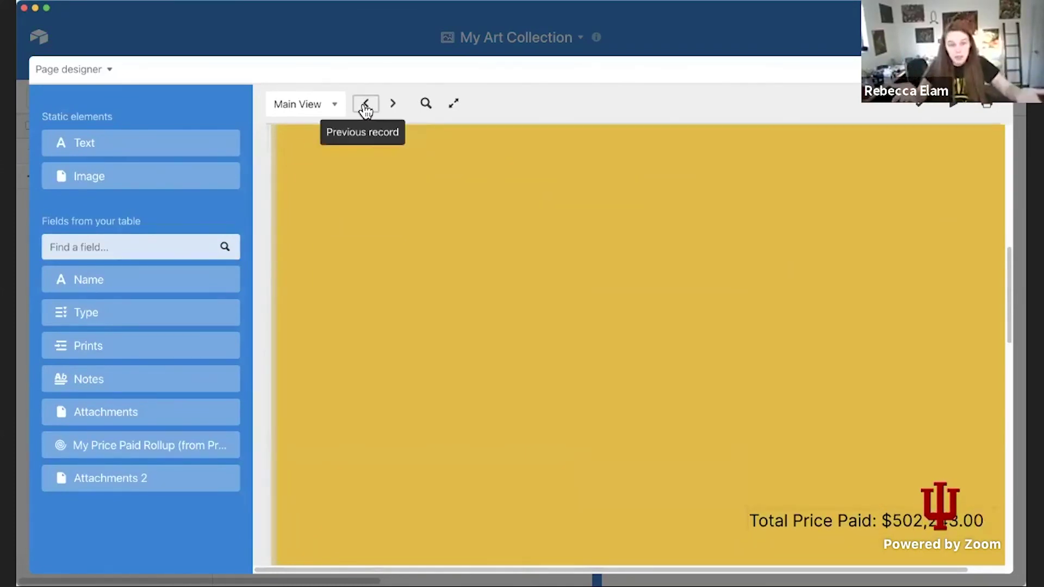
left_click(365, 107)
left_click(392, 104)
left_click(392, 104)
left_click(392, 104)
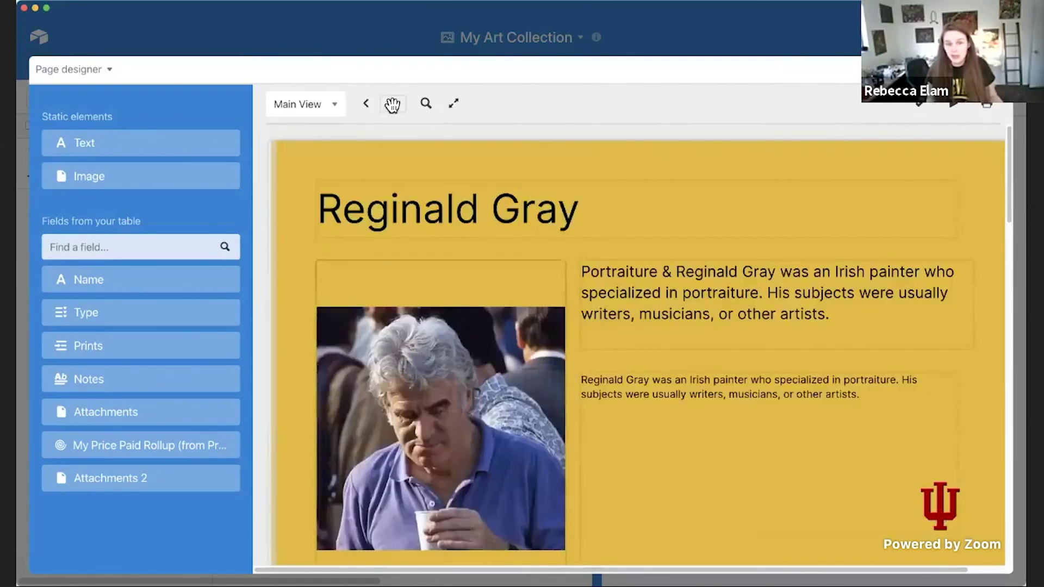
Enlarge the artist's Attachments image field to about 430 high and select the static text element containing {Type} & {Notes}.
scroll(427, 316, "down", 3)
left_click(427, 317)
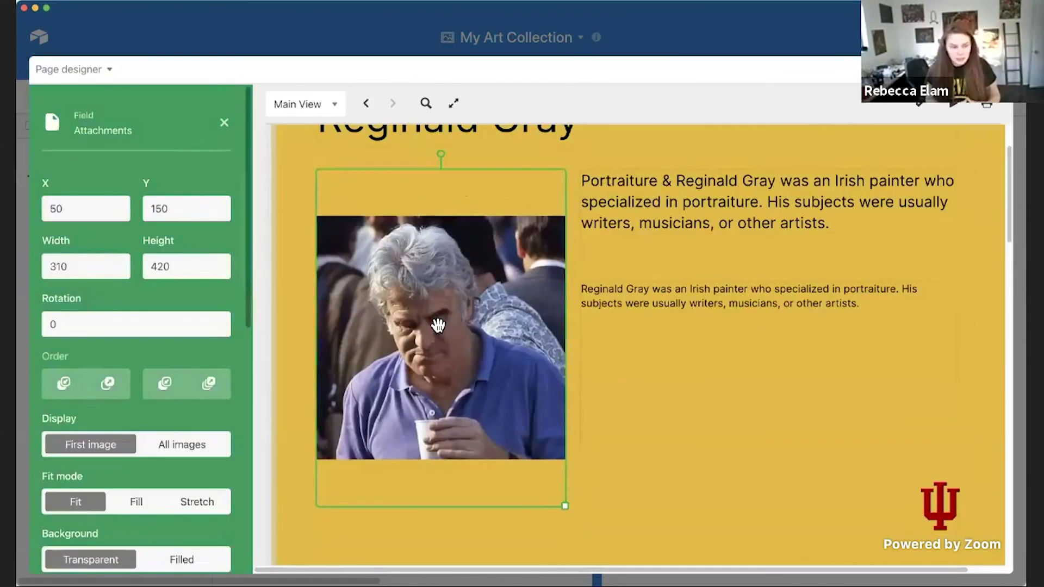
left_click_drag(578, 504, 570, 520)
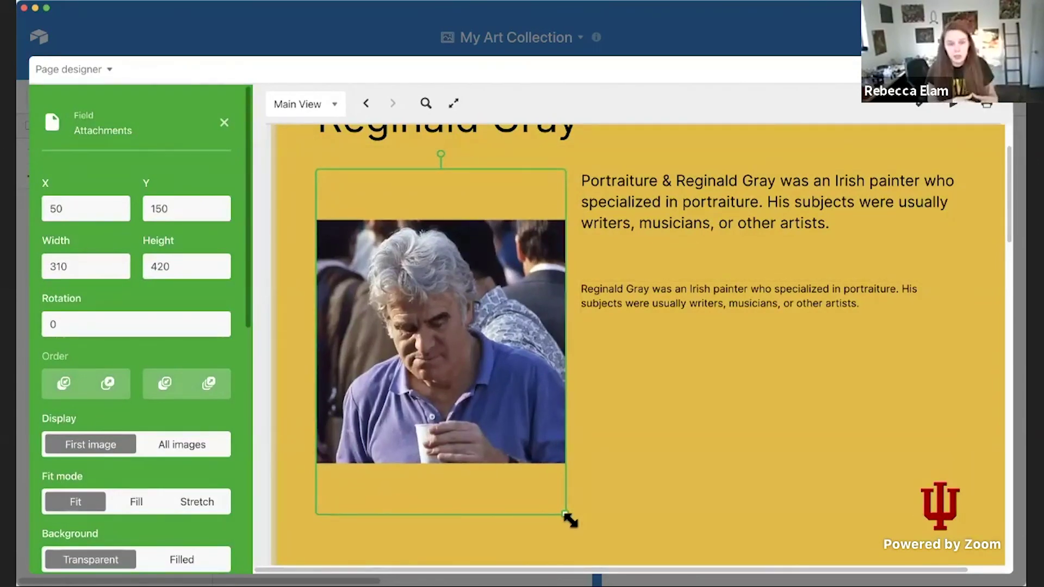
left_click(625, 327)
left_click(515, 299)
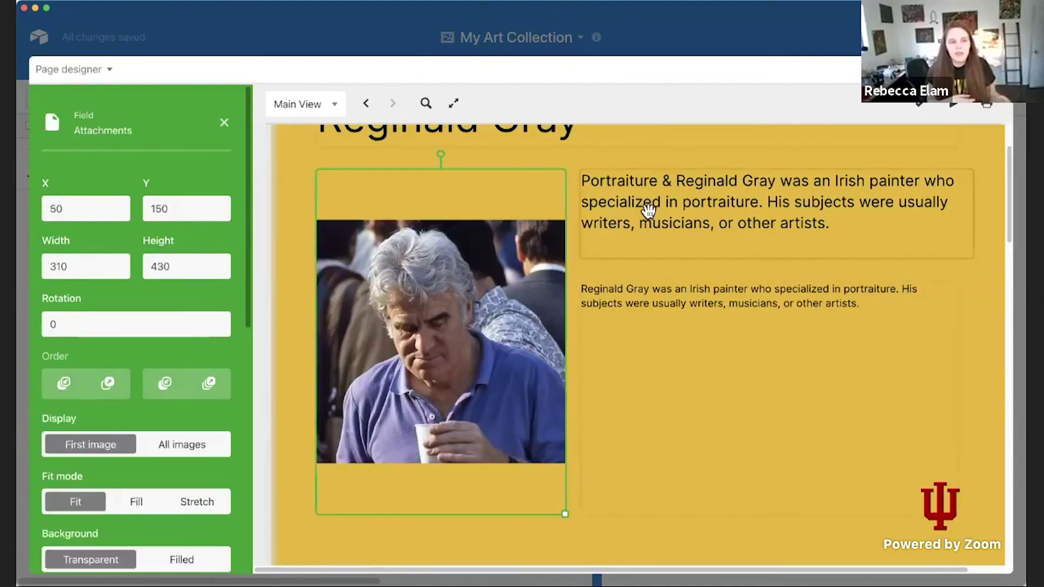
left_click(649, 209)
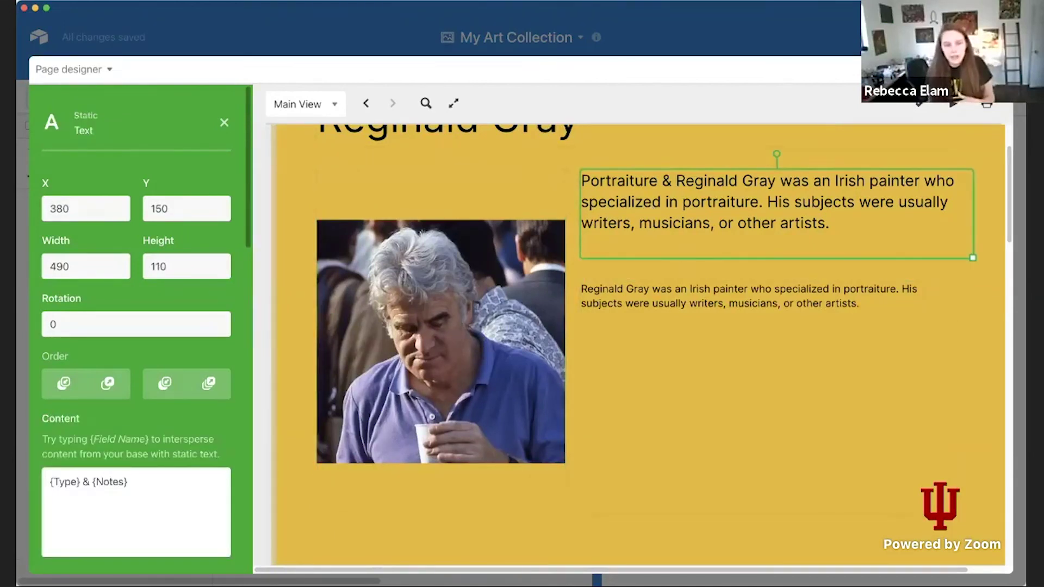